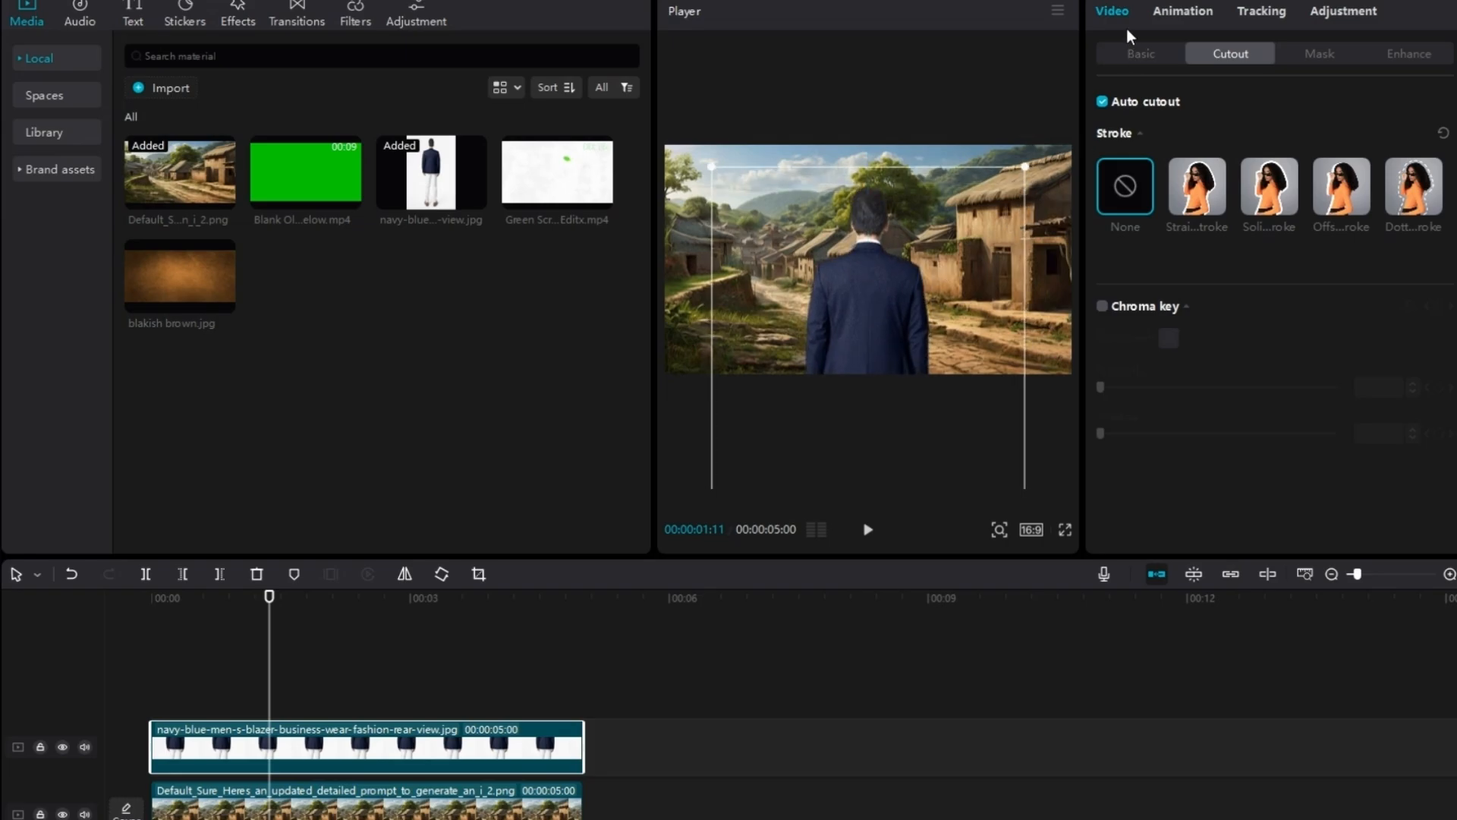
- Apply the Slide Up entrance animation to the man's image clip with a duration of 1.7 s
left_click(1141, 52)
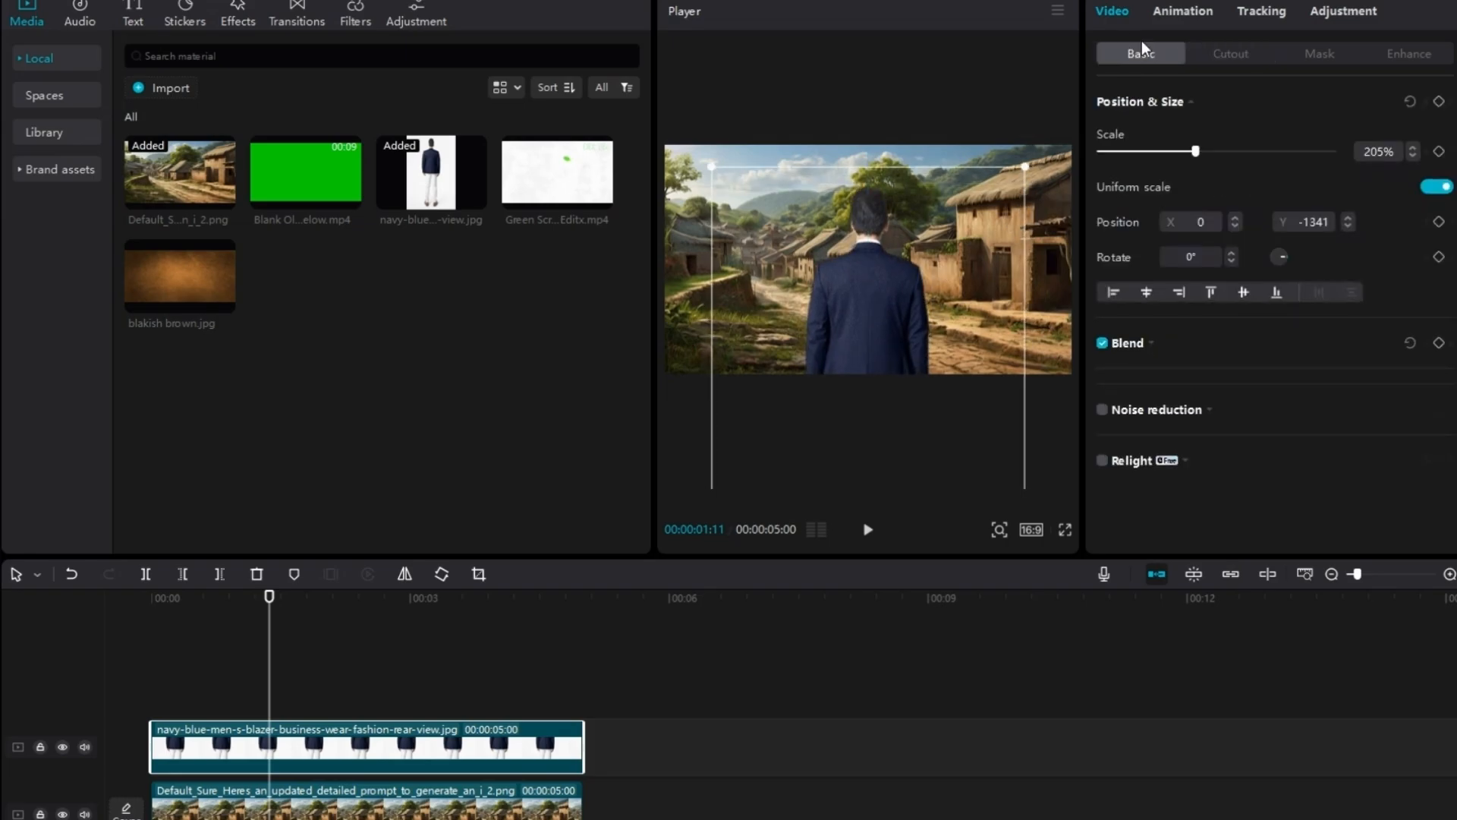
left_click(1182, 10)
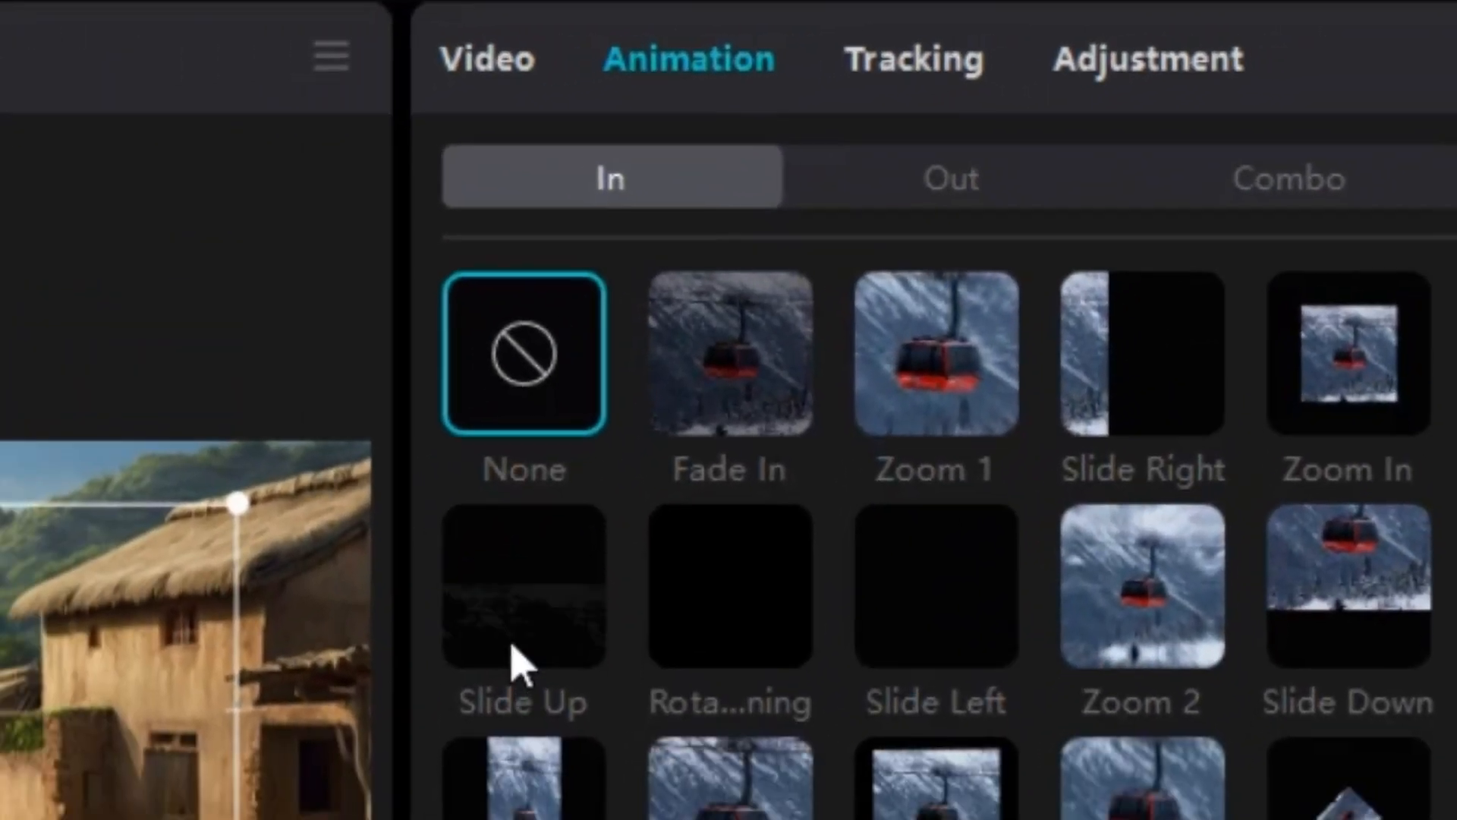
left_click(513, 647)
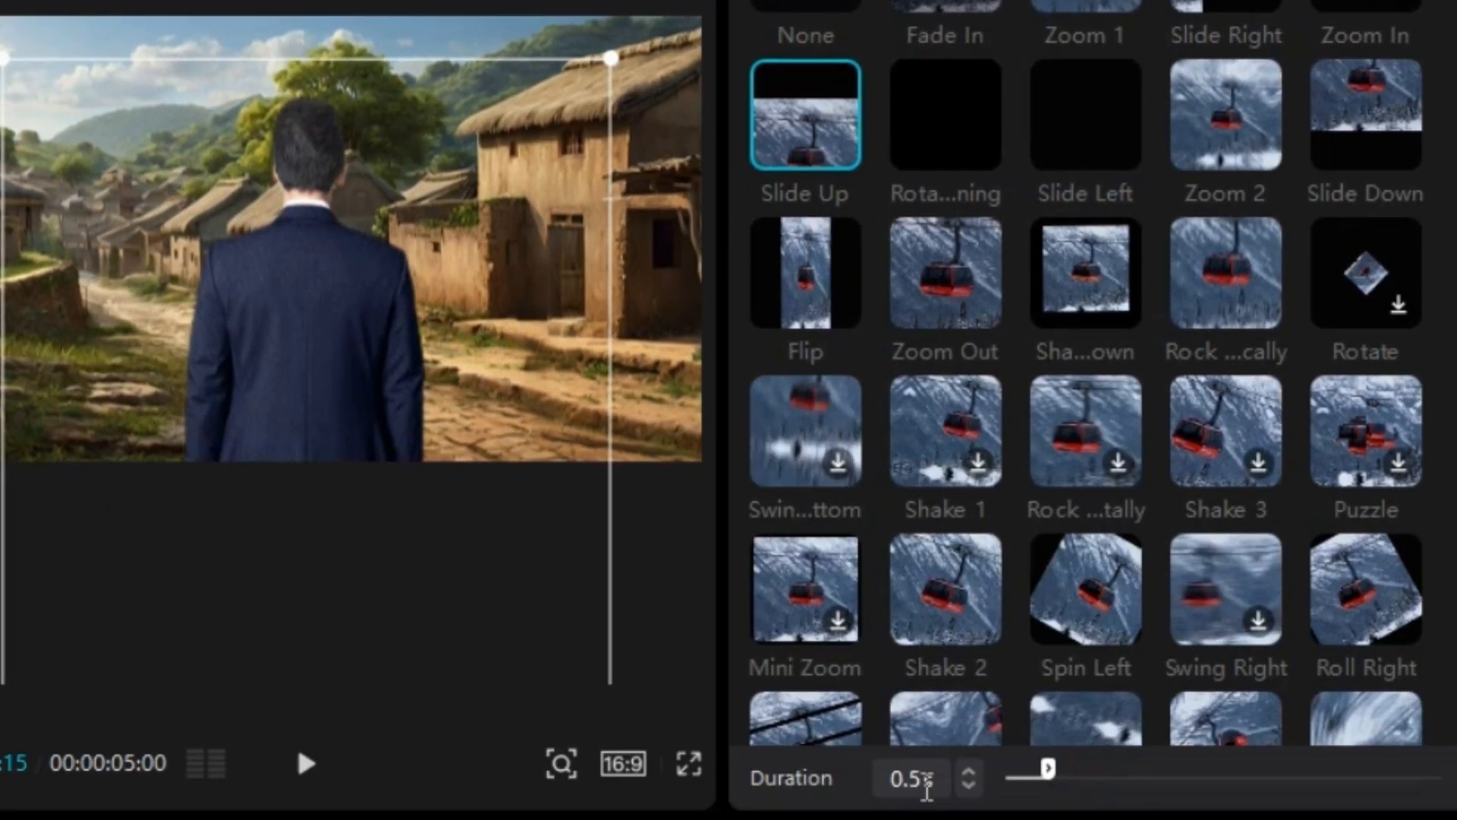
left_click_drag(1048, 771, 1146, 769)
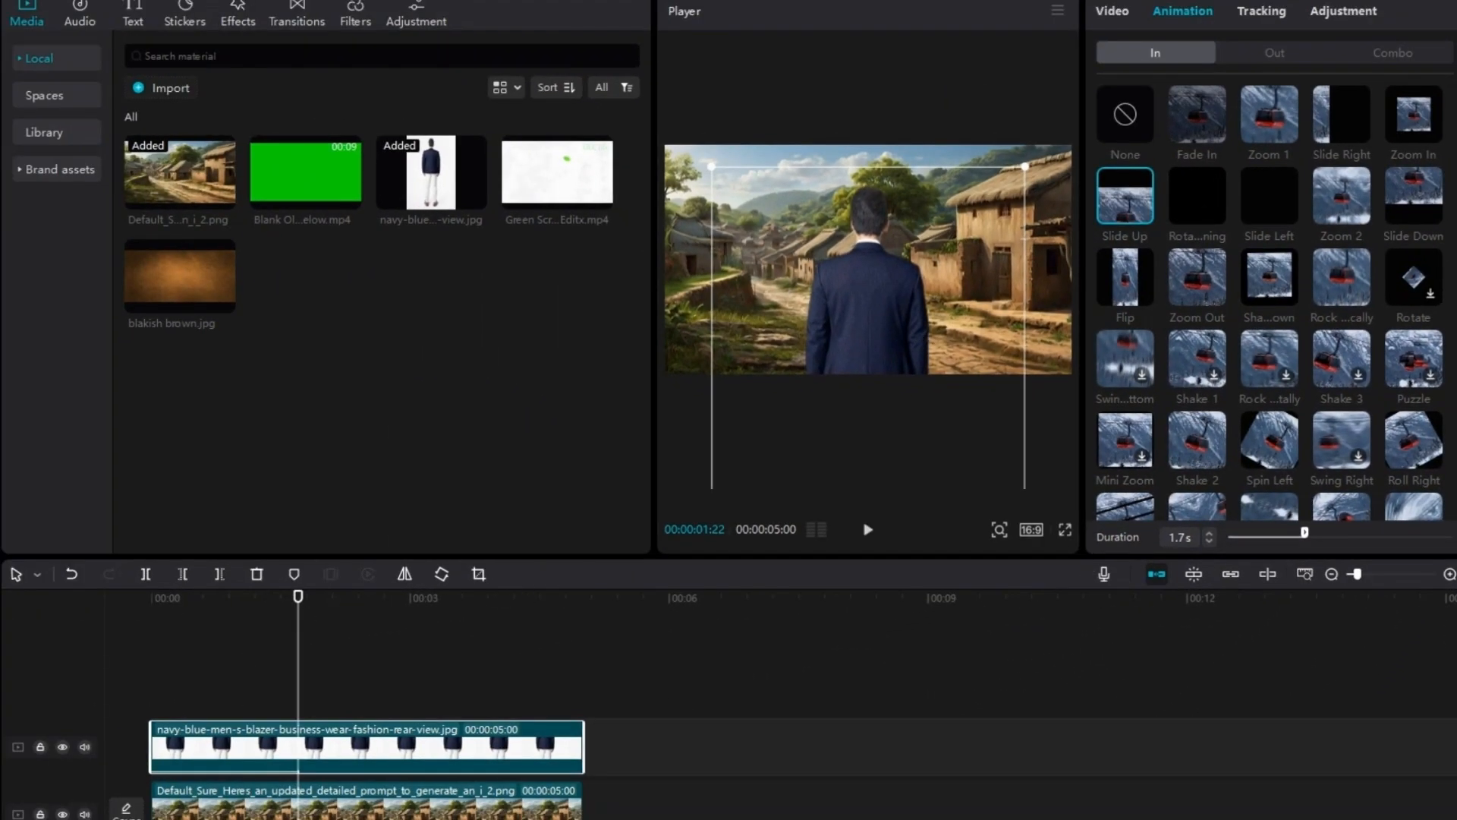
left_click(1105, 13)
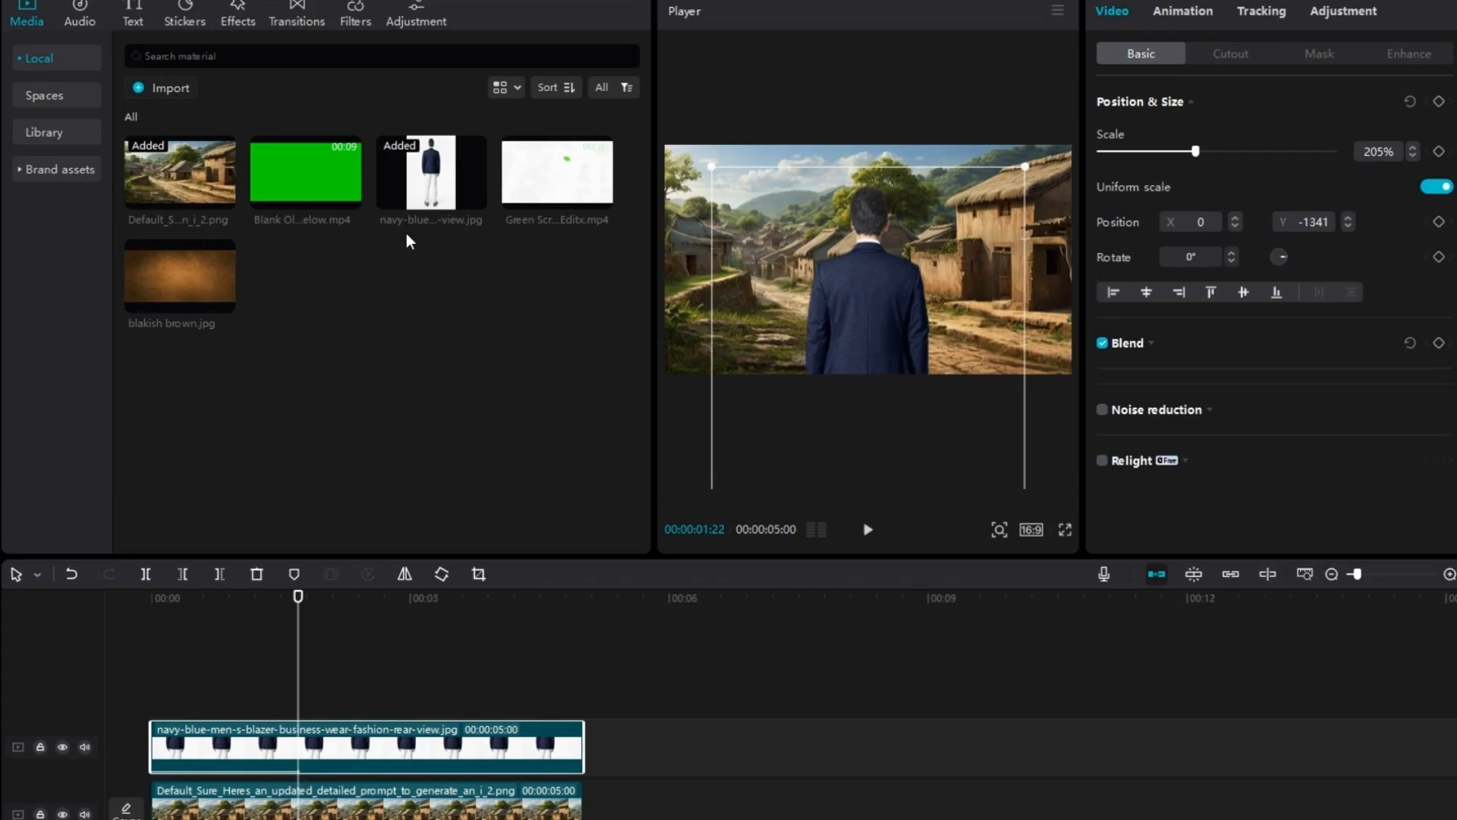
- Place the Green Screen Ink effect clip on a new track above the man's image and lengthen both image clips to about 10 seconds
mouse_move(541, 158)
left_mouse_down()
mouse_move(488, 455)
mouse_move(190, 668)
left_mouse_up()
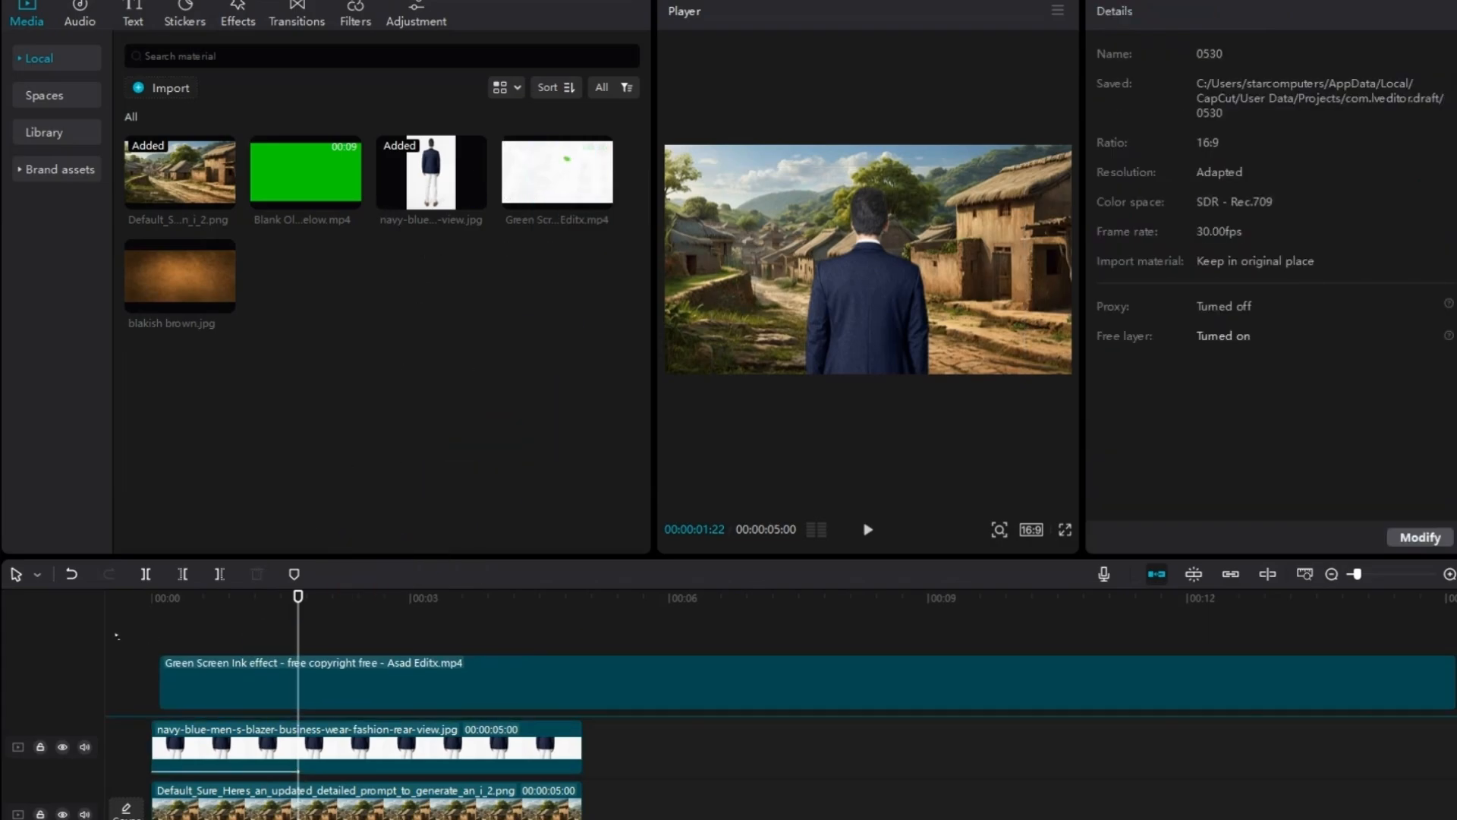
left_click(1332, 575)
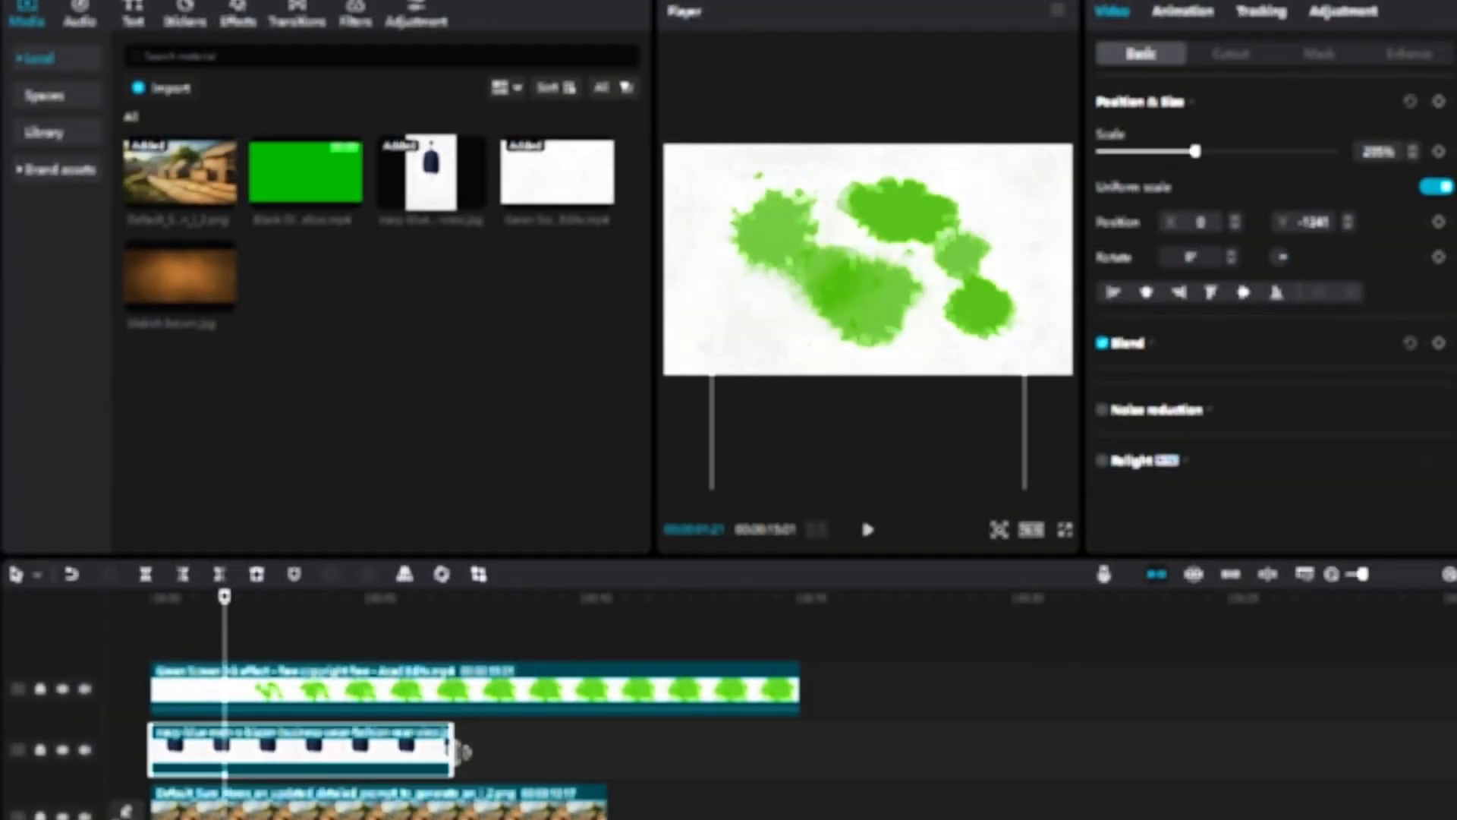
left_click_drag(233, 607, 462, 675)
- Chroma key the green out of the ink effect clip, sampling the splash color and setting the strength to 100
left_click(463, 683)
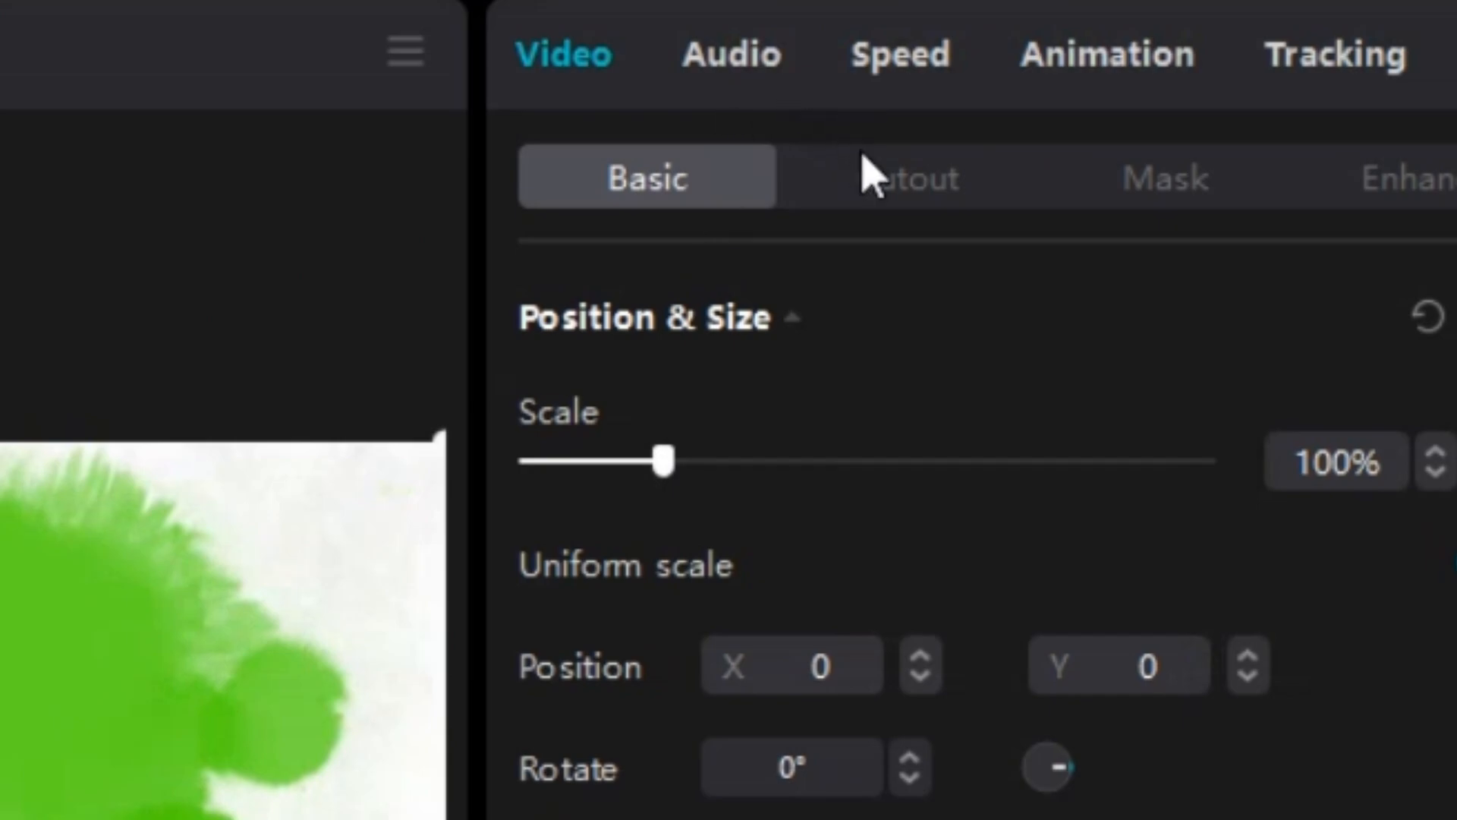
left_click(873, 176)
left_click(534, 513)
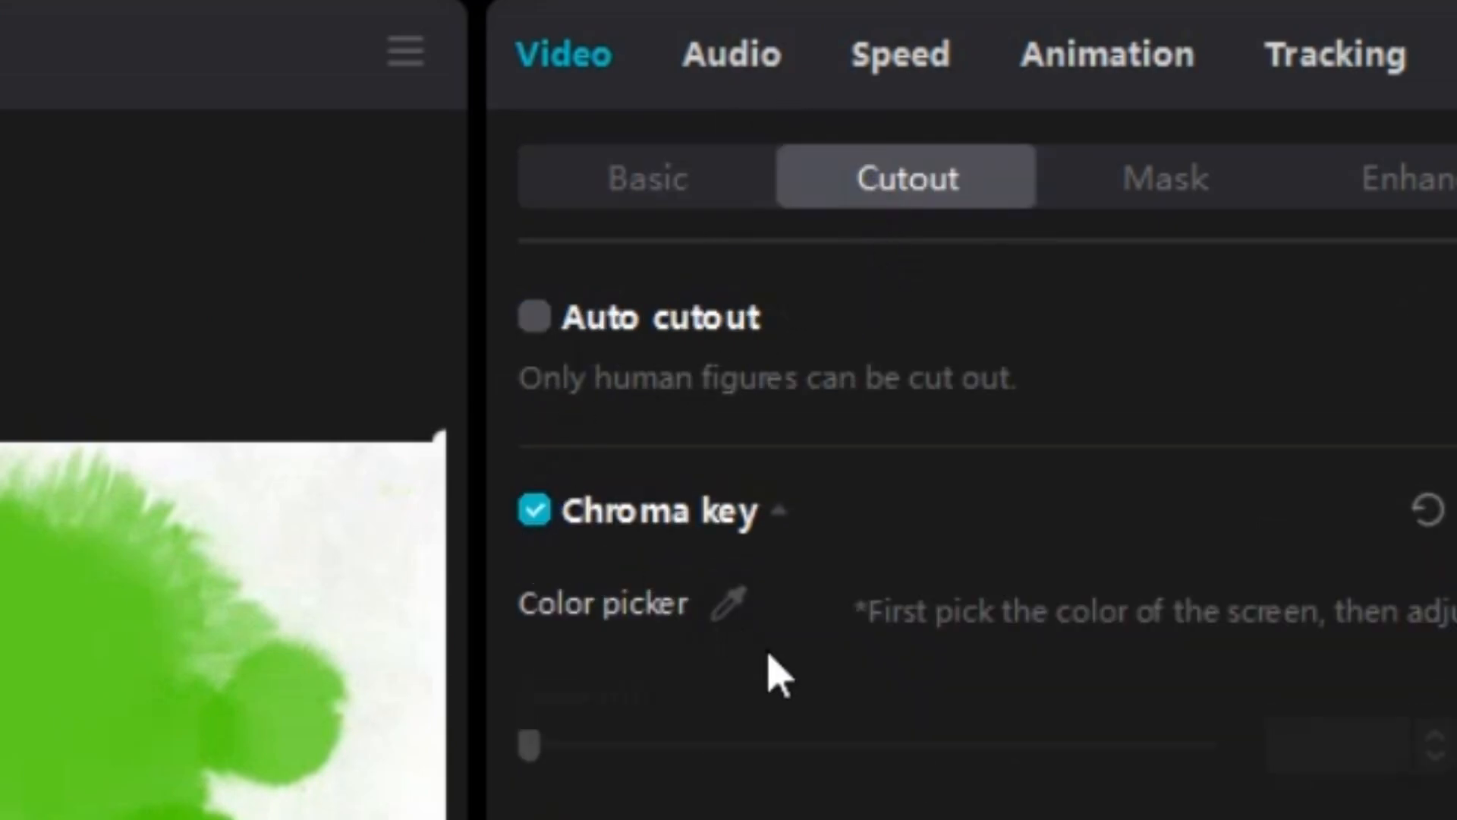
left_click(729, 602)
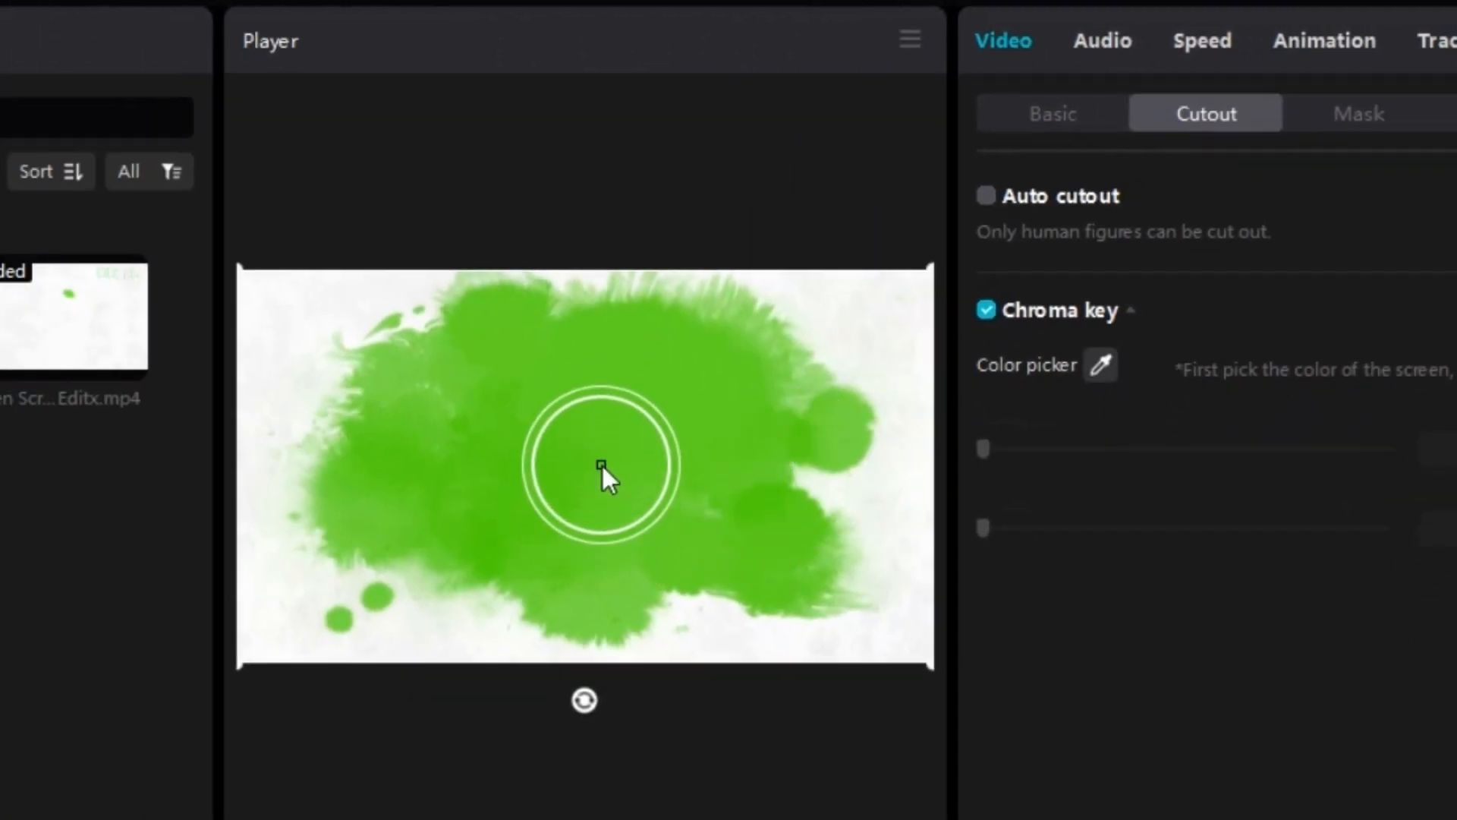
left_click(601, 465)
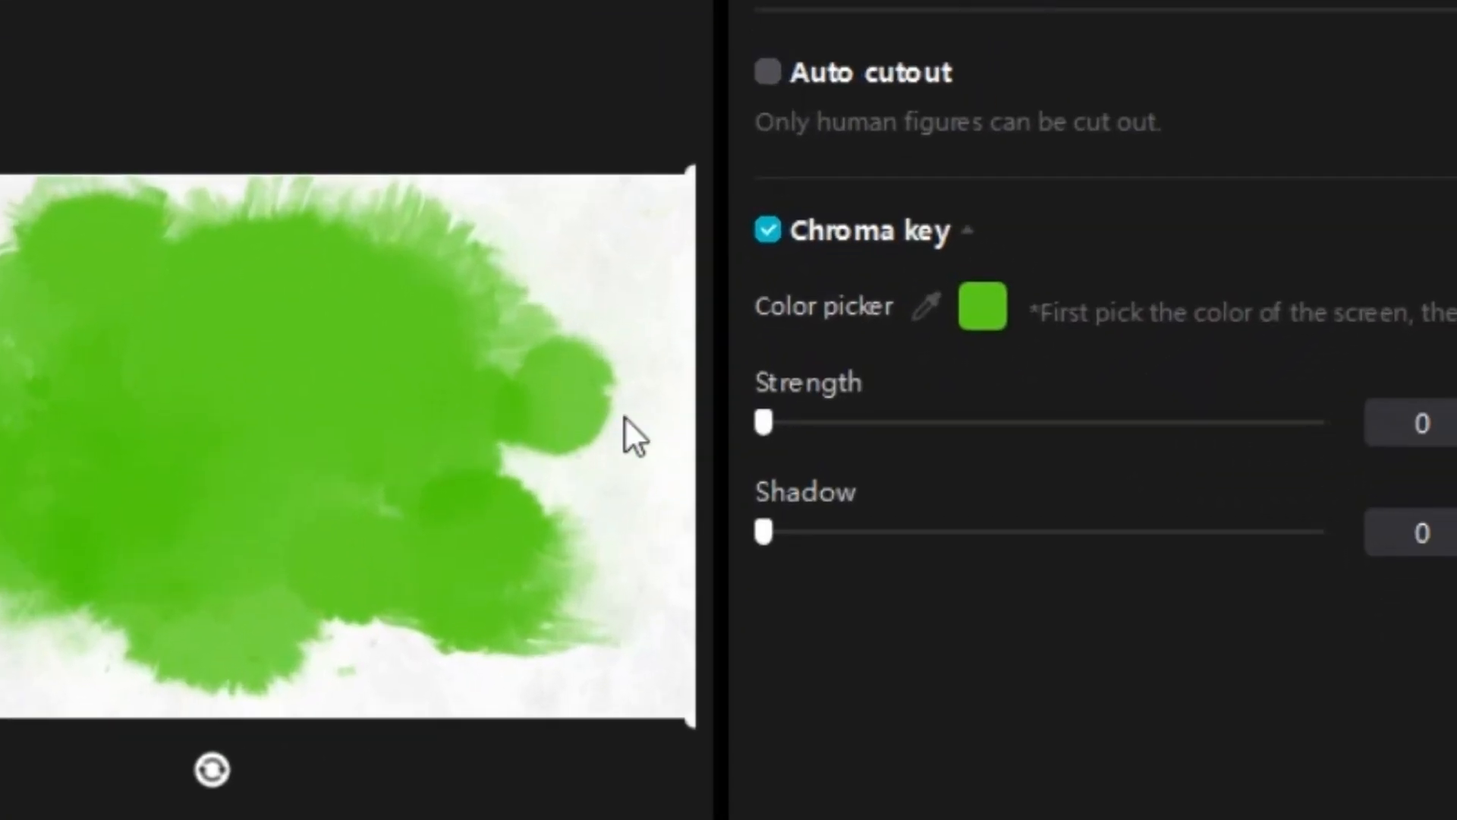
left_click_drag(982, 448, 1393, 449)
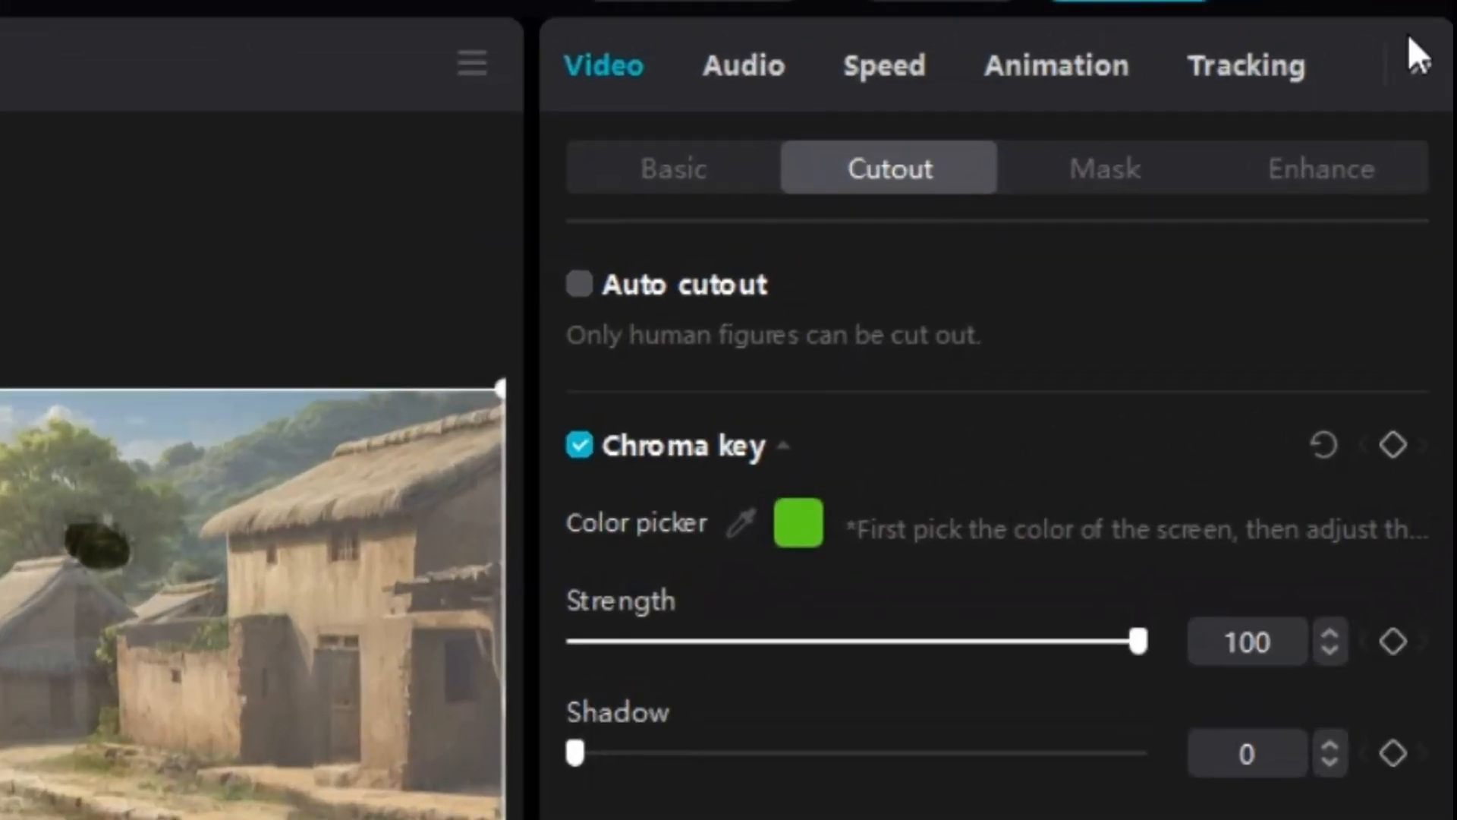
- Set the ink clip's temperature, hue and saturation adjustments to 50 each
left_click(1450, 11)
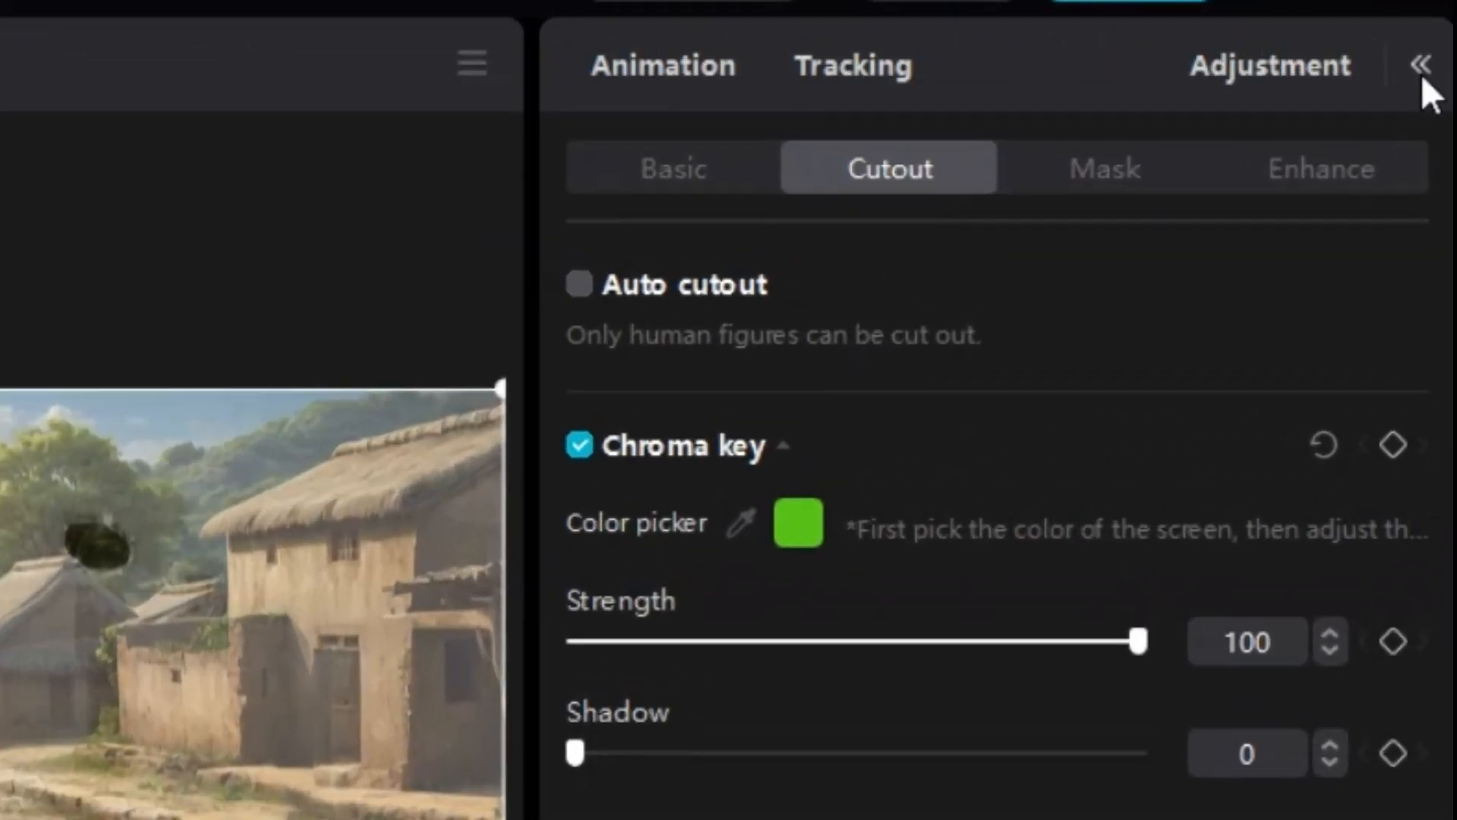
left_click(1288, 81)
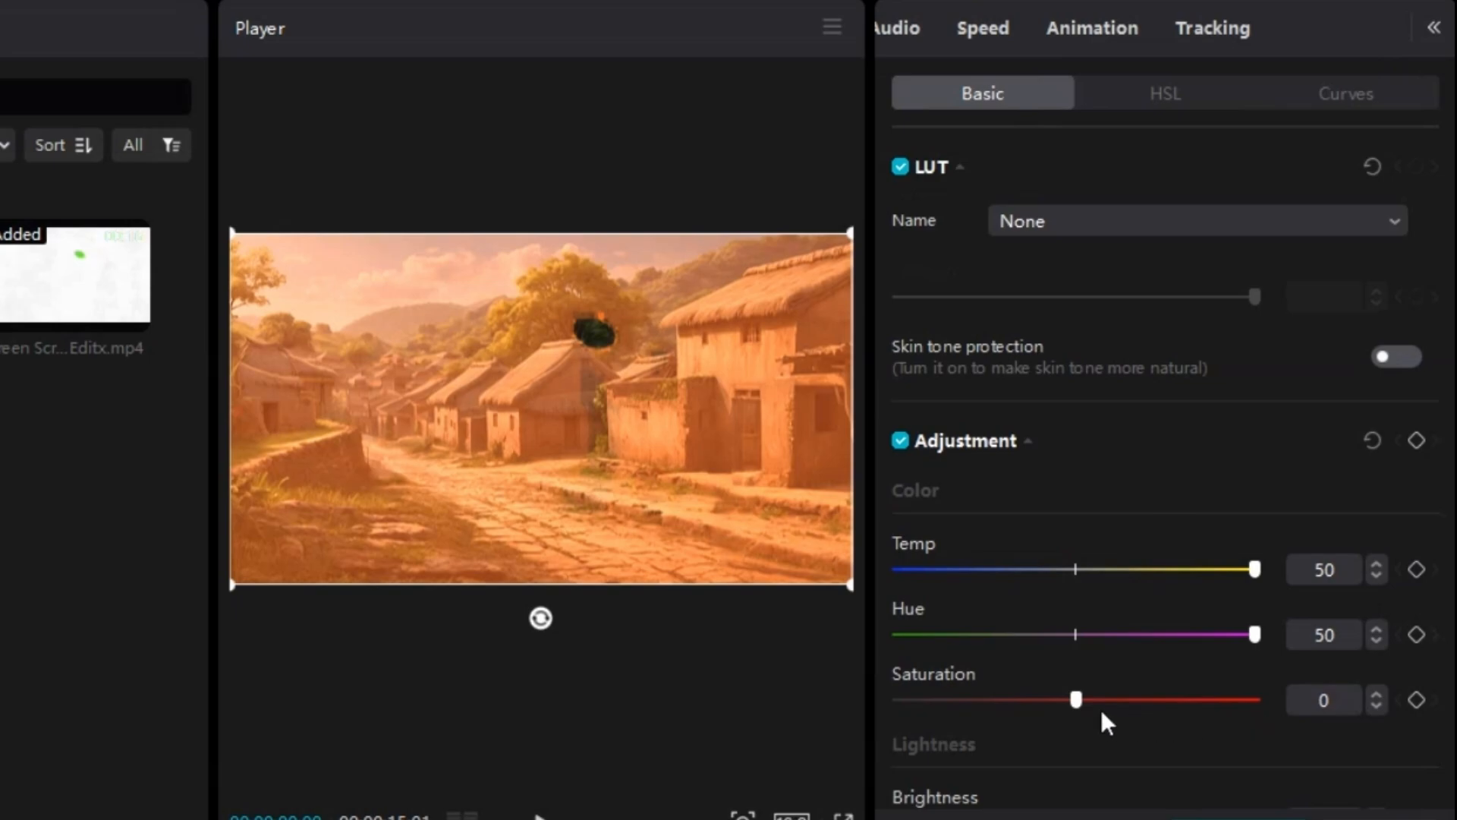
left_click_drag(1101, 706, 1339, 727)
- Raise the ink clip's Brightness (Luma) curve steeply to the maximum, then return to its video settings
left_click(1189, 102)
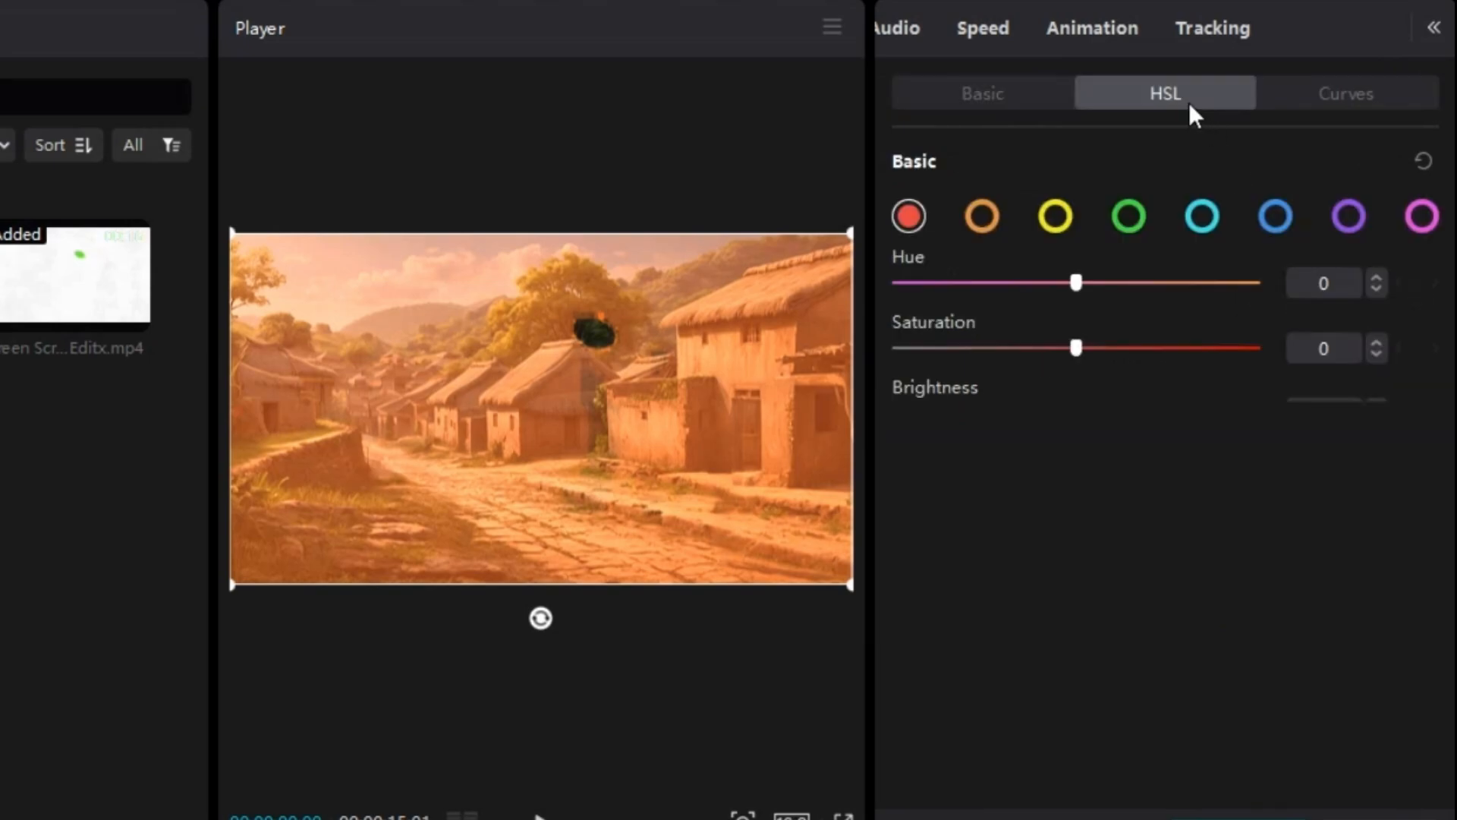
left_click(1349, 106)
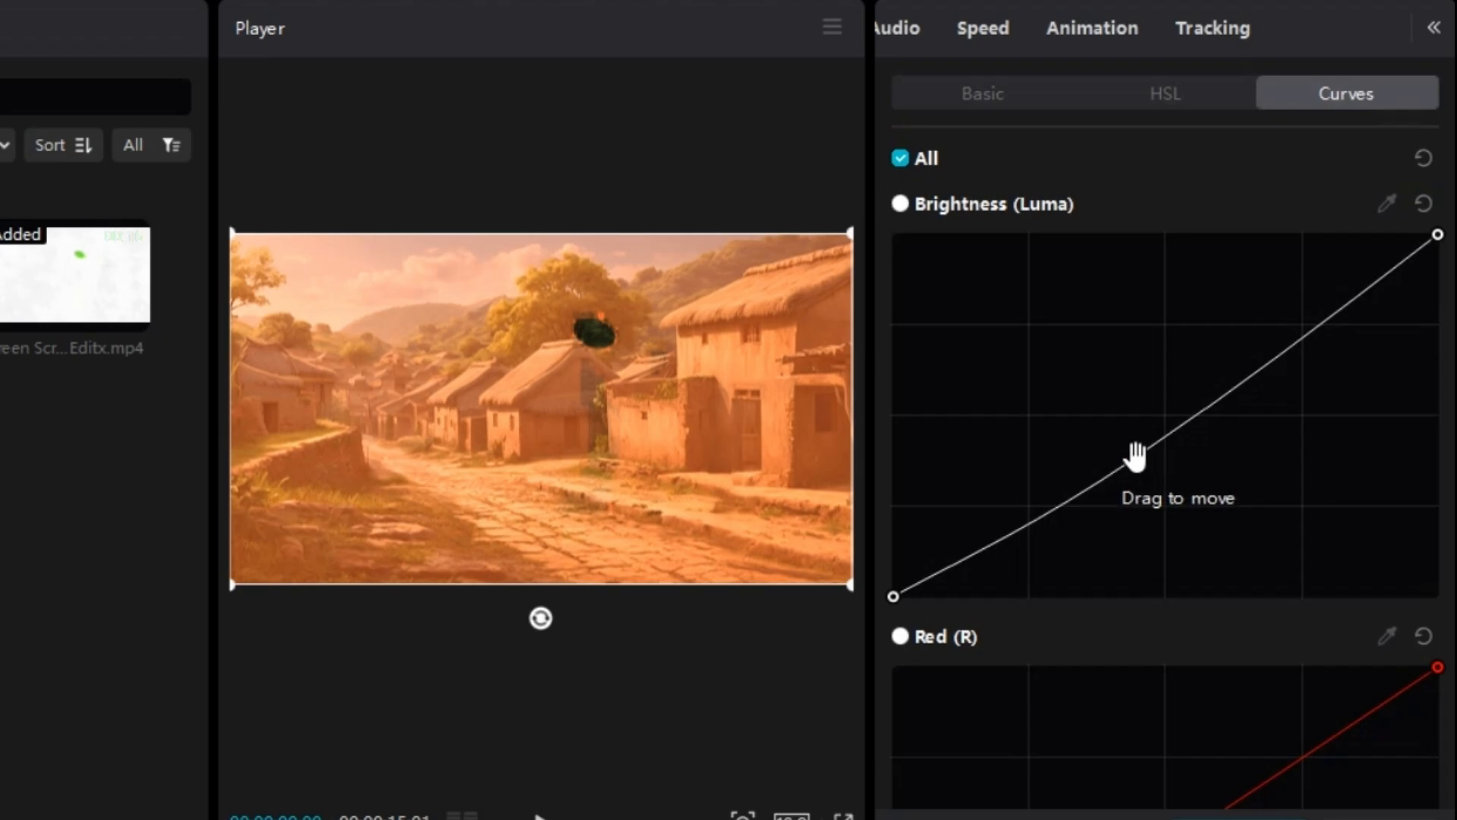
left_click_drag(1135, 463, 904, 179)
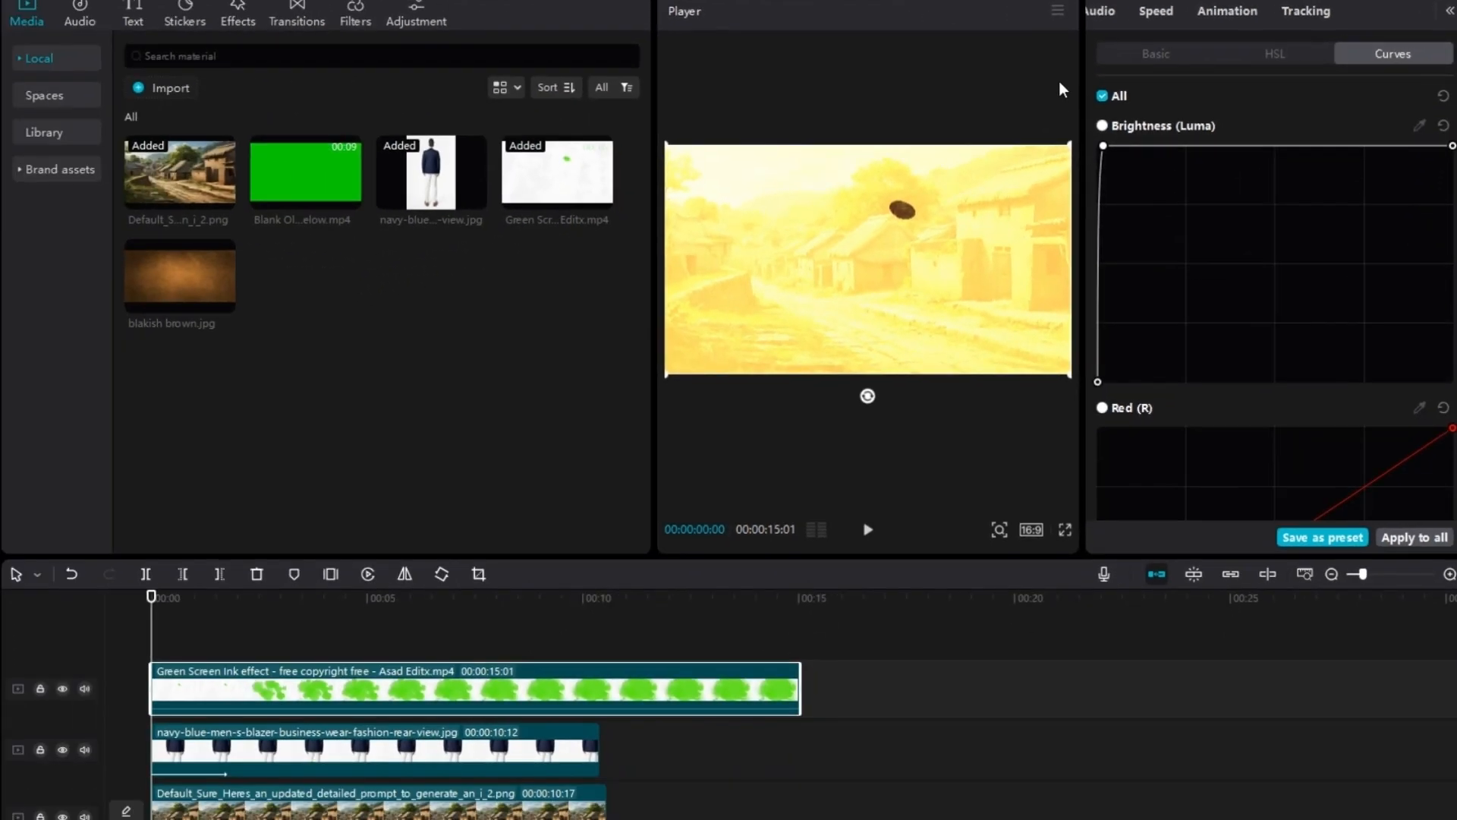
left_click(1173, 54)
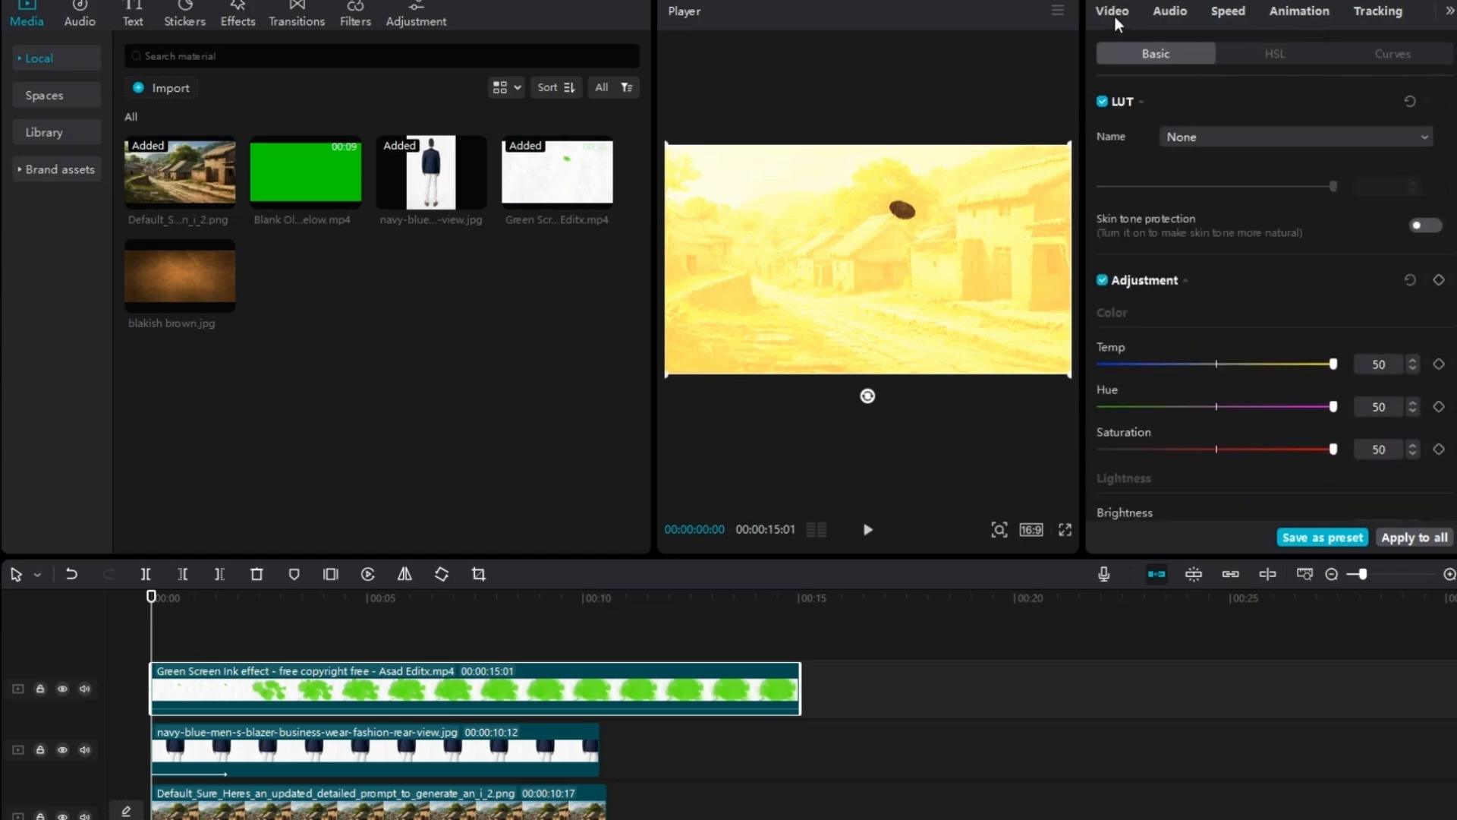
left_click(1114, 16)
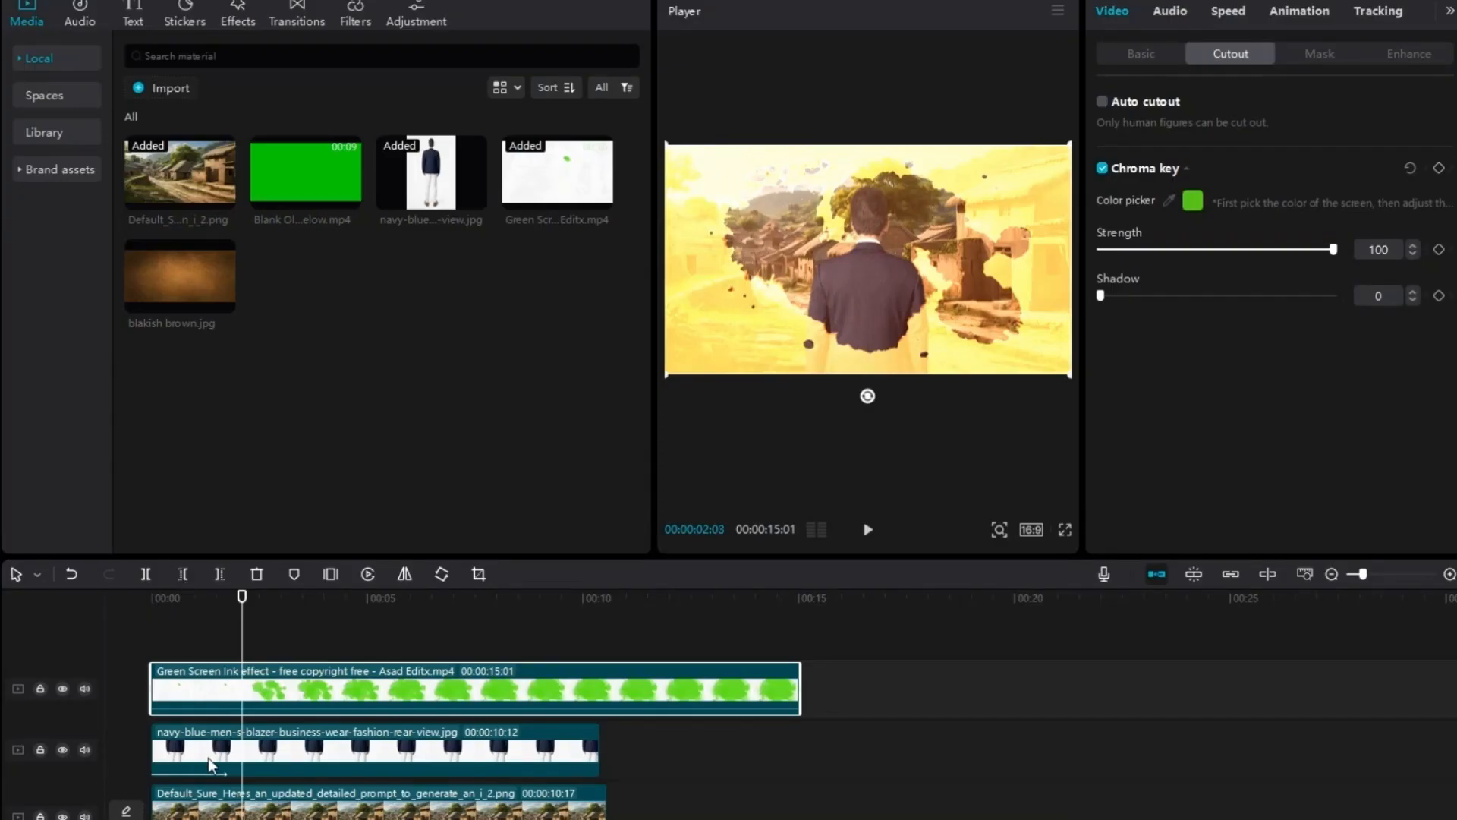
- Extend the man's image clip and the village background clip to the end of the 15-second ink clip
left_click_drag(201, 636, 517, 730)
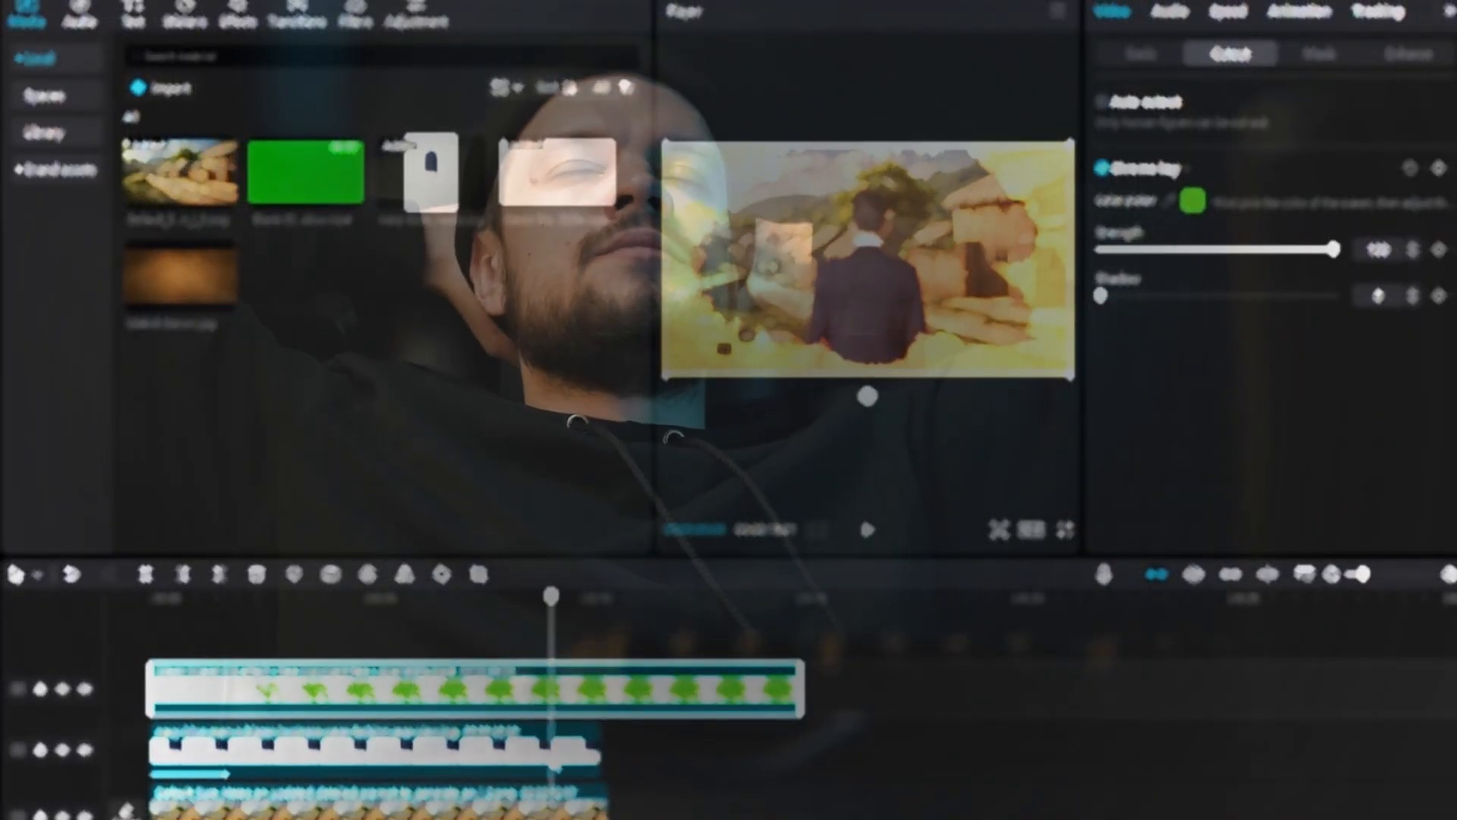
left_click_drag(596, 755, 801, 787)
left_click(603, 806)
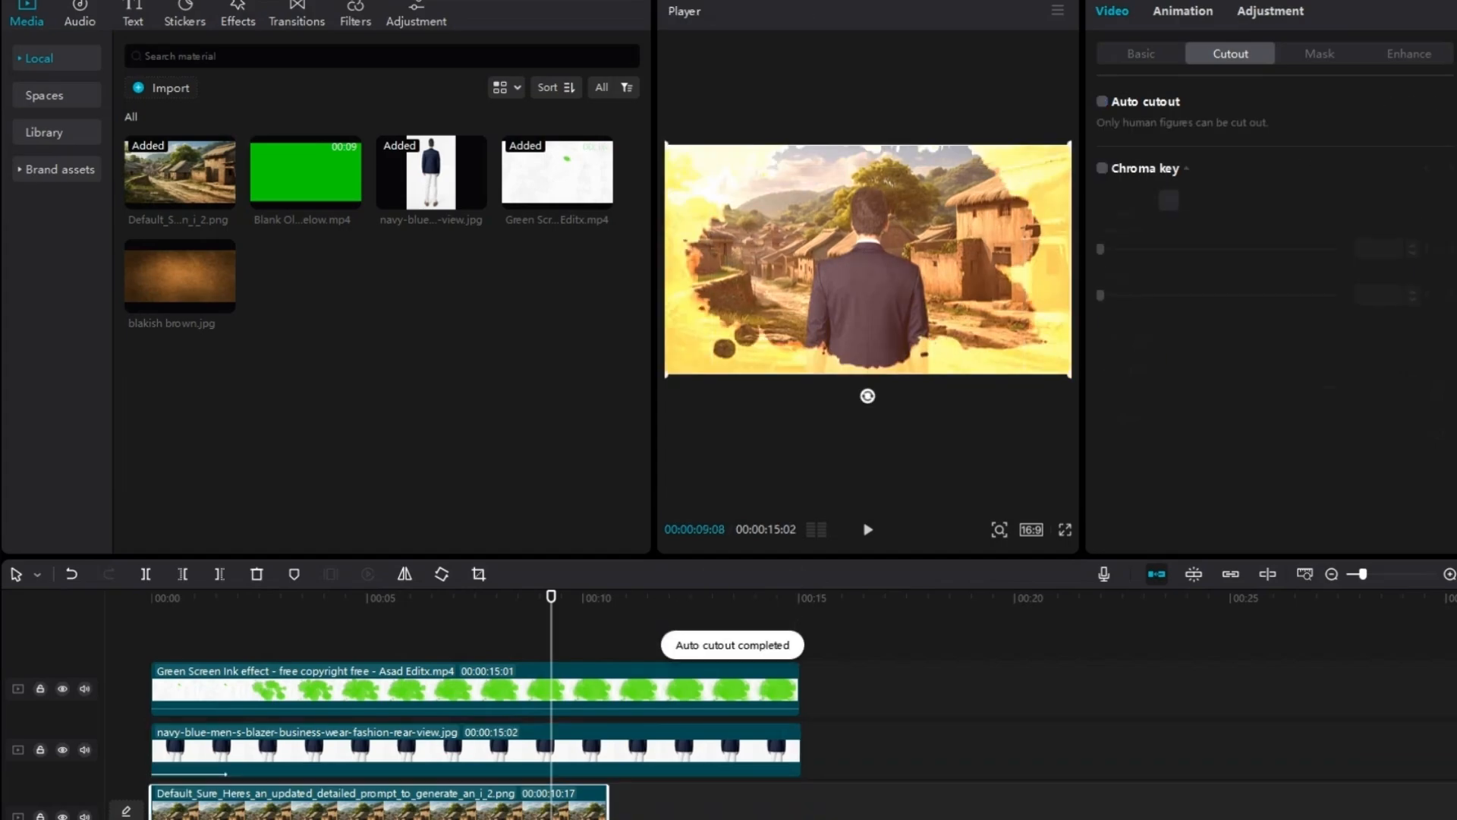
left_click_drag(613, 814, 801, 813)
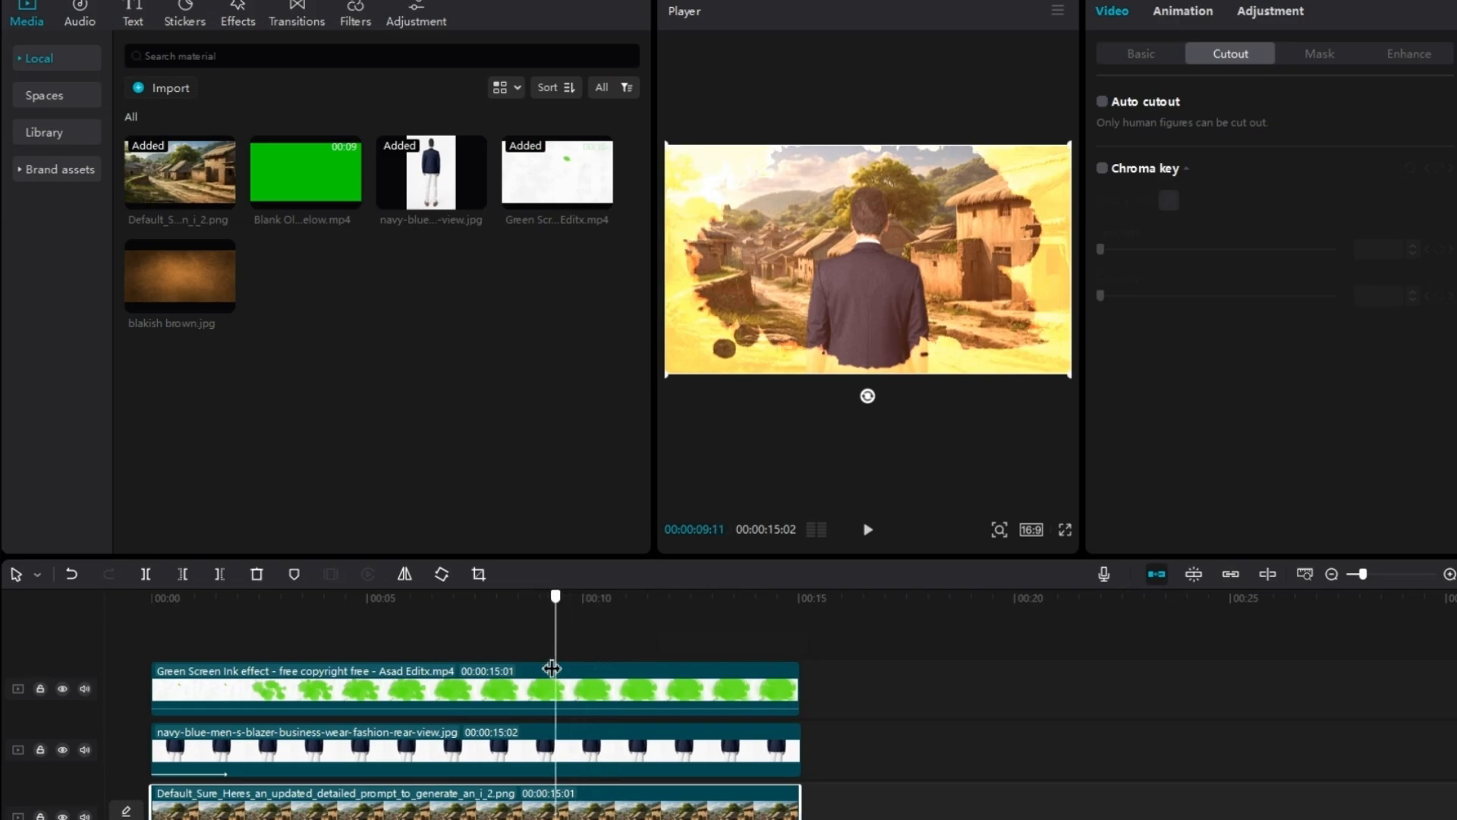
- Add a Position & Size keyframe to the ink clip at about the 10-second mark
left_click(552, 668)
left_click(1131, 55)
left_click(1439, 101)
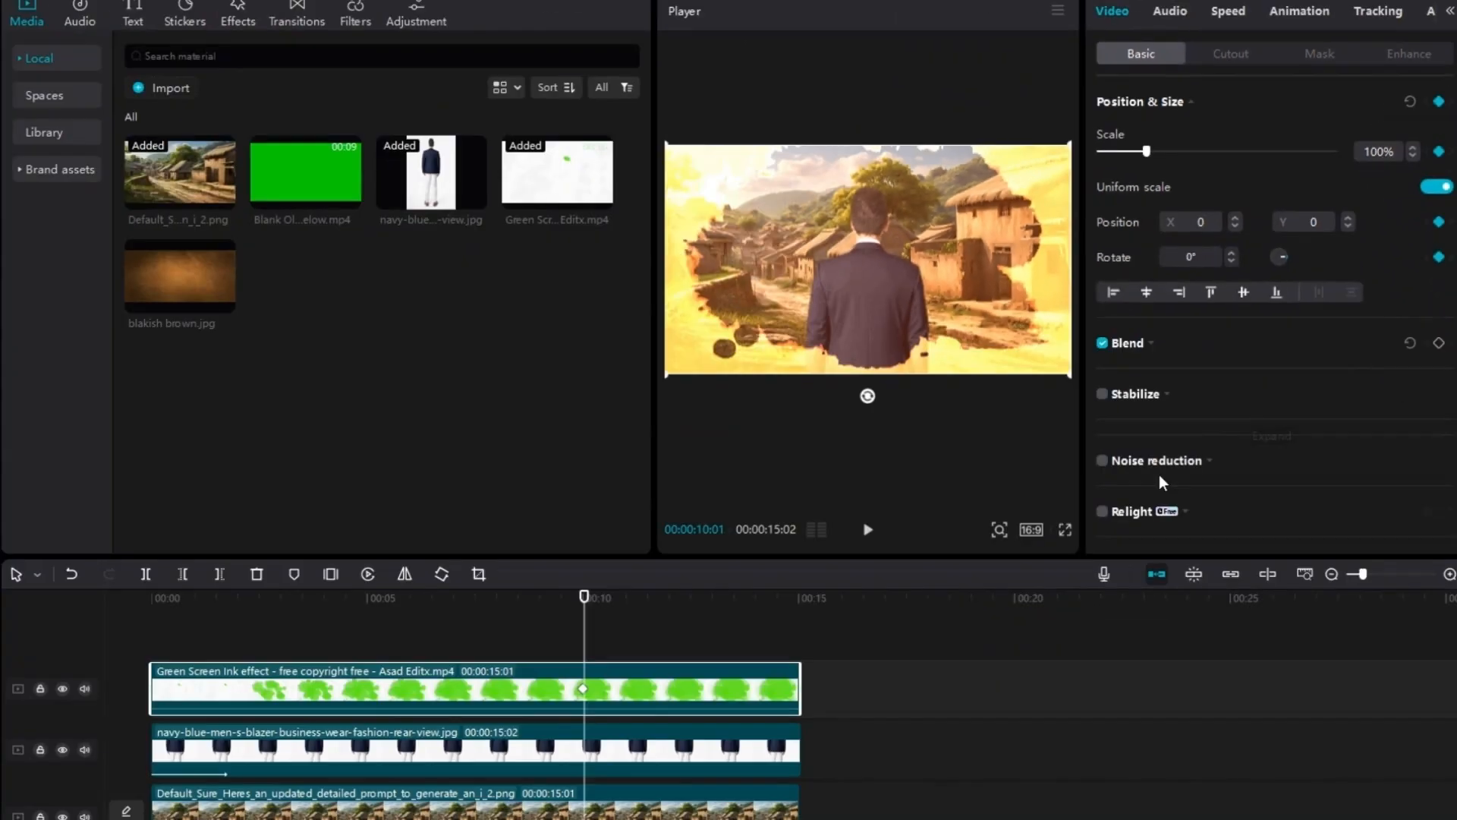
- Set the ink clip's scale to 179% at 10:23 and play back the resulting zoom
key("Right")
key("Right")
key("Right")
key("Right")
key("Right")
key("Right")
key("Right")
key("Right")
key("Right")
key("Right")
key("Right")
key("Right")
key("Right")
key("Right")
key("Right")
key("Right")
key("Right")
key("Right")
key("Right")
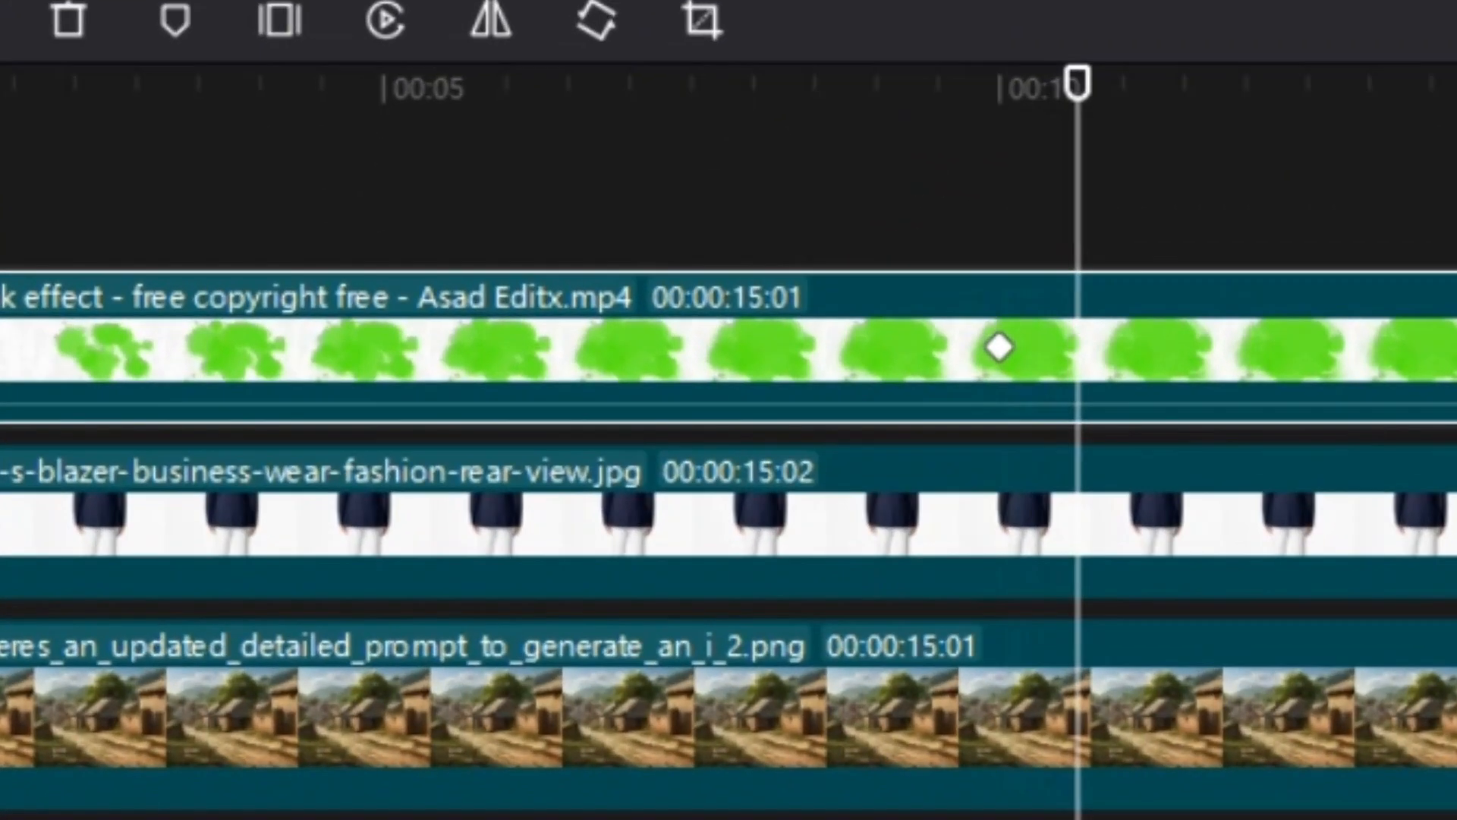
key("Right")
key("Right")
key("Right")
key("Right")
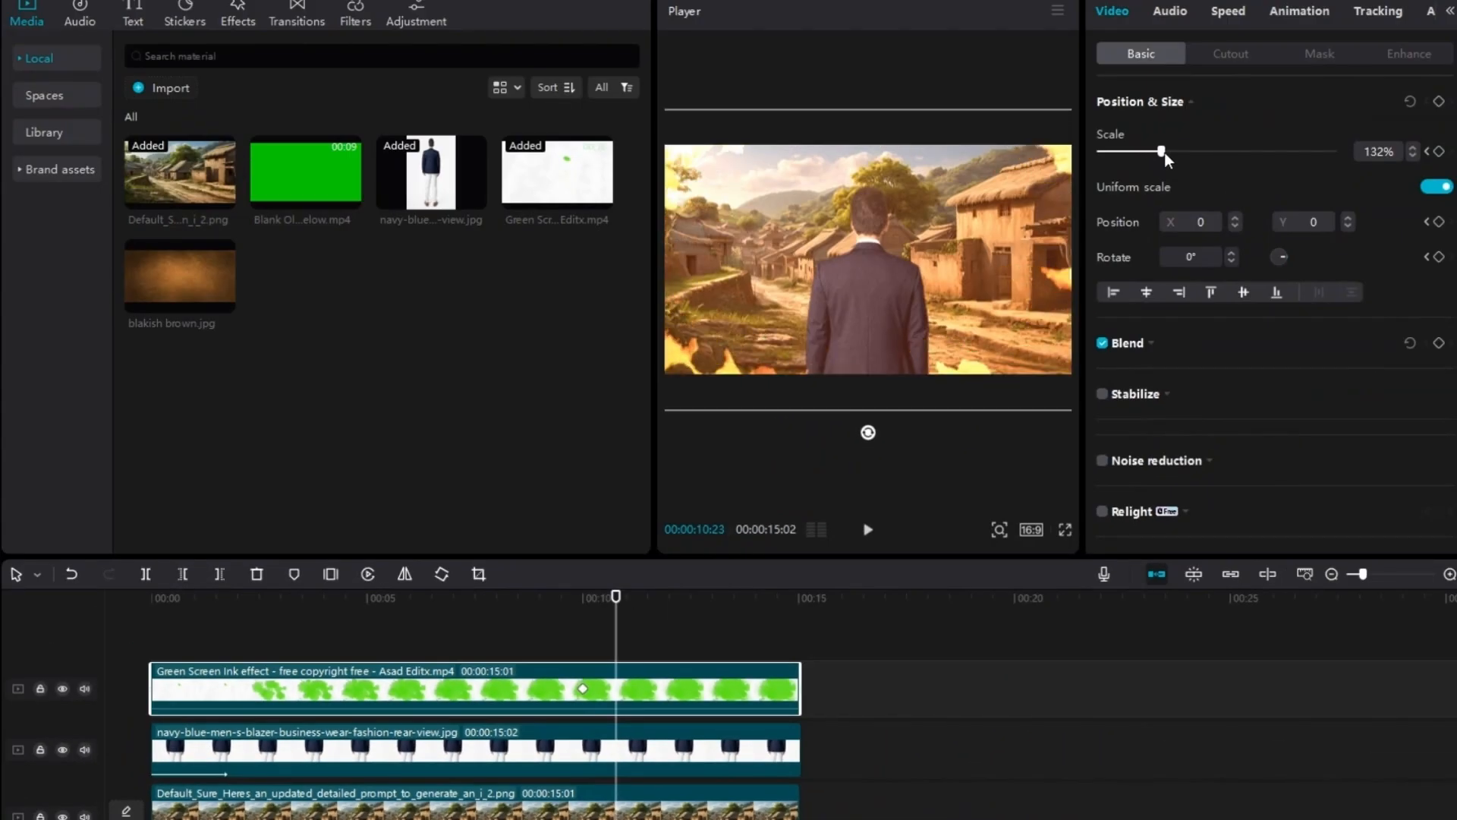
left_click_drag(1164, 152, 1188, 160)
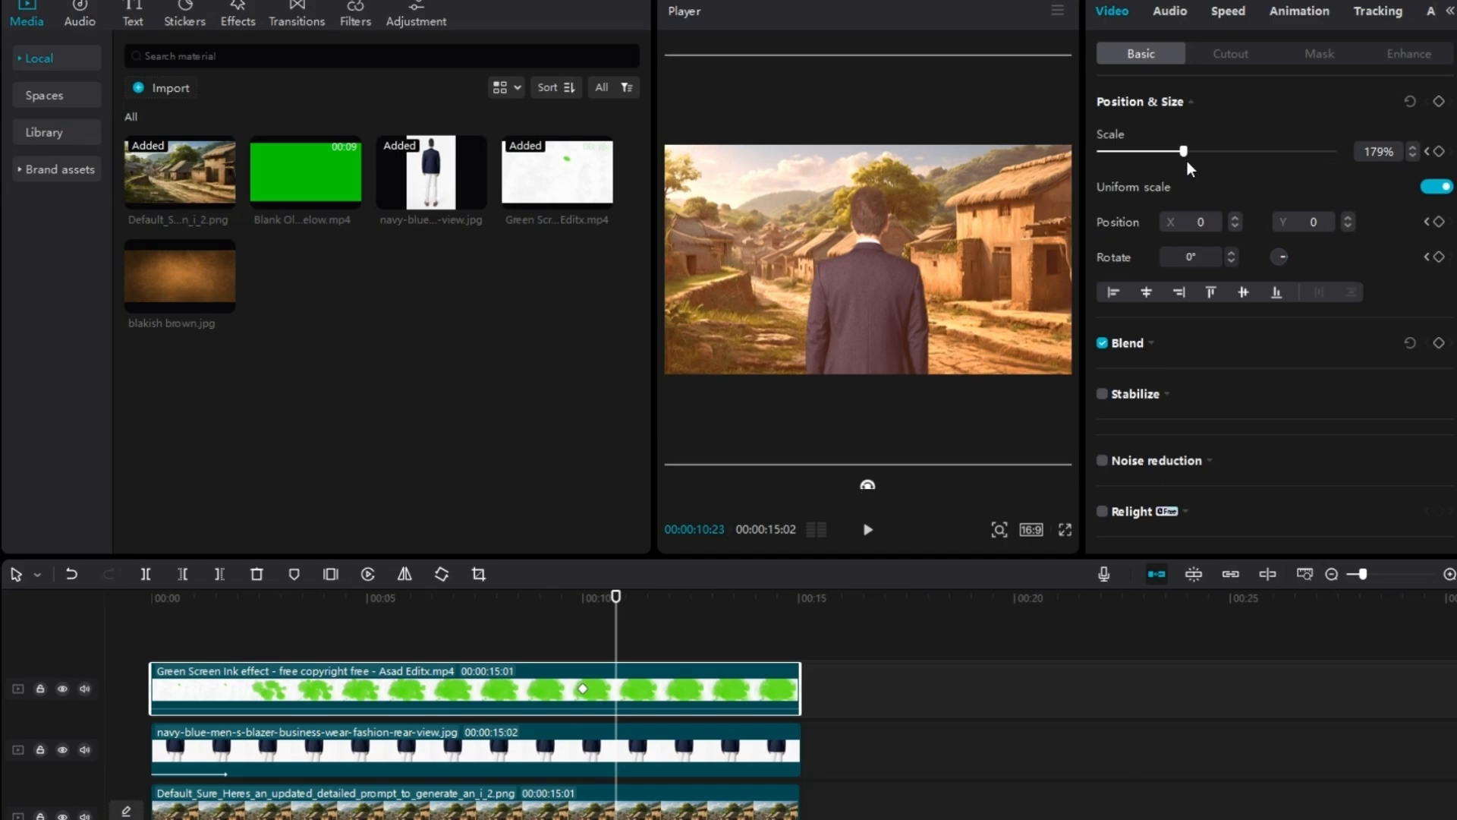
mouse_move(625, 643)
left_mouse_down()
mouse_move(589, 650)
mouse_move(623, 636)
left_mouse_up()
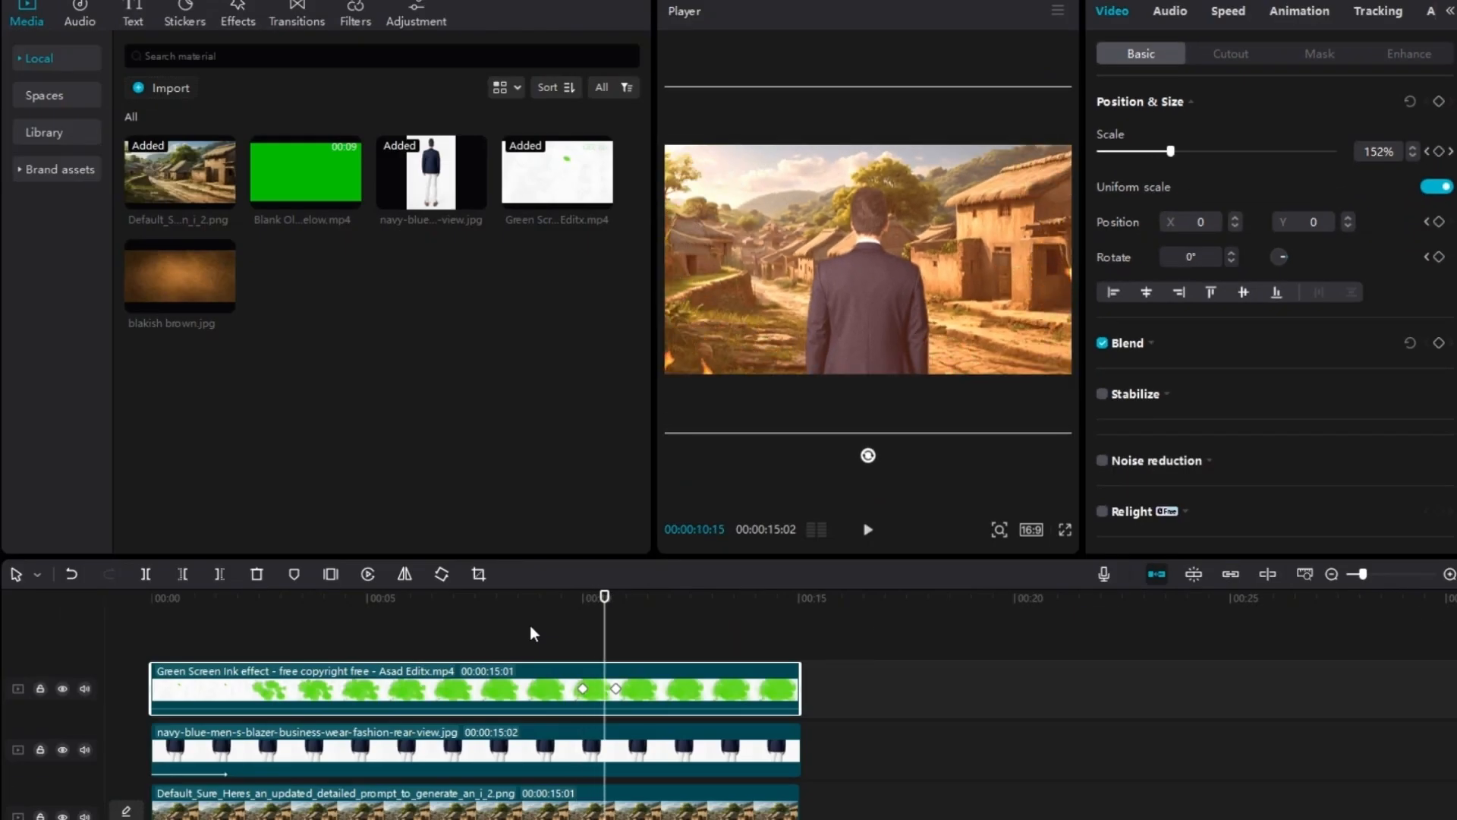
key("space")
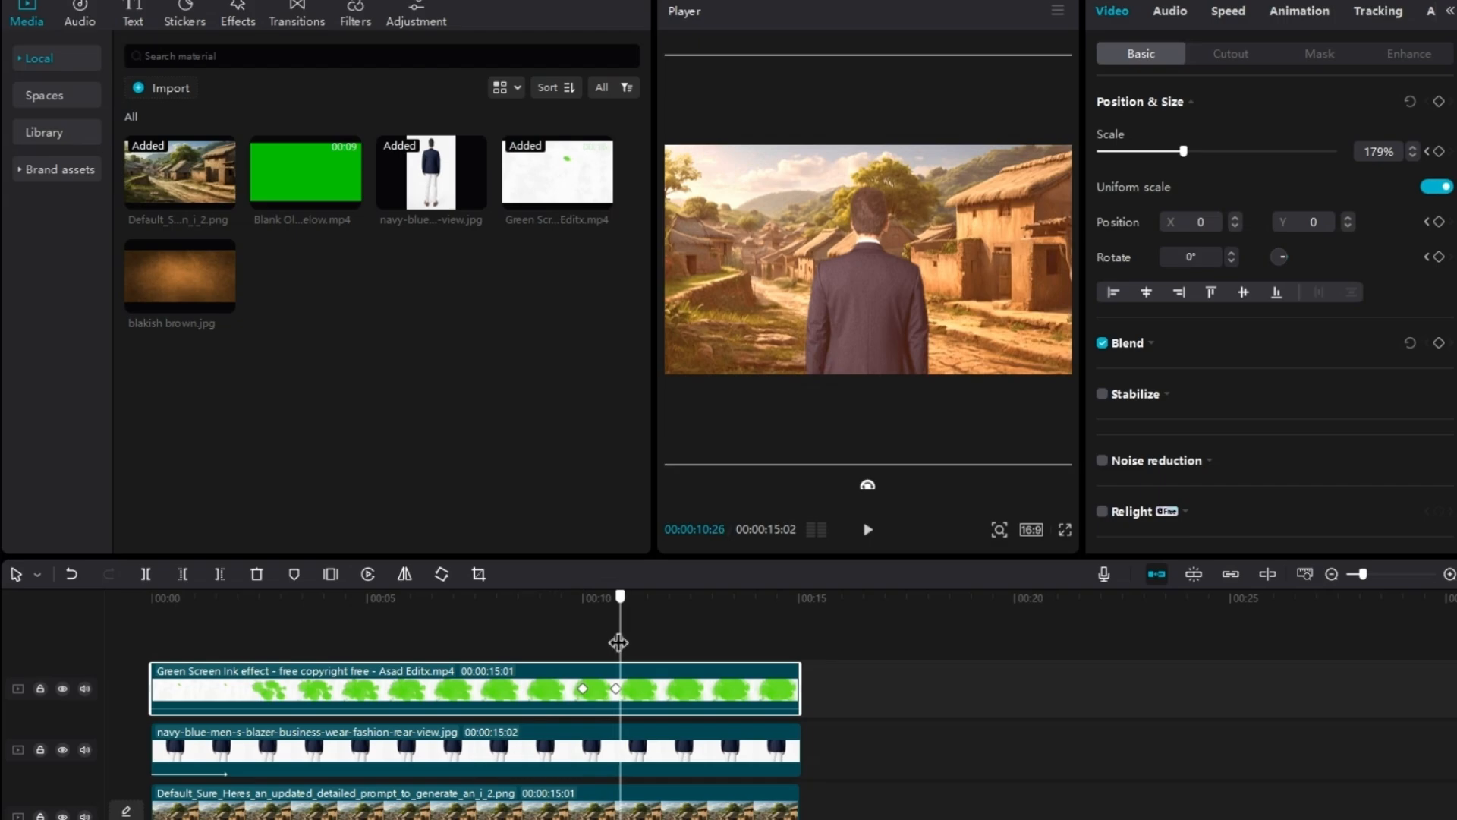
- Add a Position & Size keyframe to the man's image at 10:00 and increase its scale slightly at 10:21
left_click_drag(619, 642, 589, 649)
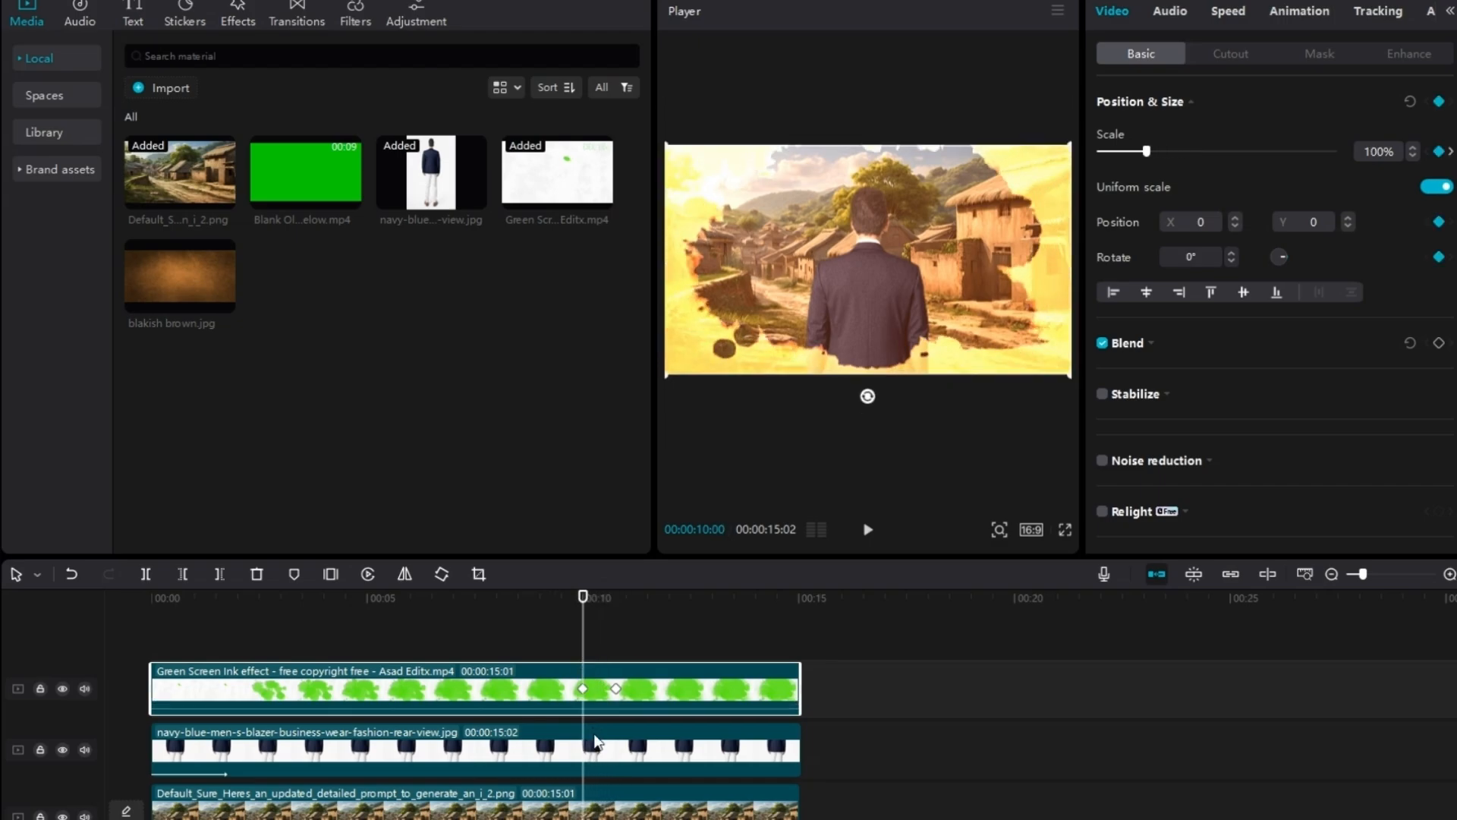
left_click(596, 742)
key("Right")
key("Right")
key("Right")
key("Right")
key("Right")
key("Right")
key("Right")
key("Right")
key("Right")
key("Right")
key("Right")
key("Right")
key("Right")
key("Right")
key("Right")
key("Right")
key("Right")
key("Right")
key("Right")
key("Right")
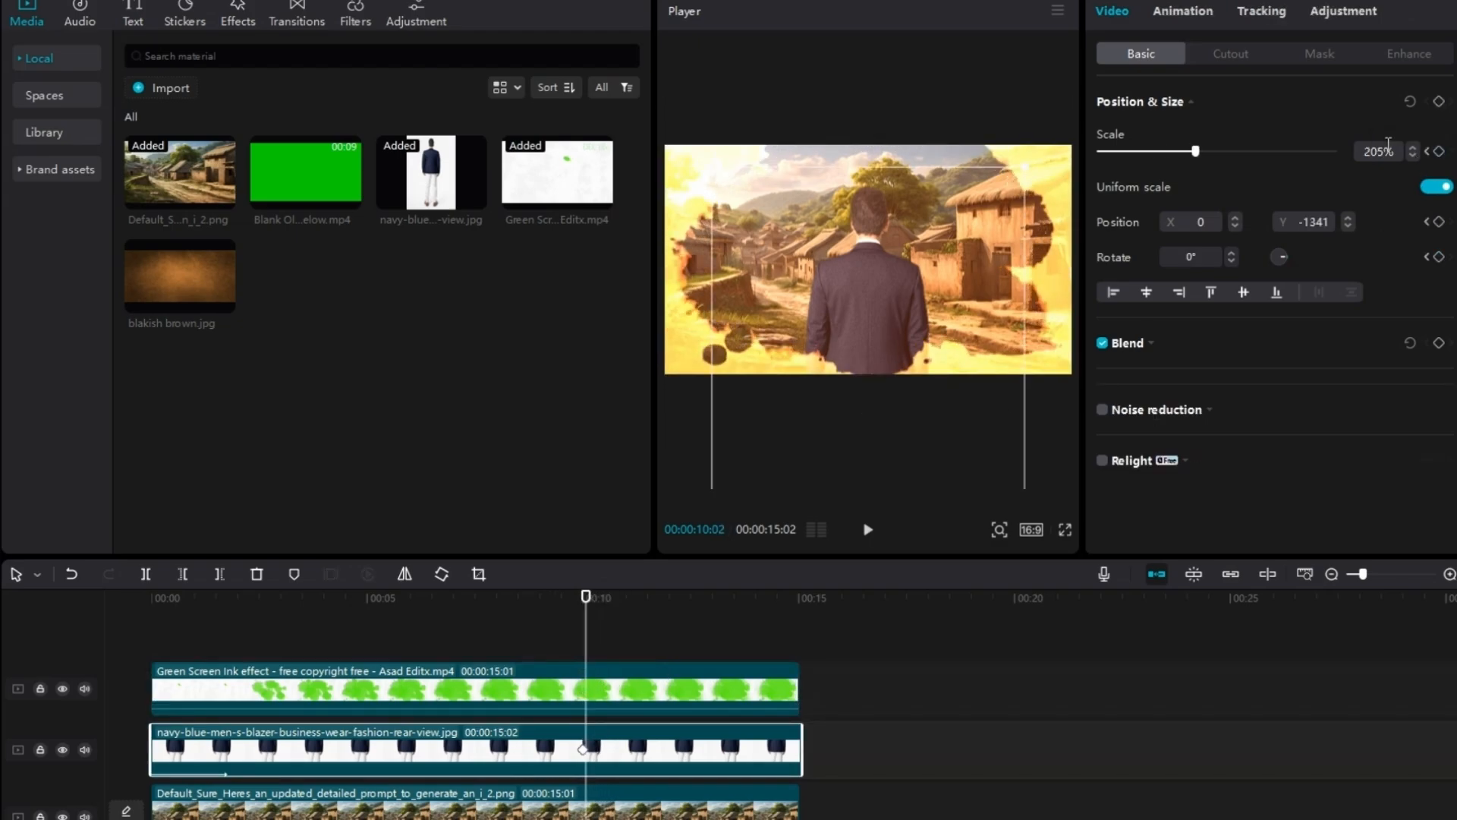
key("Right")
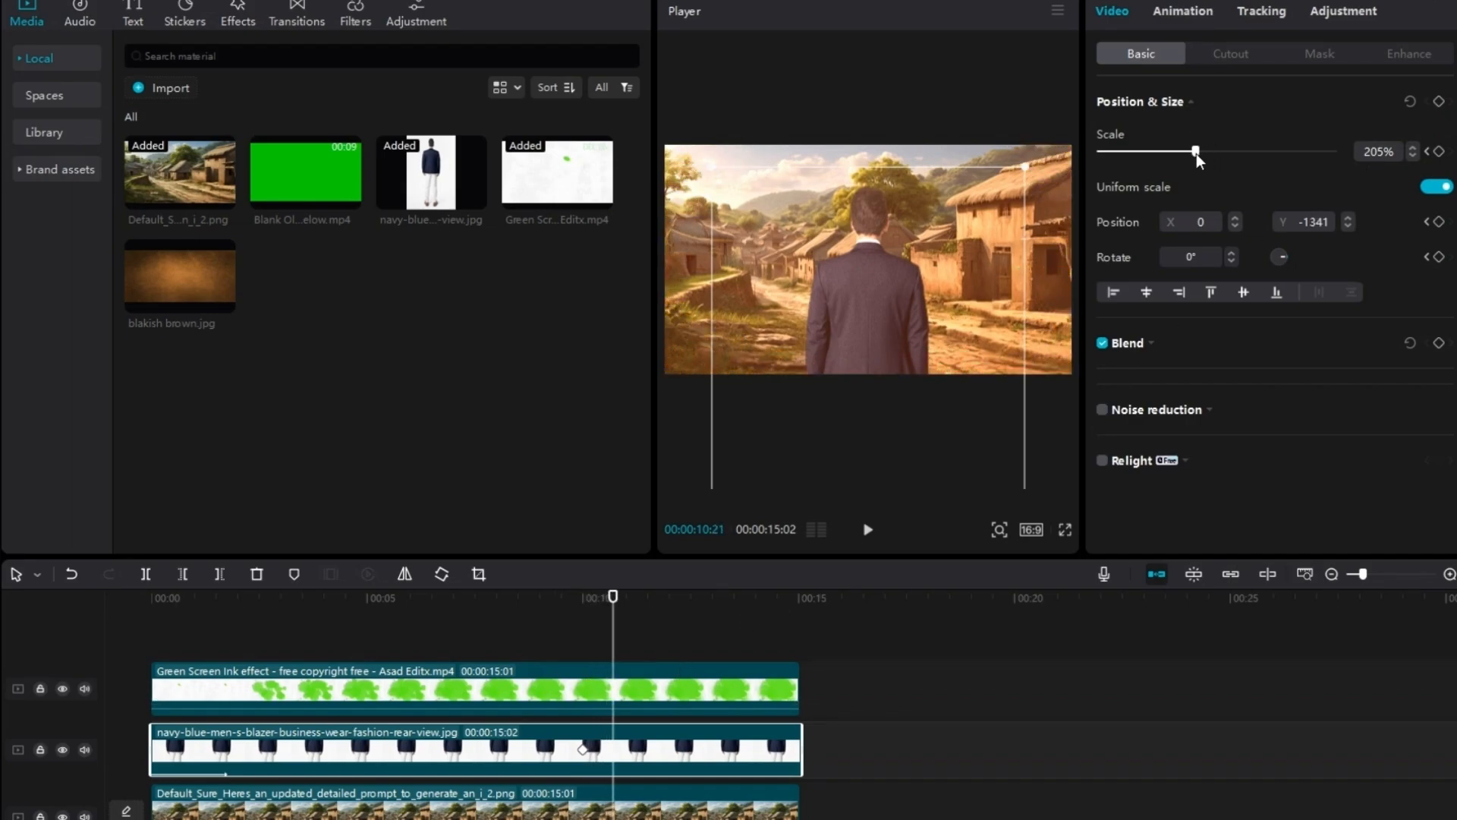
left_click(1413, 147)
- Add a Position & Size keyframe to the village background at about 10:00 and increase its scale about 20 frames further on
left_click_drag(614, 638, 517, 662)
left_click(582, 803)
left_click(1439, 101)
key("Right")
key("Right")
key("Right")
key("Right")
key("Right")
key("Right")
key("Right")
key("Right")
key("Right")
key("Right")
key("Right")
key("Right")
key("Right")
key("Right")
left_click(605, 750)
left_click(613, 804)
left_click(1414, 148)
- Play back the timeline to review the ink reveal and the zoom of all three layers
key("space")
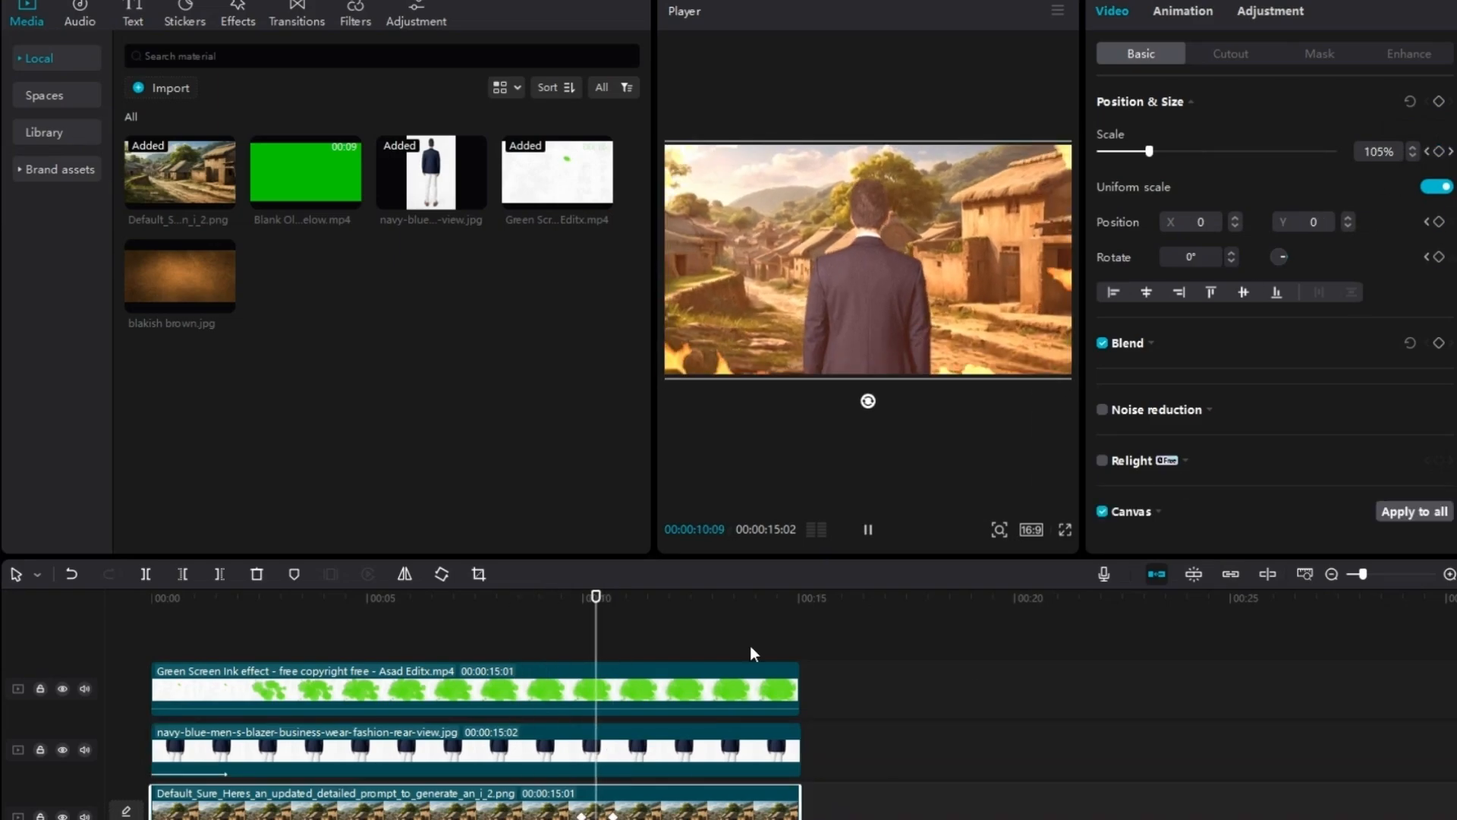
key("space")
left_click(869, 534)
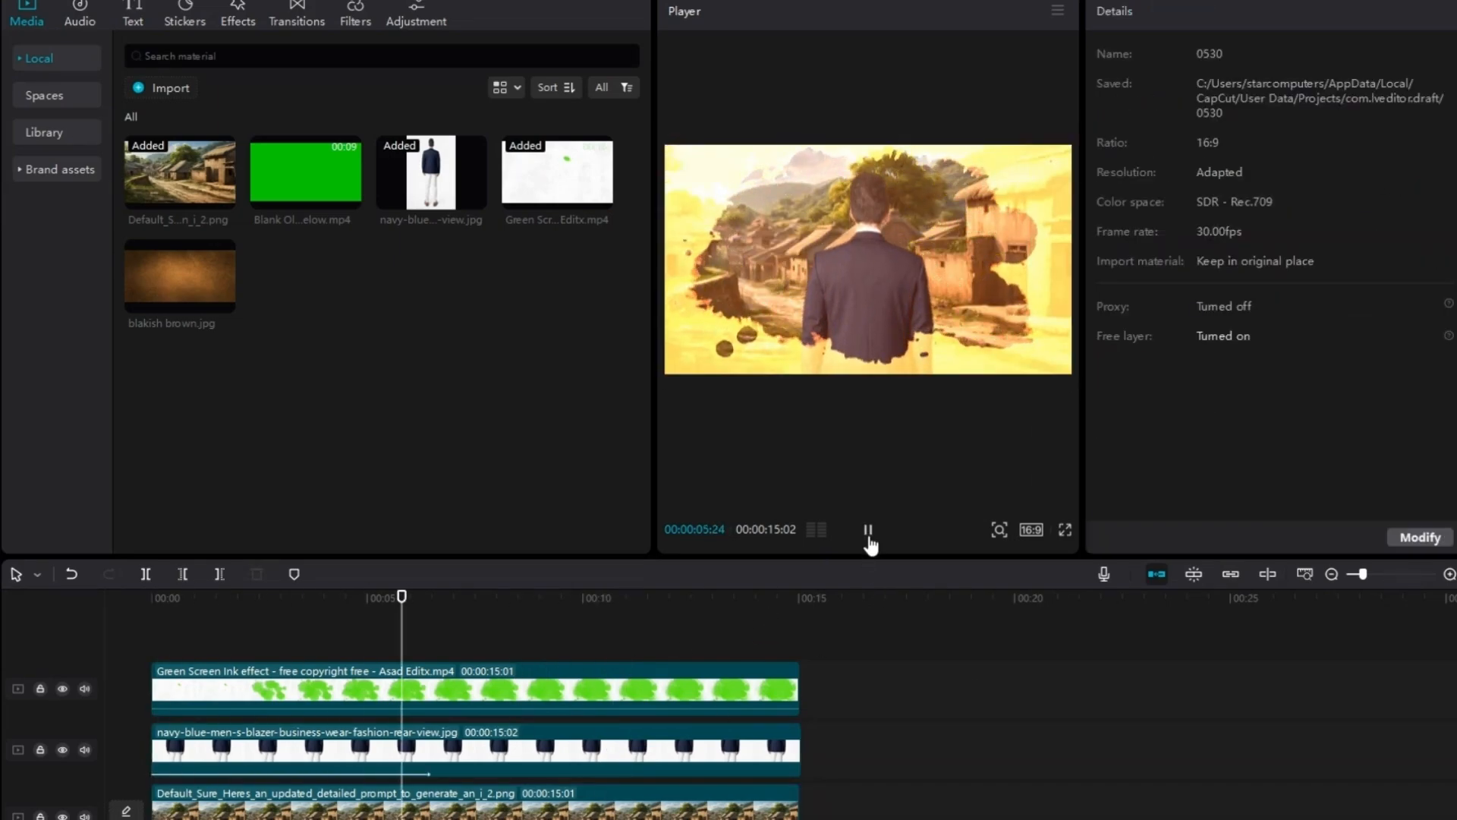
- Combine the ink, man and village clips into a single compound clip
left_click(237, 20)
left_click(304, 690)
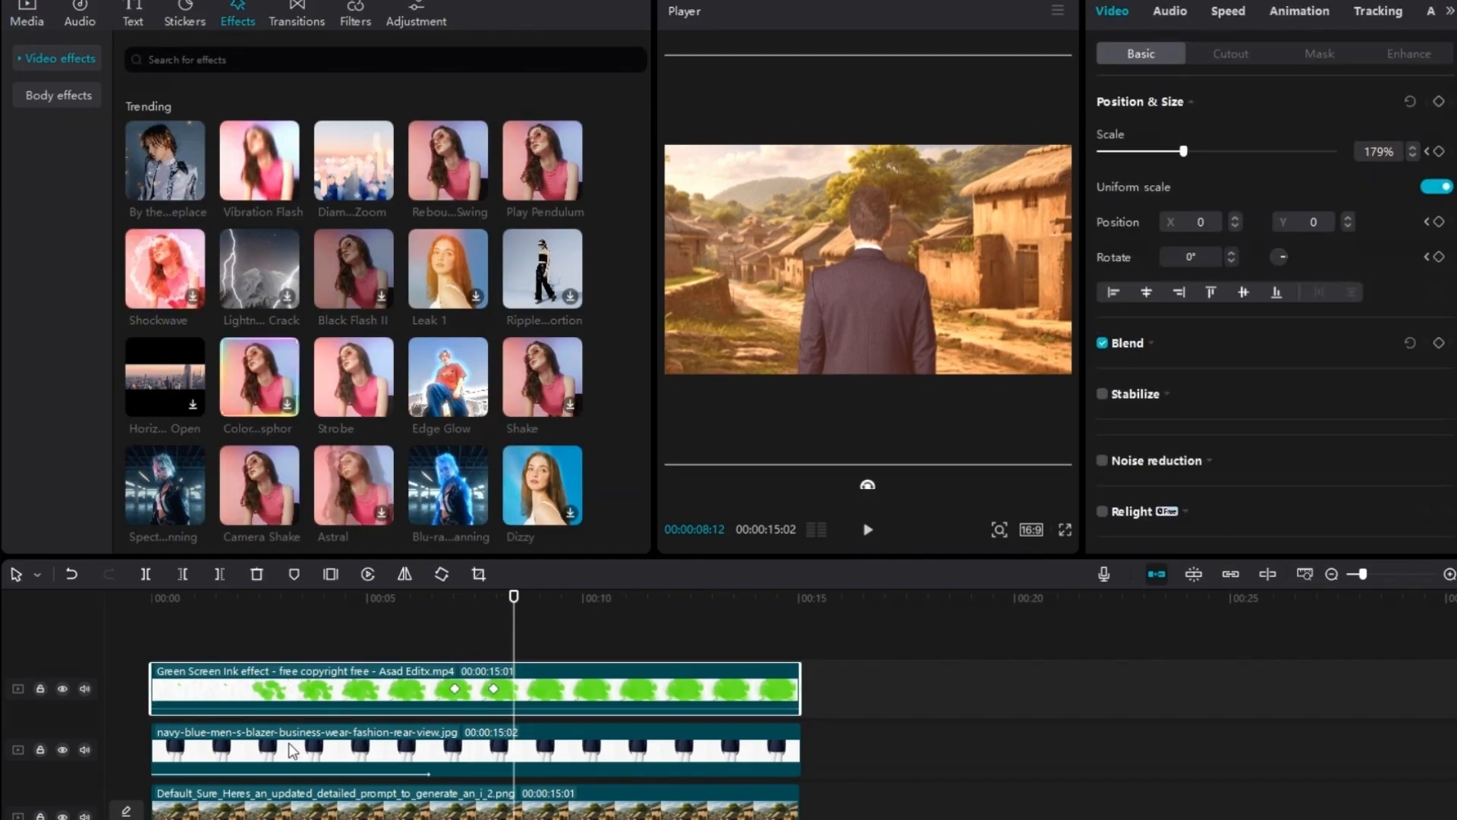
left_click(304, 752, "ctrl")
left_click(307, 808, "ctrl")
right_click(307, 810)
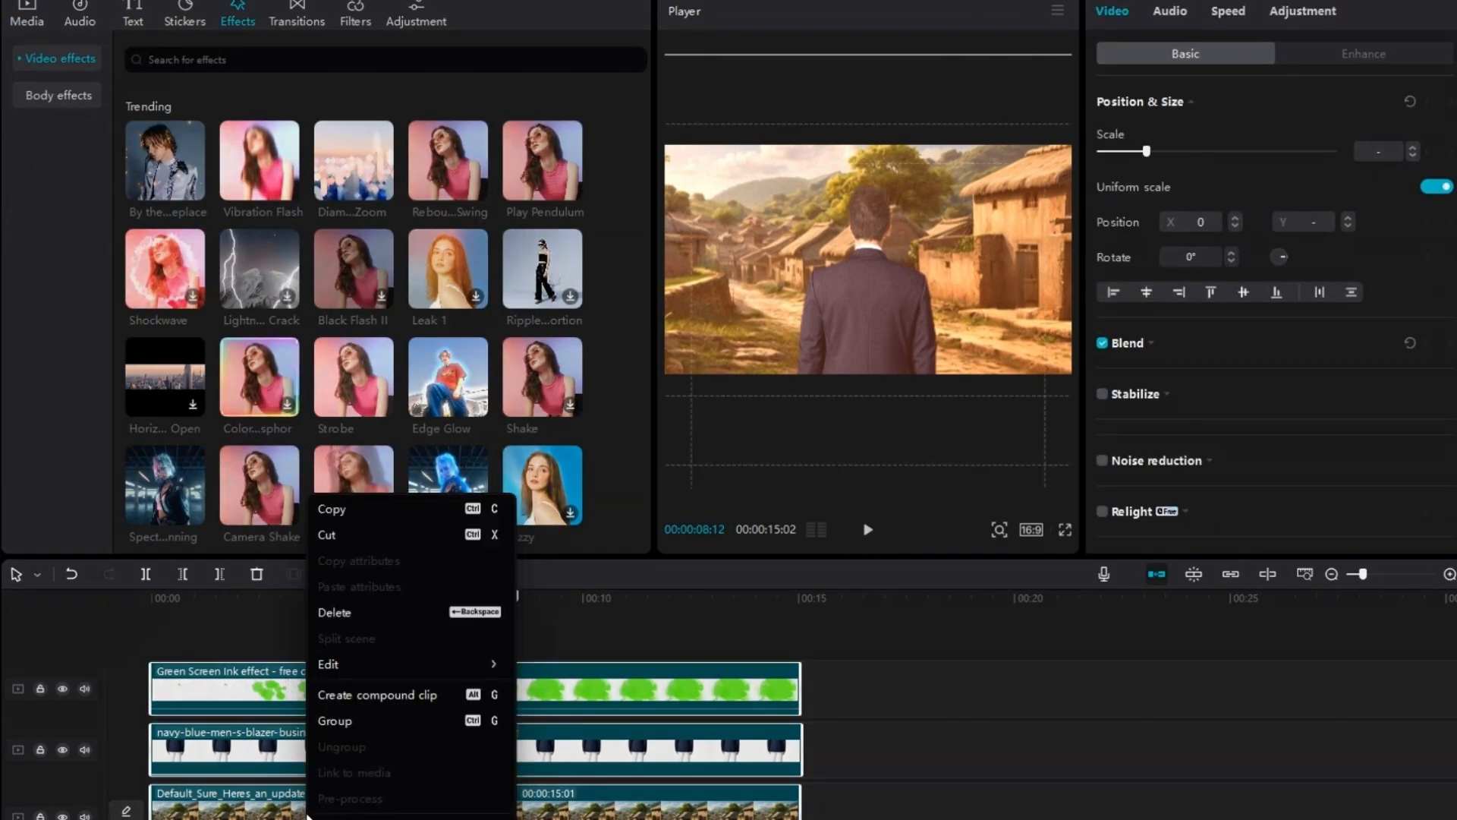
left_click(350, 695)
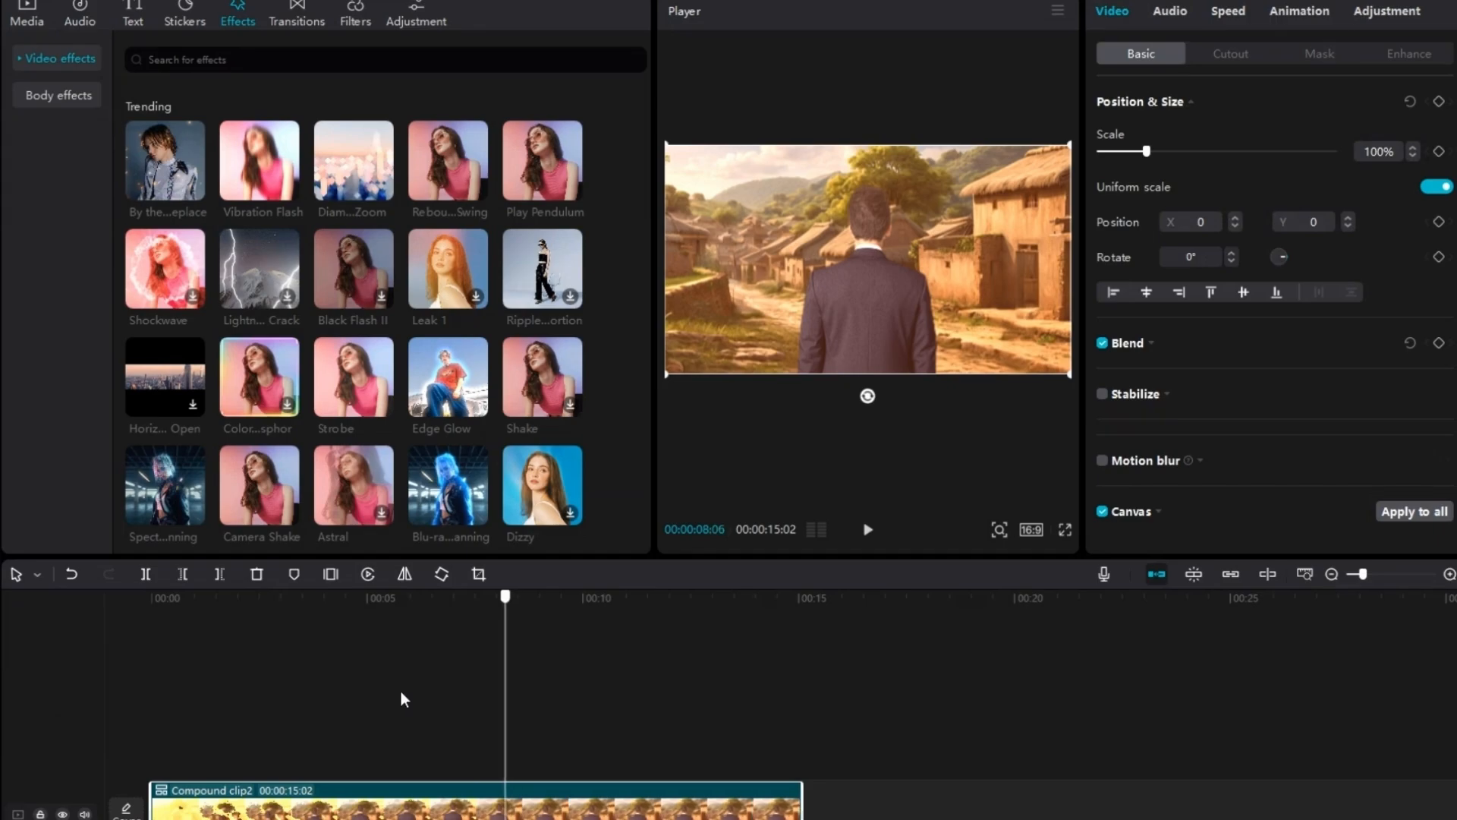
- Apply the Zoom 1 entrance animation to the compound clip and lengthen its duration beyond 0.5 s
left_click_drag(401, 699, 365, 713)
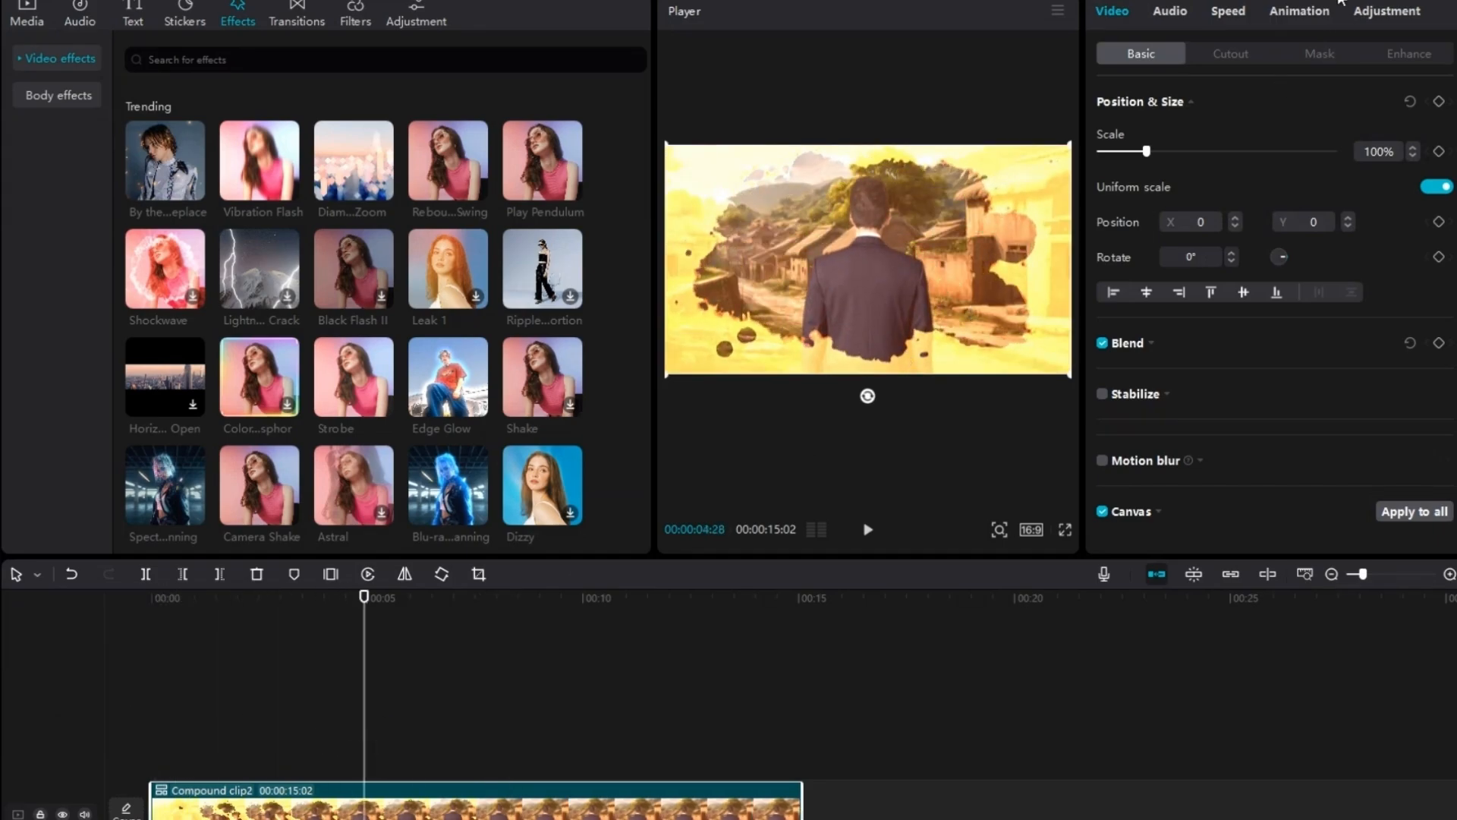
left_click(1295, 14)
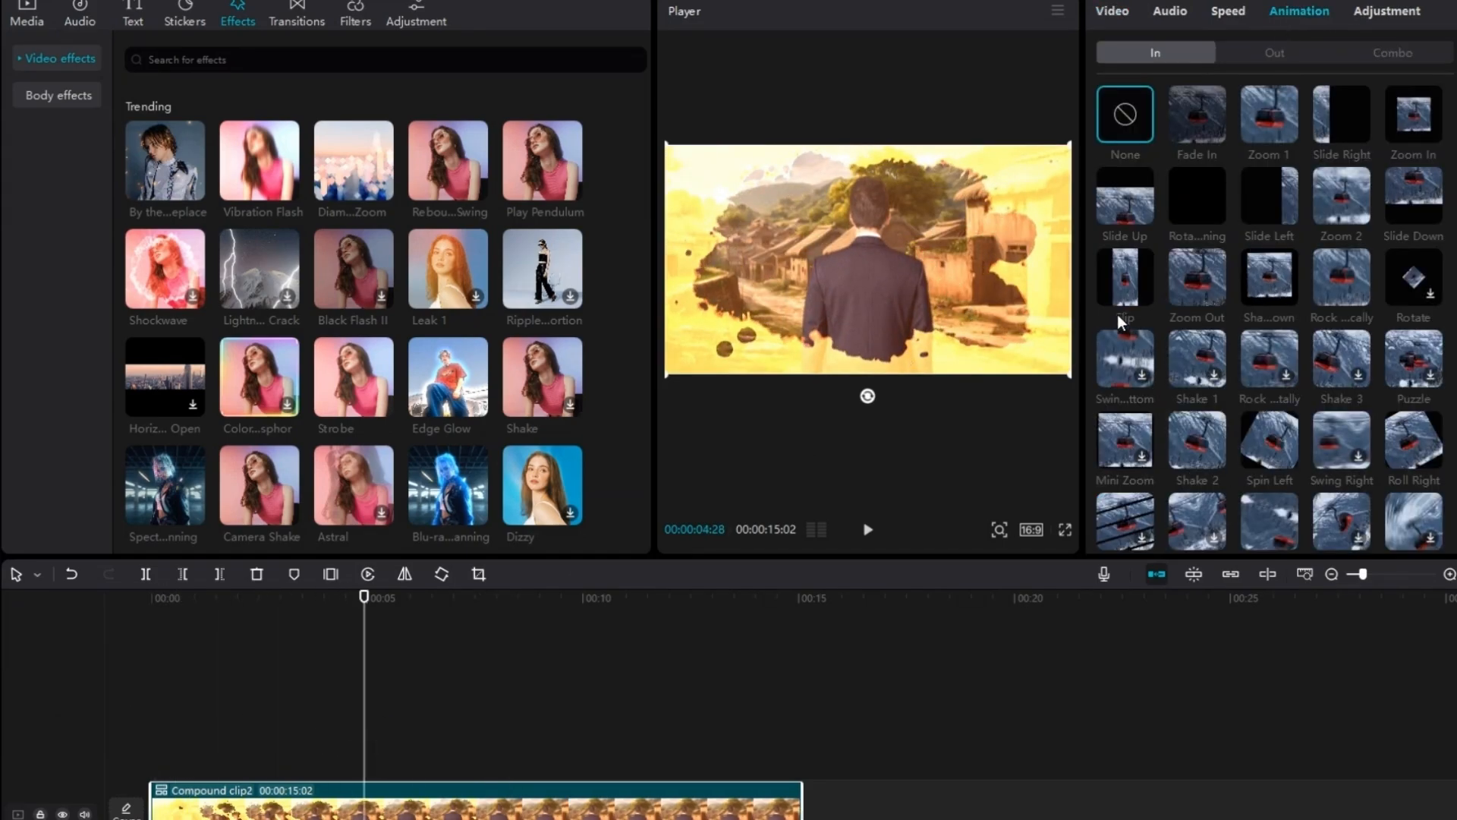
left_click(1272, 115)
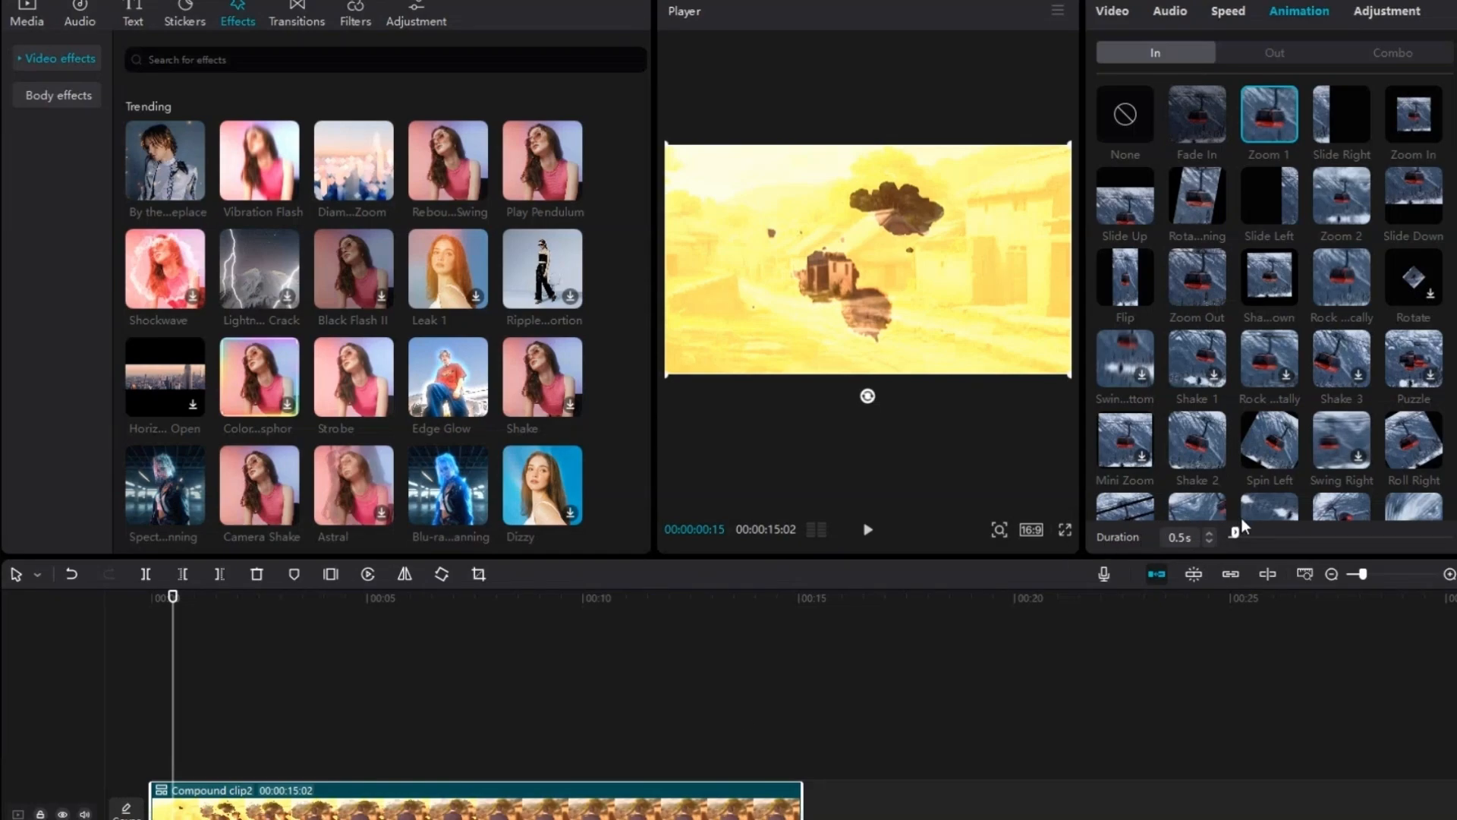
mouse_move(1251, 533)
left_mouse_down()
mouse_move(1269, 535)
mouse_move(1252, 535)
left_mouse_up()
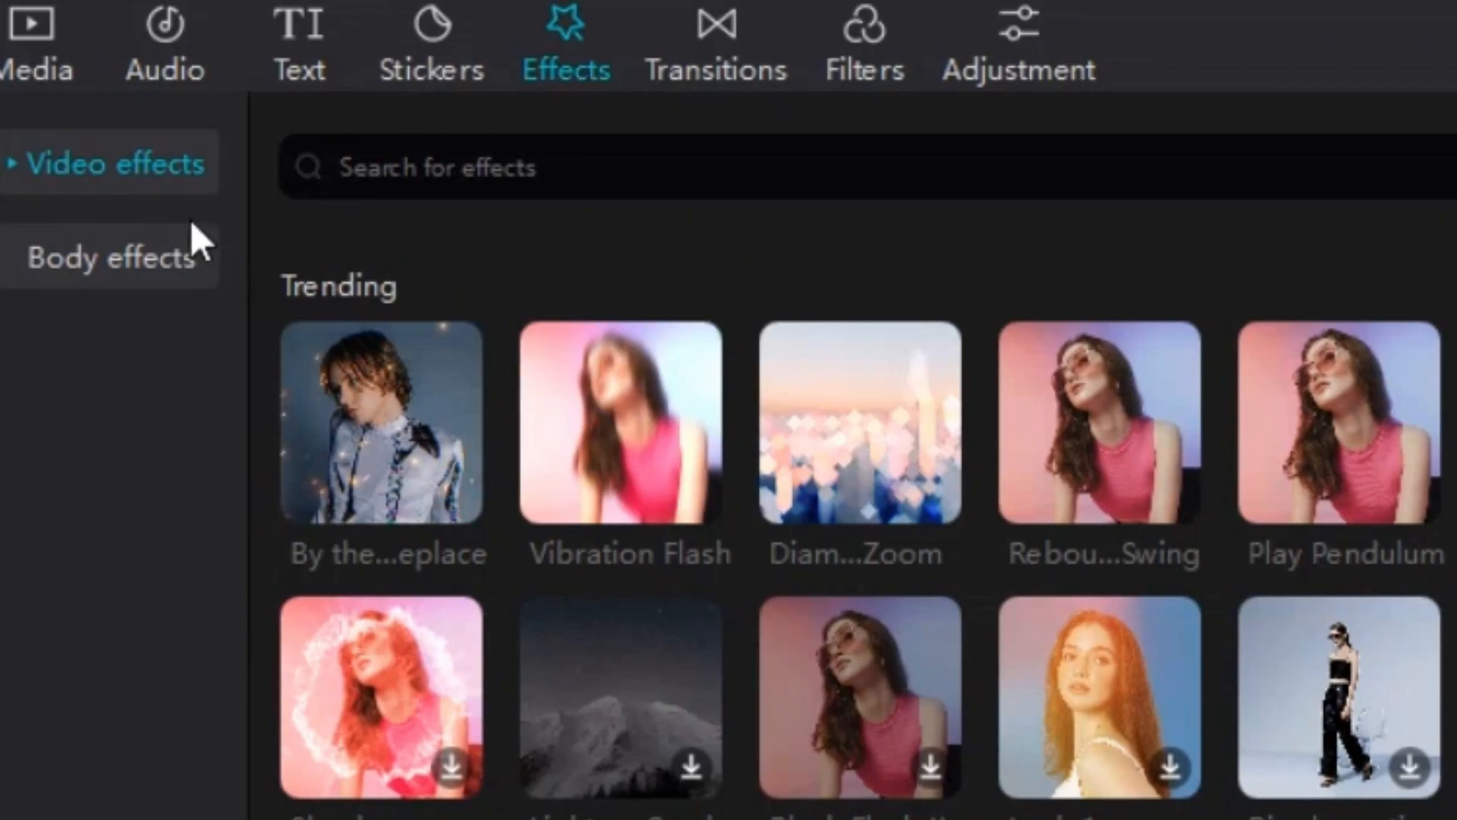
- Add the Halo video effect from the Light Effect category to the compound clip
left_click(114, 176)
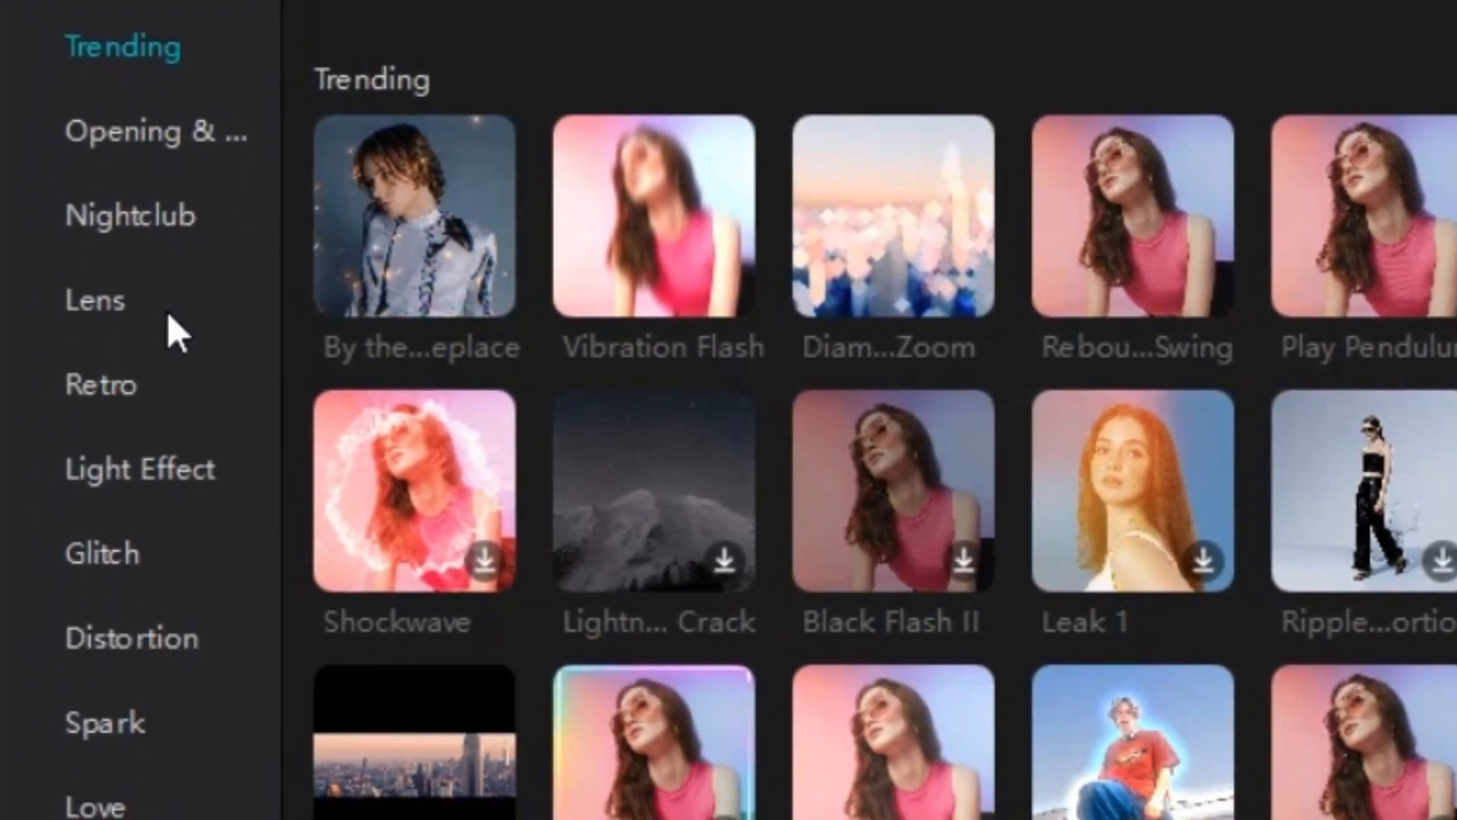
left_click(156, 482)
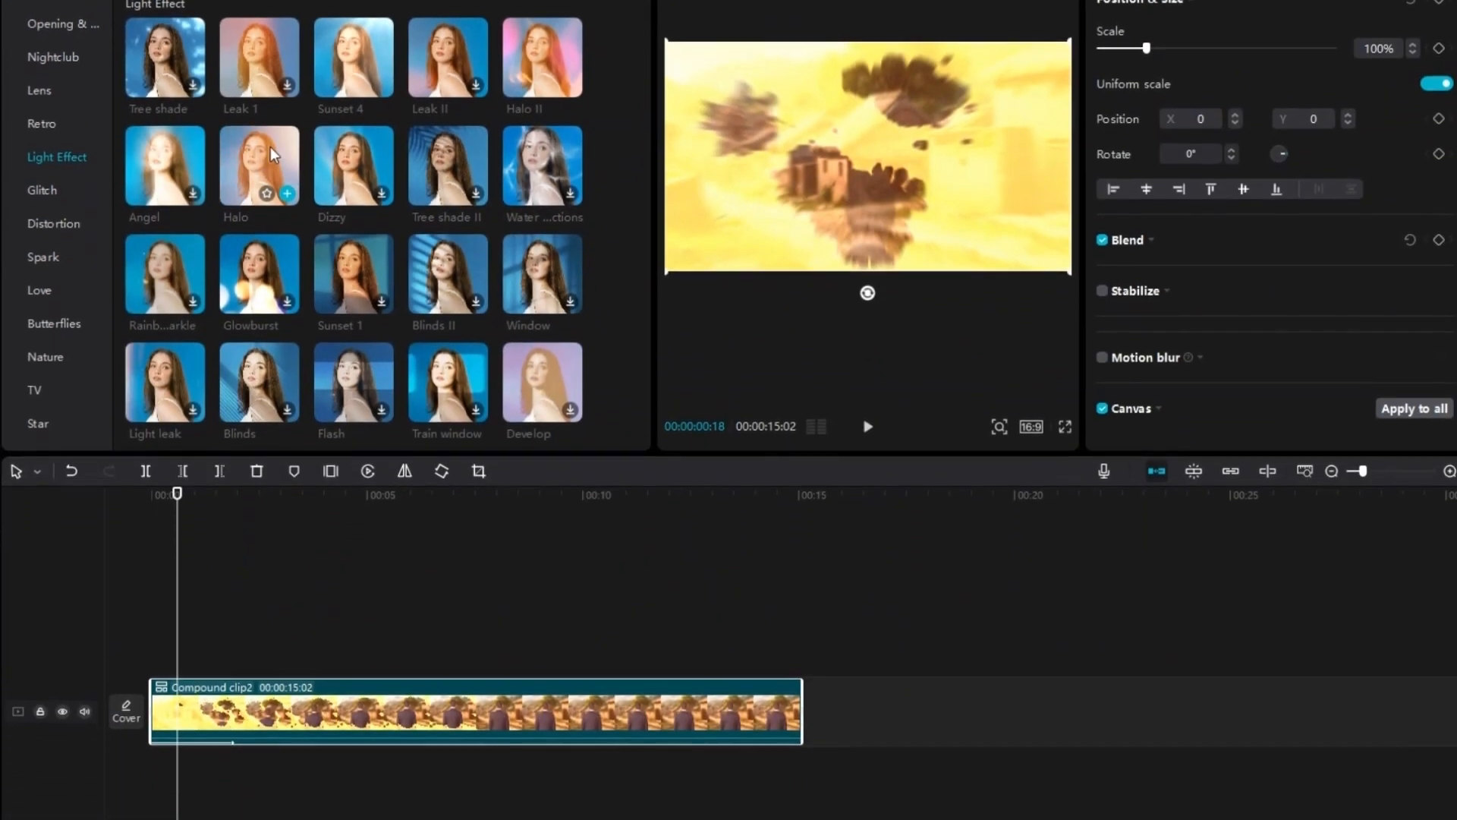
left_click(681, 447)
left_click_drag(271, 166, 226, 722)
left_click_drag(226, 774, 190, 775)
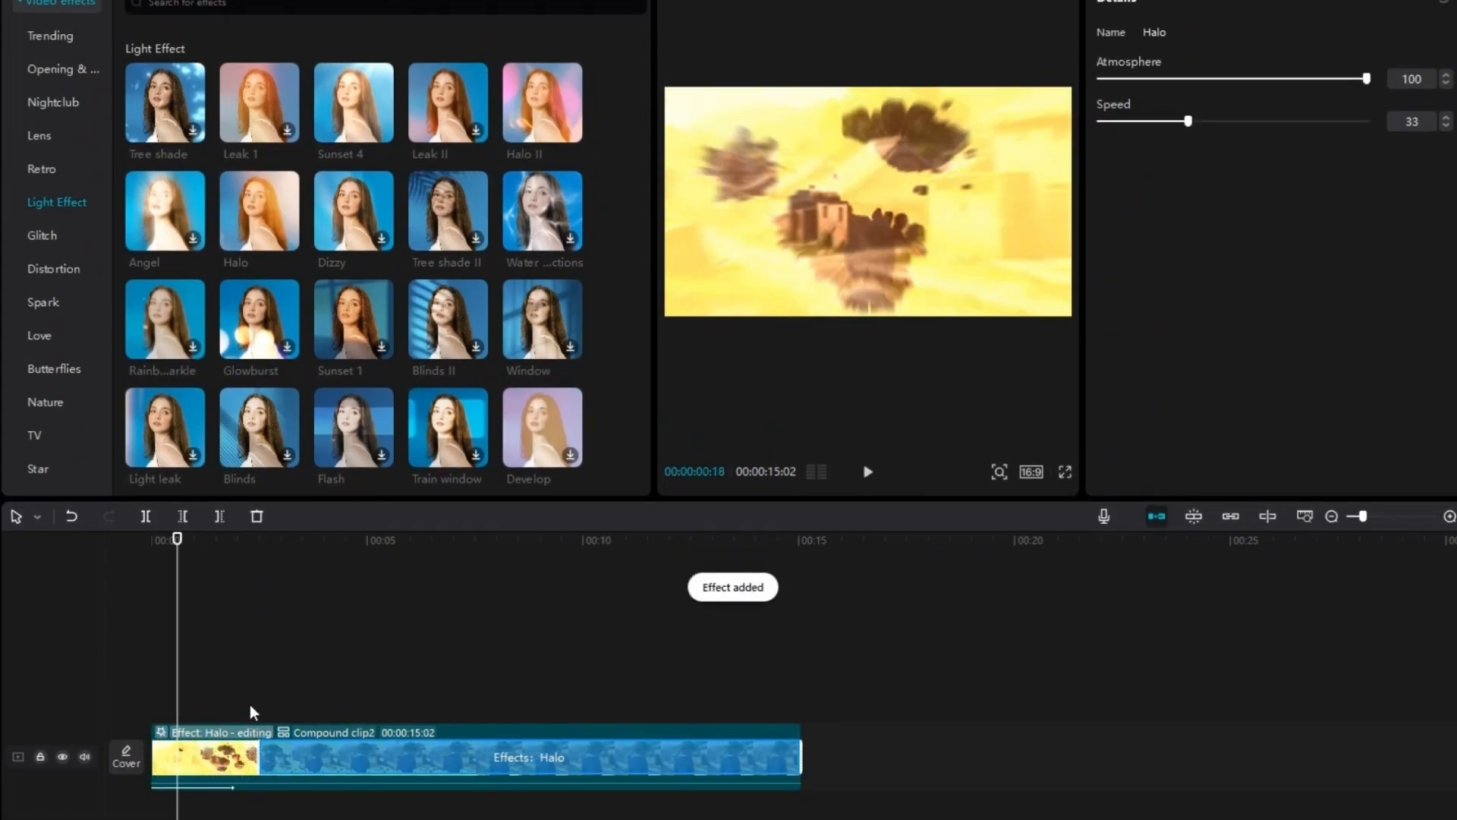
- Set the Halo effect's speed to 3 and trim its end back to about 9:23
key("space")
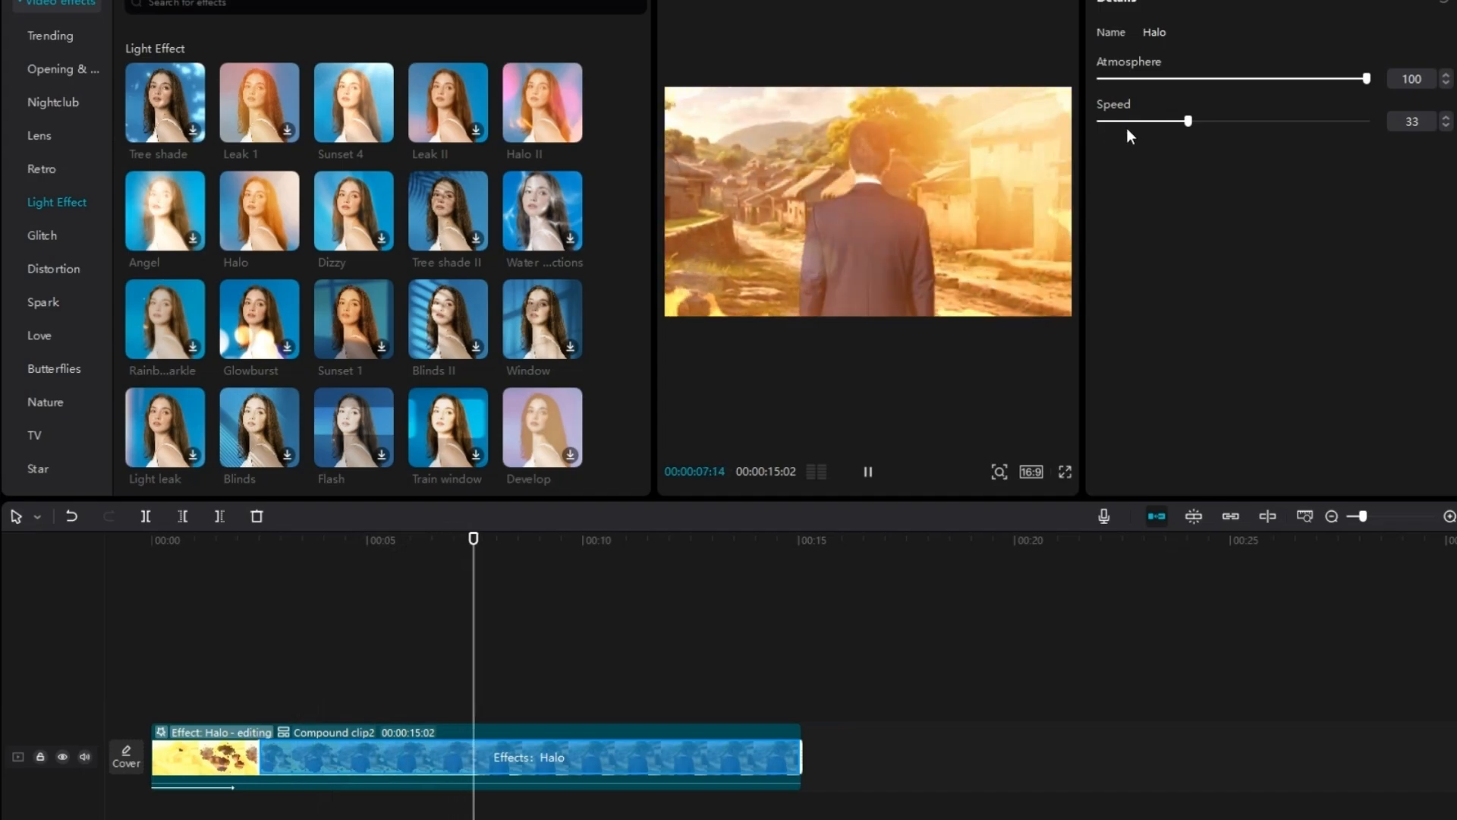
key("space")
left_click_drag(1190, 120, 1112, 156)
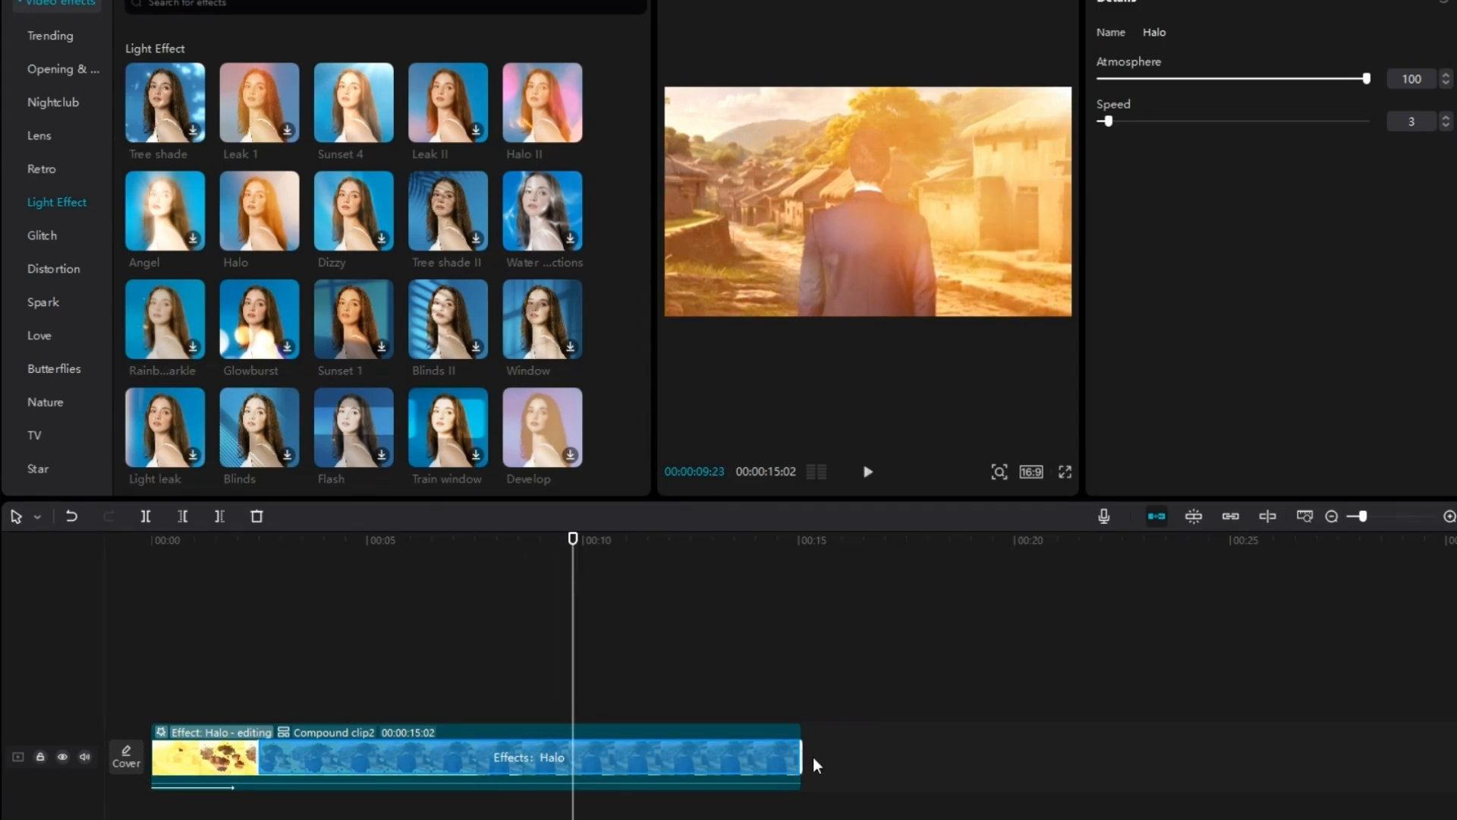
left_click_drag(800, 755, 568, 762)
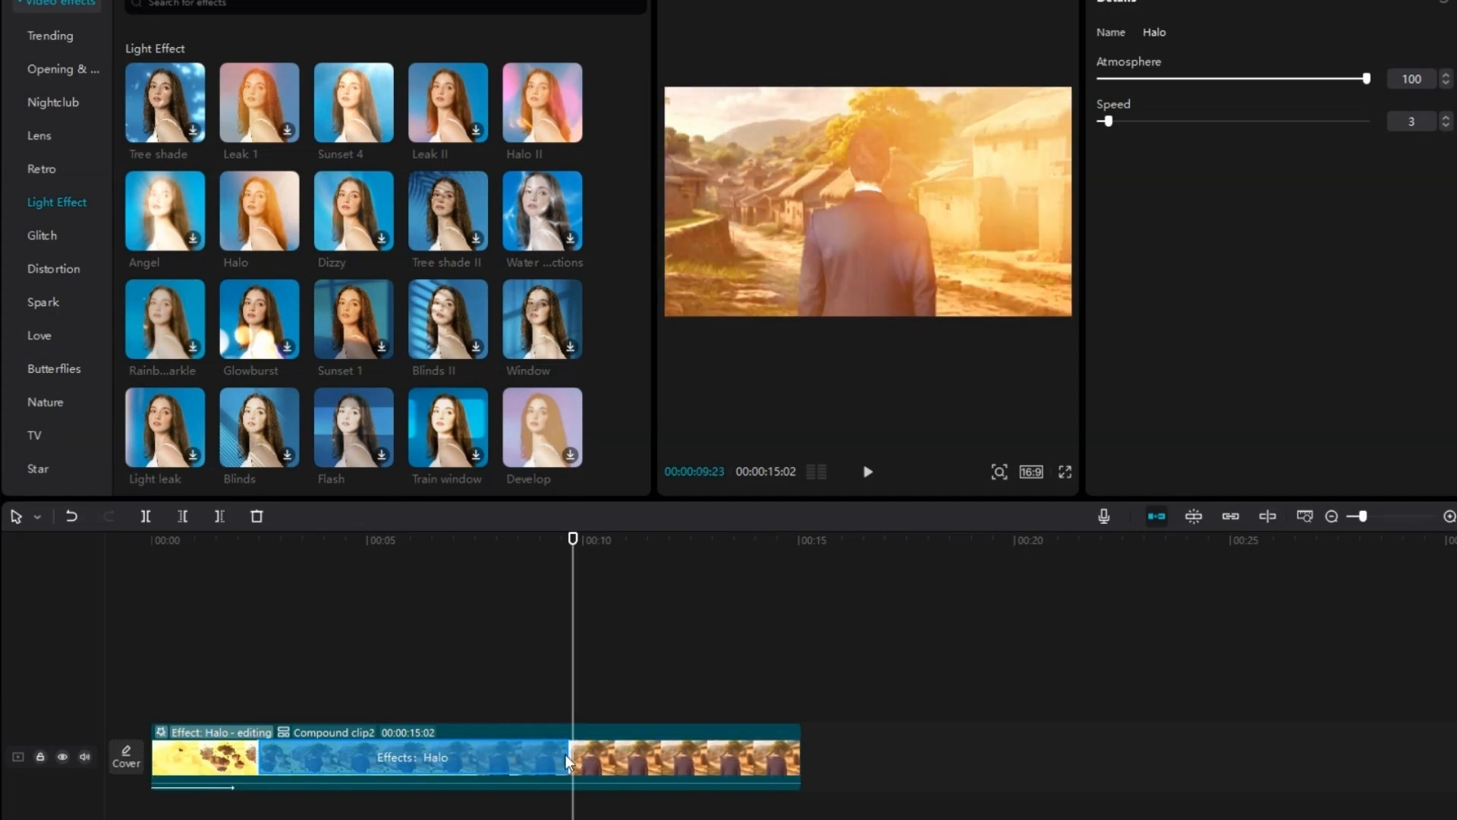
- Play back the compound clip from near its start to review the slowed, shortened Halo effect
left_click_drag(580, 690, 163, 724)
key("space")
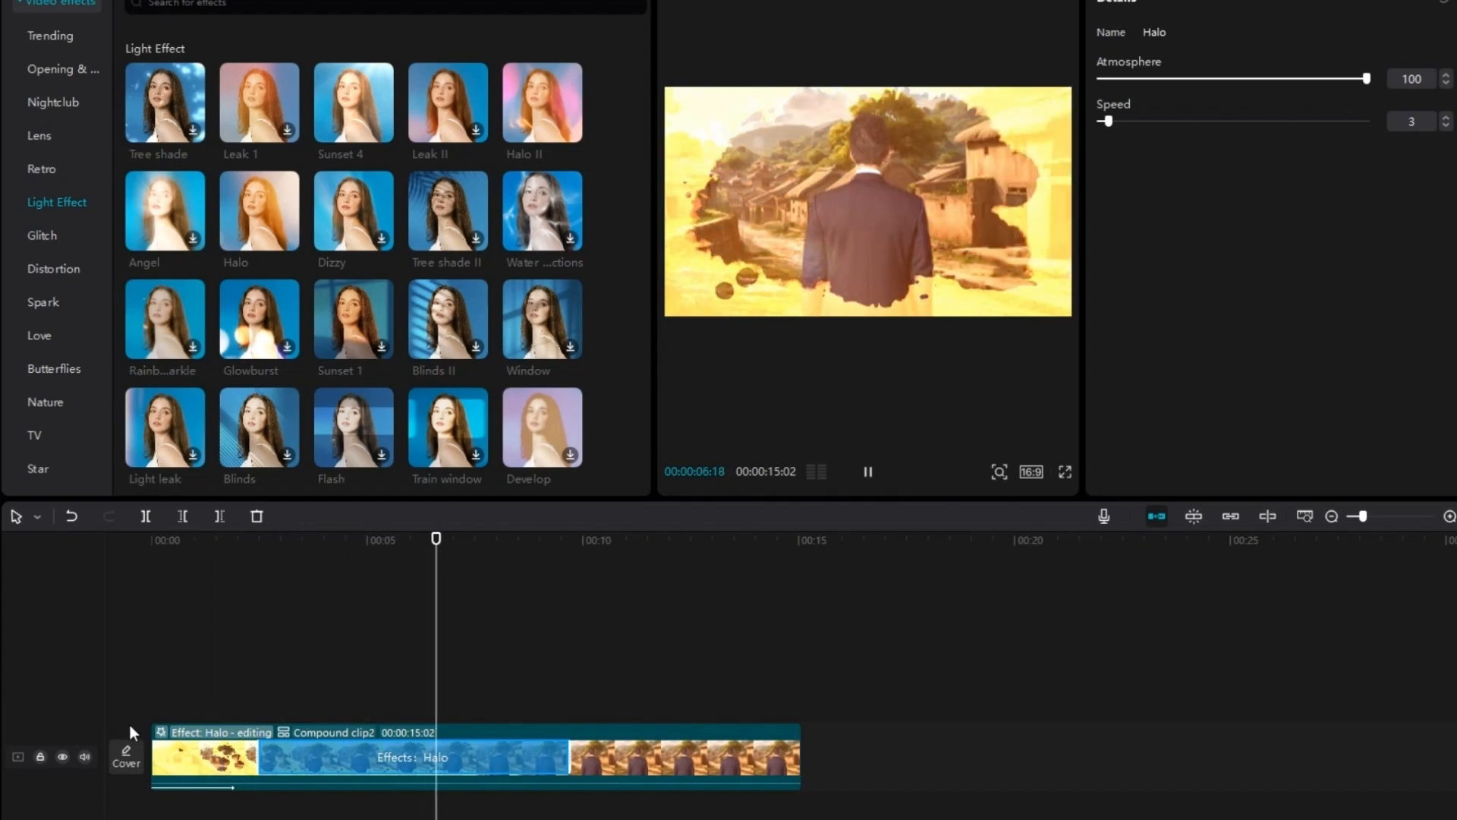
key("space")
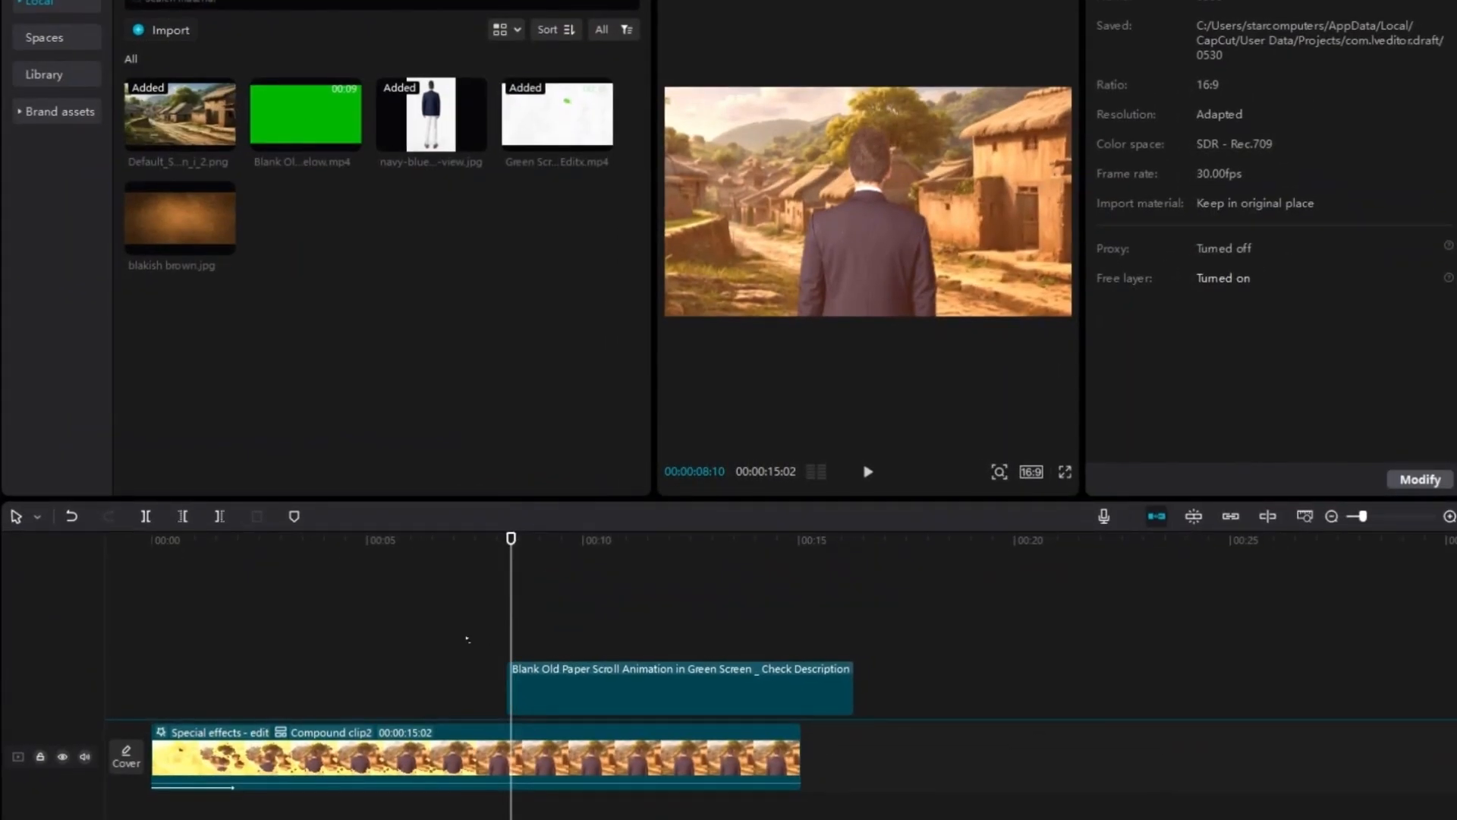
- Place the blank old paper scroll clip above the compound clip from about 8:10 and remove its green background with Chroma key at strength 100
left_click_drag(466, 639, 521, 658)
left_click_drag(511, 680, 566, 689)
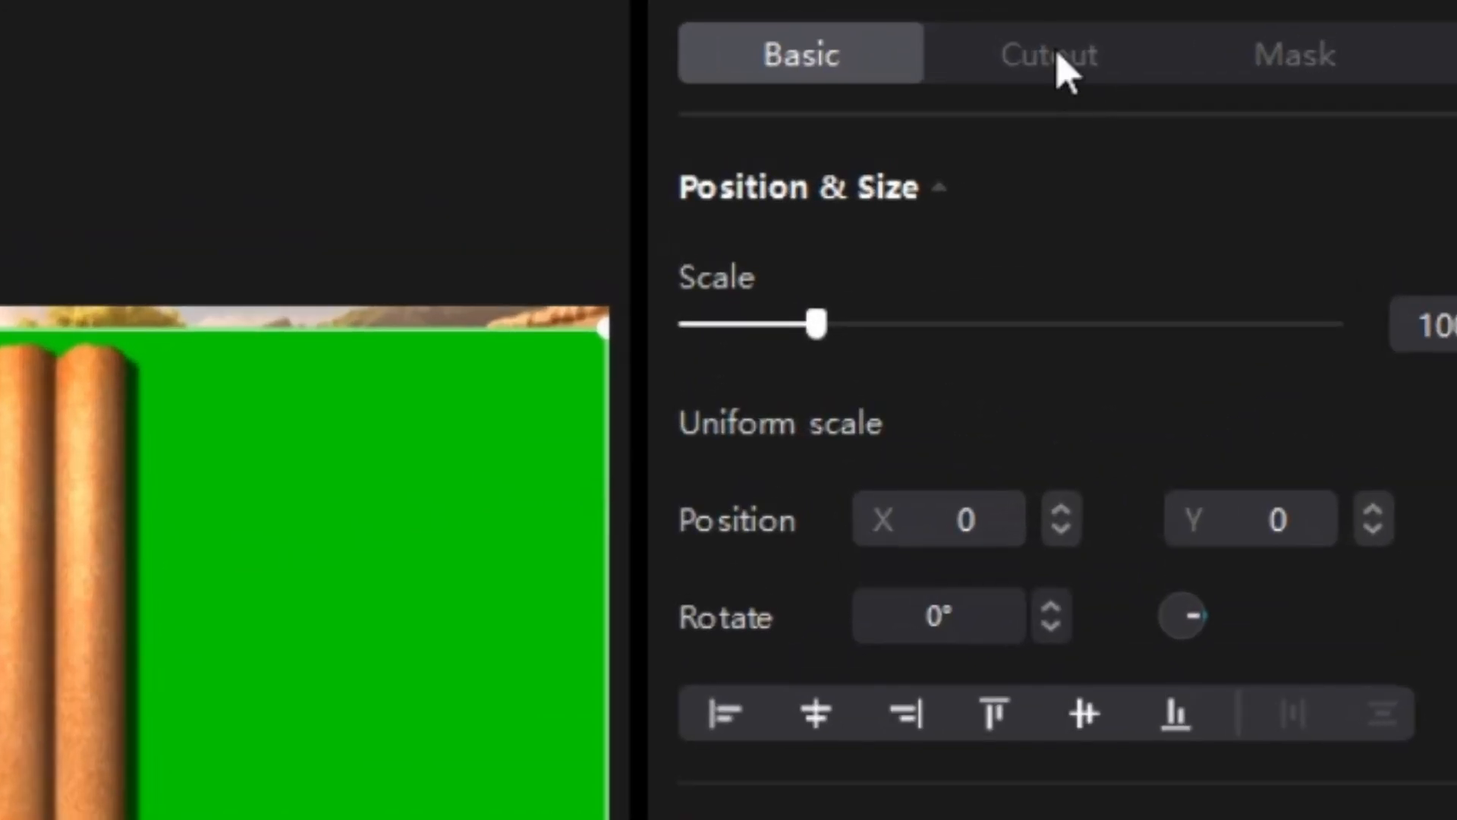
left_click(1234, 3)
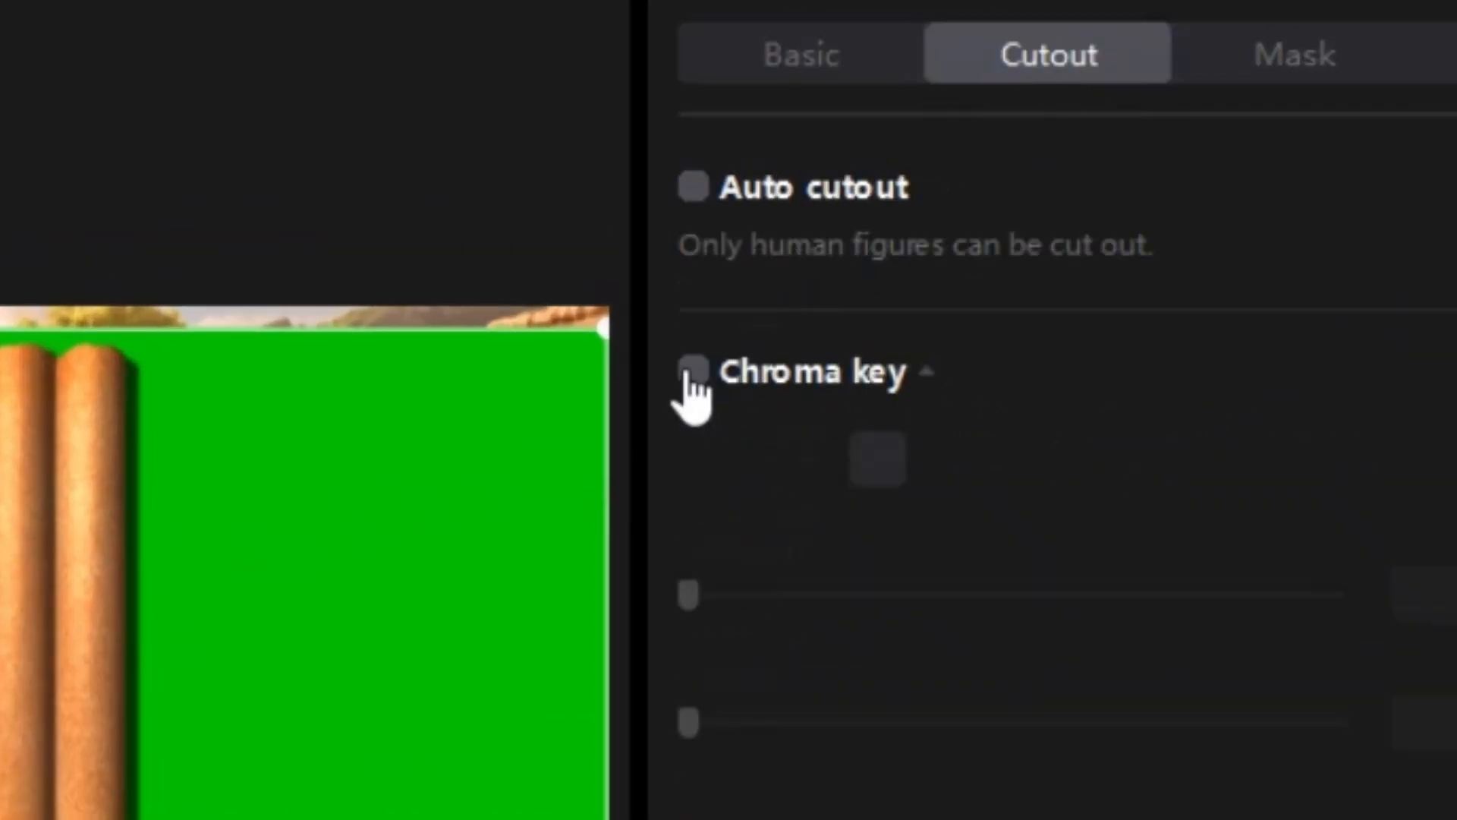
left_click(691, 374)
left_click(877, 459)
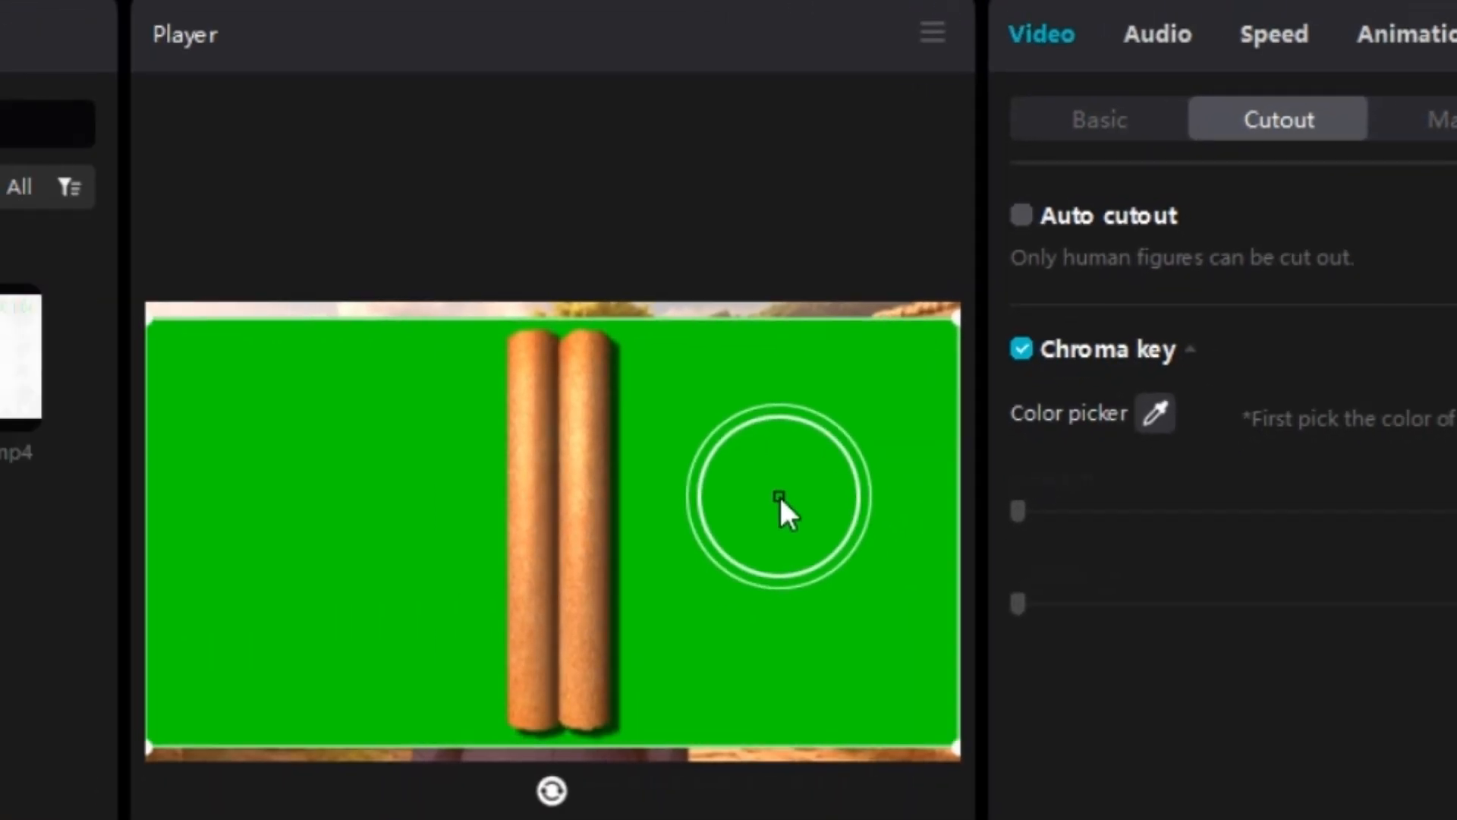
left_click(778, 494)
left_click_drag(1019, 512, 1453, 510)
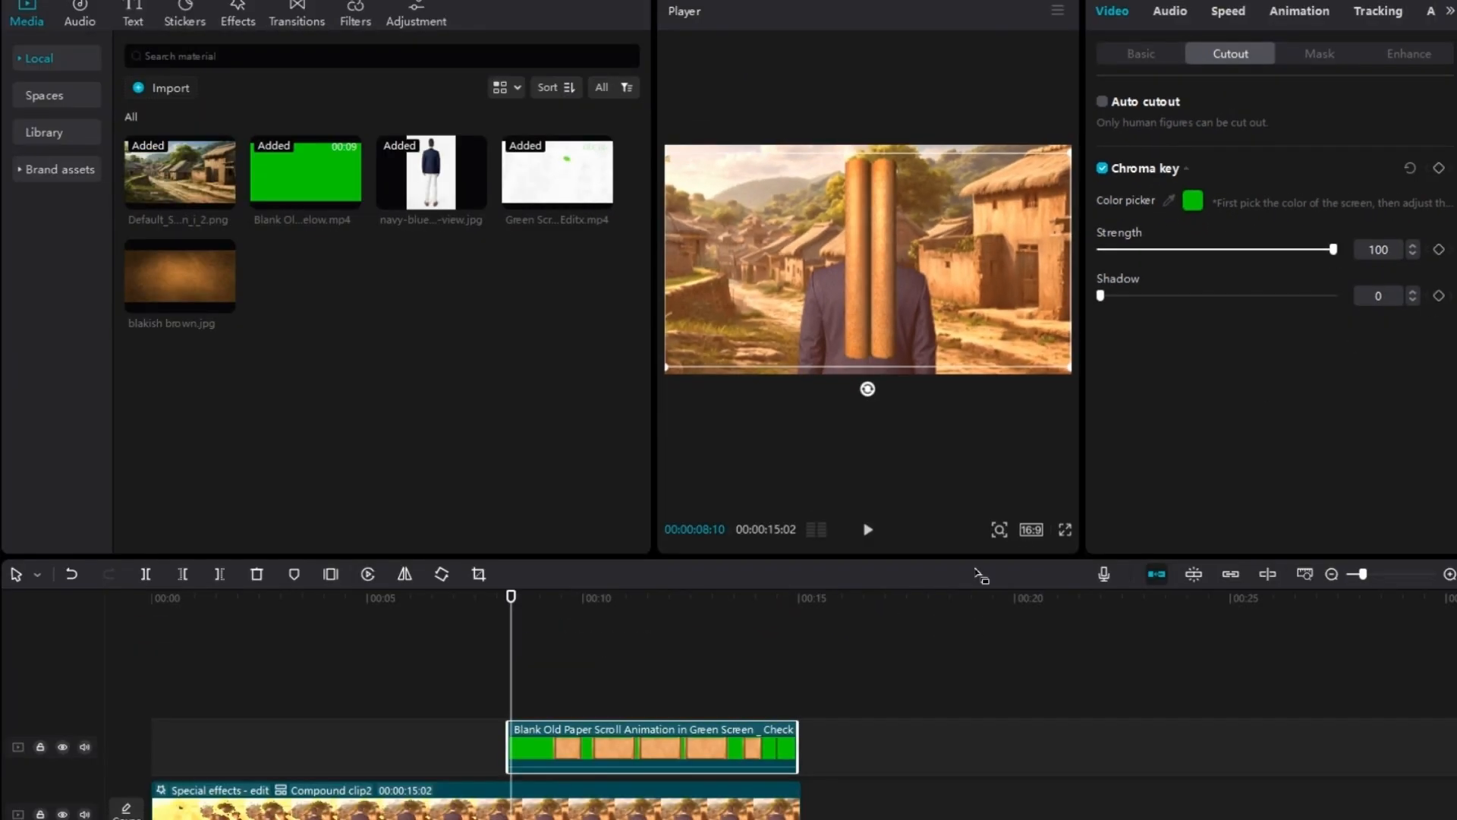
- Shrink the unrolled paper scroll to 68% scale and position it at X 0, Y -78
key("space")
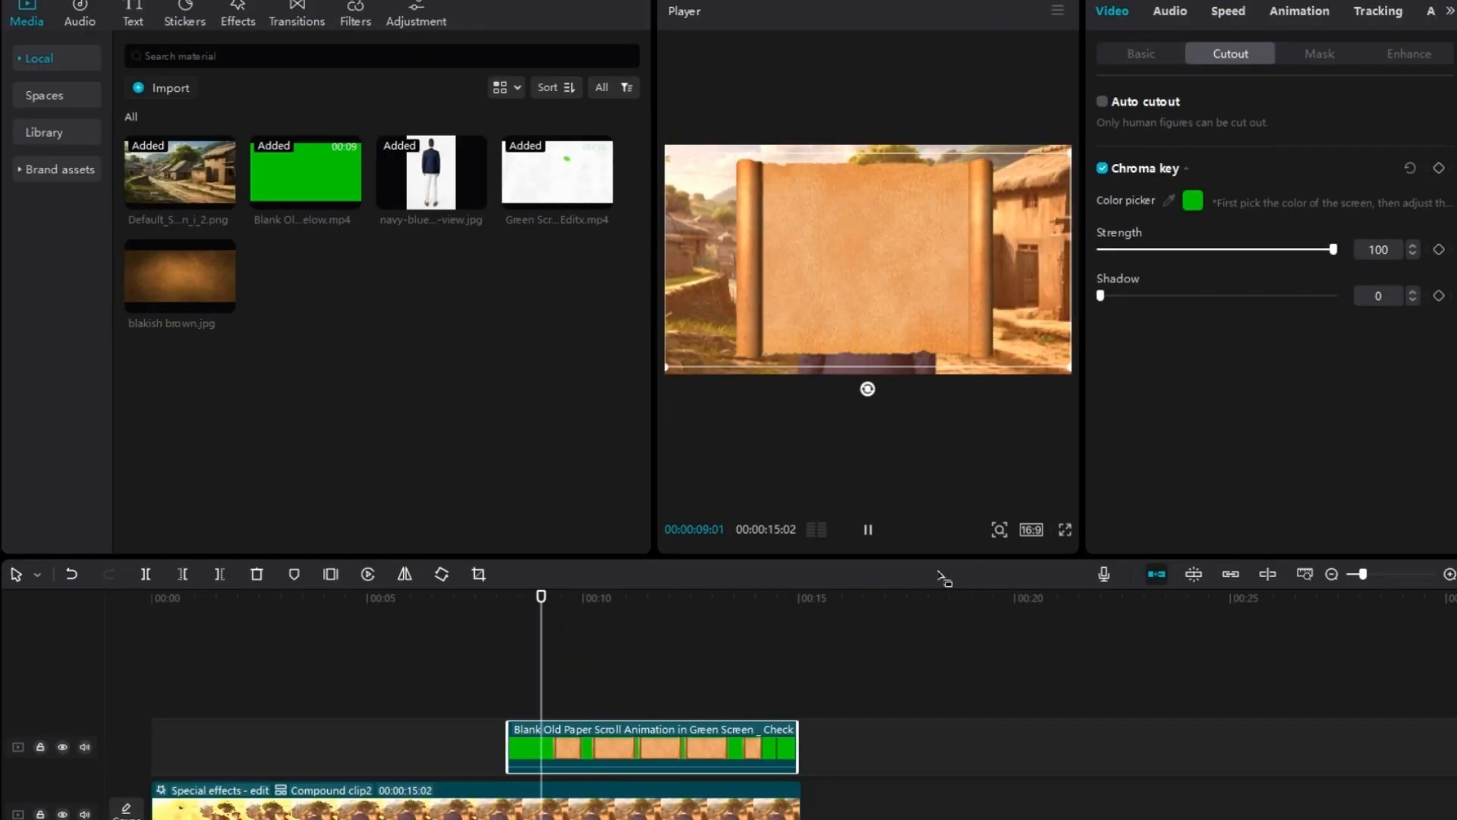
key("space")
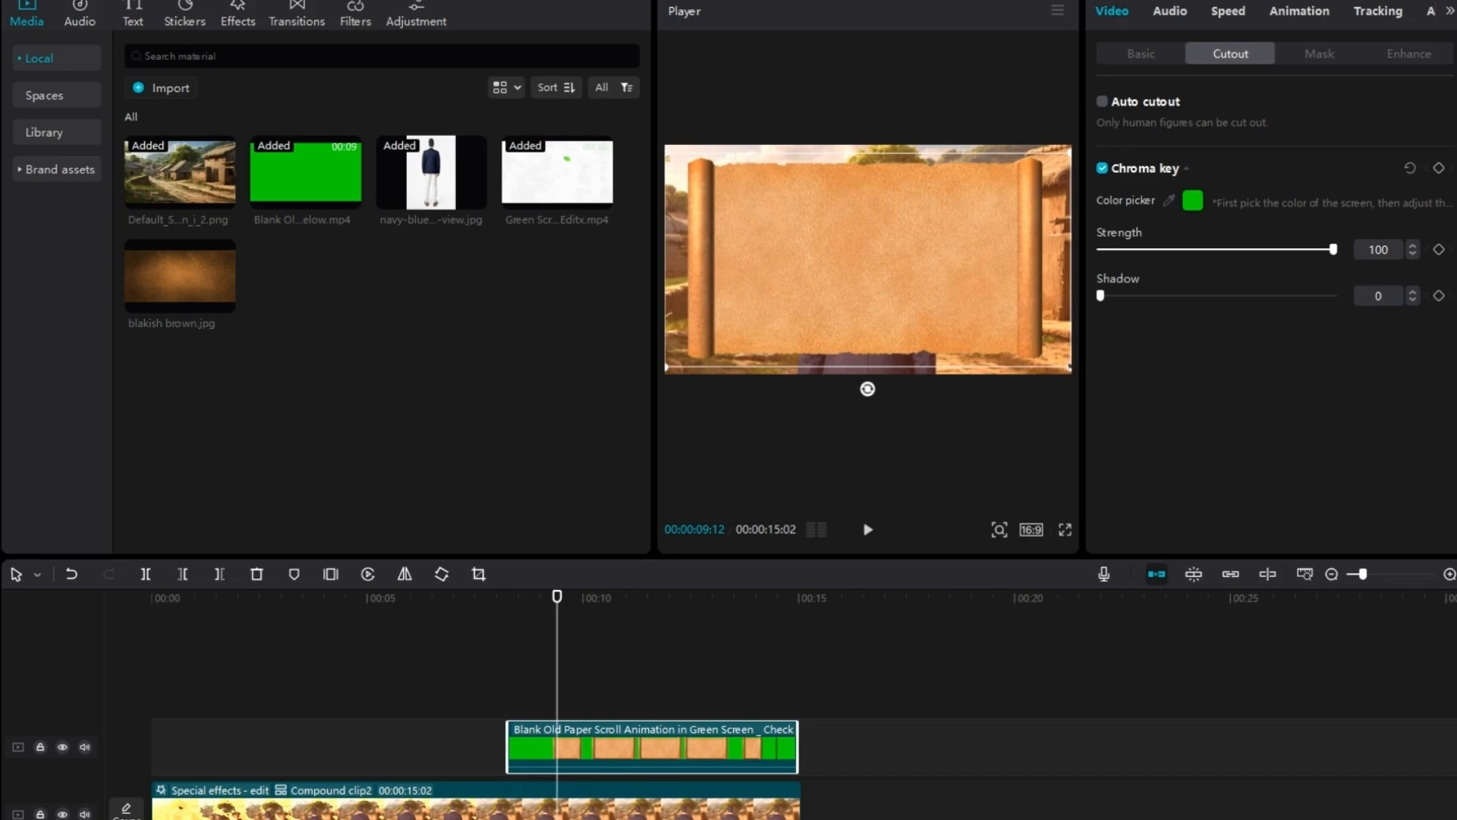
left_click_drag(1067, 357, 1020, 300)
mouse_move(941, 271)
left_mouse_down()
mouse_move(941, 317)
mouse_move(940, 284)
left_mouse_up()
left_click_drag(1020, 354, 1007, 322)
left_click_drag(946, 310, 945, 304)
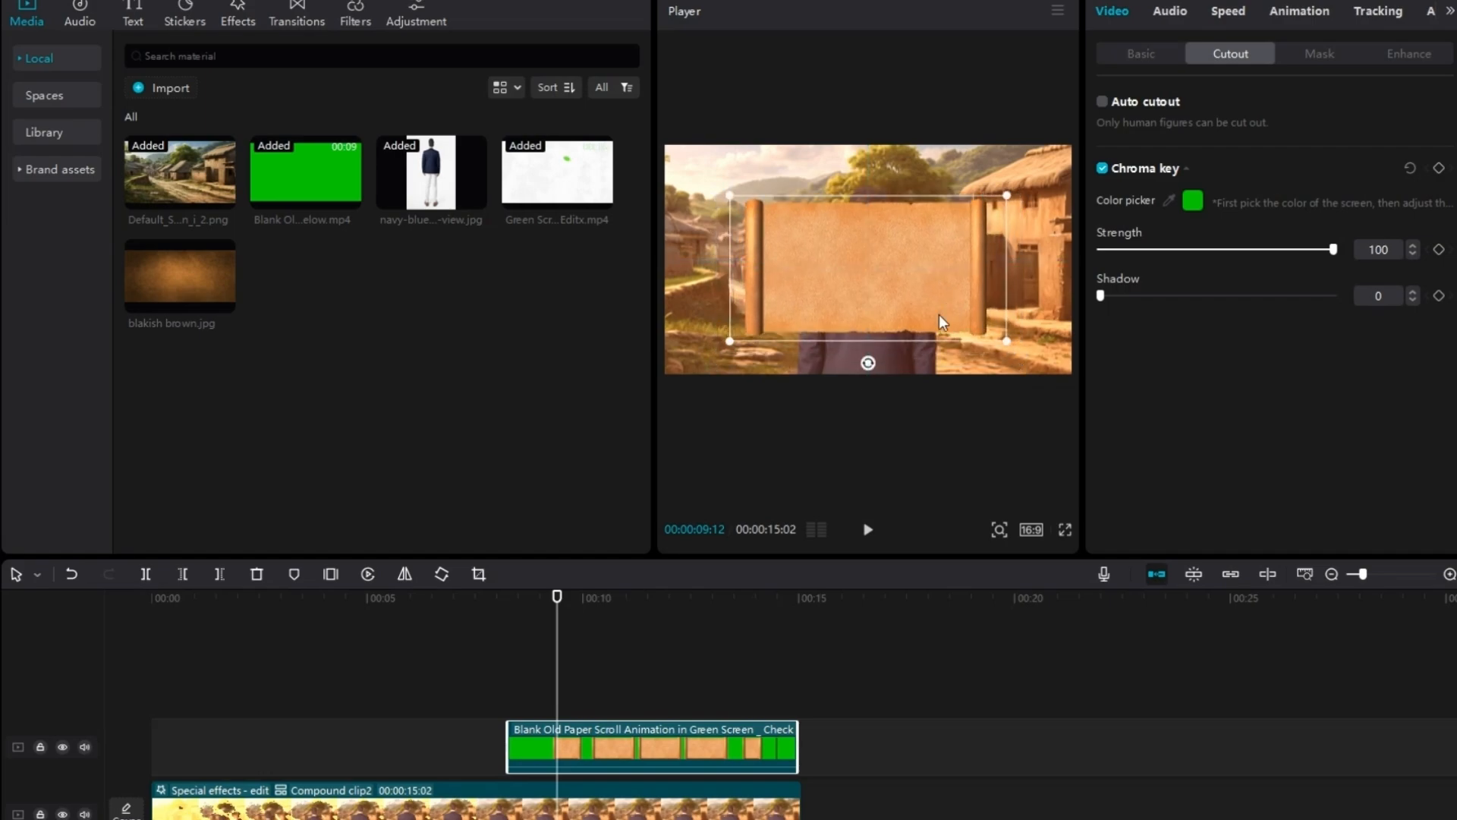
left_click(1124, 50)
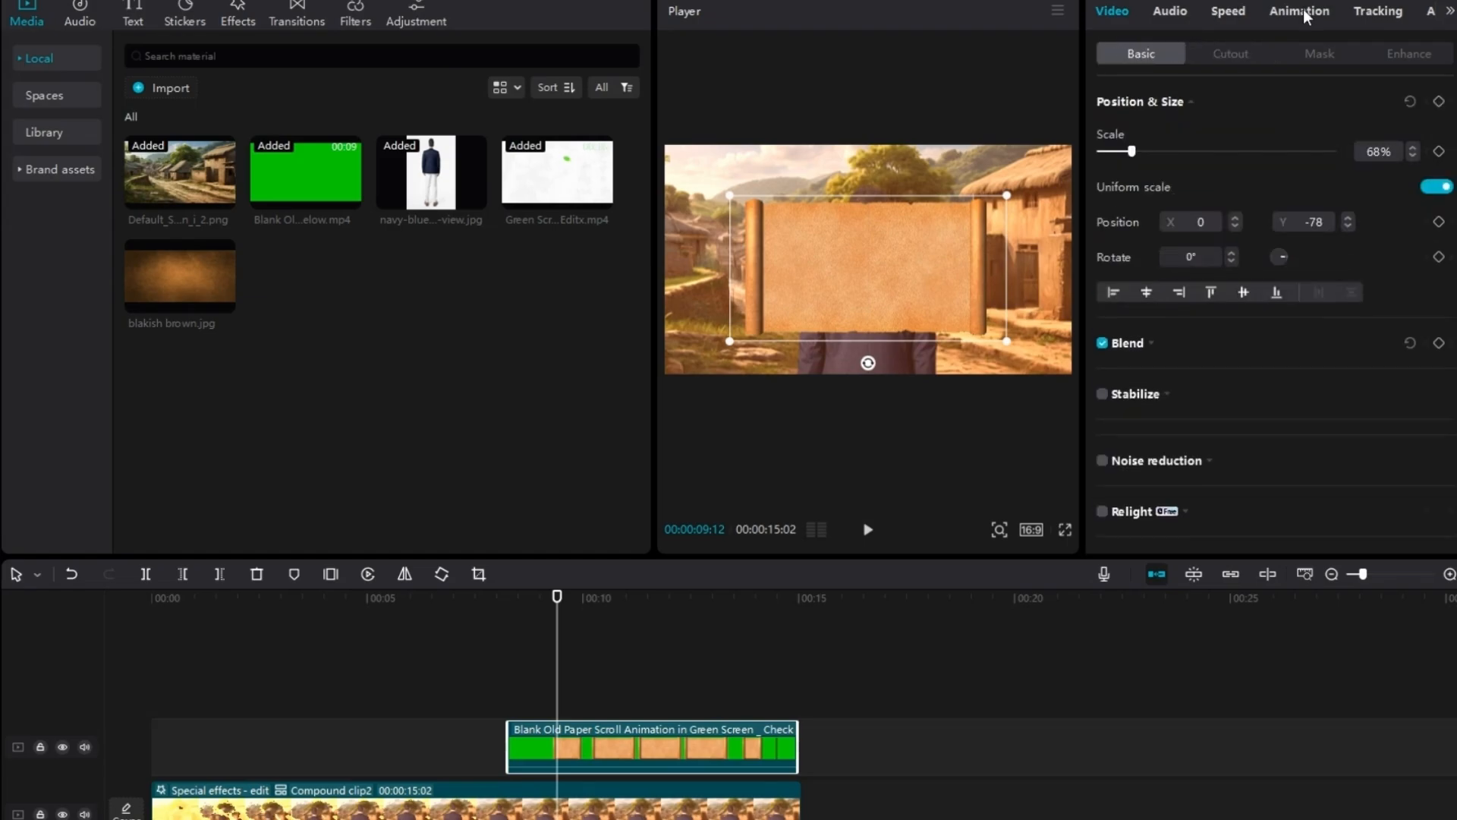
- Apply the Shake Down entrance animation to the paper scroll clip
left_click(1301, 10)
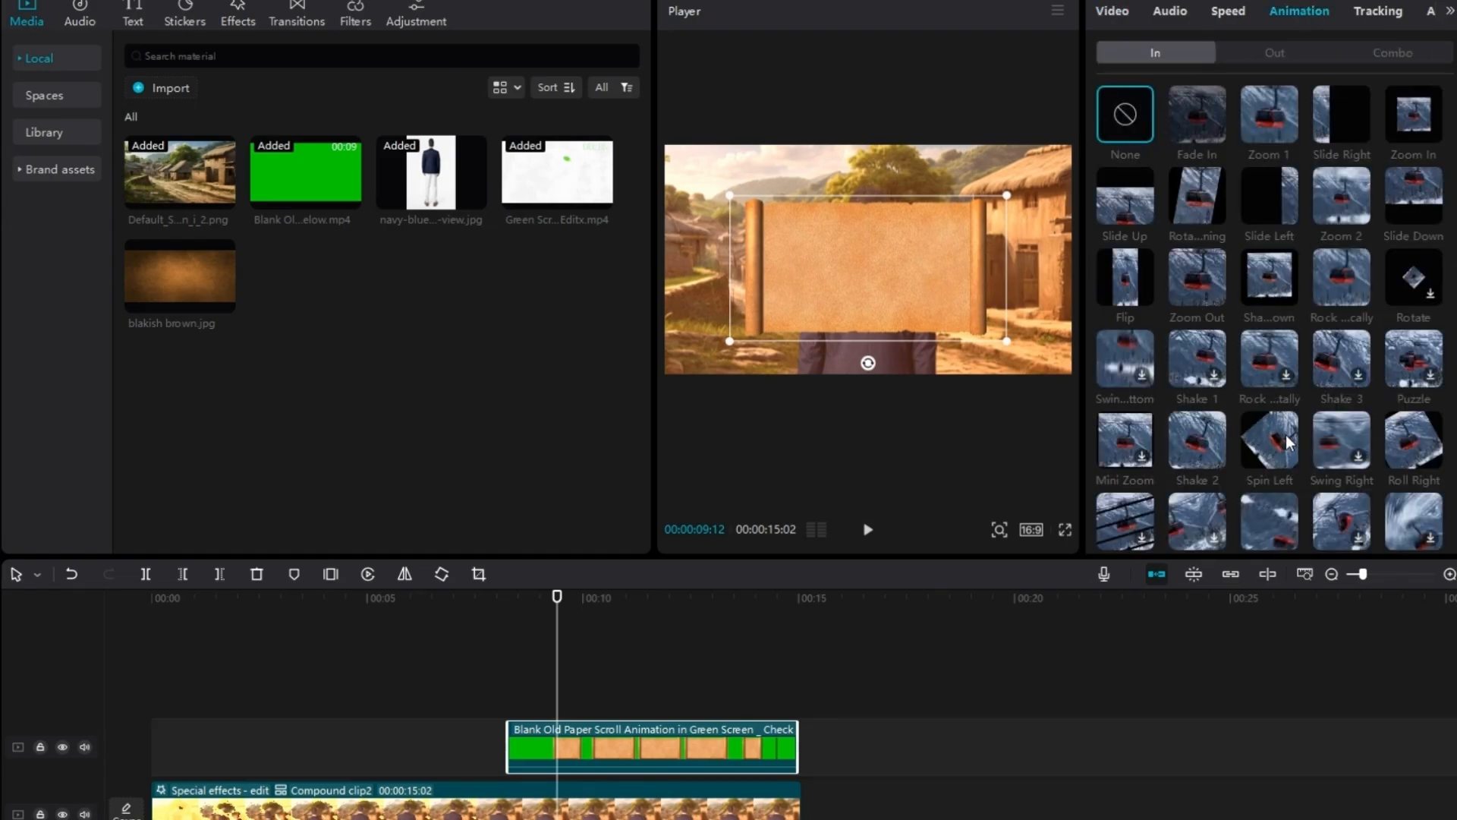
scroll(1280, 183, "down", 1)
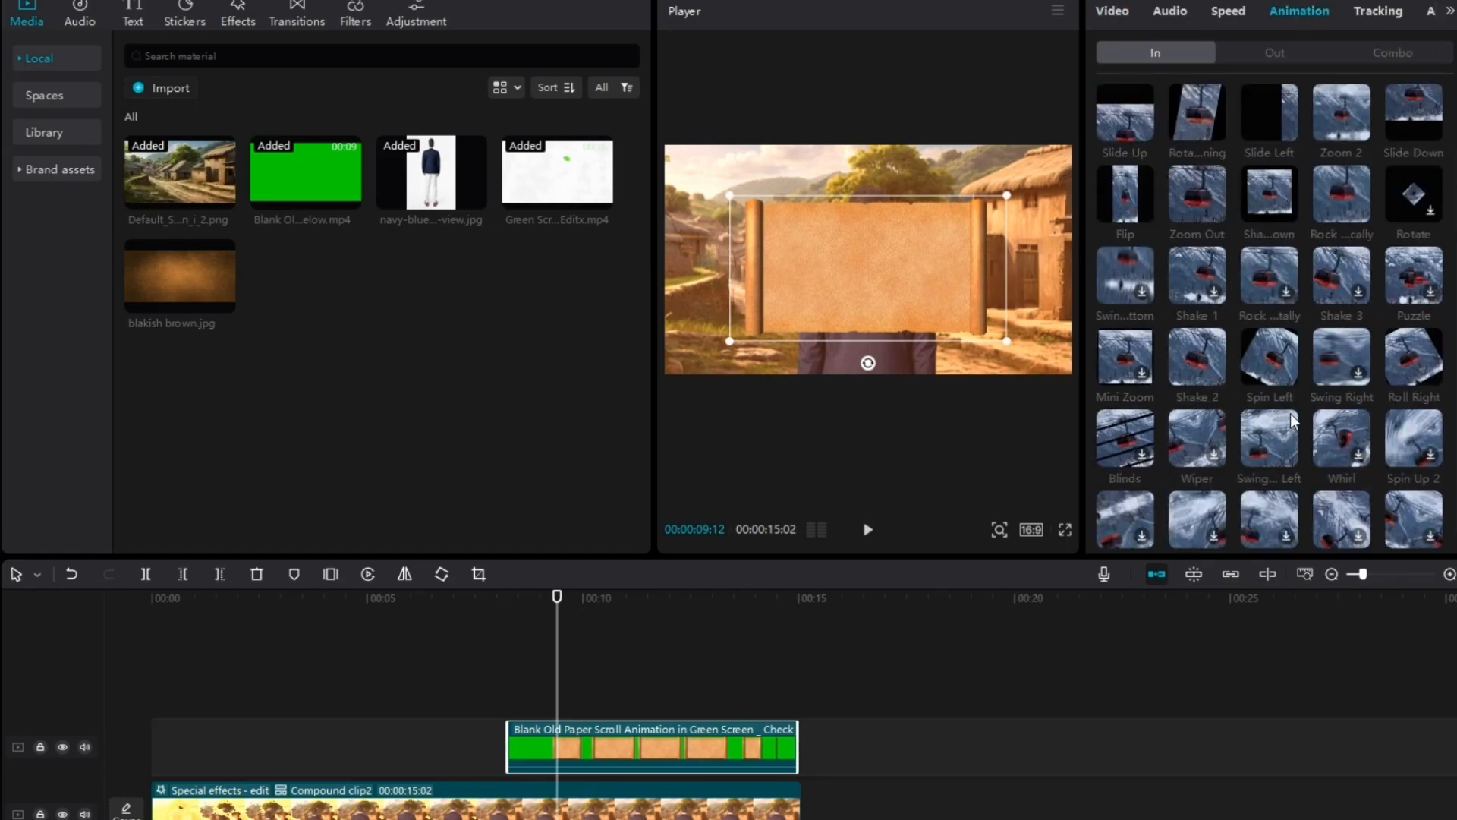
left_click(1273, 191)
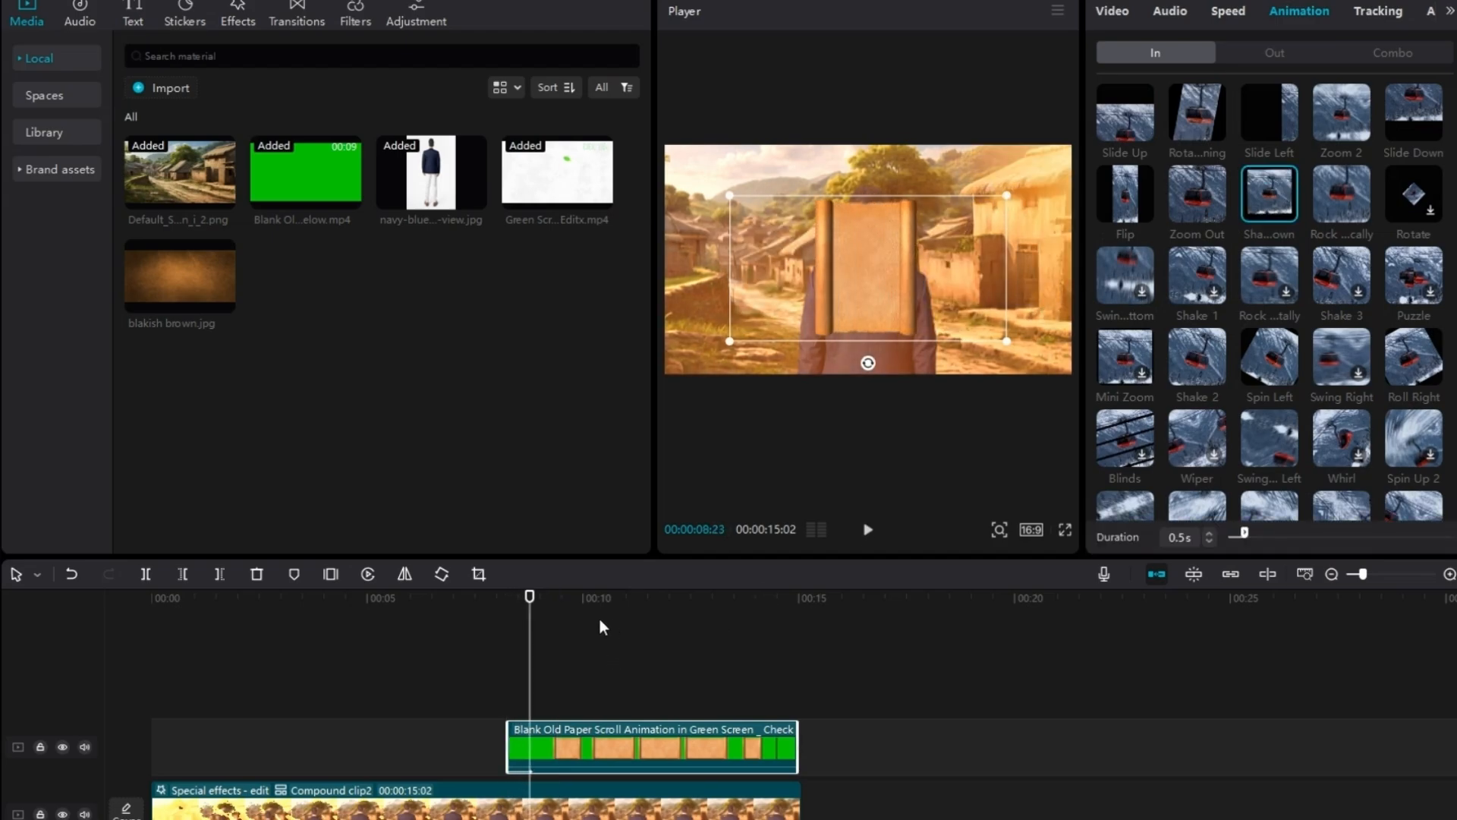
- Play back the section around the scroll's start twice to review its entrance animation
left_click_drag(534, 658, 481, 677)
key("space")
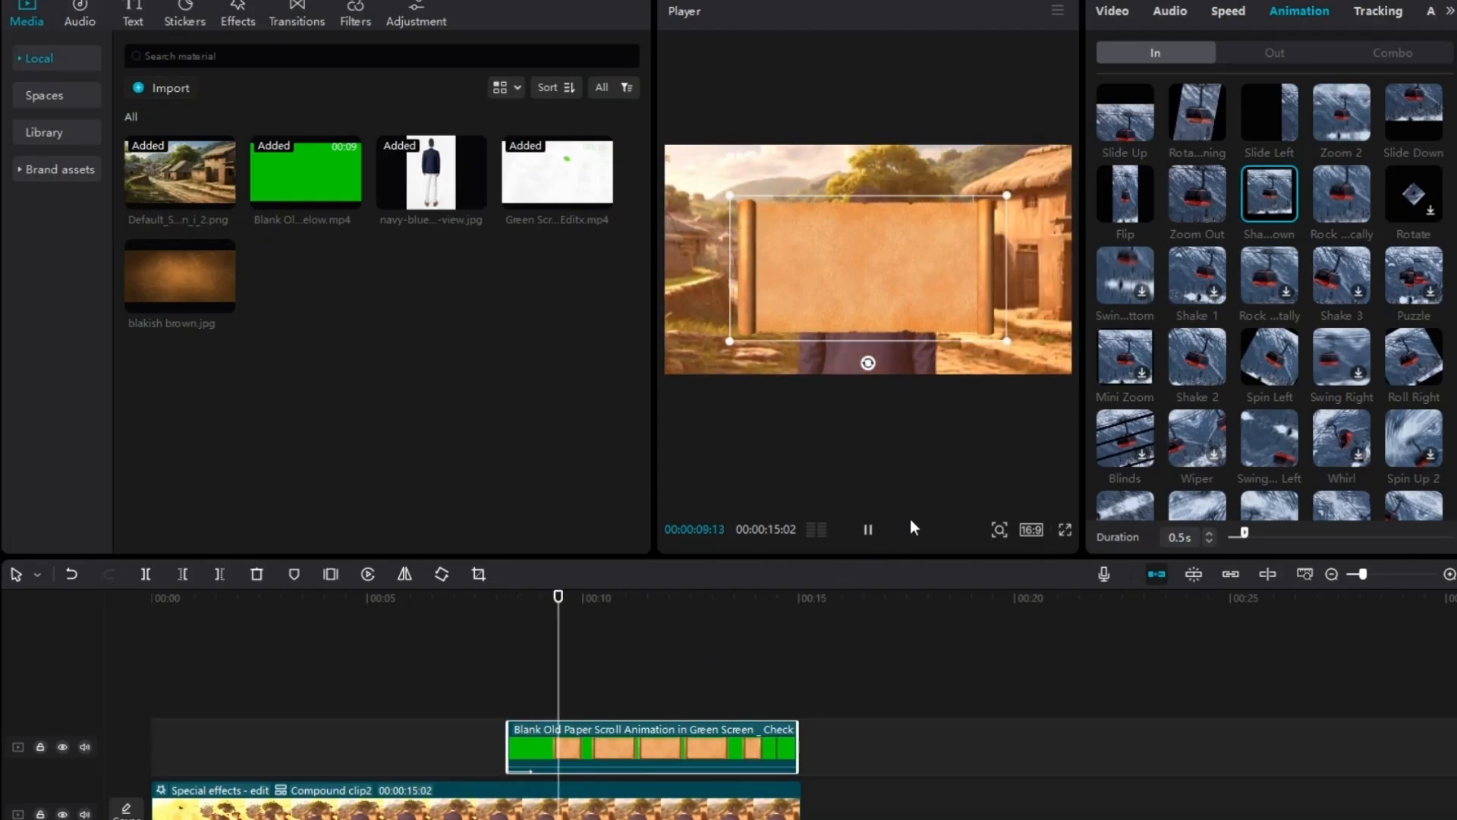
key("space")
left_click_drag(583, 698, 476, 699)
key("space")
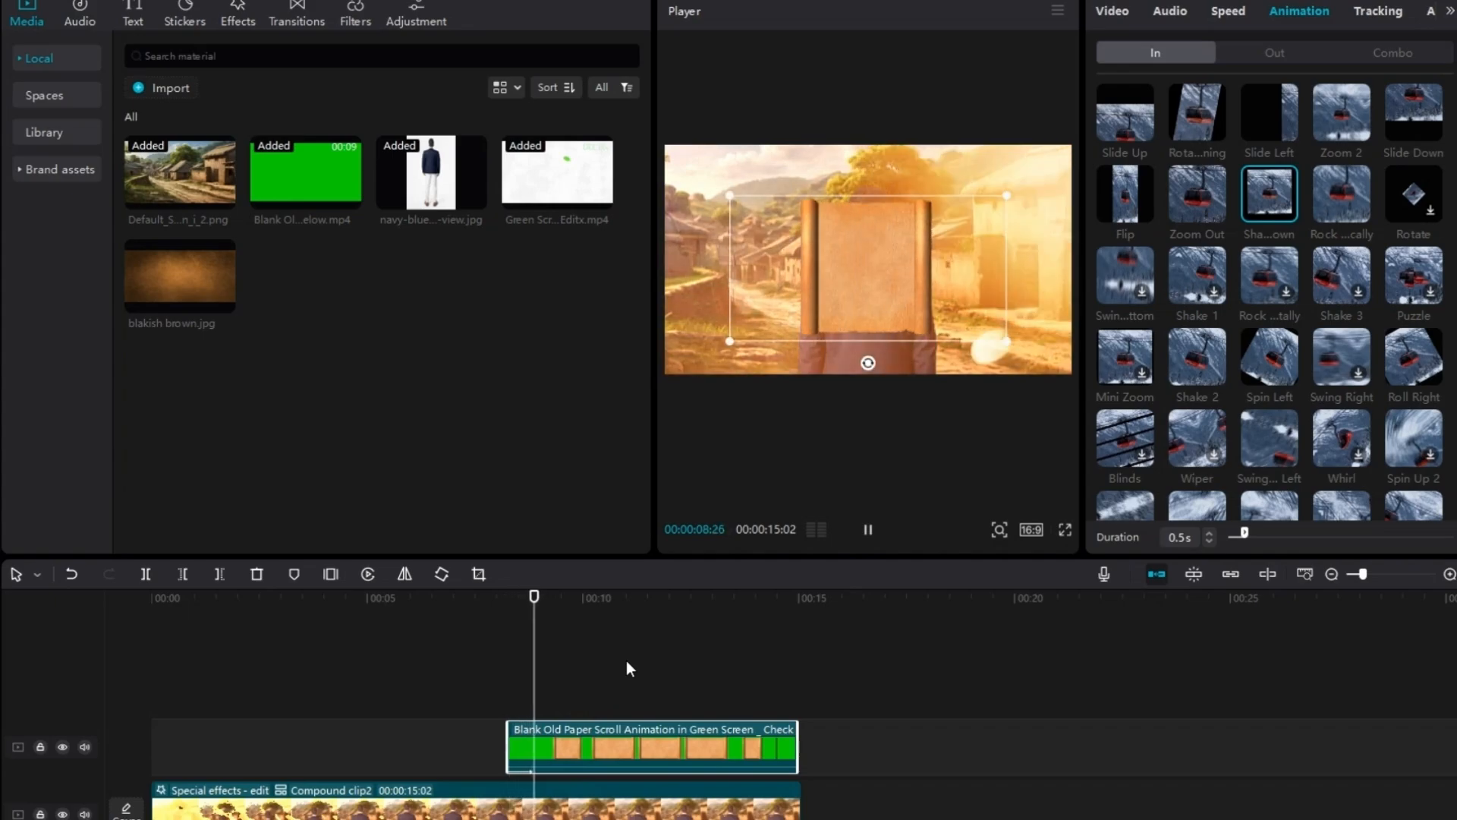
key("space")
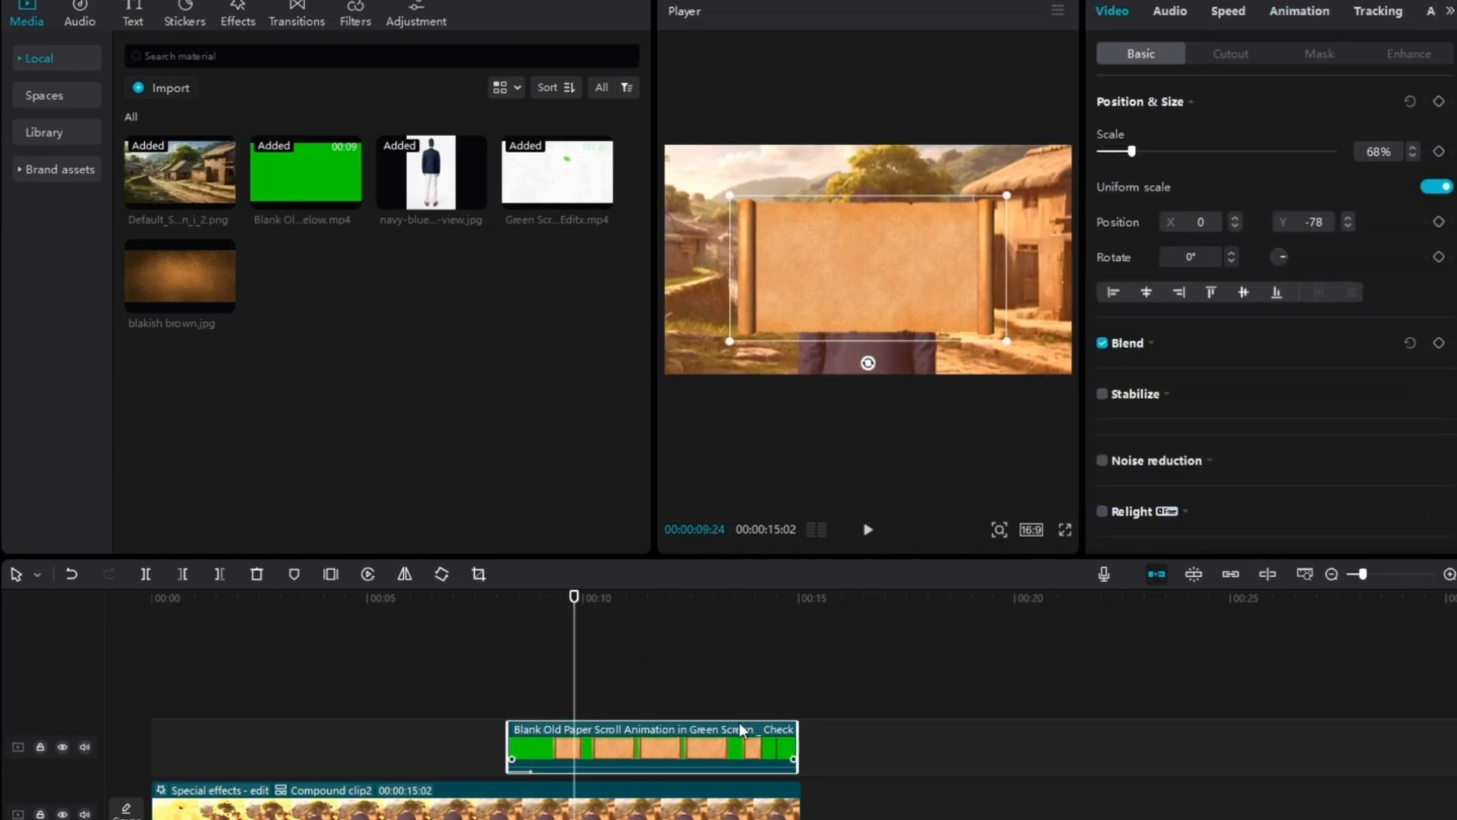
- Resize the scroll non-uniformly to 53% width and 74% height at Y -183, and turn Uniform scale back on
left_click(1438, 188)
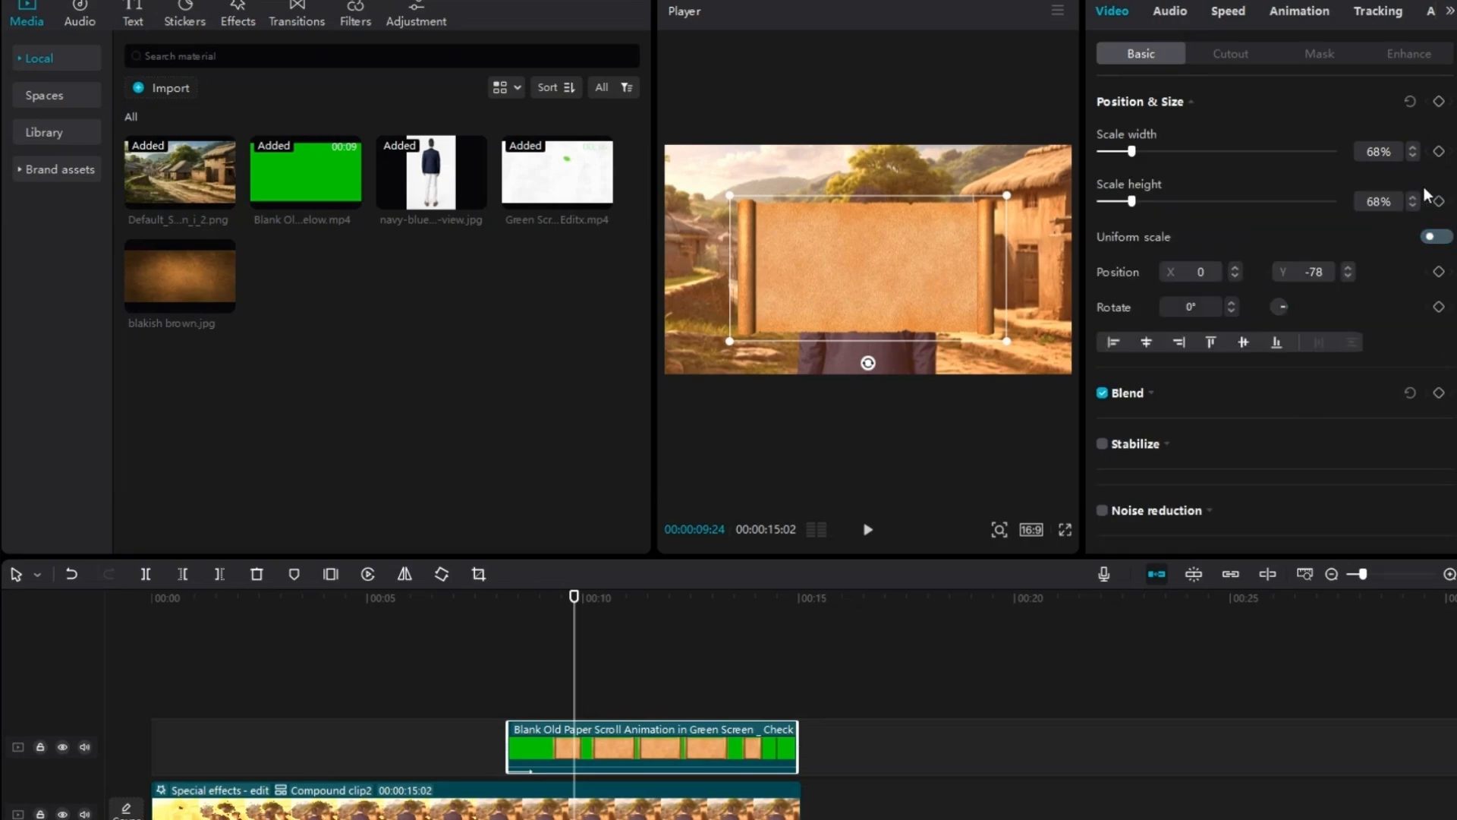
left_click_drag(1414, 196, 1413, 195)
left_click_drag(919, 294, 902, 288)
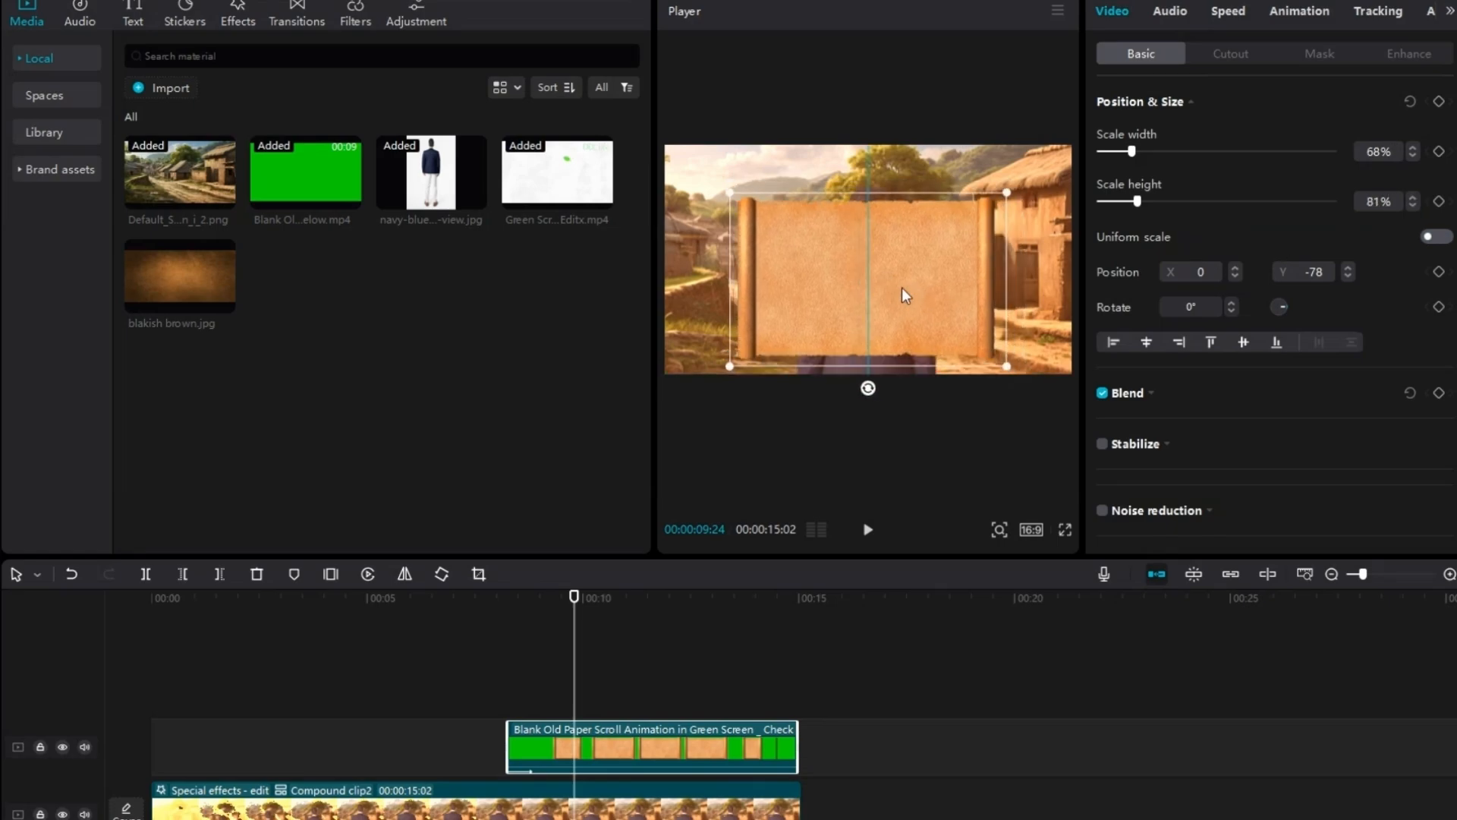
left_click_drag(1009, 364, 979, 344)
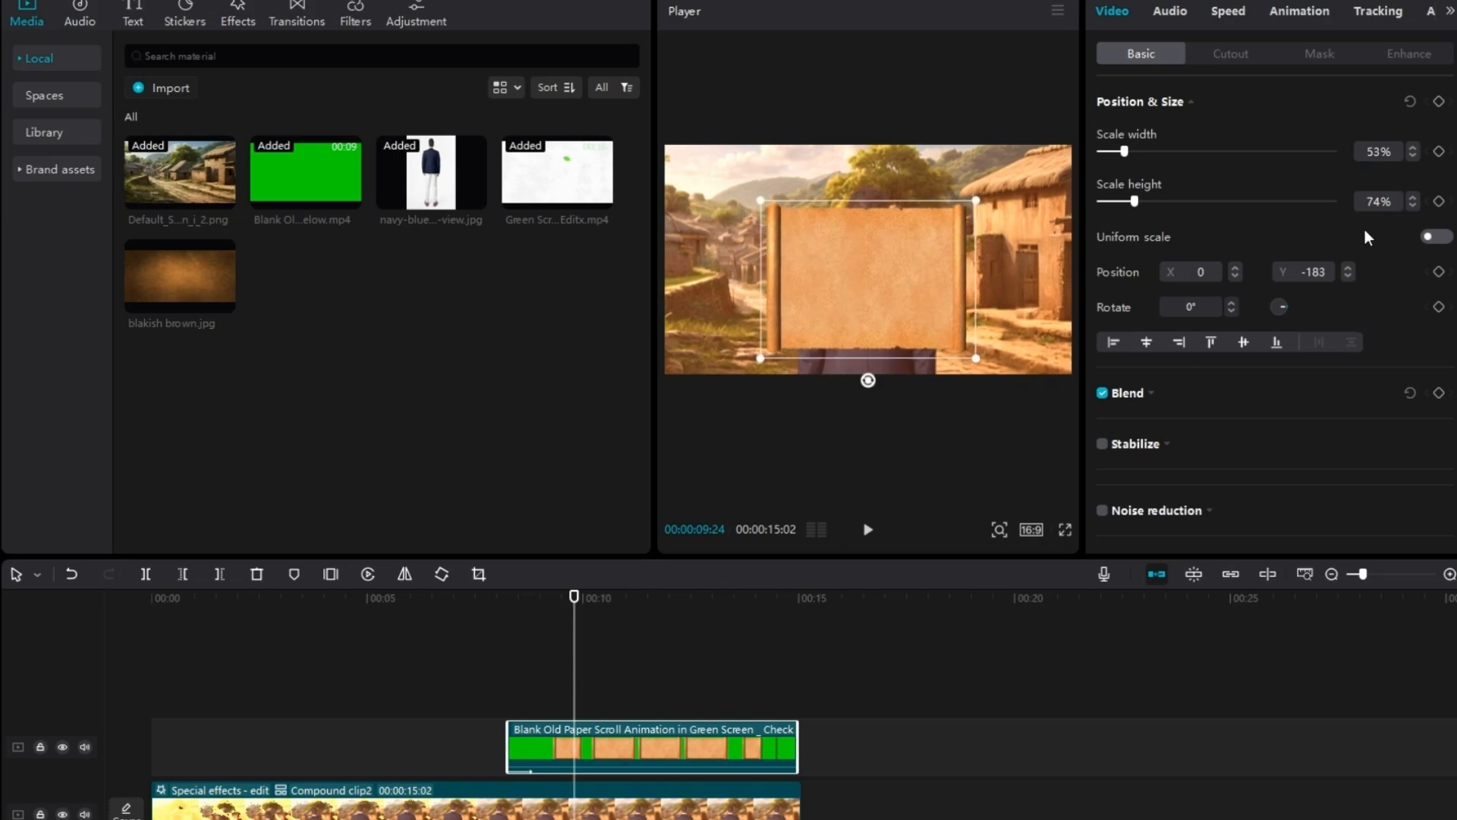
left_click(1429, 237)
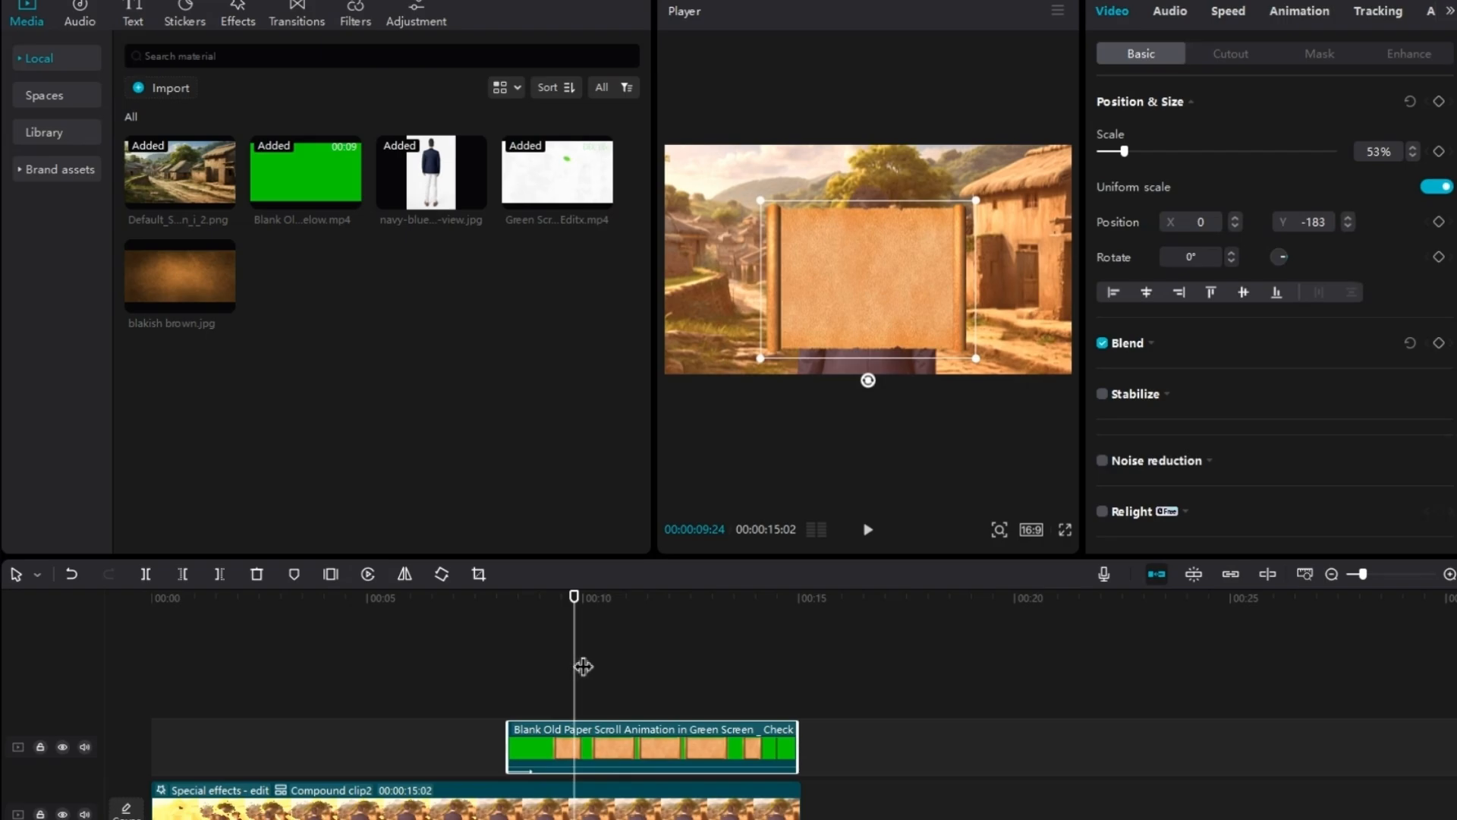
- Add a default text clip above the paper scroll near 9 seconds and shrink it to fit the scroll's upper part
left_click_drag(583, 666, 507, 666)
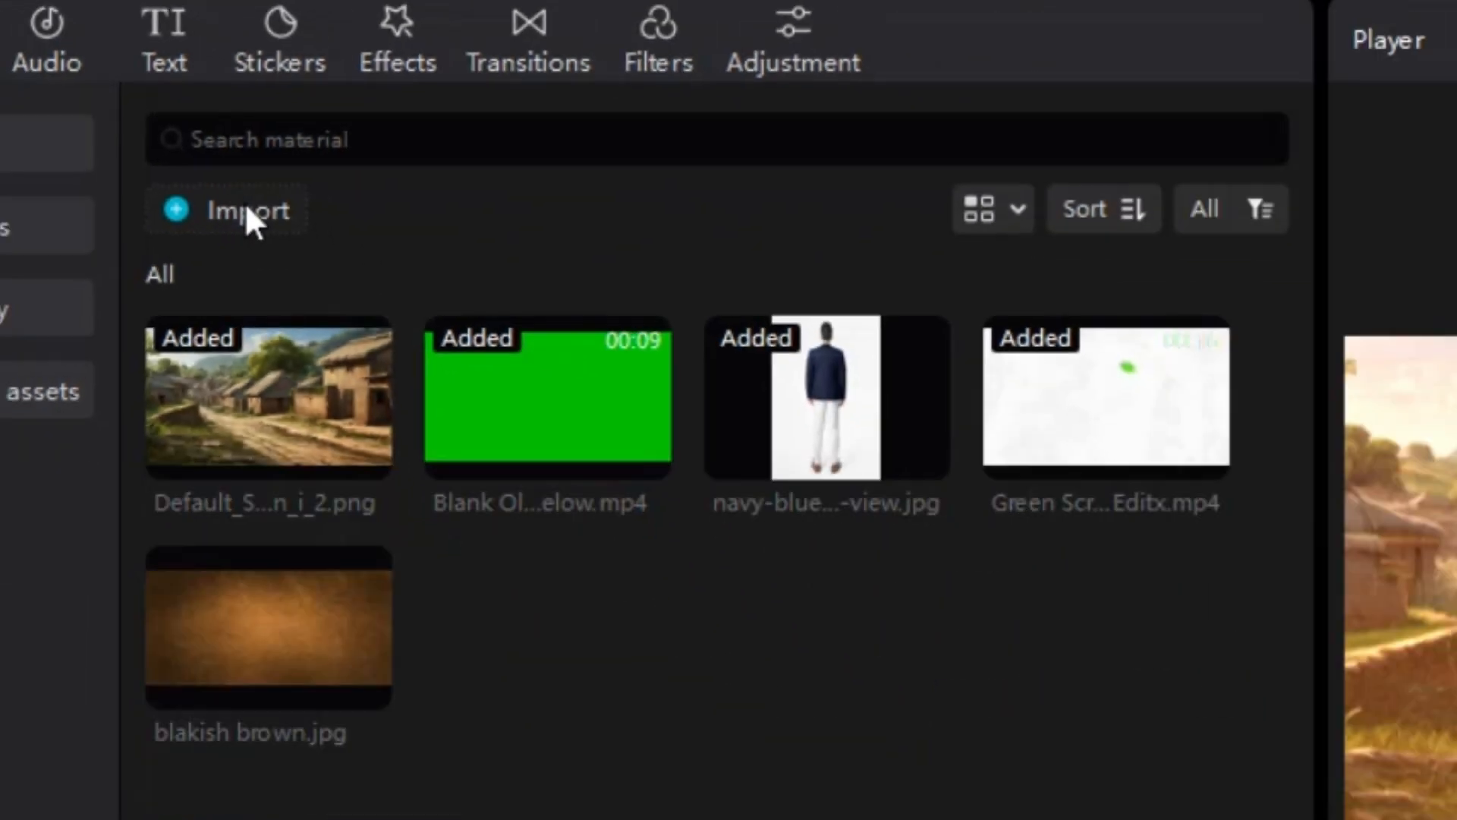
left_click(205, 83)
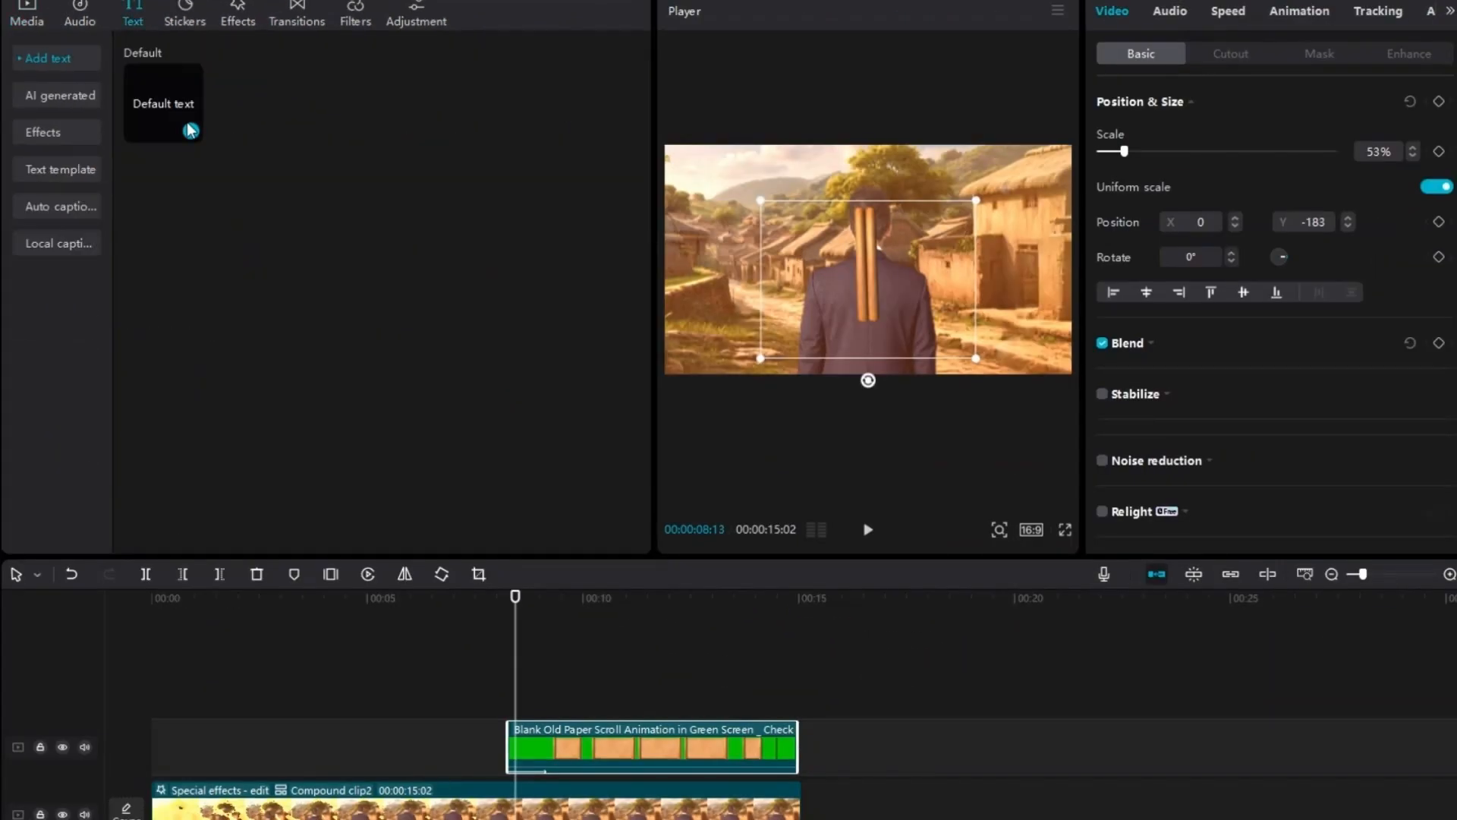
left_click_drag(171, 103, 514, 648)
left_click(564, 651)
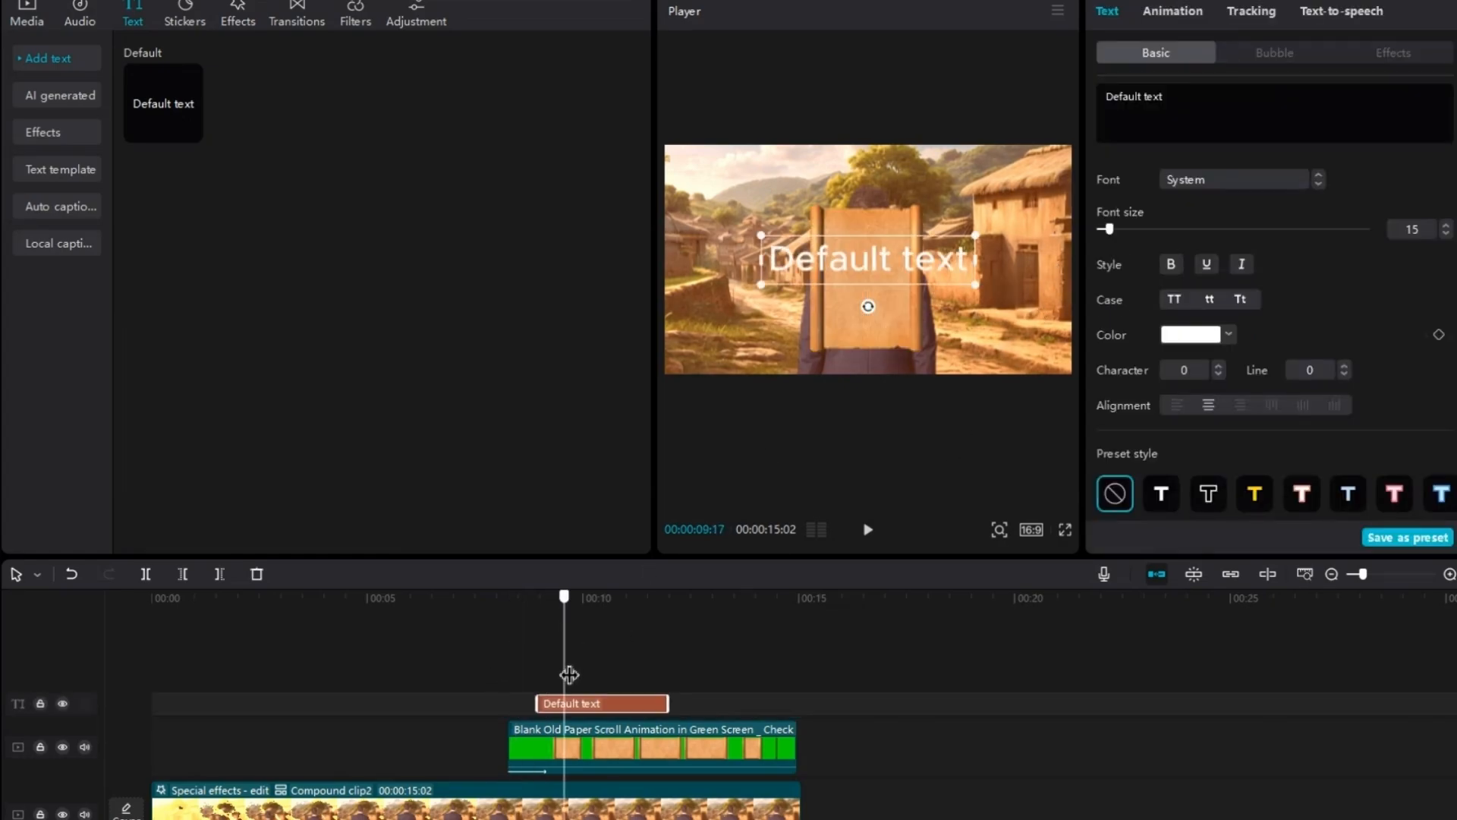
left_click_drag(975, 281, 892, 246)
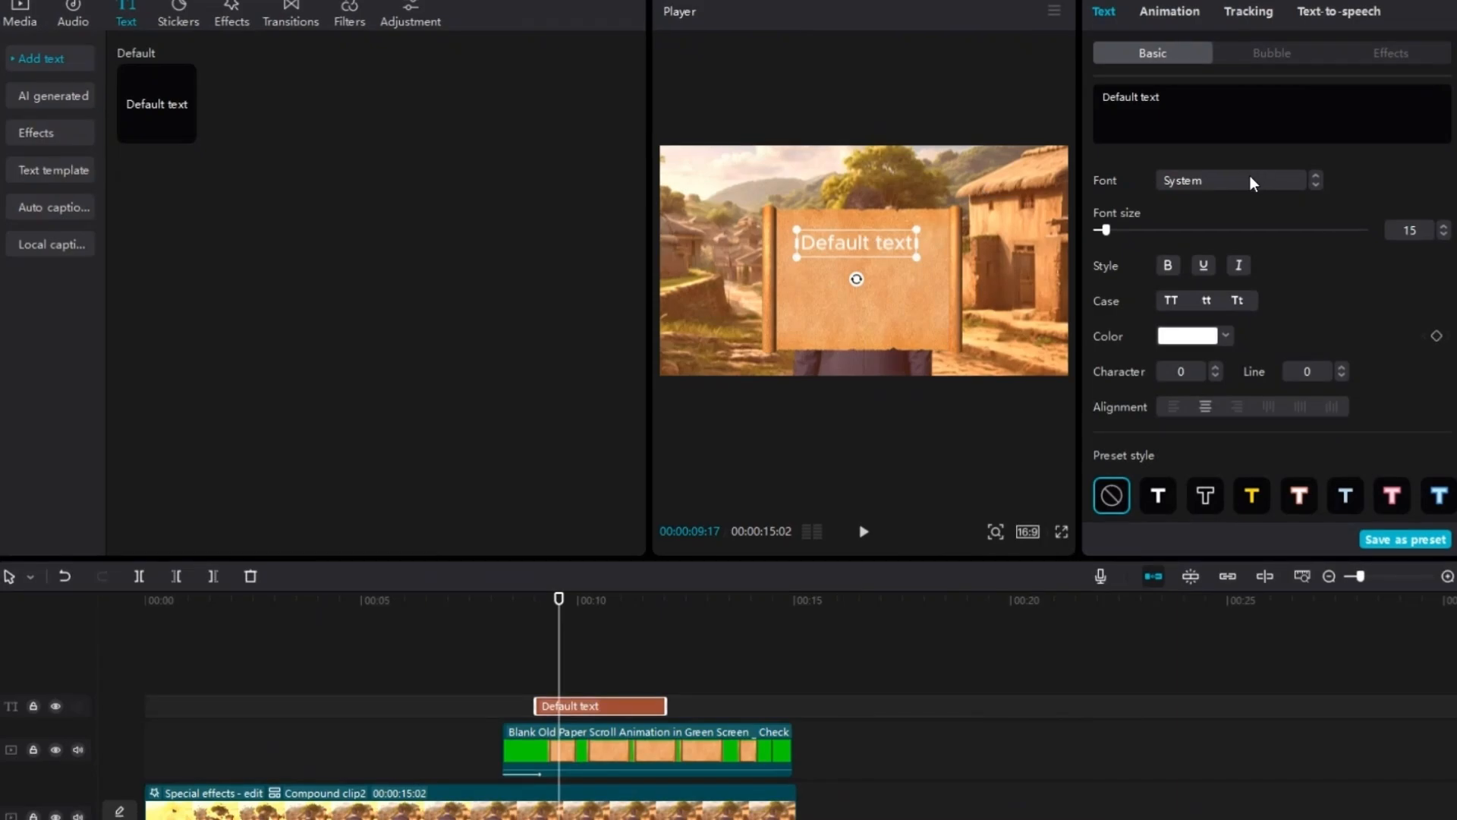
- Set the text font to Unbounded-ExtraLight, colour it black (000000), and change the wording to "contract"
left_click(1254, 180)
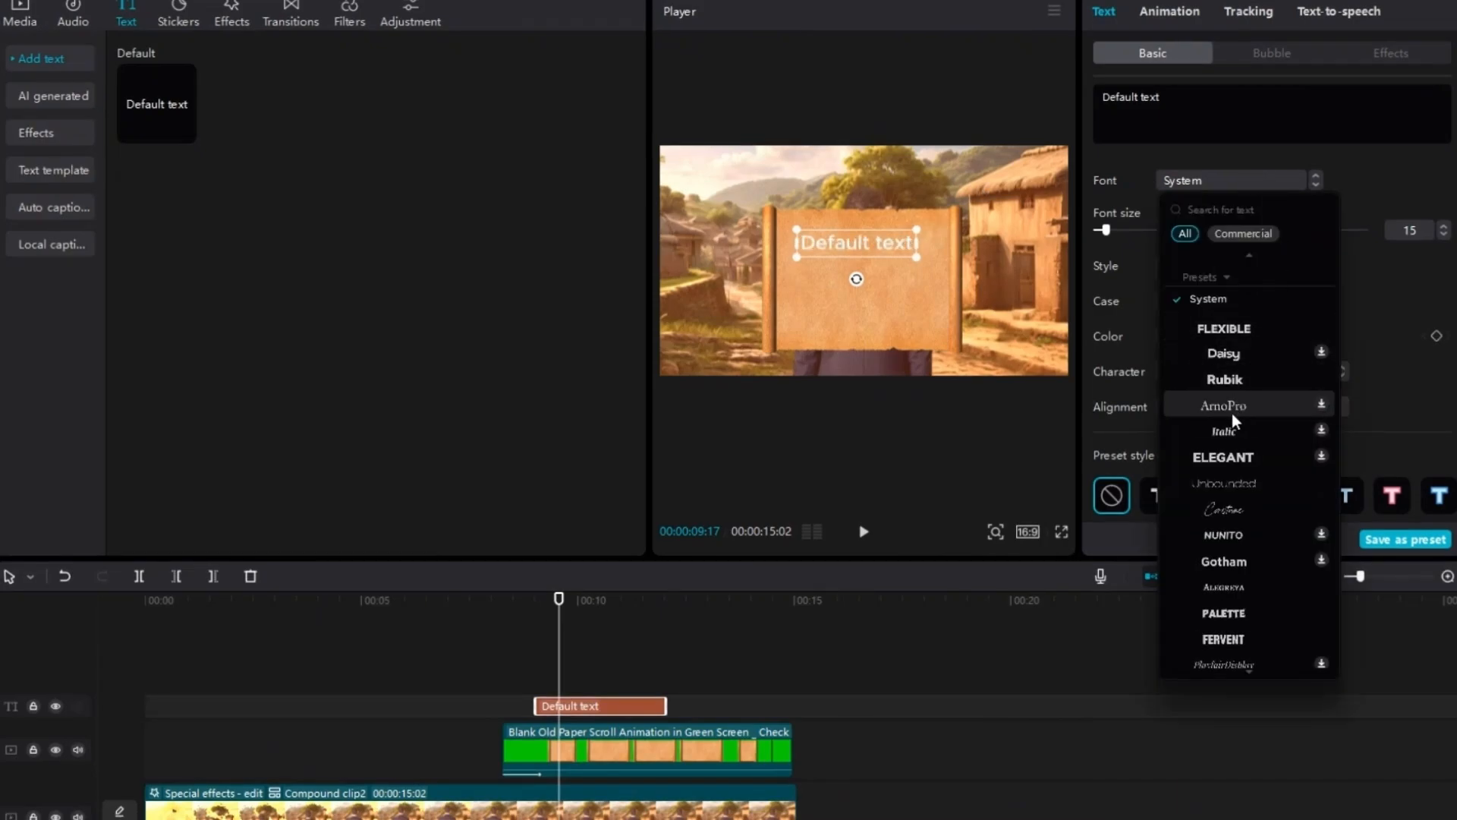
left_click(1237, 489)
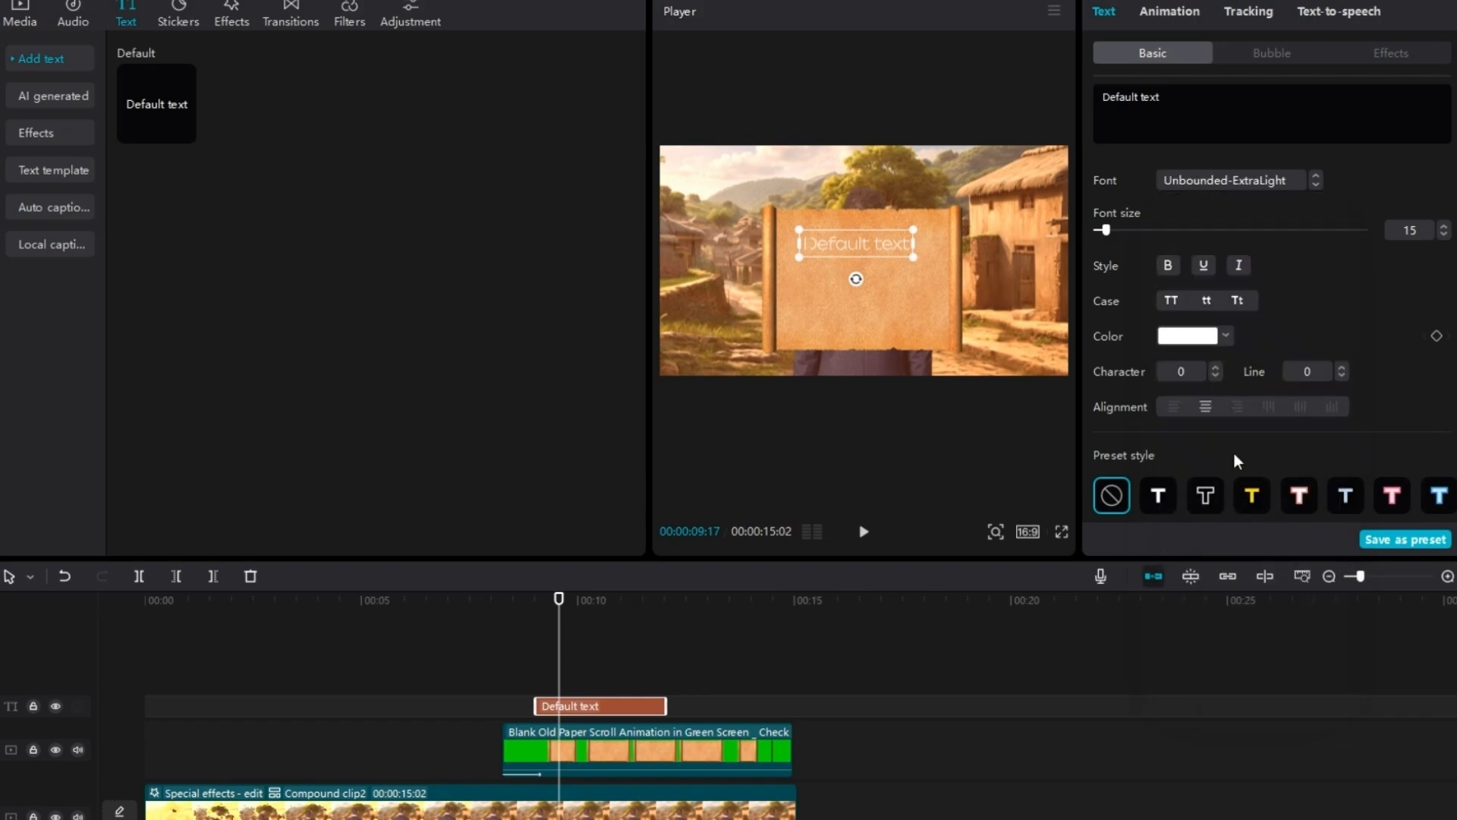
left_click(1222, 336)
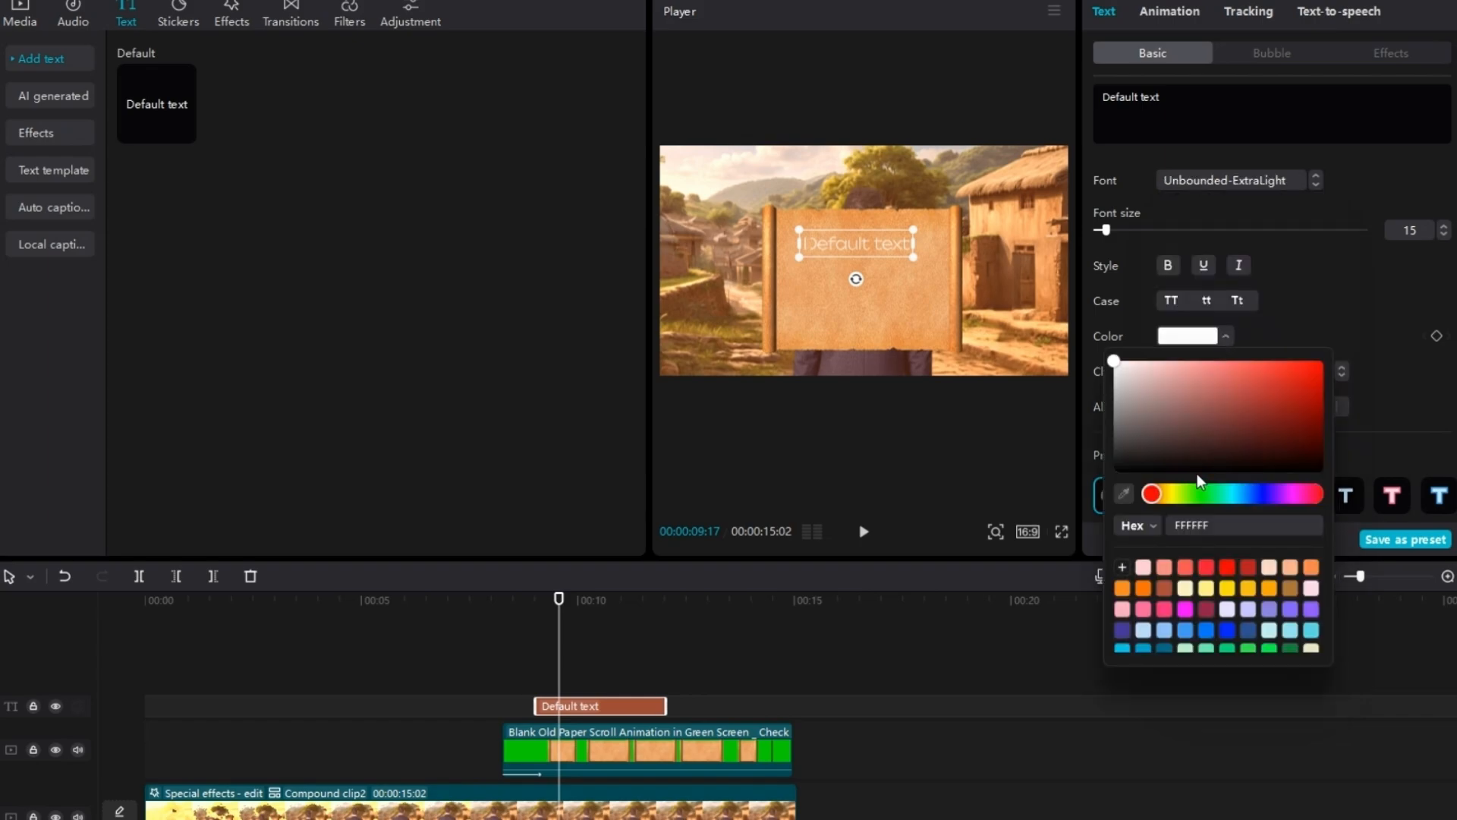
left_click_drag(1119, 363, 1136, 543)
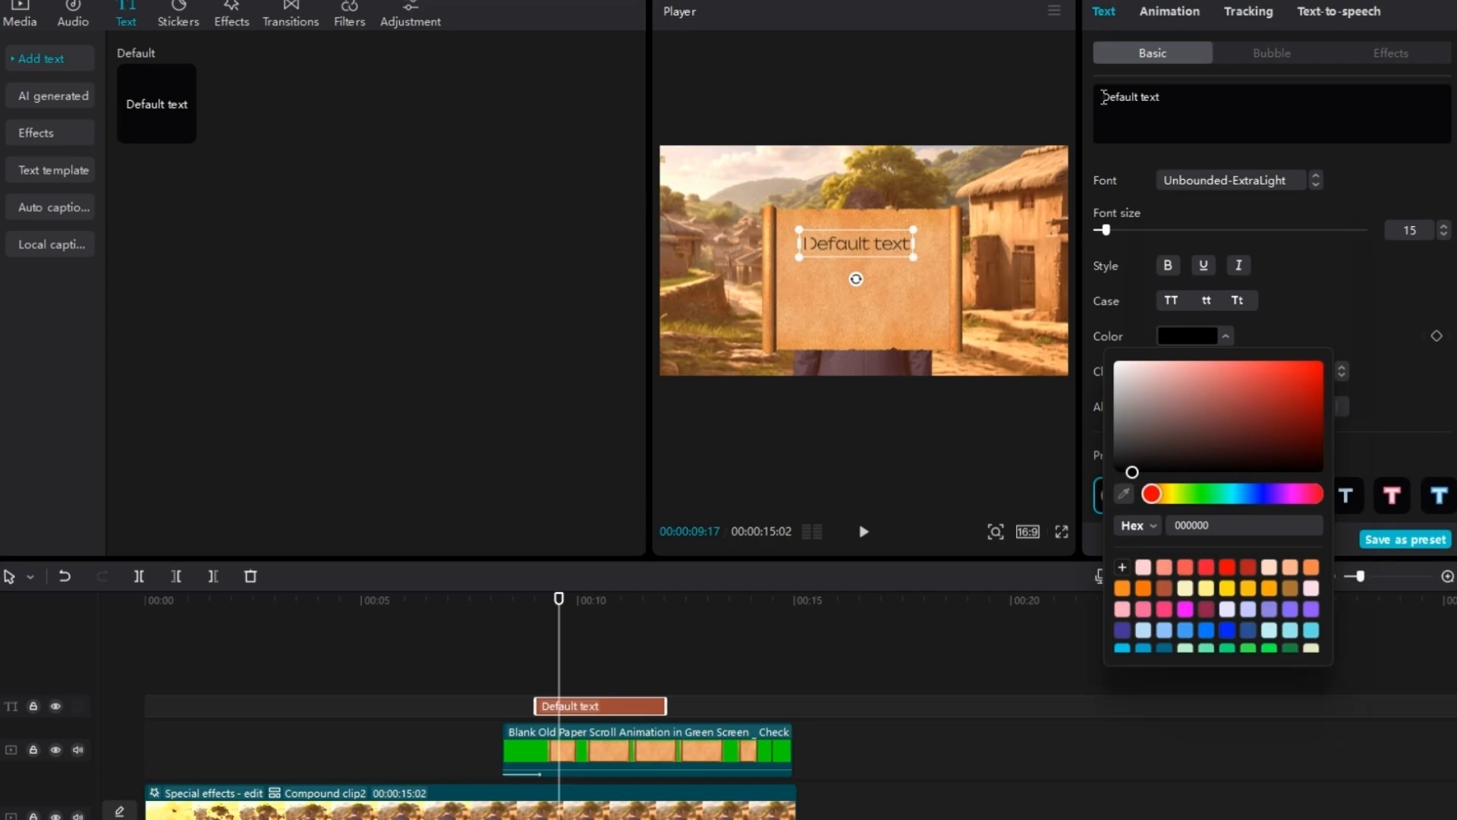
left_click_drag(1103, 96, 1205, 102)
type("contract")
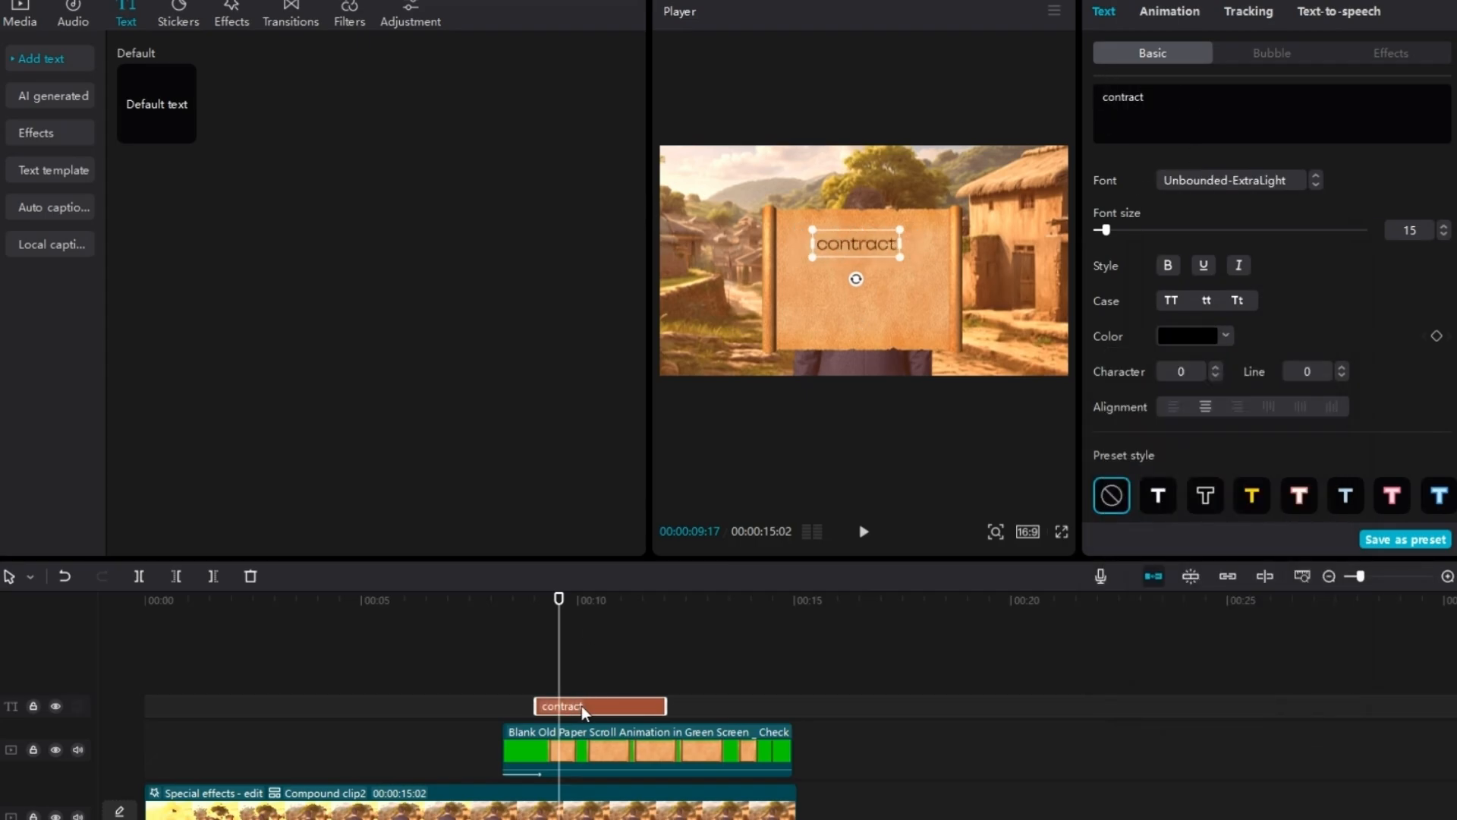
- Duplicate the "contract" text, change the copy to "this is a deal for", and place it below the heading
key("ctrl+c")
key("ctrl+v")
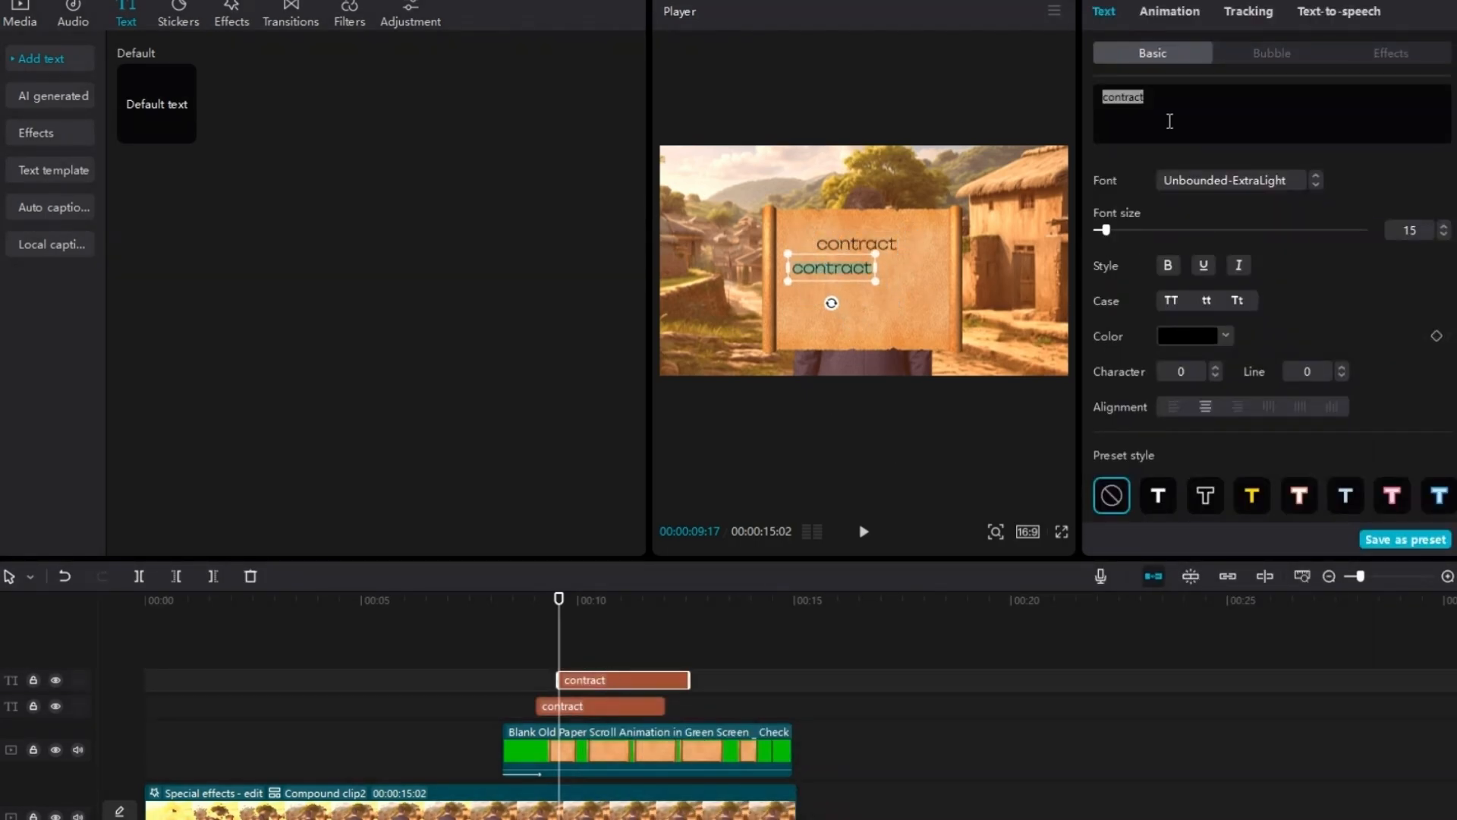
key("ctrl+a")
key("BackSpace")
type("this is a deal for")
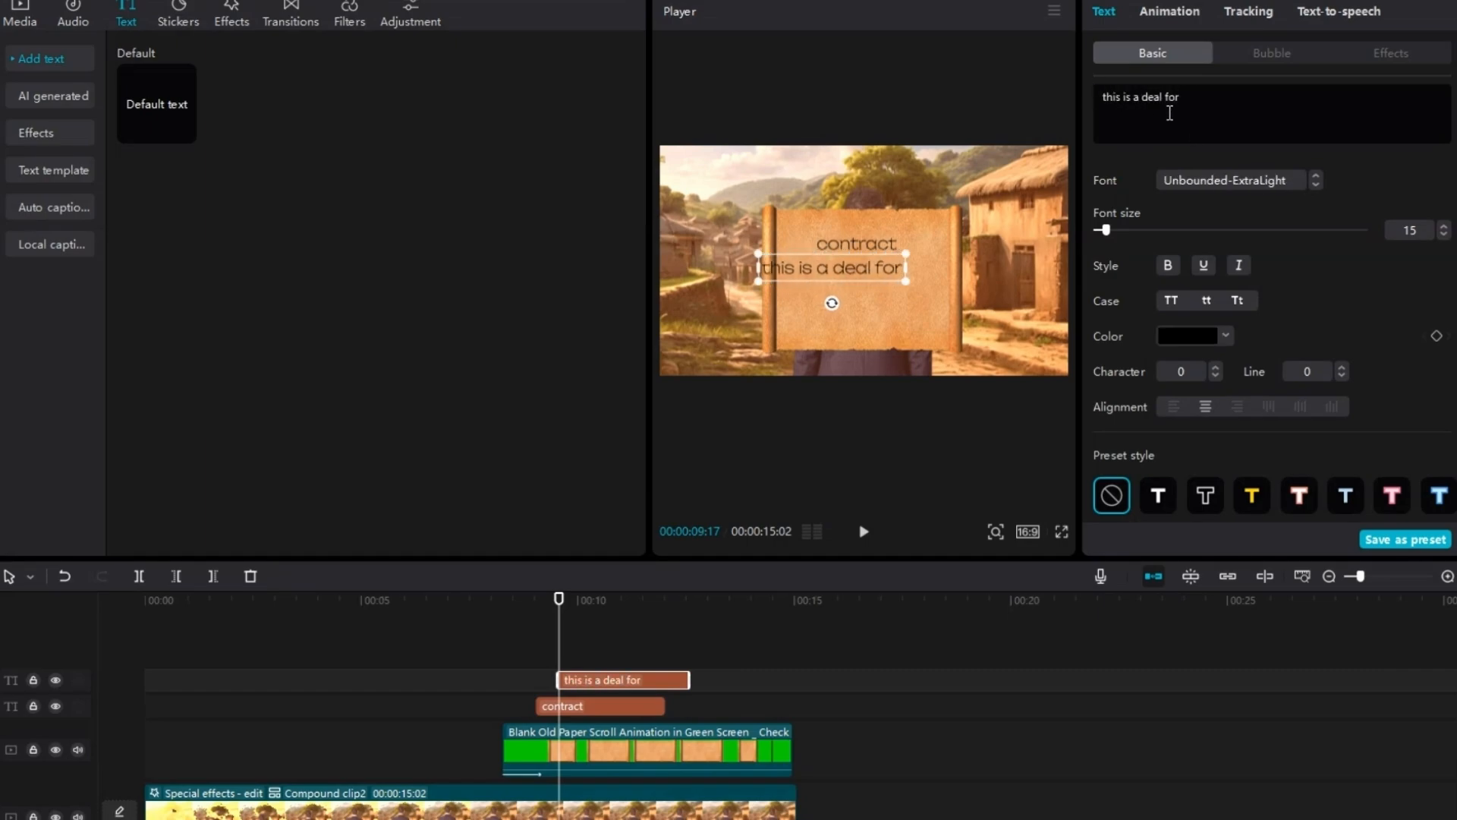
left_click_drag(823, 268, 841, 277)
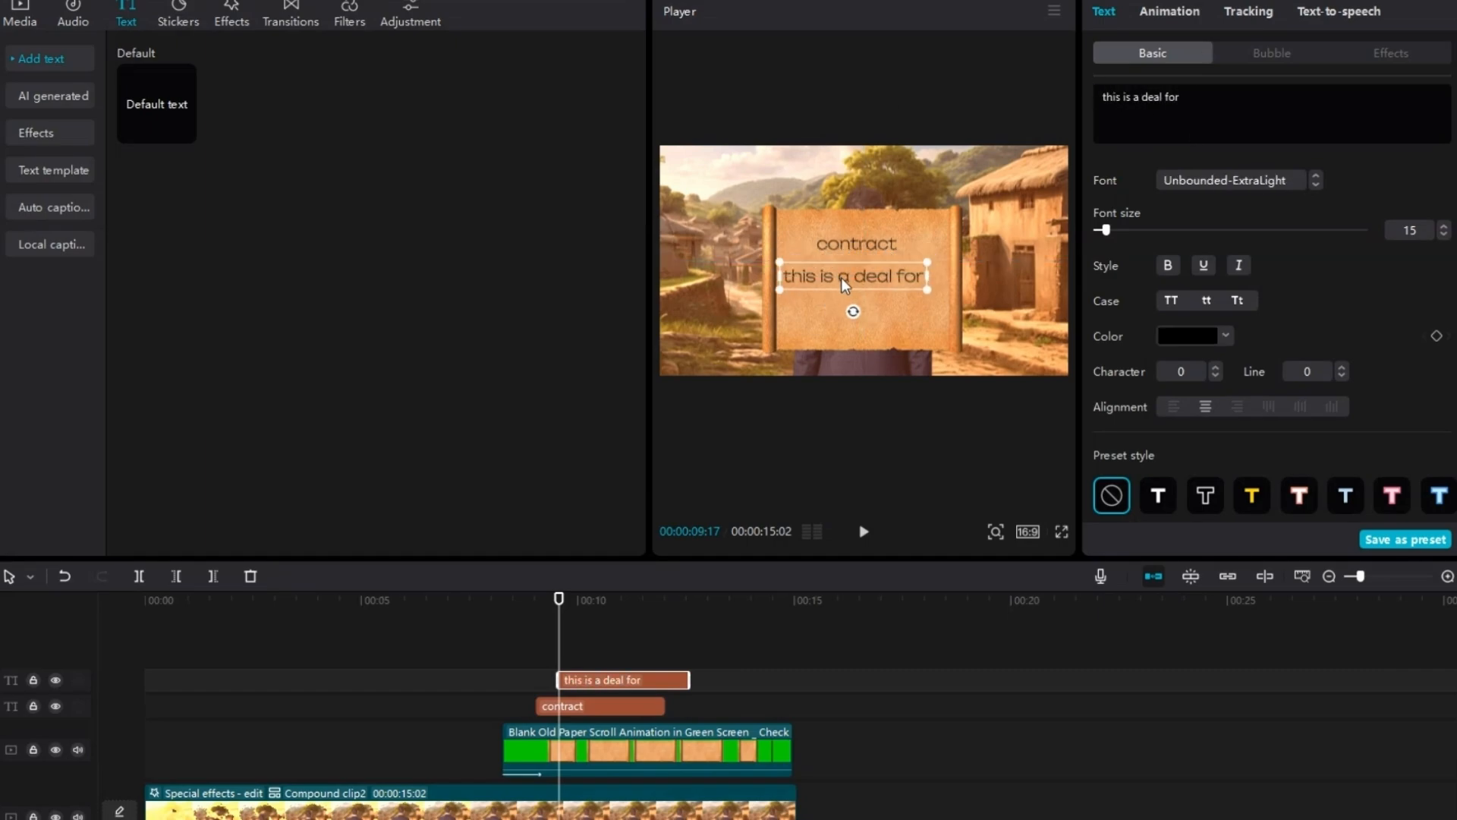
- Add "7 months" below "this is a deal for" and shift the text block slightly on the scroll
type("7")
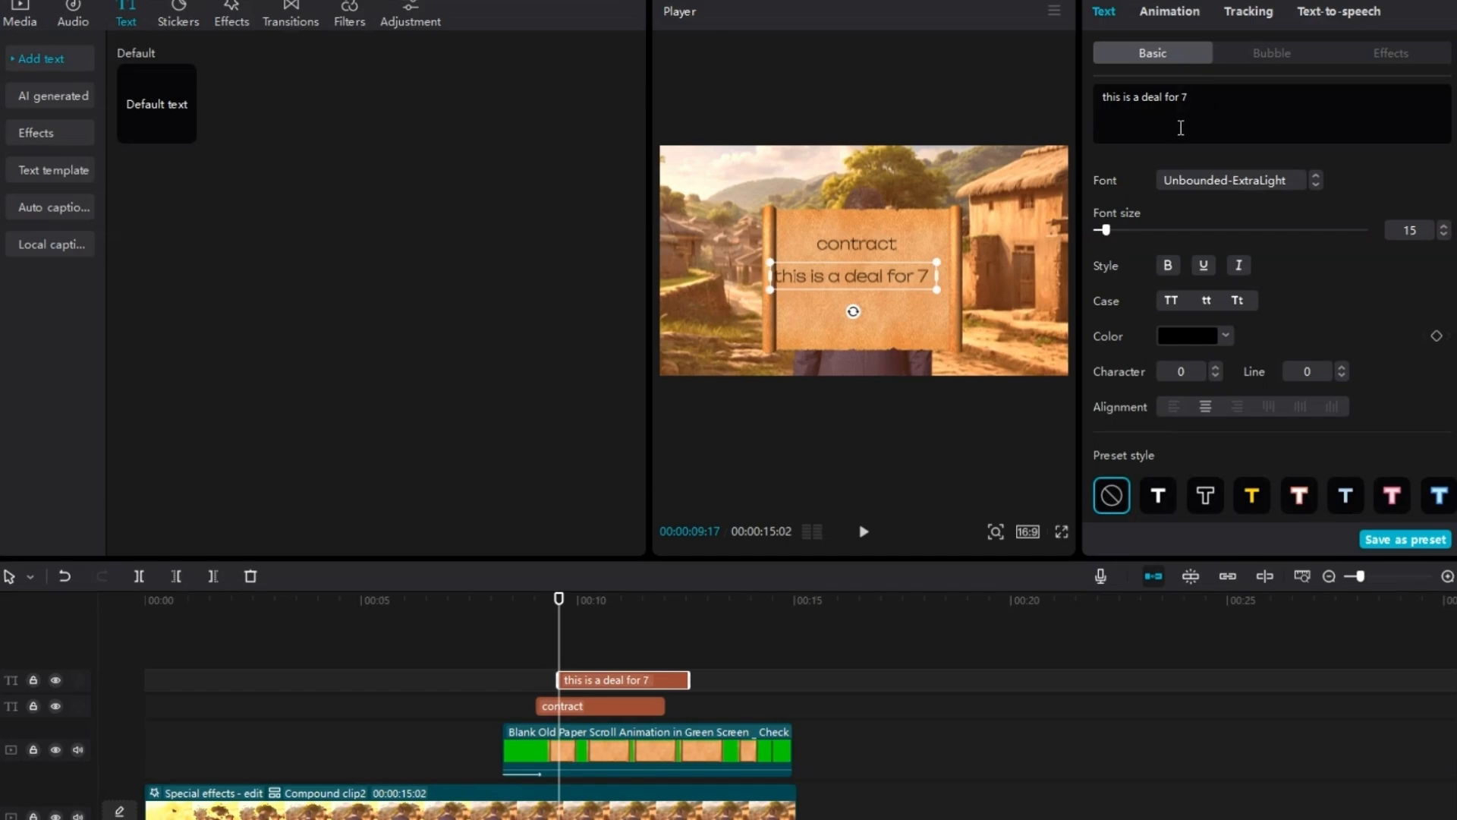
key("Return")
type("months")
left_click_drag(873, 290, 883, 290)
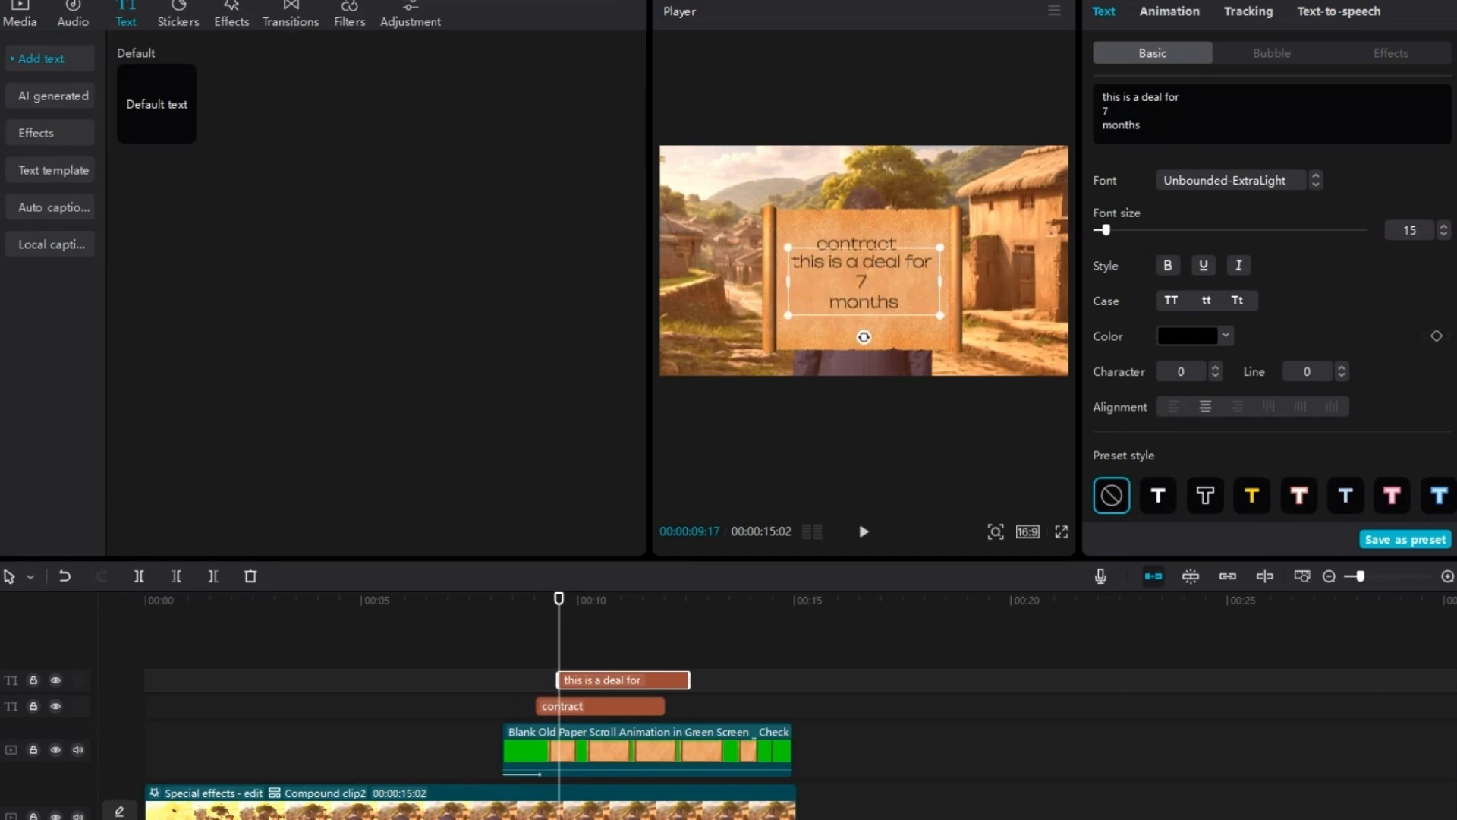
- Apply the Type 2 entrance animation to the "contract" text and open the animation options for the second text
left_click(546, 706)
left_click(1165, 11)
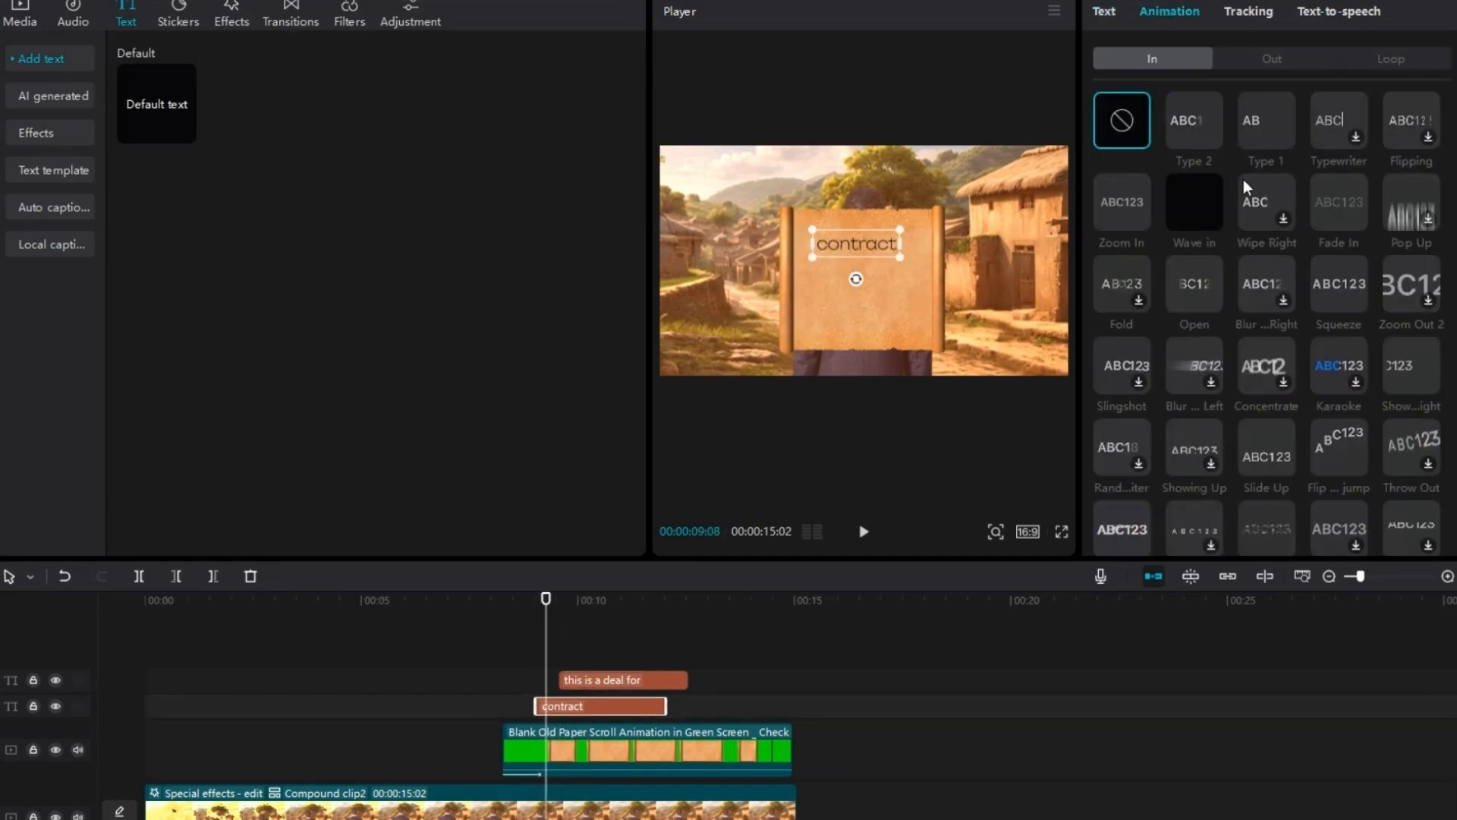
left_click(1187, 130)
left_click(573, 679)
left_click(1167, 11)
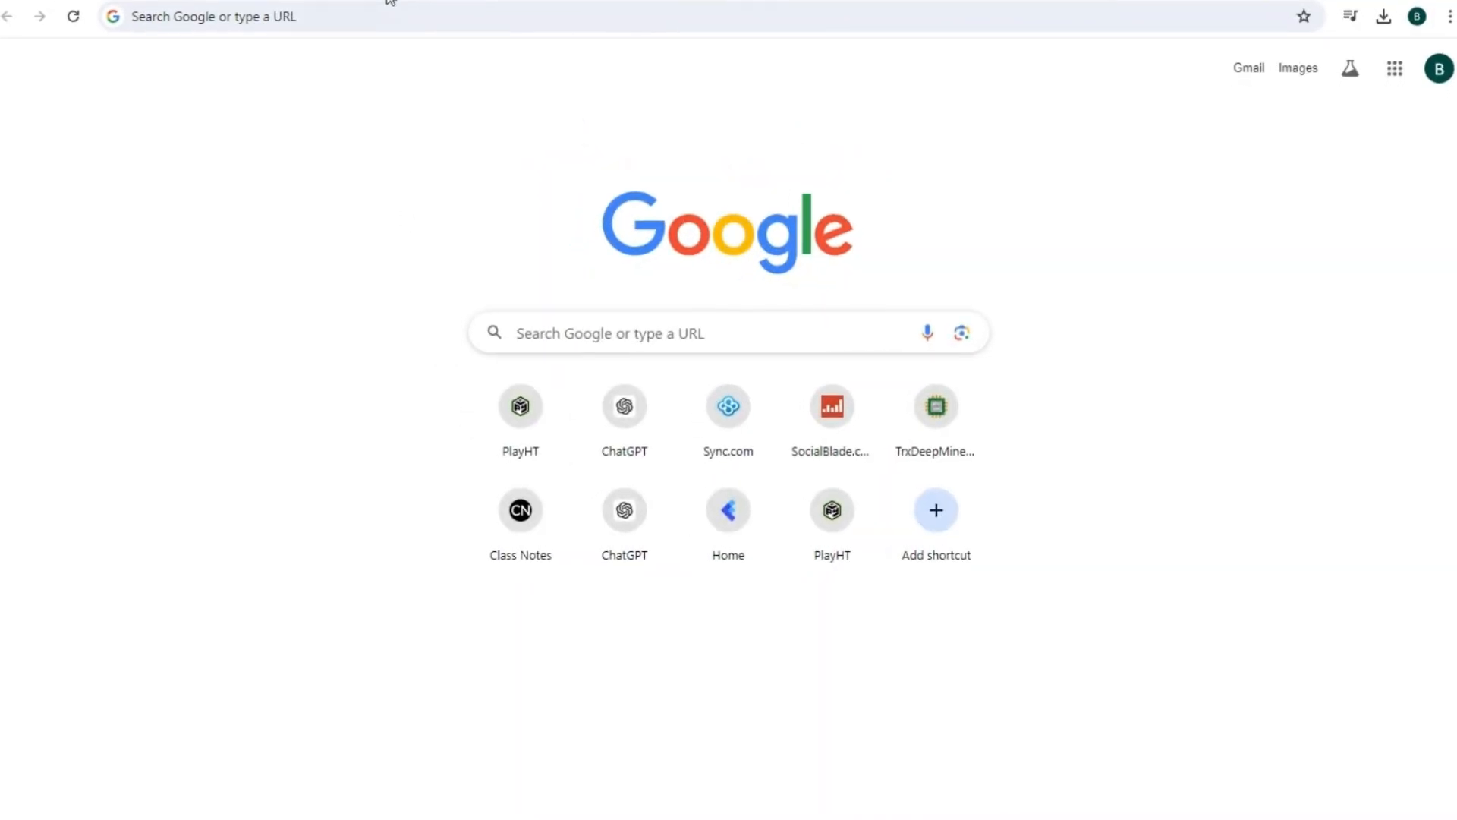
- Switch to the web browser and search Google for "red line png"
left_click(387, 22)
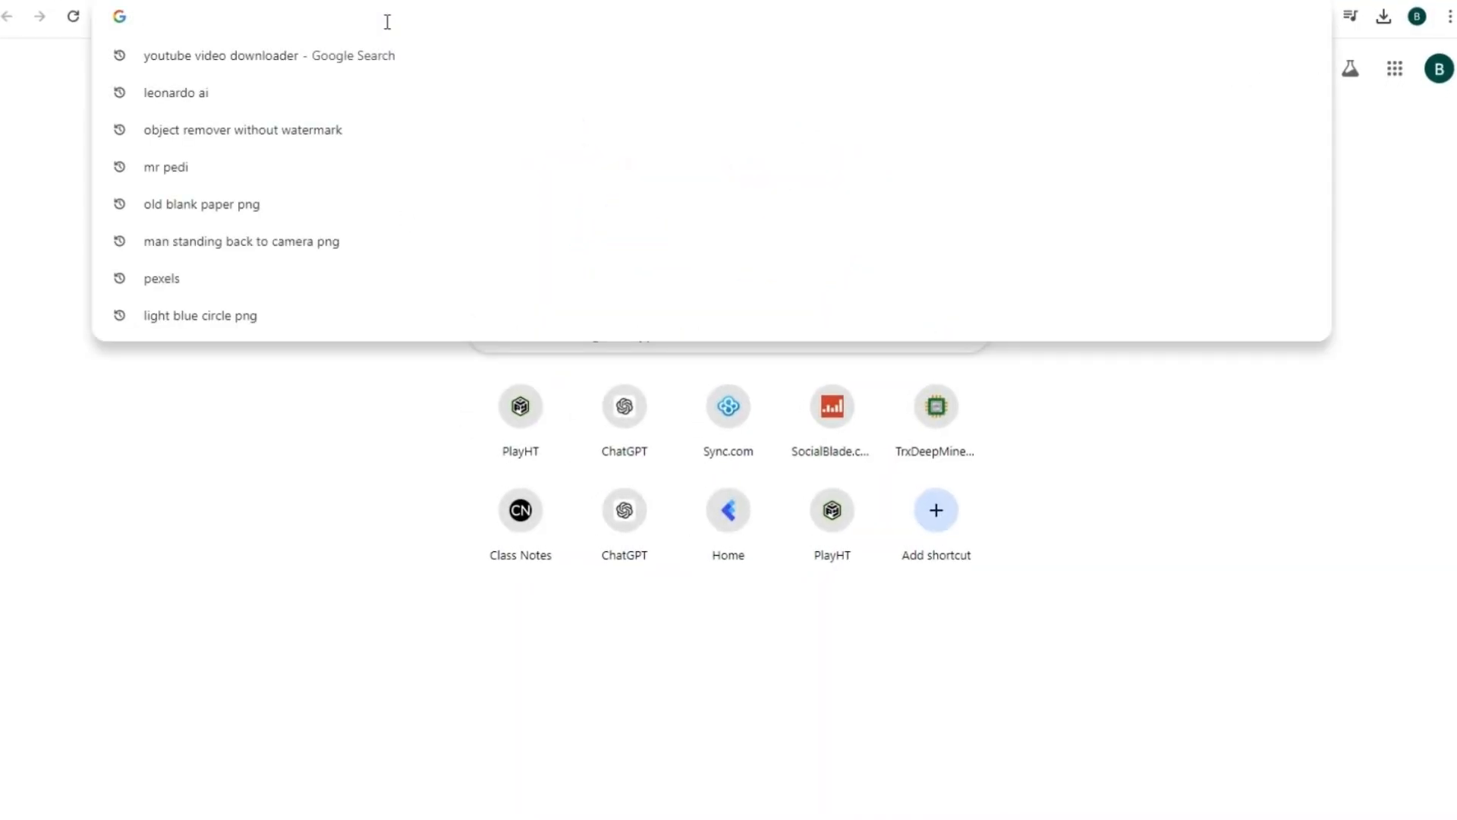
type("red")
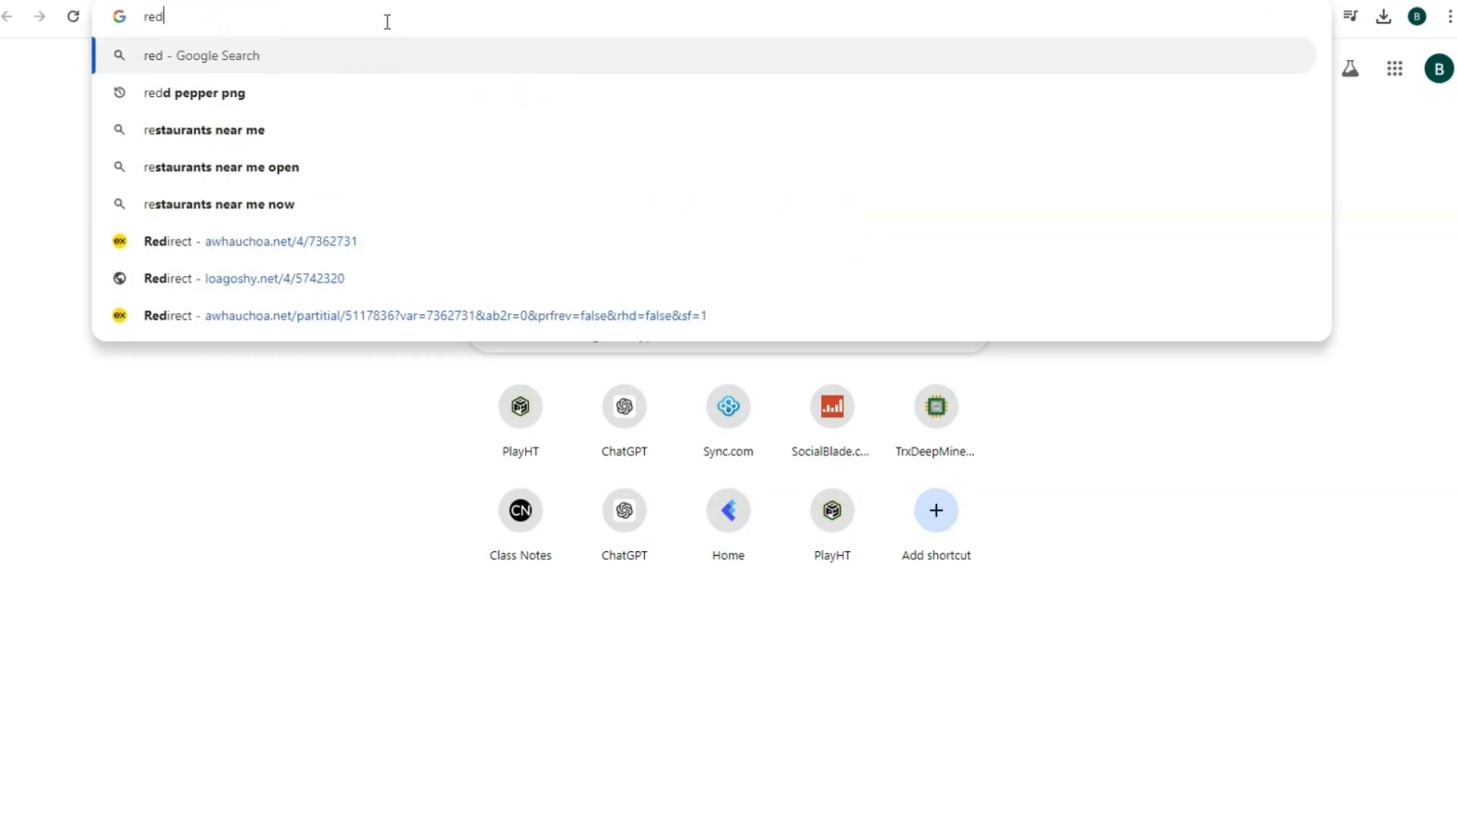
type(" line pn")
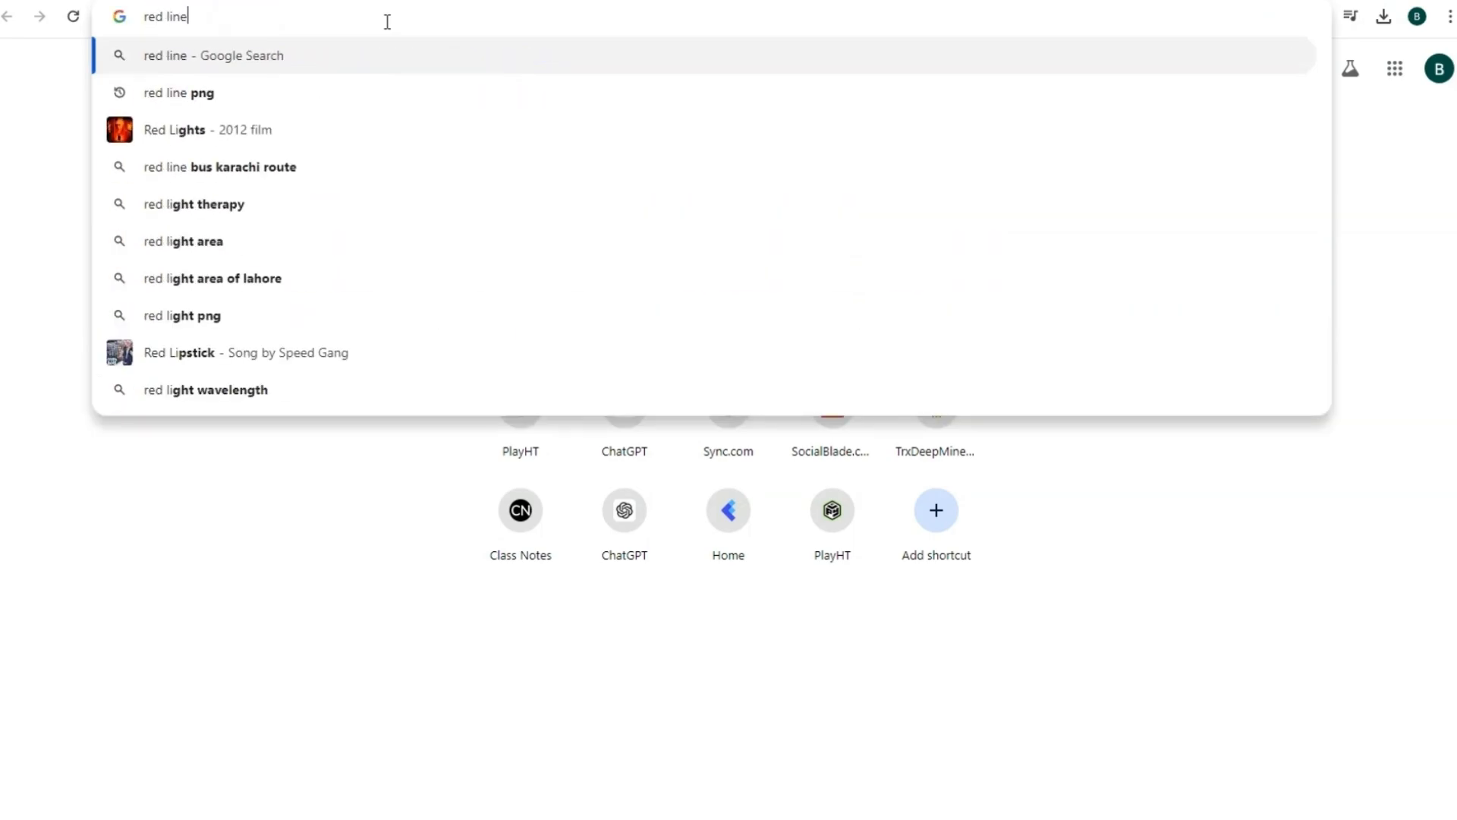
type("g")
key("Return")
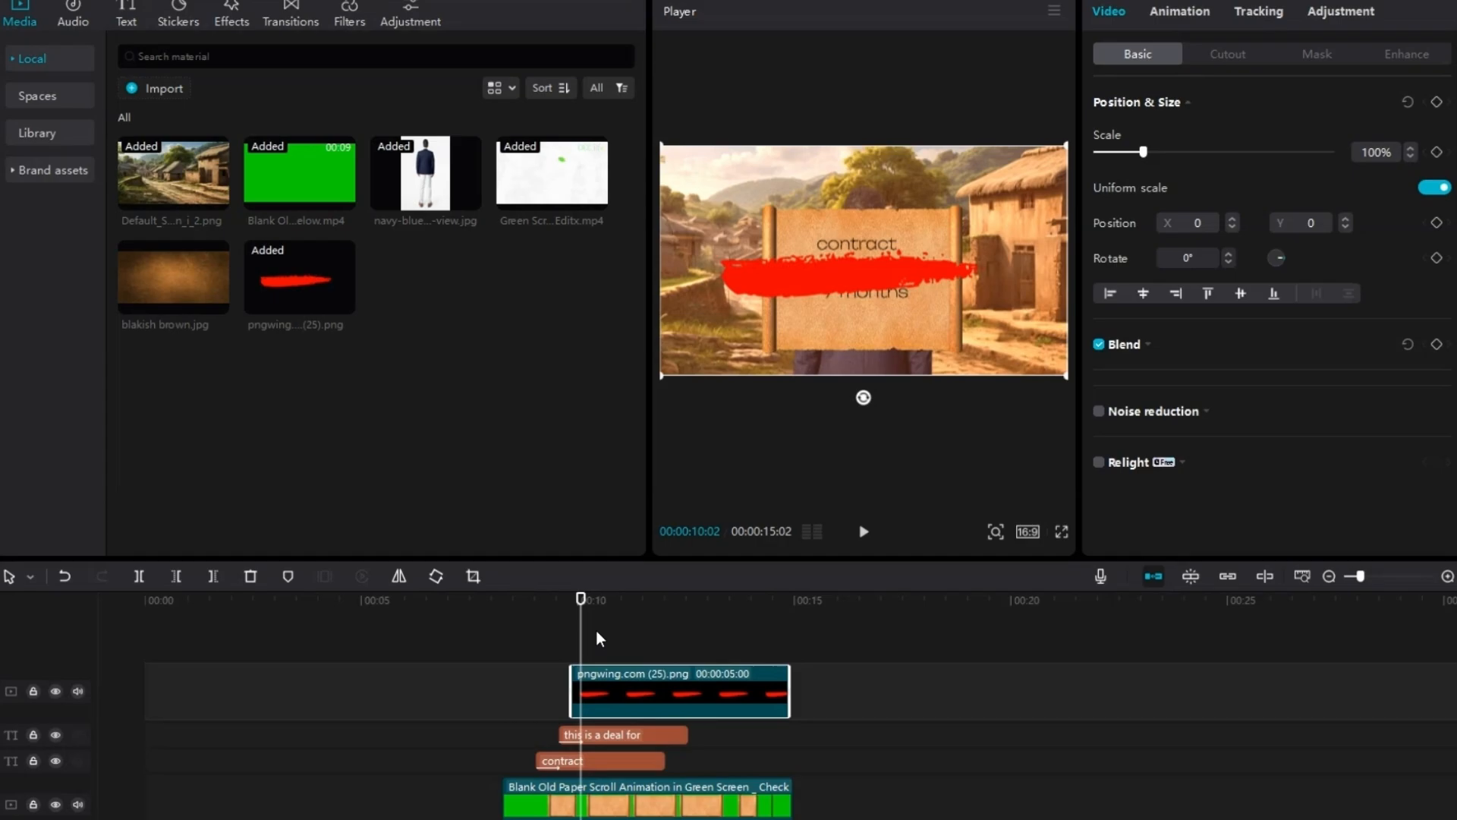
- Scale the red brush stroke image to 45% and position it over "7 months" at X 170, Y -209
left_click(580, 648)
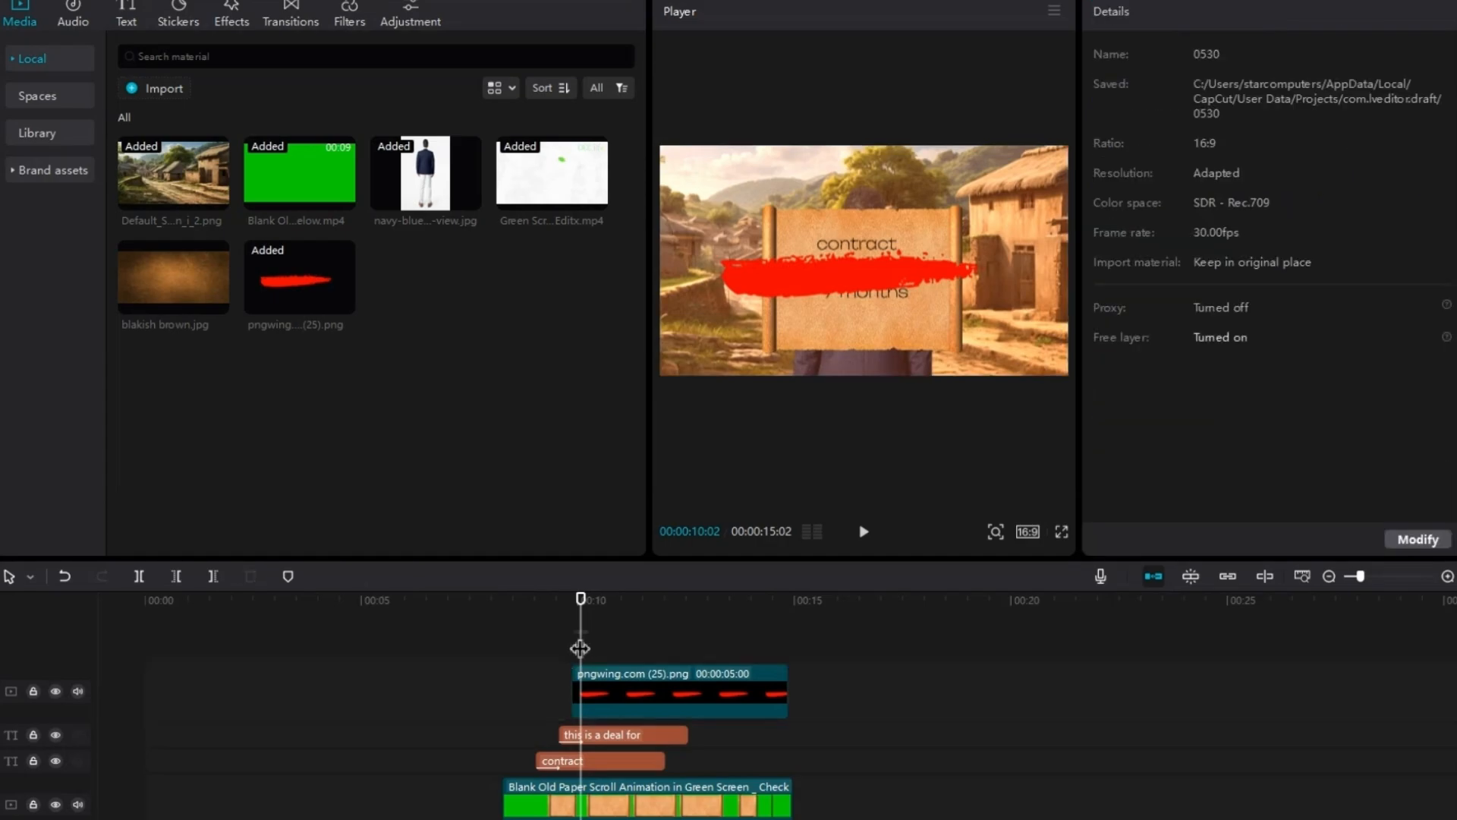
left_click_drag(583, 650, 576, 650)
left_click(599, 674)
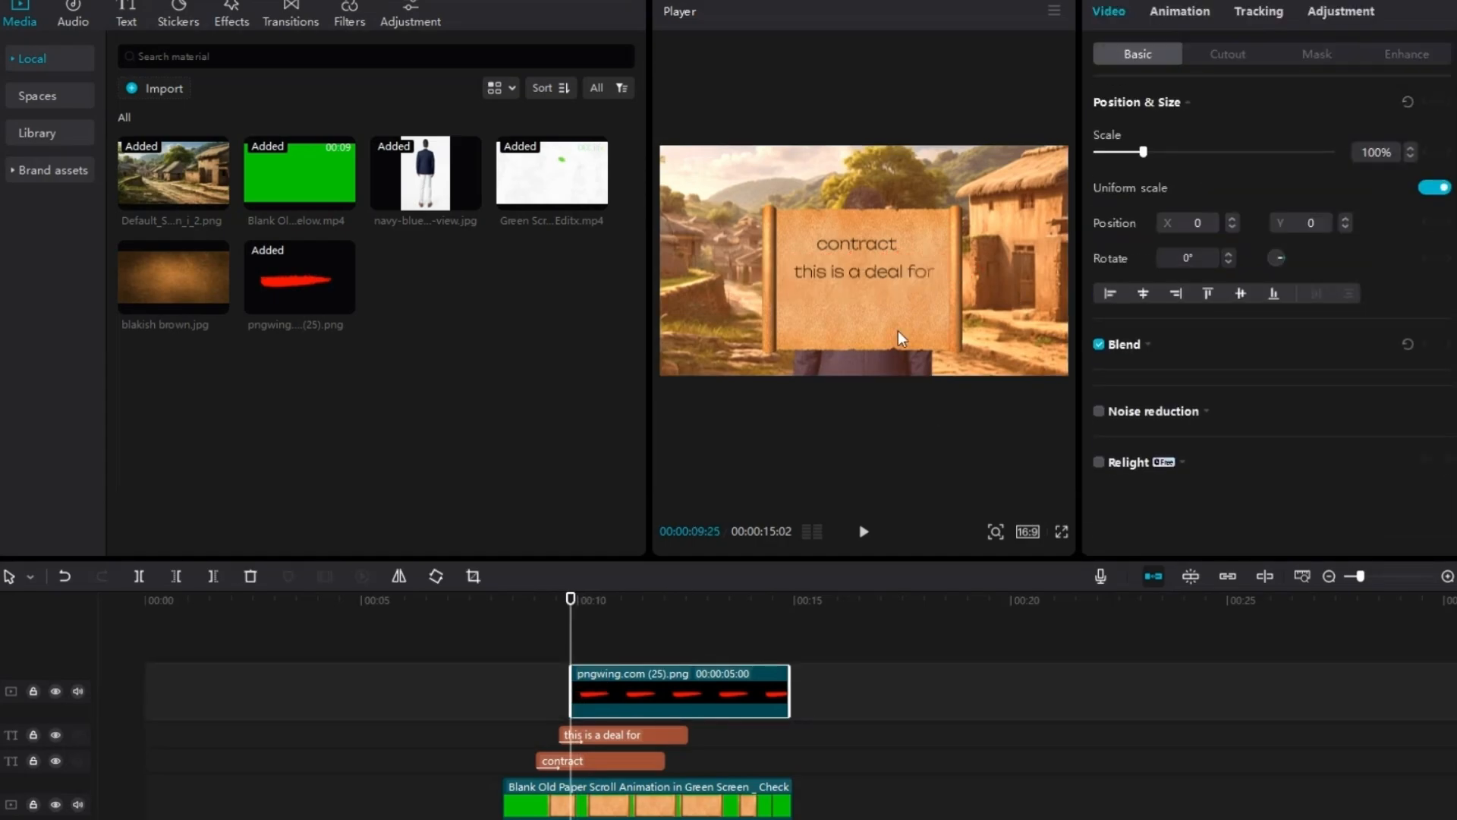
left_click_drag(1066, 374, 966, 317)
left_click_drag(905, 267, 916, 289)
left_click_drag(978, 339, 966, 337)
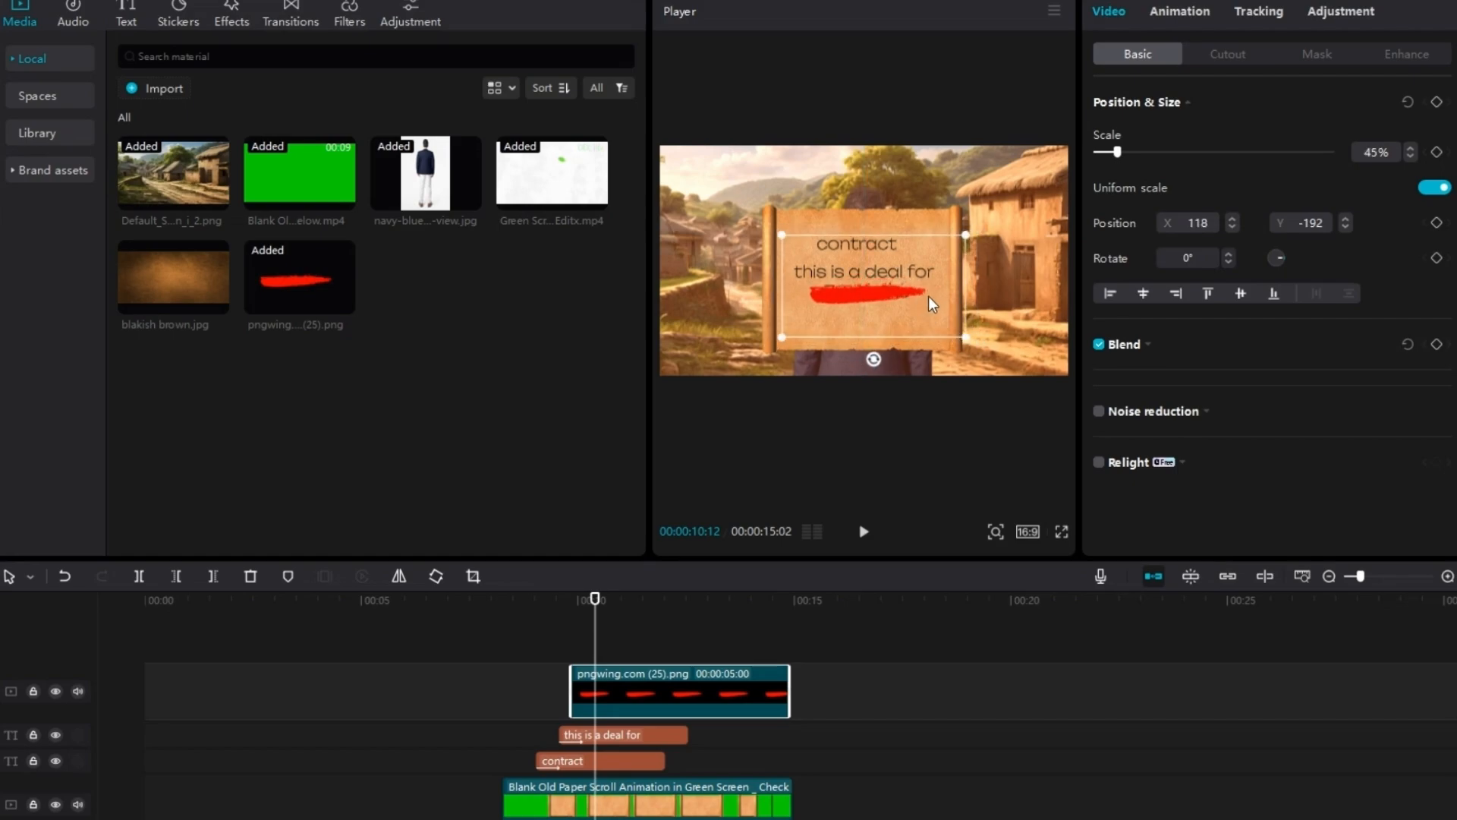
left_click_drag(886, 282, 894, 281)
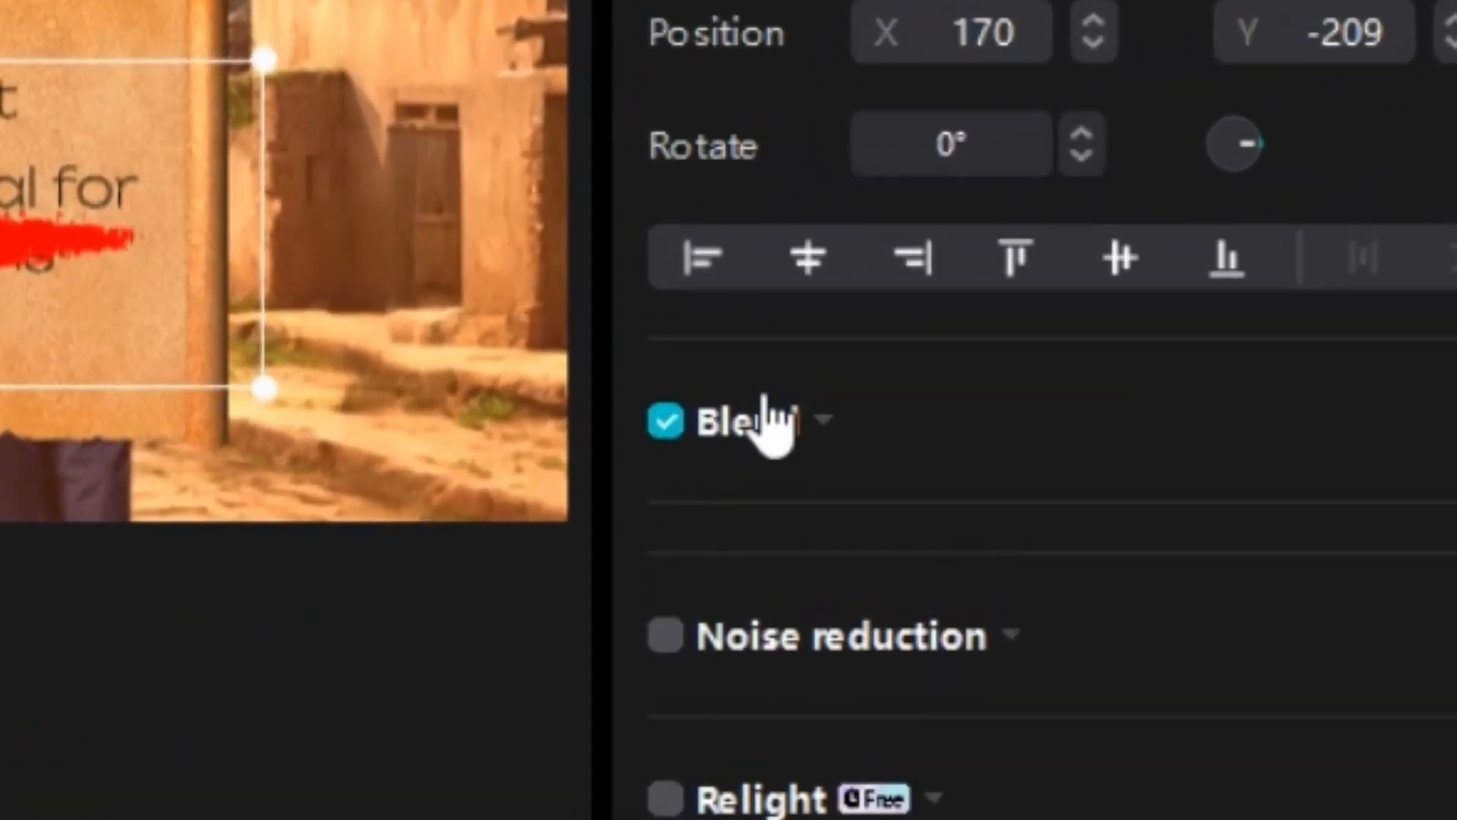
- Set the red brush stroke's blend mode to Multiply
left_click(1131, 344)
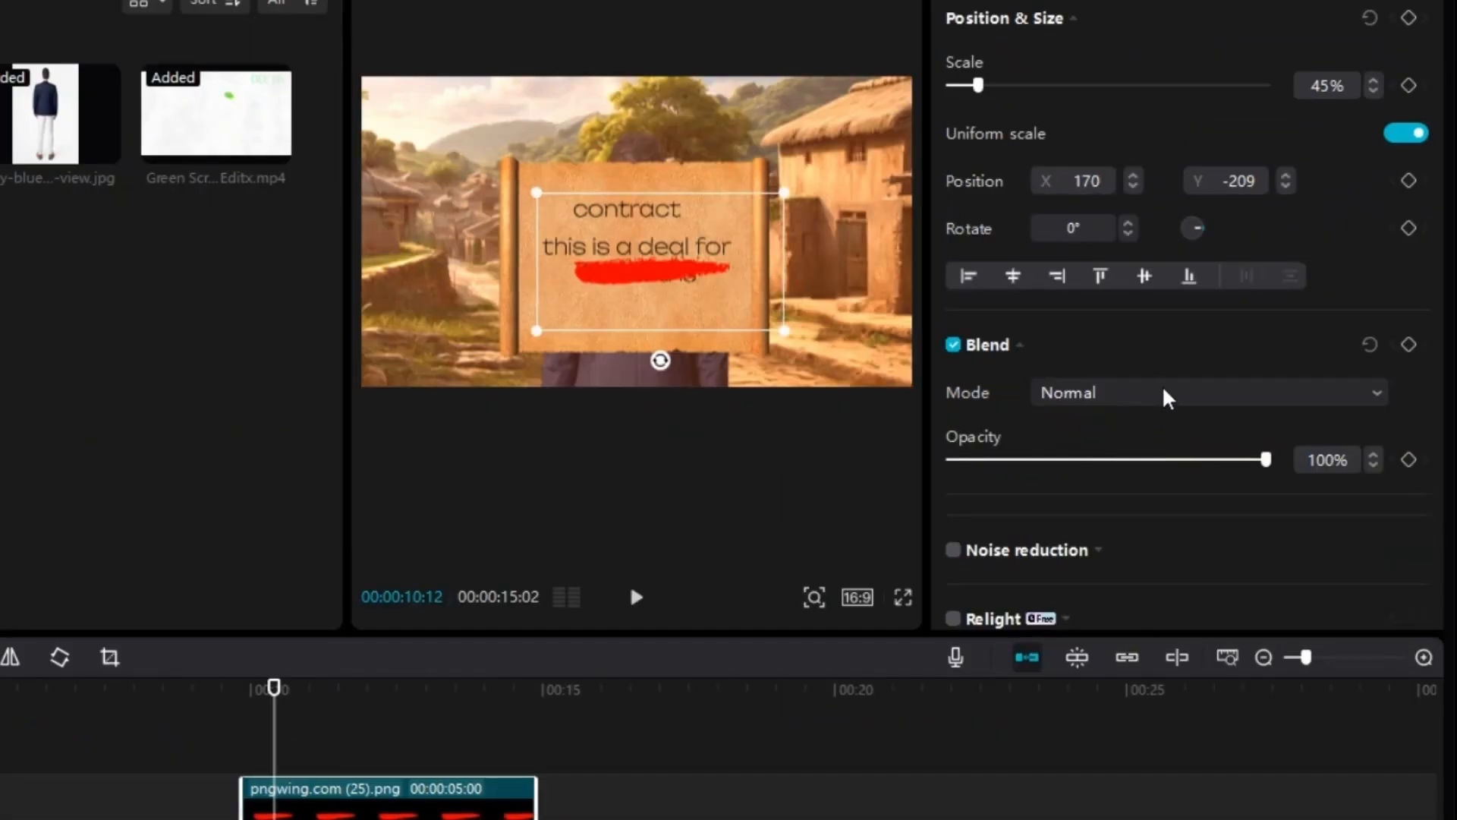
left_click(1166, 395)
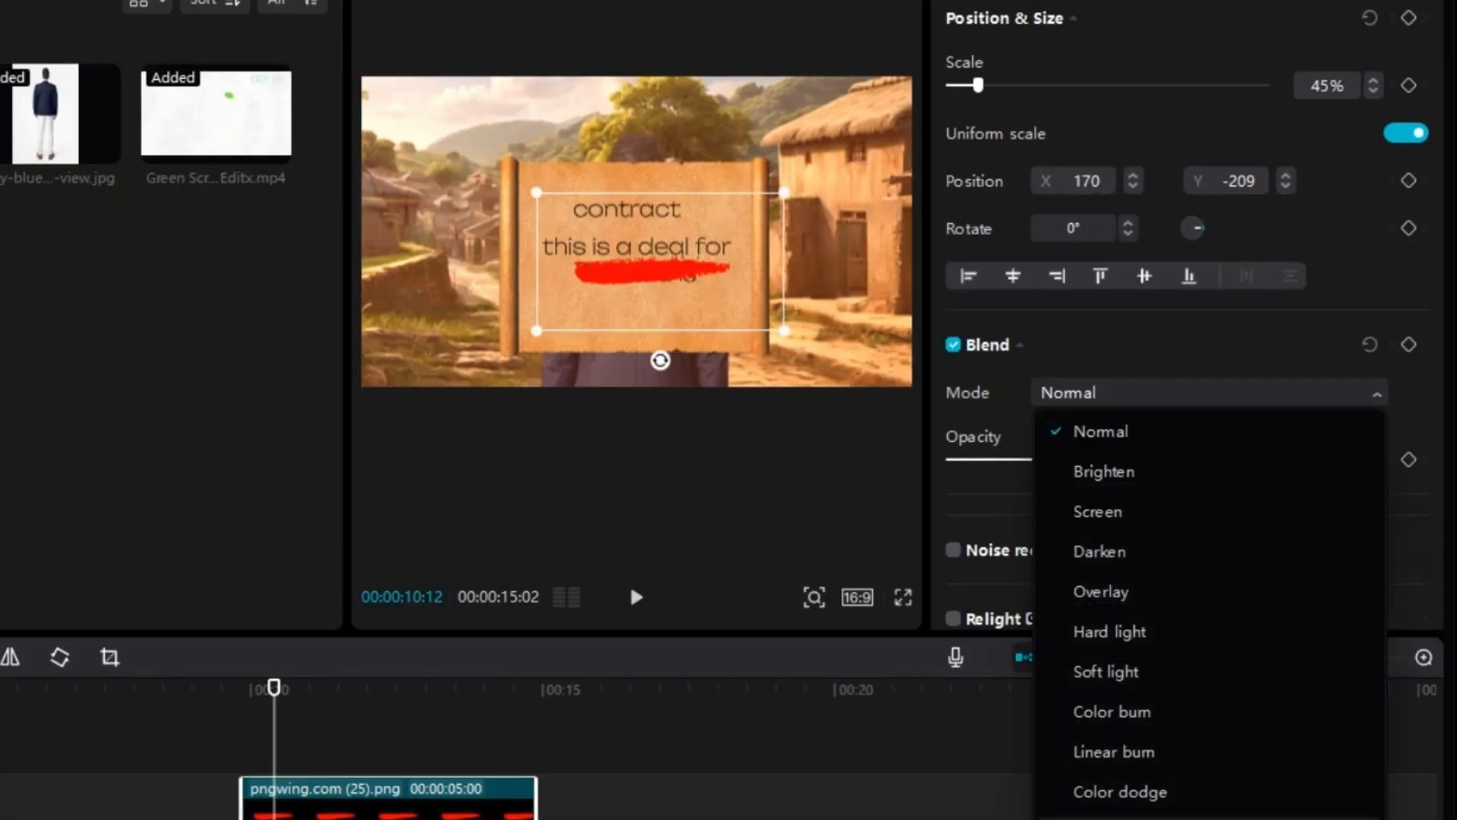
left_click(1119, 818)
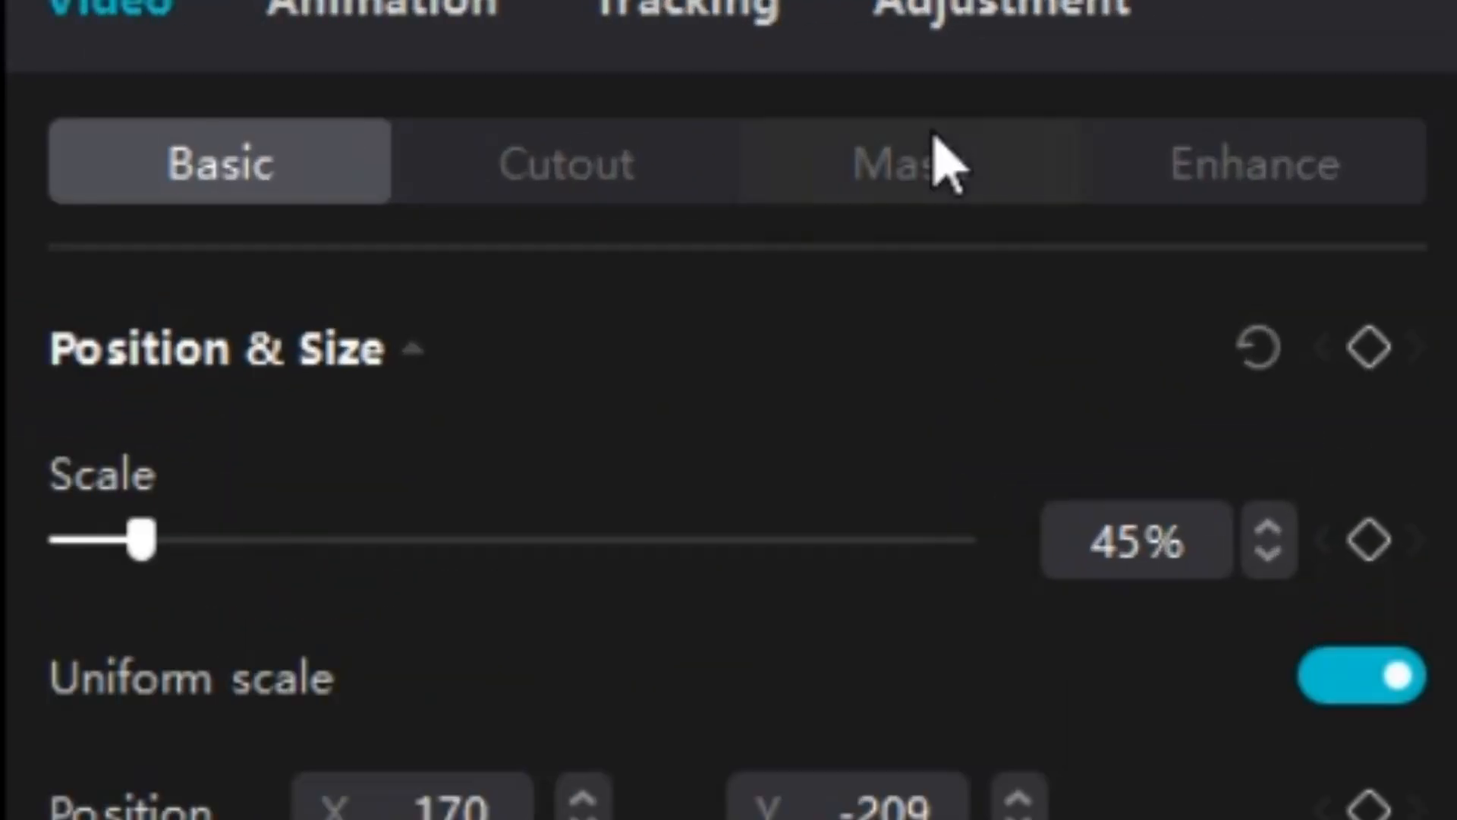
- Apply a Horizontal mask to the red stroke, rotated 270° at X -371, Y -10, and keyframe it at 00:00:10:11
left_click(1324, 52)
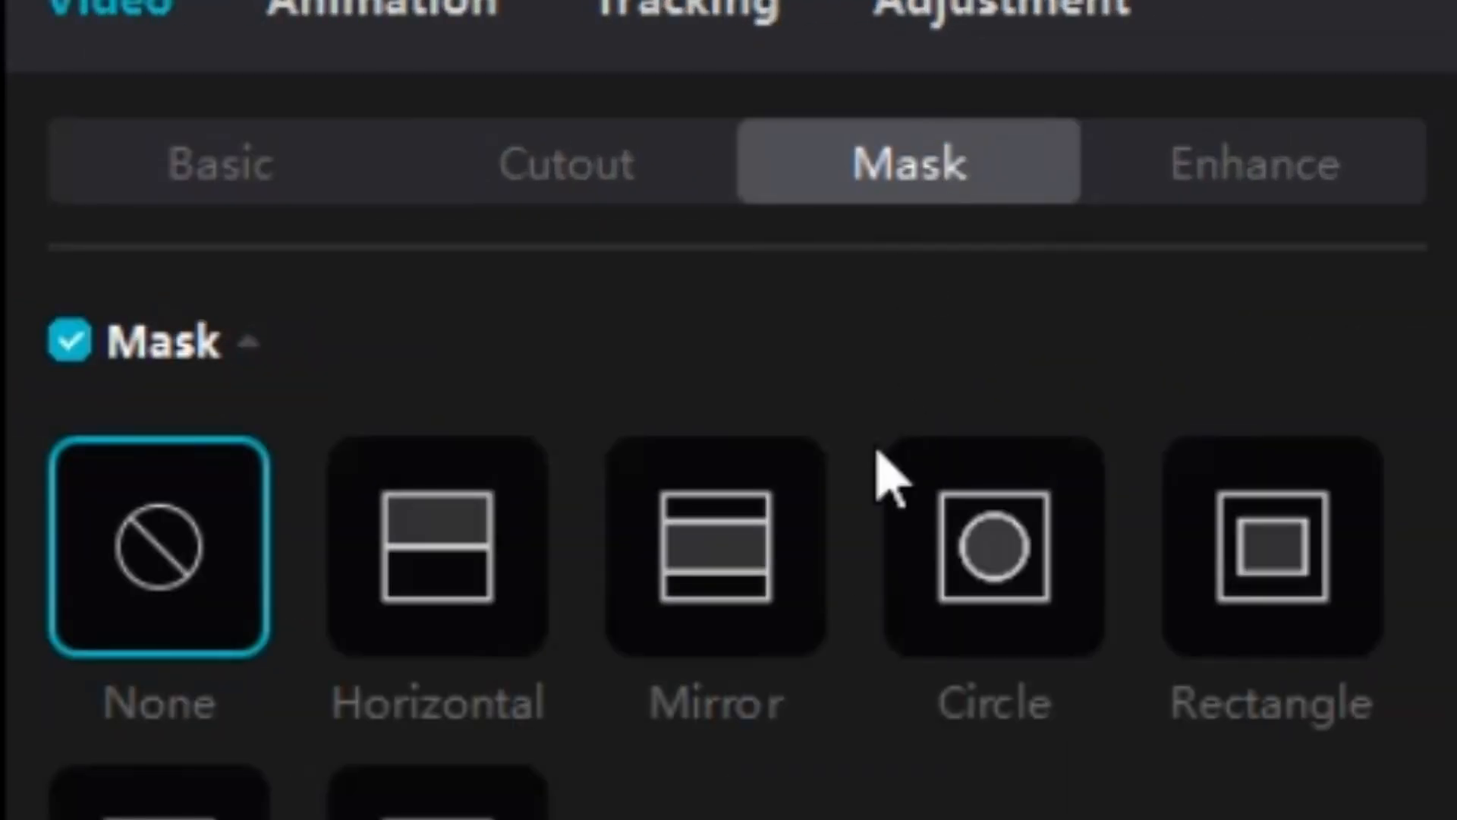
left_click(464, 580)
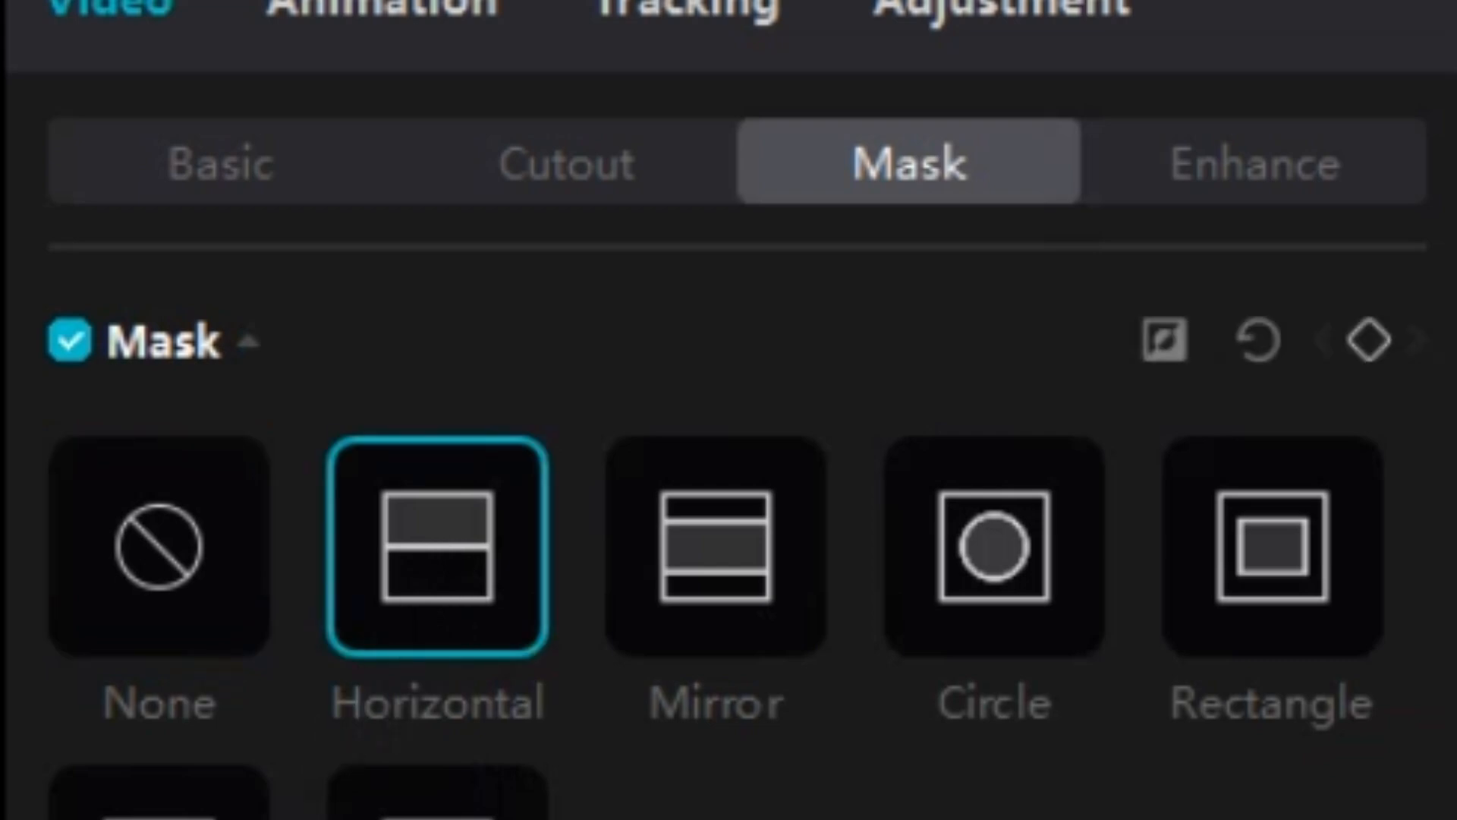
left_click_drag(882, 308, 815, 291)
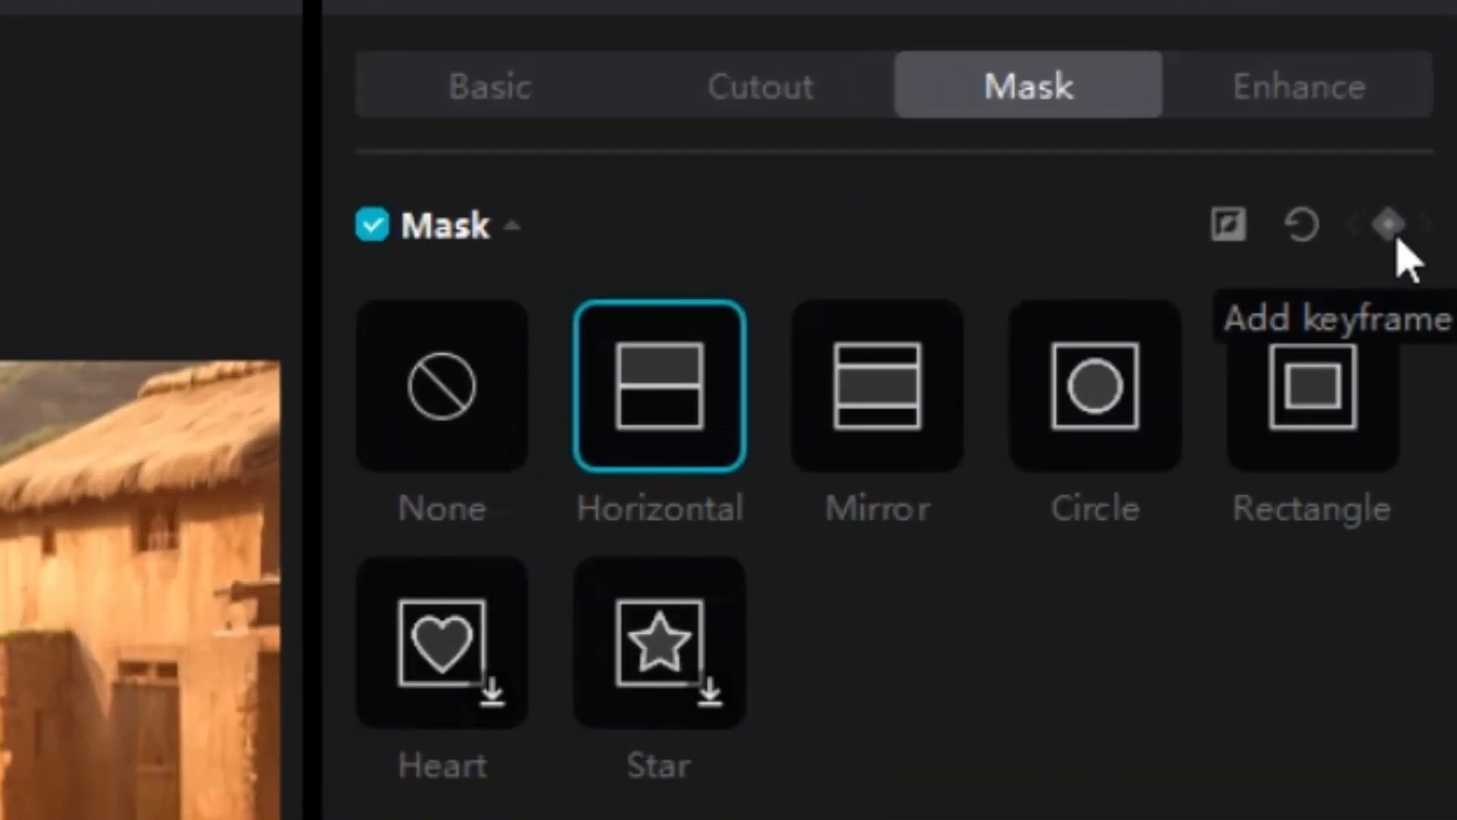
left_click(1436, 100)
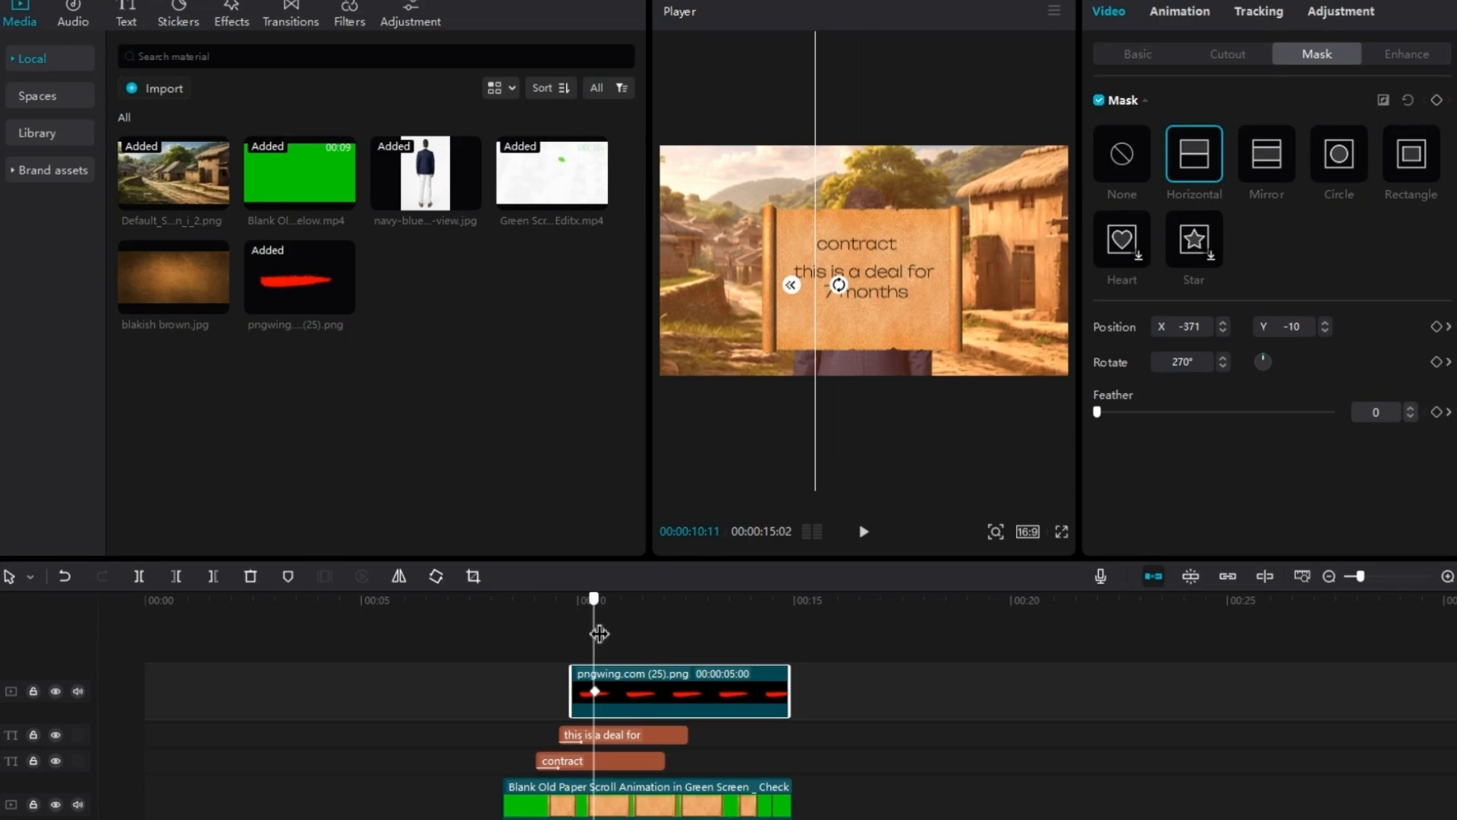
- Move the red stroke's mask to X 175, Y -62 at 00:00:10:27 to reveal the stroke across "7 months"
left_click_drag(599, 634, 621, 644)
left_click_drag(813, 325, 912, 334)
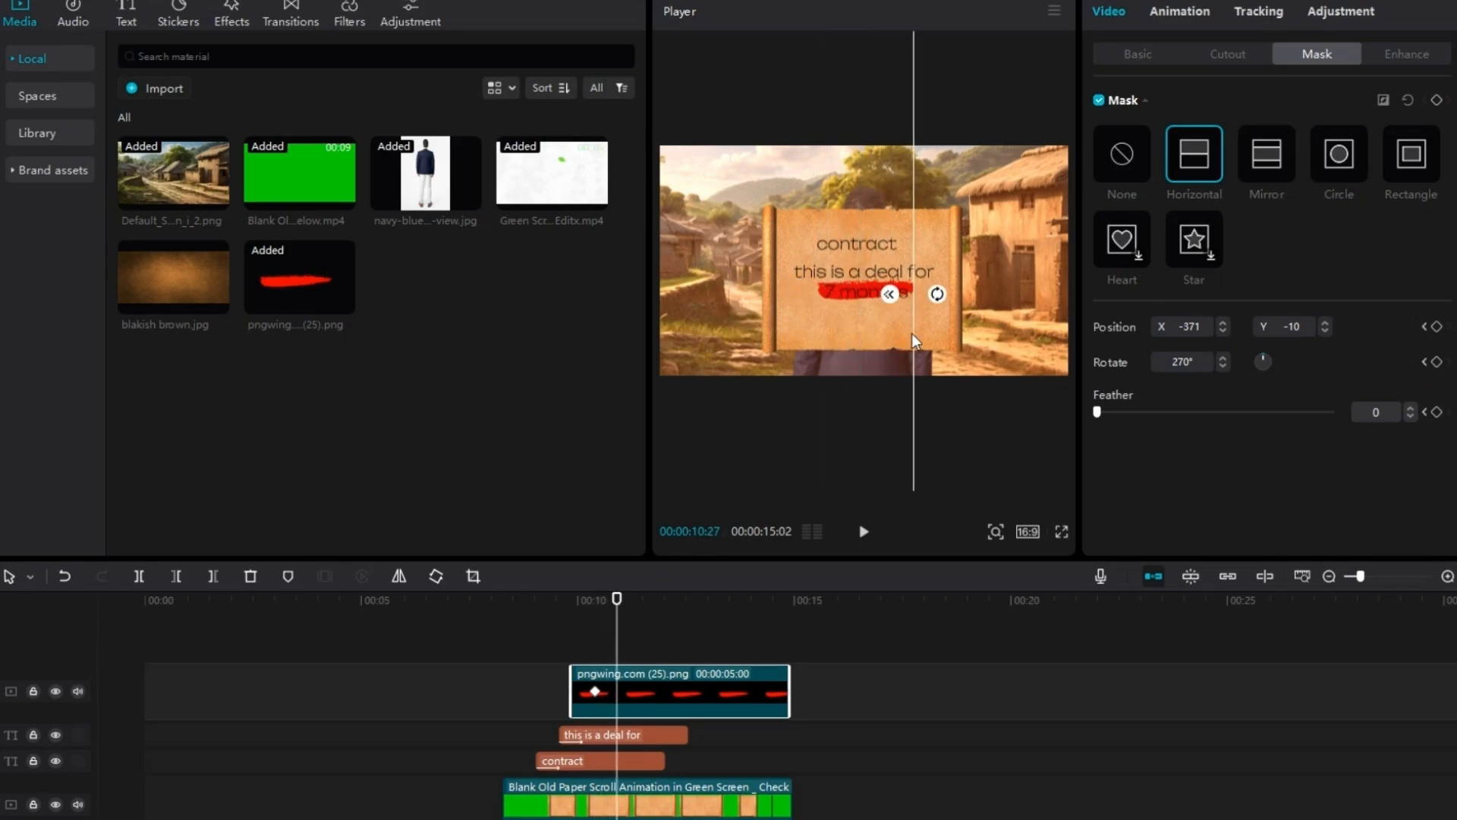
left_click(626, 600)
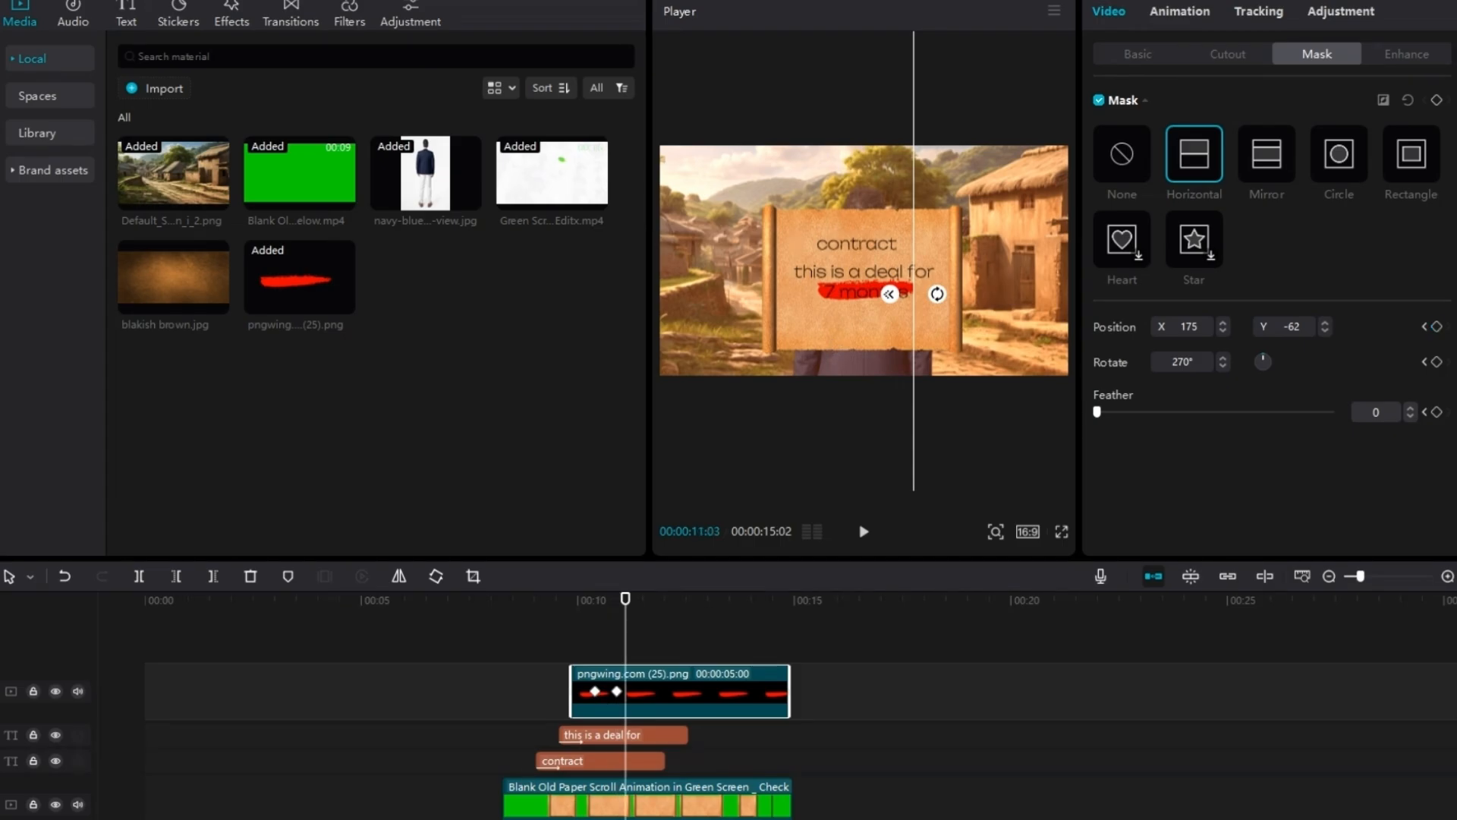
- Combine the red stroke, contract texts and paper scroll clips into one compound clip and play it back
left_click(541, 600)
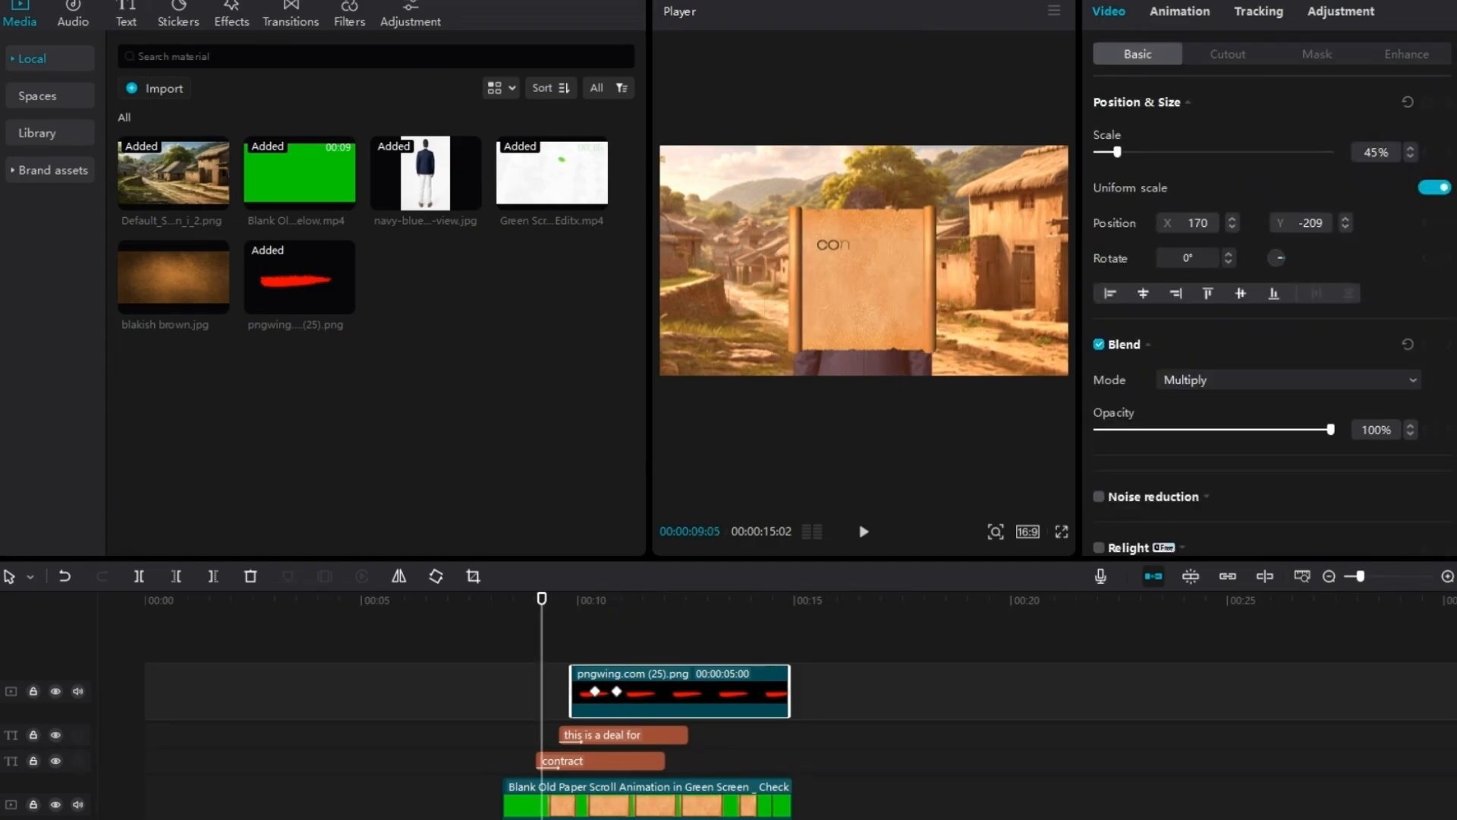
right_click(648, 689)
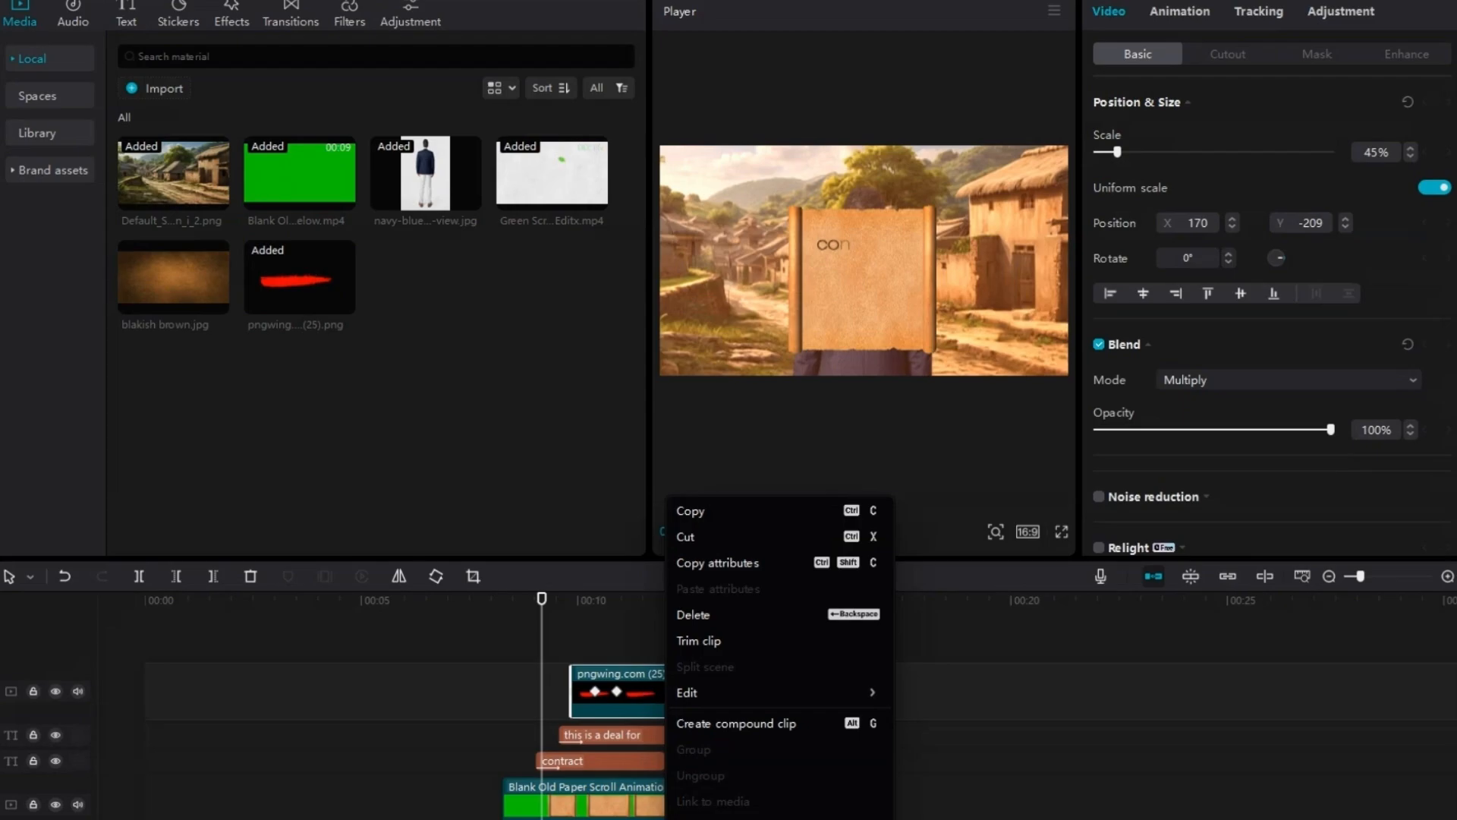
left_click(736, 724)
key("space")
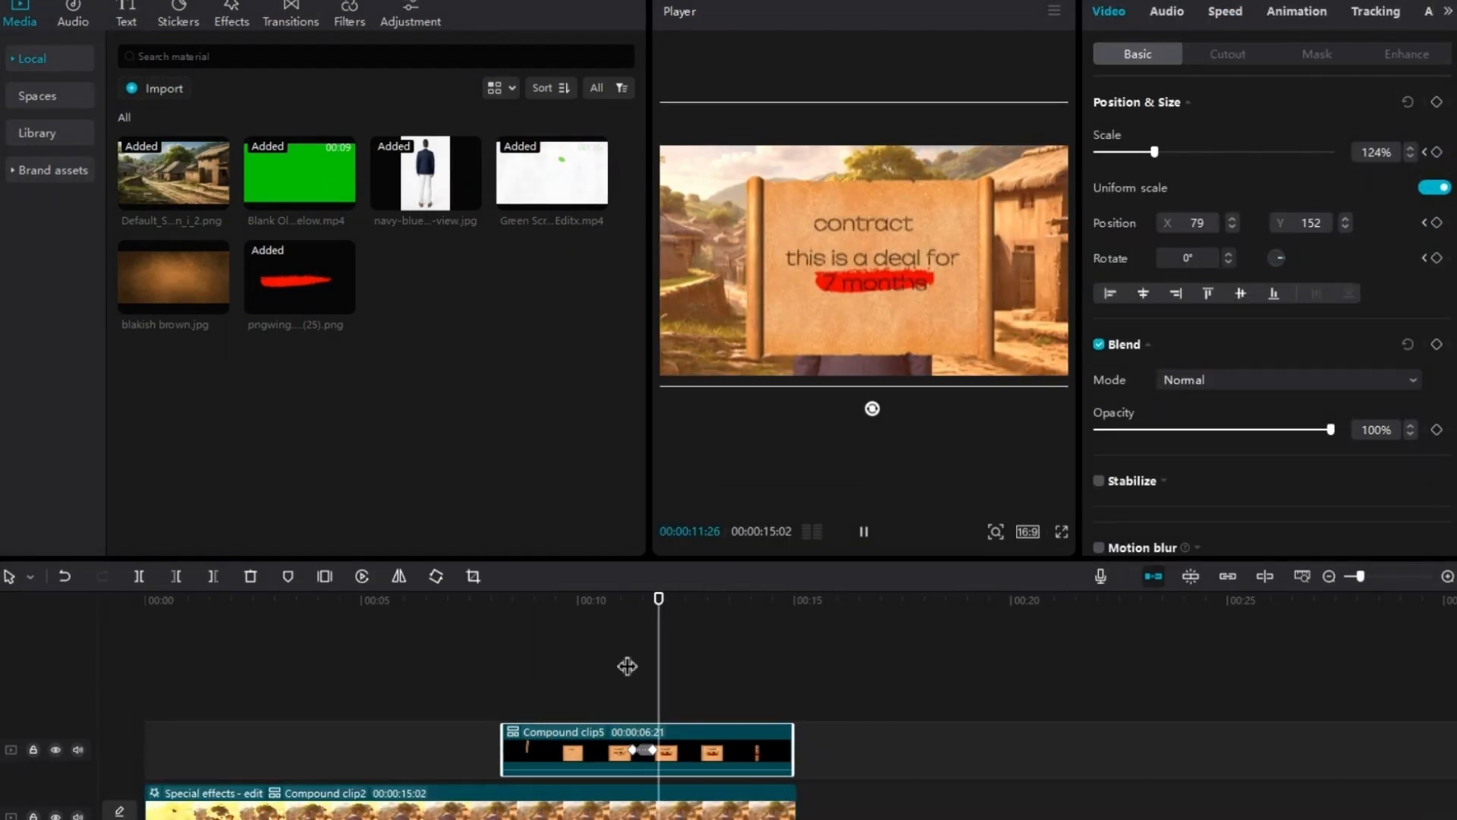
key("space")
- Apply the Nightclub Shake effect to the scroll compound clip at about 00:00:11:09
left_click(231, 15)
left_click(52, 157)
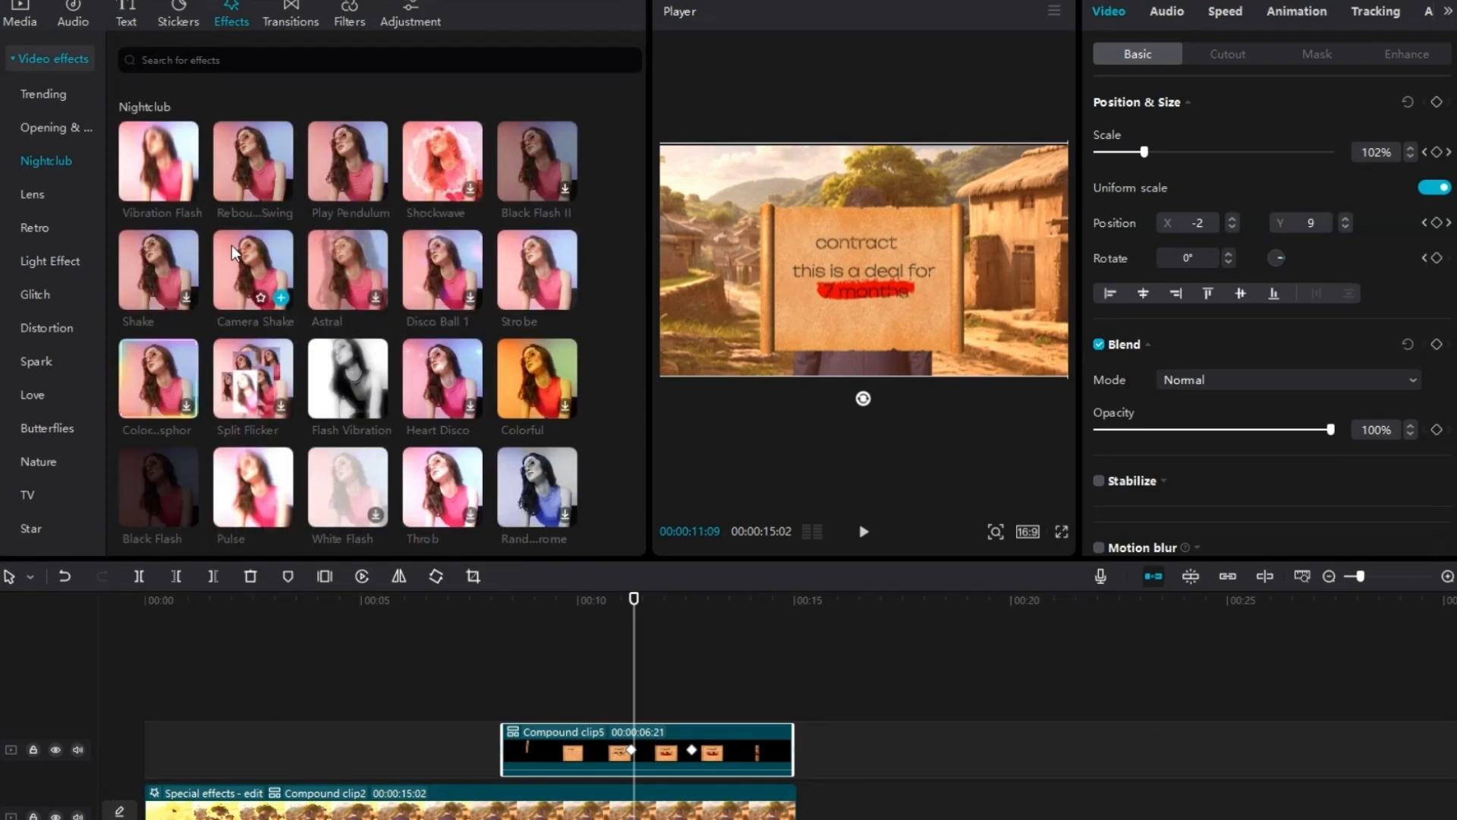
left_click_drag(157, 259, 679, 755)
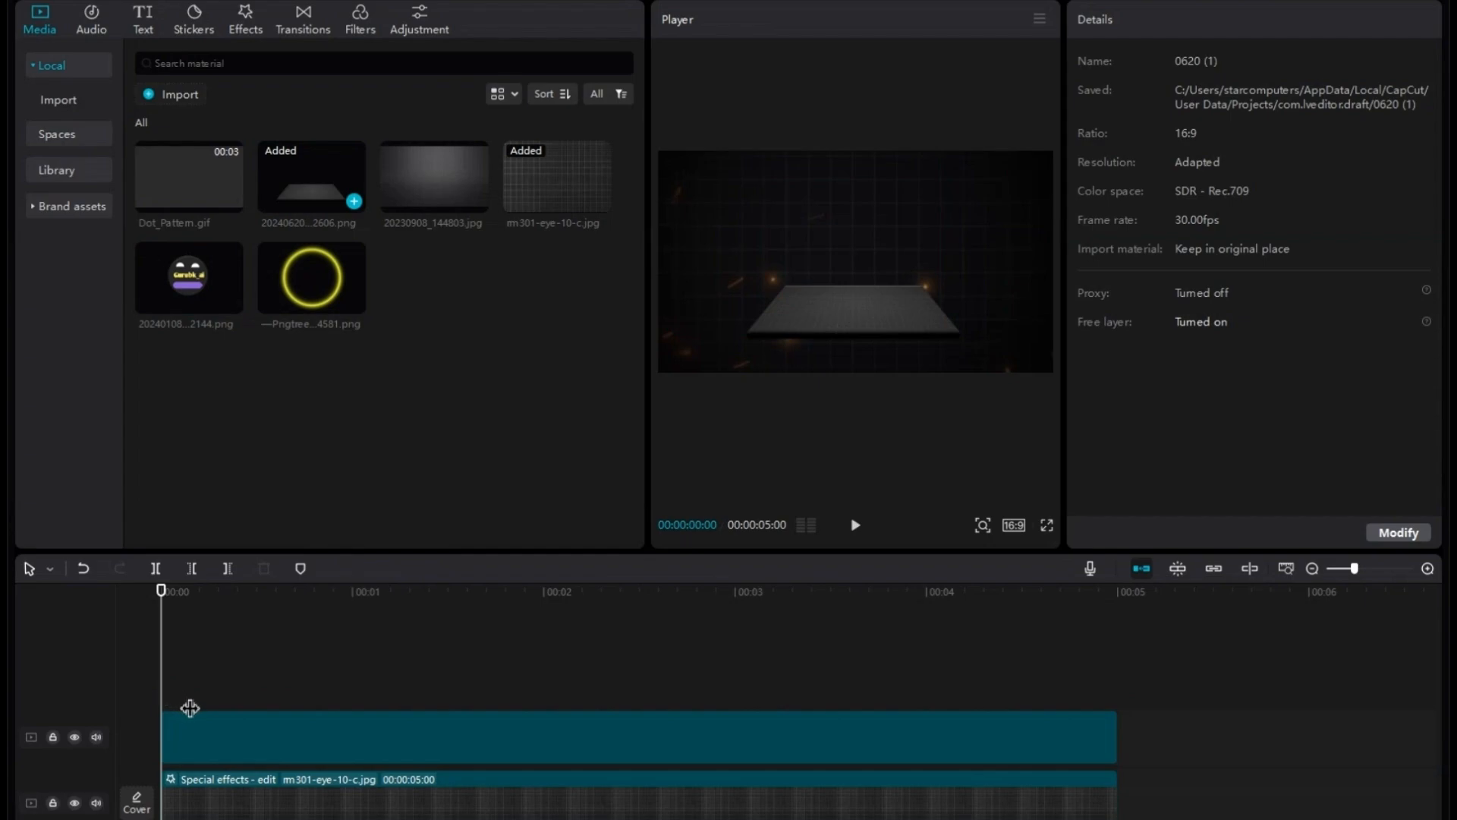
- Scale the grey platform image to 198% and position it at X 48, Y 272 to fill the lower frame
left_click(245, 727)
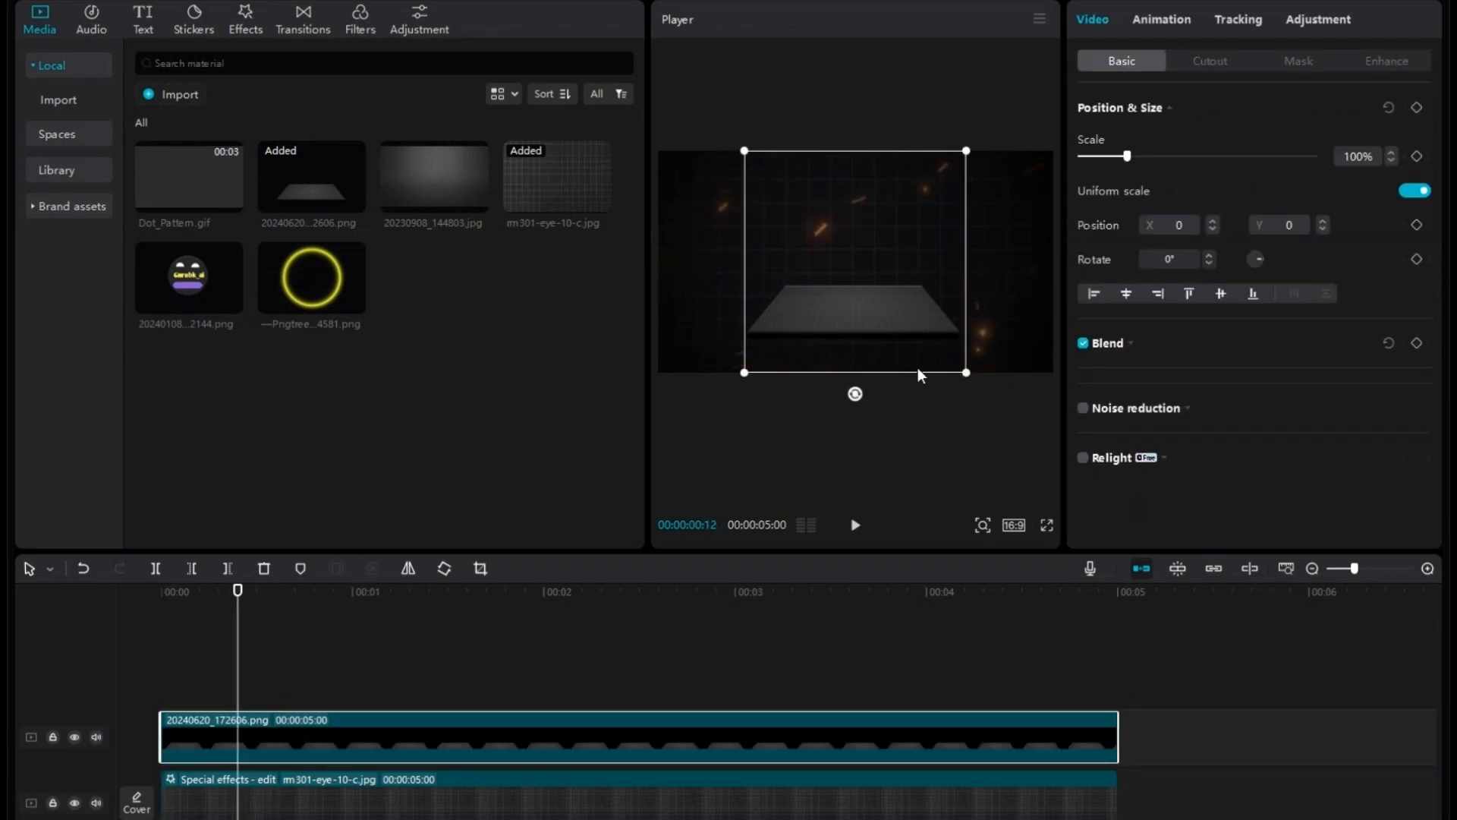
left_click(977, 377)
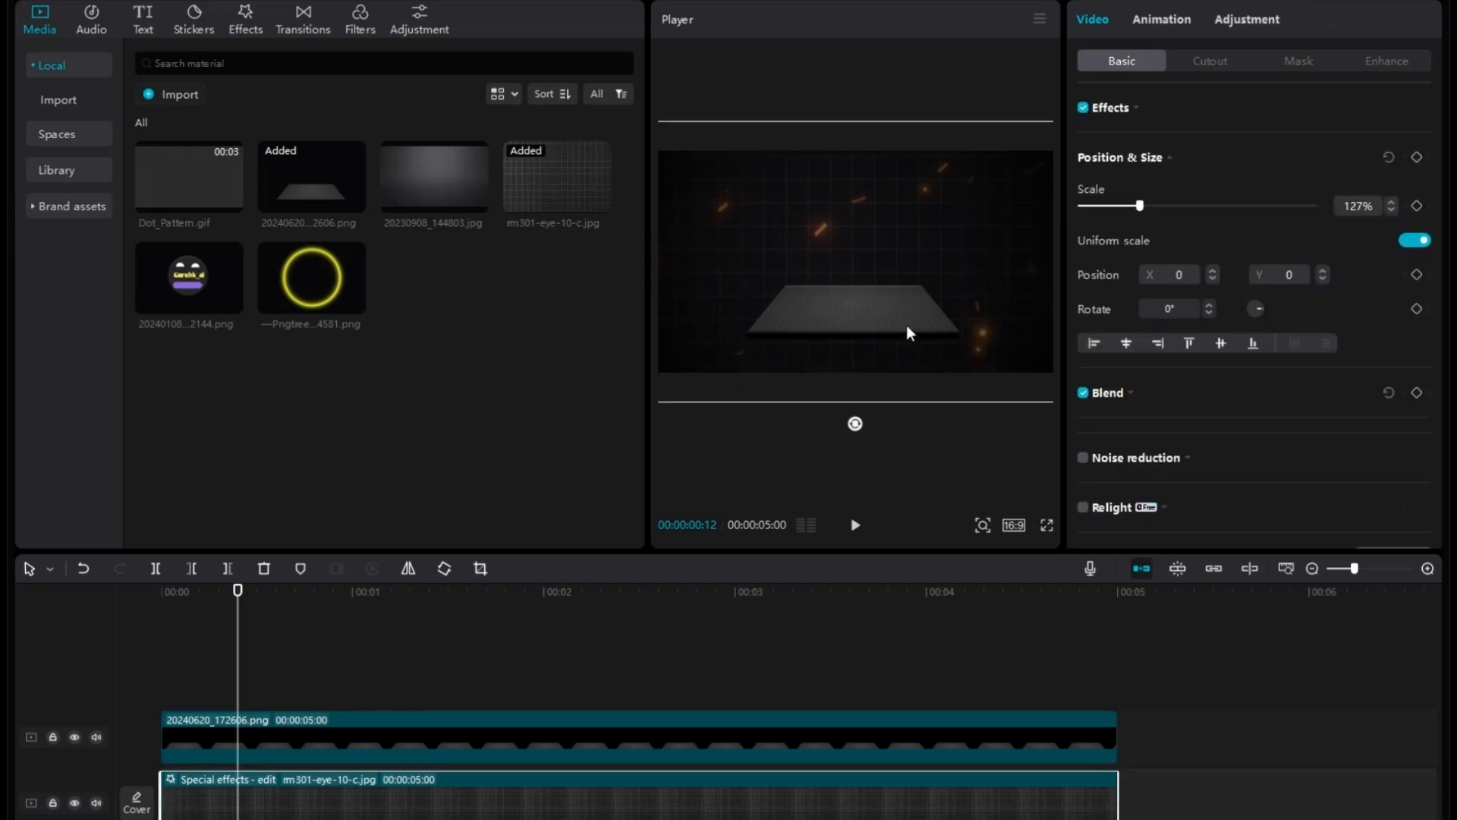
left_click_drag(906, 325, 843, 303)
left_click_drag(906, 353, 975, 422)
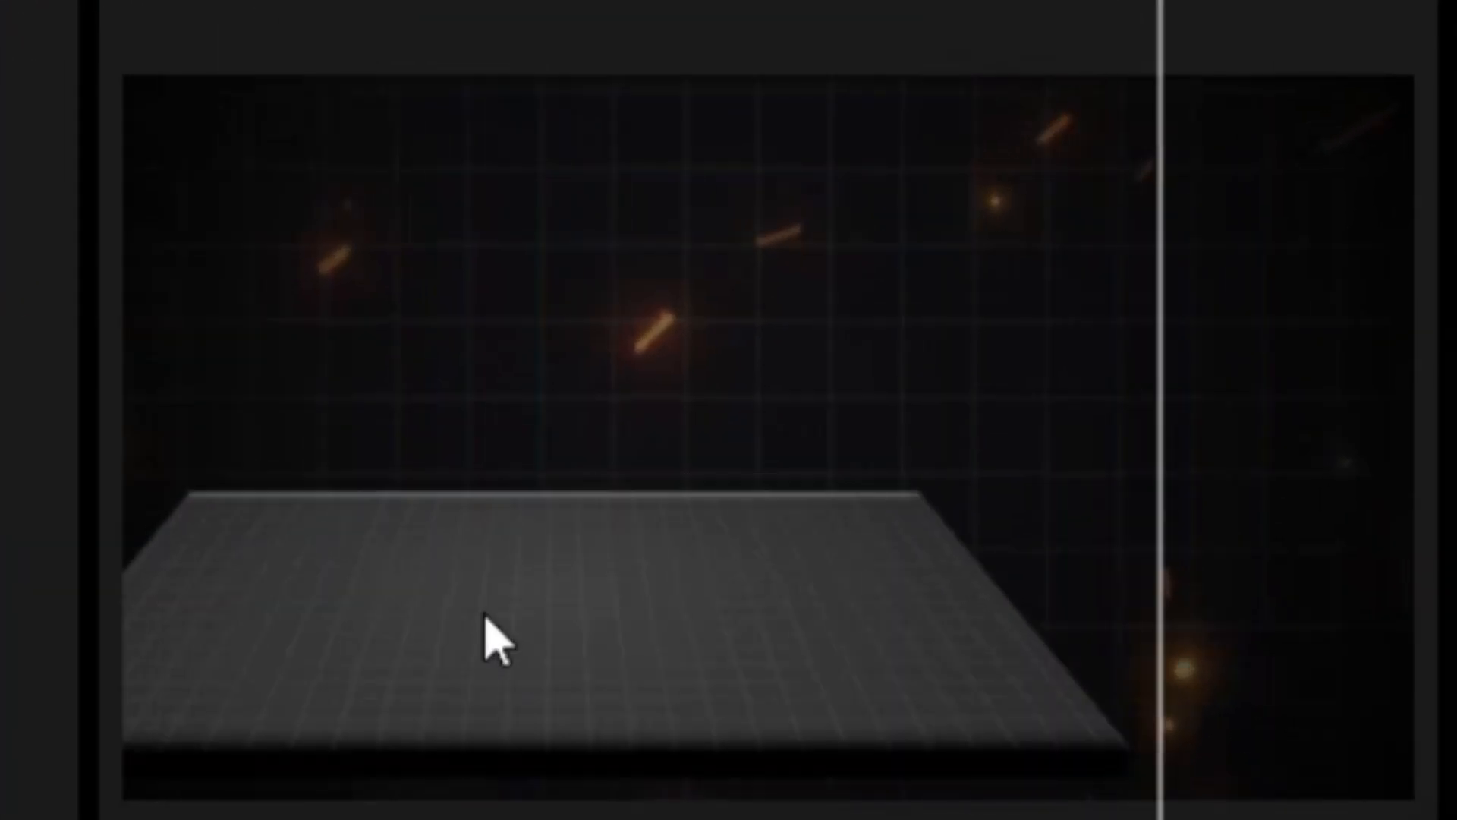
left_click_drag(486, 616, 689, 664)
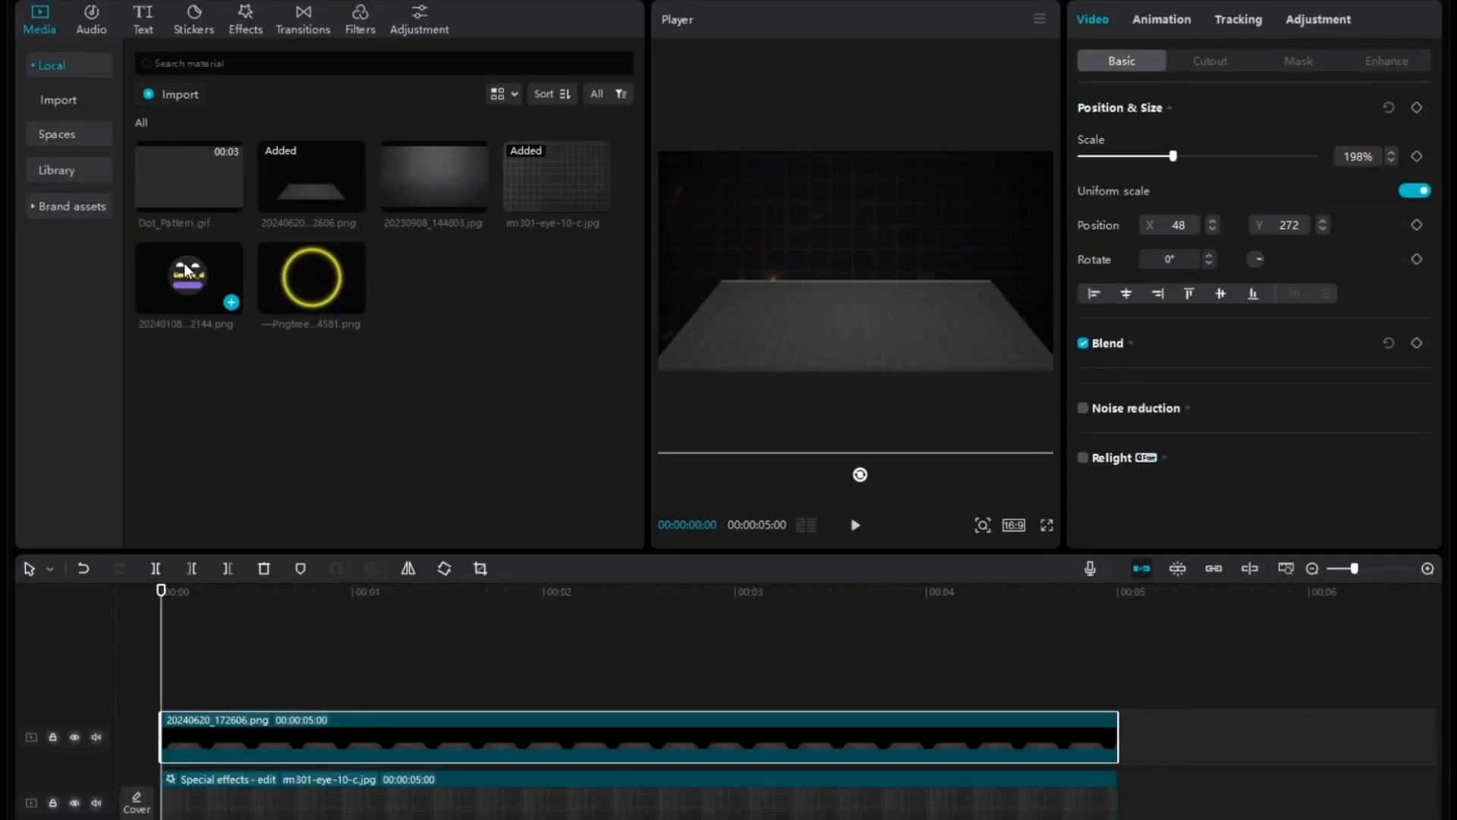
- Add the yellow neon circle and the face logo image on separate tracks above the platform, starting at 00:00:00:00
left_click_drag(185, 271, 211, 371)
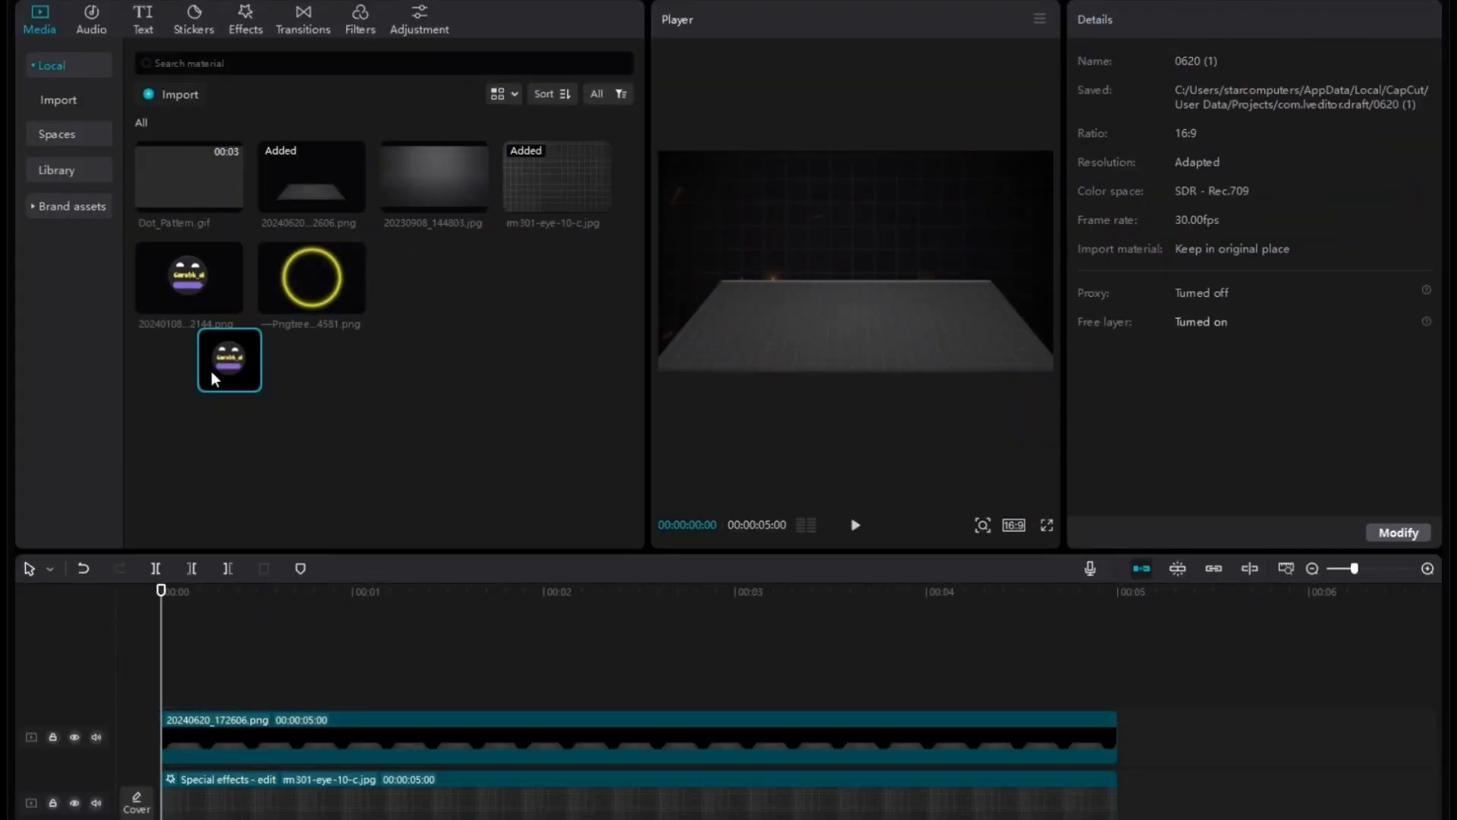
left_click_drag(326, 271, 126, 616)
left_click_drag(195, 275, 171, 637)
- Scale the face logo to 54% and fit the yellow circle around it at 42% width and 40% height, X -1026, Y -105
left_click_drag(966, 372, 868, 288)
left_click(1391, 151)
left_click(1391, 151)
left_click(1391, 151)
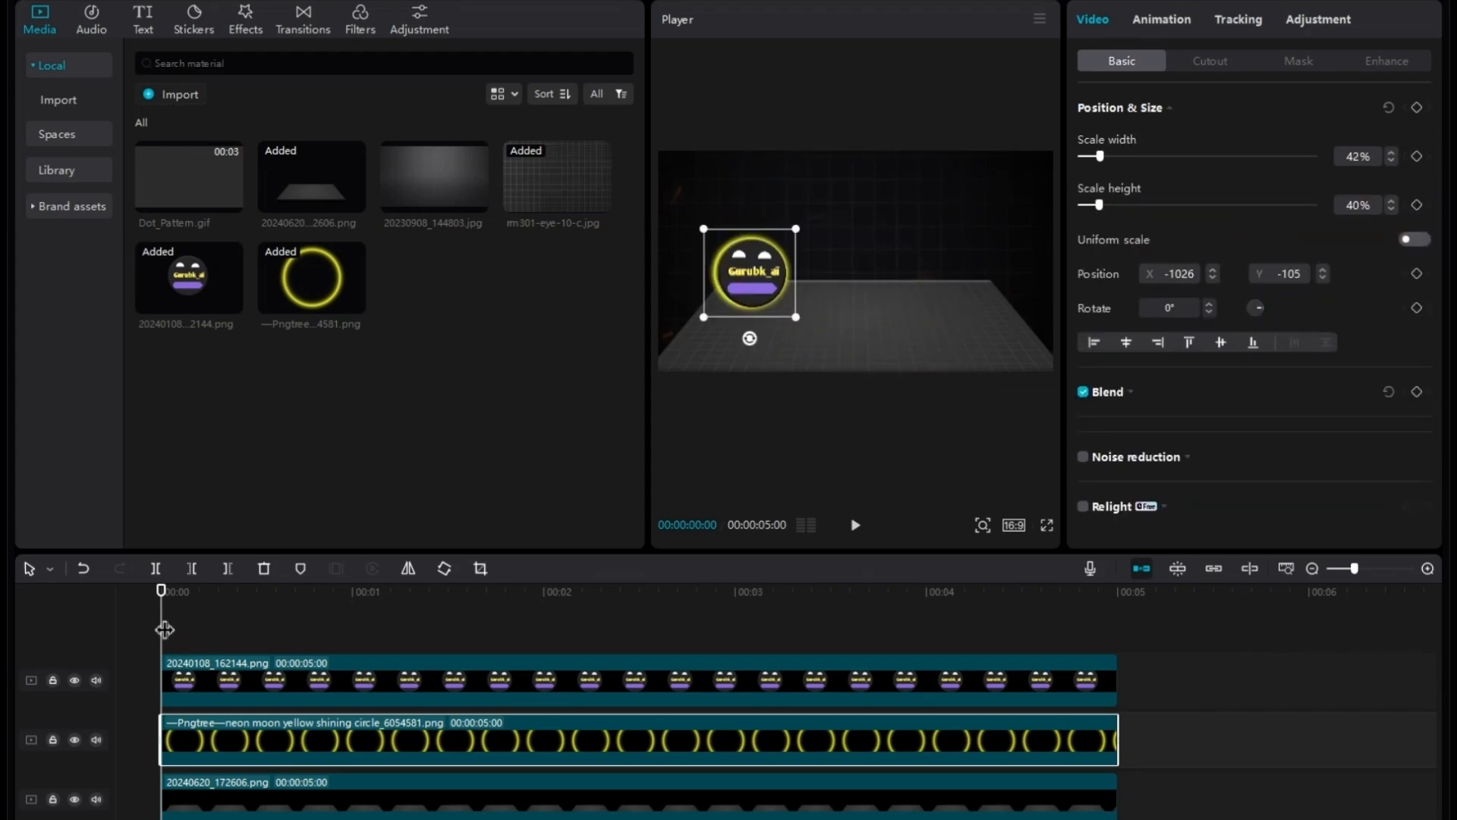
left_click_drag(163, 626, 137, 641)
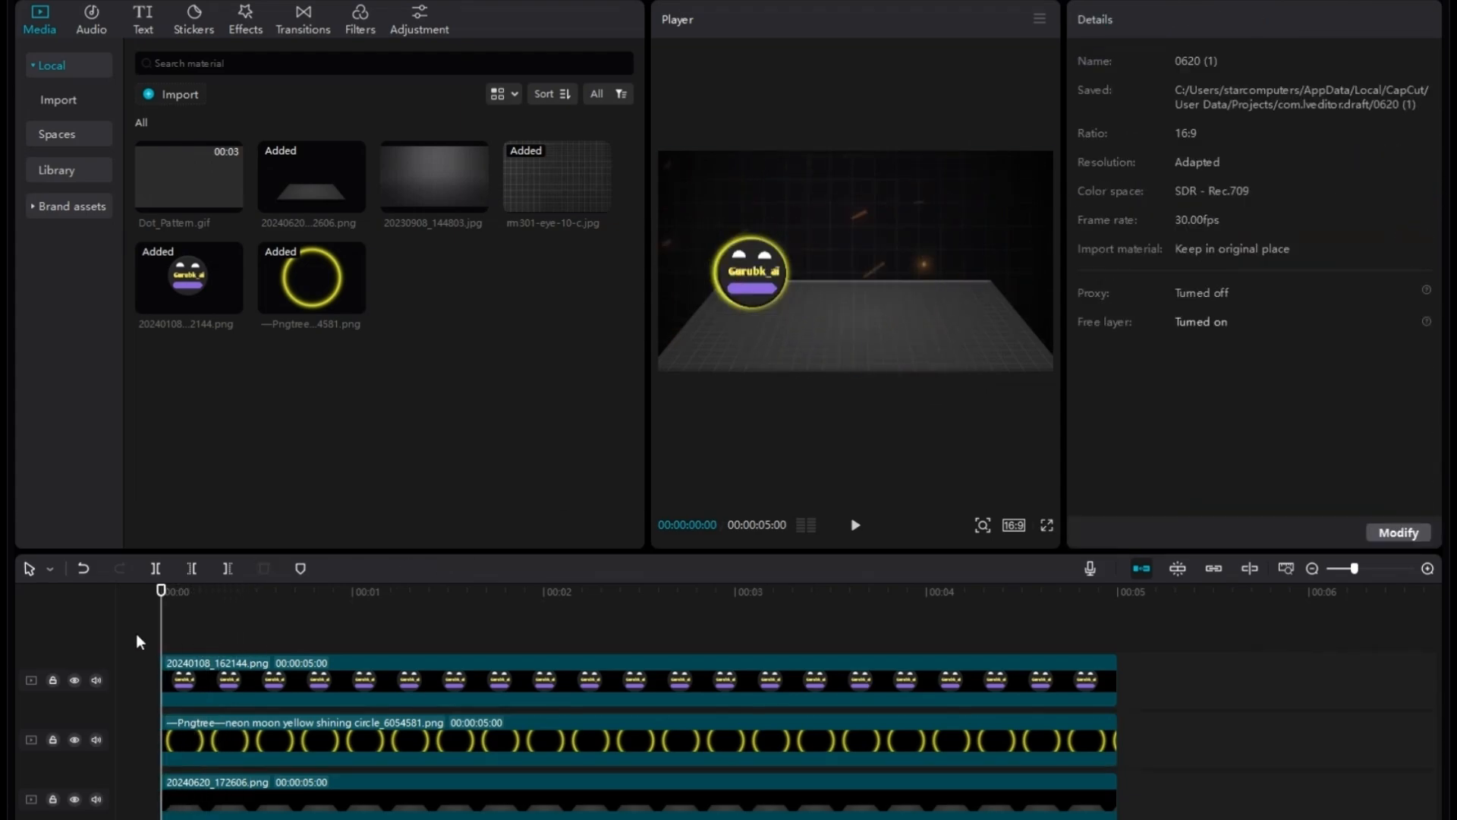
- Combine the face logo and the yellow circle clips into a compound clip
left_click(287, 668)
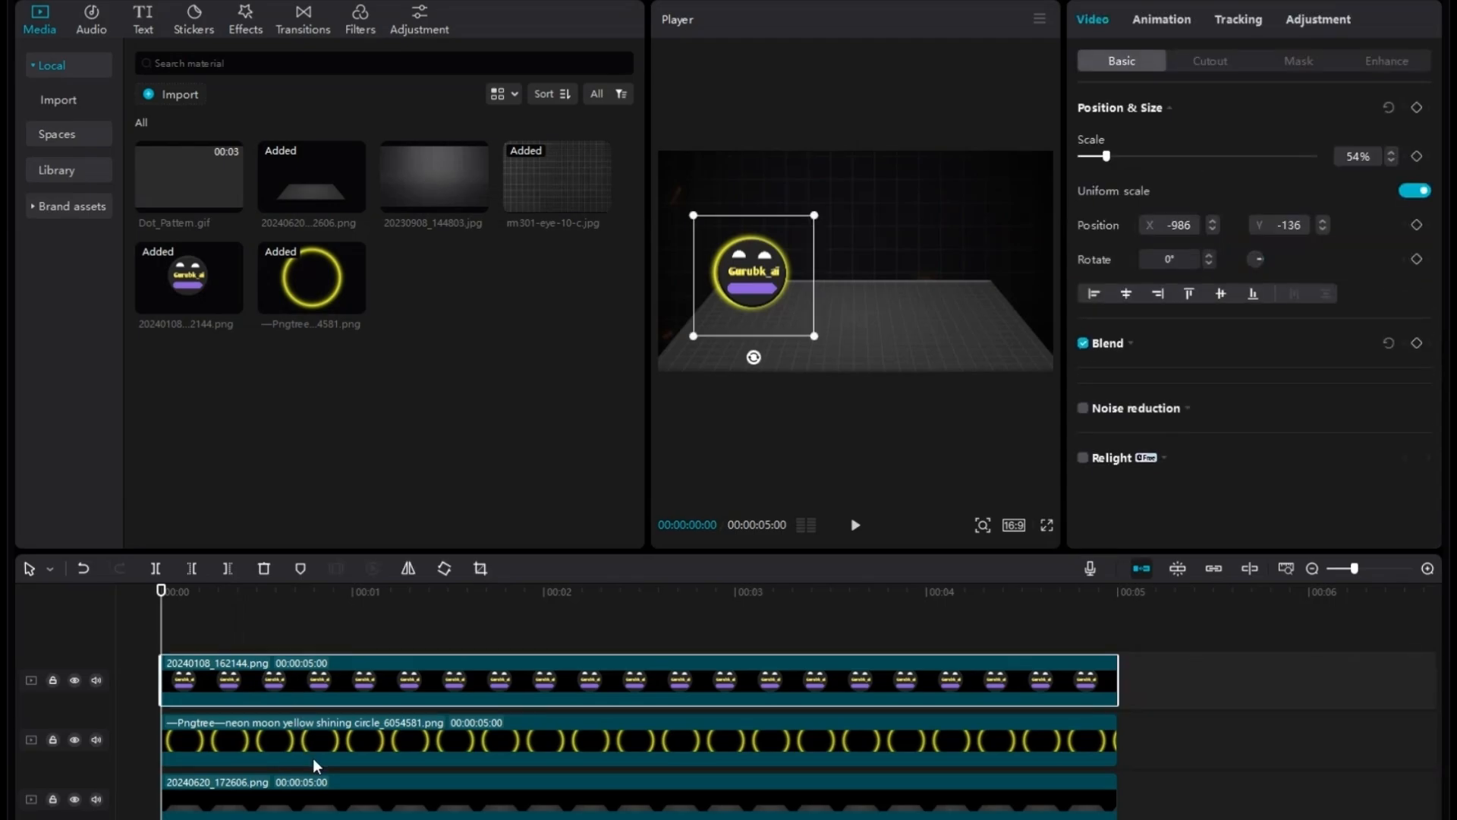
left_click(315, 739, "ctrl")
right_click(316, 739)
left_click(371, 757)
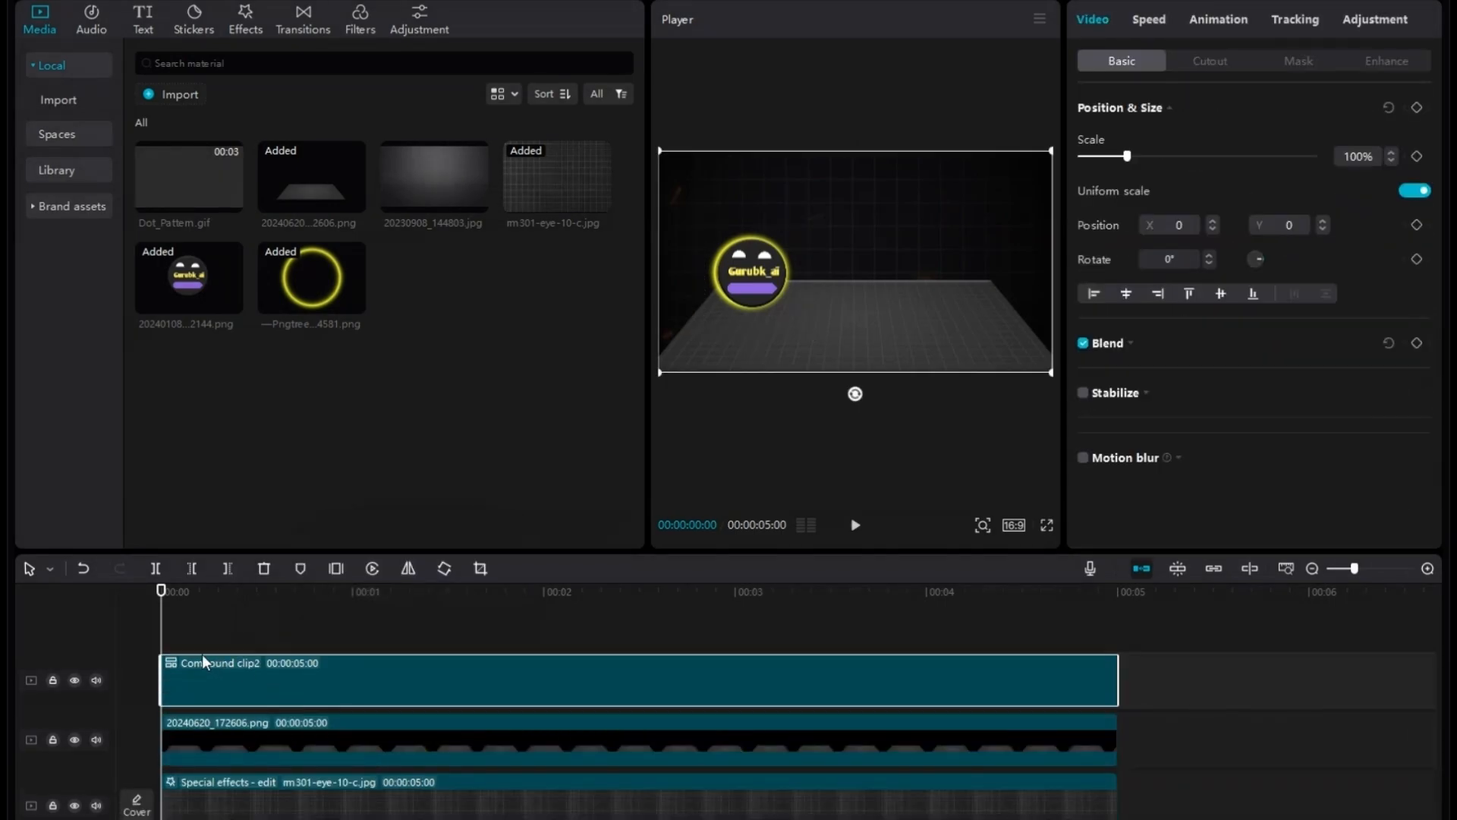
- Try scaling the logo compound clip to 68% at X 620, Y -101, and split it back into separate clips
left_click_drag(777, 291, 734, 291)
left_click_drag(1009, 372, 896, 309)
left_click_drag(799, 270, 880, 291)
left_click_drag(978, 334, 1050, 378)
left_click_drag(811, 260, 861, 244)
left_click_drag(785, 180, 810, 206)
left_click_drag(932, 272, 907, 270)
right_click(365, 683)
left_click(435, 706)
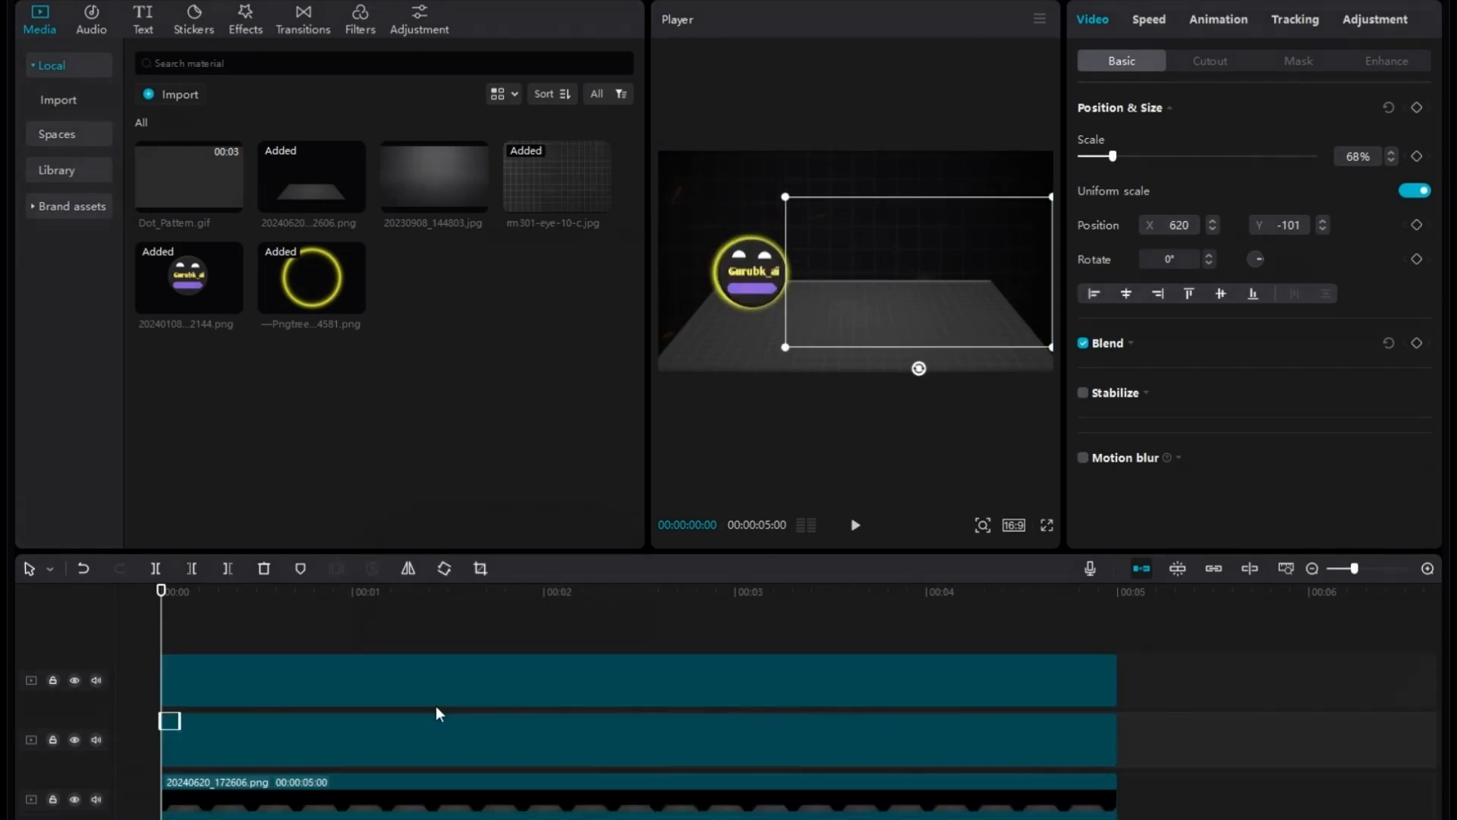
- Apply a Horizontal mask to the yellow circle, rotate it to 270°, and keyframe the mask at 00:00:00:00
left_click(359, 723)
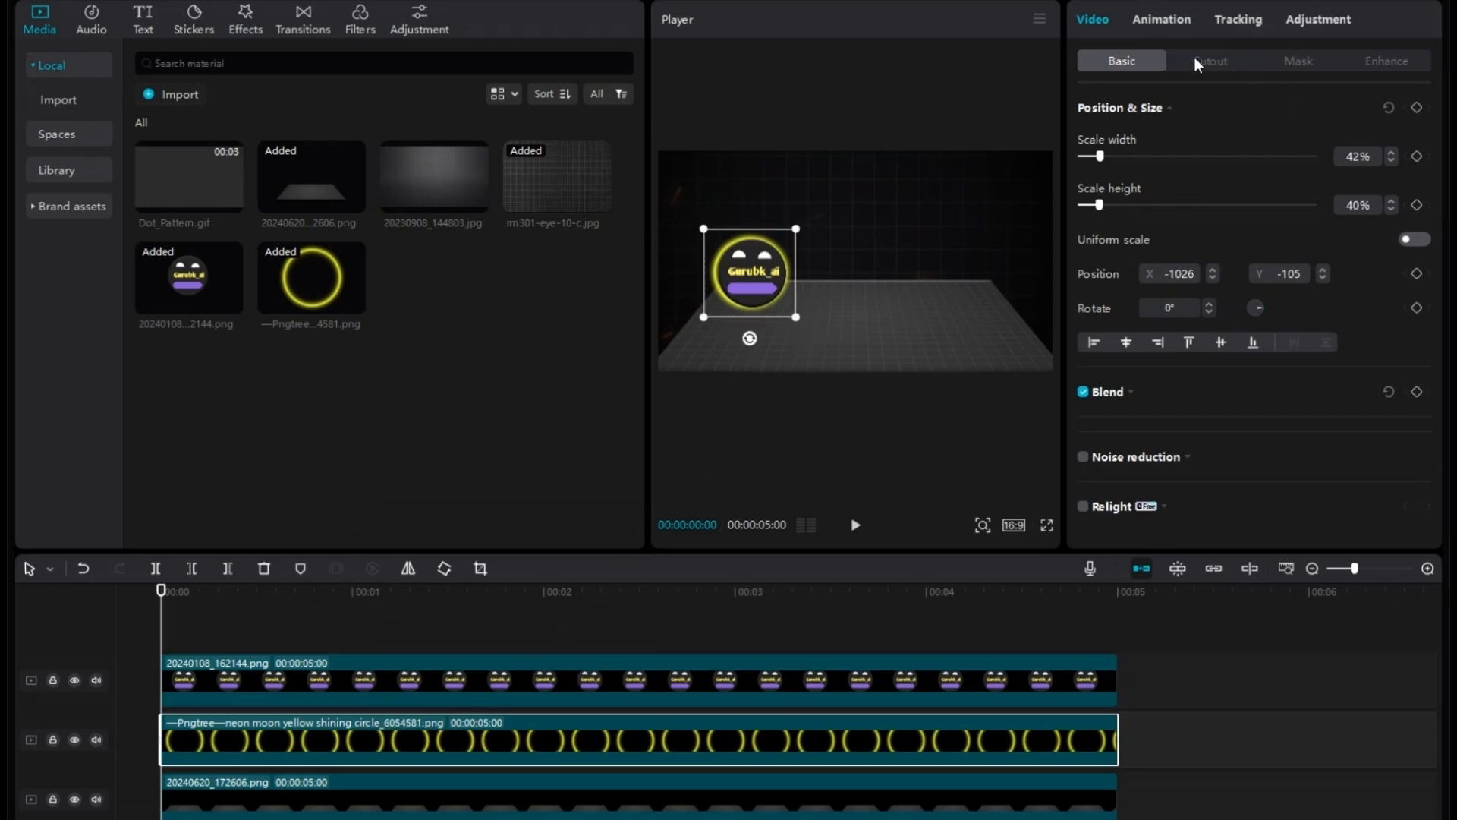
left_click(1296, 61)
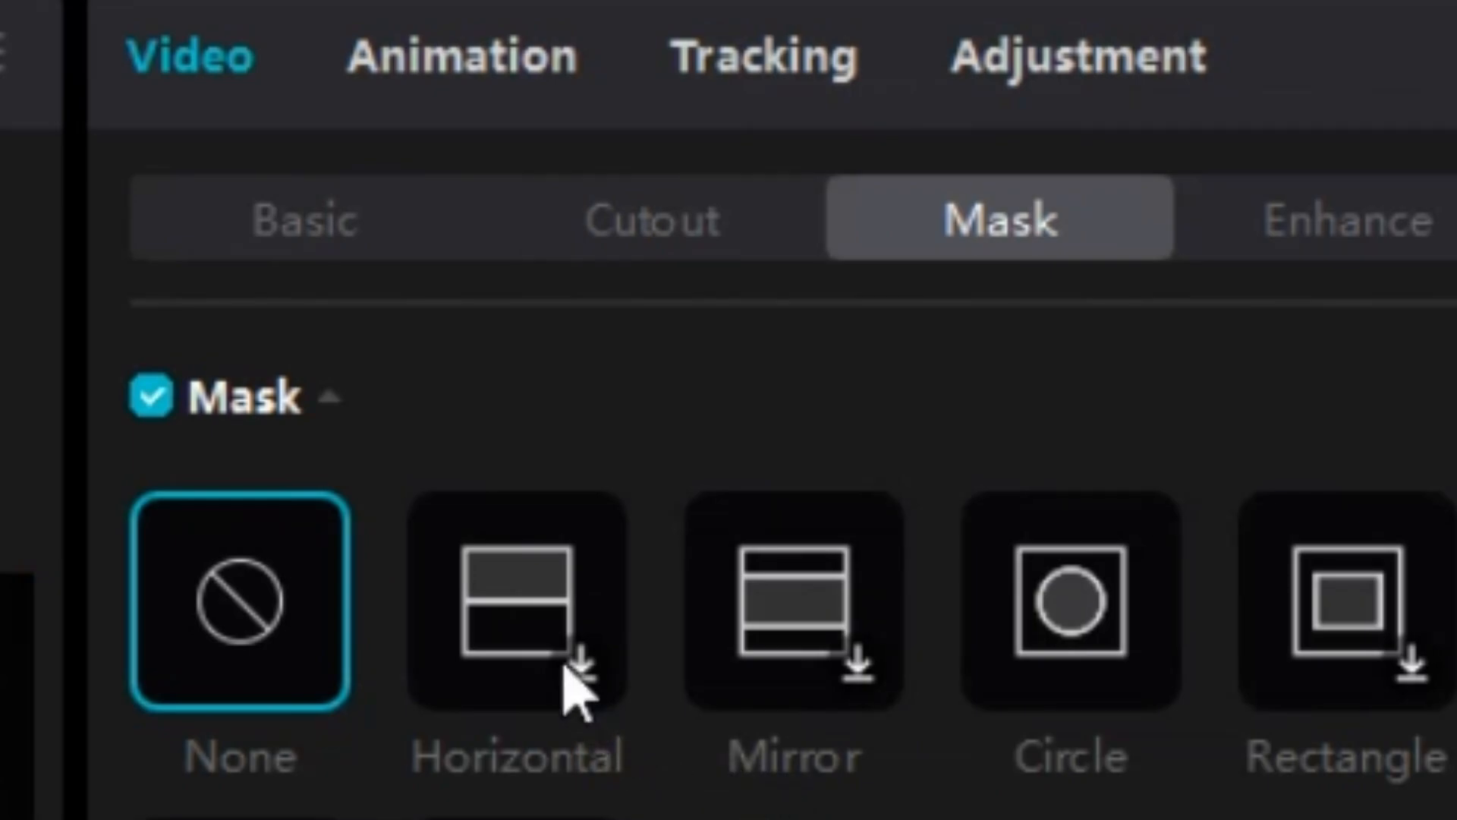
left_click(524, 632)
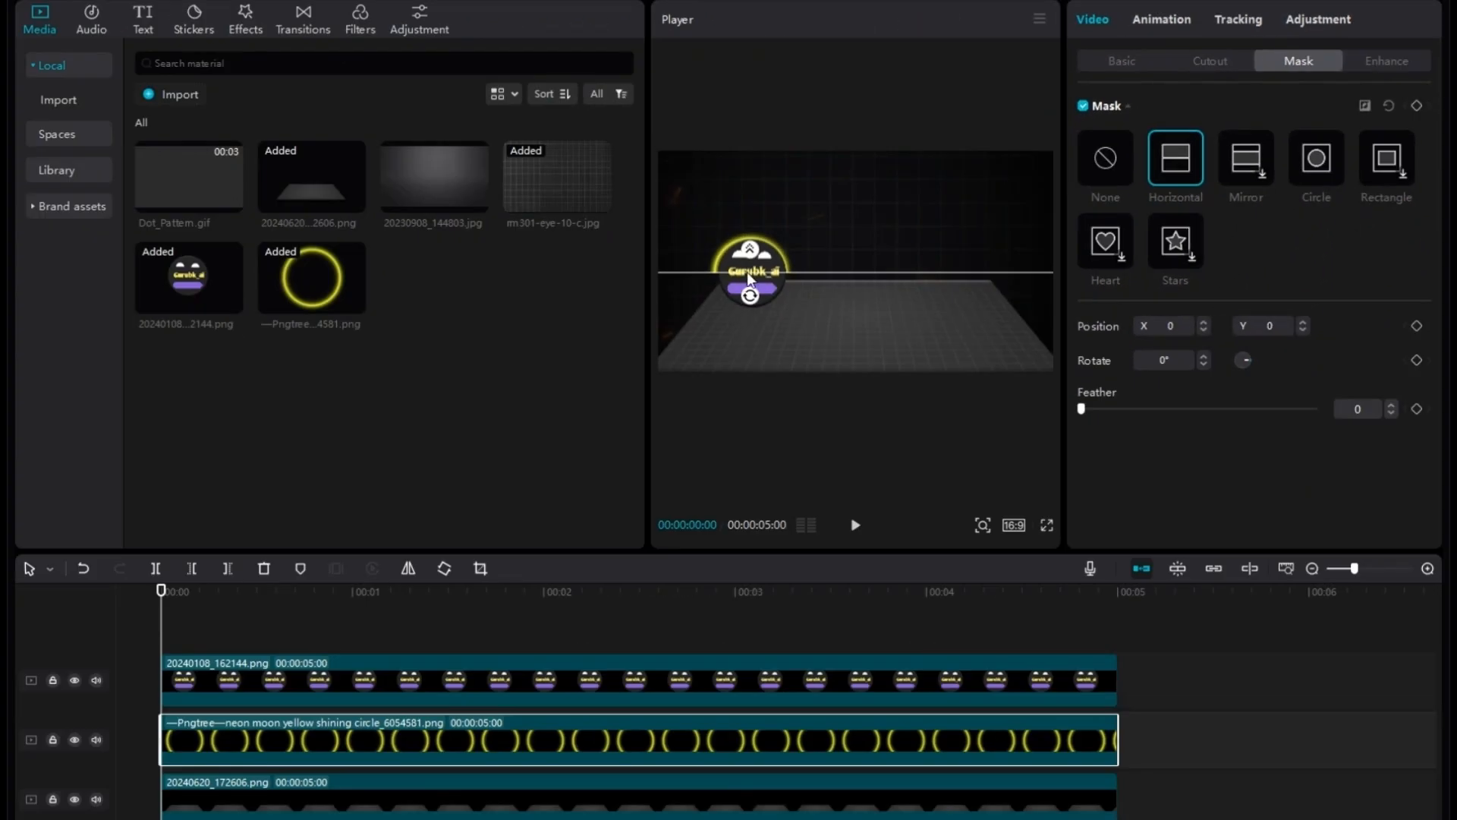
left_click_drag(754, 296, 820, 266)
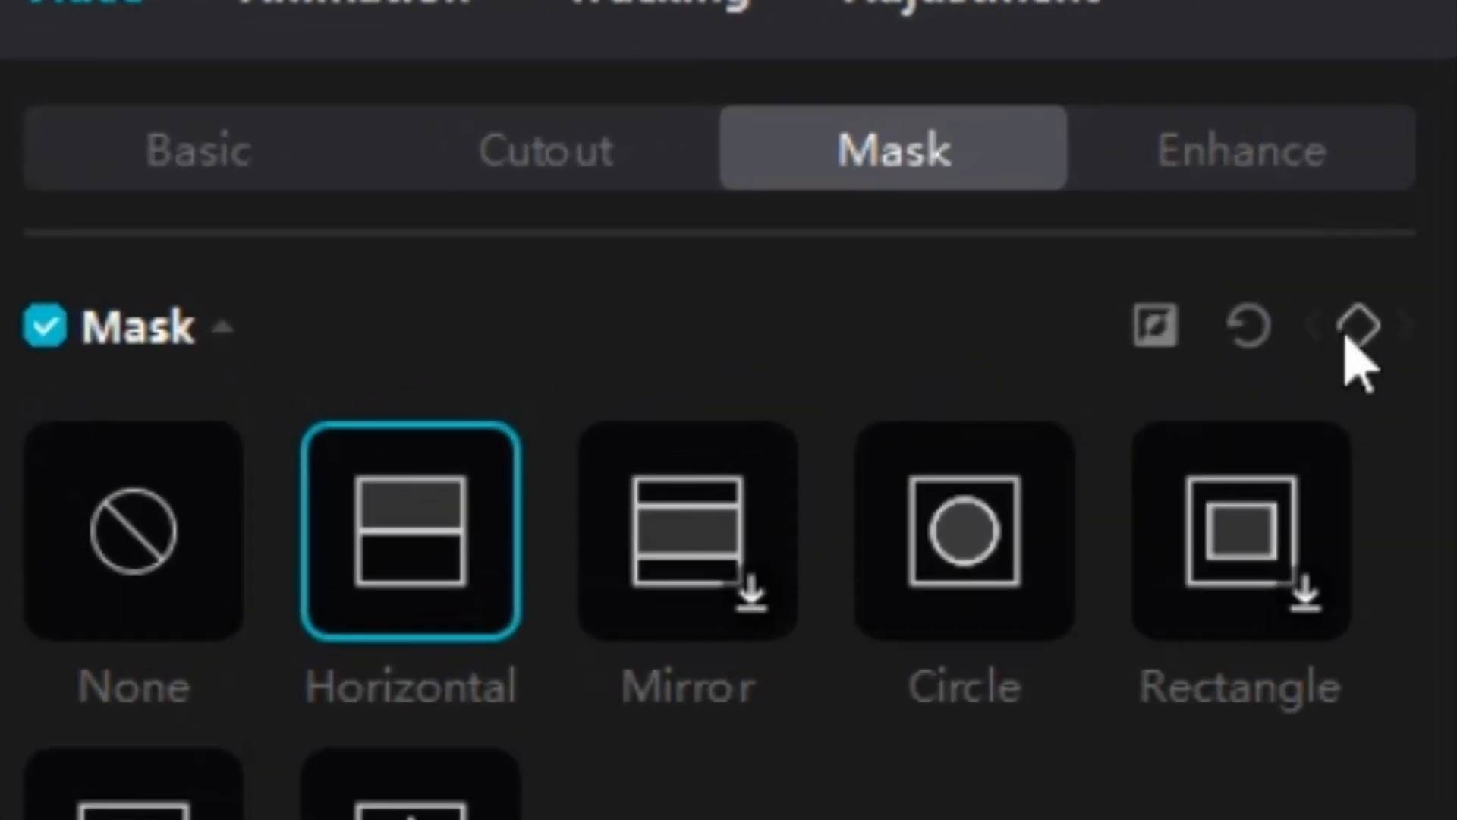
left_click(1377, 311)
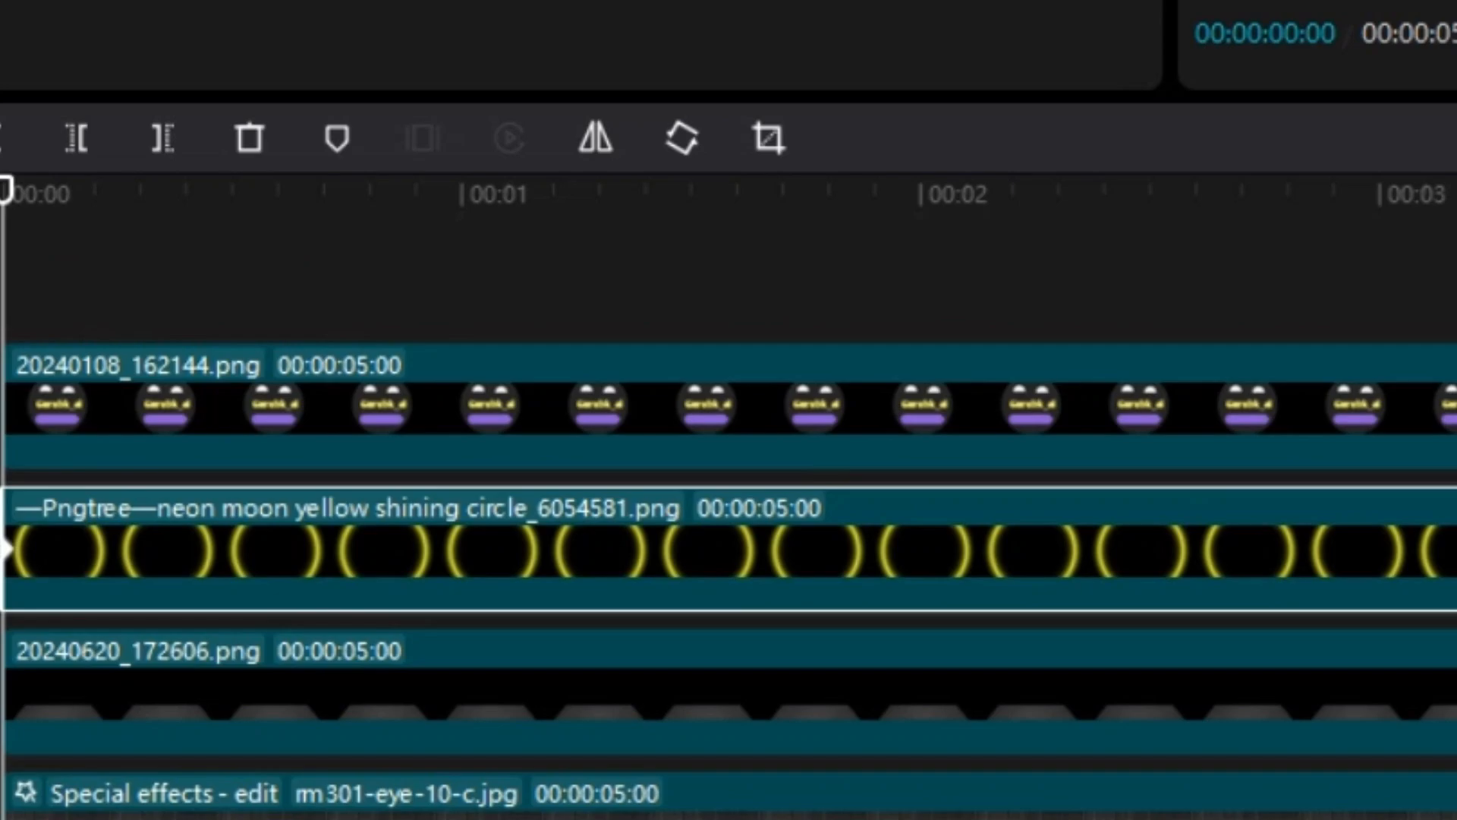
- Move the yellow circle's mask to X 1500, Y -235 at 00:00:00:07 to reveal the whole ring, and play the animation
key("Right")
key("Right")
key("Right")
key("Right")
key("Right")
key("Right")
key("Right")
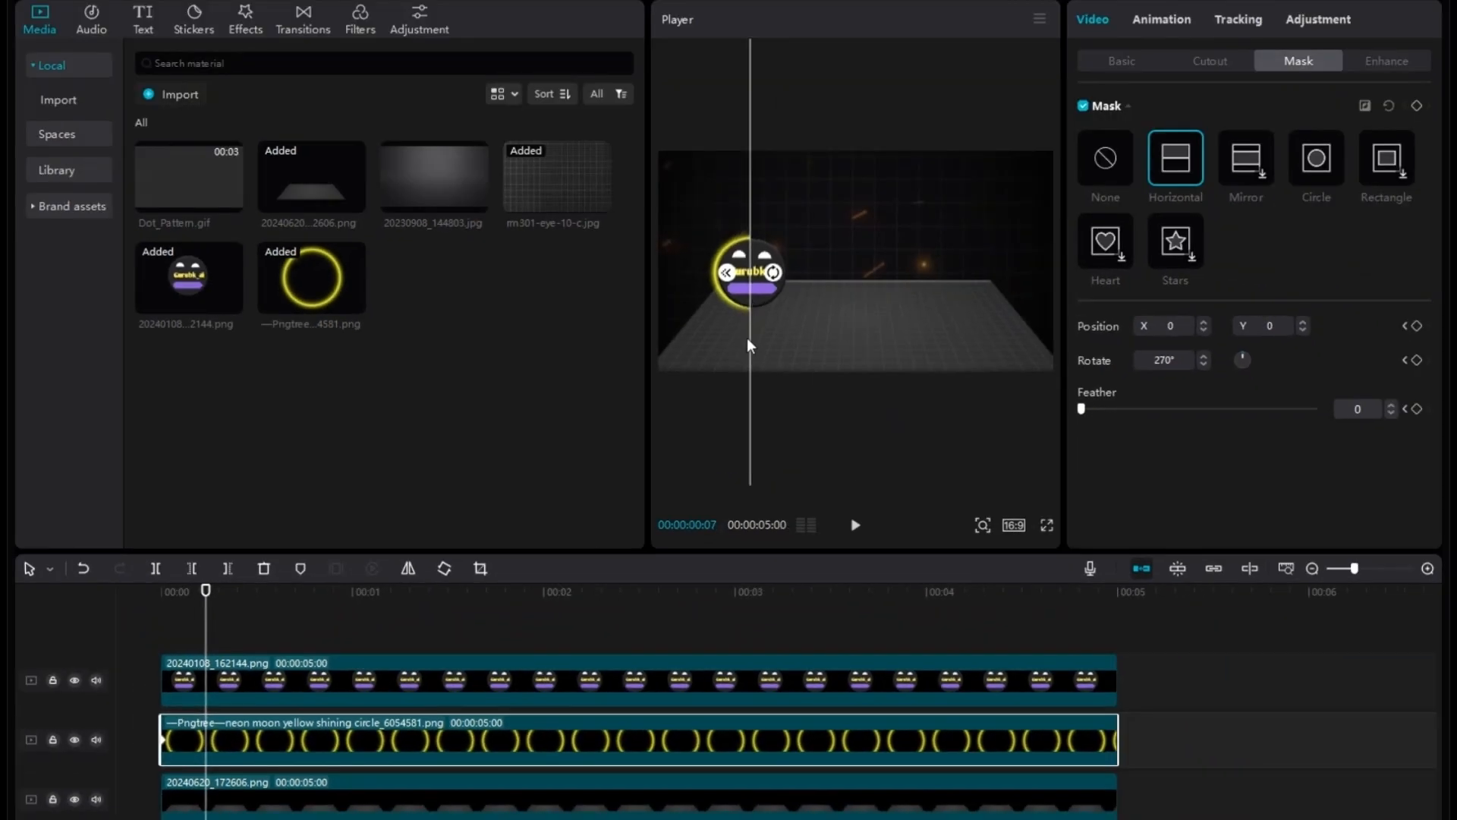
left_click_drag(747, 339, 798, 345)
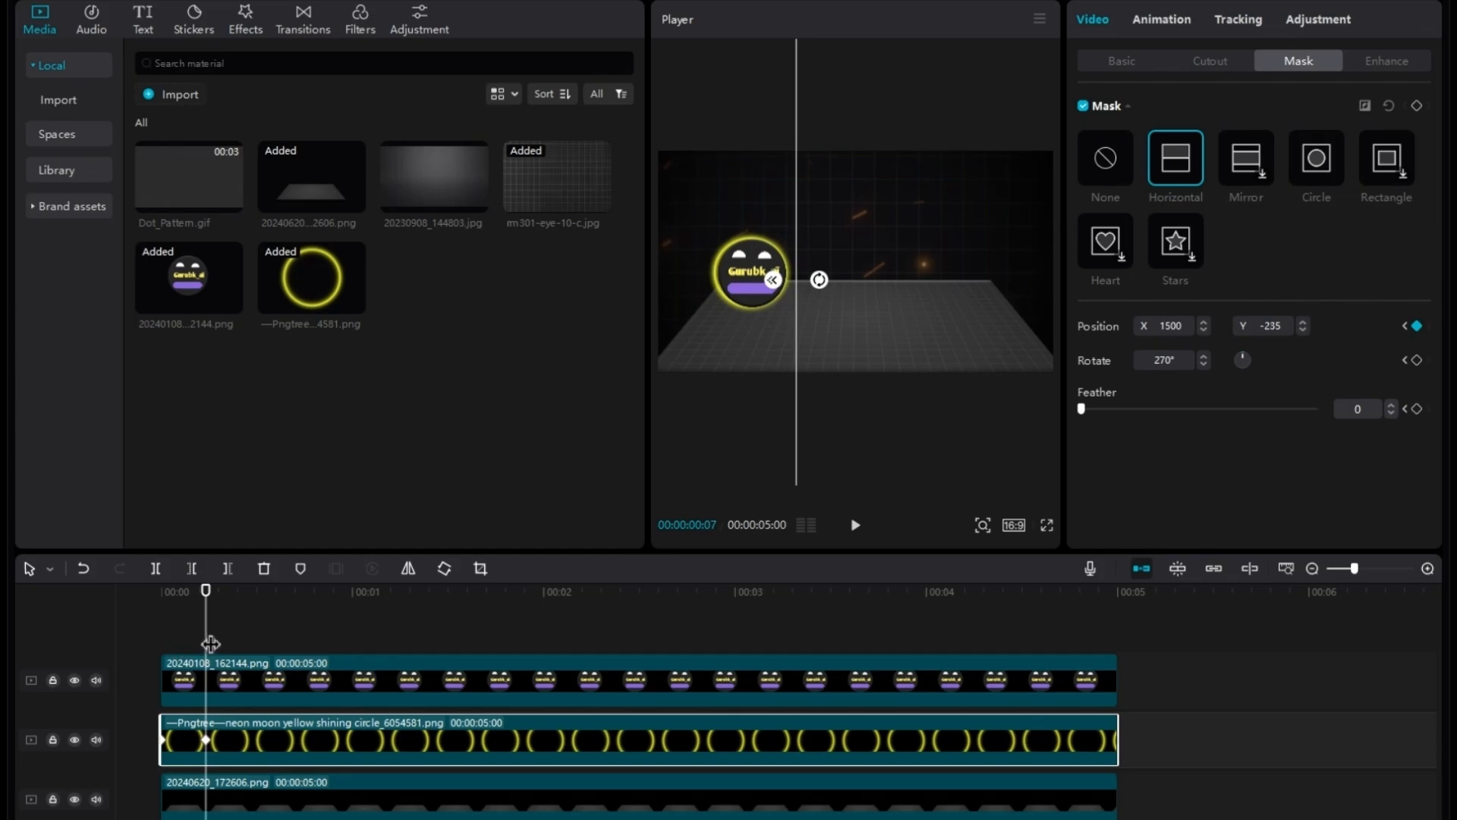
left_click_drag(210, 643, 83, 629)
key("space")
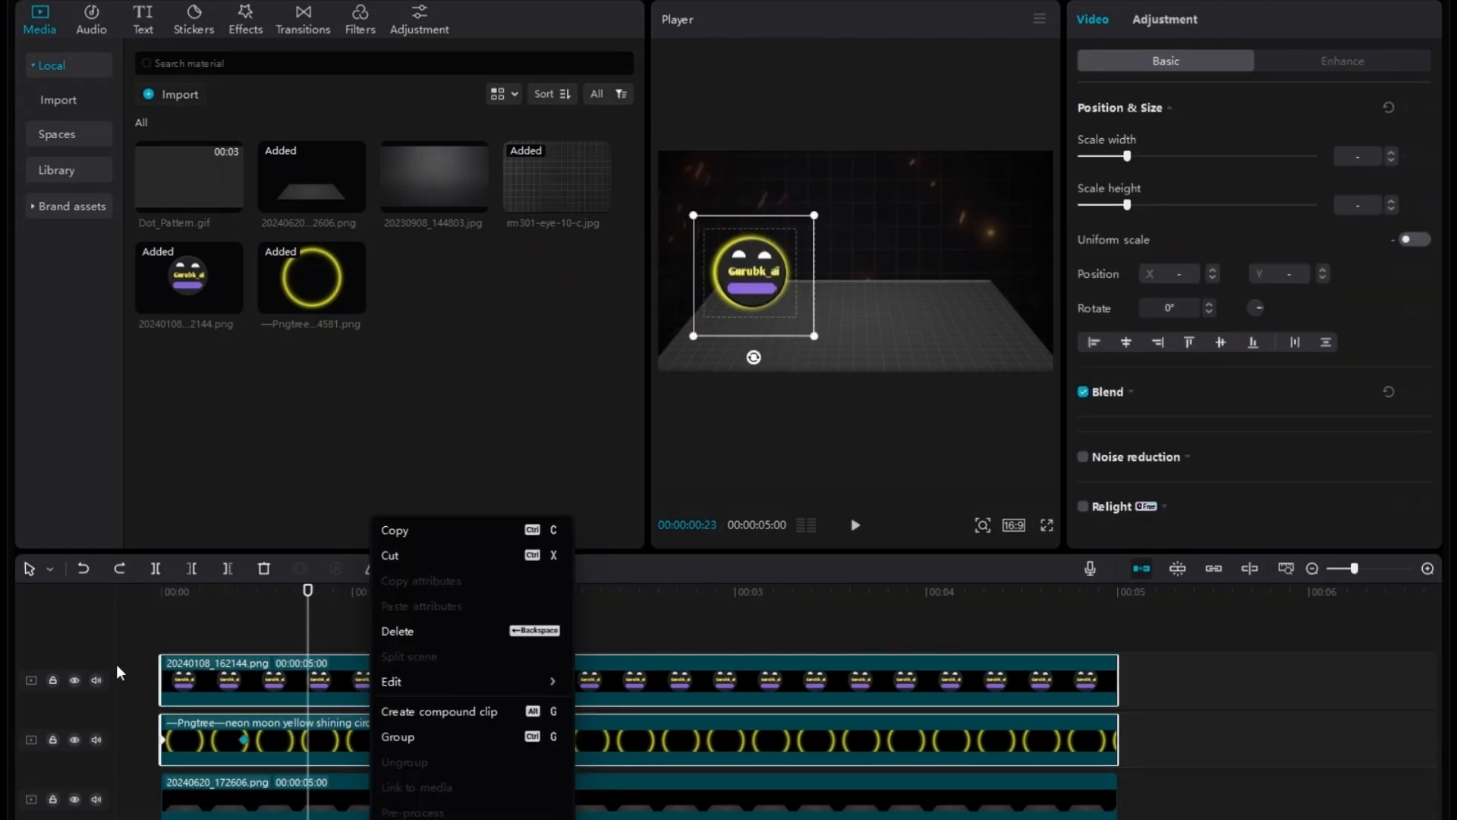
- Combine the face logo and the masked yellow circle into a compound clip and play it back
left_click(437, 713)
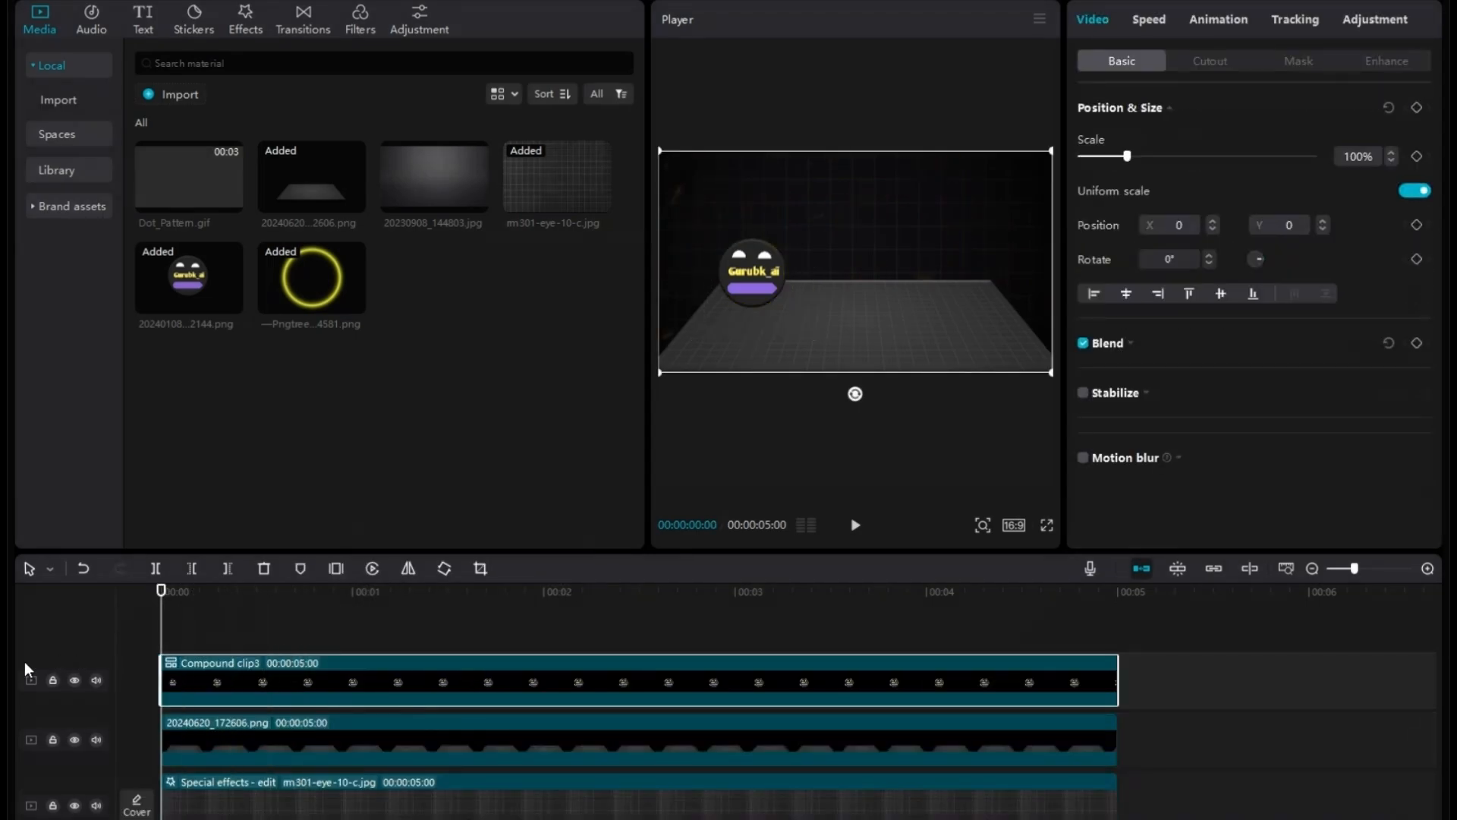
key("space")
key("space")
- Scale the logo compound clip to 74%, position it at X 776, Y -132 over the platform's centre, and preview it
left_click_drag(778, 289, 873, 290)
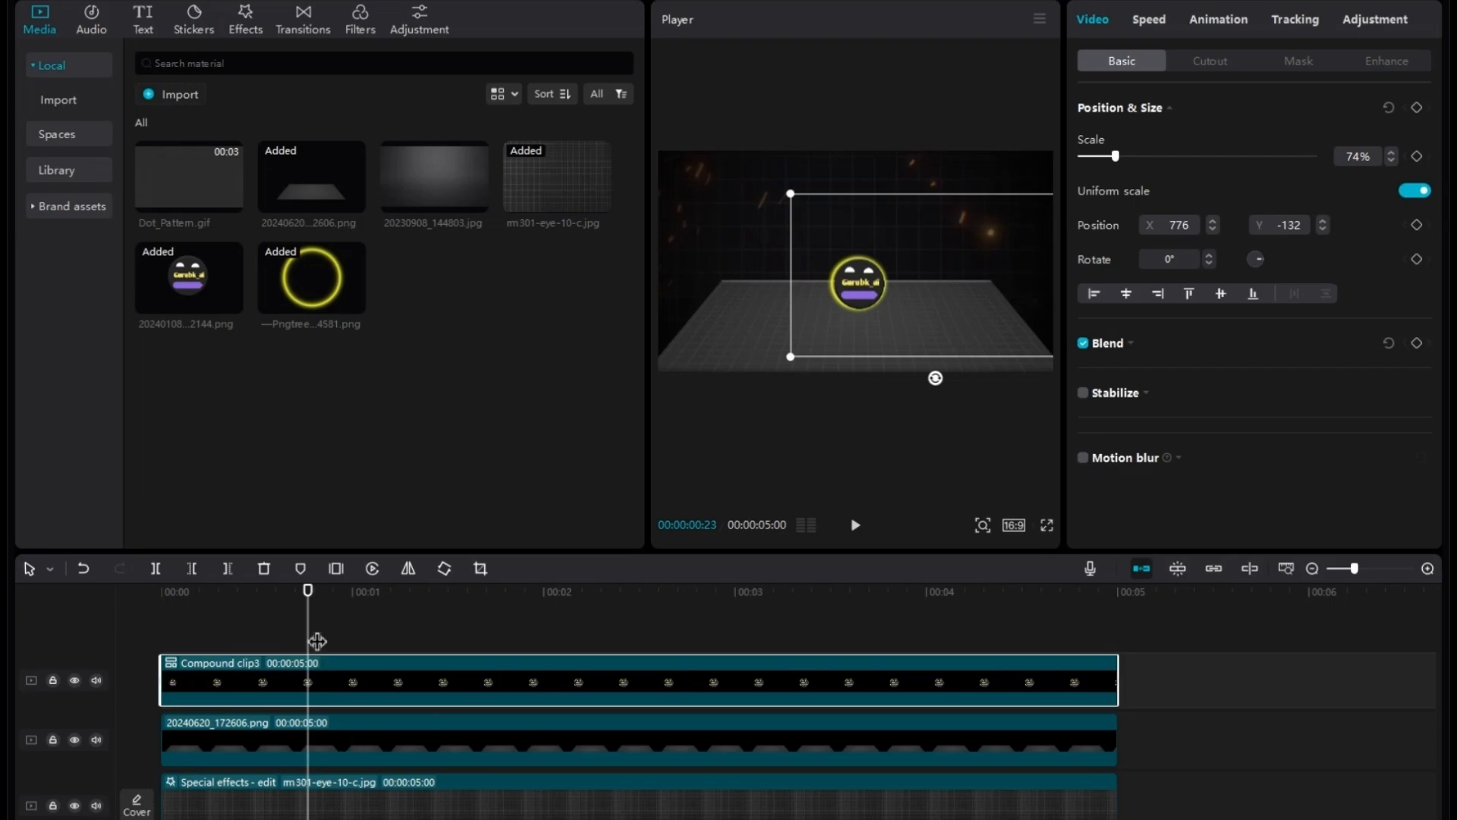
left_click_drag(317, 640, 7, 617)
key("space")
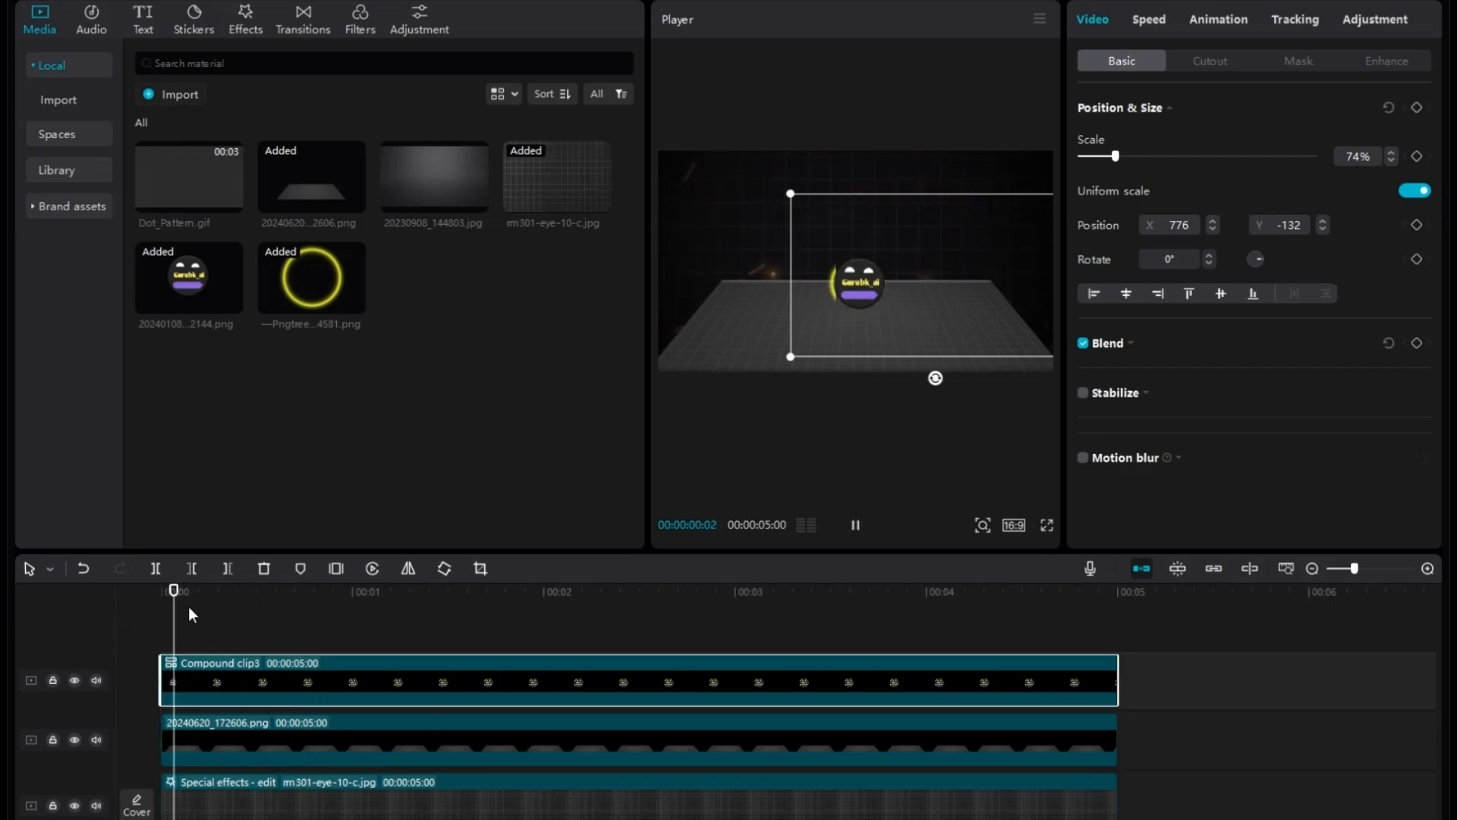
key("space")
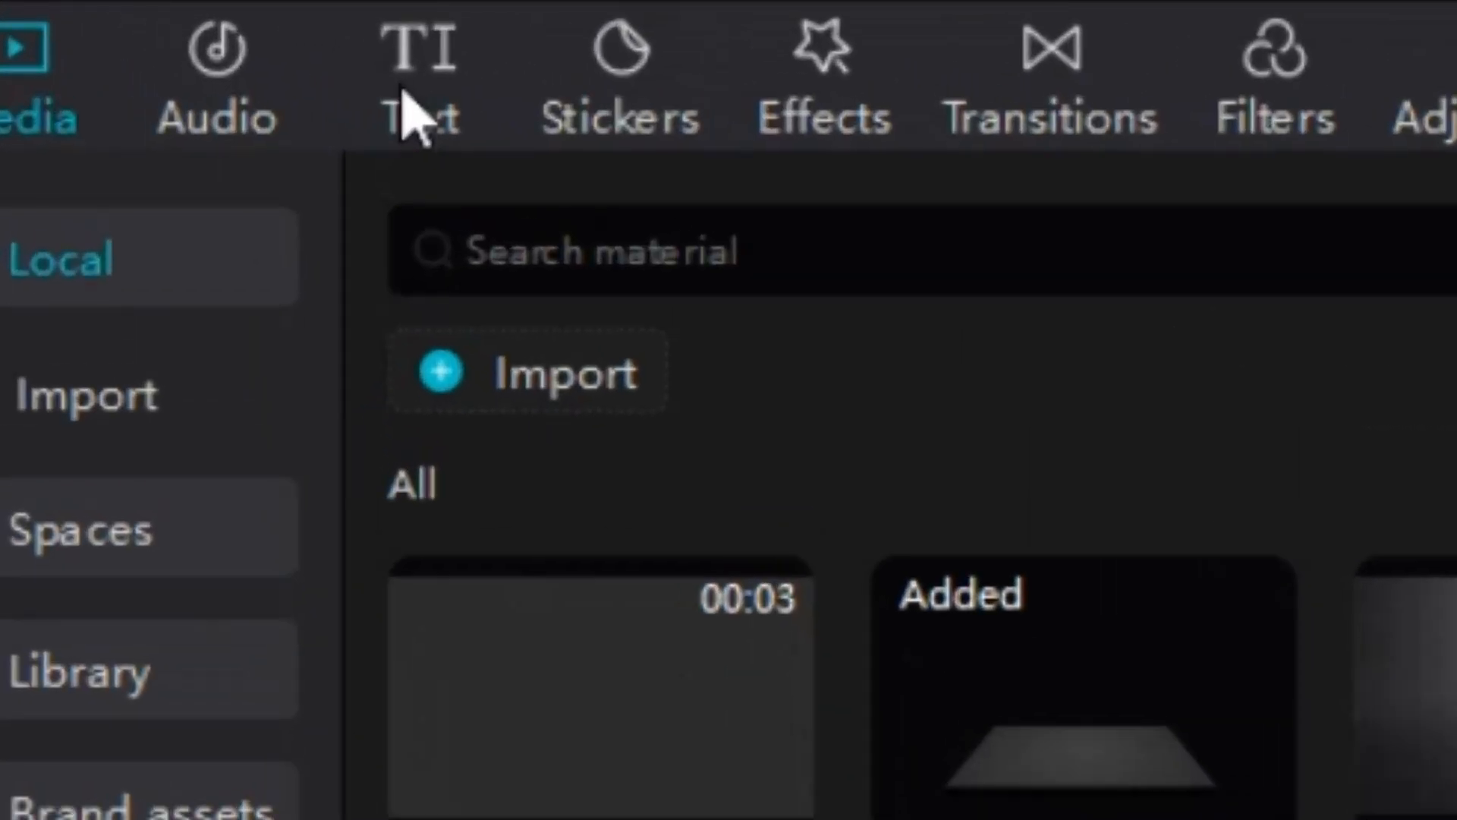
- Add a default text clip on a track above the logo compound clip, starting at about 00:00:00:19
left_click(143, 23)
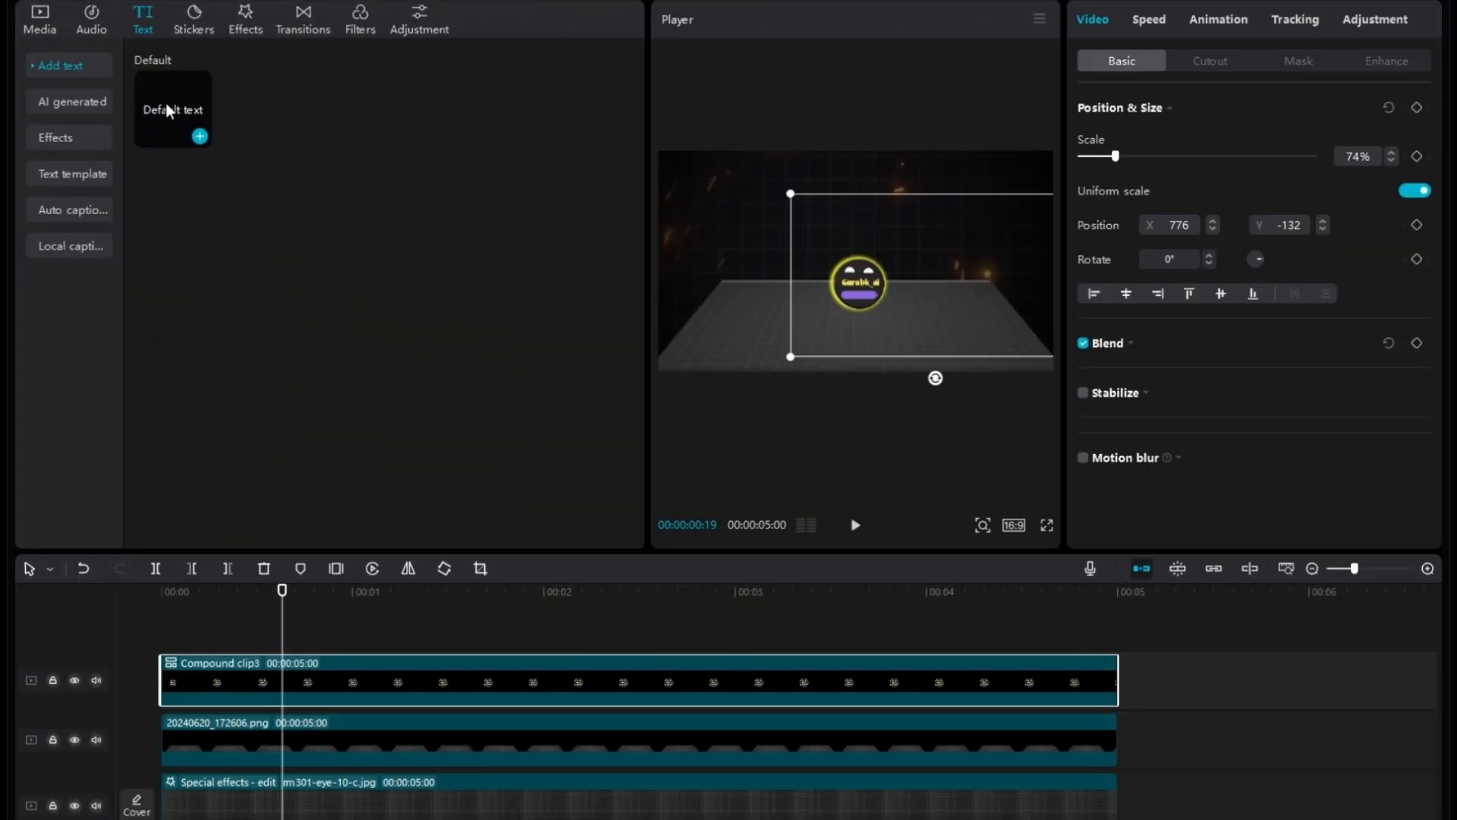
left_click_drag(165, 110, 264, 582)
left_click_drag(292, 648, 293, 650)
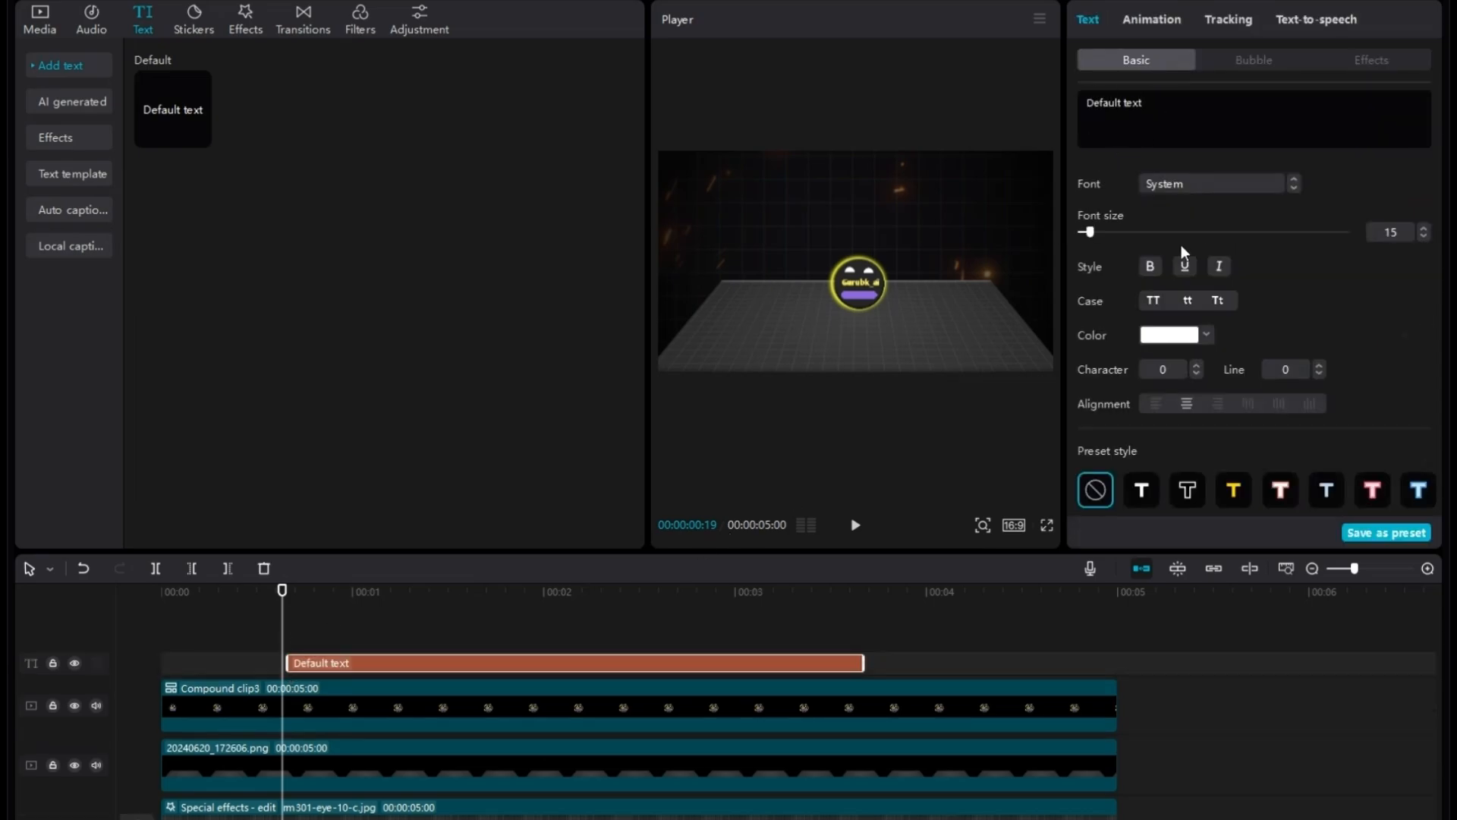
- Change the default text's colour to yellow
left_click(1205, 336)
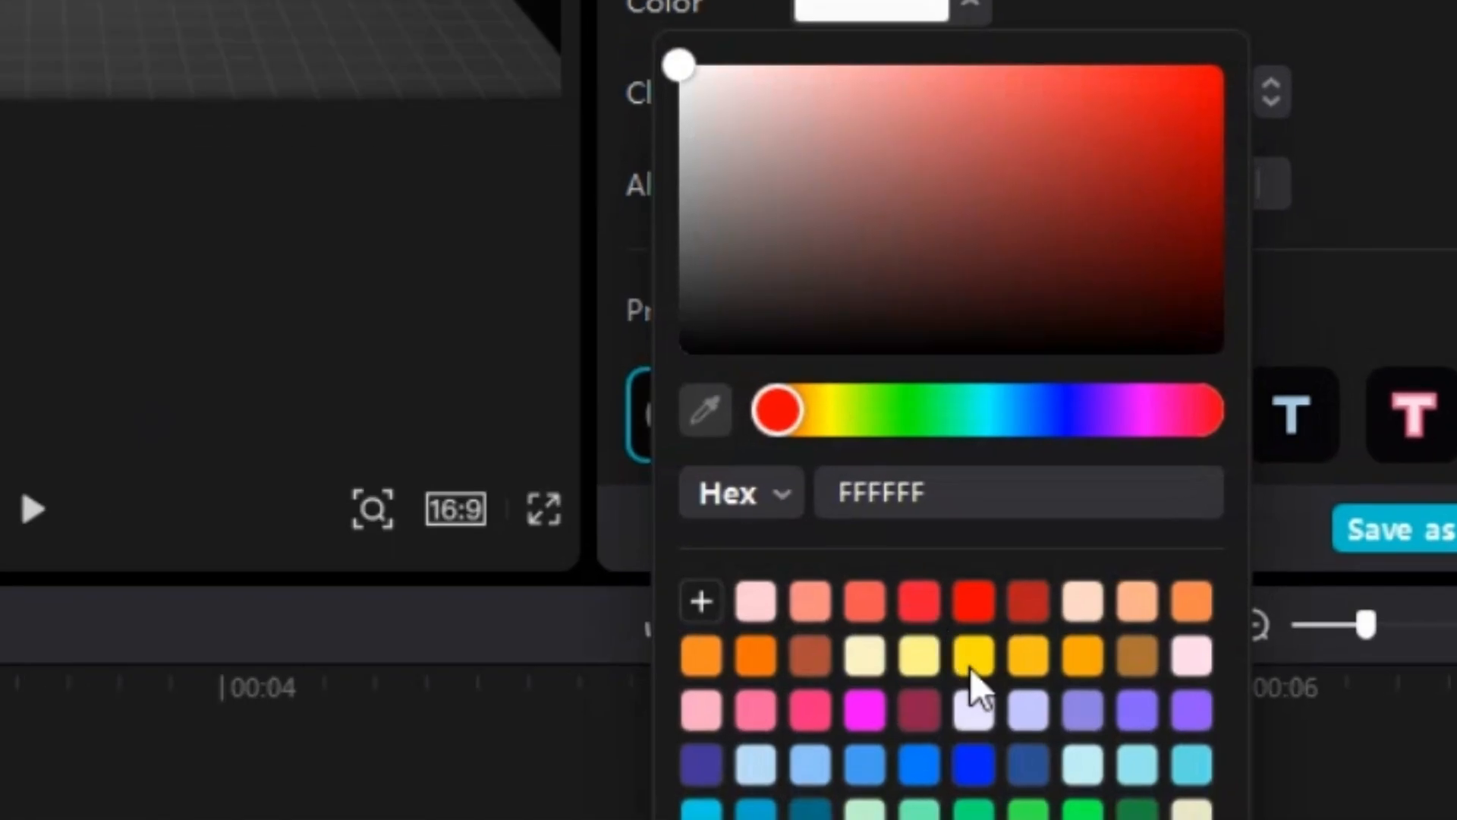
left_click(1208, 579)
left_click(1129, 30)
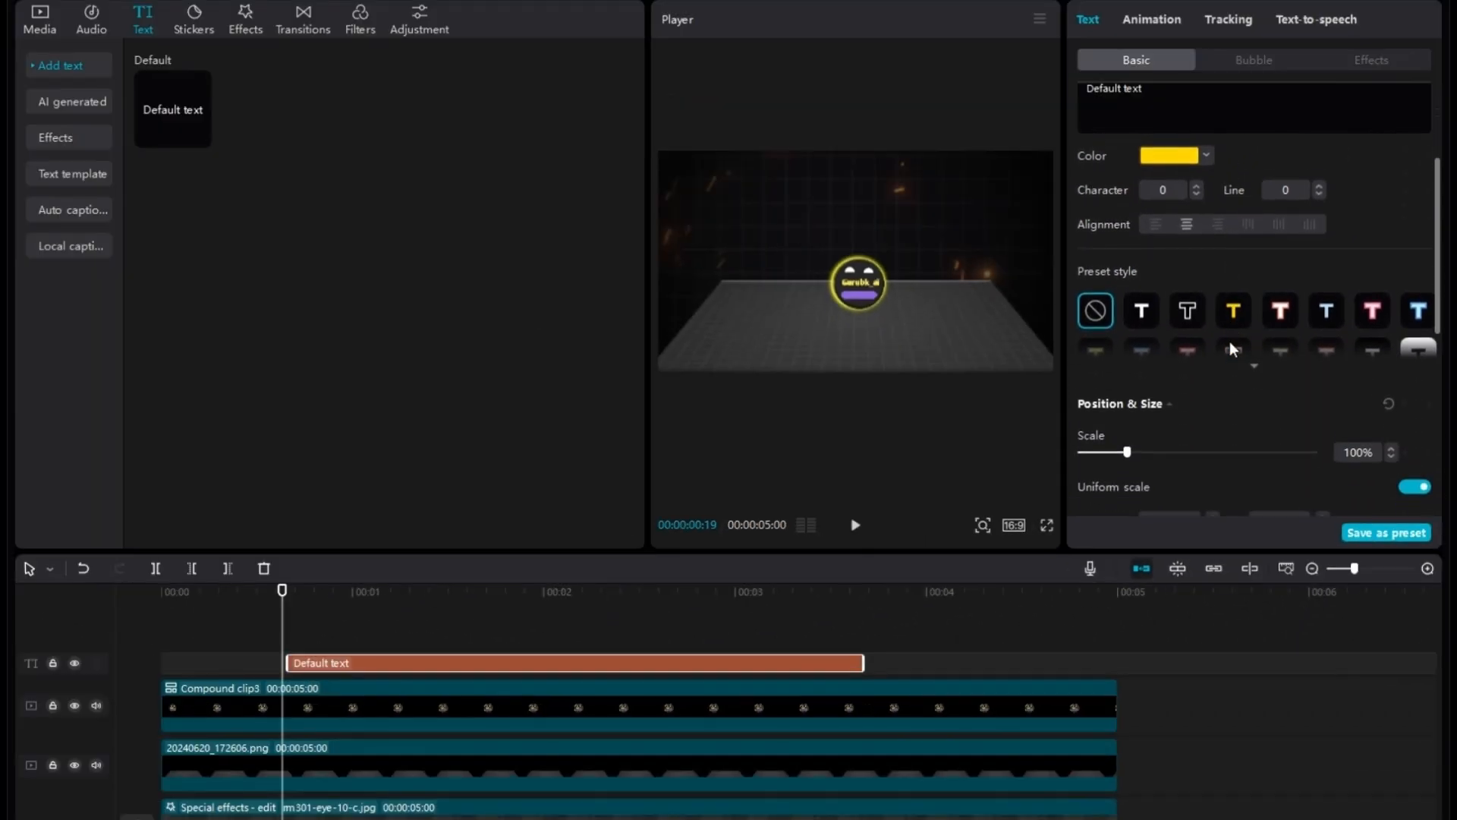
- Turn on a yellow (FFDE00) glow for the default text
scroll(1231, 345, "down", 5)
scroll(1229, 340, "down", 1)
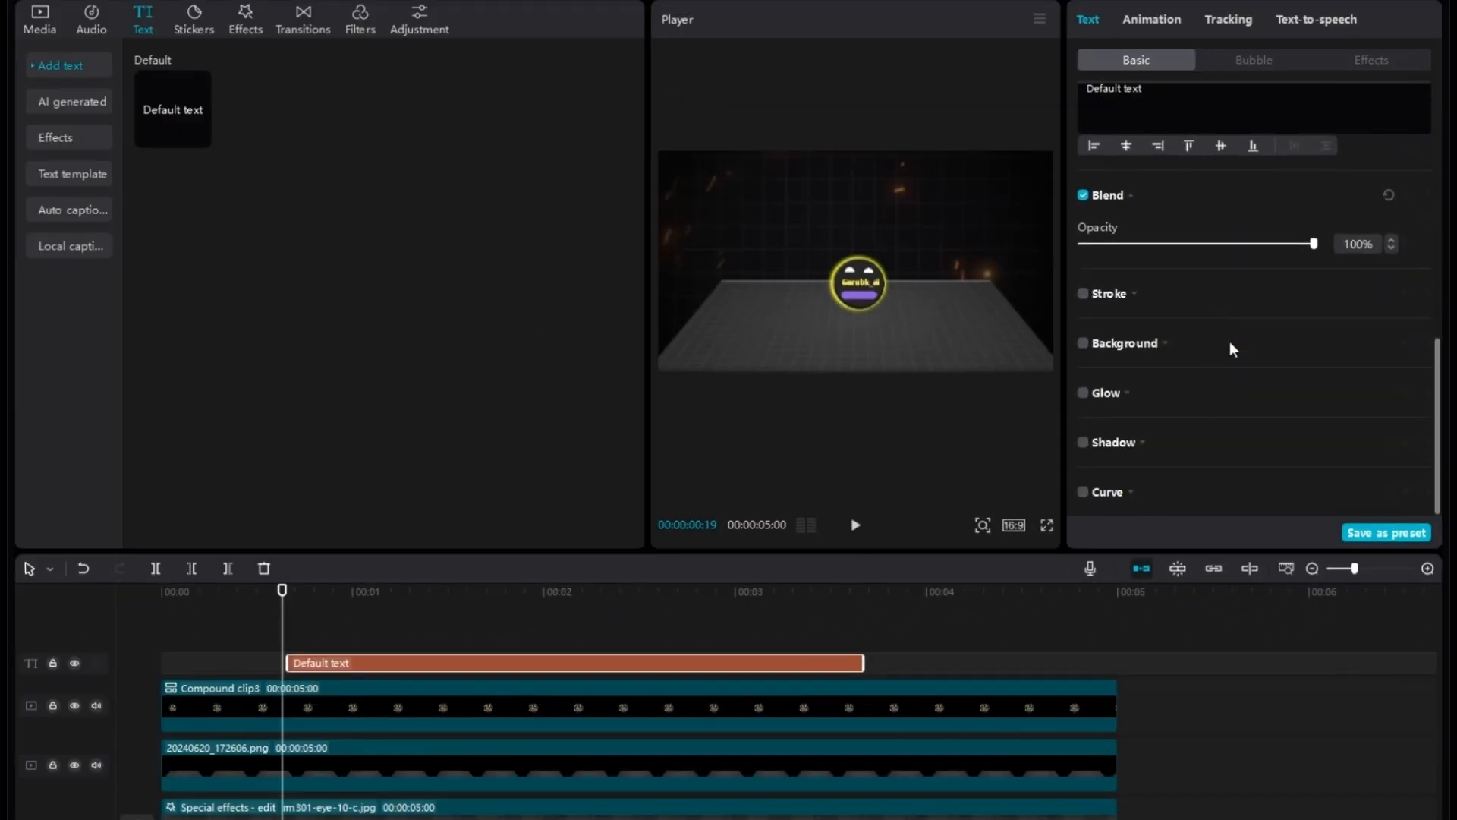
left_click(1083, 394)
scroll(1182, 456, "down", 5)
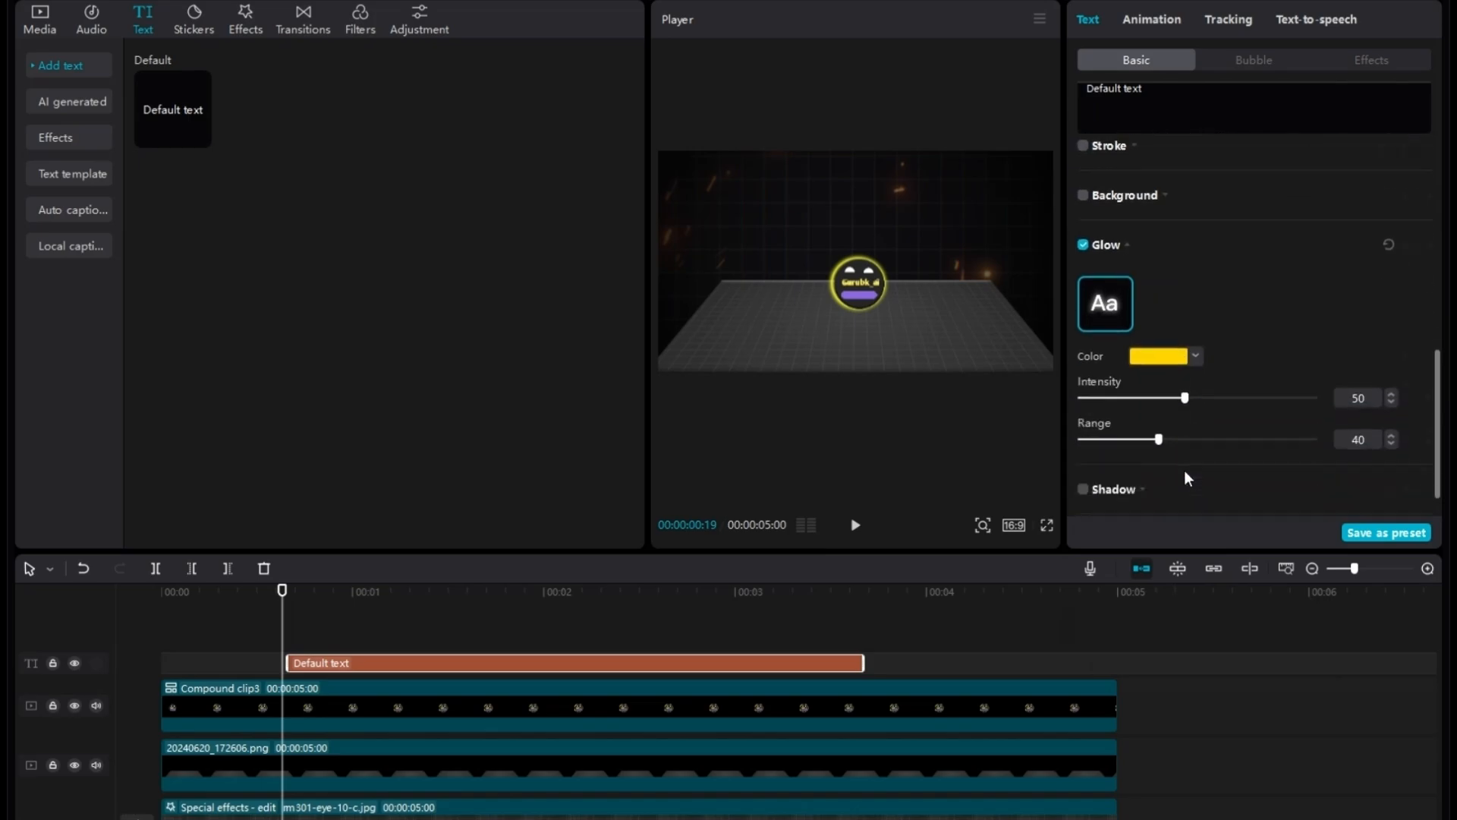
left_click(1197, 306)
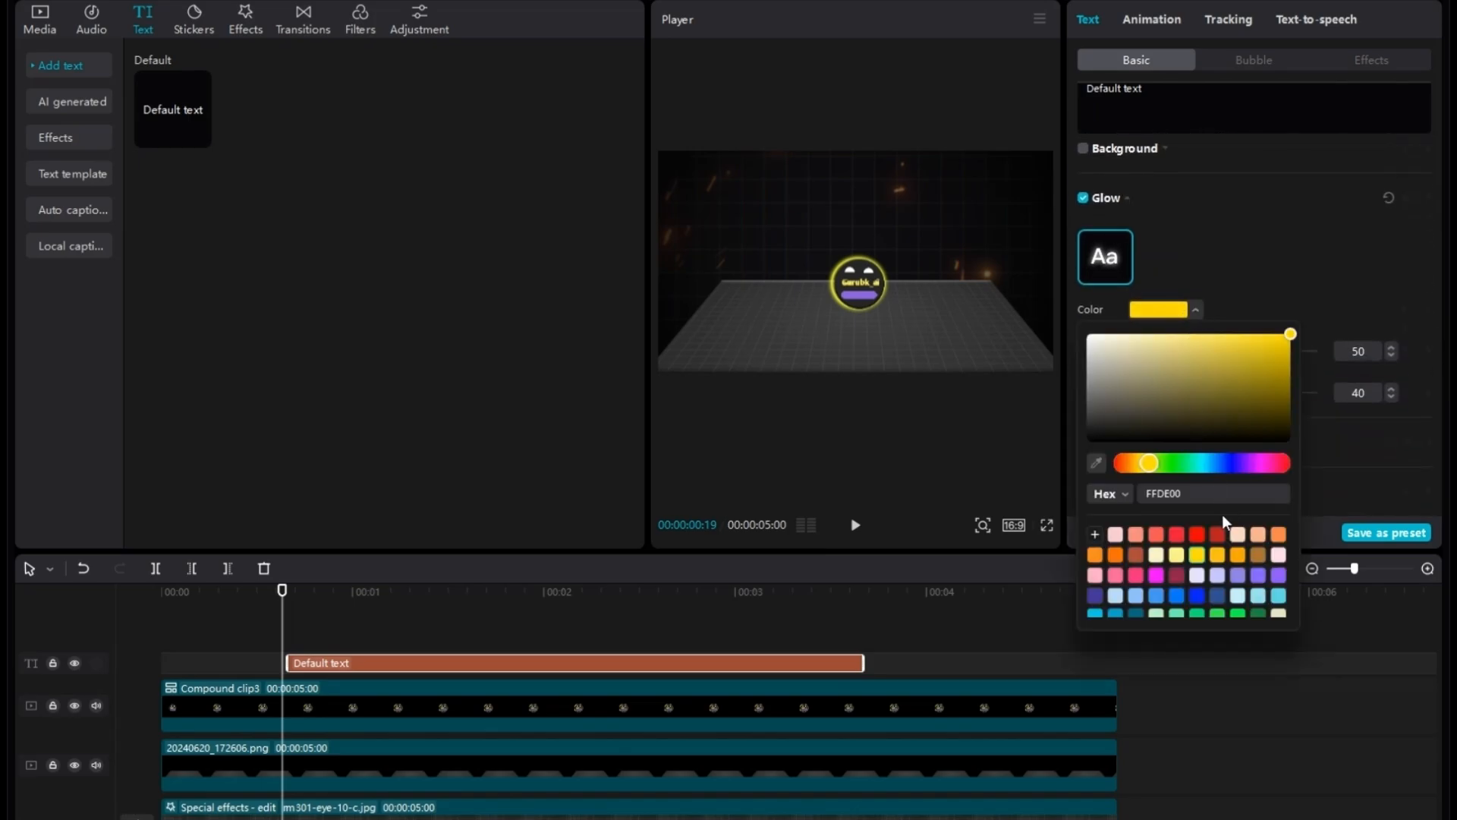
left_click(1309, 281)
scroll(1254, 280, "up", 10)
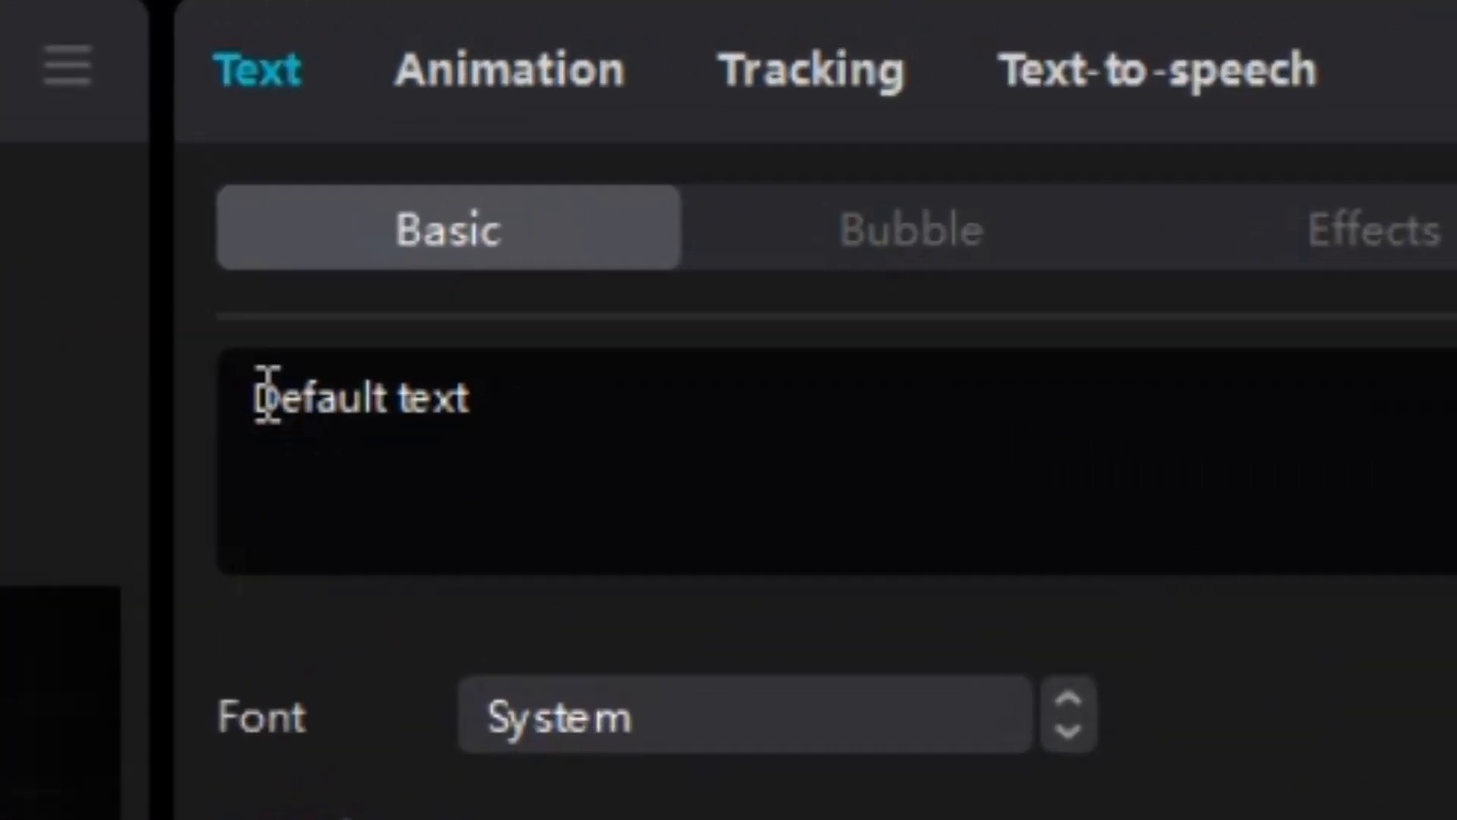
- Replace the default text with a row of about fifteen dots and place it on the platform just below and left of the logo
left_click_drag(787, 205, 1166, 245)
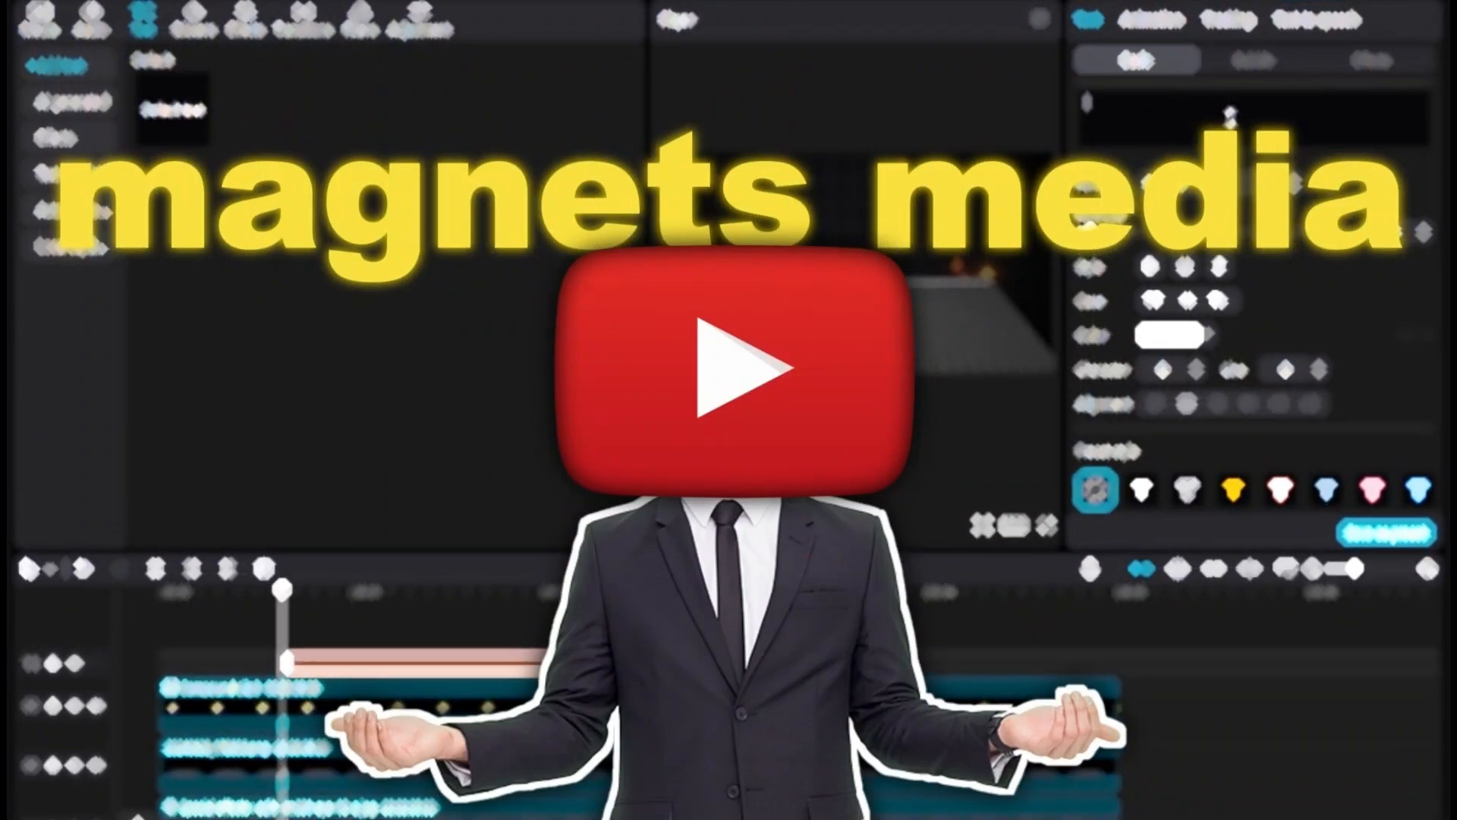
type(".......")
left_click_drag(282, 590, 377, 641)
left_click_drag(835, 278, 844, 312)
type(".........")
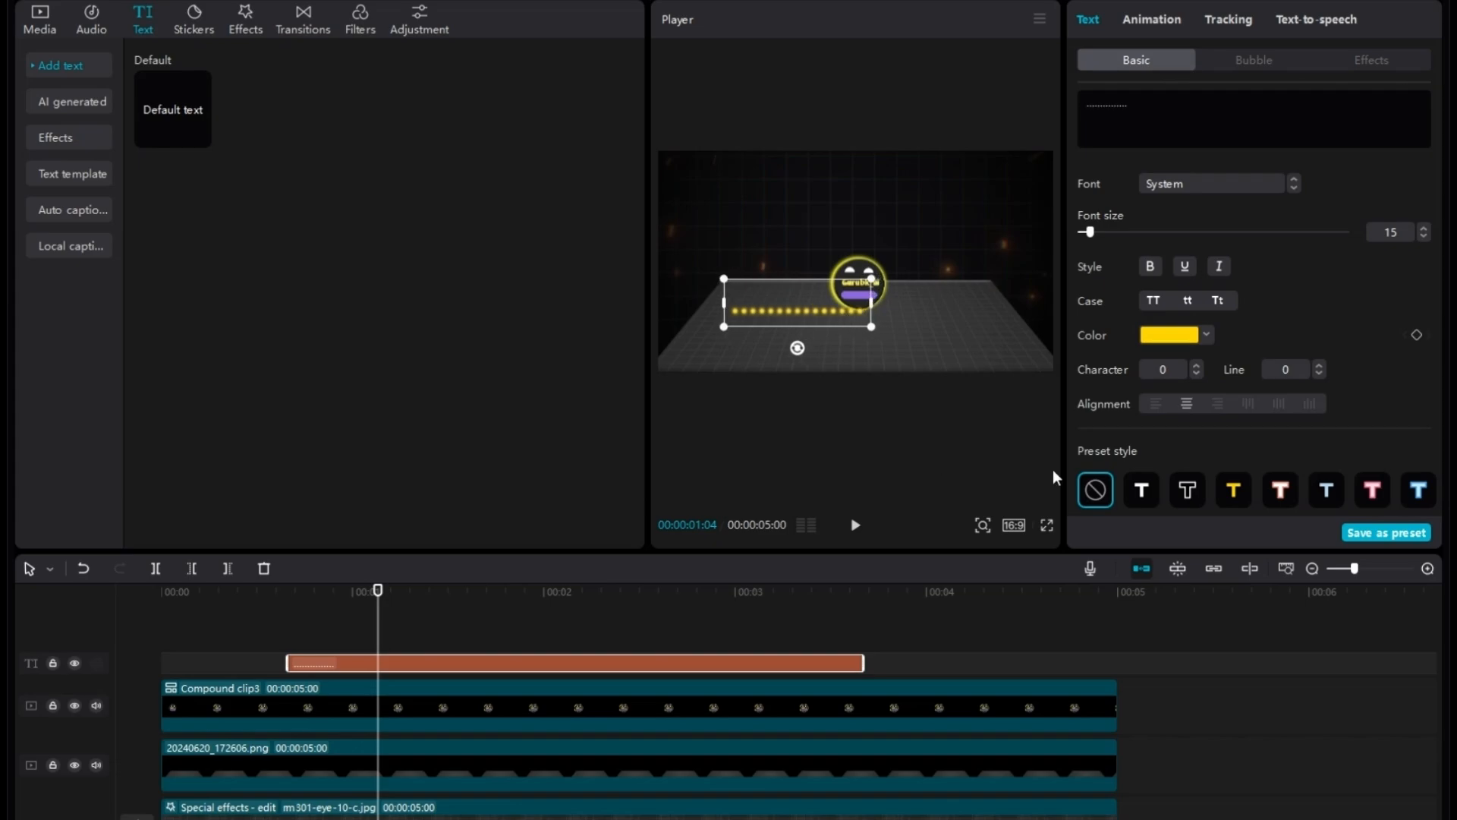
- Turn on Curve for the dotted text, rotate it so the arc sags, and position it running from the logo towards the platform's lower left
scroll(1196, 308, "down", 15)
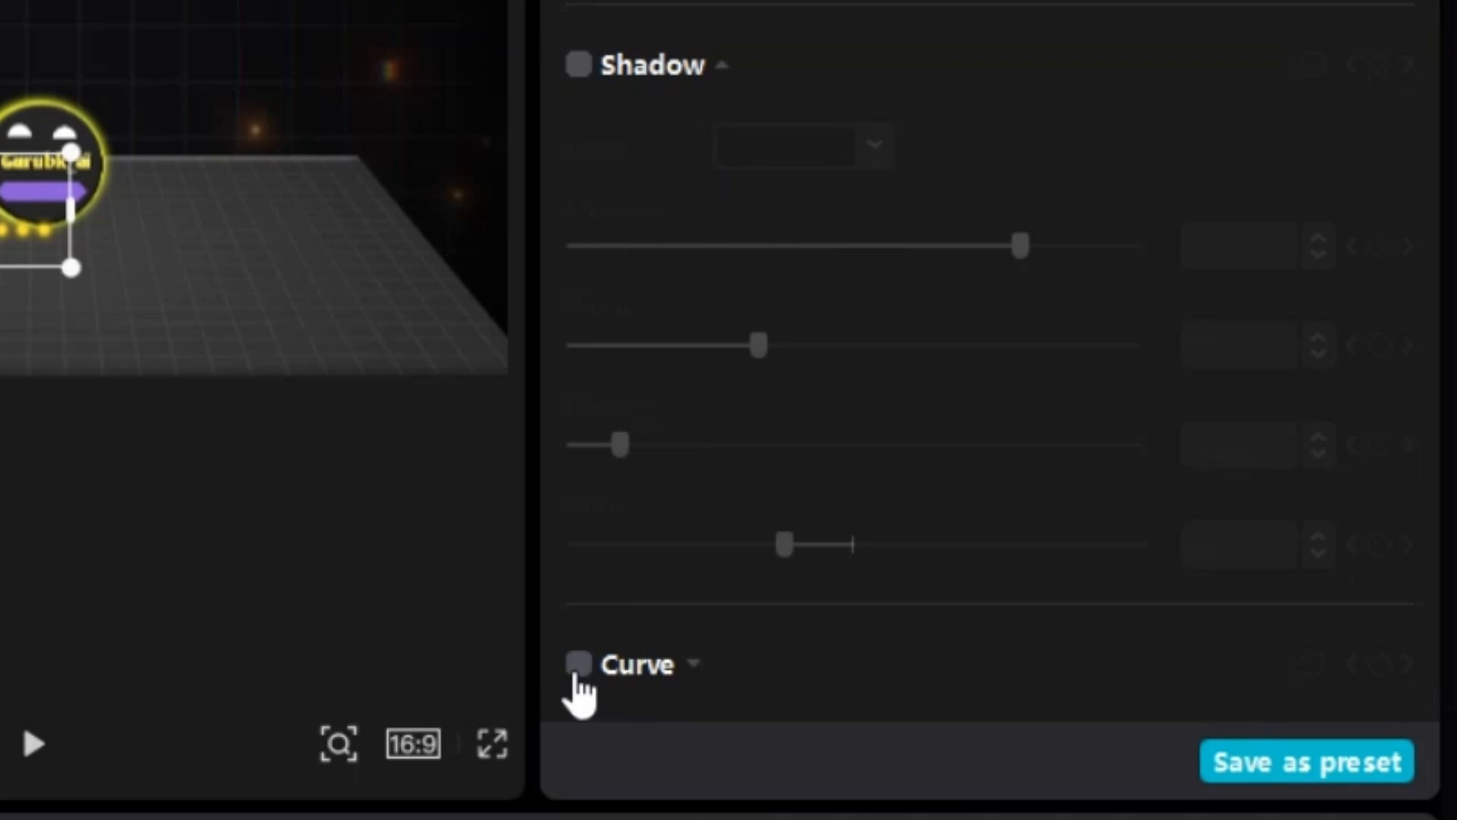
left_click(1083, 492)
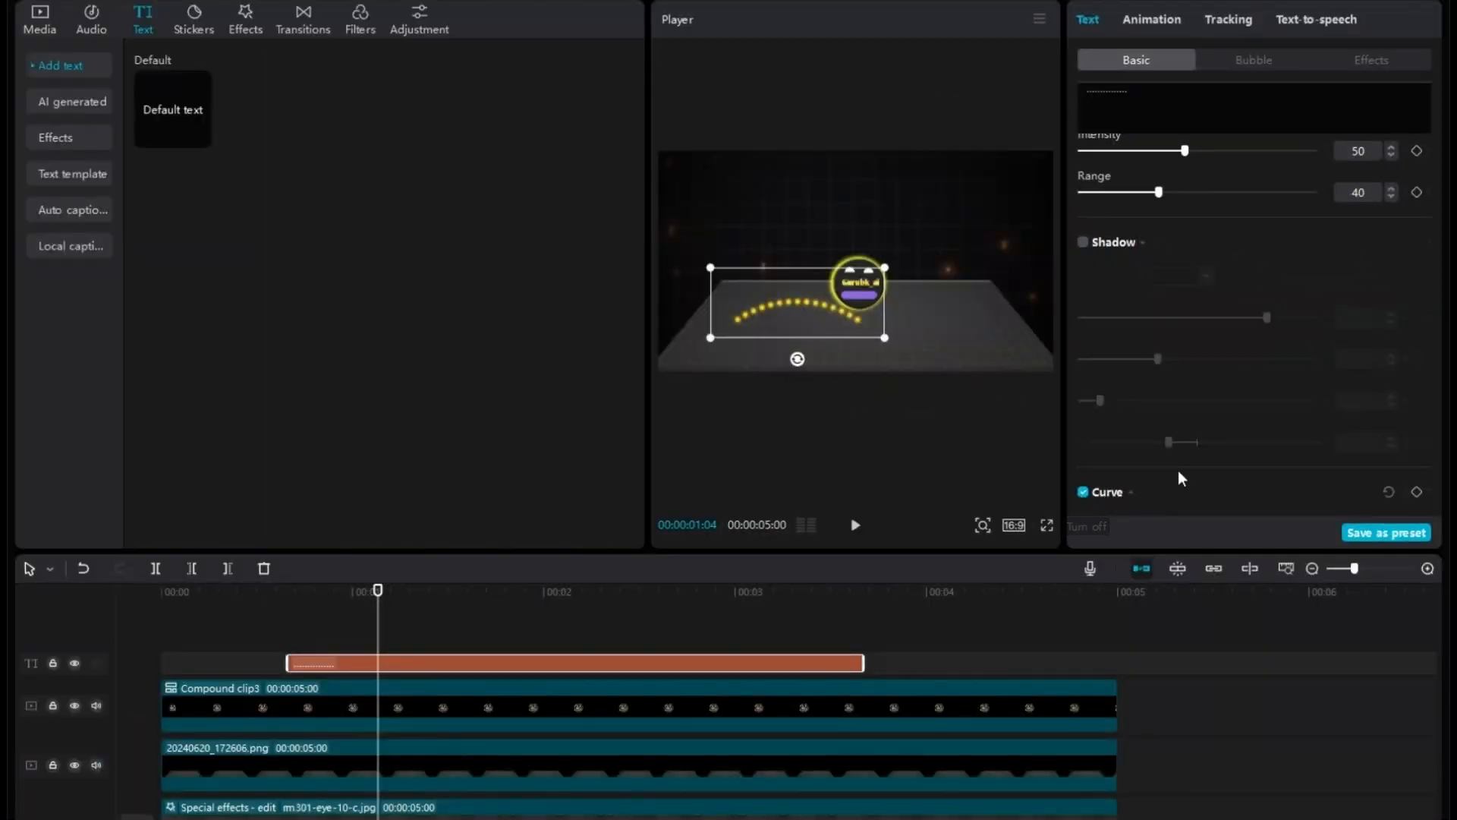
left_click_drag(796, 359, 779, 248)
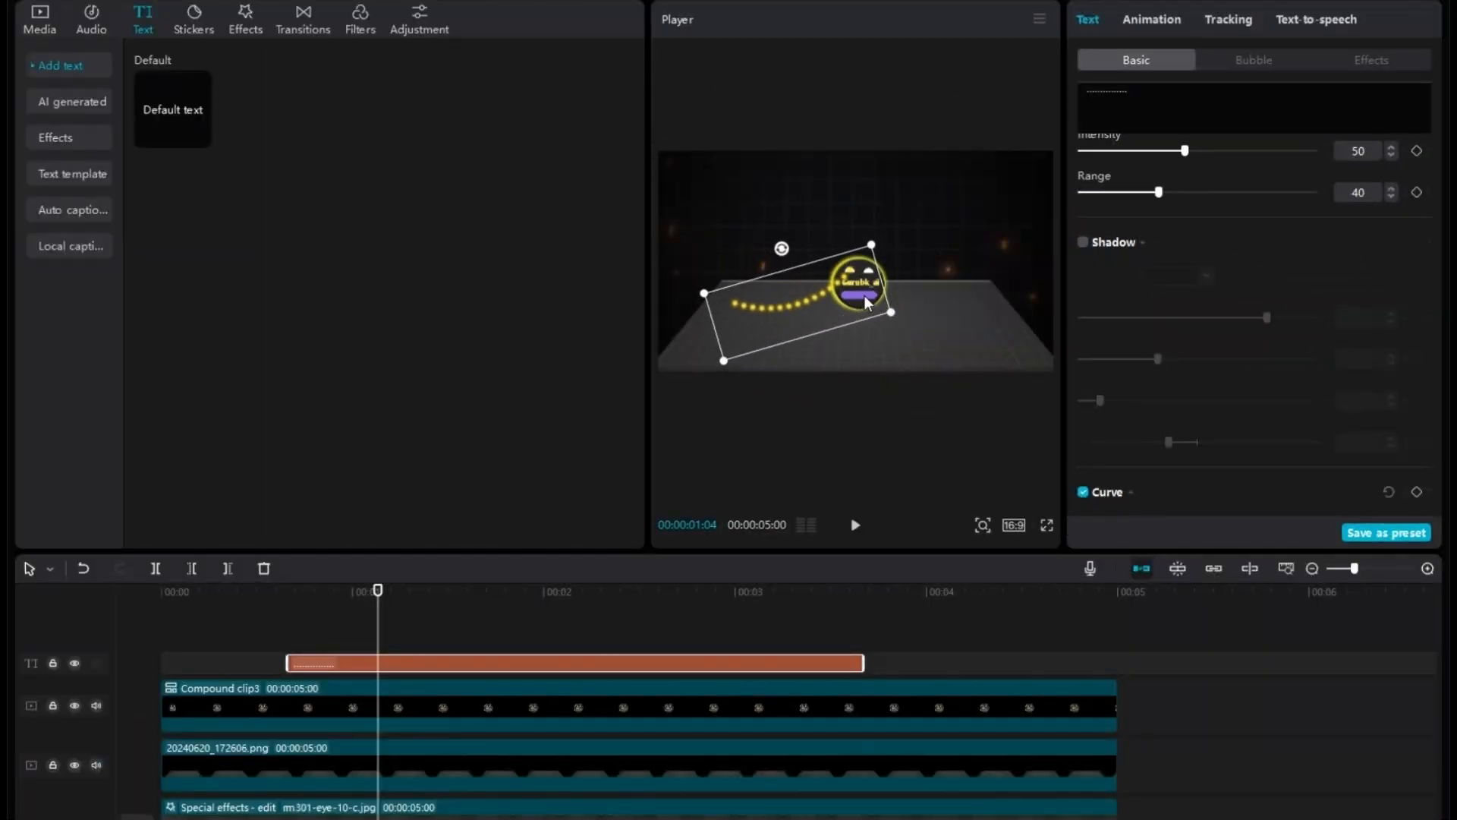
left_click_drag(865, 302, 846, 340)
- Set the dotted text's curve strength to 36° and reposition it just below the logo
left_click(794, 269)
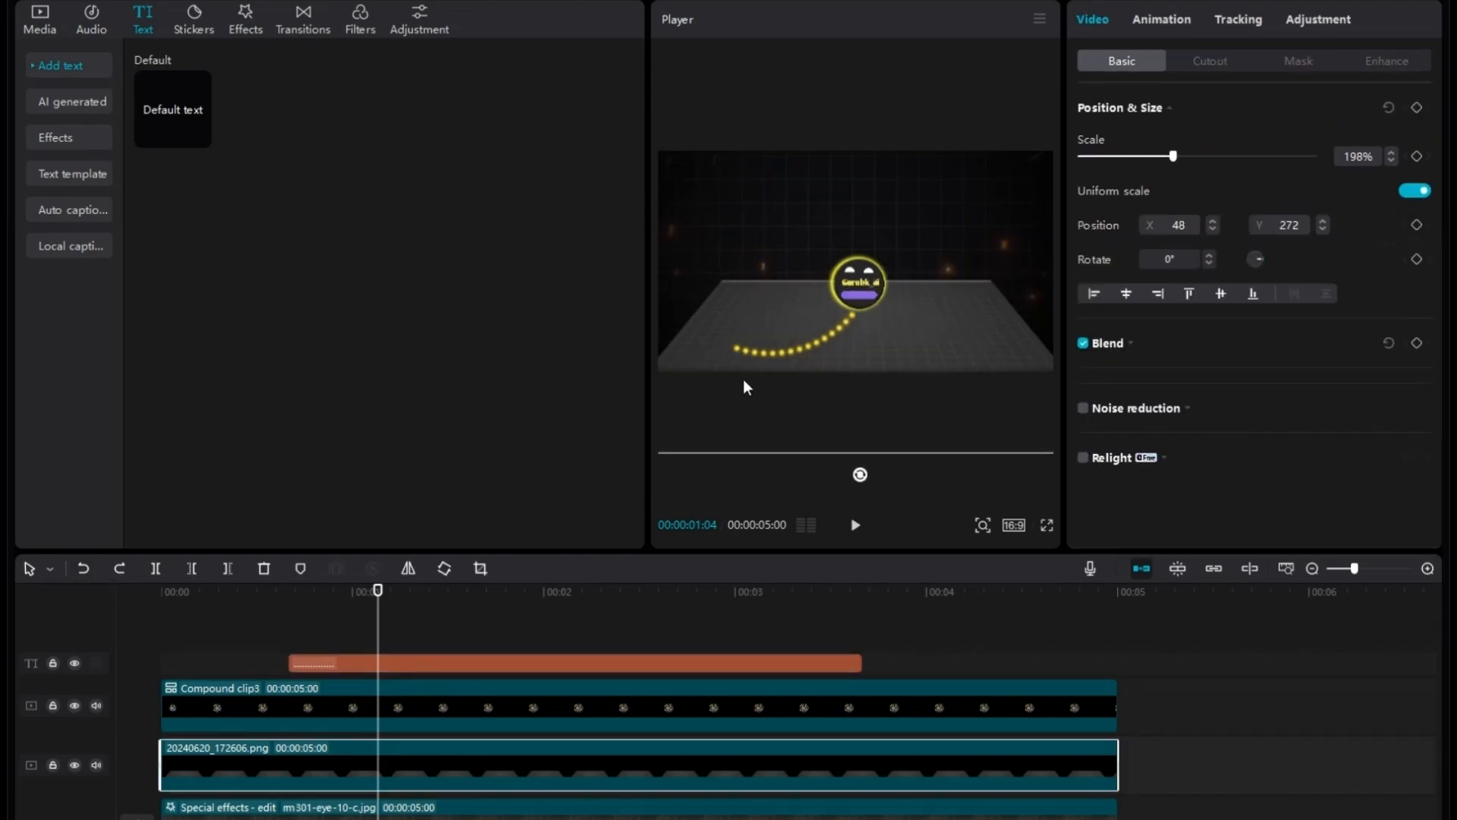
left_click(804, 334)
scroll(1215, 417, "down", 5)
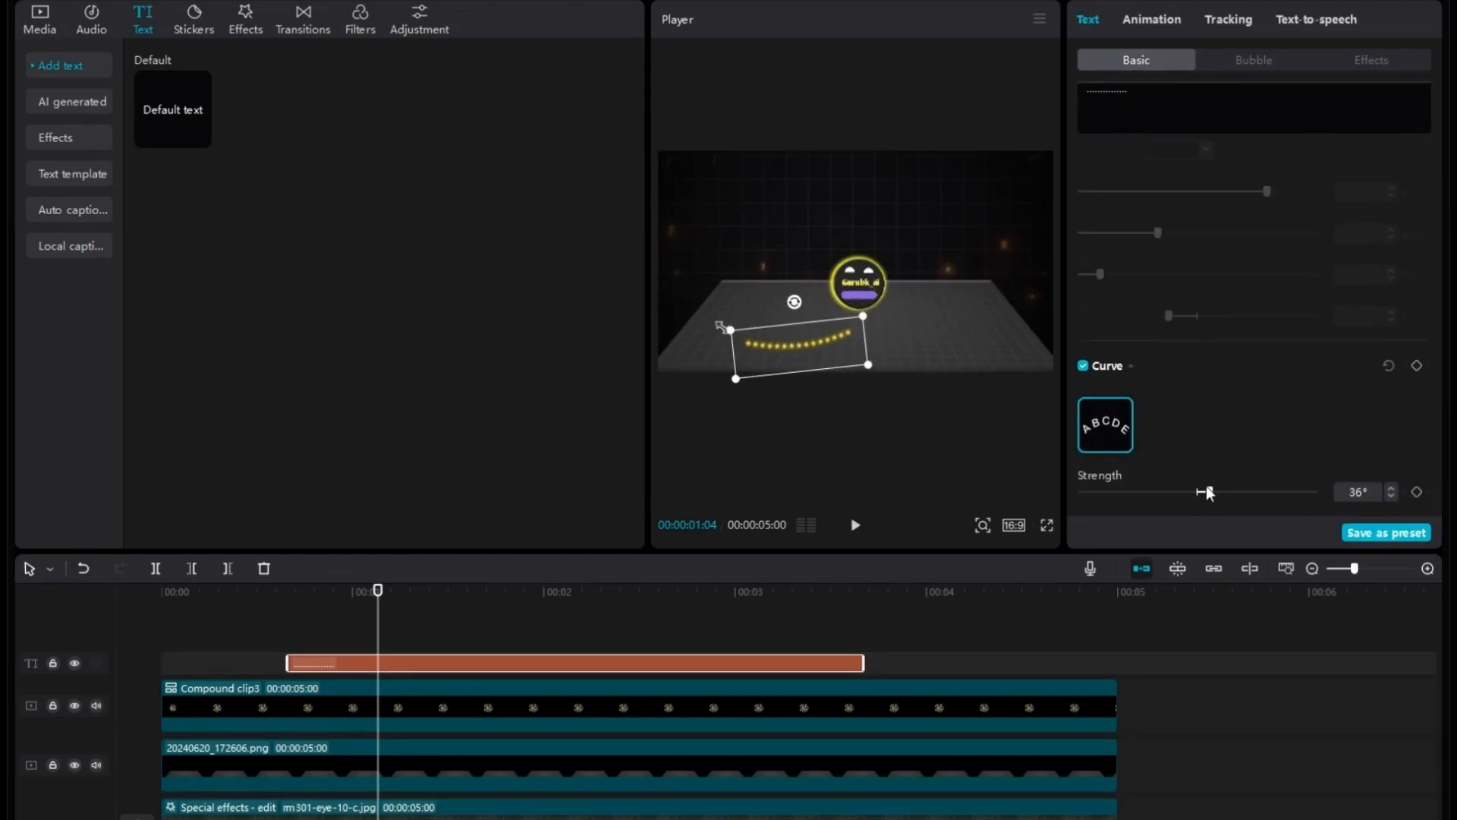
mouse_move(817, 353)
left_mouse_down()
mouse_move(809, 322)
mouse_move(816, 338)
left_mouse_up()
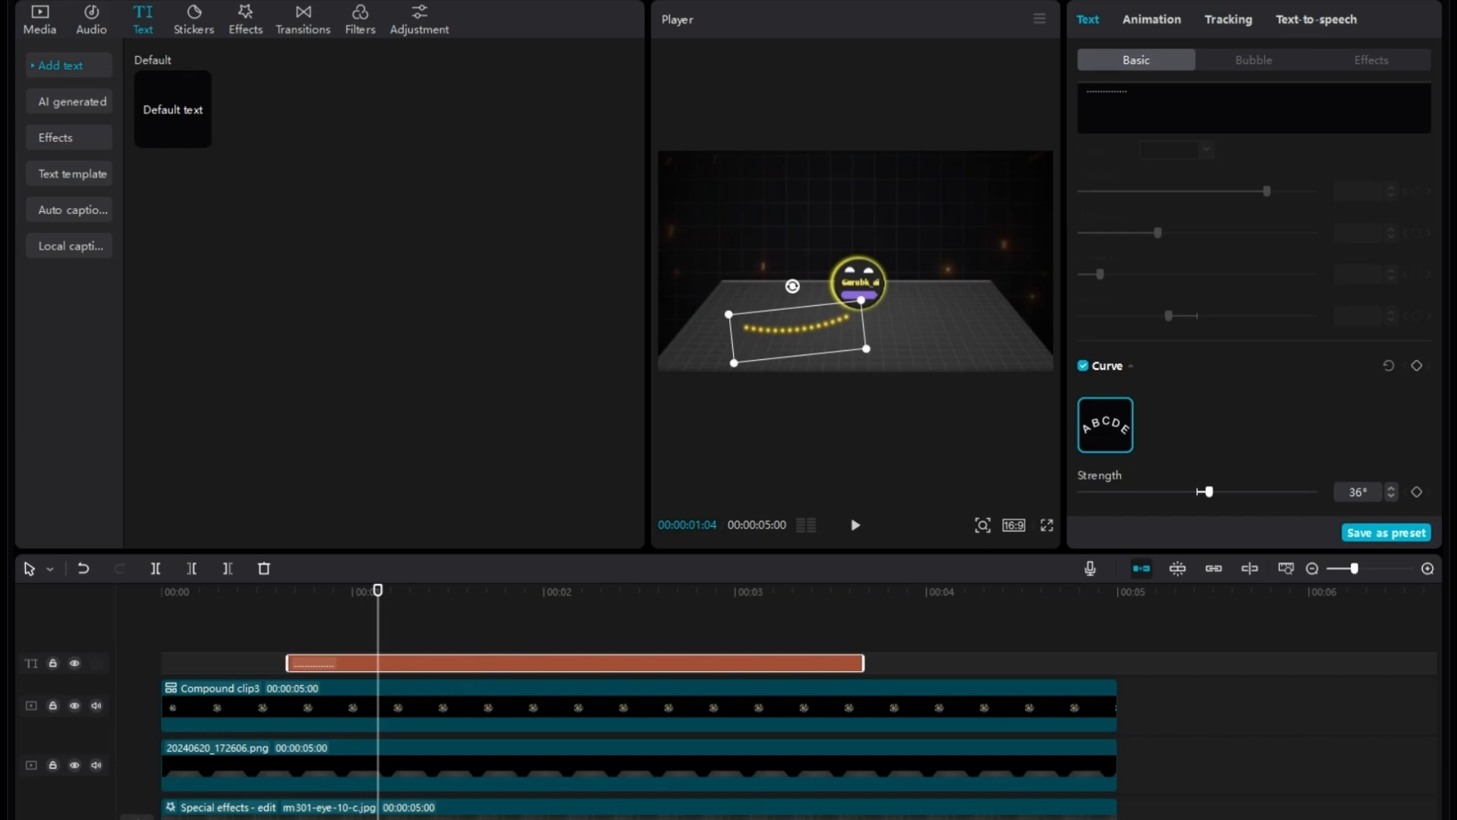
- Apply the Flipping intro animation to the dotted text with a 0.8s duration and preview it from the start
left_click(302, 591)
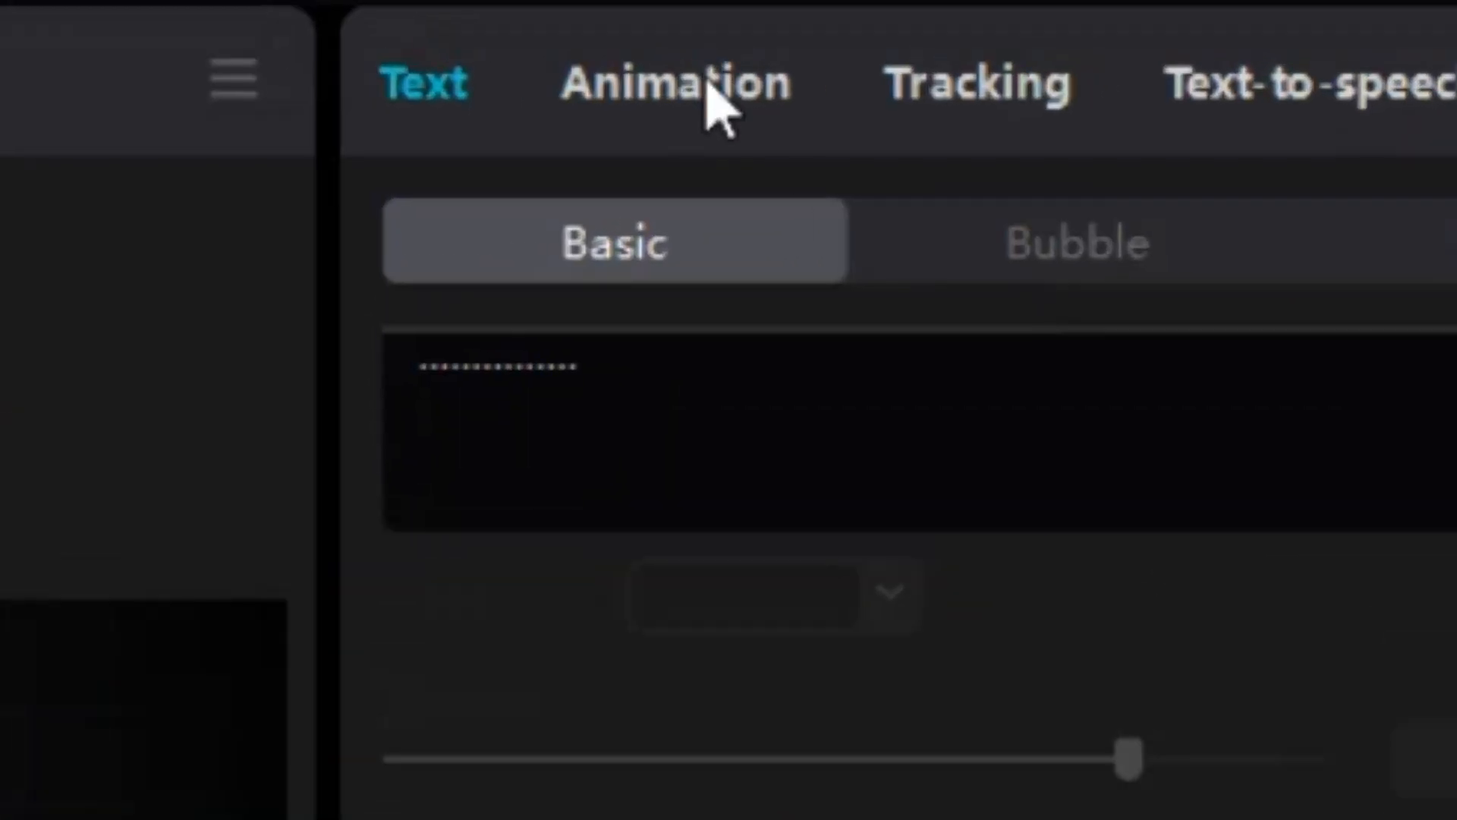
left_click(1158, 19)
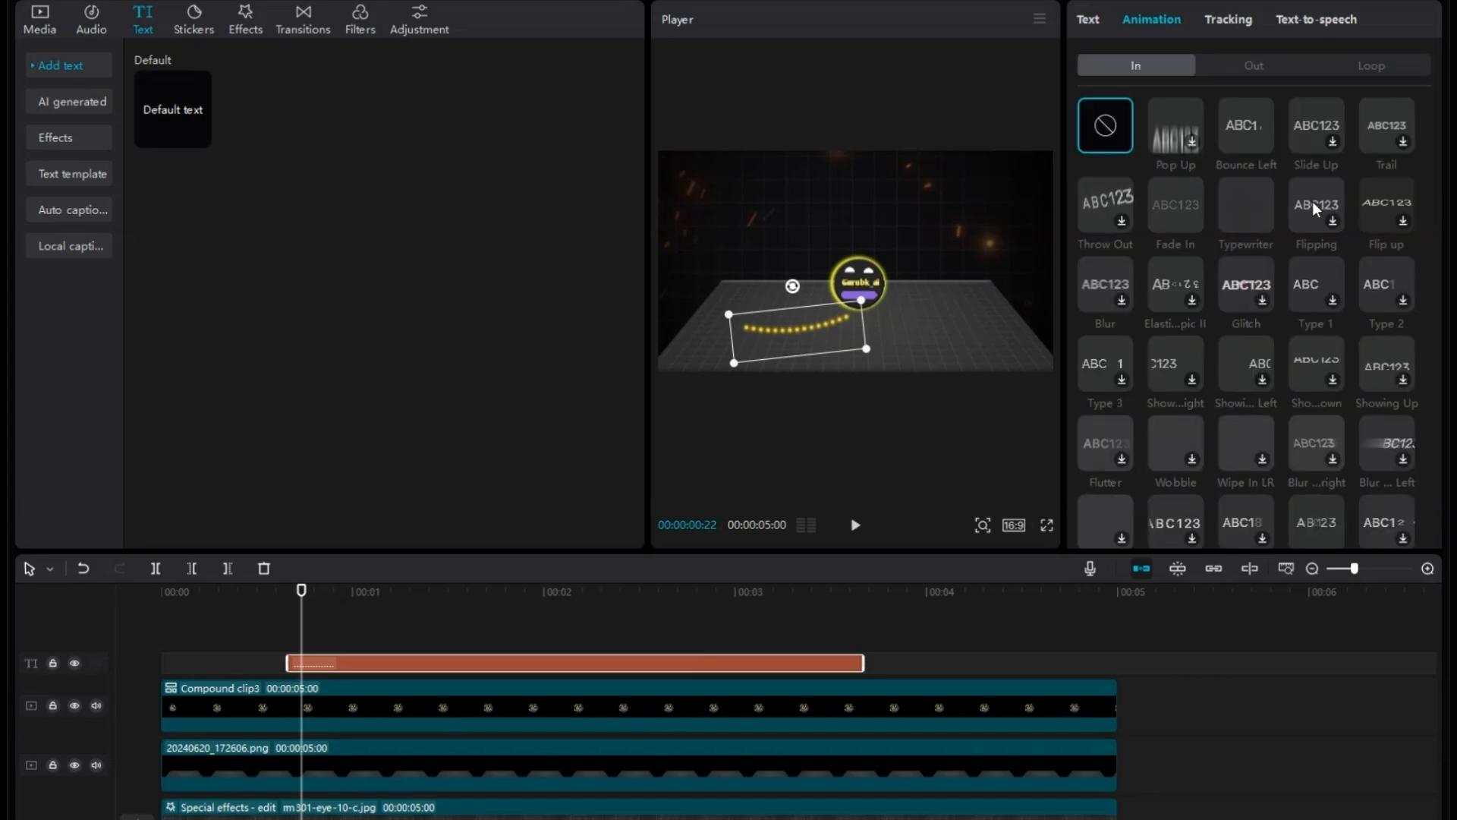
left_click(1313, 202)
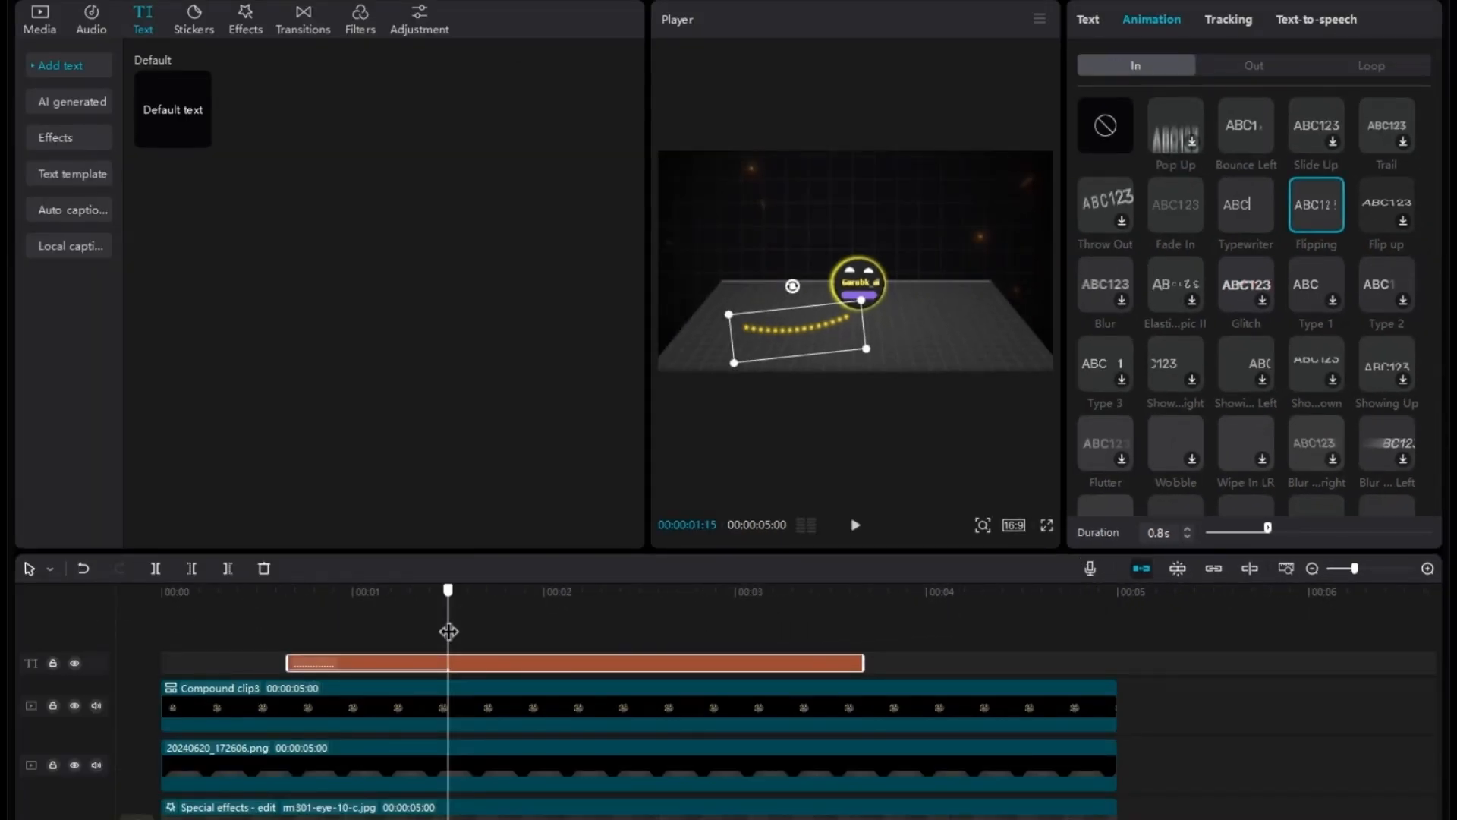
left_click_drag(449, 631, 30, 613)
key("space")
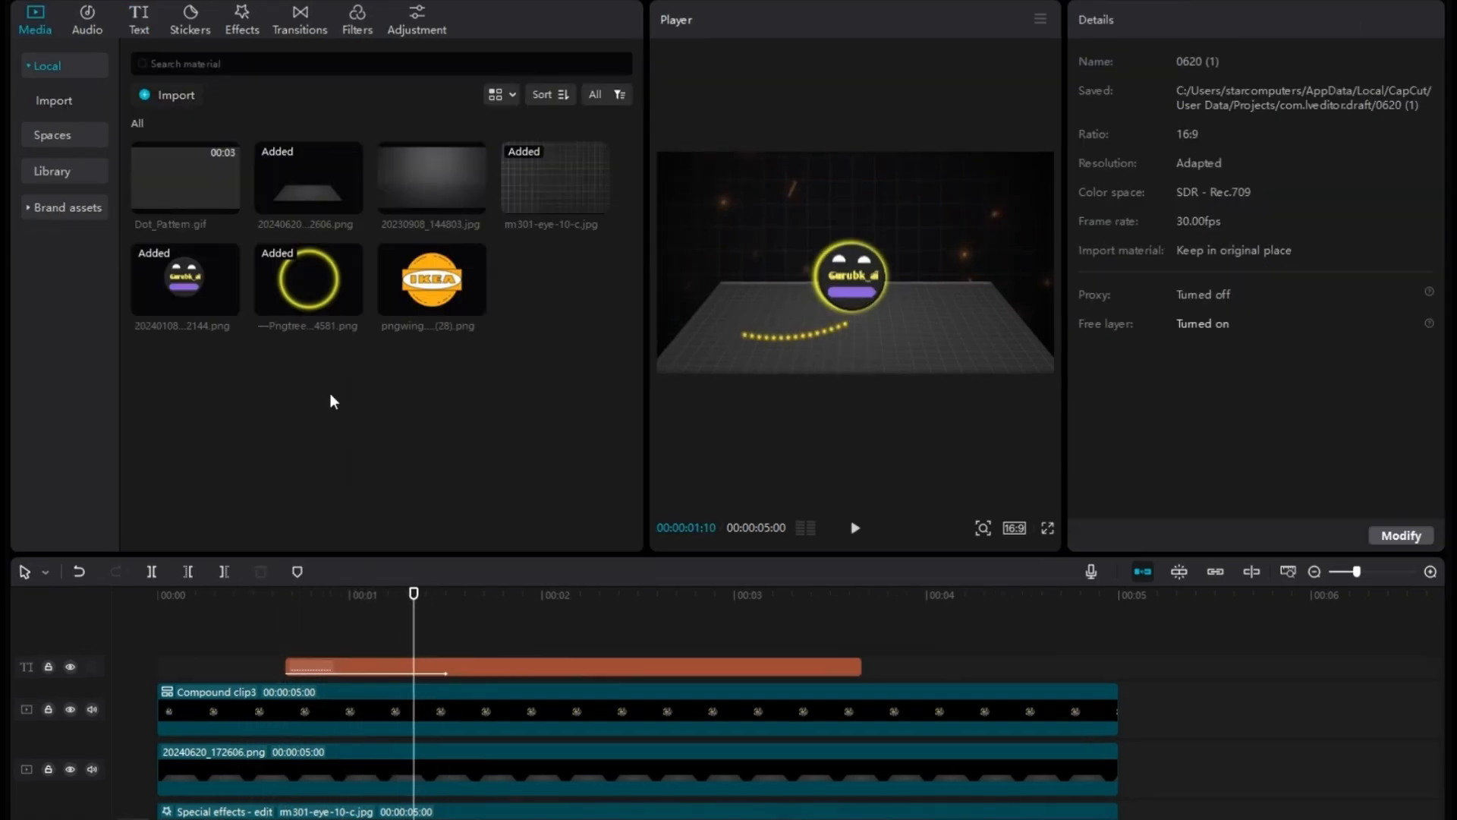
- Add the IKEA logo at 00:00:01:09, shorten it to 00:00:02:14, scale it to 28% and position it at X -1333, Y -448
left_click(420, 286)
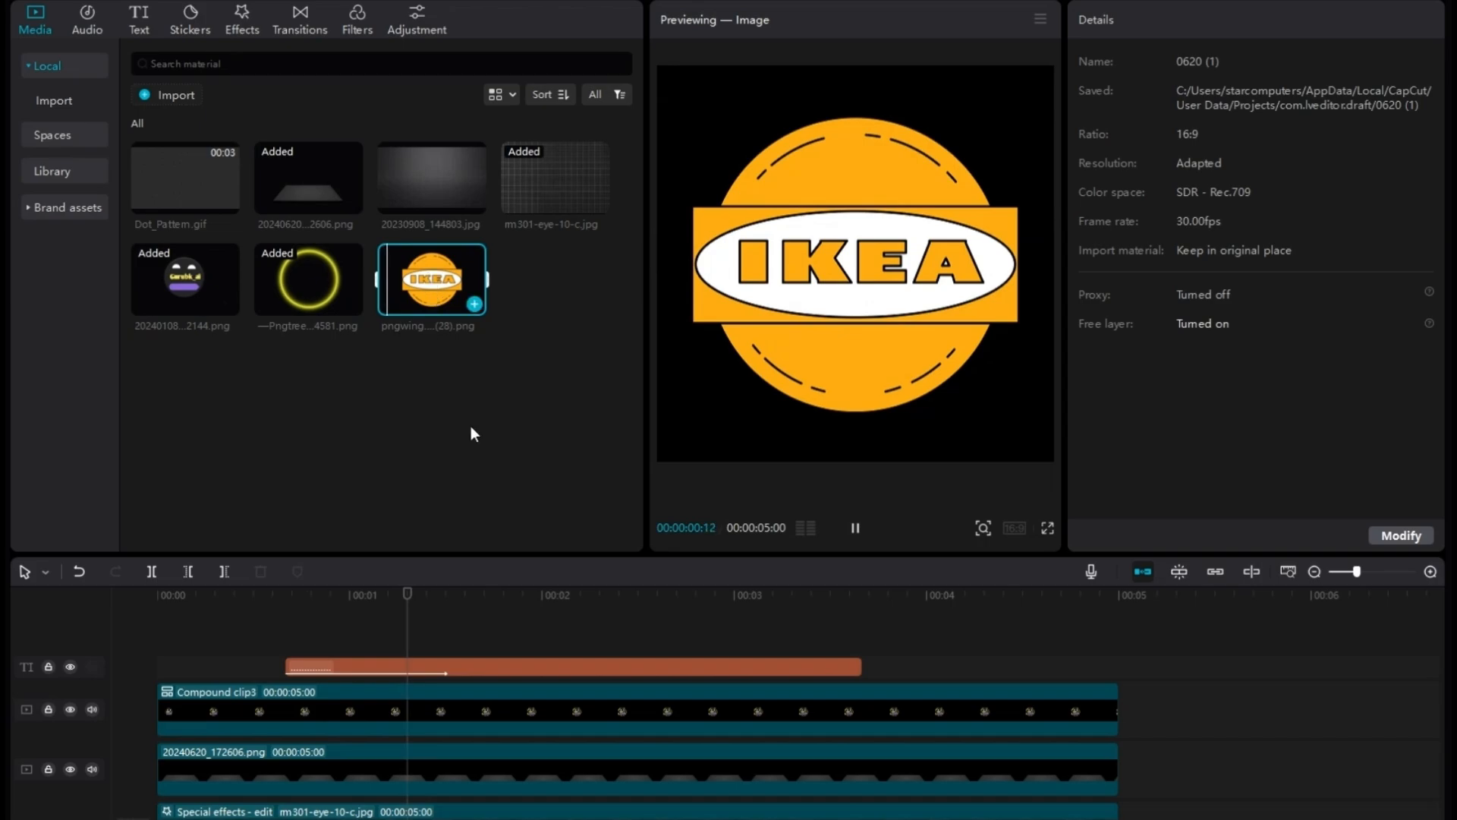
left_click_drag(432, 288, 386, 571)
left_click_drag(414, 627, 414, 626)
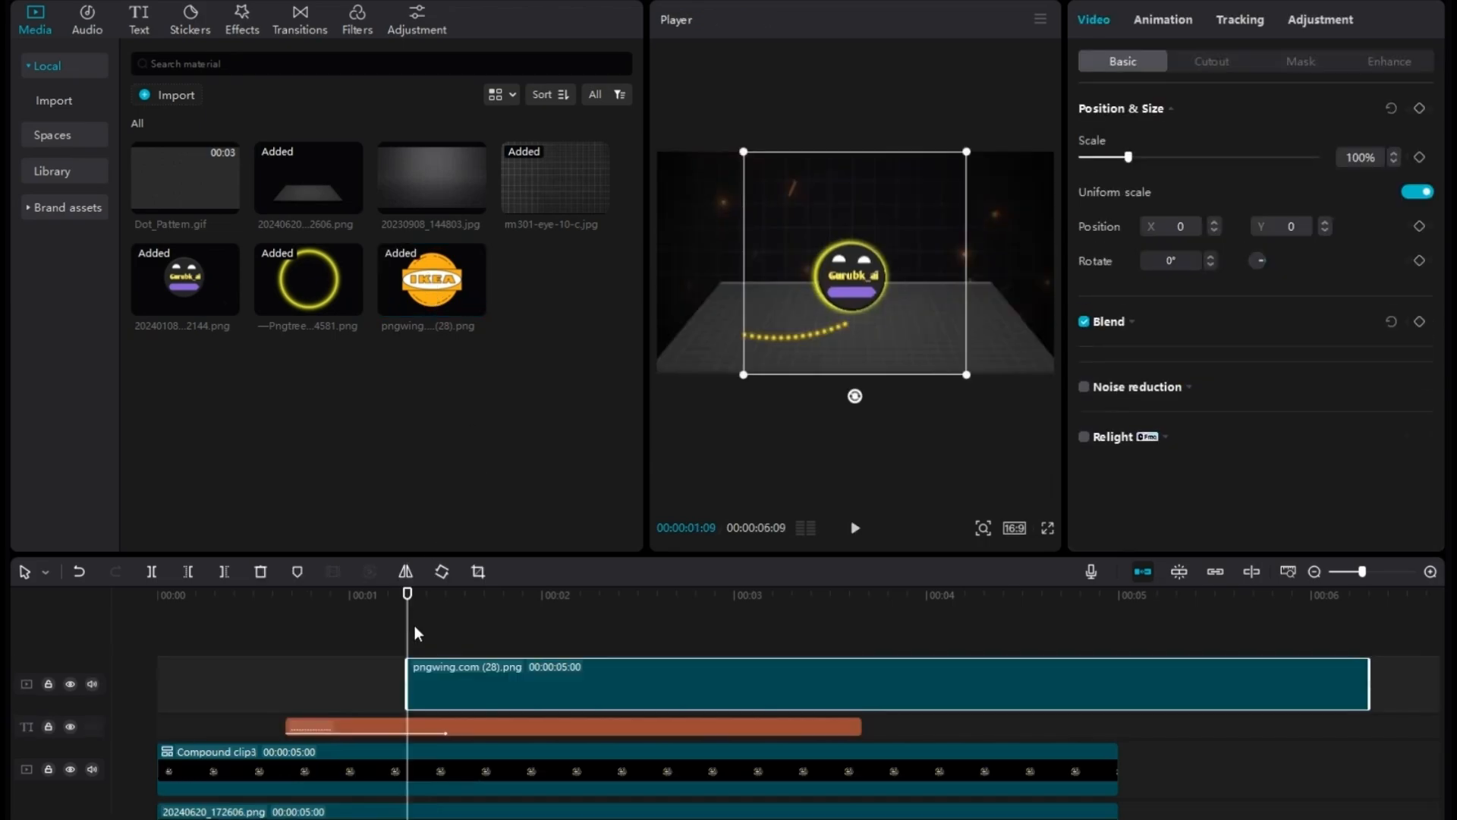
left_click_drag(1197, 700, 883, 699)
left_click_drag(934, 343, 731, 308)
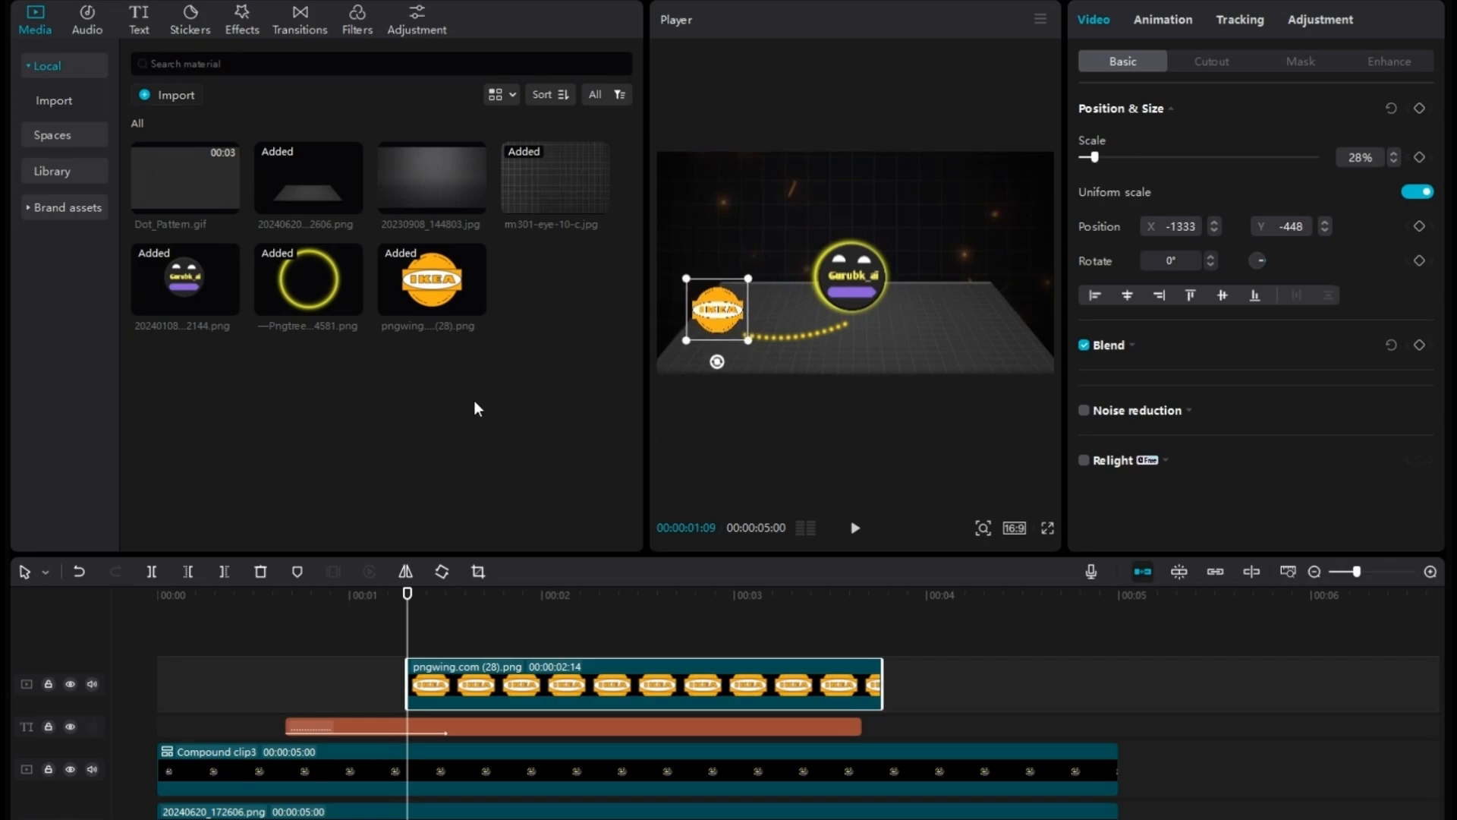
- Add the neon ring beneath the IKEA logo clip, scale it to 28% and centre it around the logo at X -1328, Y -443
left_click_drag(305, 271, 456, 686)
left_click_drag(363, 647, 363, 686)
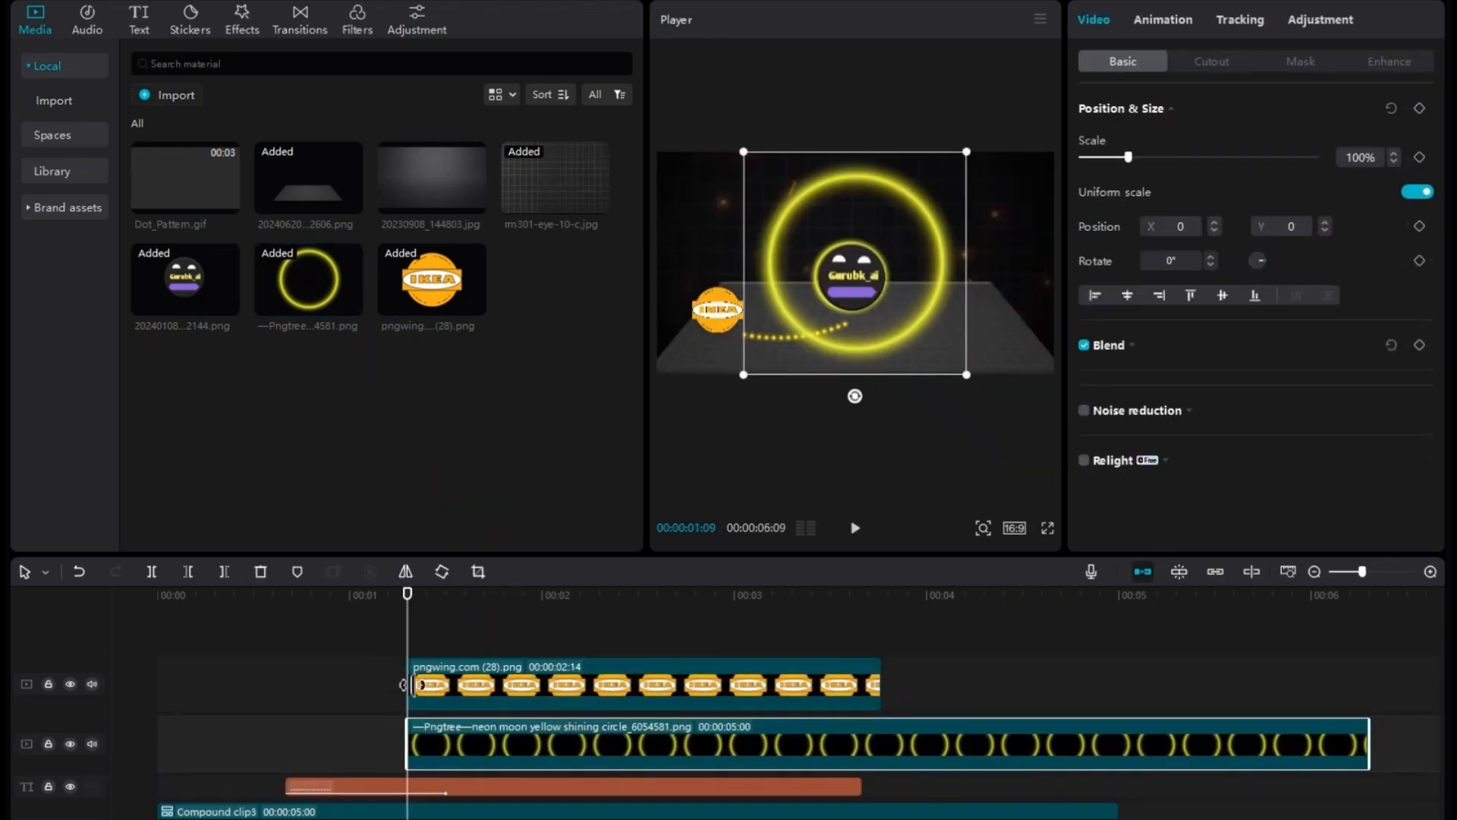
left_click_drag(856, 262, 738, 302)
left_click_drag(851, 414, 778, 341)
left_click_drag(749, 303, 731, 326)
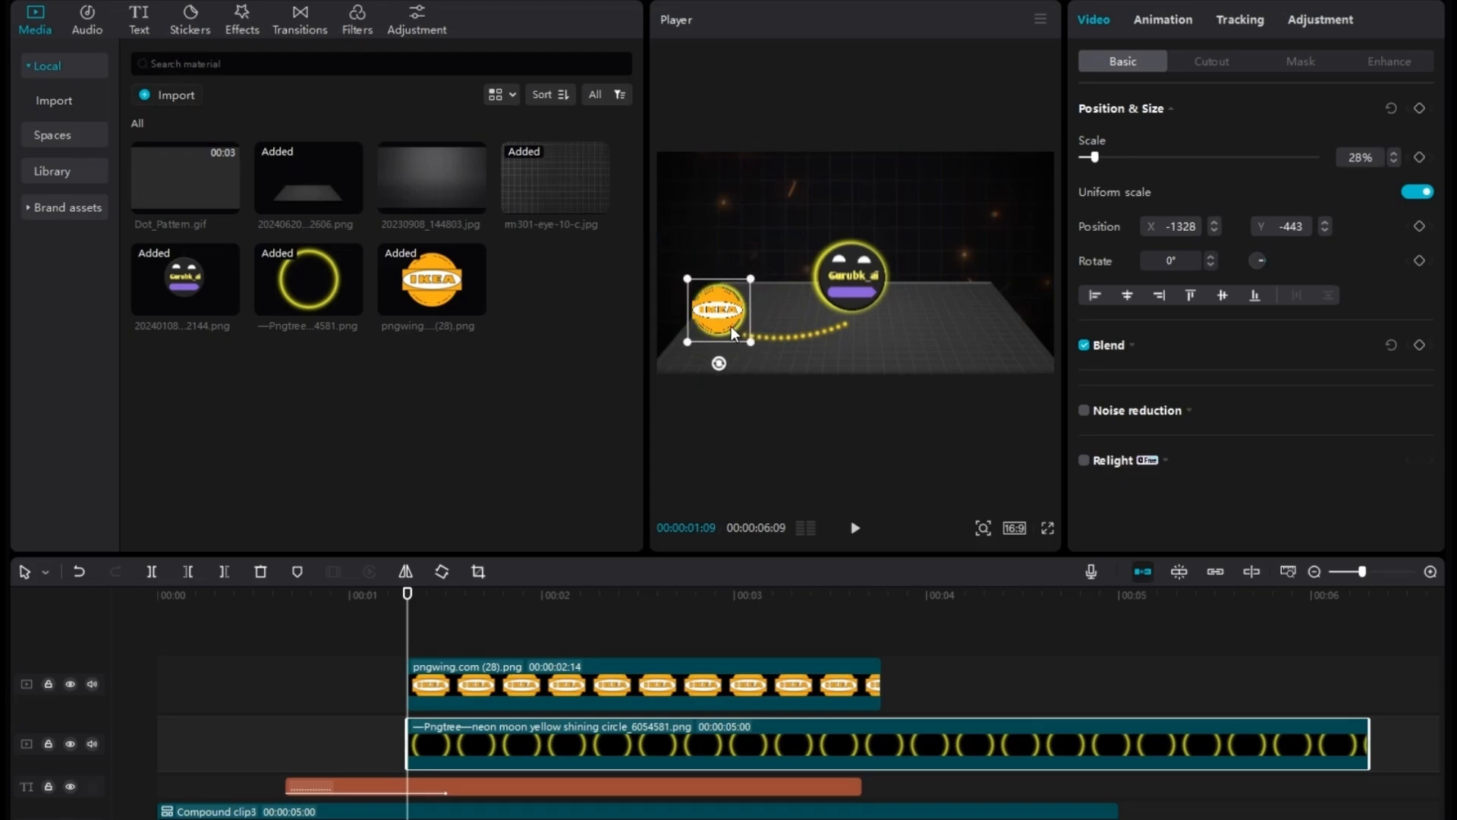
- Apply a Horizontal mask to the neon ring, rotate it to 95° and shift it to X 1161, Y -473 so the ring is hidden
left_click(1300, 60)
left_click(1187, 161)
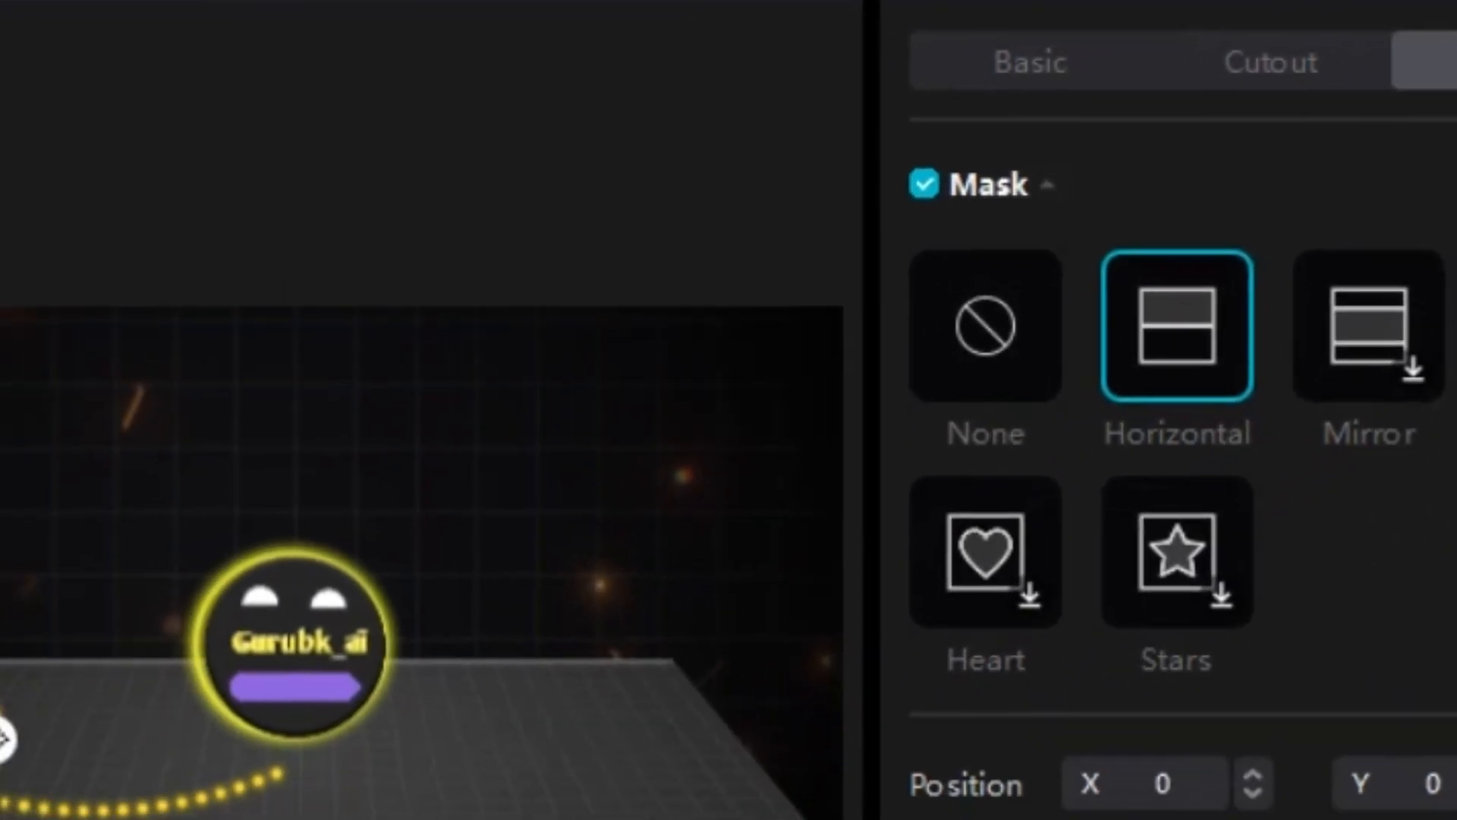
left_click_drag(419, 565, 425, 560)
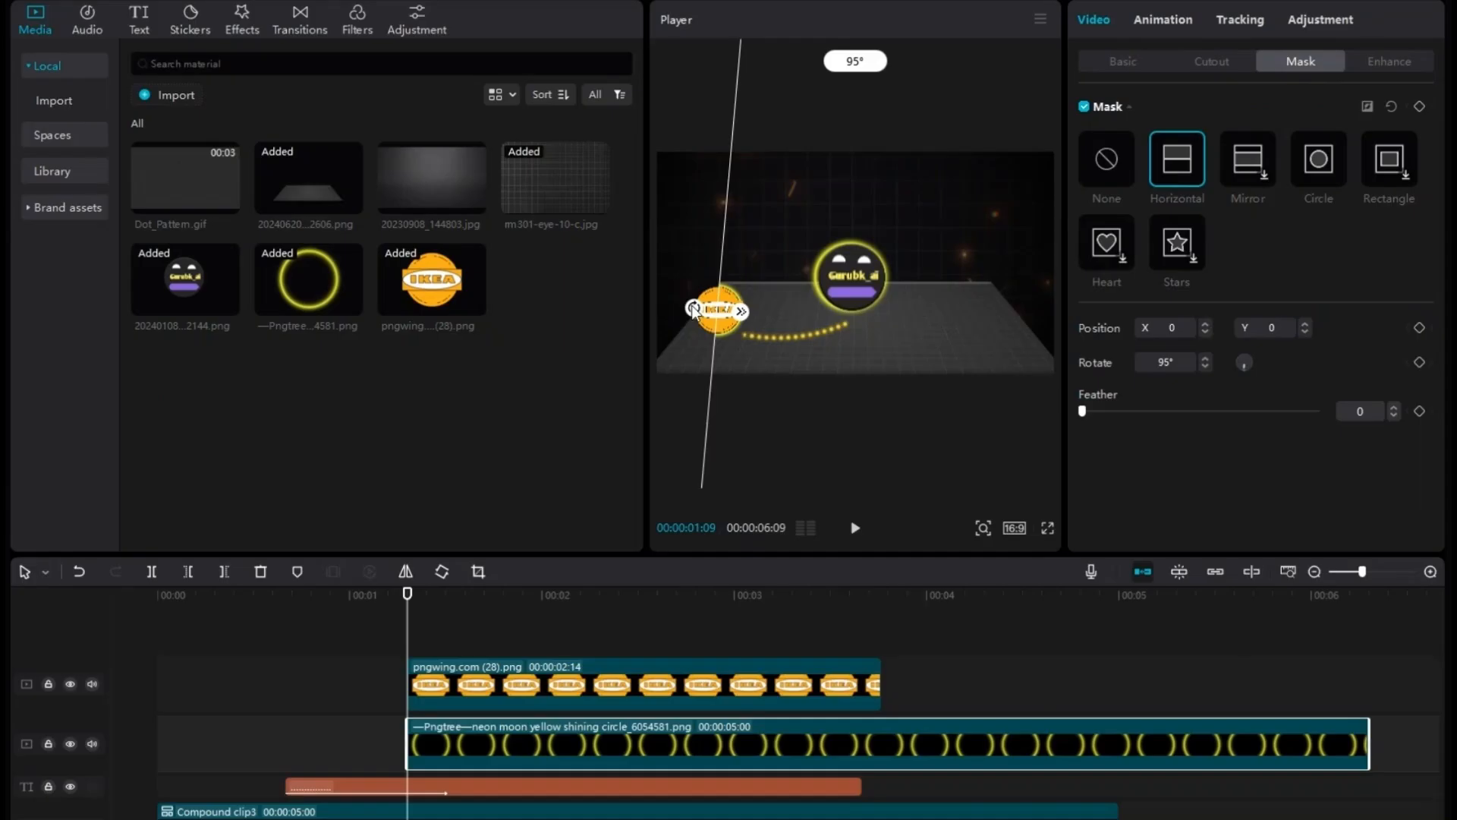
mouse_move(714, 321)
left_mouse_down()
mouse_move(665, 322)
mouse_move(740, 331)
left_mouse_up()
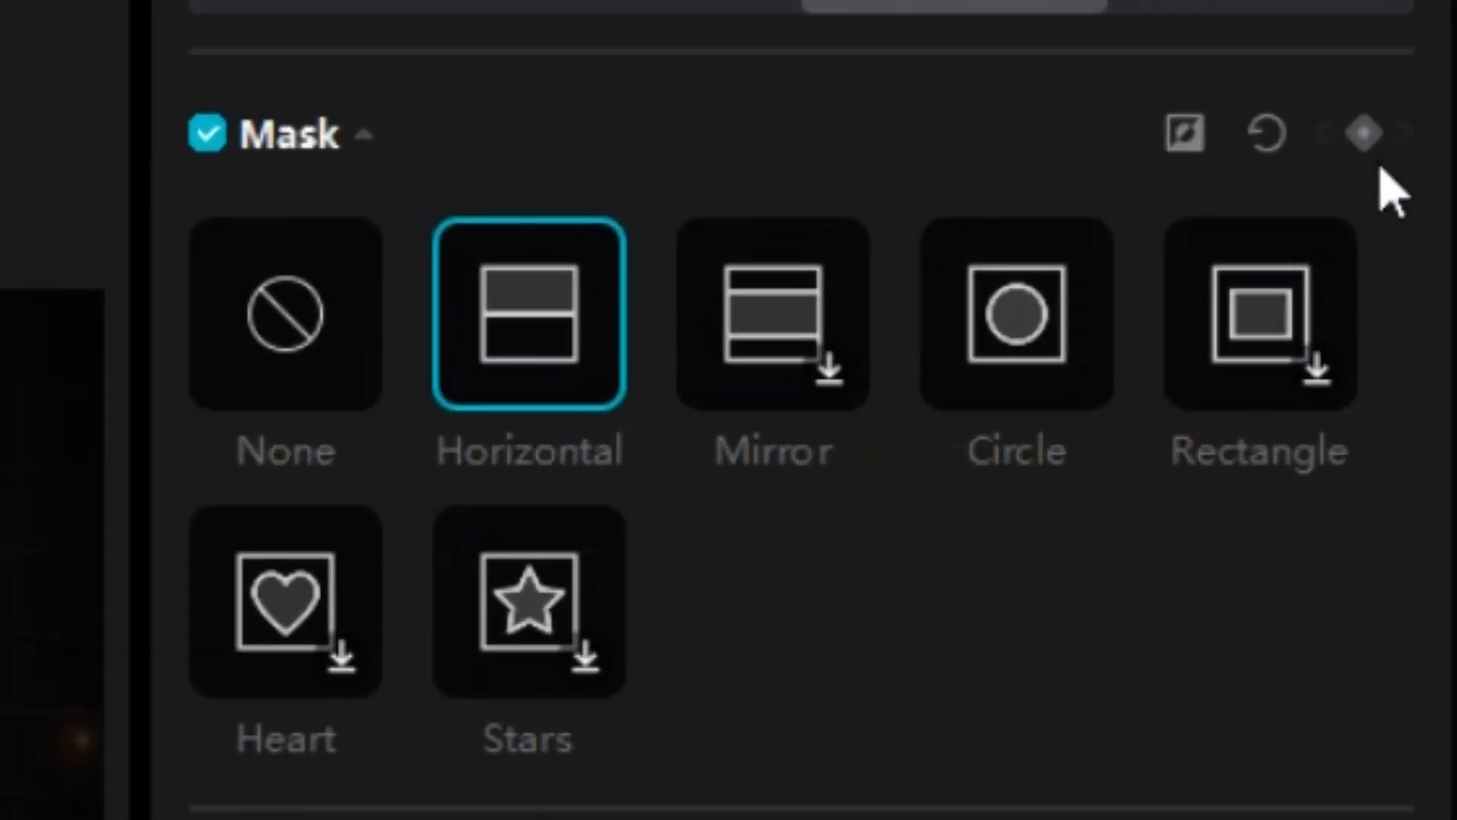
- Keyframe the ring's mask at 00:00:01:09 and move it to X -1500, Y -1376 at 00:00:01:17 to reveal the ring
left_click(1419, 106)
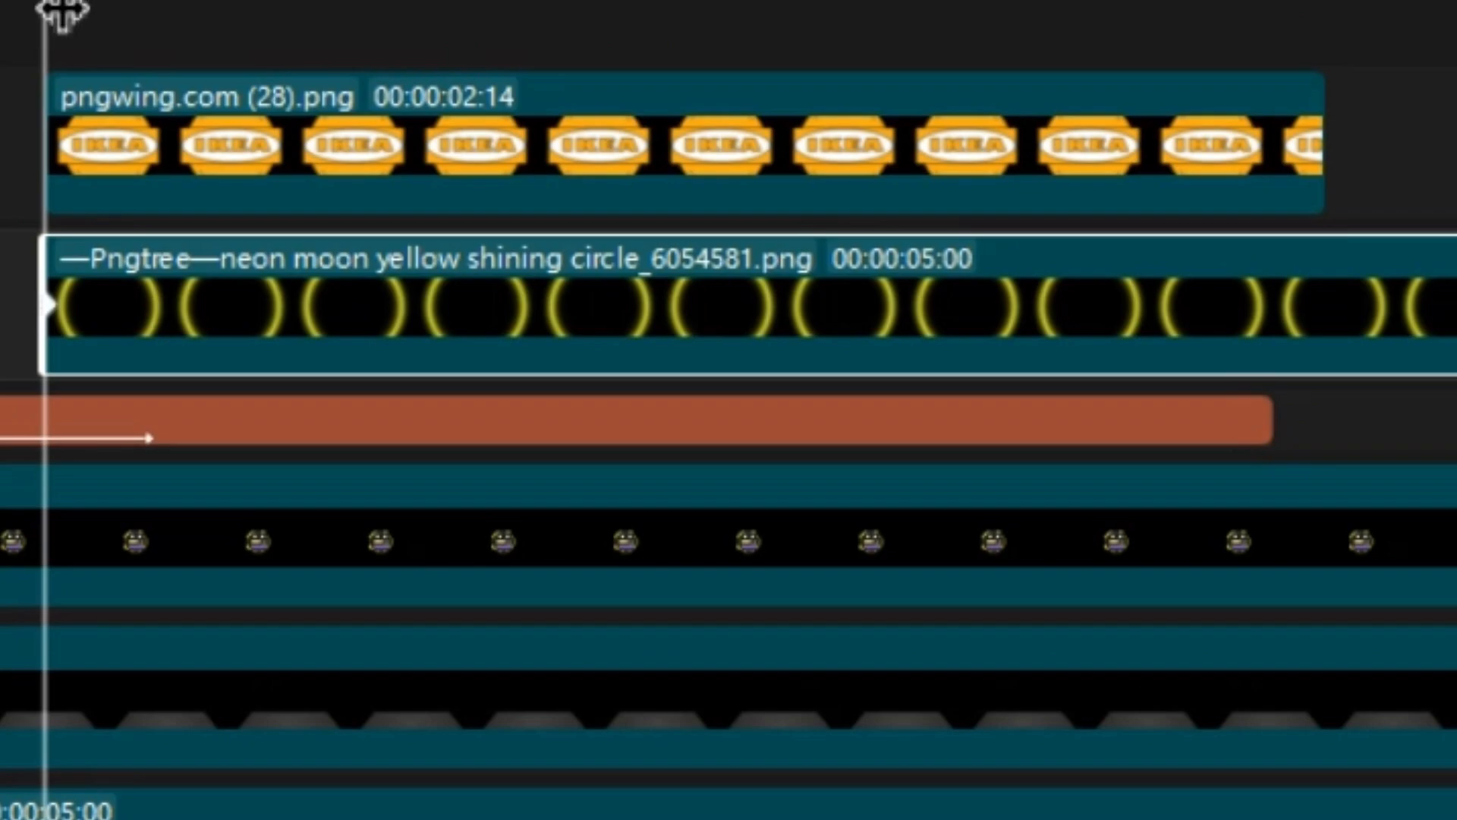
left_click_drag(62, 11, 207, 34)
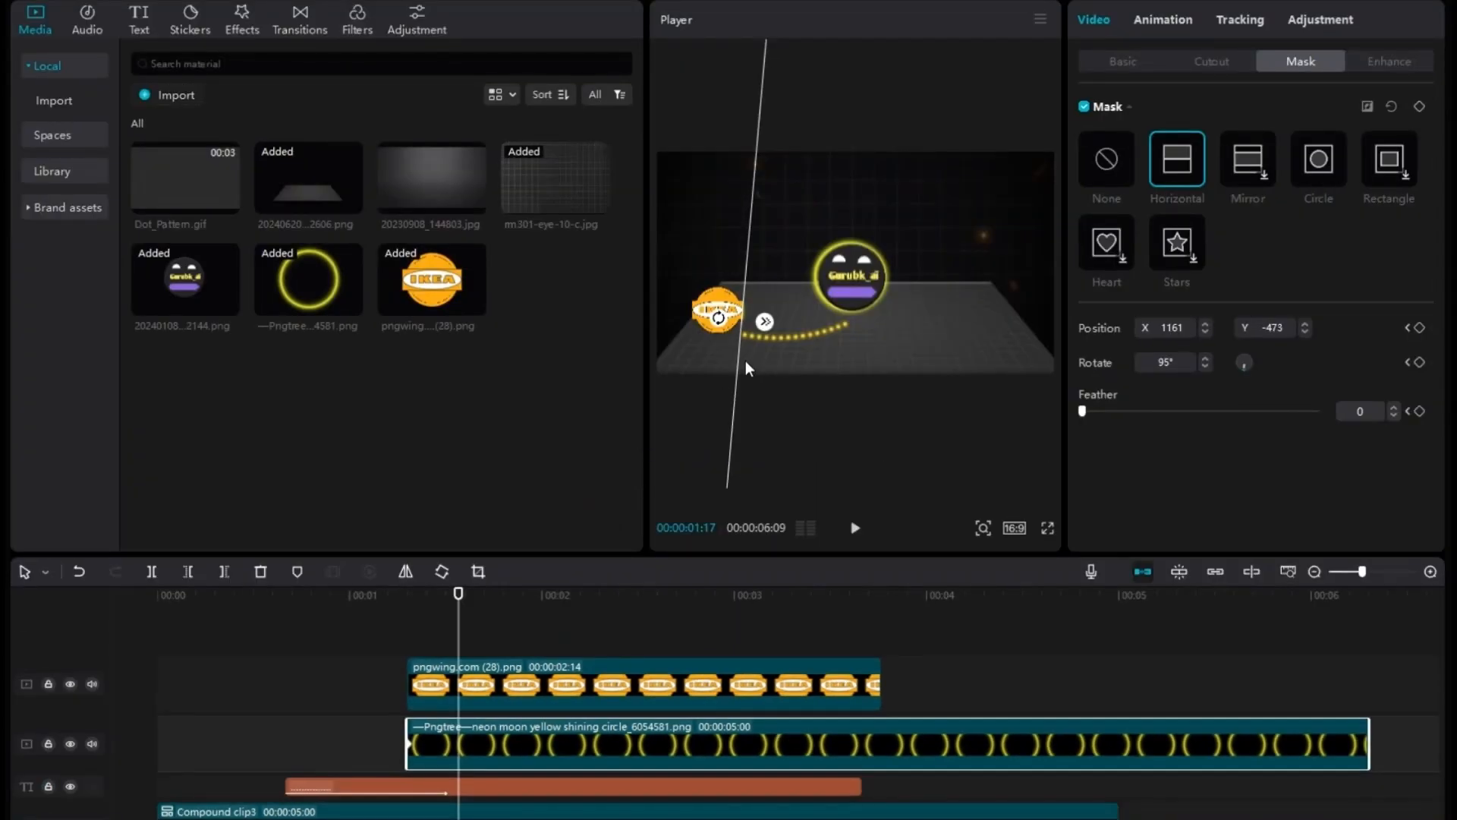
left_click_drag(738, 361, 677, 379)
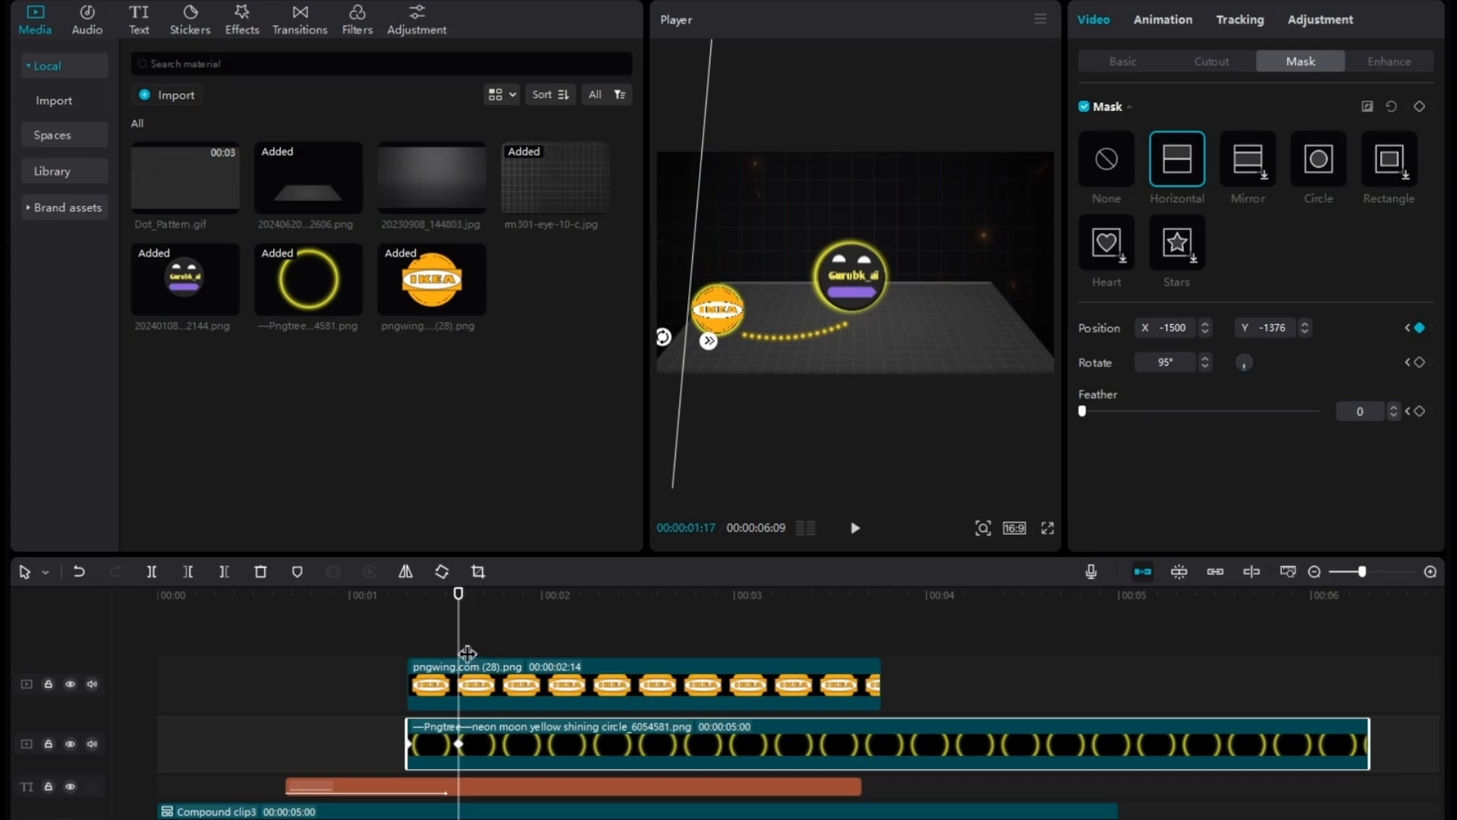
mouse_move(467, 653)
left_mouse_down()
mouse_move(394, 649)
mouse_move(520, 636)
mouse_move(345, 648)
mouse_move(444, 650)
left_mouse_up()
- Trim the neon ring clip to end with the IKEA logo clip and combine both into a compound clip
left_click(558, 683)
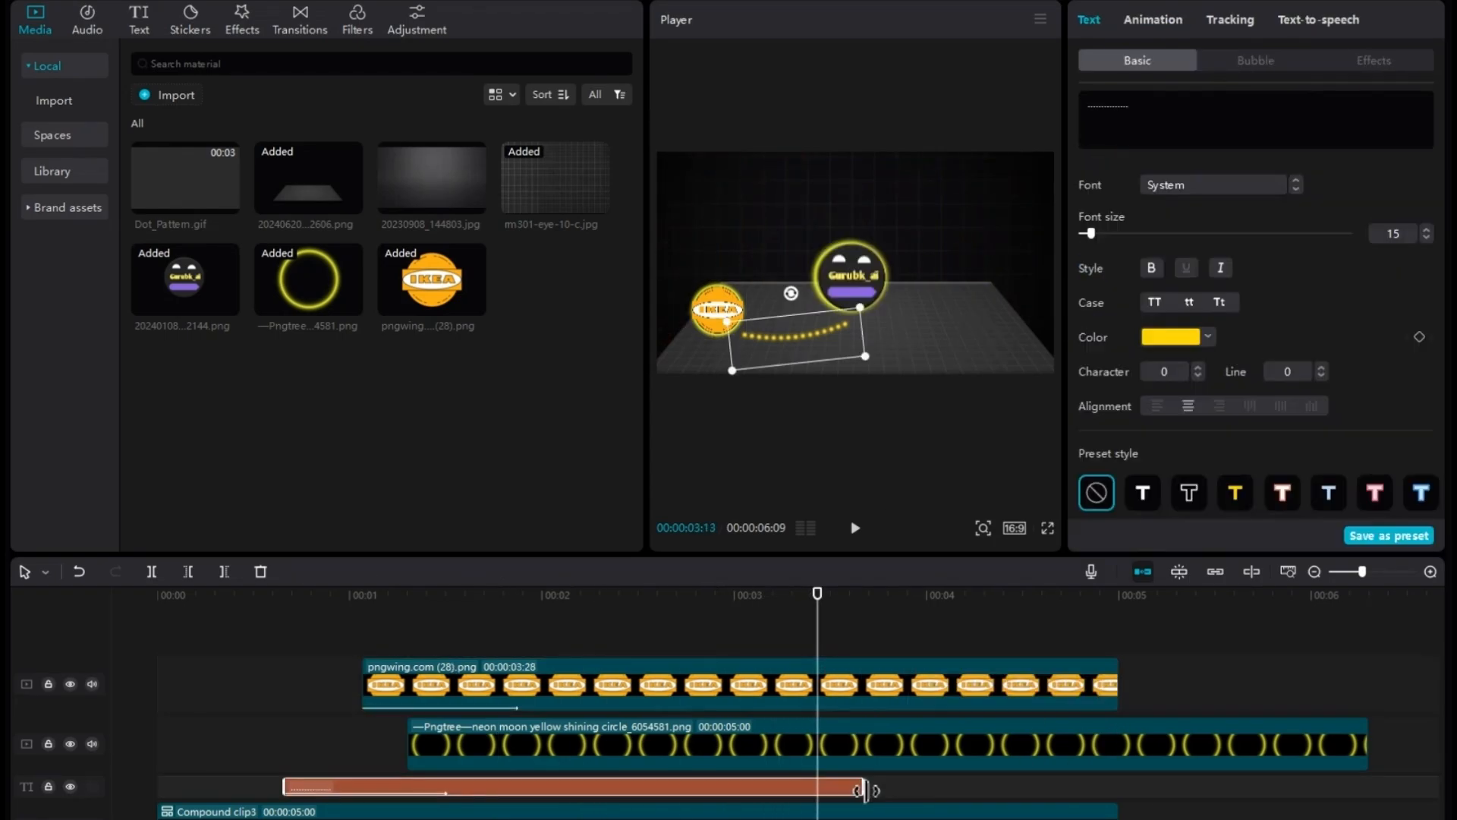
left_click(1234, 734)
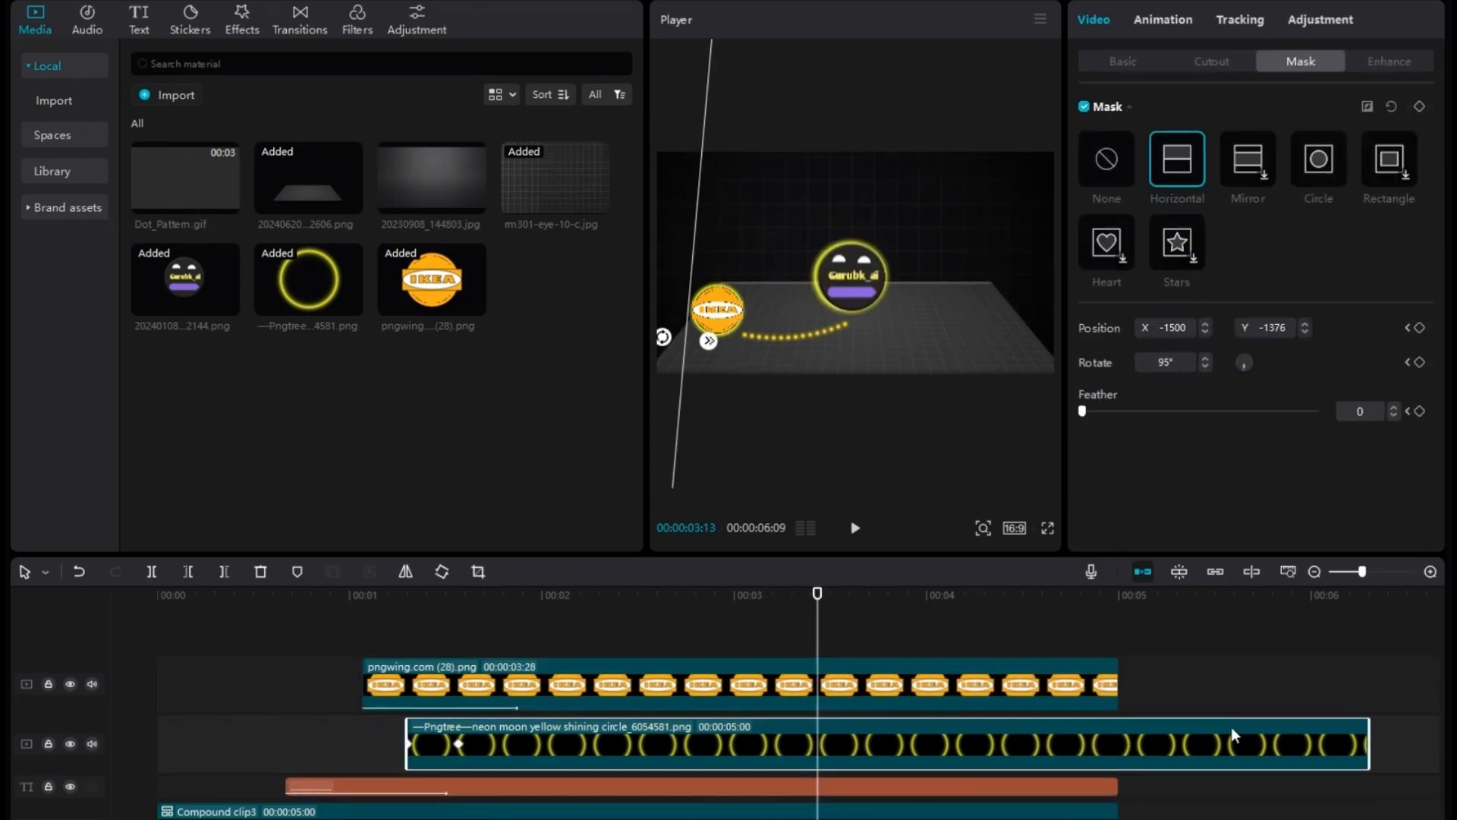
right_click(685, 730)
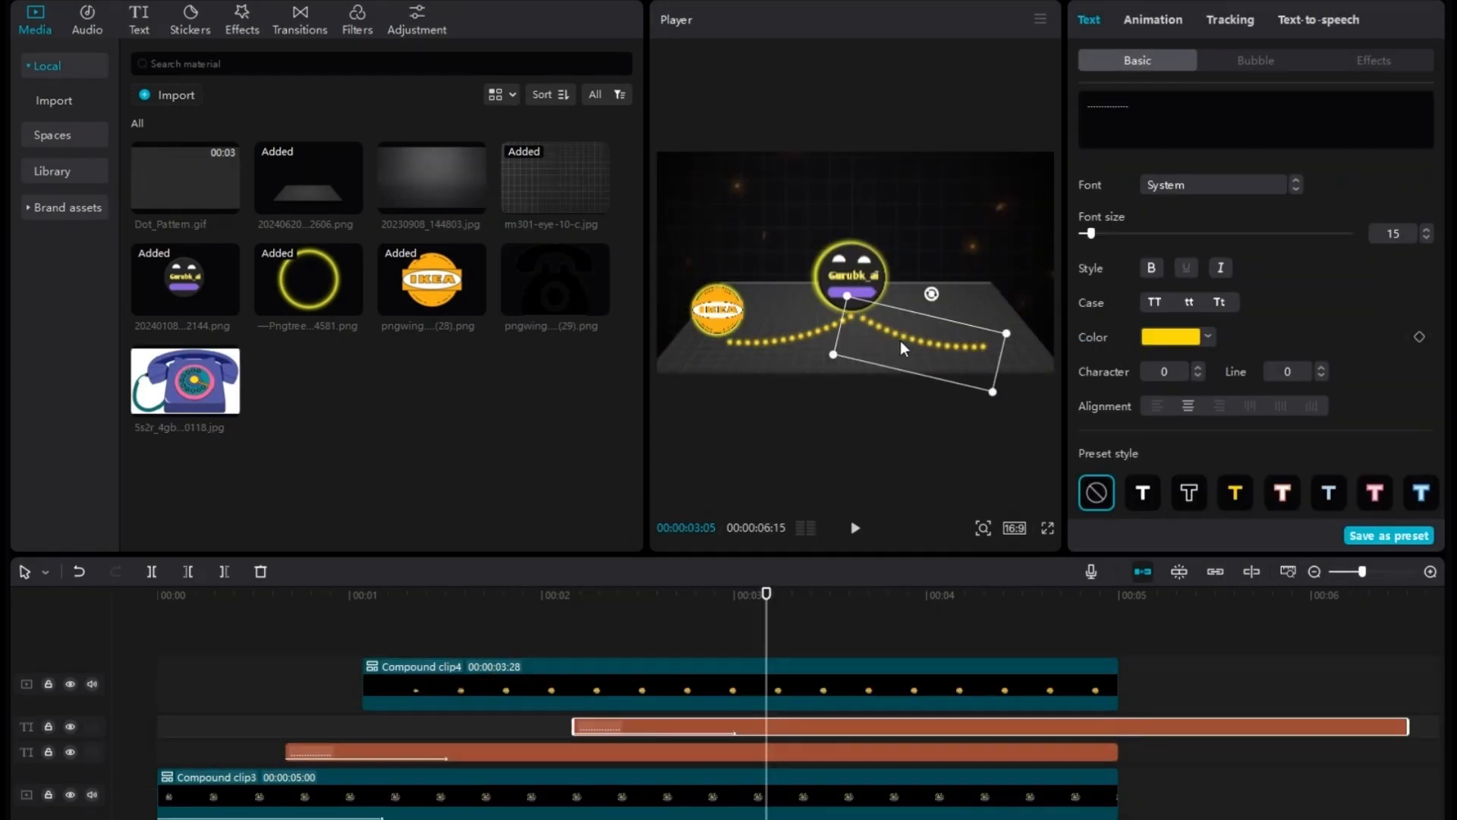
- Preview the second dotted text's animation and set its curve strength to -53°
left_click_drag(686, 604, 535, 595)
key("space")
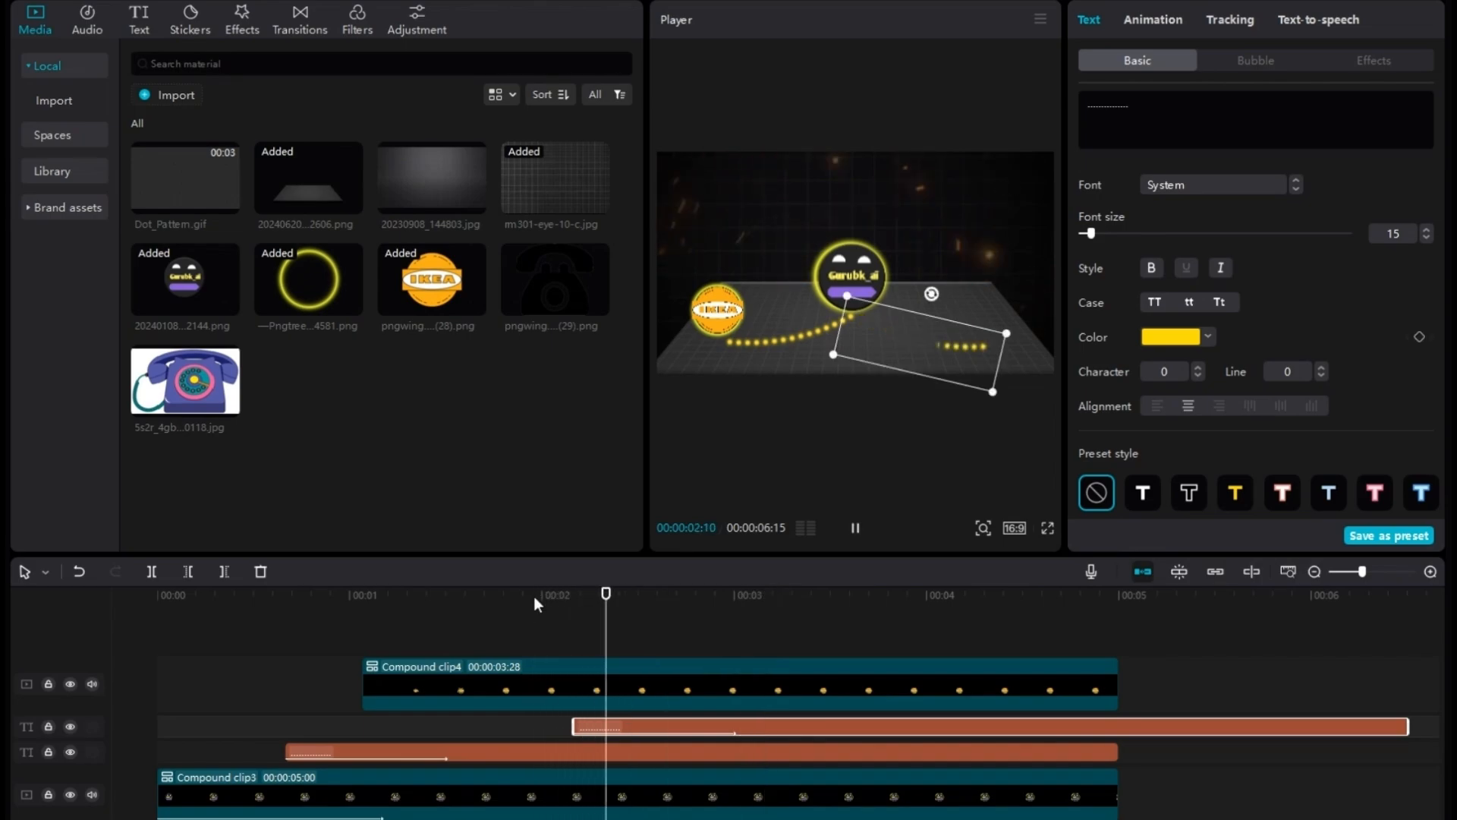
key("space")
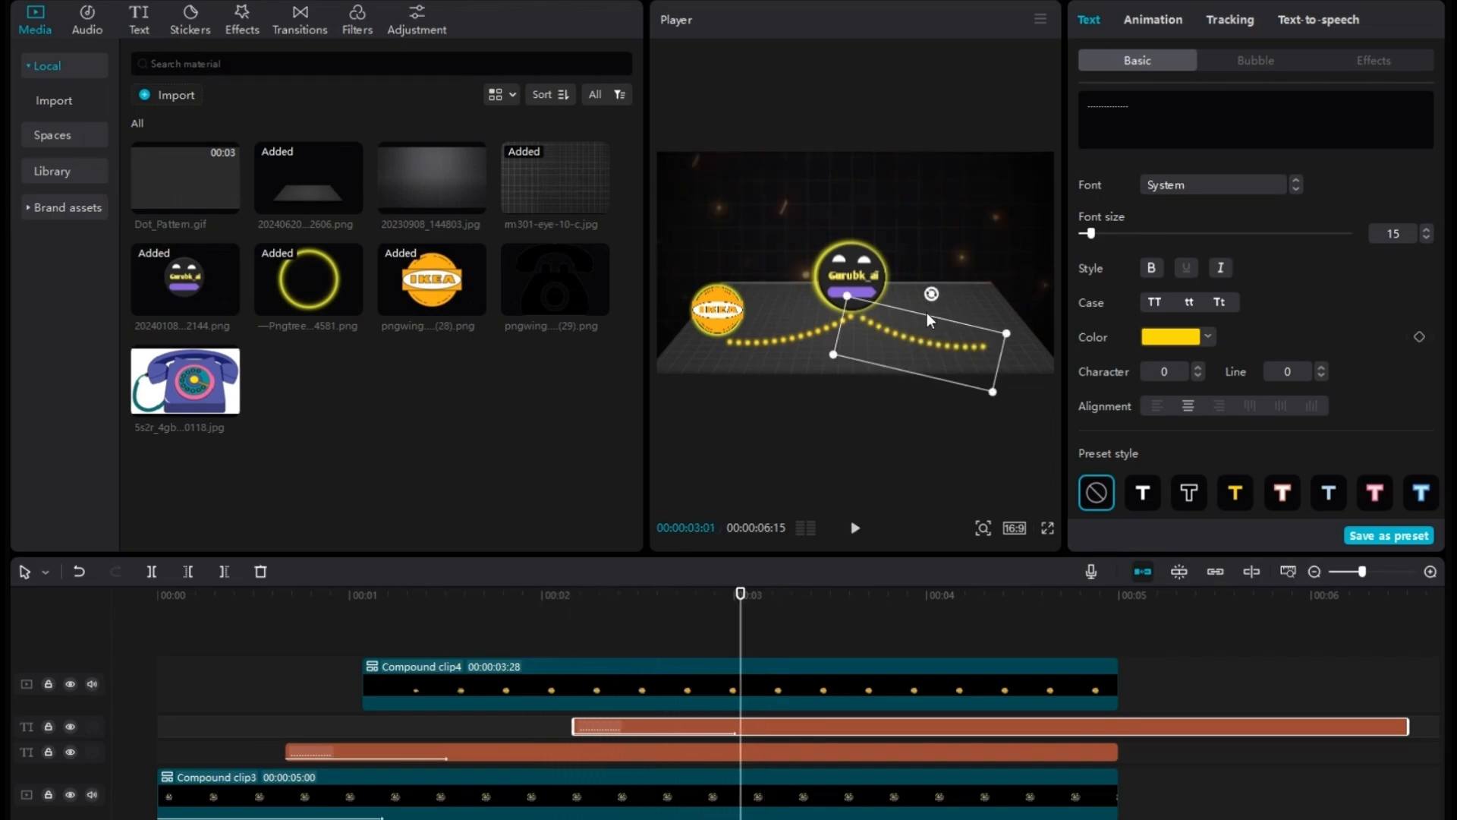
scroll(1161, 356, "down", 5)
scroll(1166, 381, "down", 3)
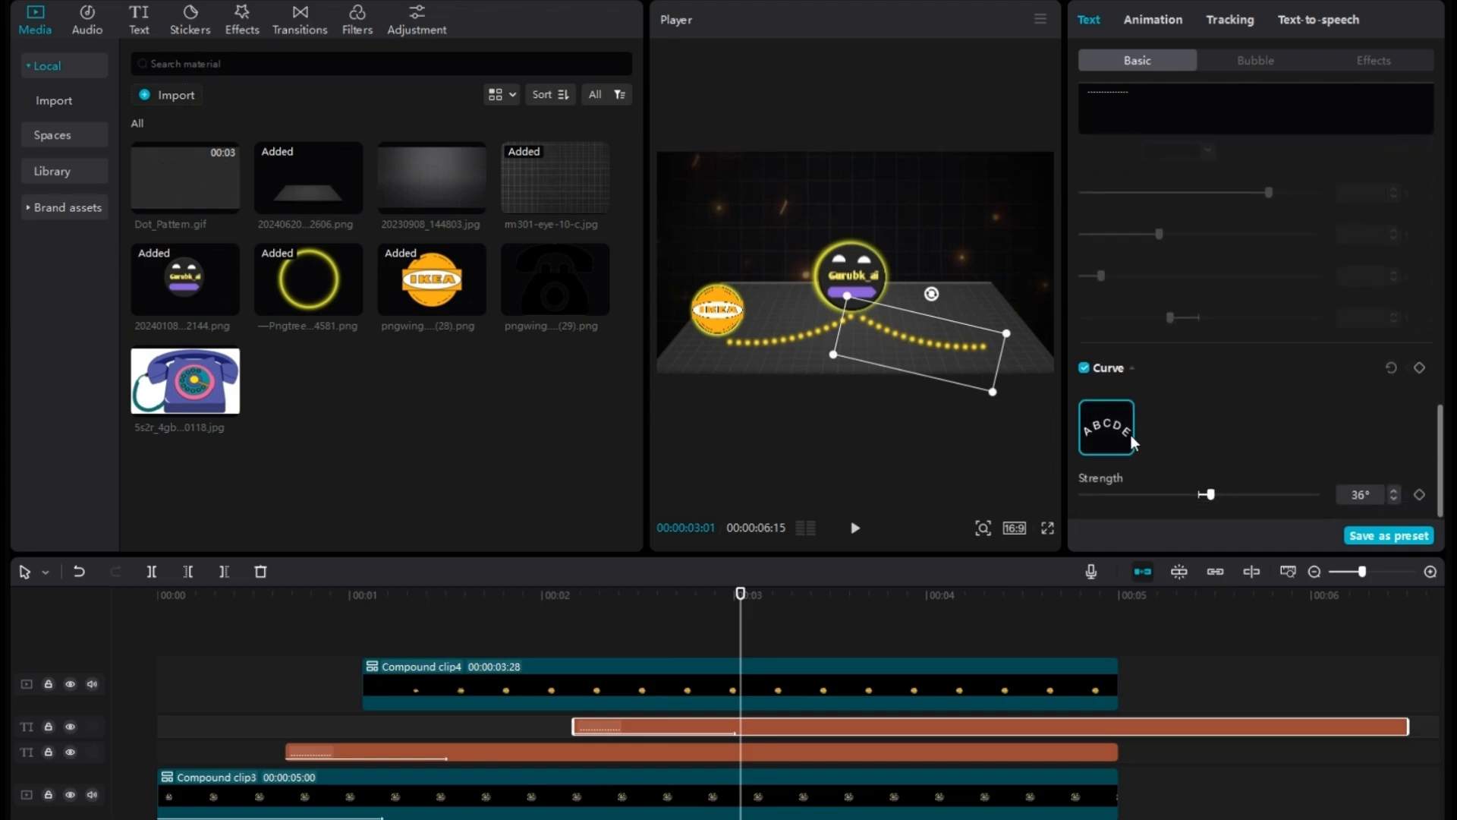
left_click_drag(1212, 495, 1180, 508)
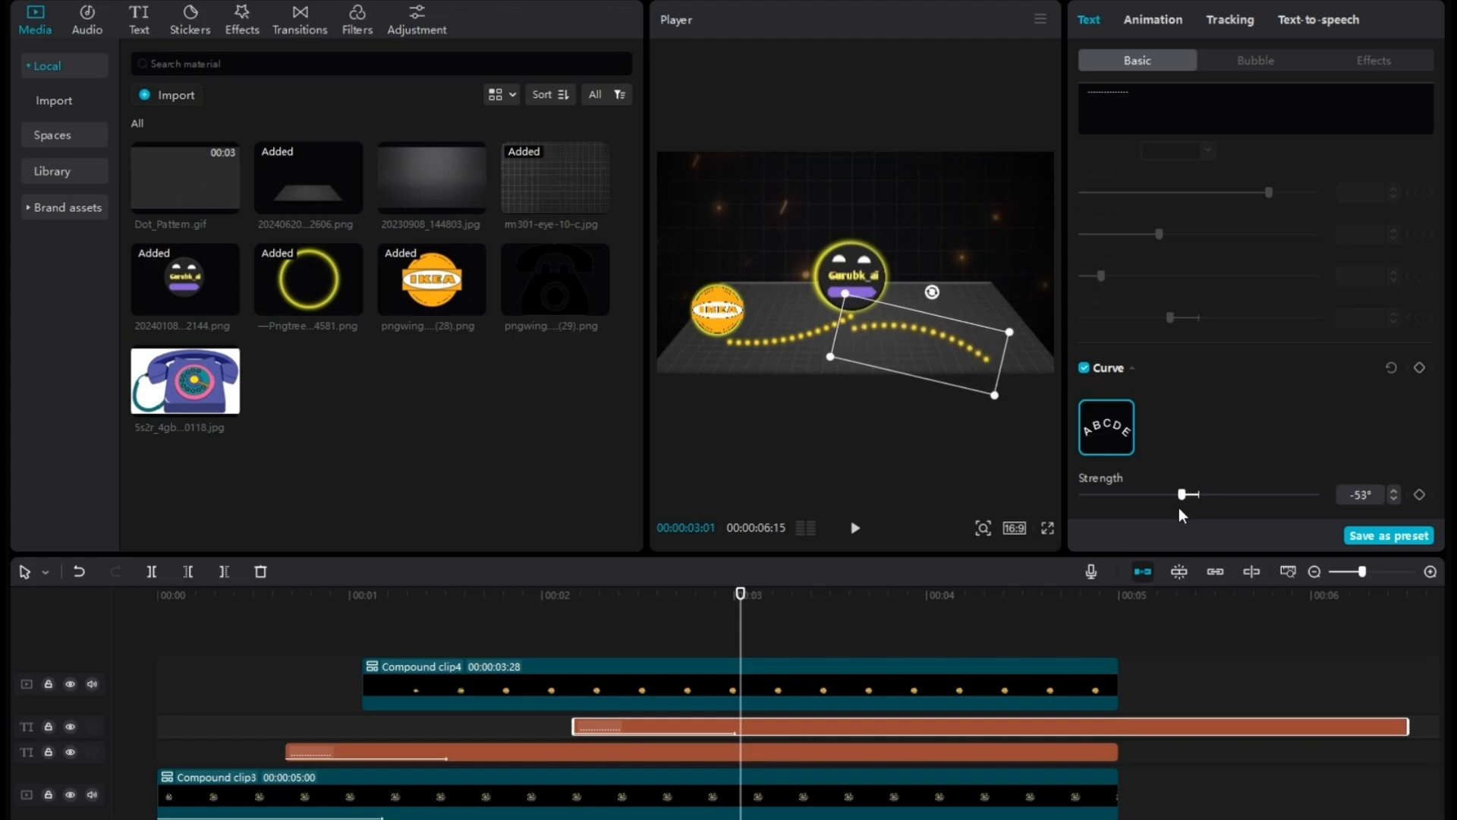
- Rotate, resize and reposition the second dotted text so it sags from the central logo towards the platform's right side
left_click_drag(932, 292, 900, 553)
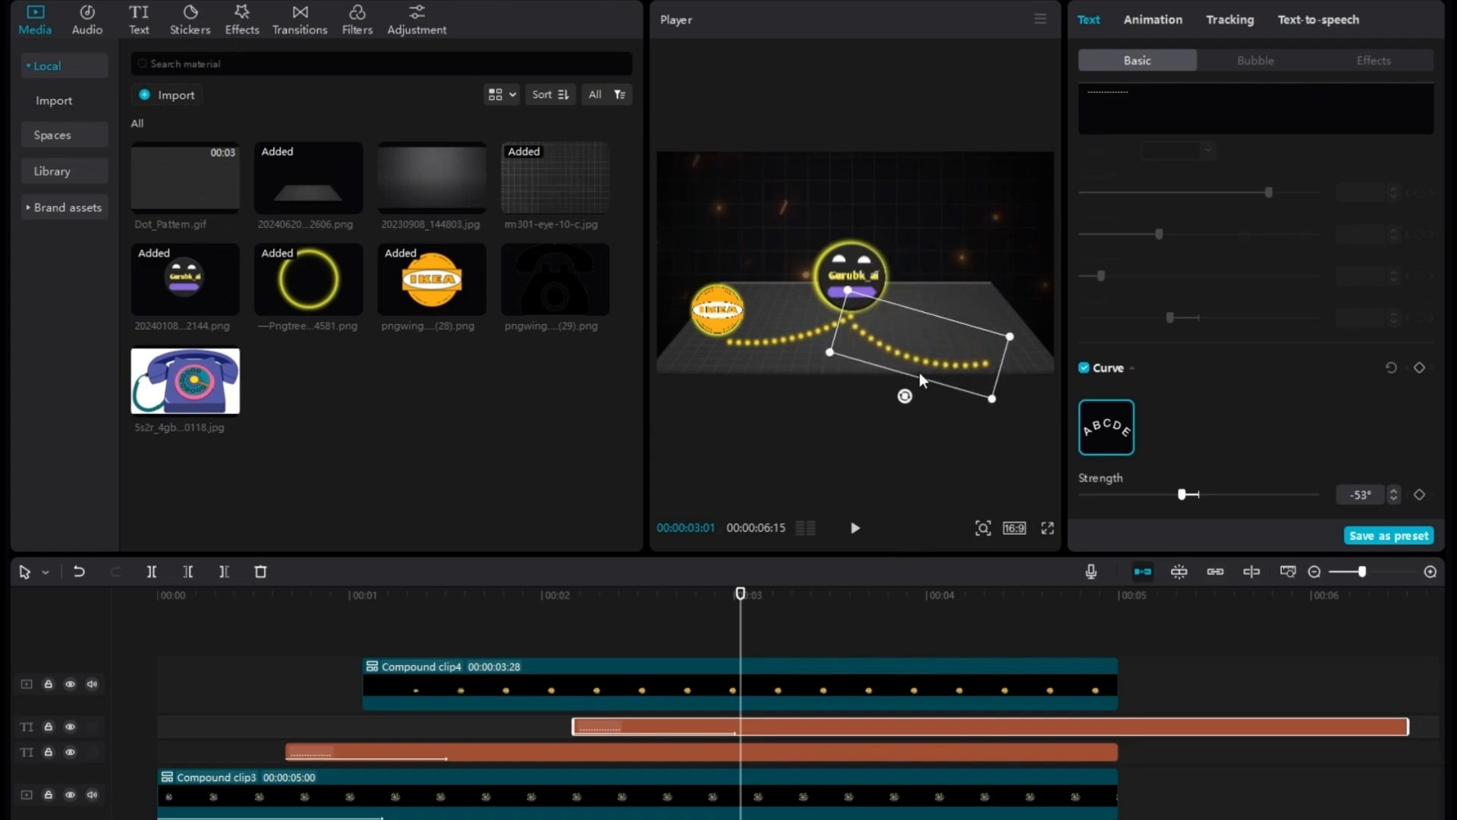
left_click_drag(920, 327, 927, 320)
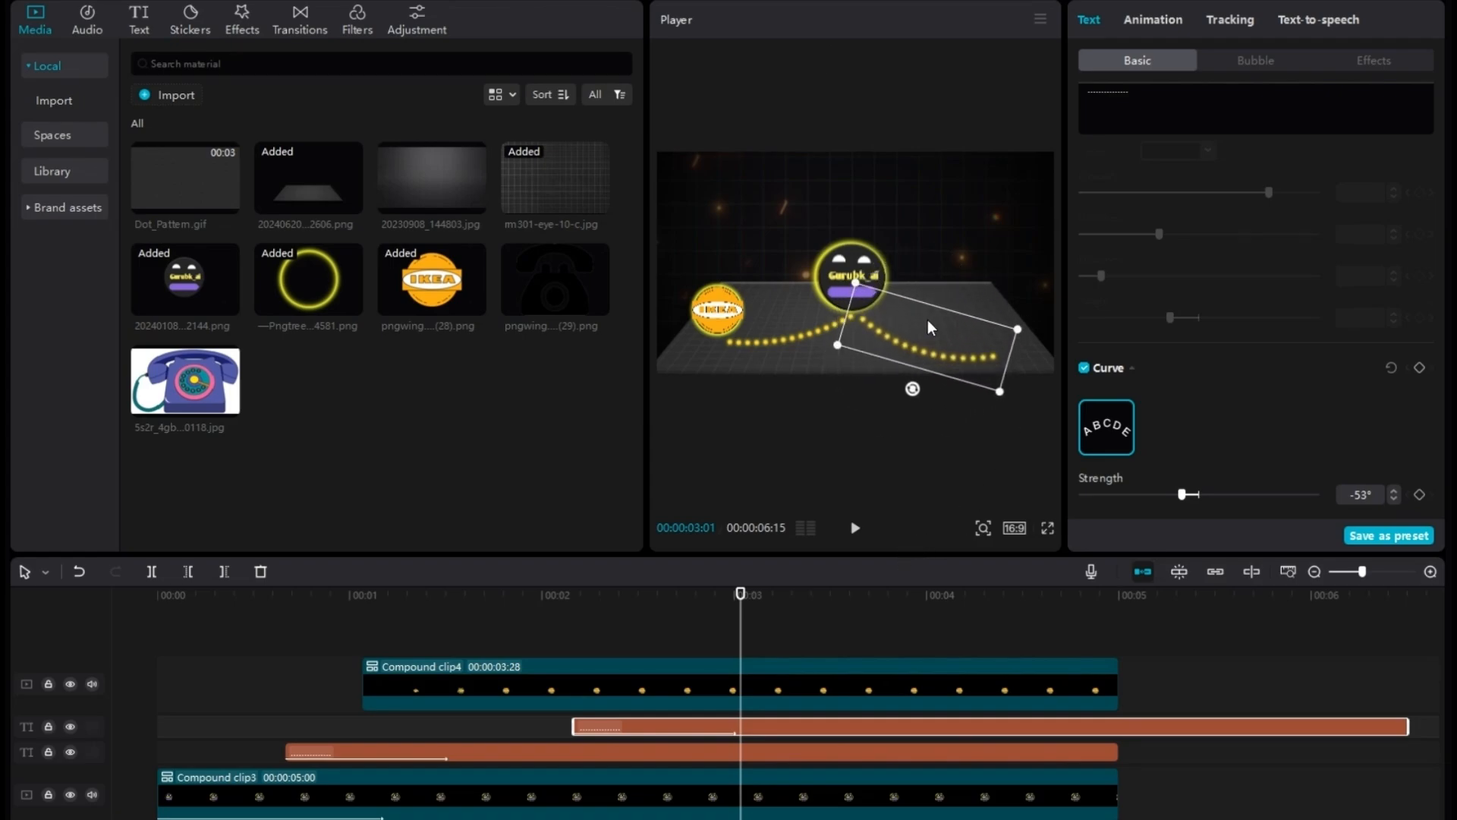
left_click_drag(999, 391, 992, 309)
- Add the telephone image at 00:00:02:24, remove its white background with Chroma key strength 1, and place it at the right dotted line's end
left_click_drag(186, 382, 719, 662)
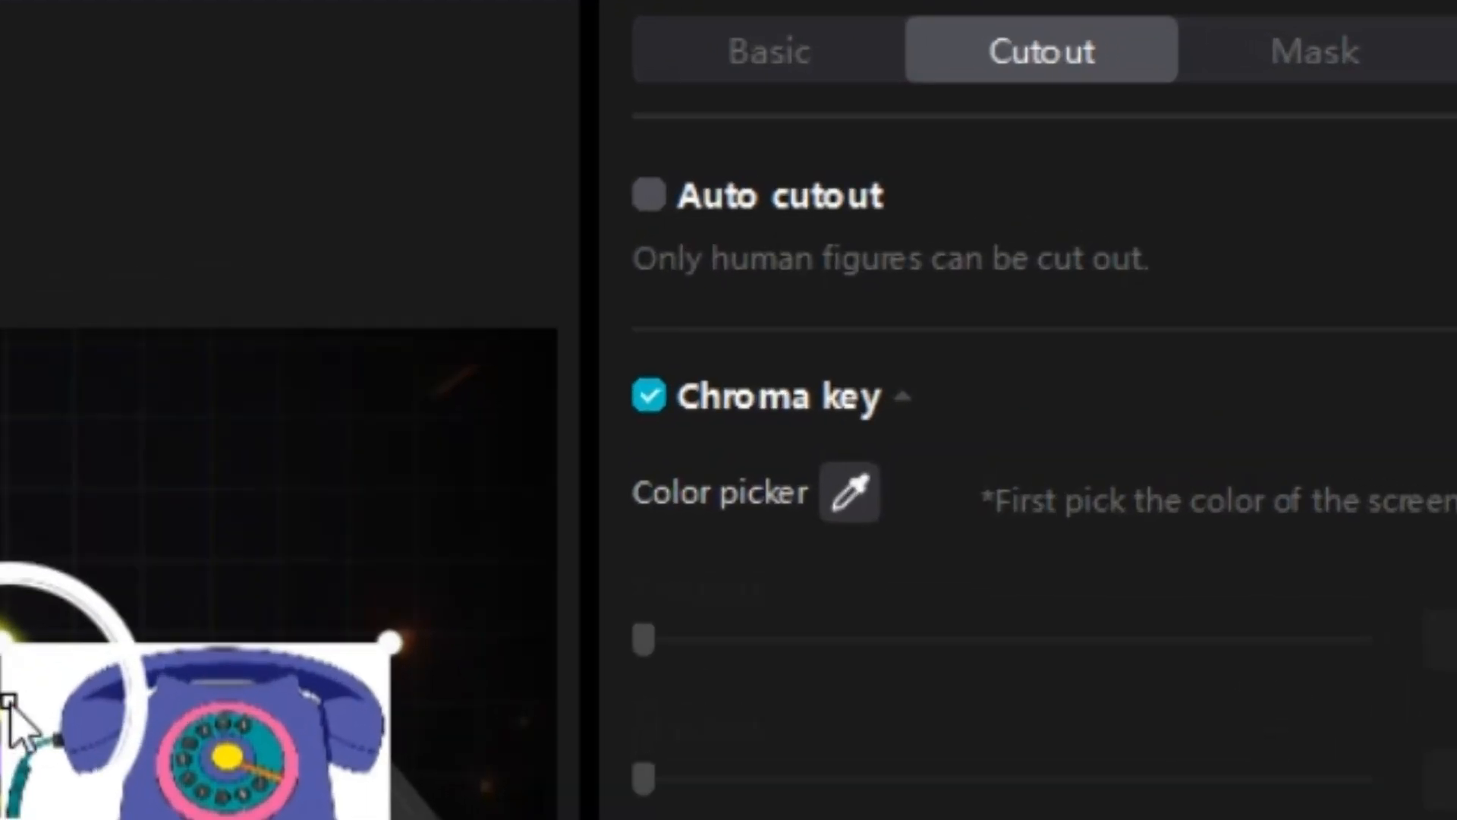
left_click(876, 274)
left_click(1421, 364)
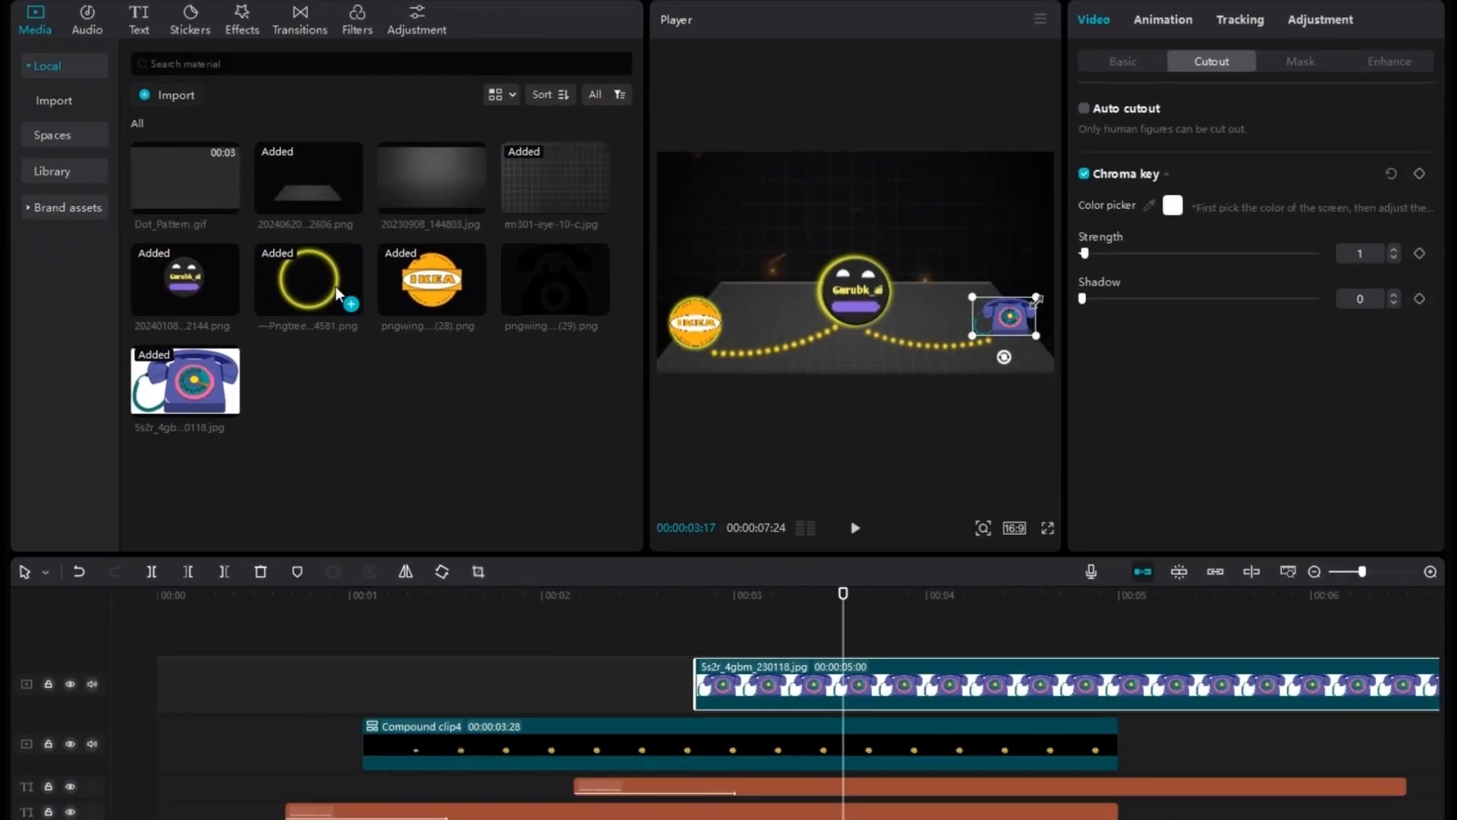
- Add the neon ring on a track beneath the telephone clip, then scale and position it around the telephone
left_click_drag(326, 289, 695, 717)
left_click_drag(742, 379, 796, 325)
left_click_drag(822, 294, 977, 342)
left_click_drag(948, 254, 963, 270)
- Apply a Horizontal mask to the telephone's neon ring and keyframe the mask so the ring is progressively revealed, previewing it
left_click(1301, 61)
left_click(1176, 159)
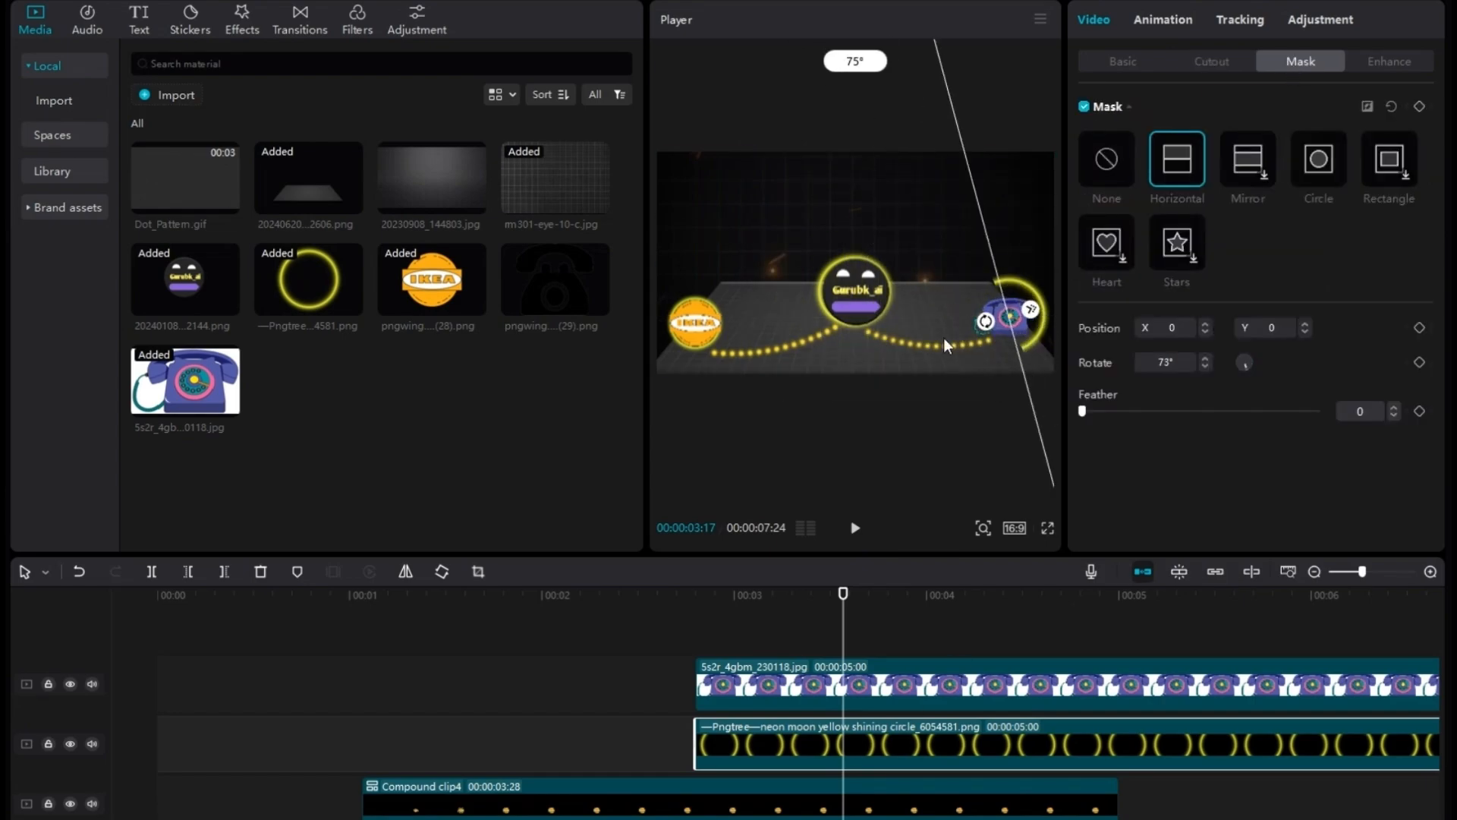
left_click_drag(844, 745, 696, 745)
left_click(779, 638)
left_click_drag(985, 314, 1009, 356)
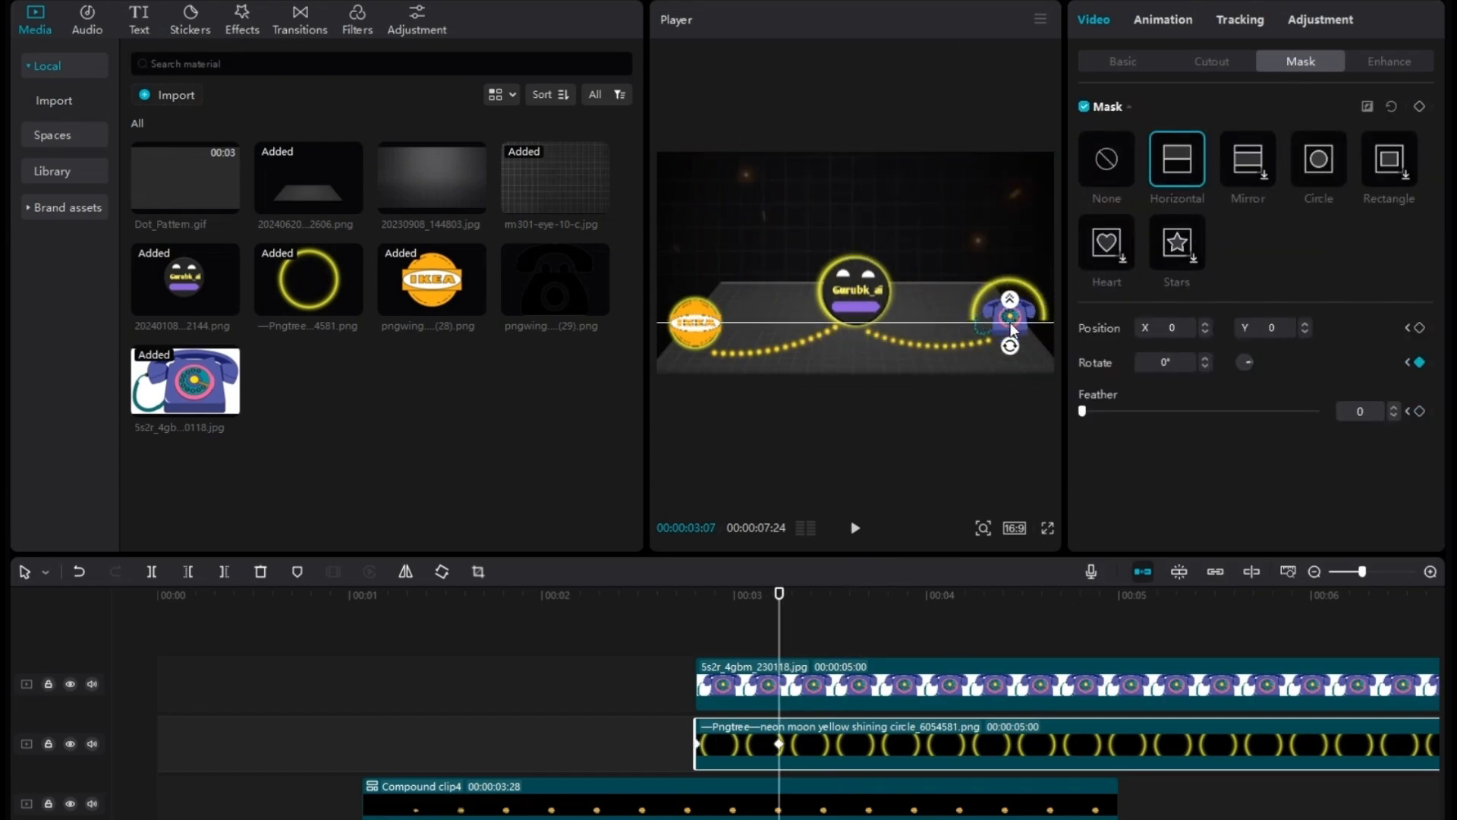
left_click(696, 630)
left_click(855, 528)
- Trim the telephone, ring and dotted text clips so they end at 00:00:05:00, and play back the result
left_click_drag(677, 595, 1118, 595)
left_click(1184, 683, "ctrl")
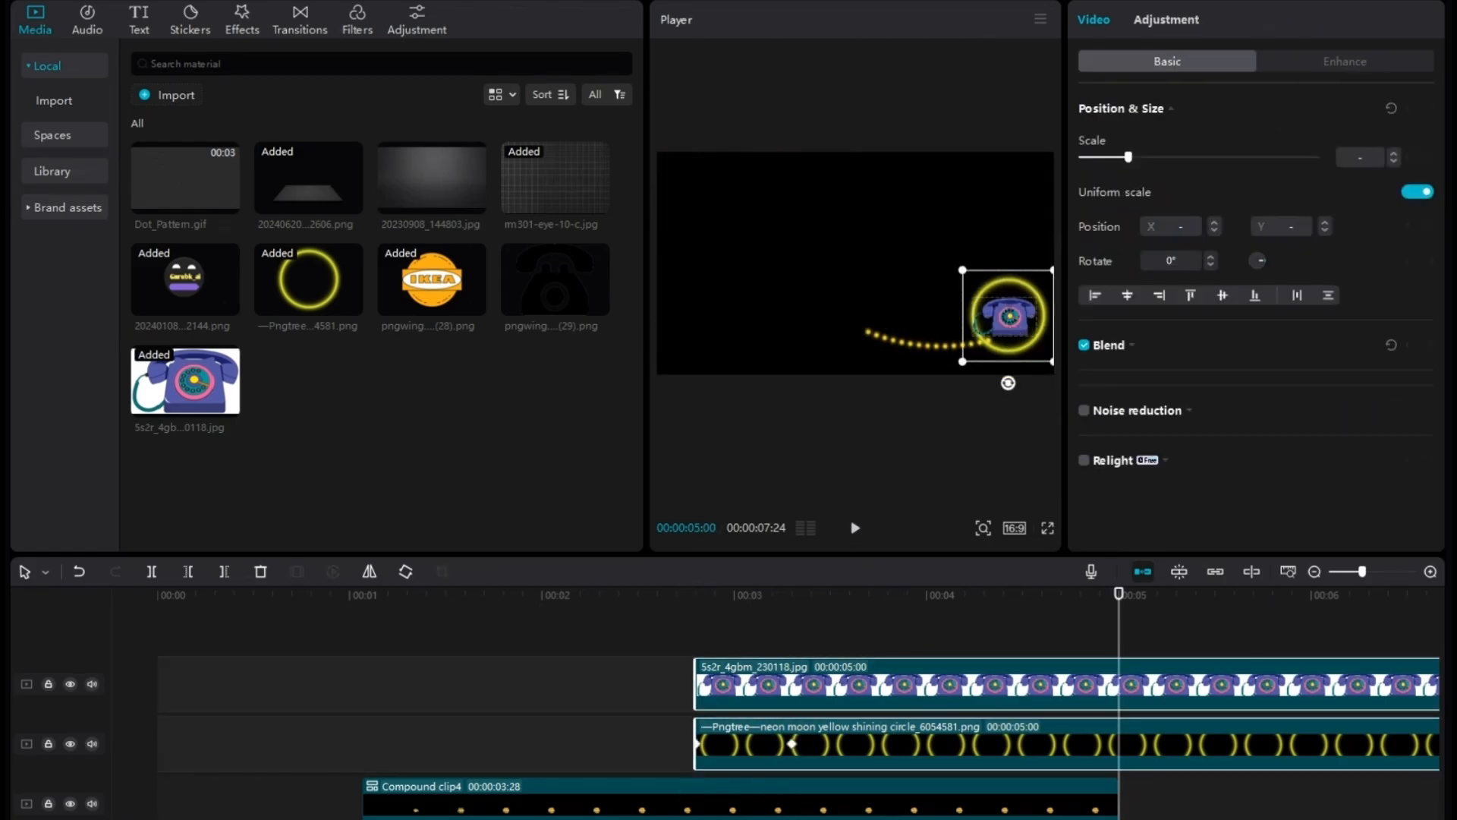
key("w")
key("space")
key("space")
- Combine the telephone and its ring into a compound clip, then give it a 0.5 s Fade In animation
left_click(913, 690)
left_click(913, 744, "ctrl")
right_click(913, 744)
left_click(979, 607)
left_click(158, 595)
key("space")
key("space")
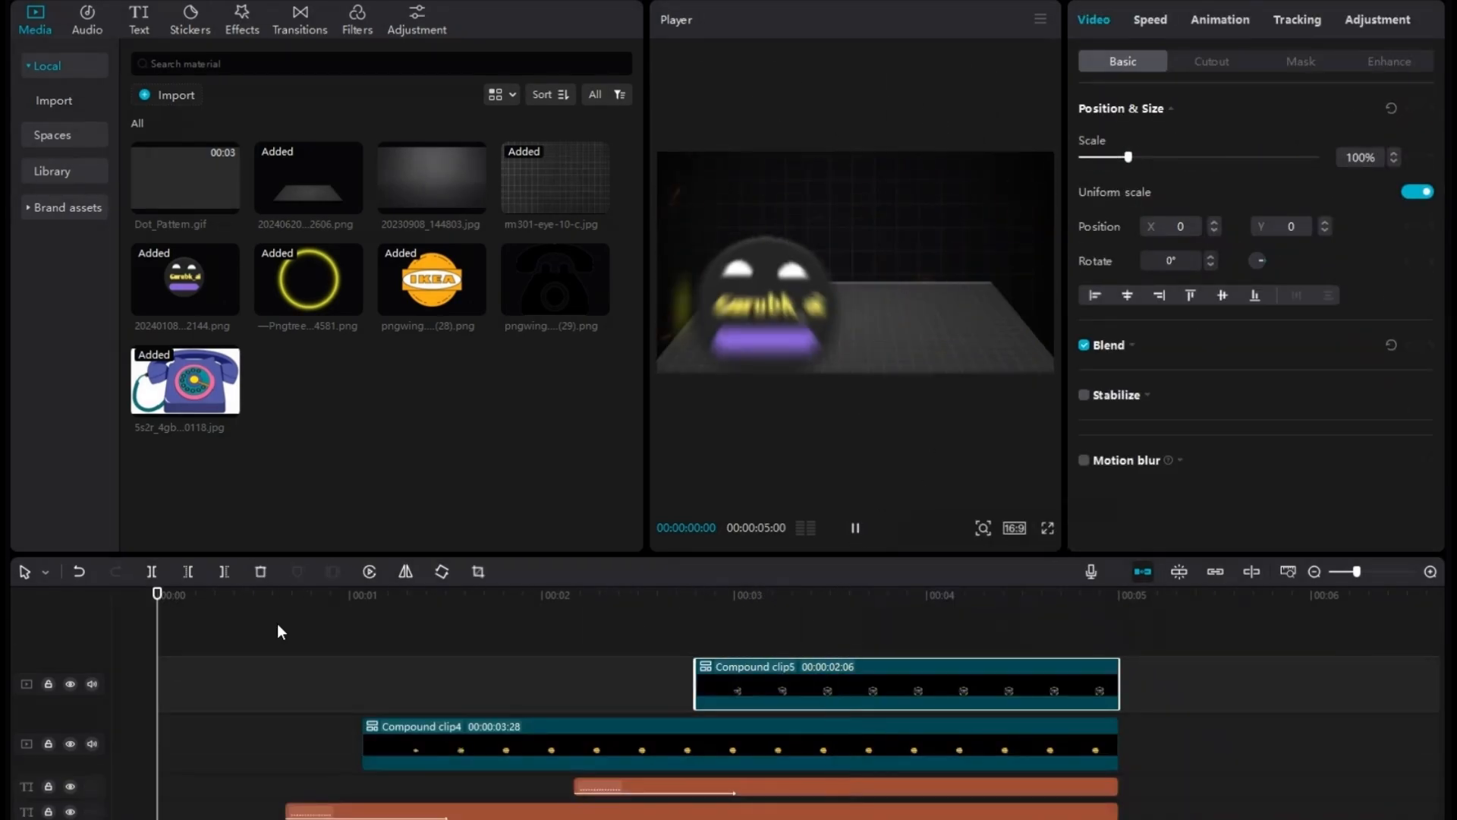
left_click(1220, 19)
left_click(1248, 121)
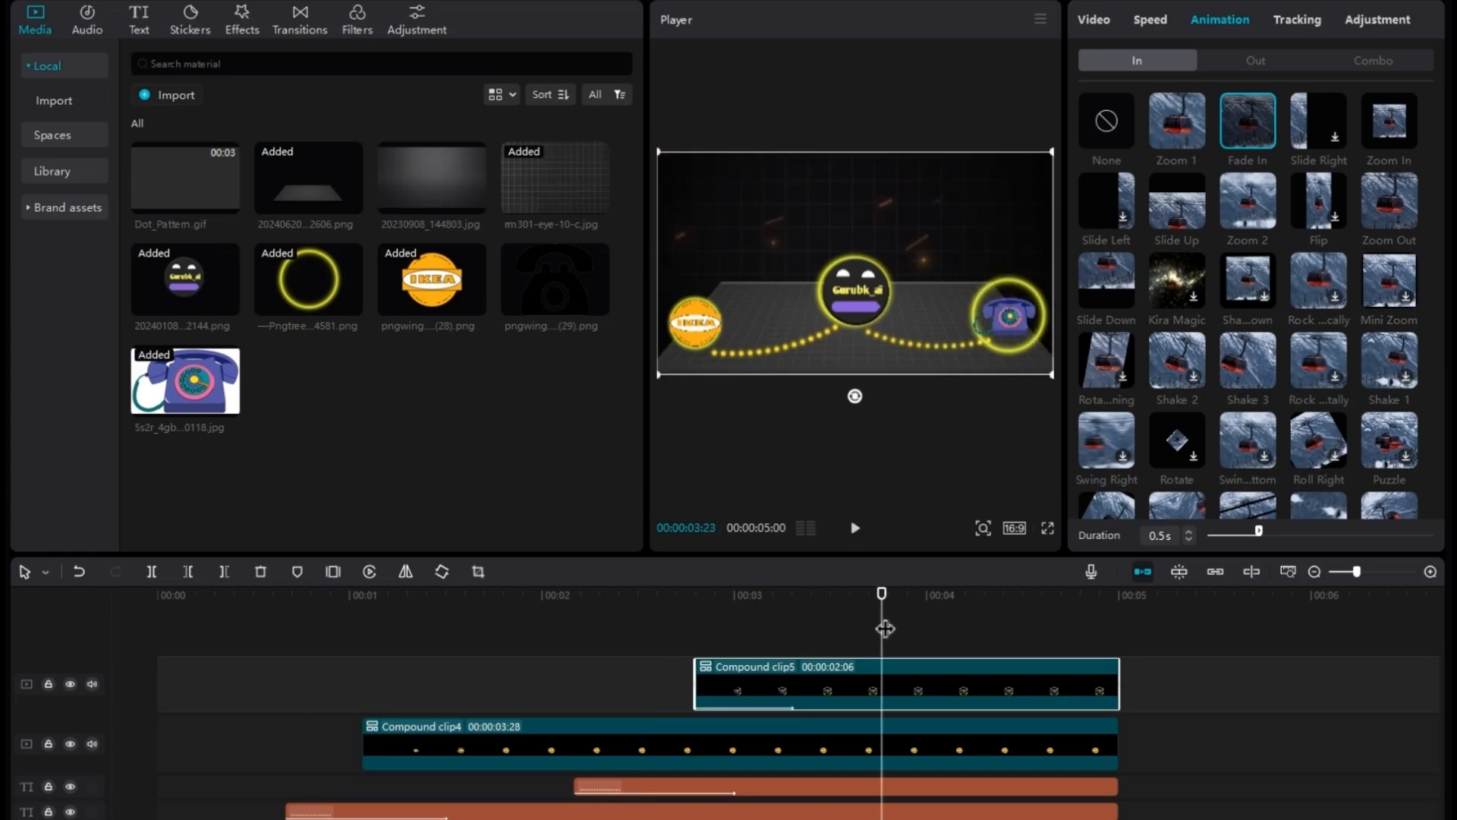
- Paste a copy of the IKEA compound clip at 00:00:03:17 and shrink it towards the platform's rear left
key("ctrl+v")
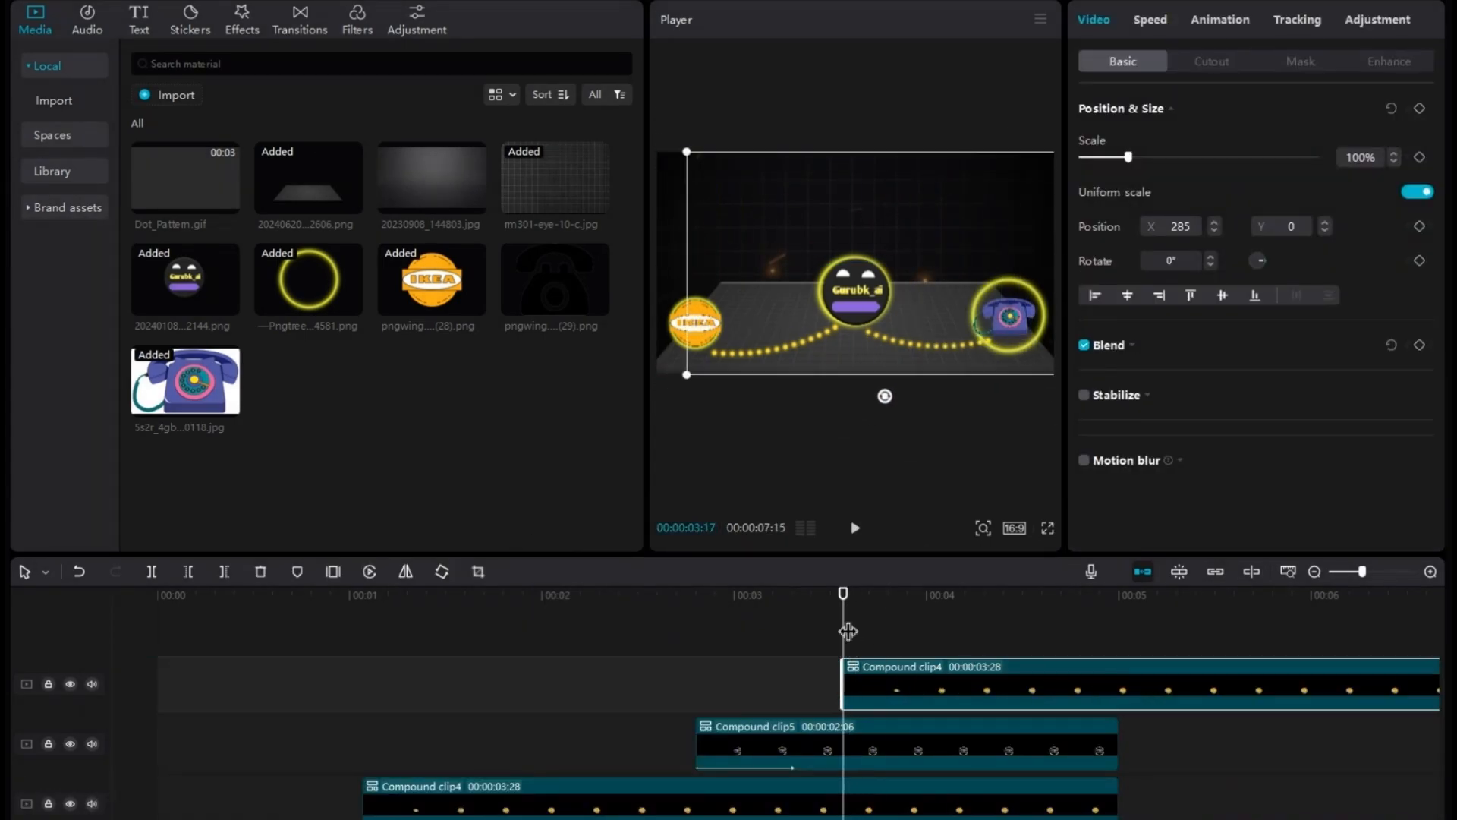
left_click_drag(963, 330, 953, 322)
left_click_drag(911, 303, 914, 293)
- Duplicate the left dotted line's text clip, place it beneath the copied IKEA clip, and delay that IKEA clip to start after it
right_click(846, 817)
left_click(877, 693)
key("ctrl+v")
left_click_drag(1108, 797, 933, 725)
left_click(817, 595)
left_click_drag(907, 673, 965, 672)
left_click(875, 660)
left_click(895, 727)
- Rotate the copied dotted line to about 199°, align it with the smaller IKEA icon, and trim both copies at 00:00:05:00
left_click_drag(752, 277, 790, 268)
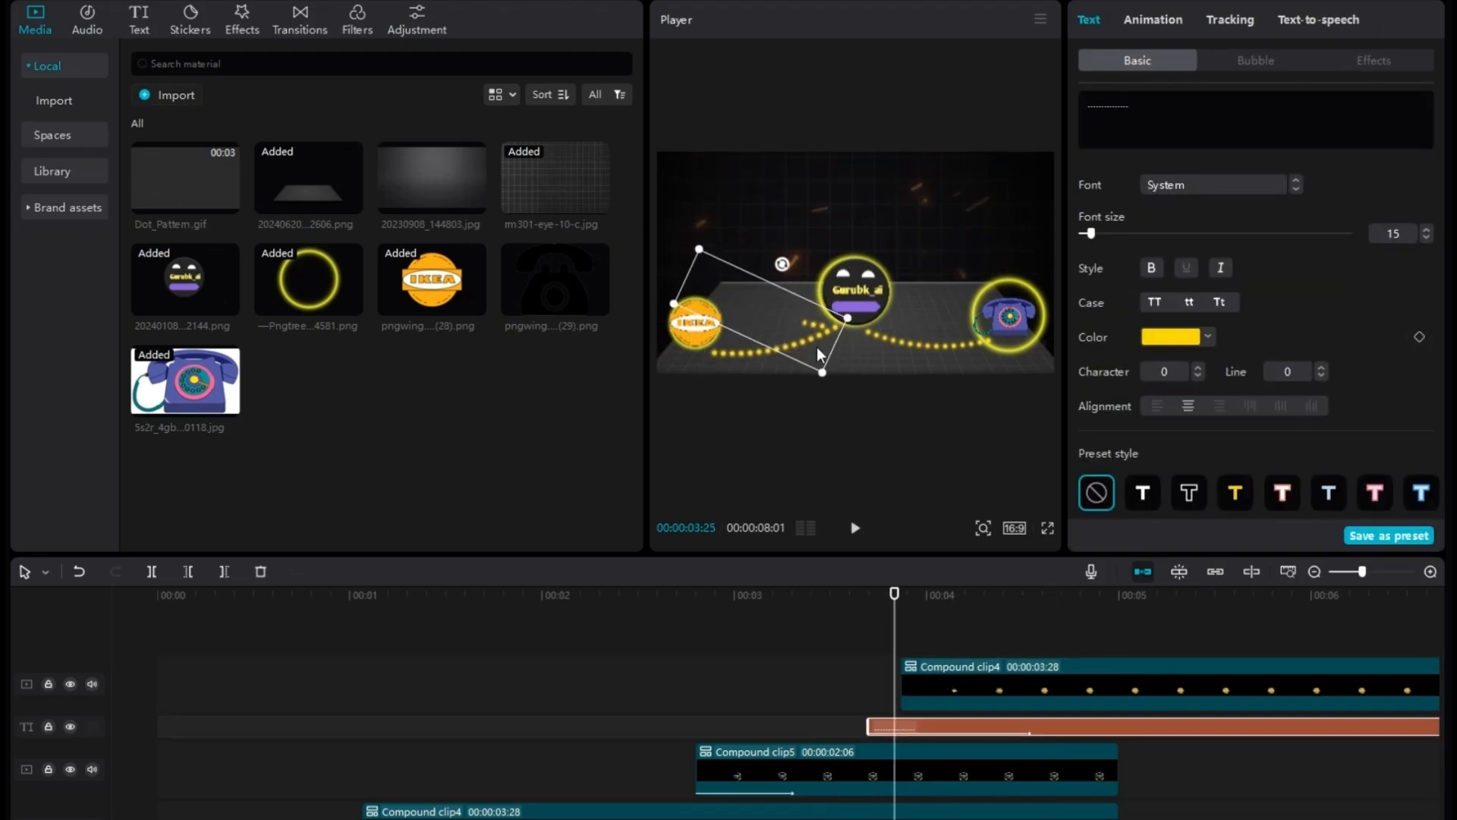
key("space")
key("space")
left_click_drag(785, 317, 808, 339)
left_click(973, 732)
left_click_drag(797, 273, 792, 270)
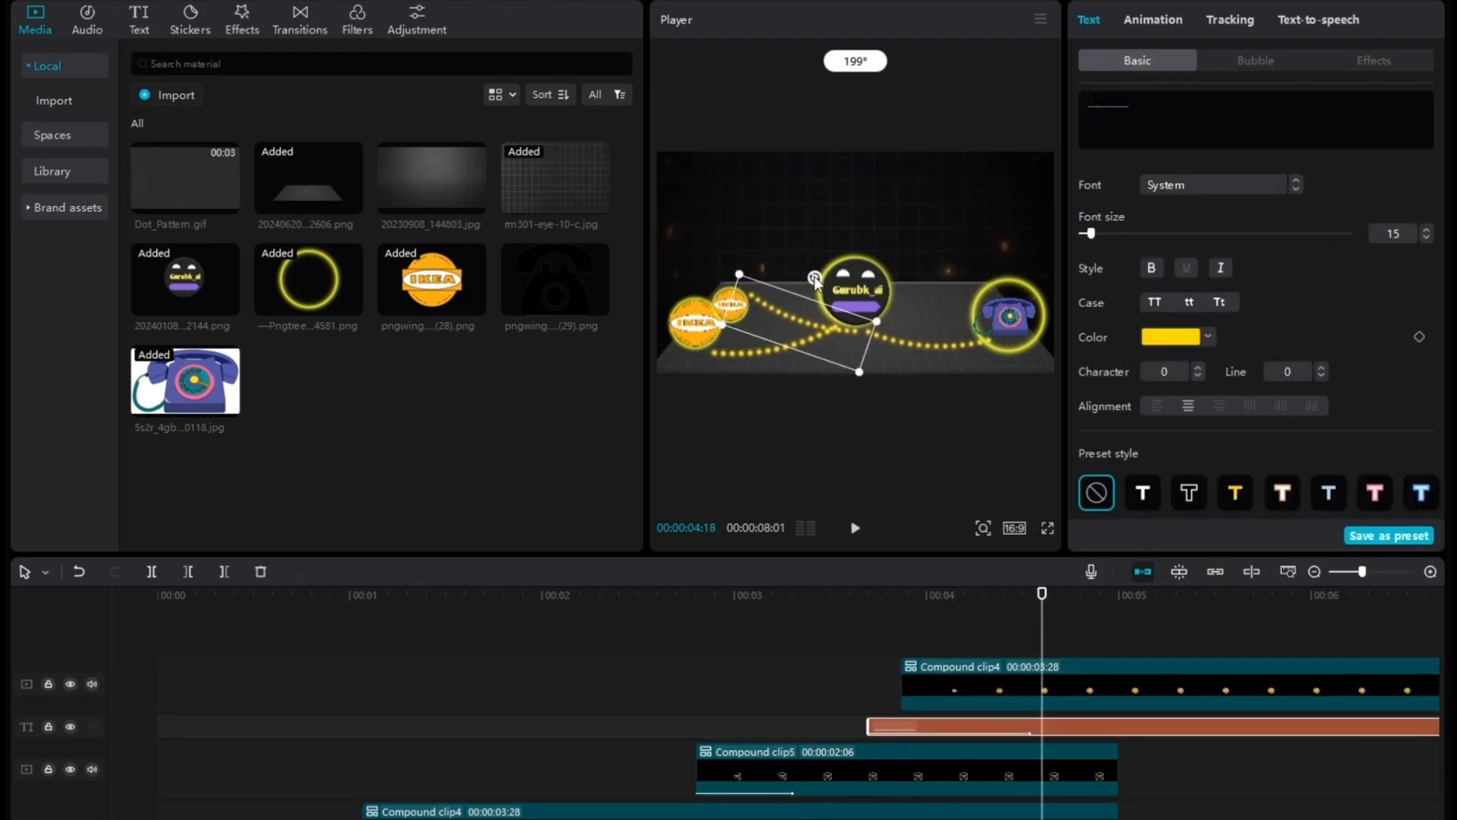
left_click_drag(735, 311, 732, 292)
left_click_drag(1042, 665, 1133, 671)
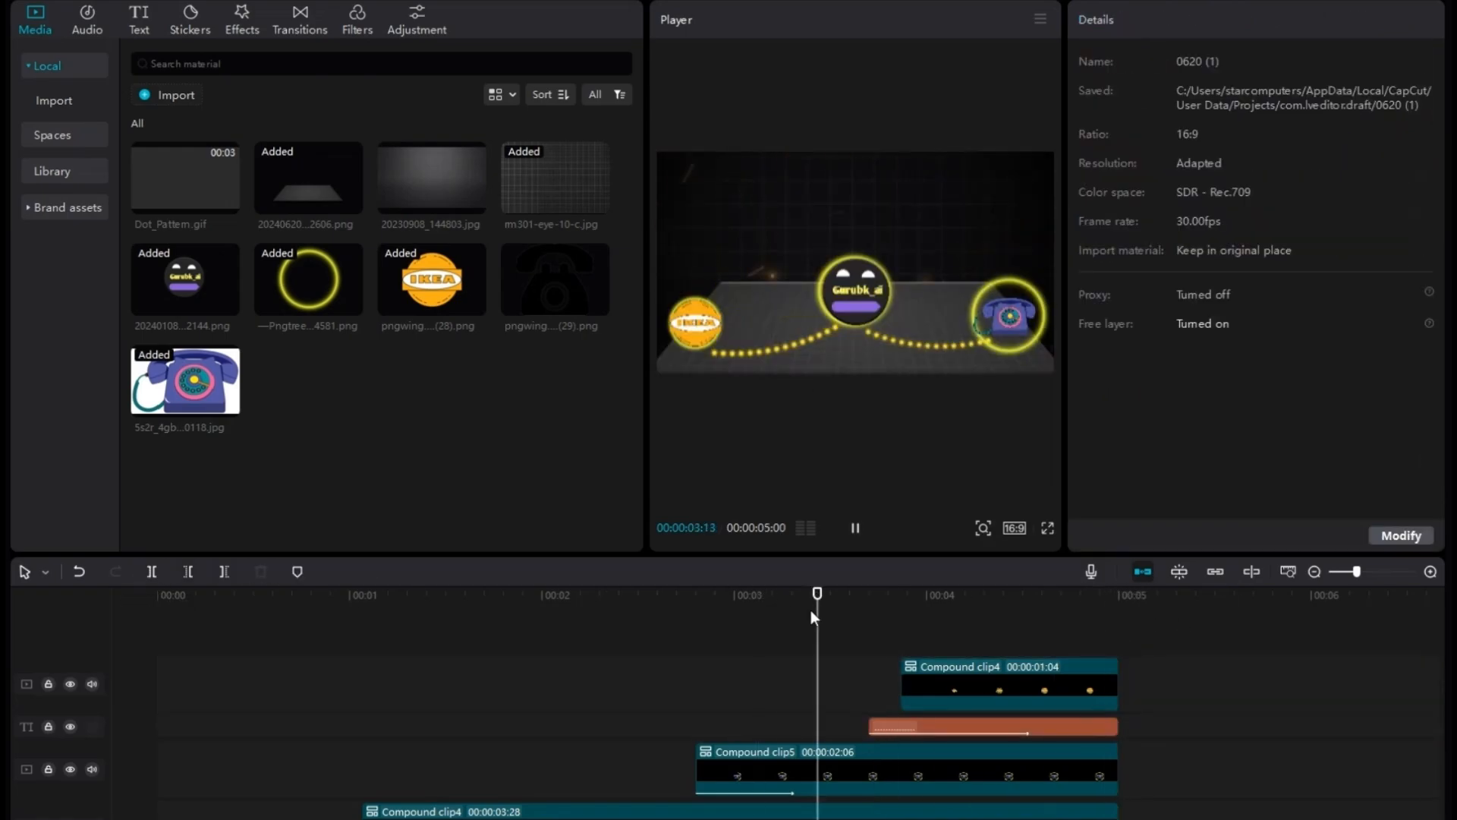
- Duplicate the telephone compound clip and start the copy shortly before 00:00:04:15 on the track above the original
left_click_drag(814, 610, 1023, 690)
left_click(915, 811)
right_click(914, 779)
left_click(924, 532)
key("ctrl+v")
left_click_drag(1170, 770, 1079, 769)
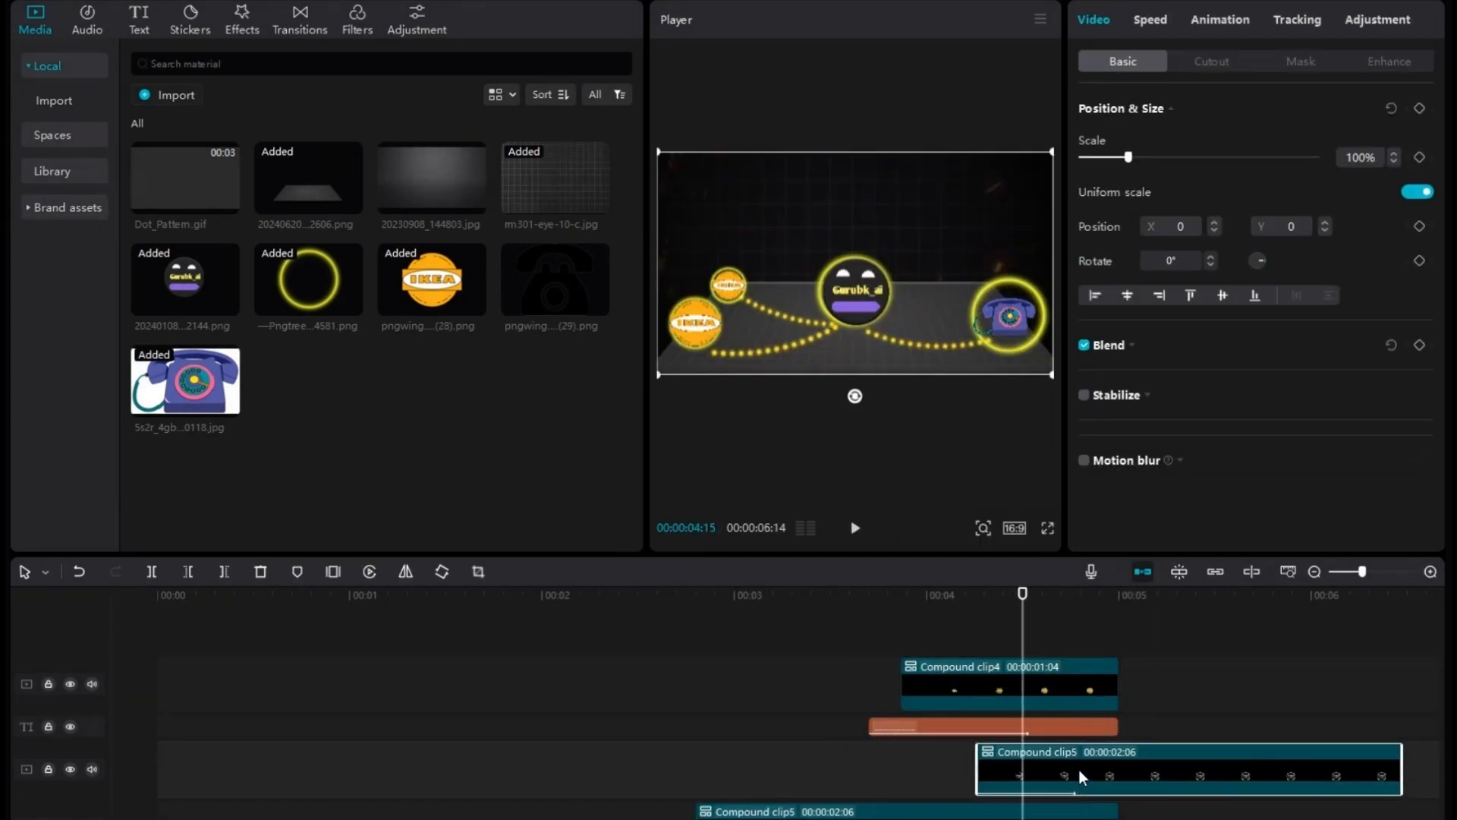
- Scale the telephone copy to 52% and place it behind the first telephone at about X 263, Y 127
left_click_drag(1010, 315, 998, 274)
left_click_drag(1043, 331, 974, 242)
left_click_drag(974, 243, 967, 238)
left_click_drag(942, 254, 988, 275)
left_click_drag(1014, 310, 956, 278)
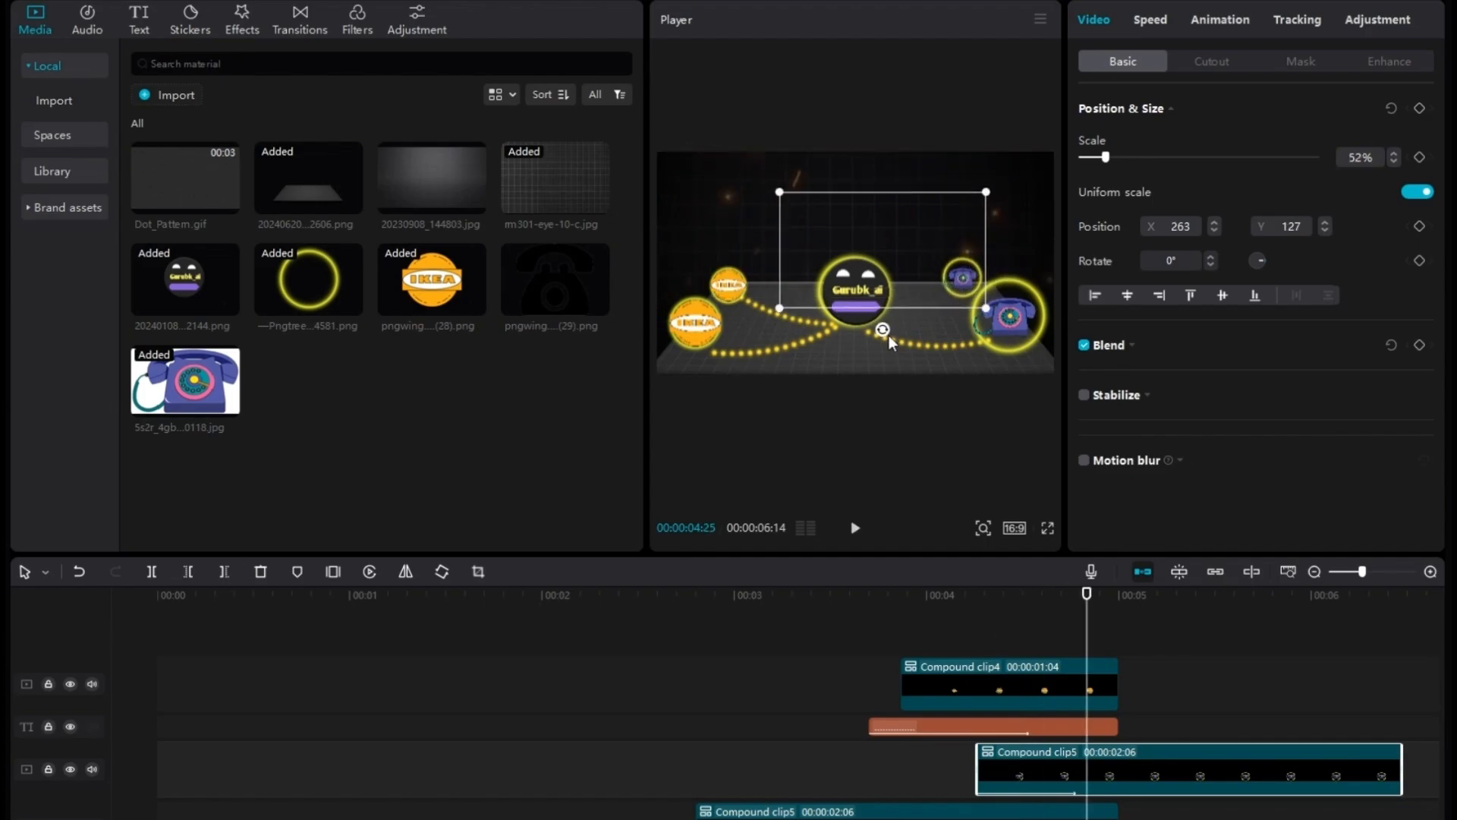
- Copy the text clip of the right dotted line that links the central logo to the front telephone
left_click(885, 336)
right_click(689, 814)
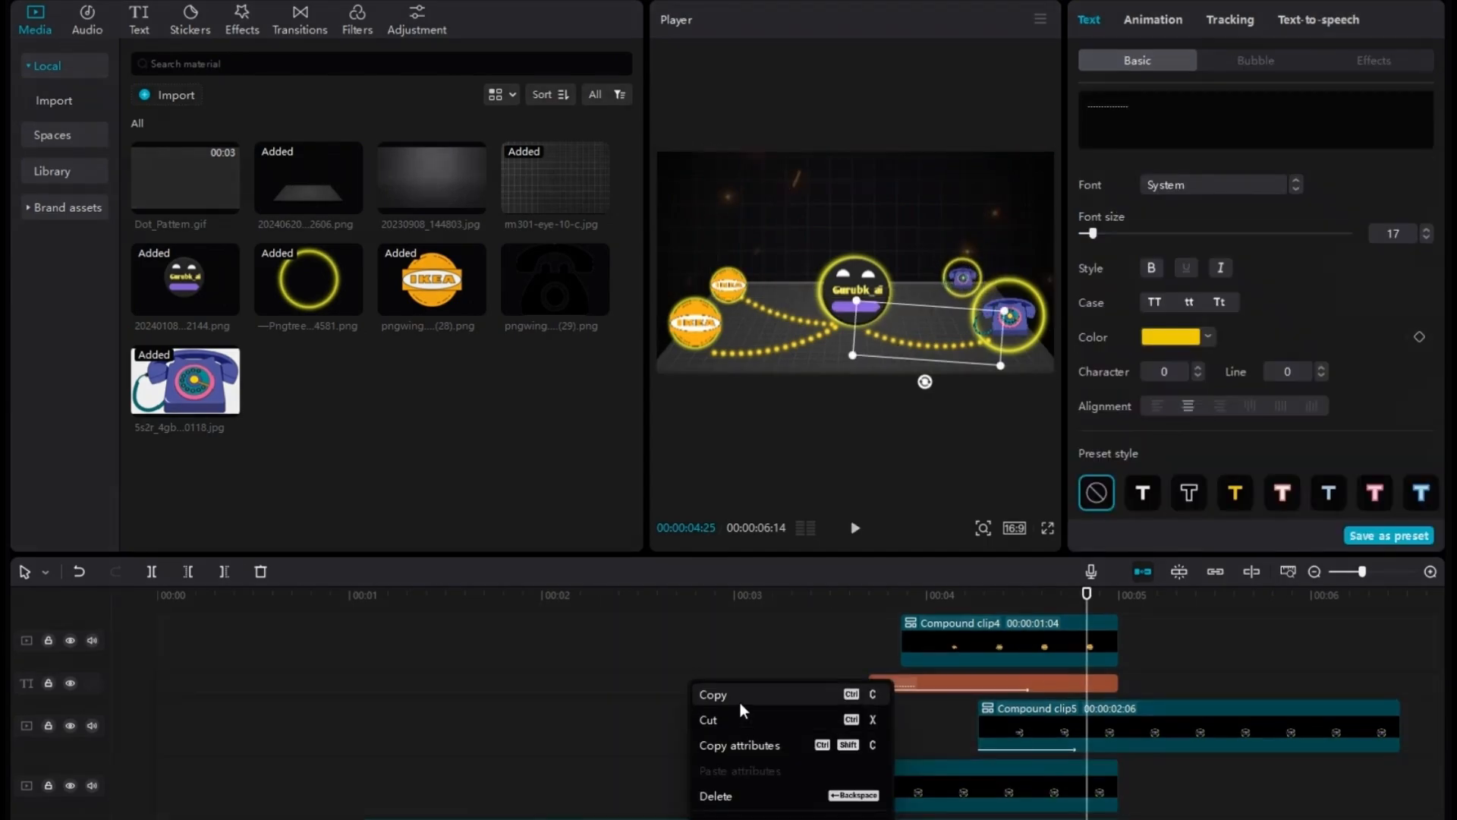
left_click(739, 702)
right_click(1312, 727)
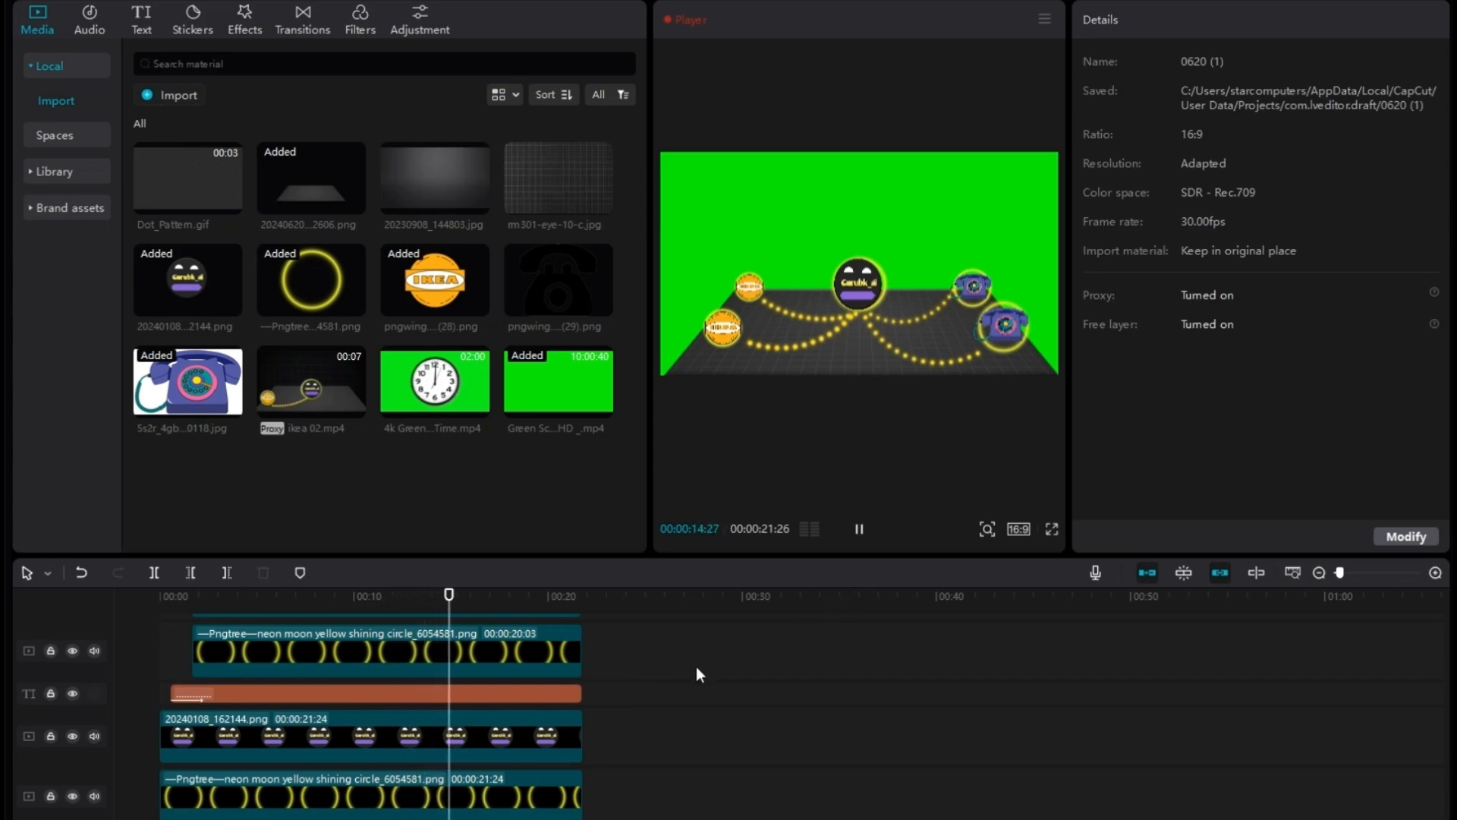
- Export the green-background scene, bring it in as ikea.mp4 on the timeline, and review it from the start
key("ctrl+e")
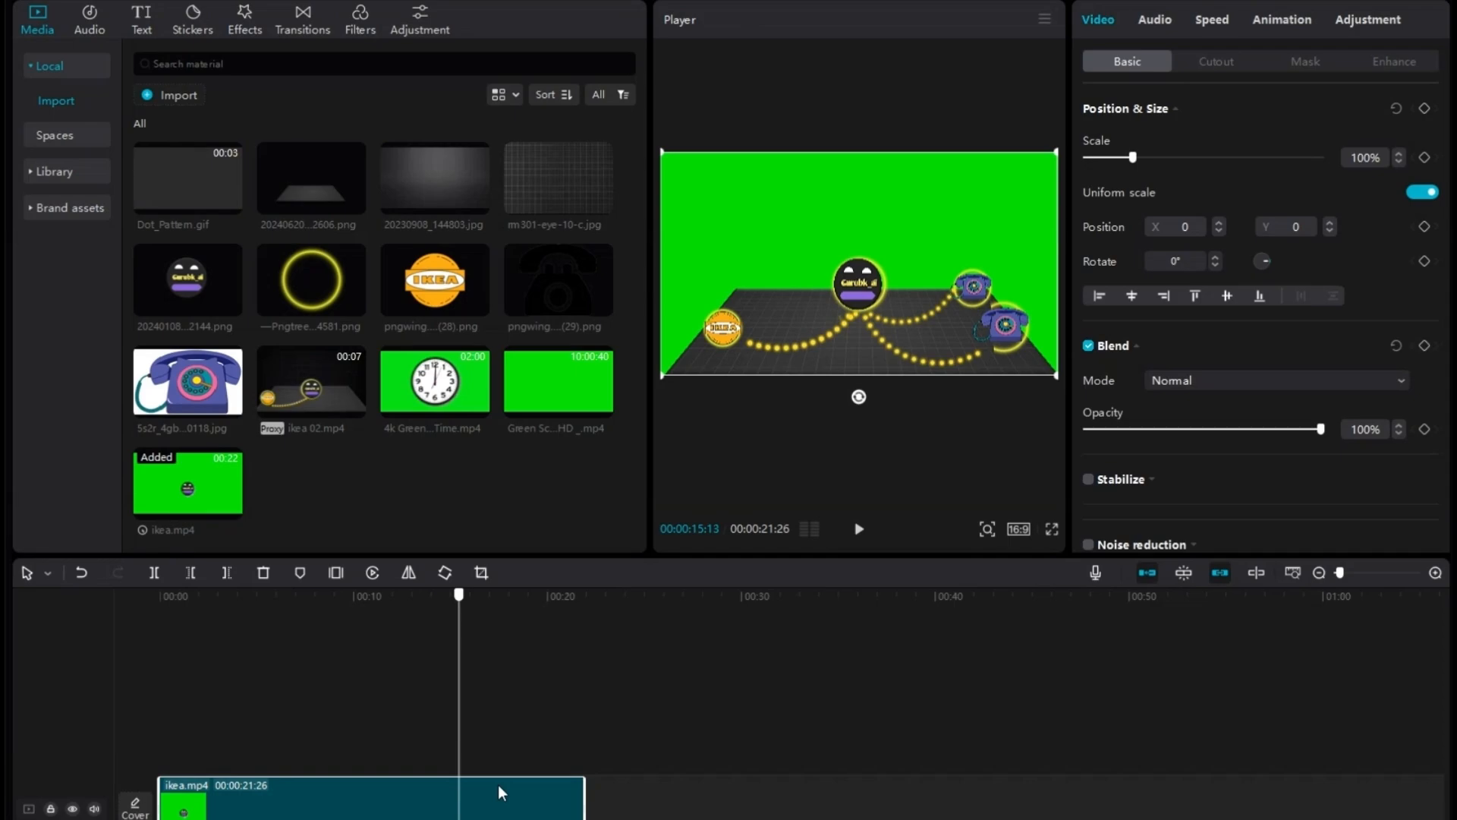
left_click_drag(499, 793, 589, 813)
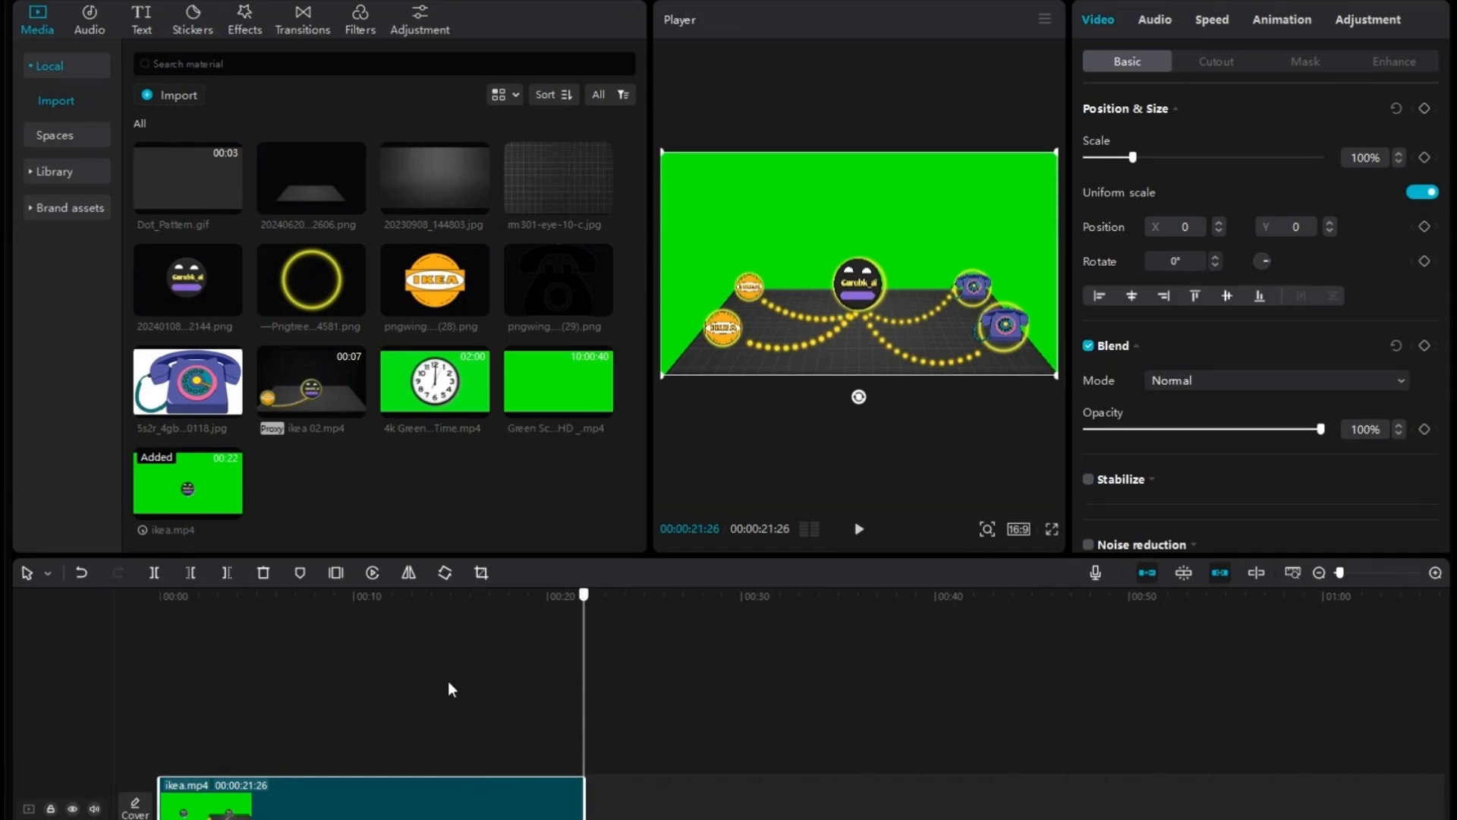
key("Home")
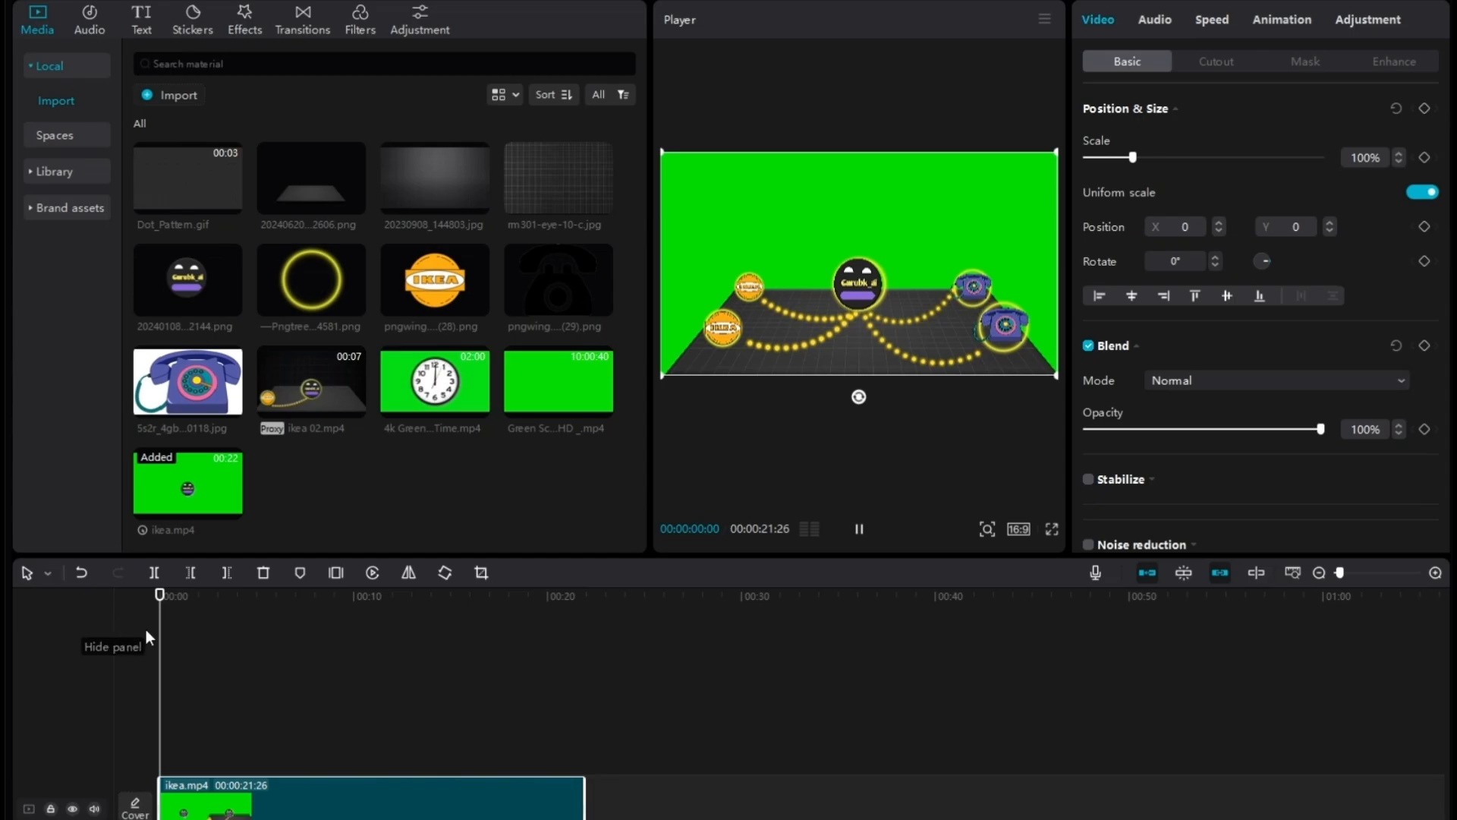
- Remove the green background of ikea.mp4 with Chroma key at strength 100 and shadow 100, and preview the result
left_click(1209, 67)
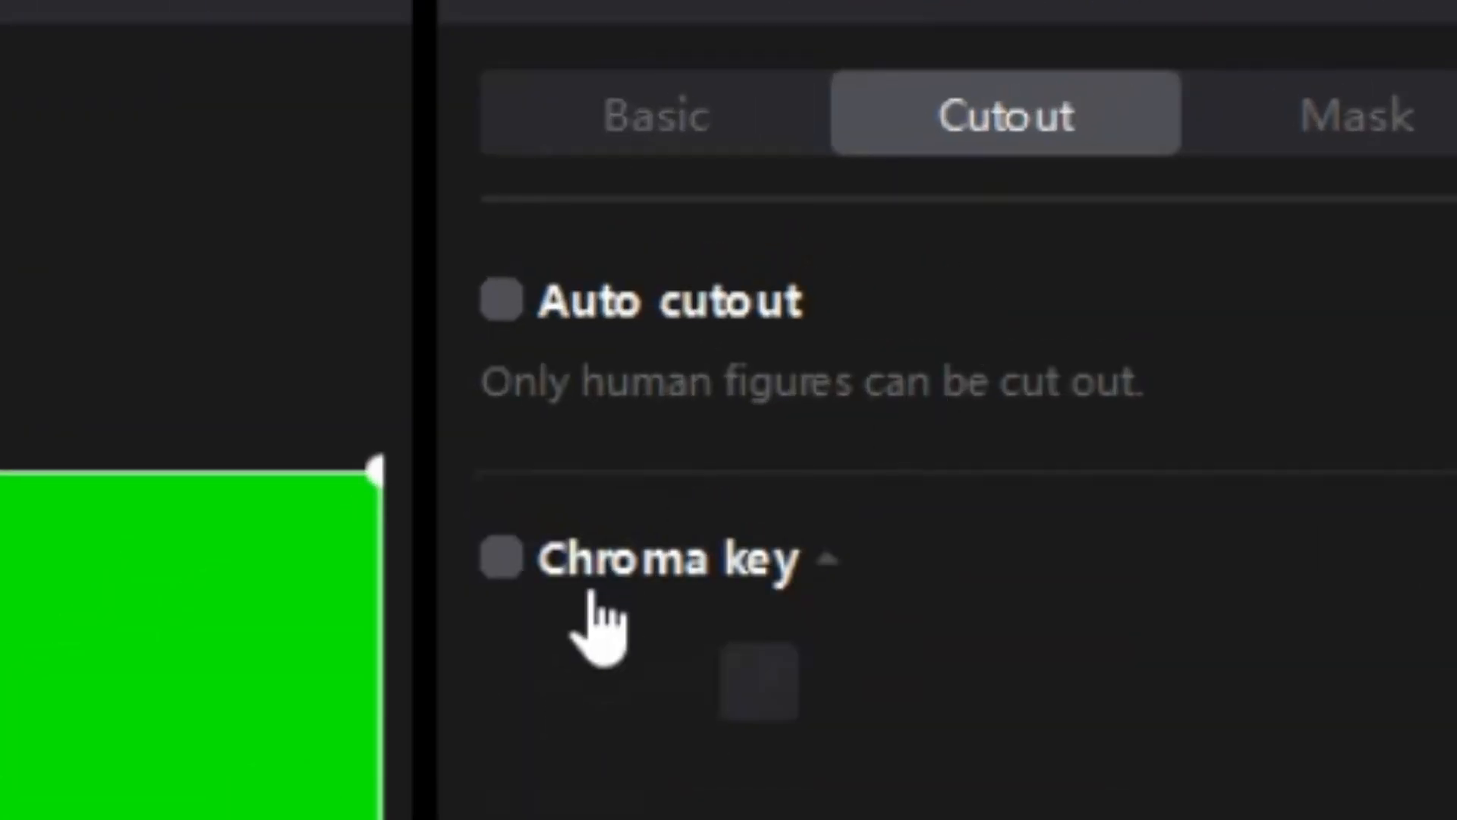
left_click(1088, 179)
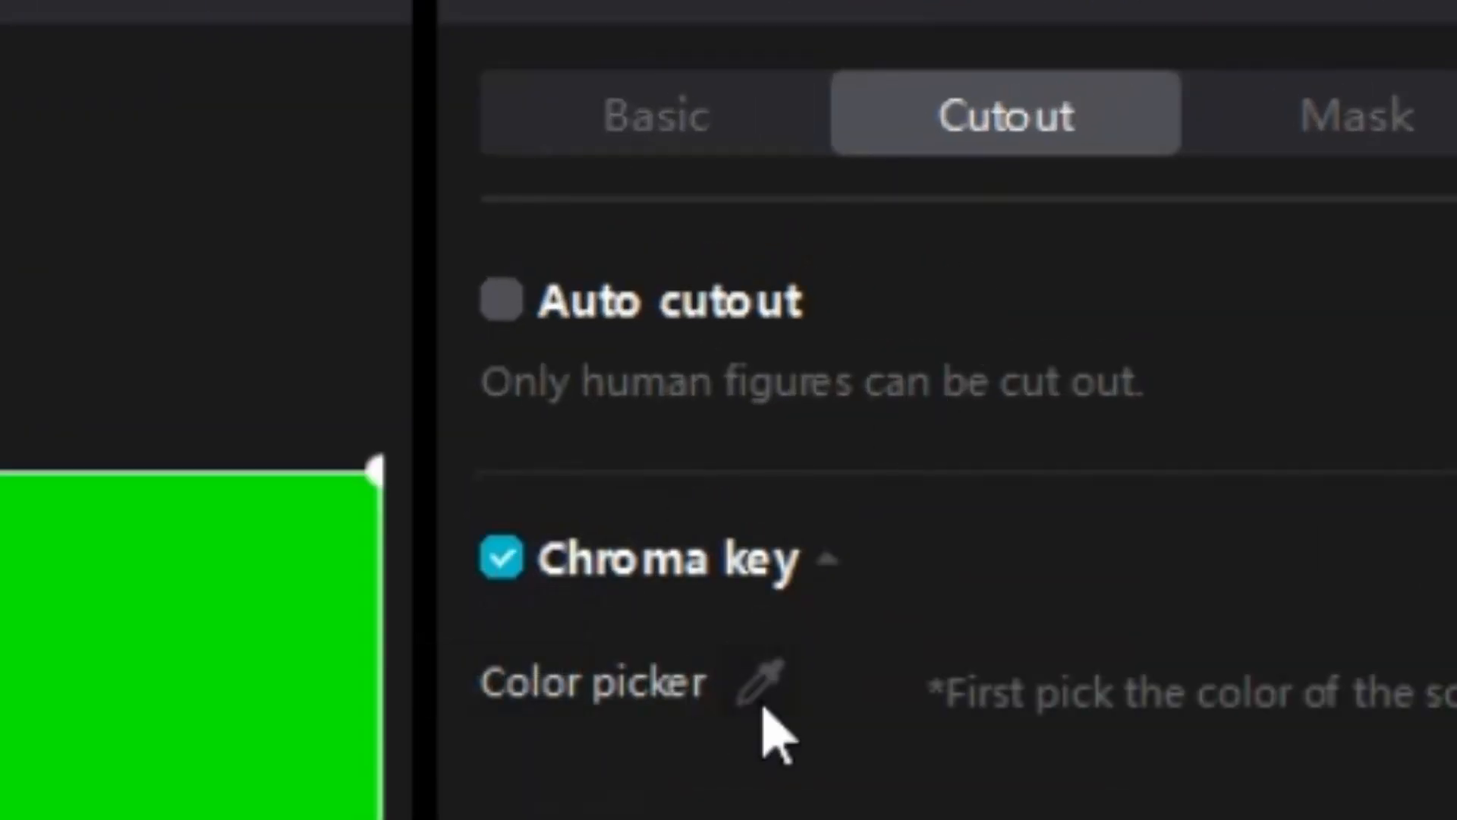
left_click(761, 683)
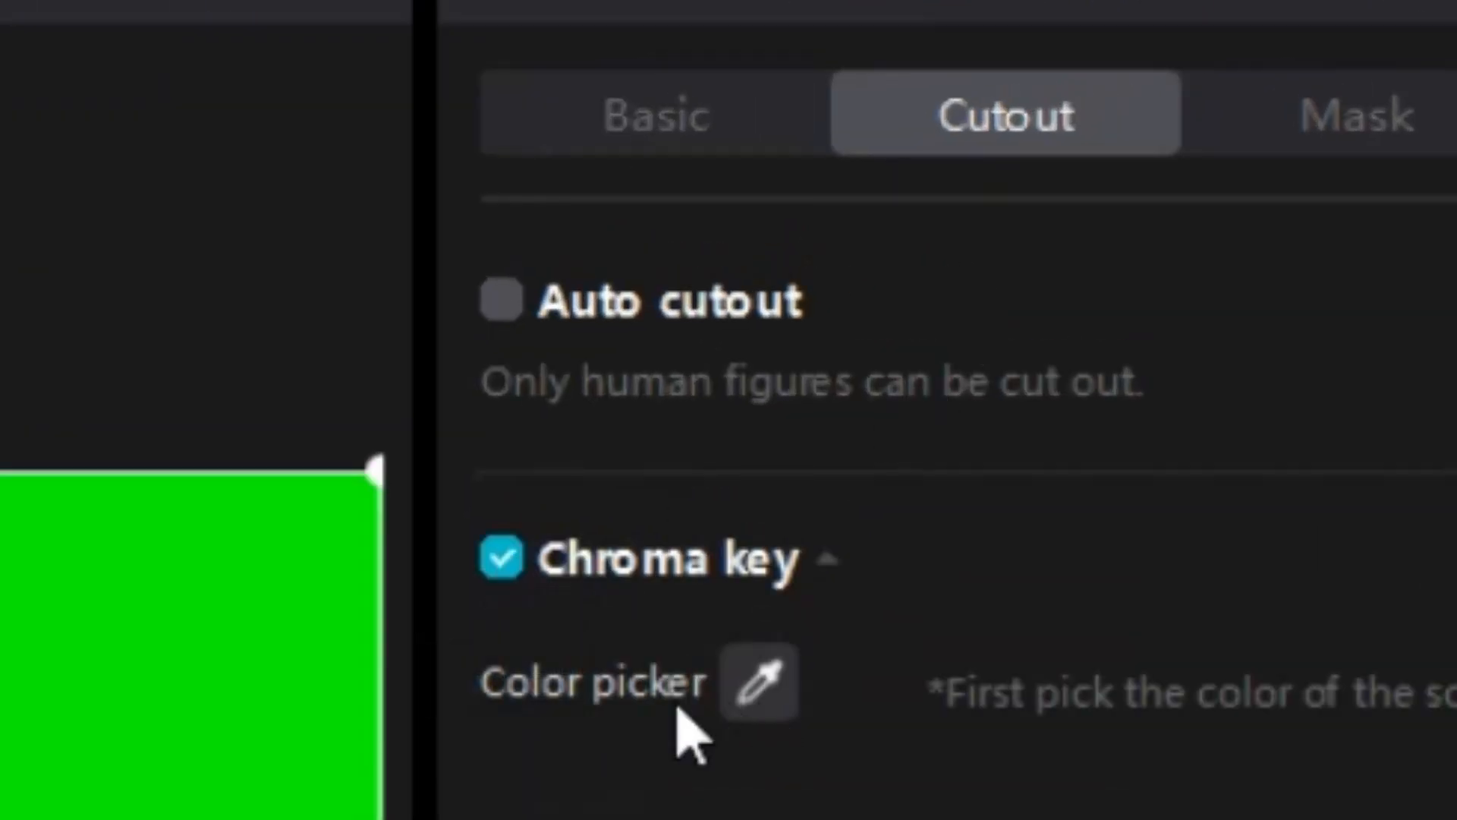
left_click(140, 712)
left_click_drag(1086, 255, 1321, 254)
left_click_drag(1087, 299, 1321, 299)
key("space")
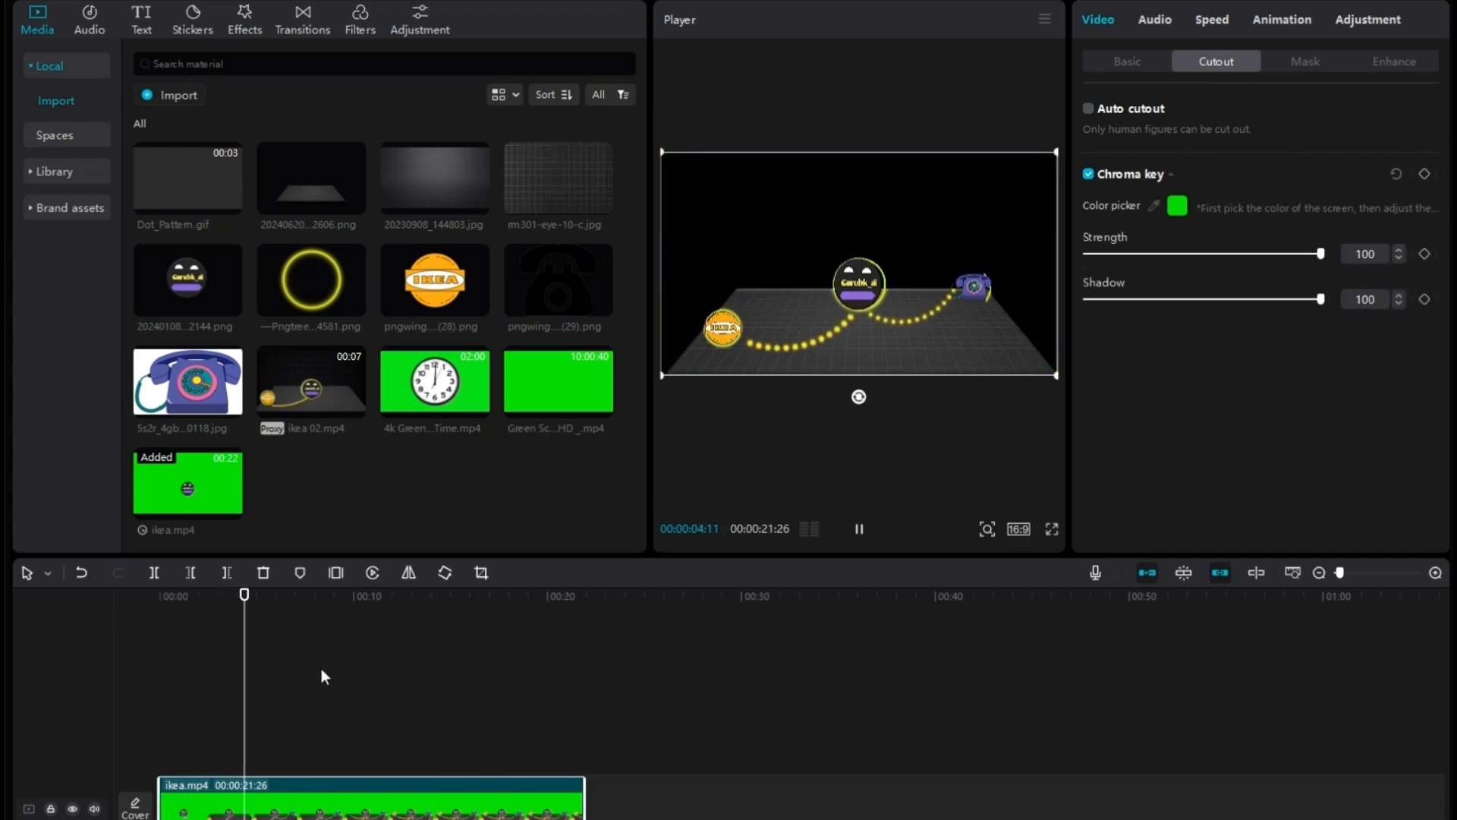
key("space")
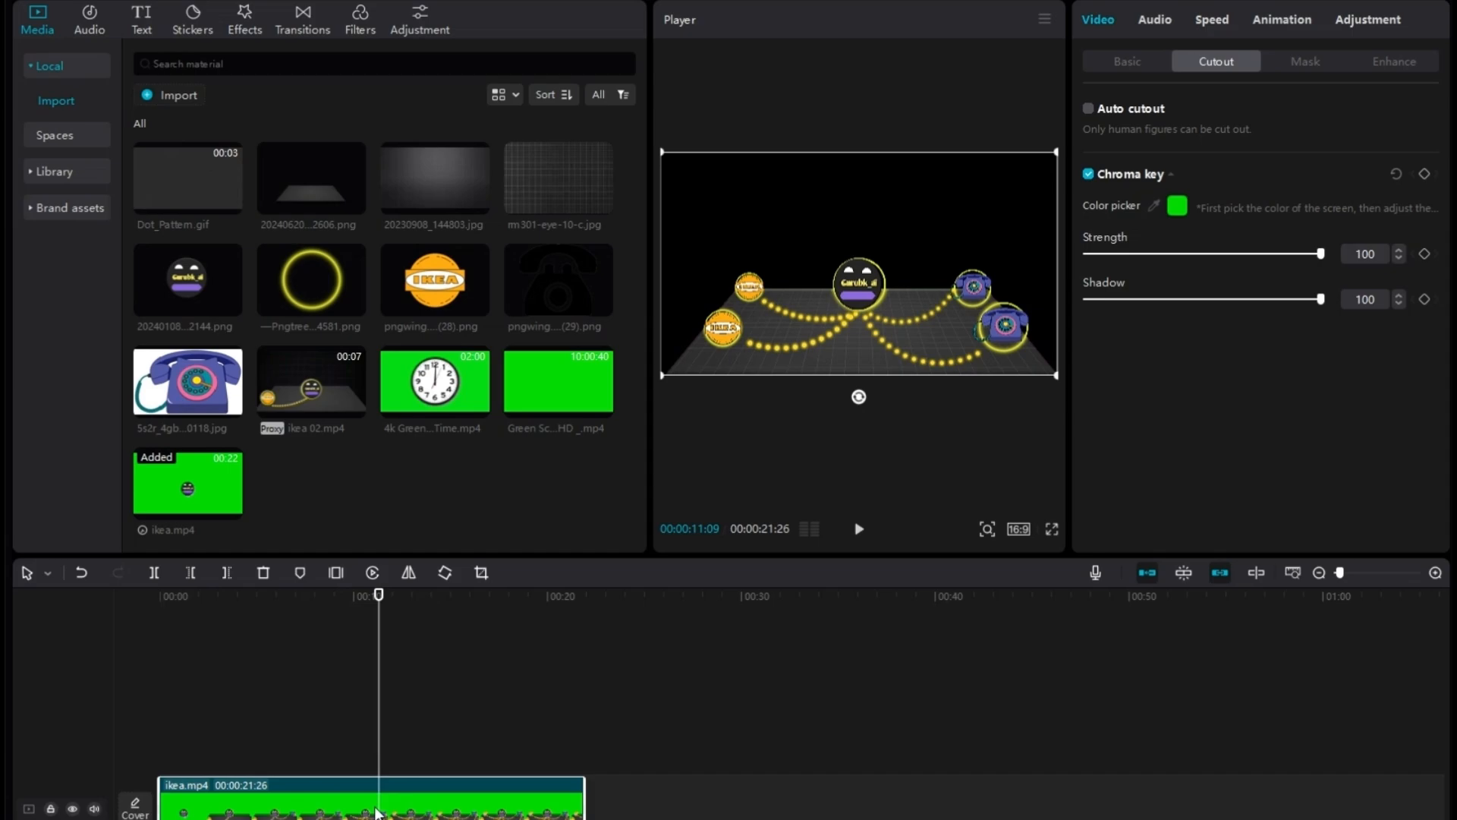
- Keyframe position and size of ikea.mp4 near 00:00:11:09, then zoom to 423% at X 105, Y -878 at a following keyframe
left_click(1115, 61)
left_click(1423, 156)
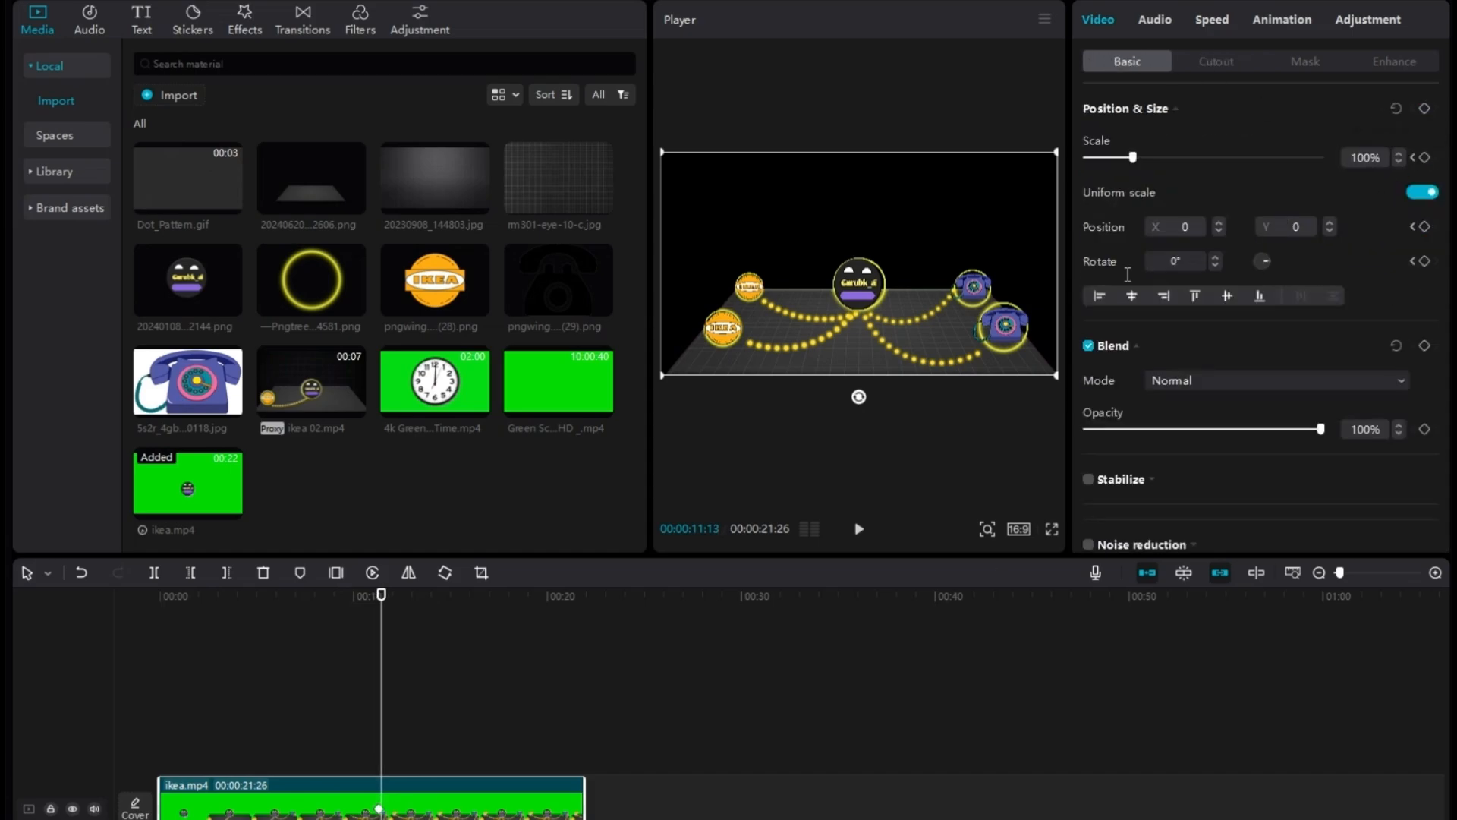
key("space")
key("space")
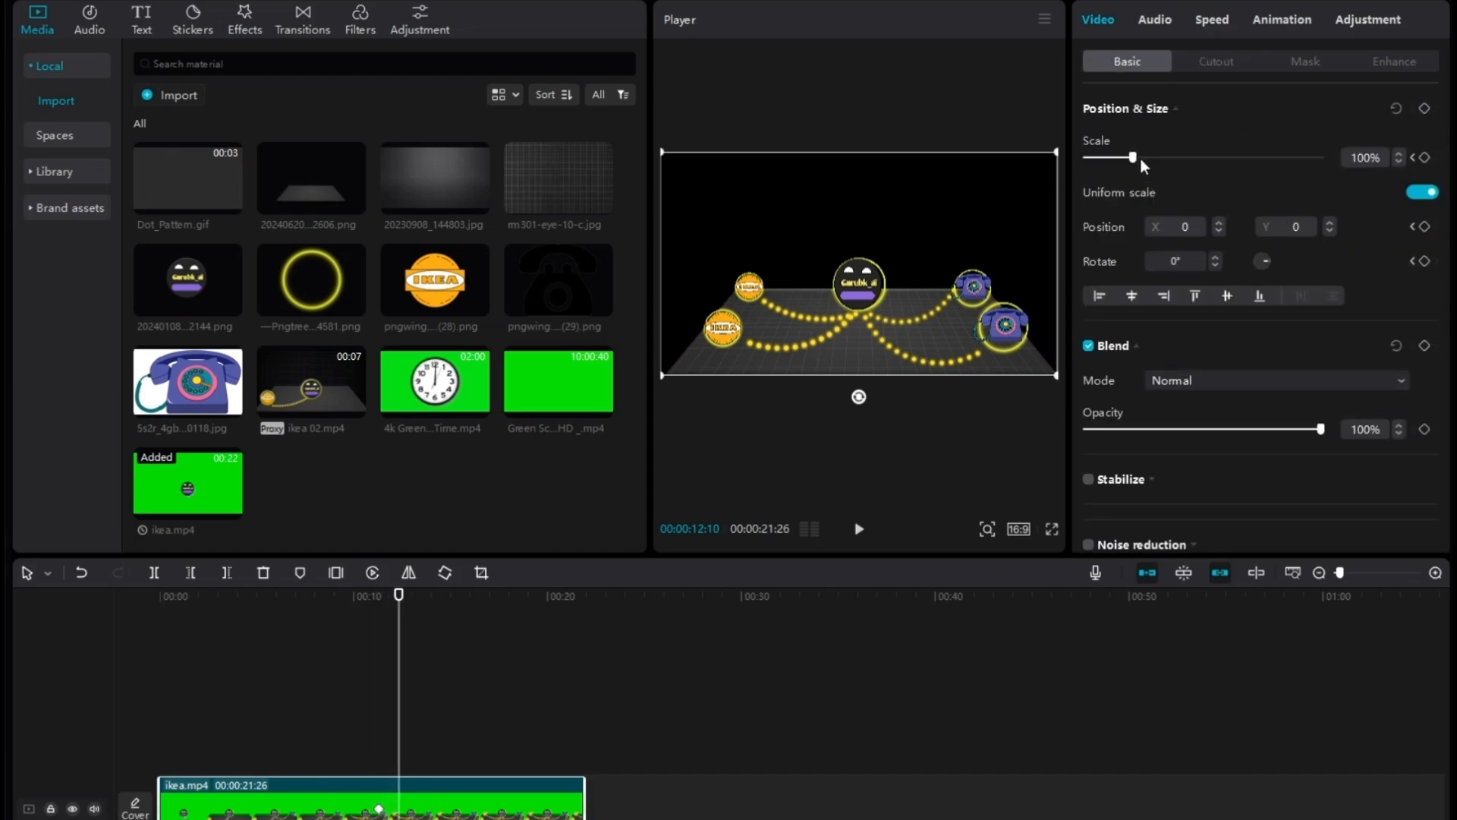
left_click_drag(1141, 159, 1216, 204)
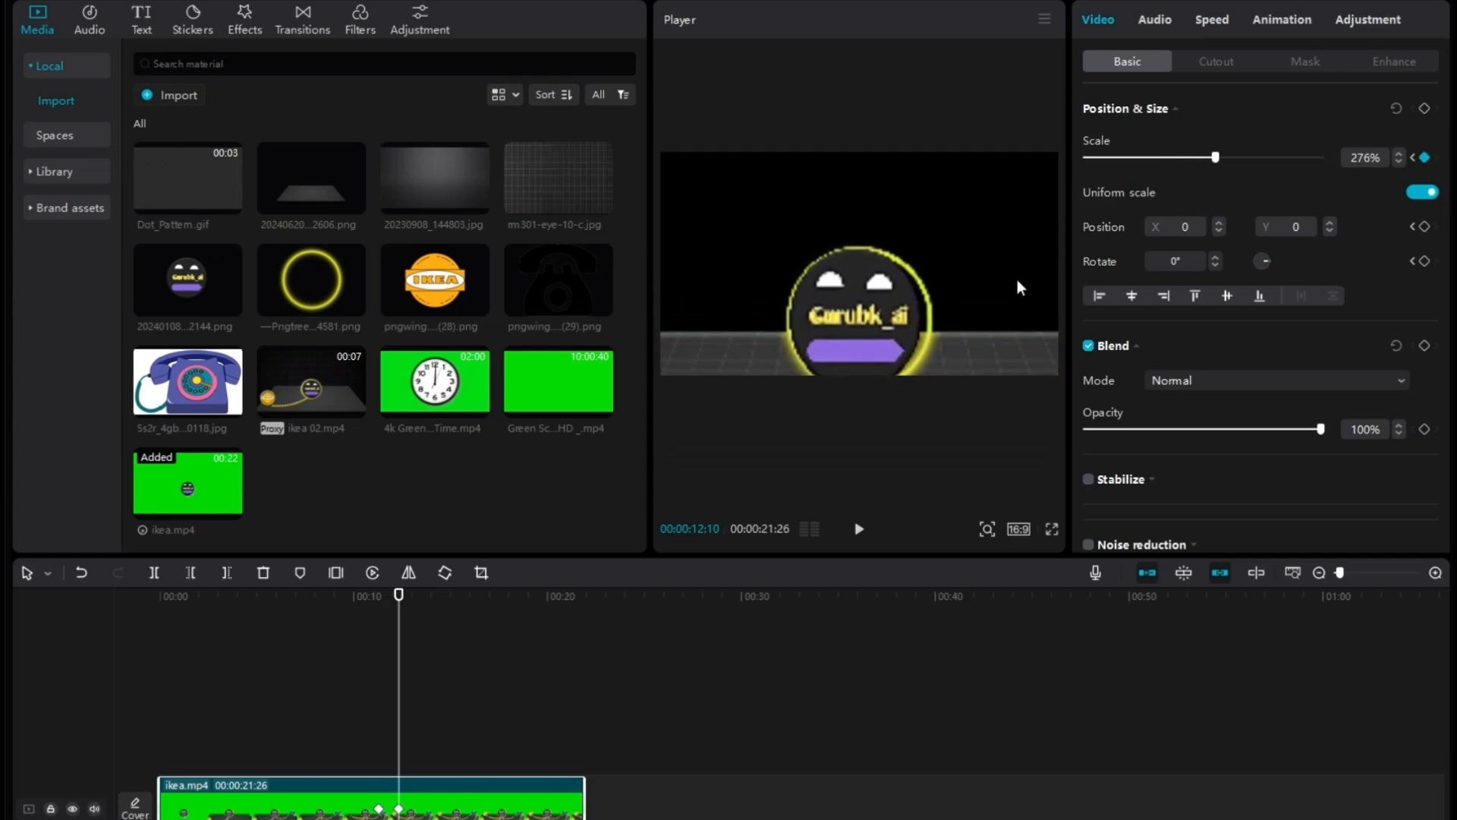
left_click_drag(1017, 279, 982, 351)
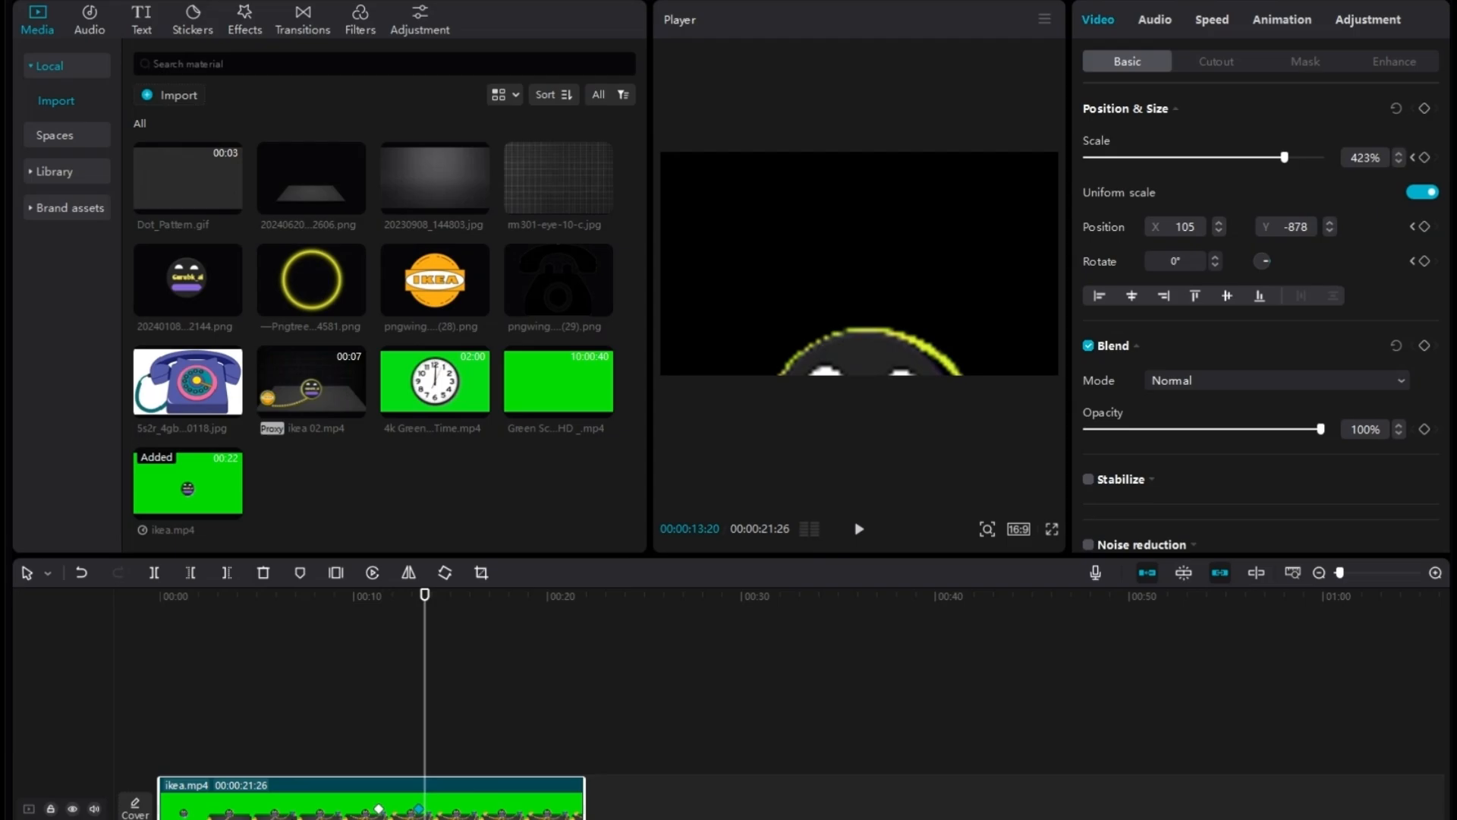
- Place the green-screen wall clock video on the track beneath ikea.mp4 and cut it to end at 00:00:21:21
left_click_drag(291, 815, 285, 713)
left_click_drag(439, 387, 414, 793)
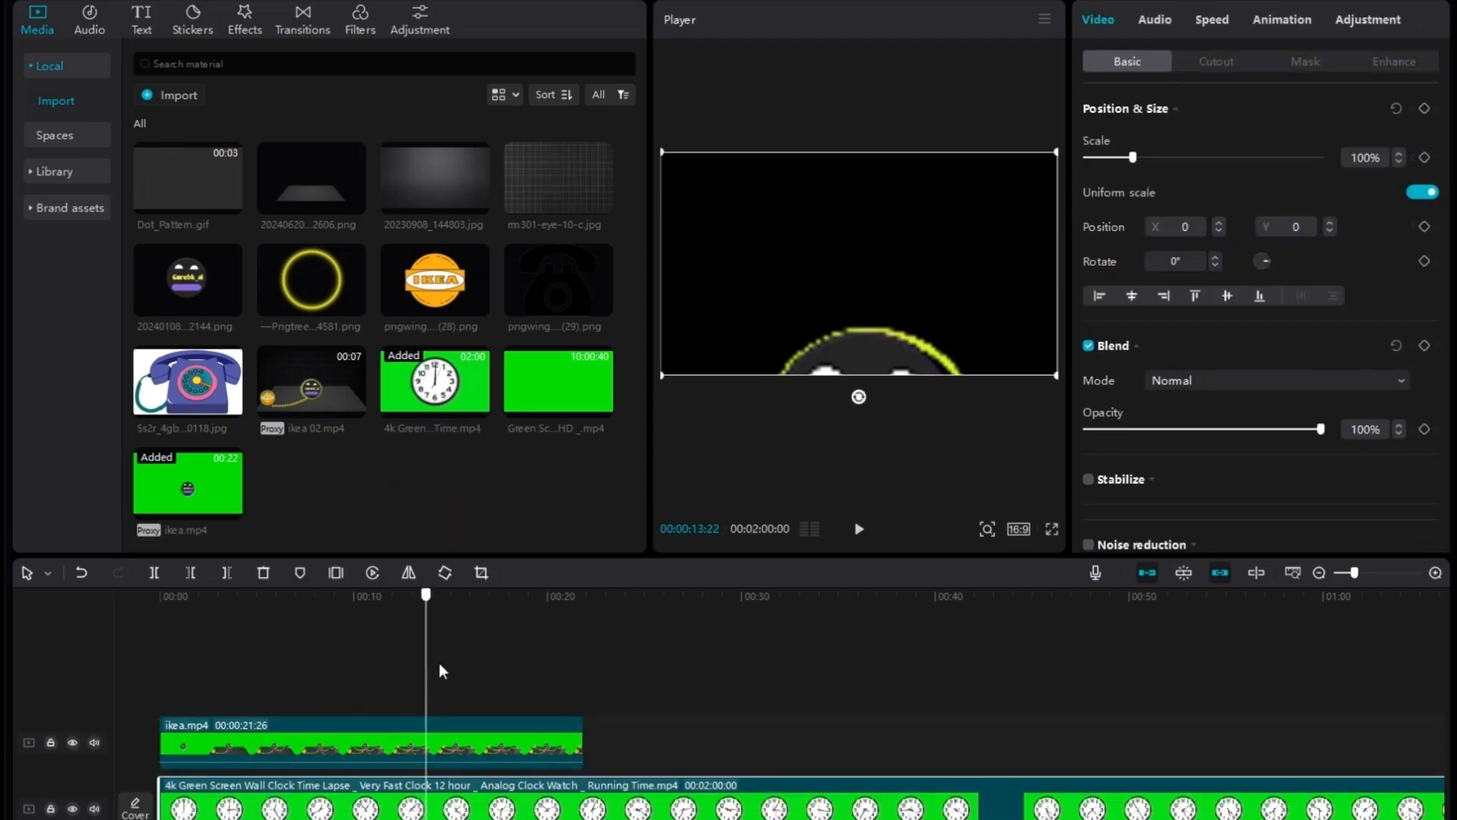
left_click_drag(439, 663, 580, 720)
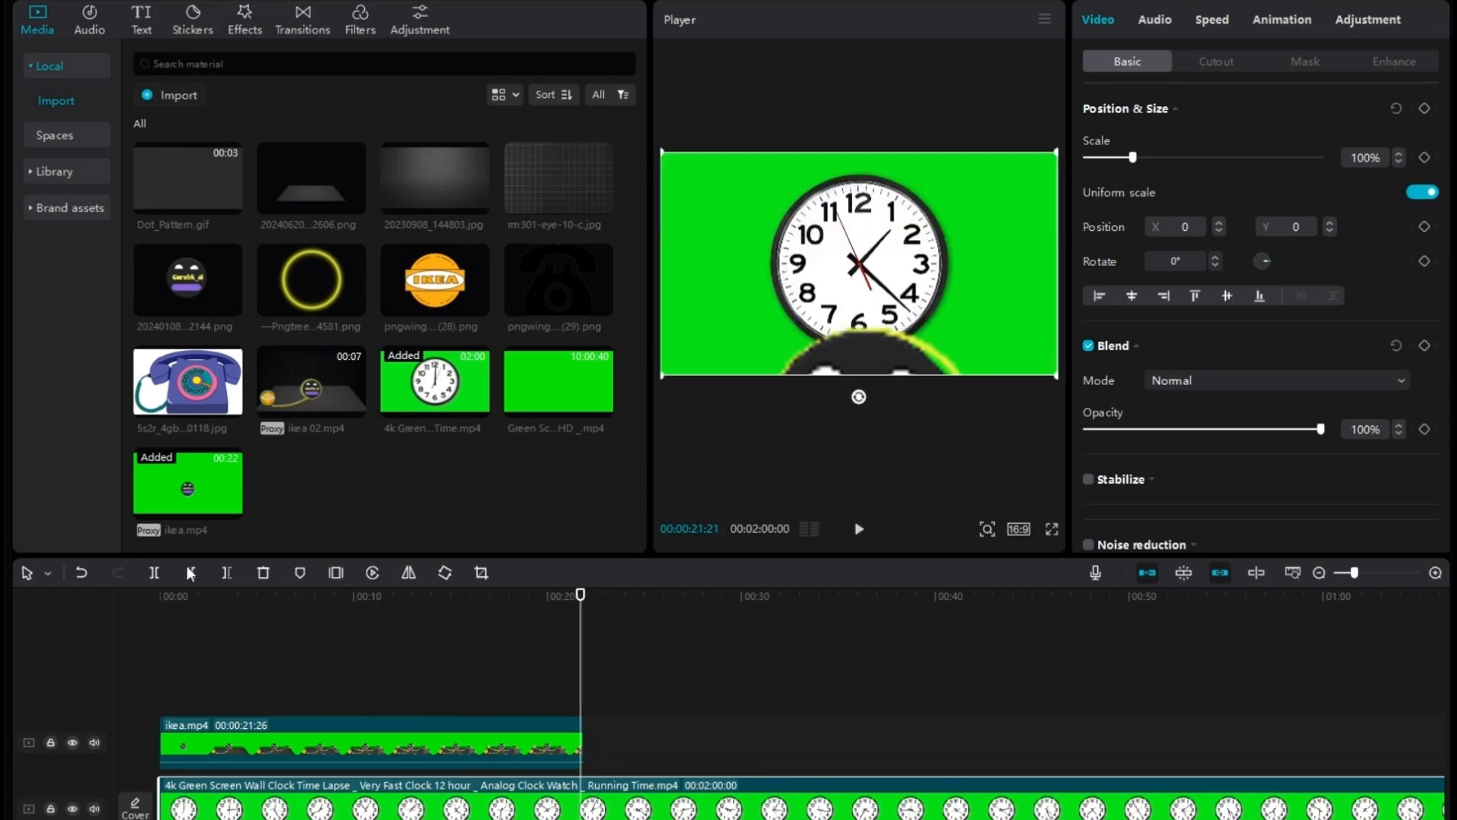
left_click(157, 571)
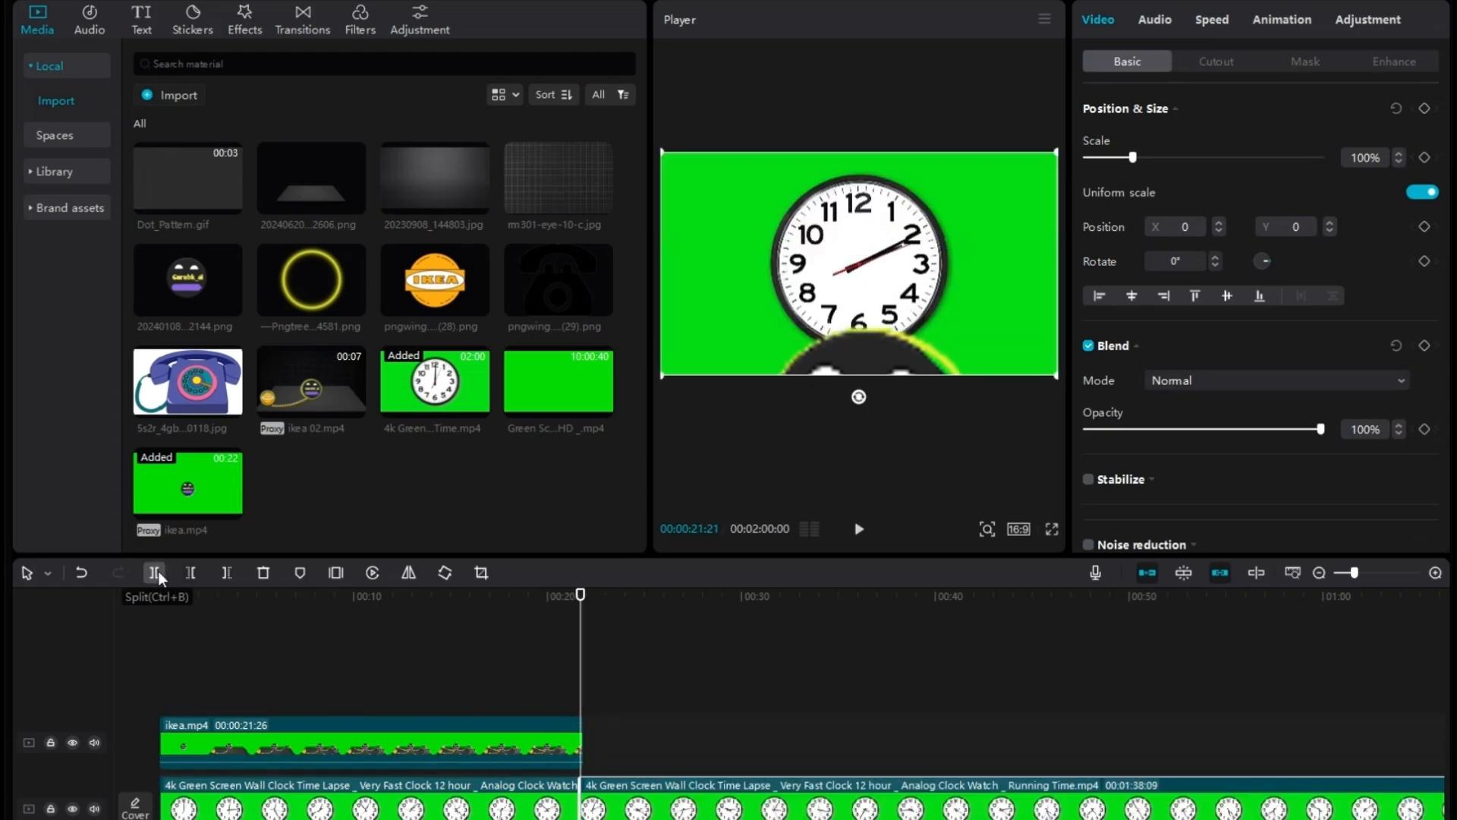
left_click(259, 576)
- Remove the wall clock video's green background with Chroma key, sampling the green and raising the strength
left_click(489, 703)
left_click(472, 789)
left_click(1216, 62)
left_click(1088, 174)
left_click(1154, 206)
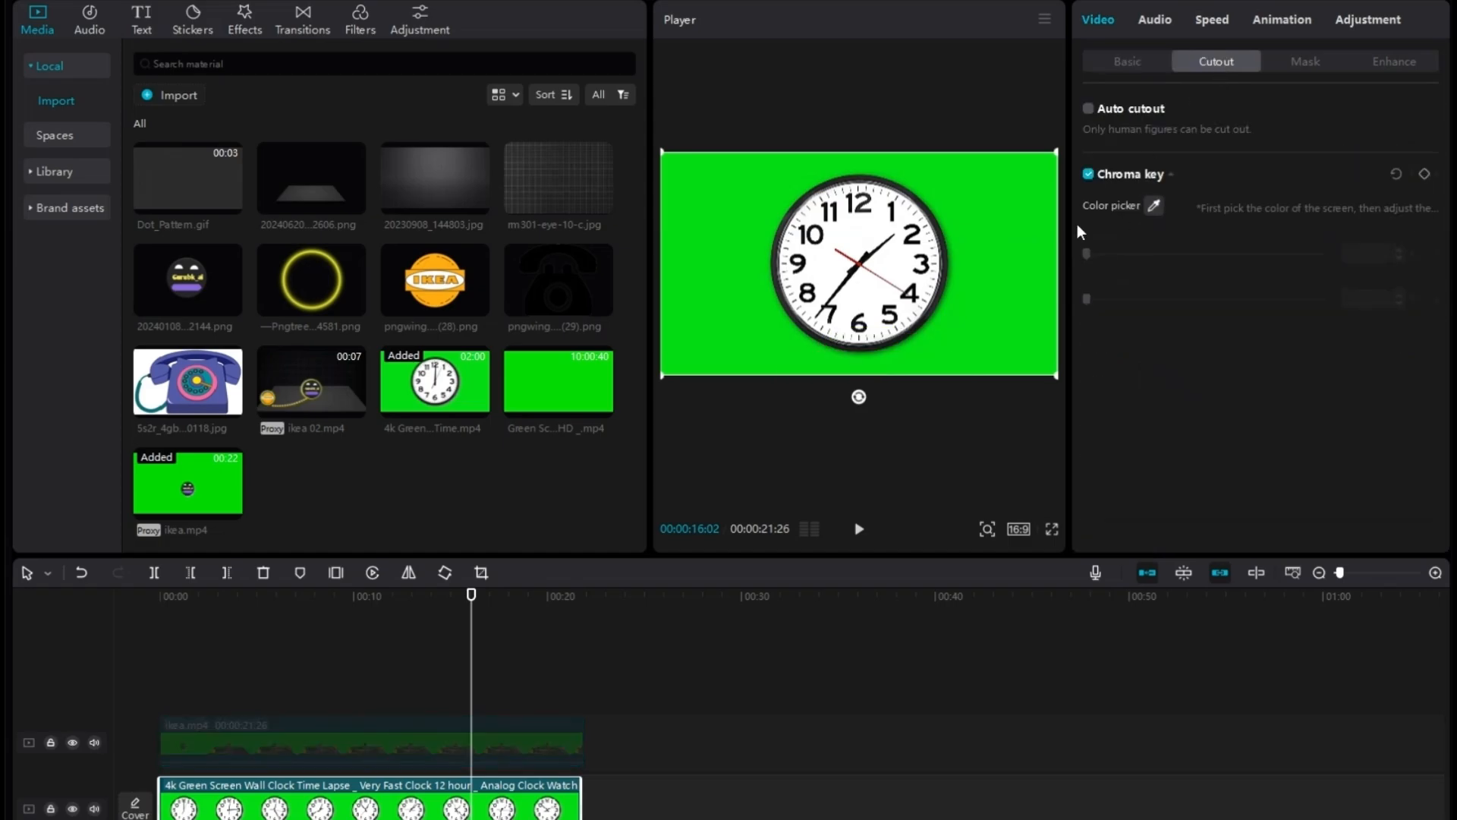
left_click(1010, 251)
left_click_drag(1087, 254, 1181, 254)
left_click(341, 651)
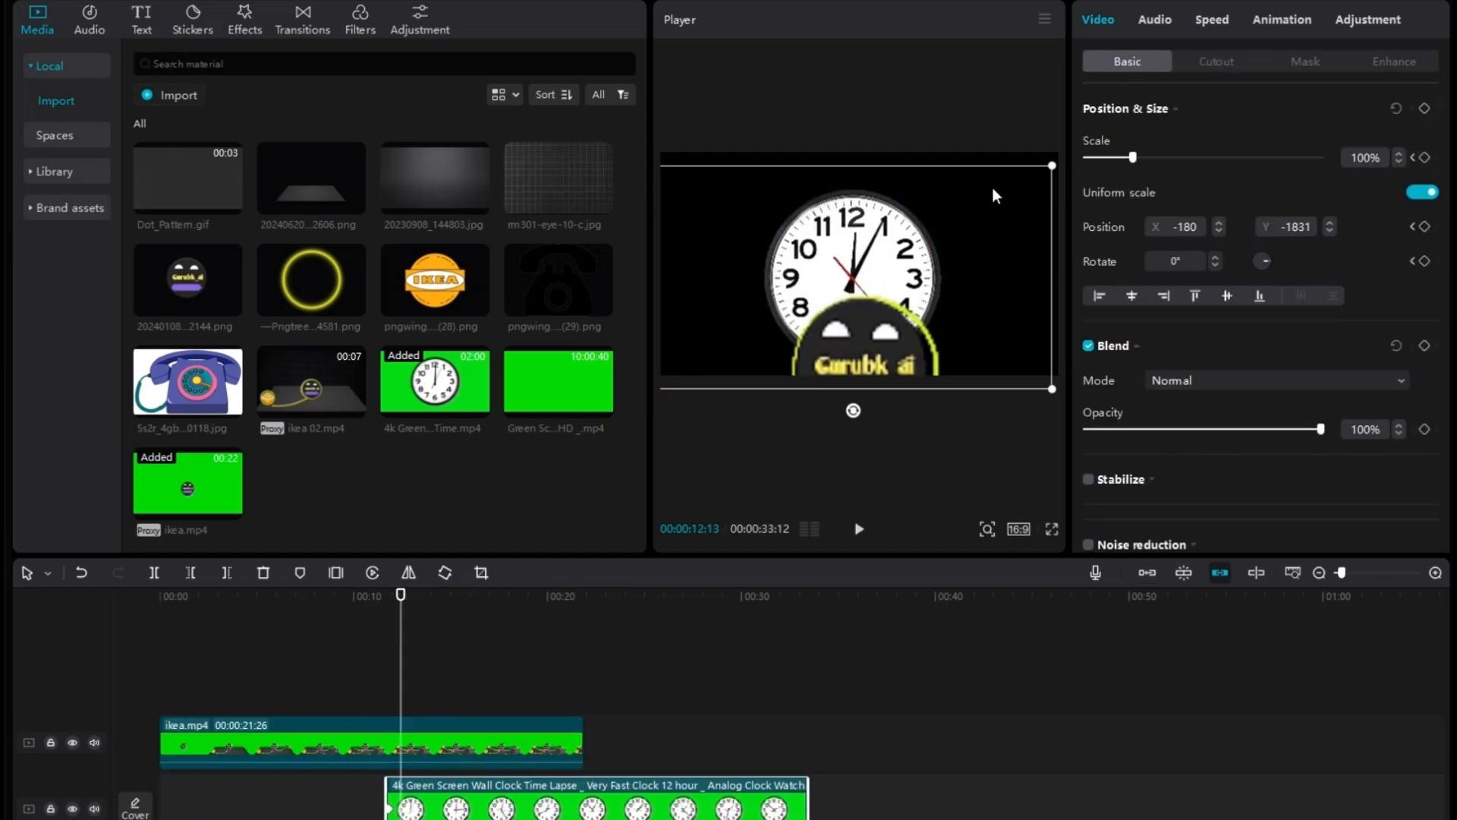
- Keyframe the wall clock's position at 00:00:12:13 to X 0, Y -114
left_click_drag(993, 187, 998, 187)
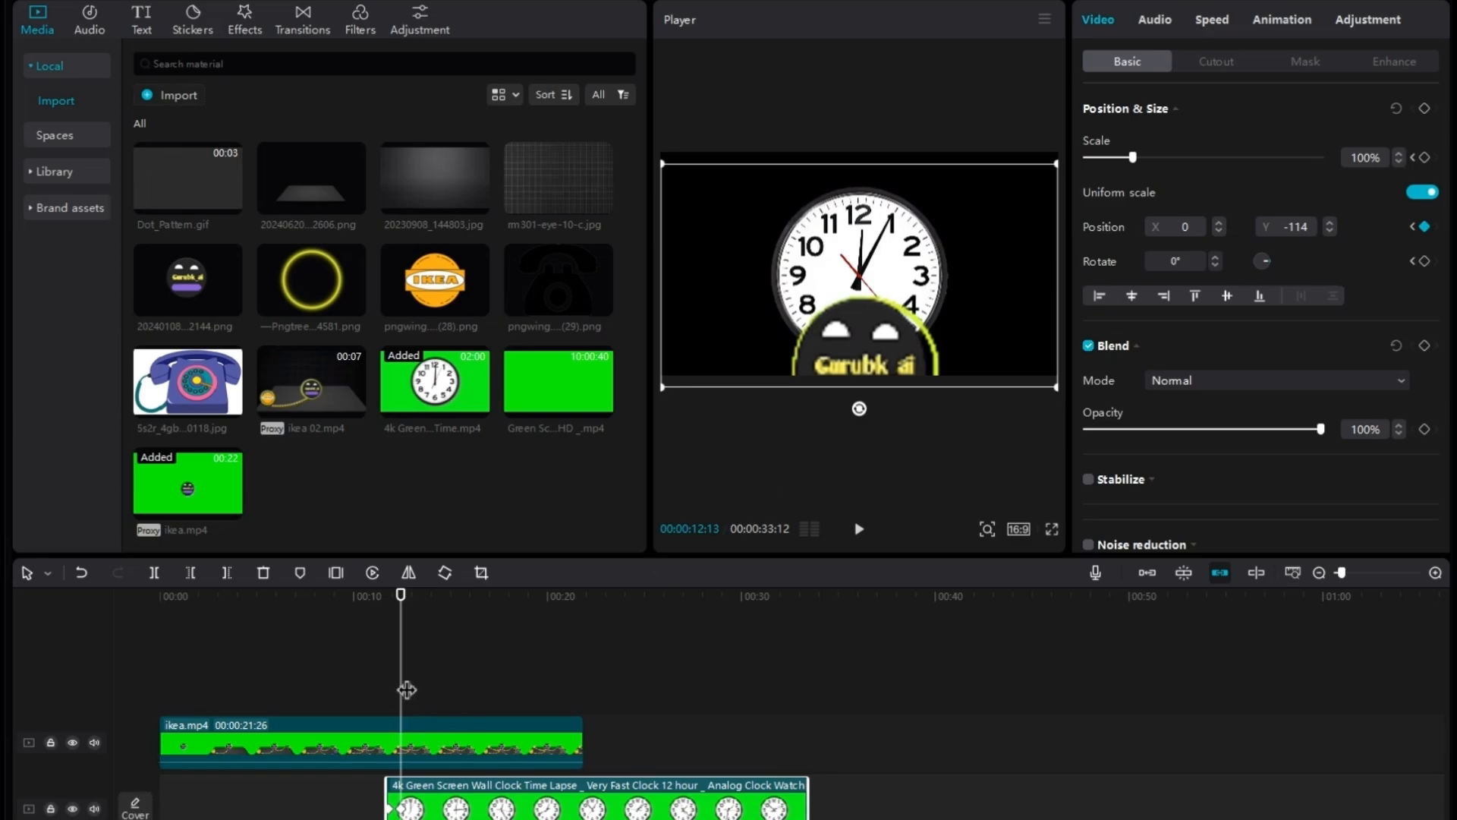
left_click_drag(407, 689, 357, 693)
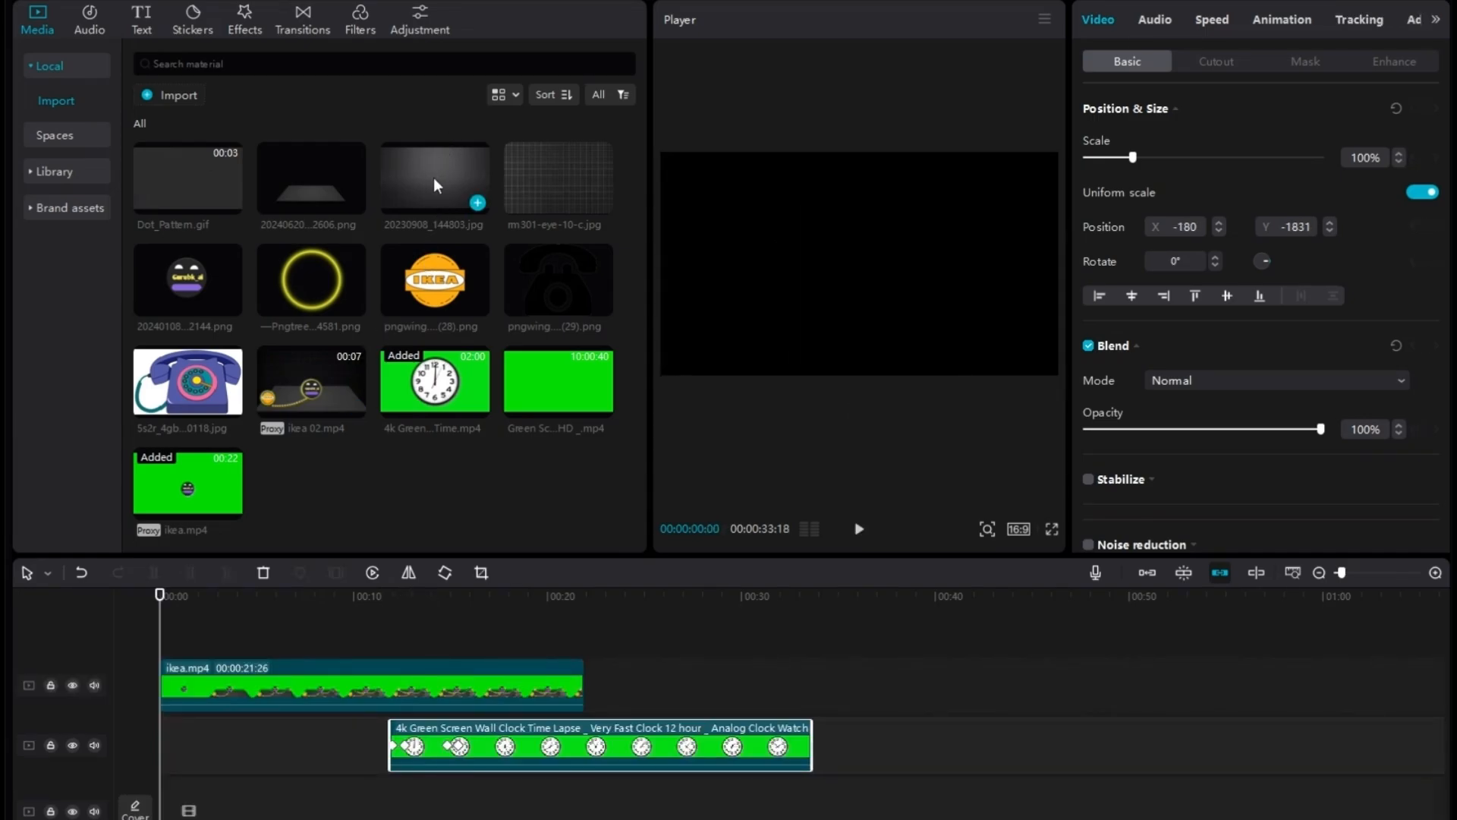
- Add the 20230908_144803.jpg background on the main track, extend it beneath the other clips, and play the scene
left_click(437, 185)
left_click_drag(436, 184, 162, 813)
left_click_drag(263, 813, 588, 813)
left_click(863, 529)
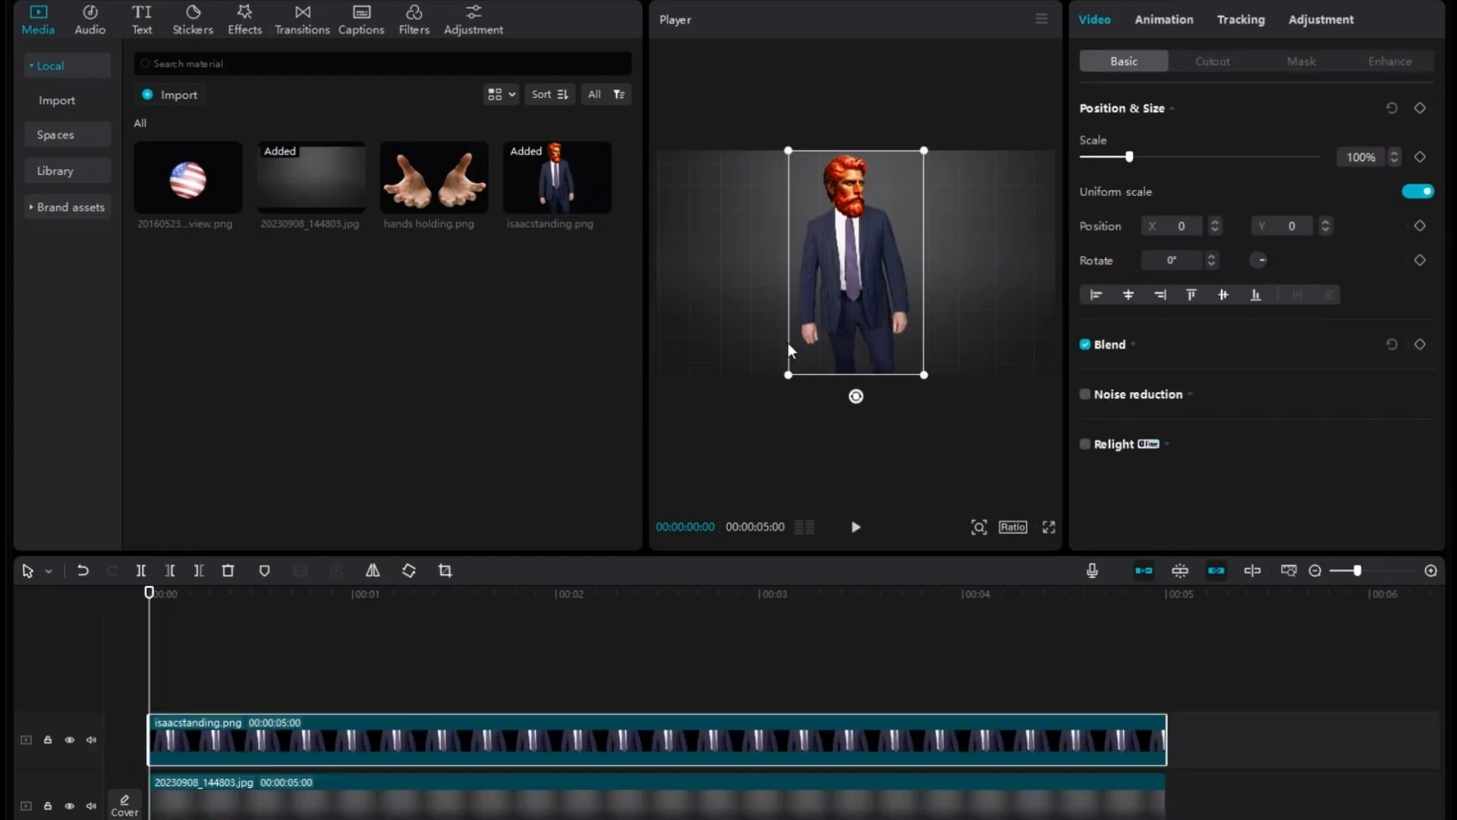
- Scale the suited man to 230% at X 0, Y -187 and apply the Kira Magic In animation lasting 2.3 s
left_click_drag(925, 378, 1043, 606)
left_click_drag(872, 266, 871, 284)
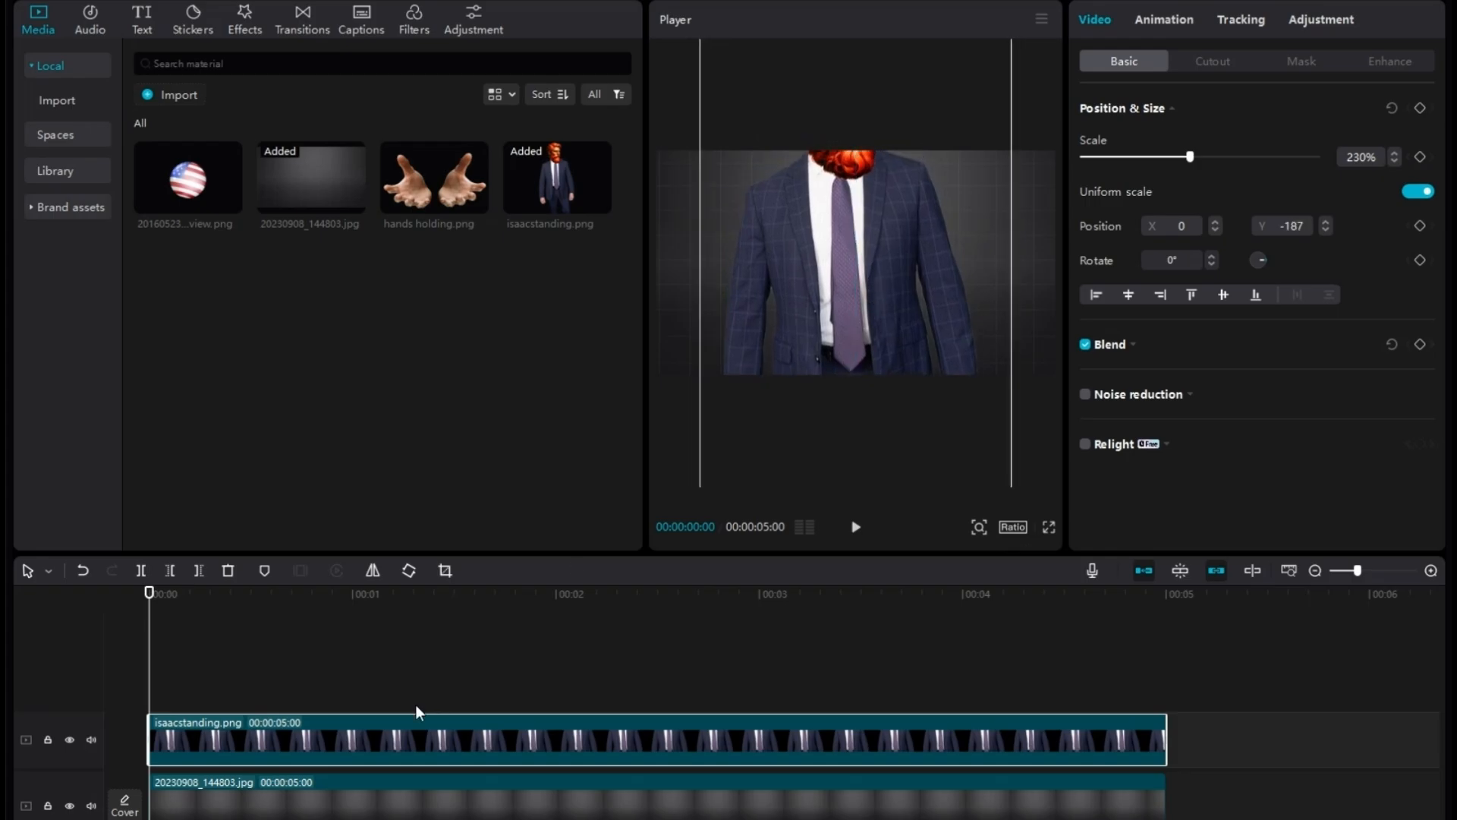
left_click(1144, 22)
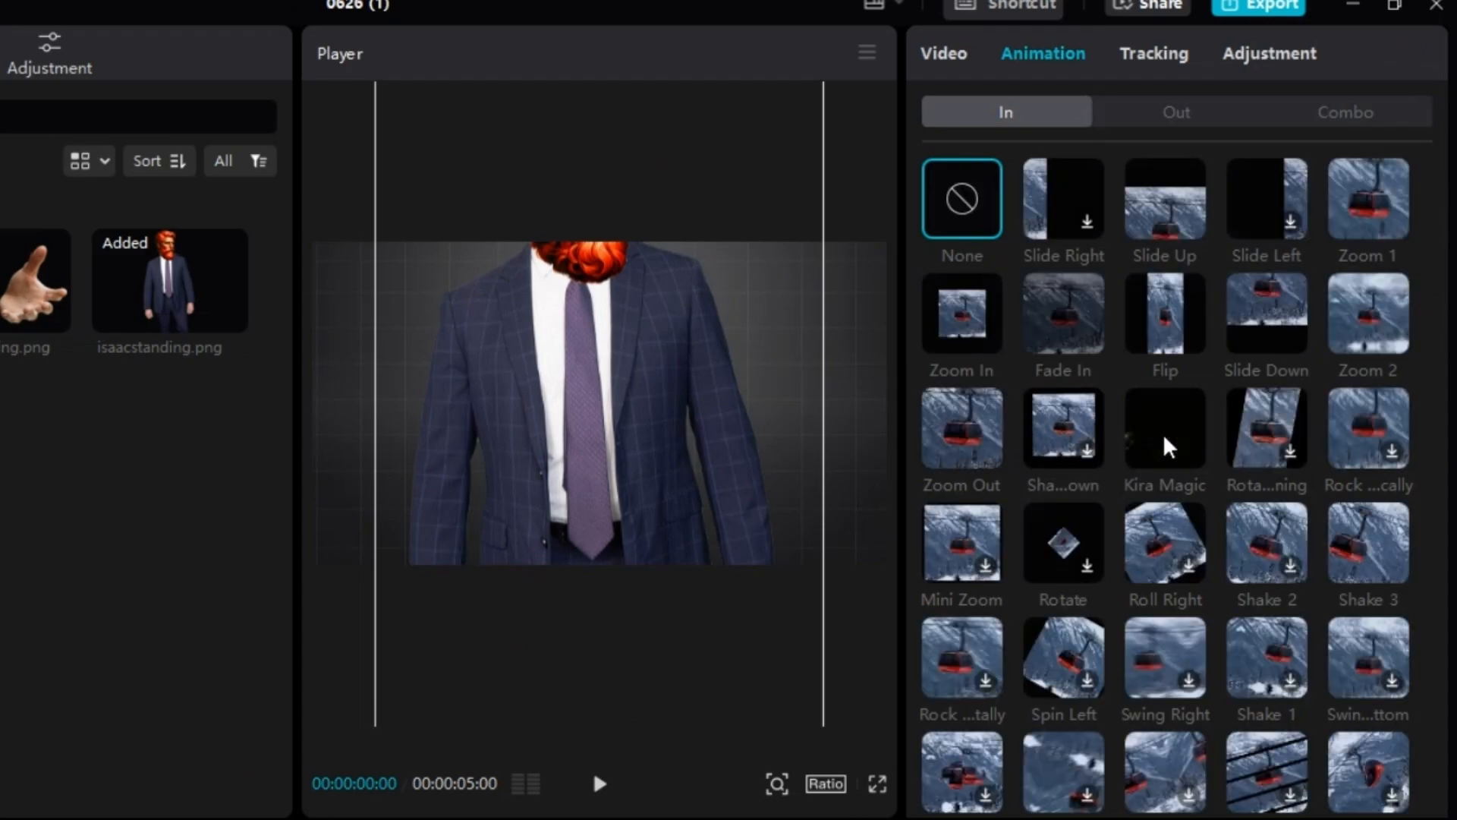
left_click(1166, 425)
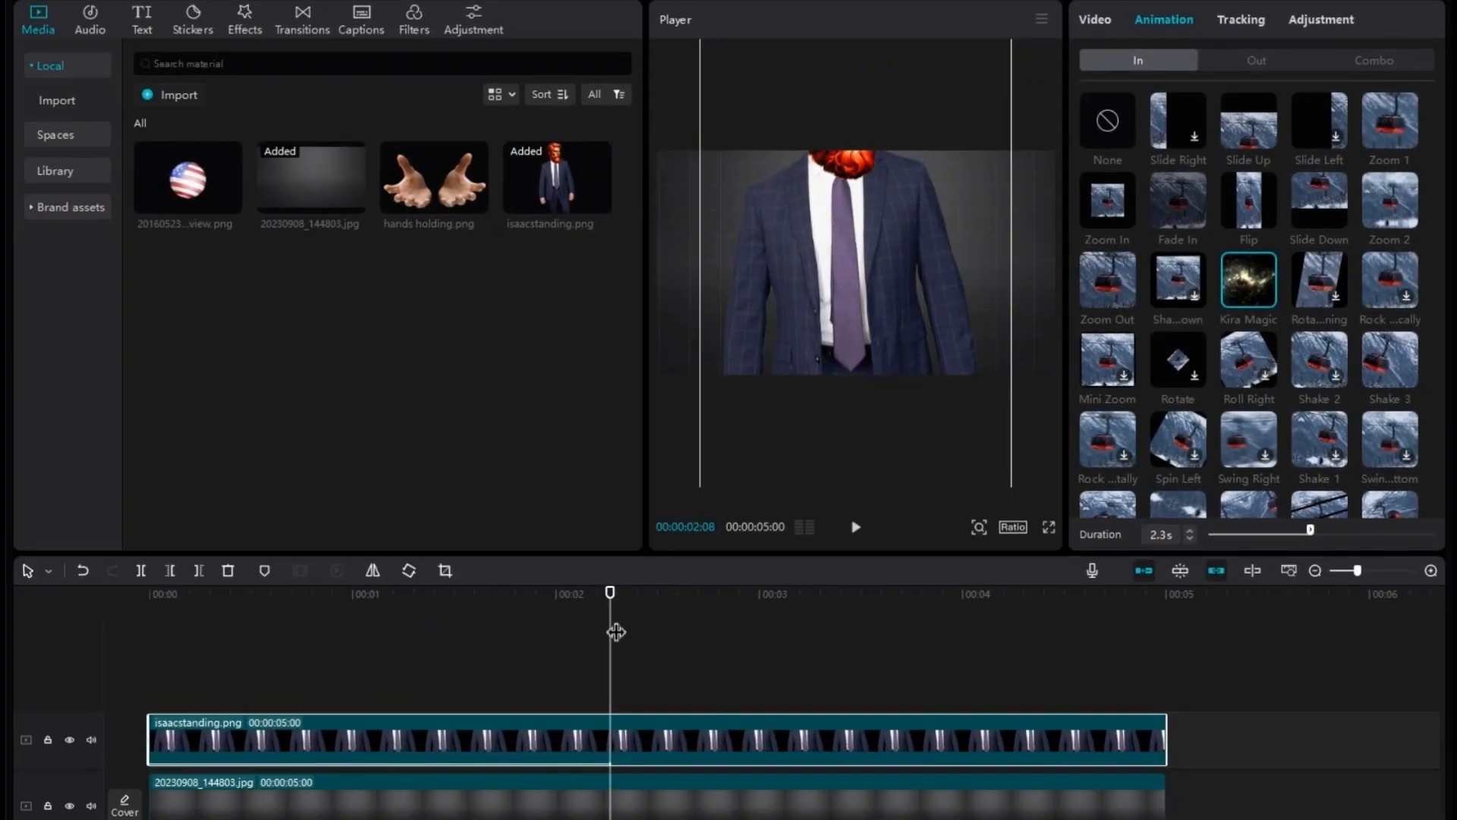
- Place hands holding.png and the flag ball image on new tracks above the suited man, both starting at 00:00:02:08
left_click_drag(419, 167, 637, 651)
left_click_drag(595, 603, 611, 648)
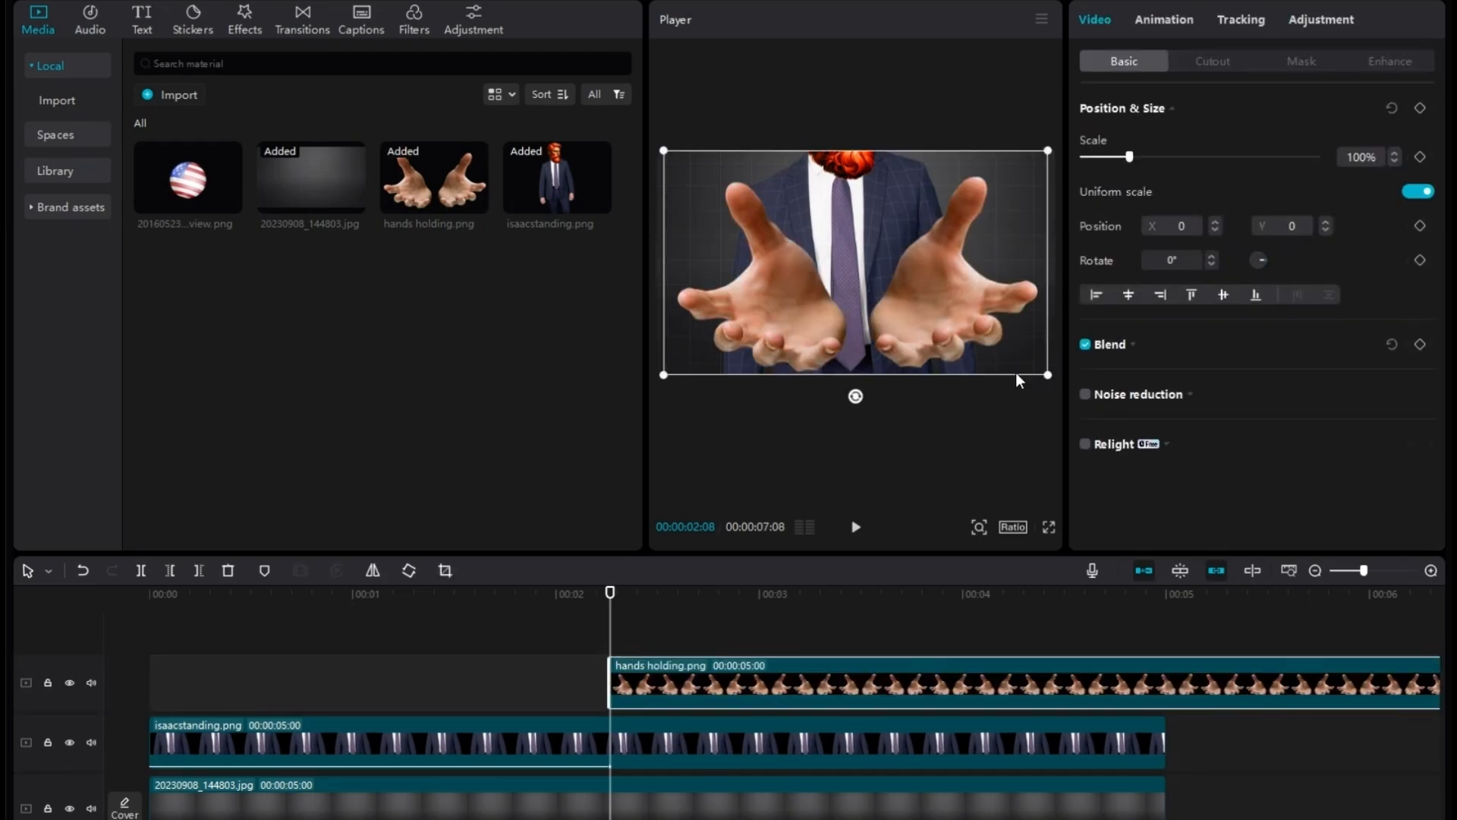
left_click_drag(997, 317, 995, 316)
left_click_drag(201, 190, 614, 614)
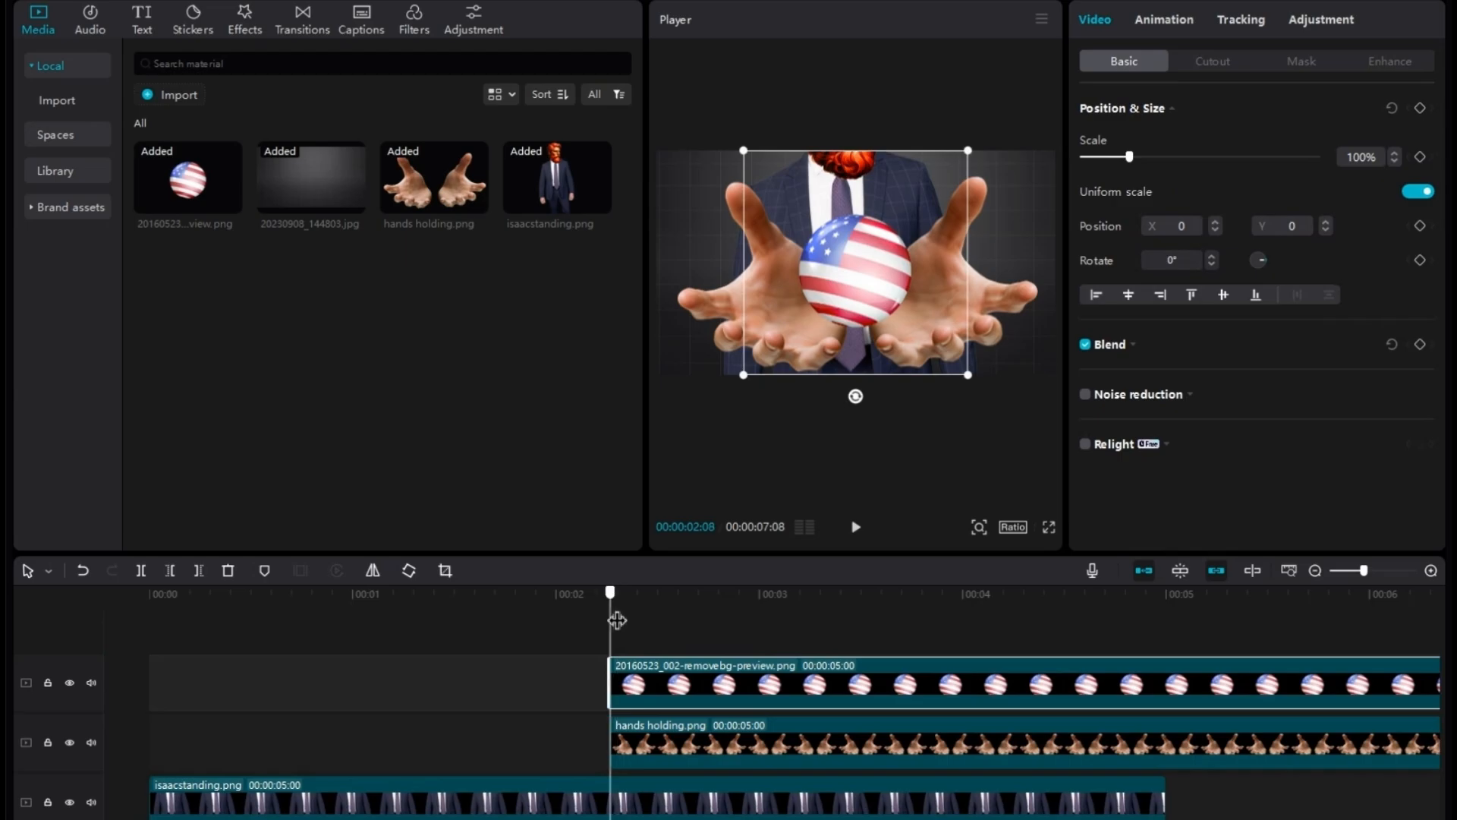
left_click(584, 613)
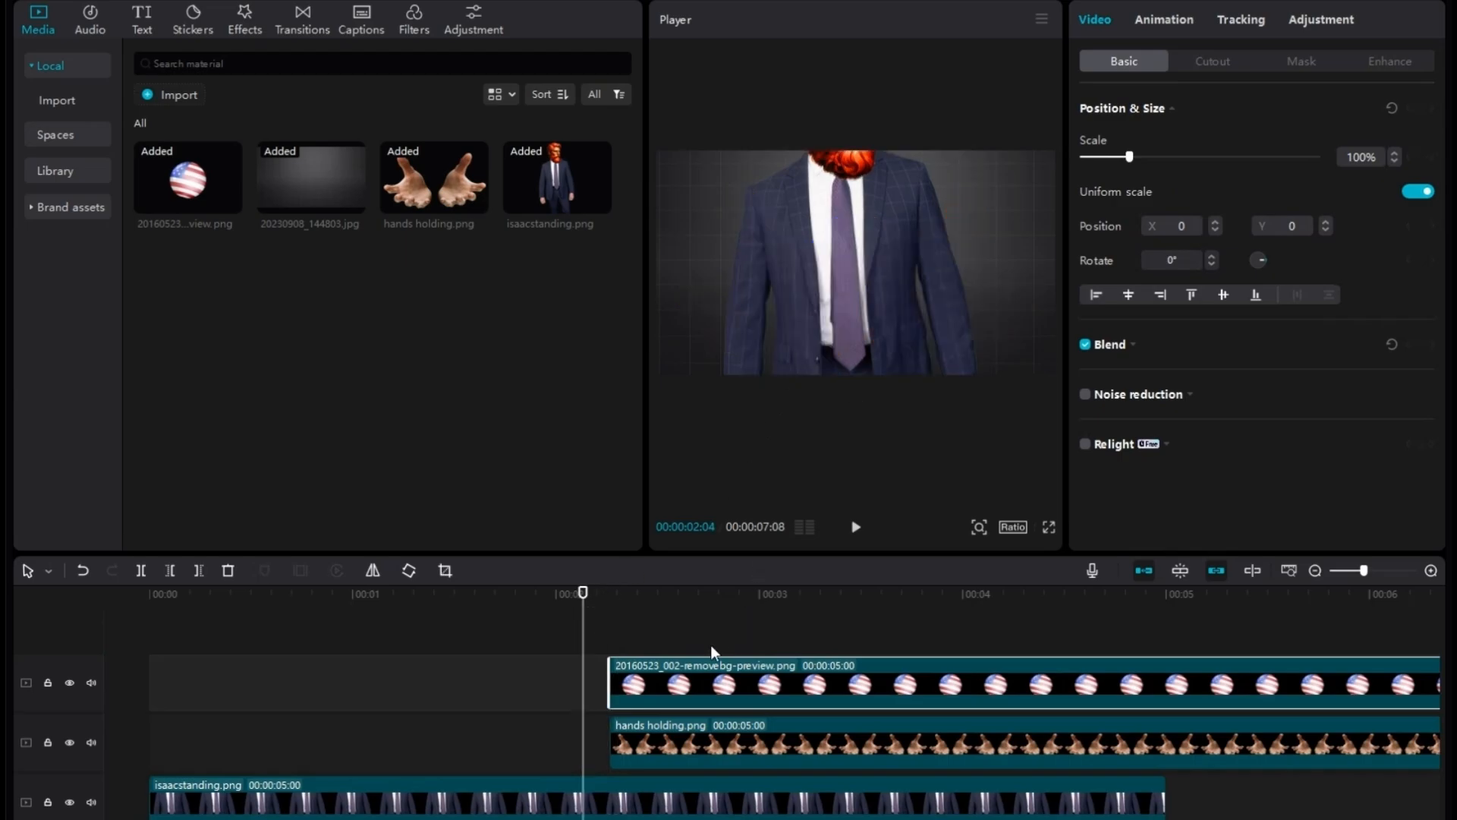
left_click_drag(594, 624, 665, 636)
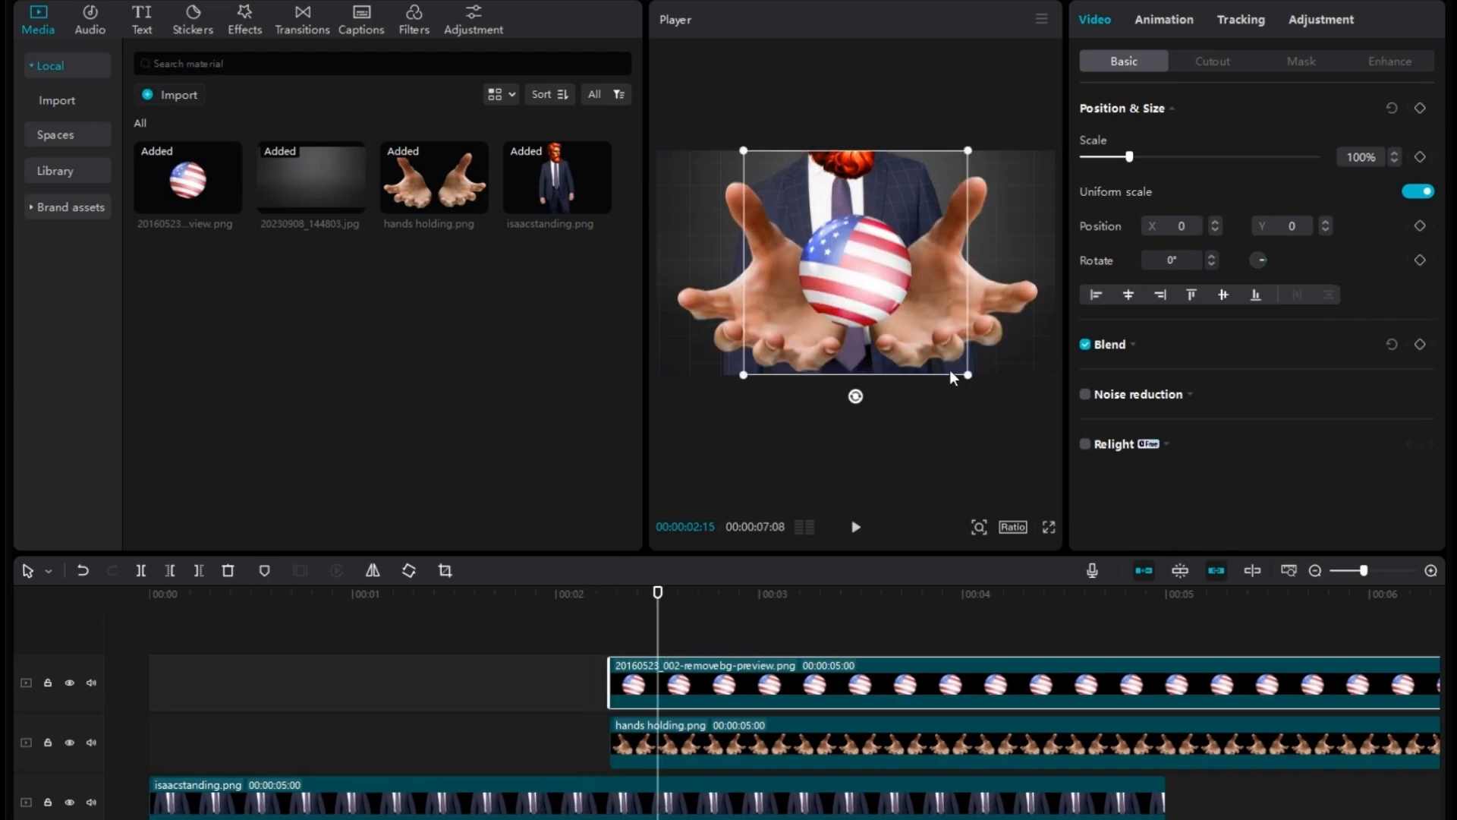
- Scale the flag ball to 111% and combine it with the hands into a compound clip
left_click_drag(966, 371, 981, 400)
left_click_drag(822, 284, 820, 287)
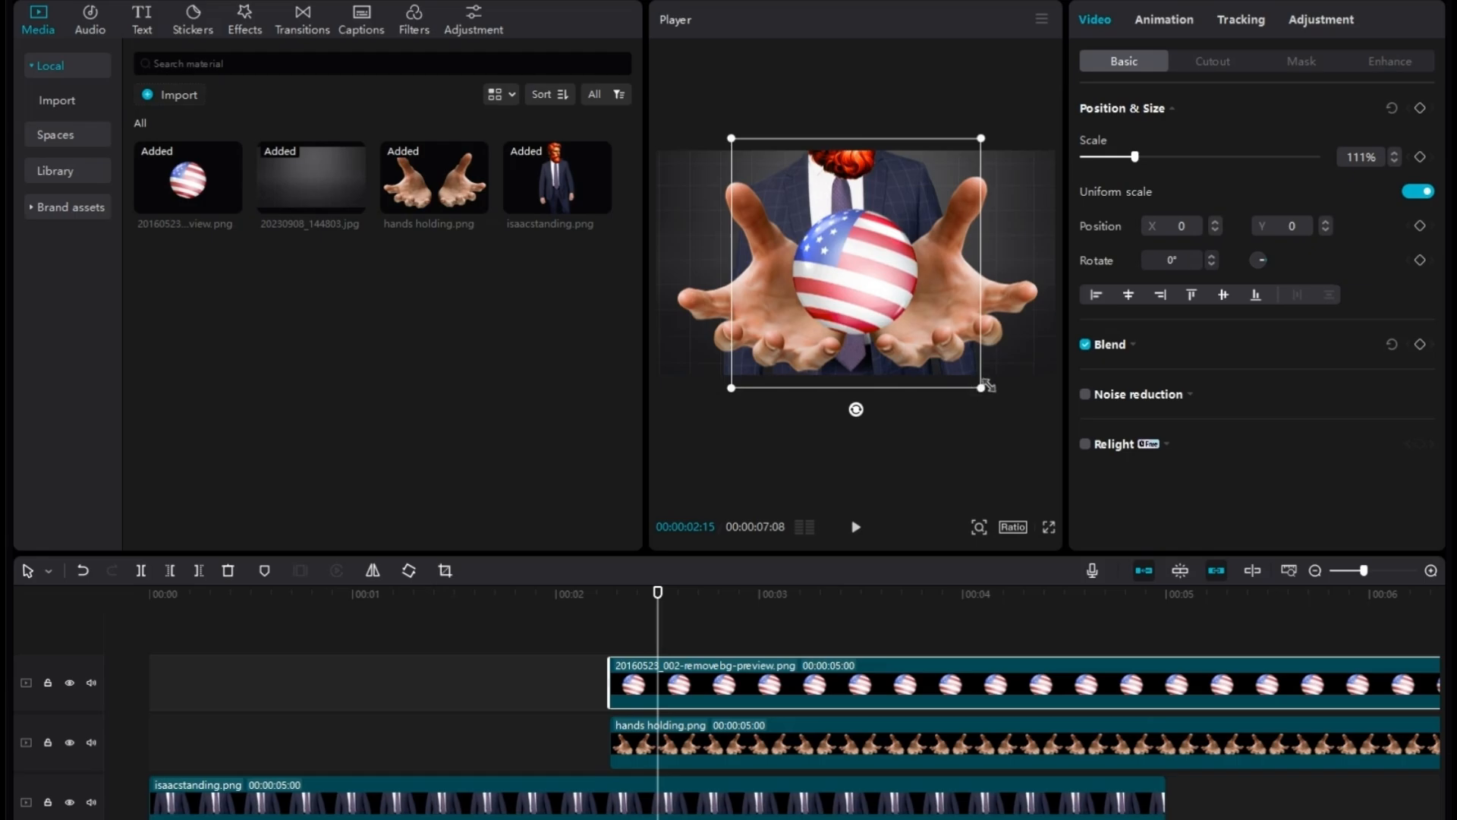
left_click_drag(557, 671, 674, 738)
right_click(685, 741)
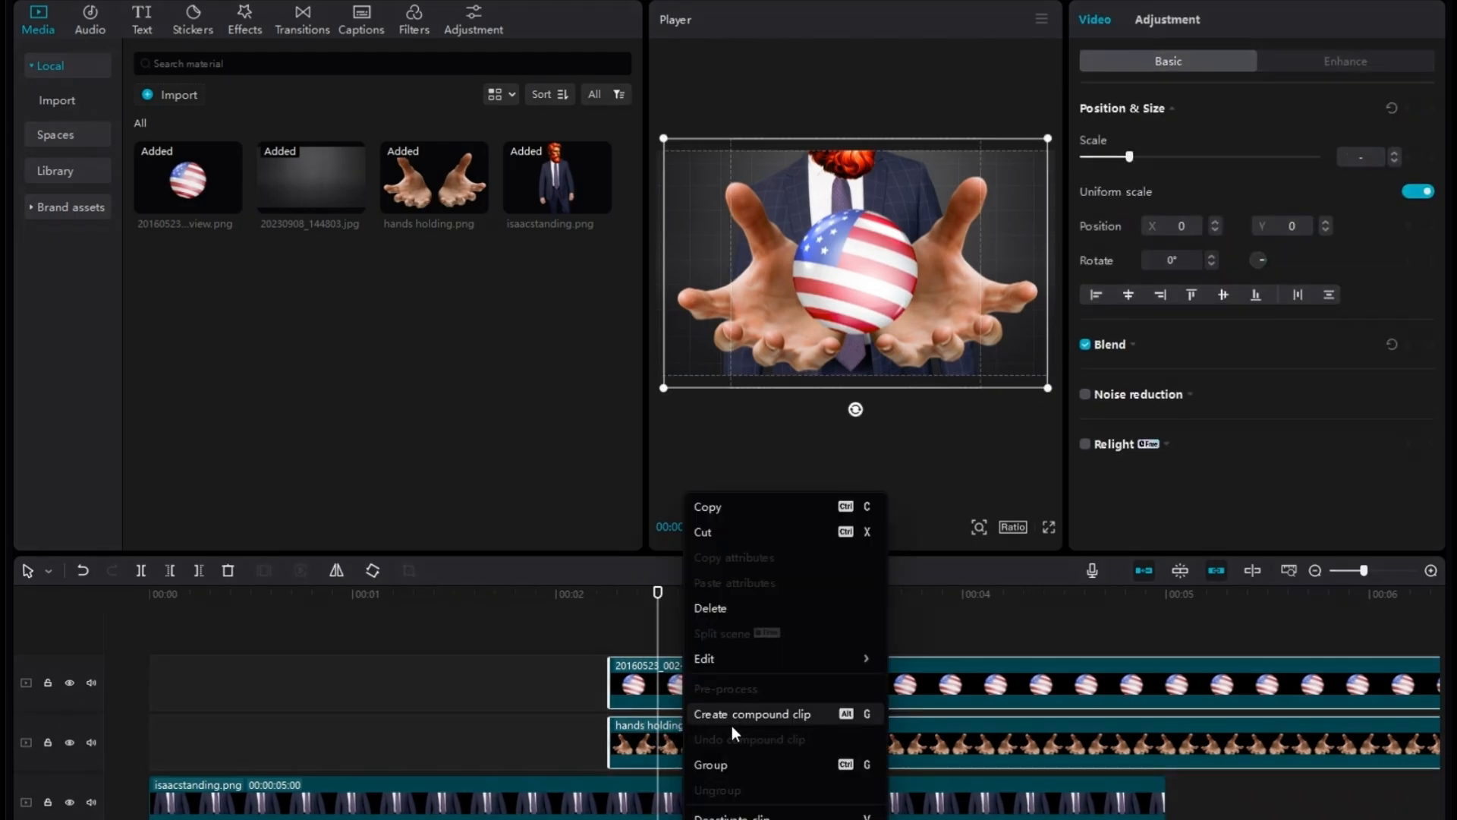
left_click(732, 716)
- At 00:00:02:08, keyframe the hands-and-ball compound clip below the frame at 85% scale, X 113, Y -1877
left_click_drag(660, 632, 611, 653)
left_click_drag(830, 320, 807, 364)
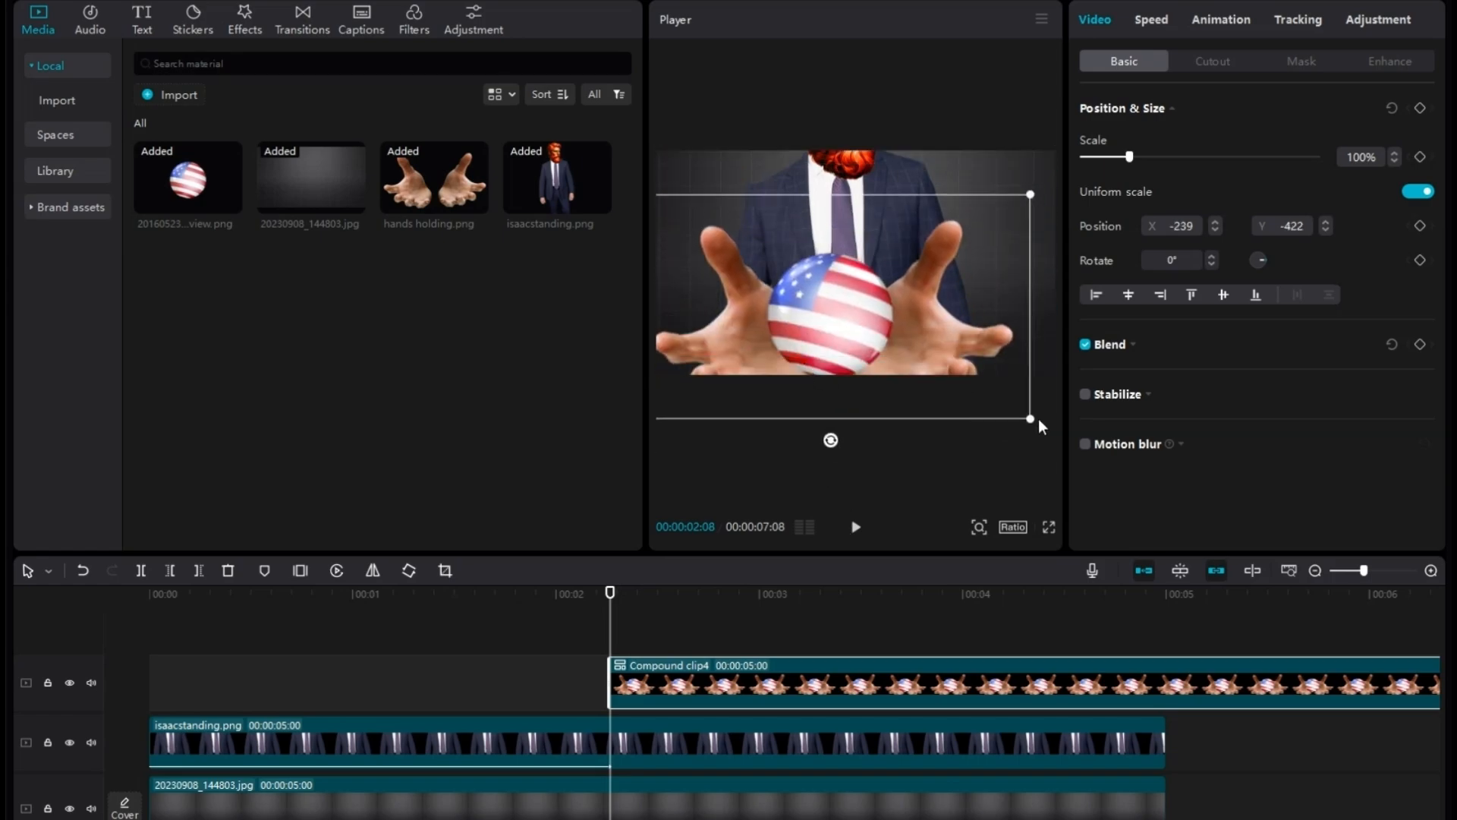
left_click_drag(1032, 418, 1001, 402)
left_click_drag(894, 341, 927, 492)
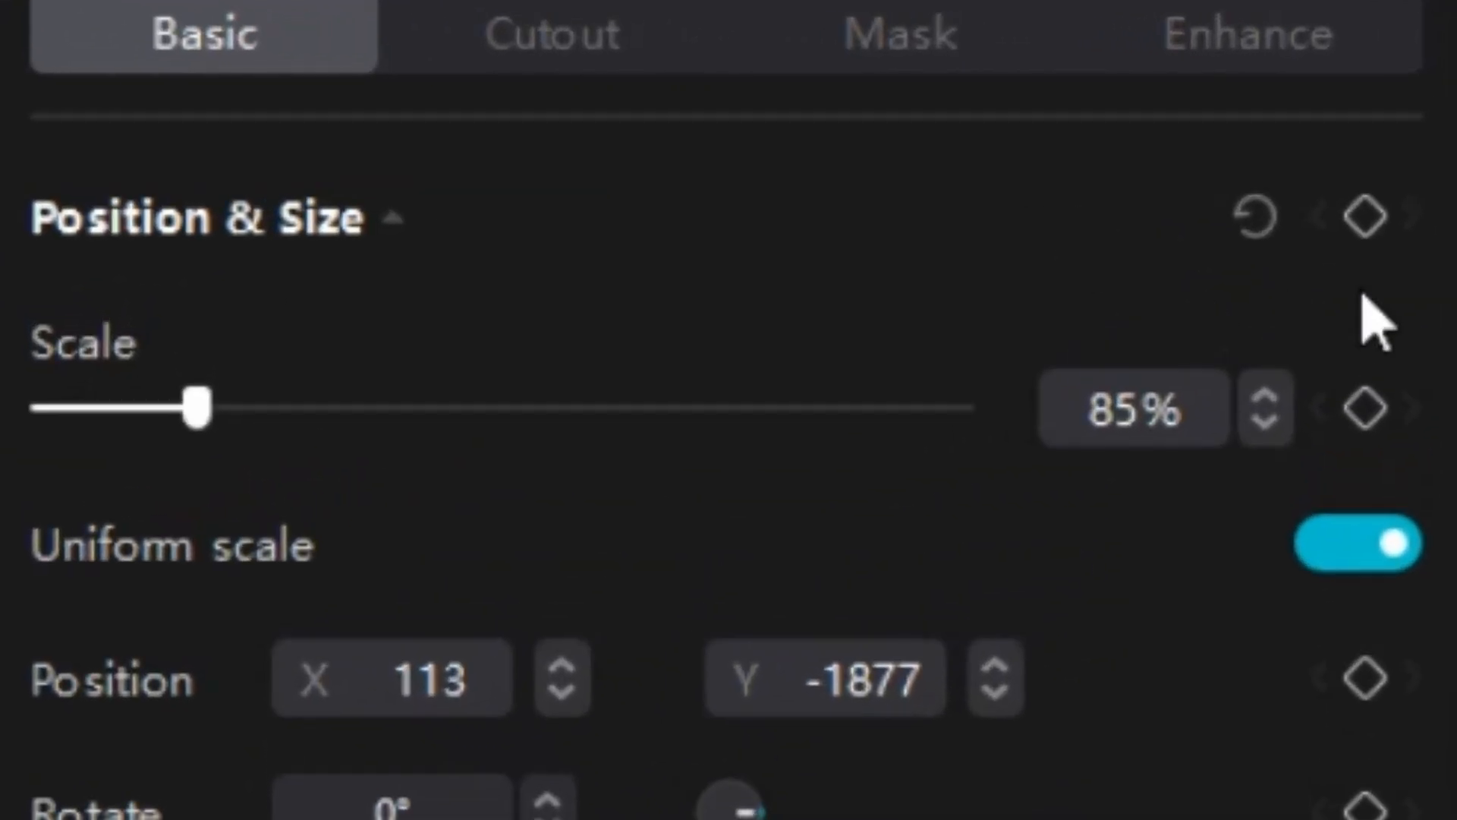
left_click(1366, 218)
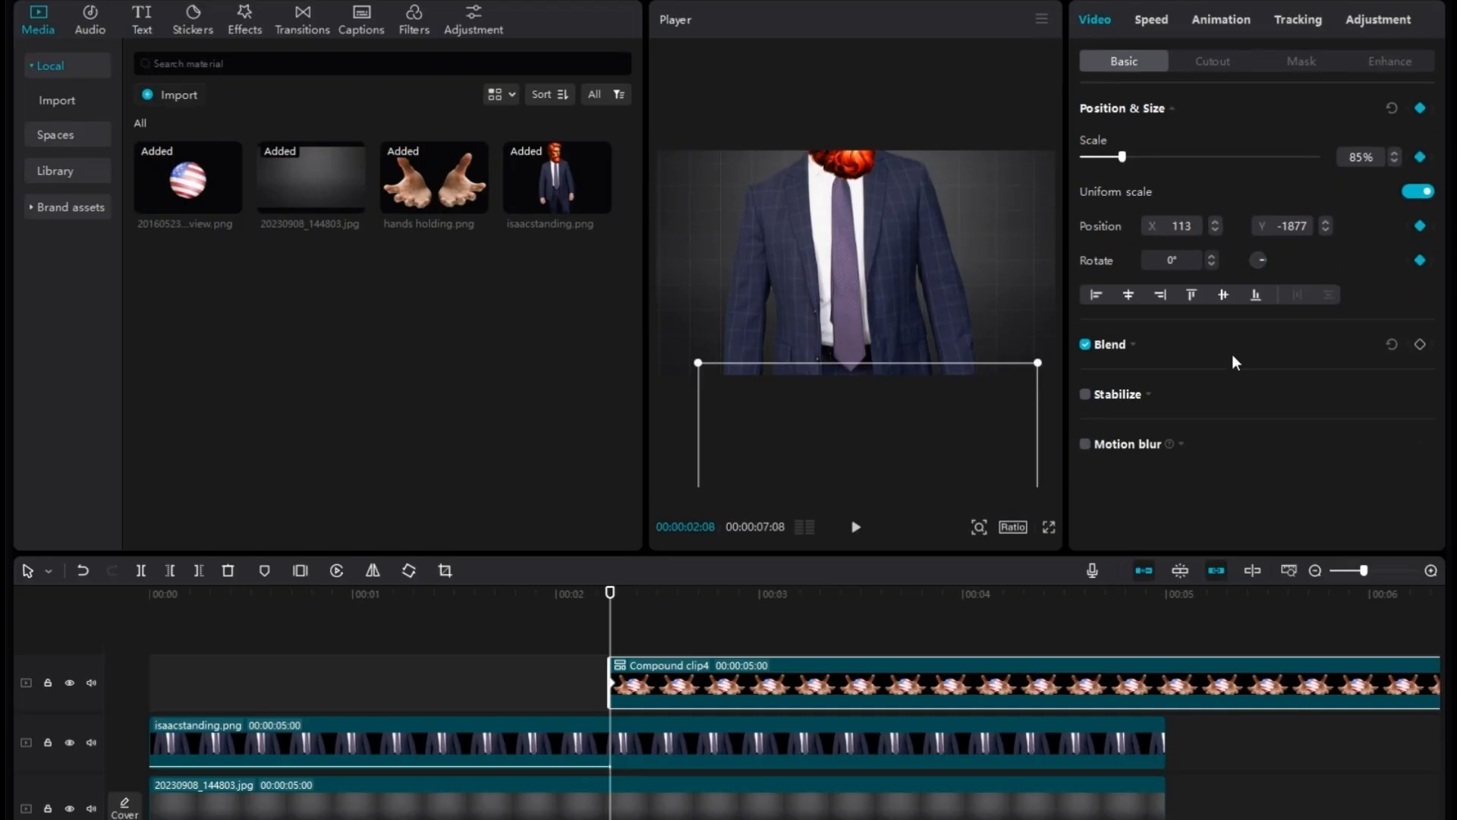
- At 00:00:02:22, keyframe the hands-and-ball compound clip's position to X 0, Y -361
key("Right")
key("Right")
key("Right")
key("Right")
key("Right")
key("Right")
key("Right")
key("Right")
key("Right")
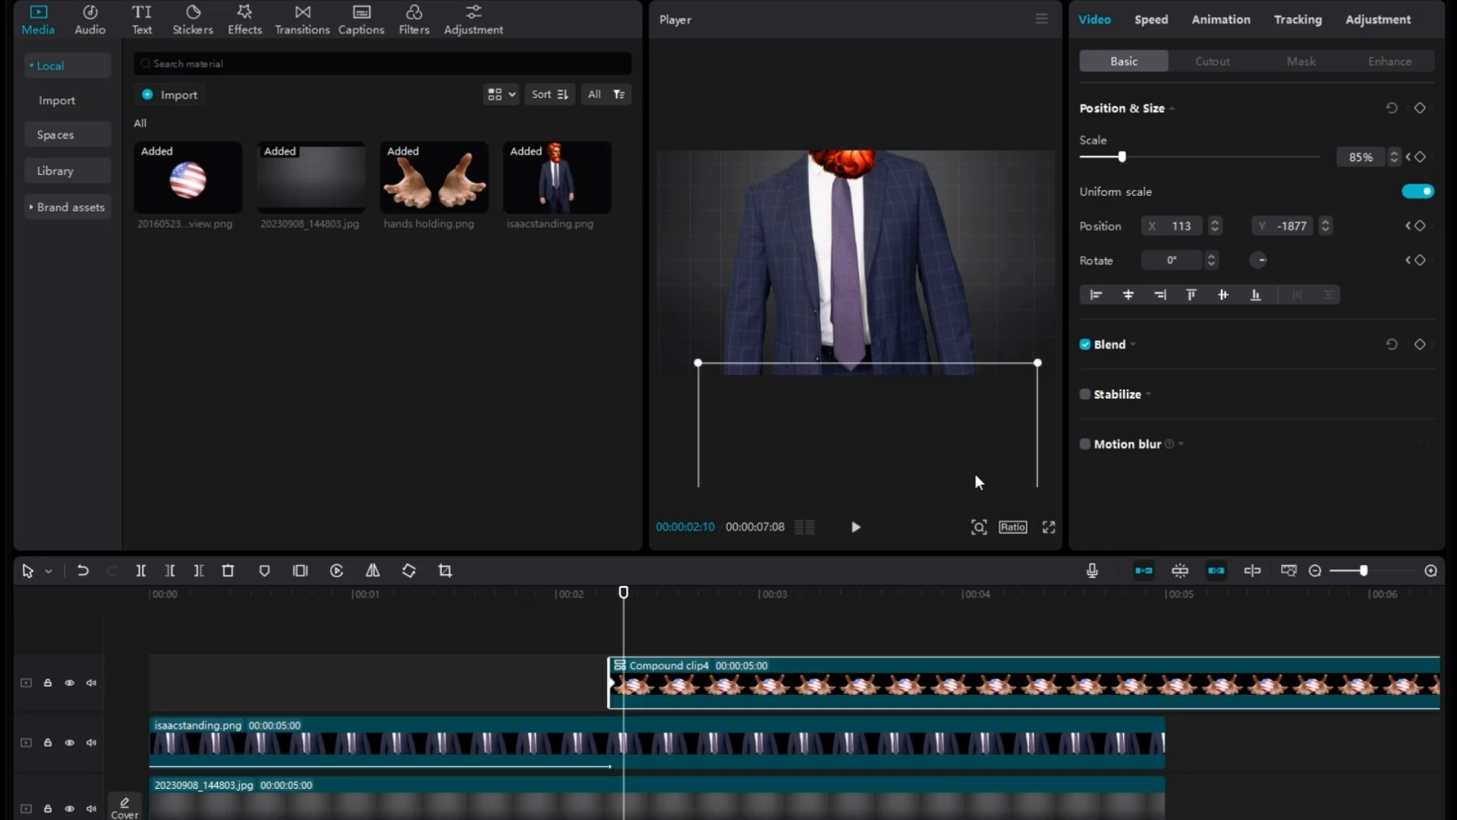
key("Right")
key("Right")
key("Right")
key("Right")
key("Right")
left_click_drag(972, 474, 929, 289)
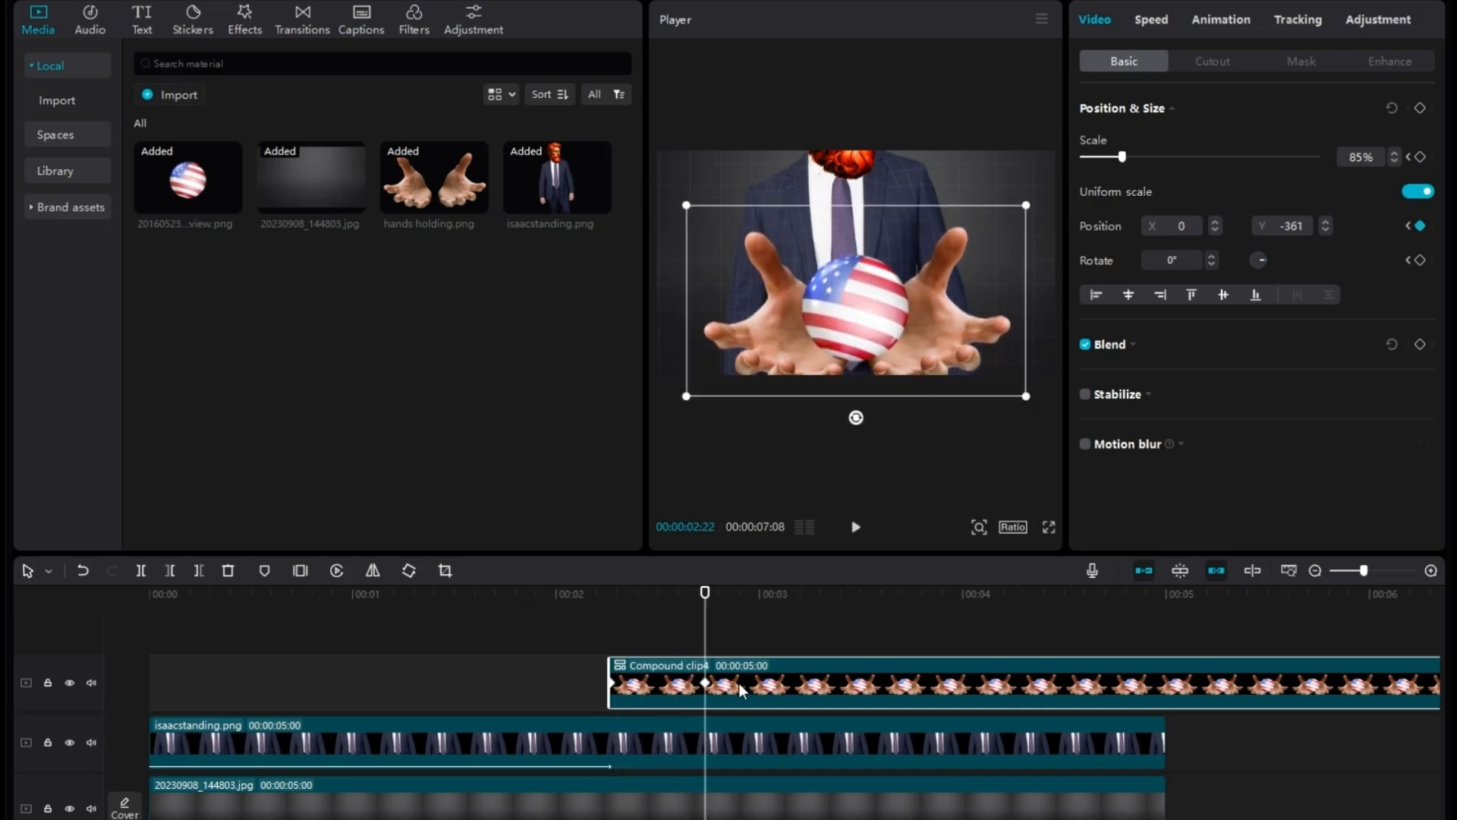
- Keyframe the suited man's position and size at 00:00:02:22, and set 214% scale and Y -57 at 00:00:02:28
left_click(733, 740)
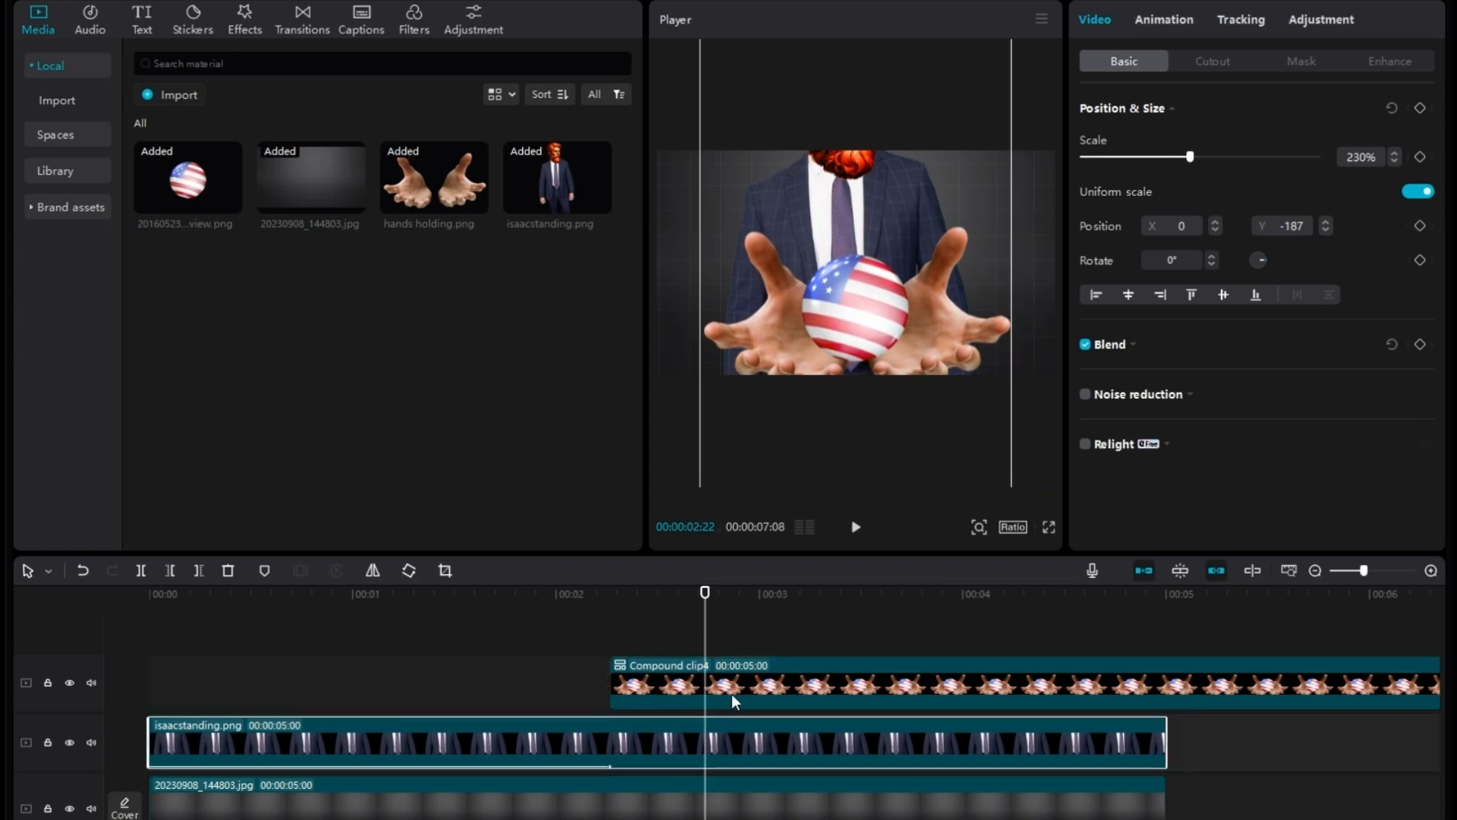
left_click(1416, 108)
key("Right")
key("Right")
key("Right")
key("Right")
key("Right")
key("Right")
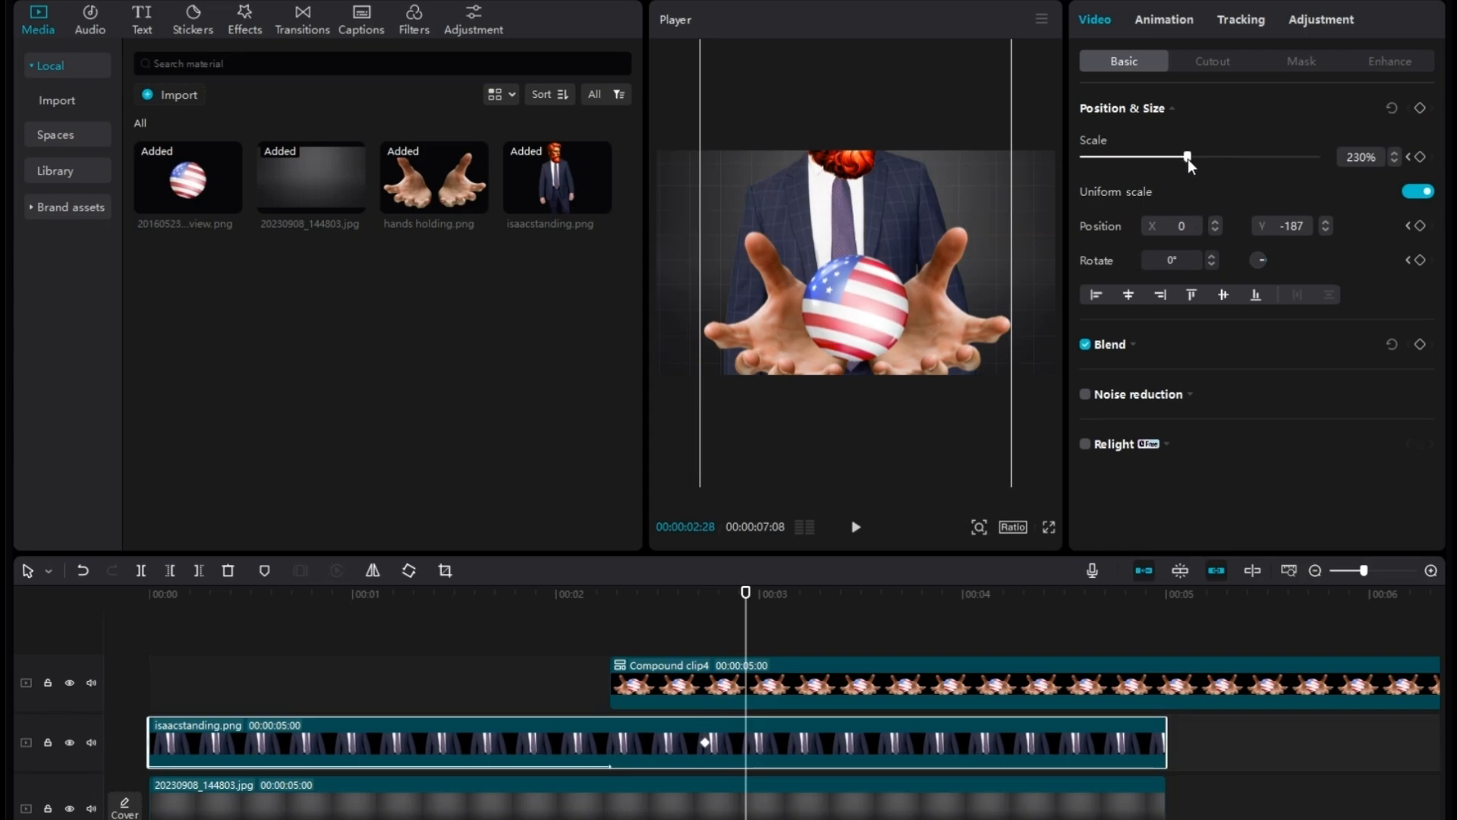
left_click_drag(1188, 158, 1180, 160)
left_click_drag(917, 217, 917, 203)
left_click_drag(1180, 157, 1183, 157)
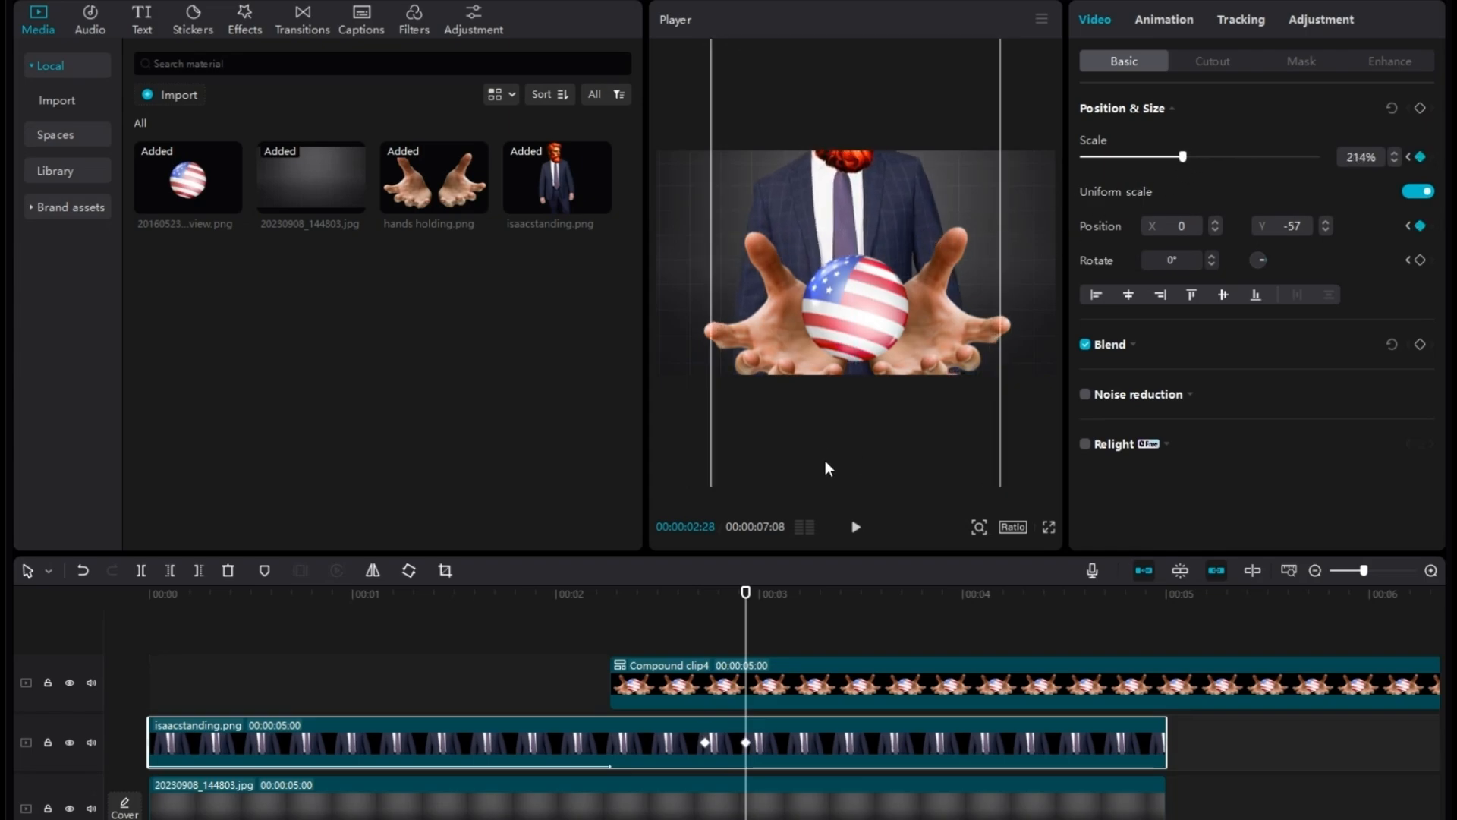
- Play the scene, move the suited man's second keyframe to 00:00:03:07, and slightly reduce his scale there
left_click_drag(757, 627, 107, 651)
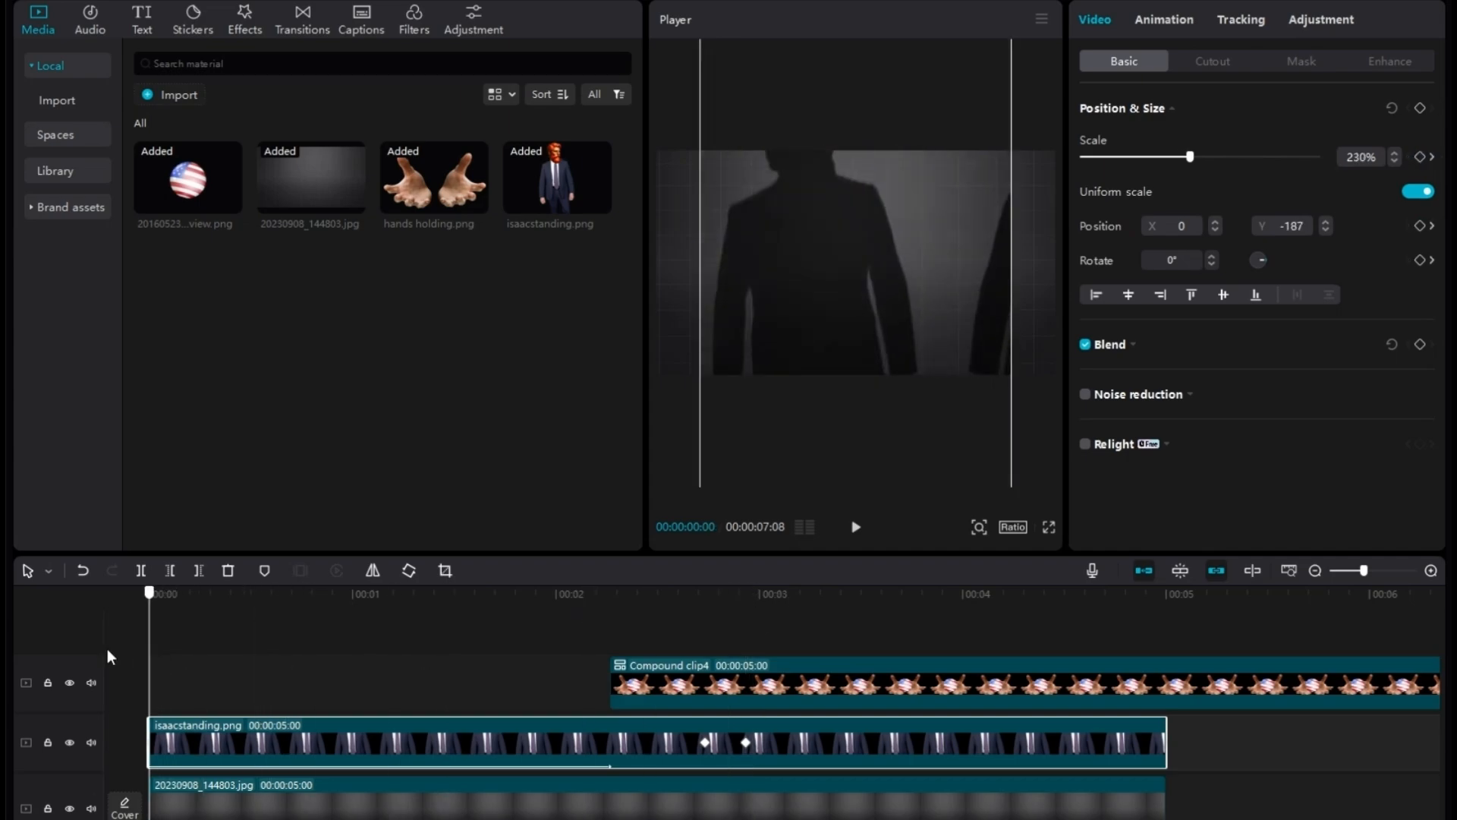
key("space")
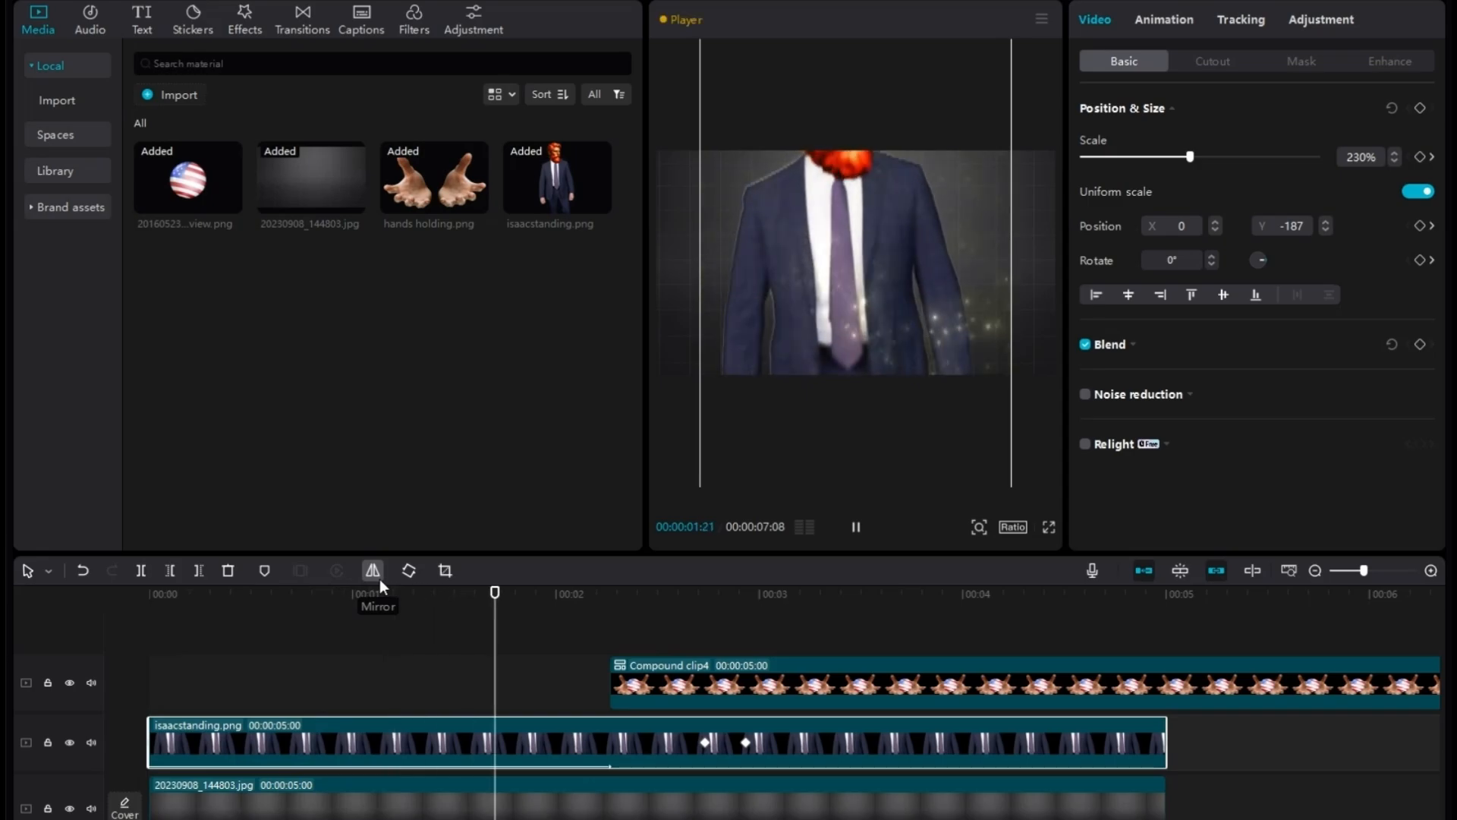
key("space")
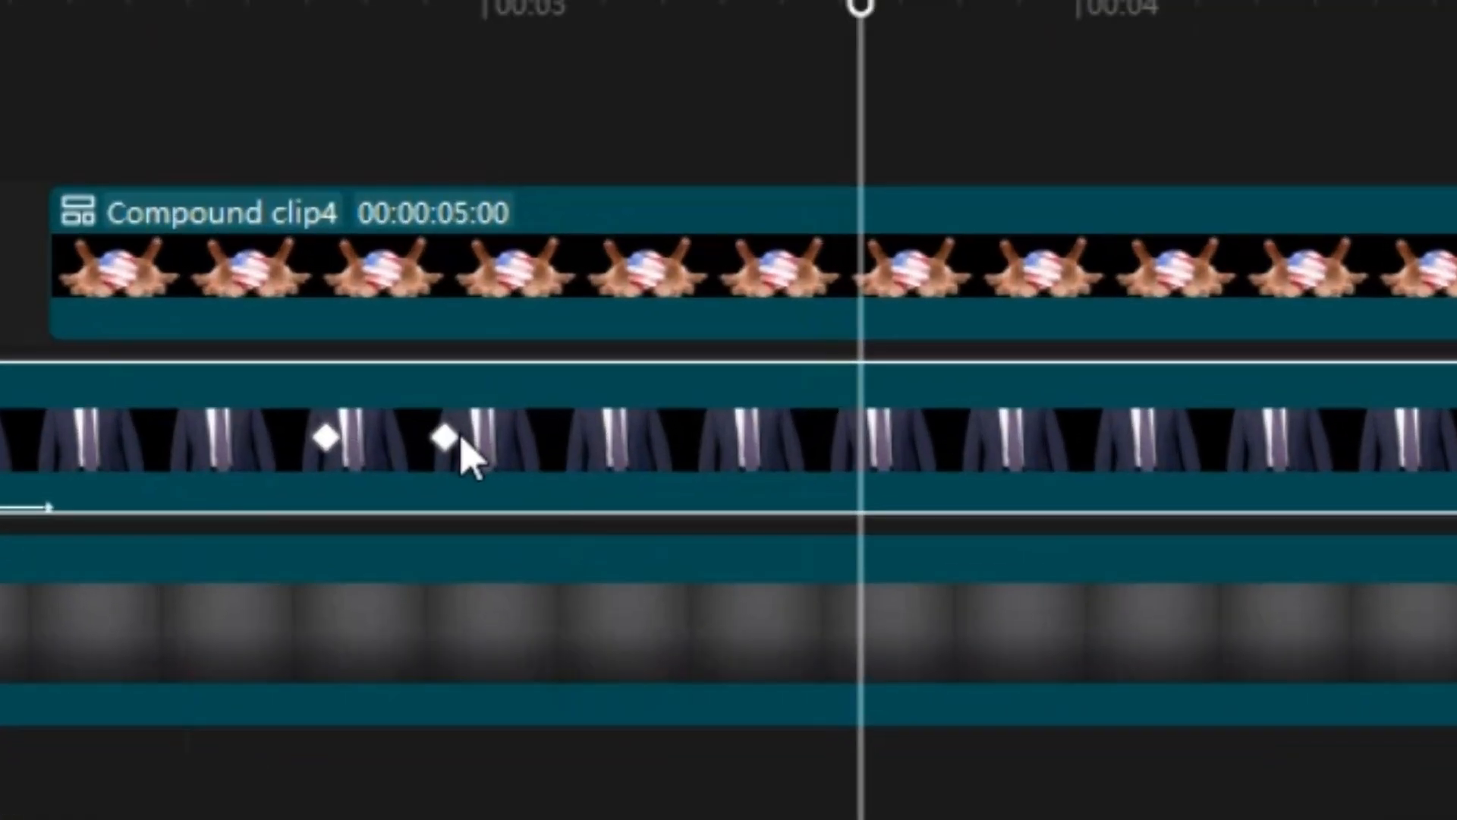
left_click_drag(448, 438, 639, 464)
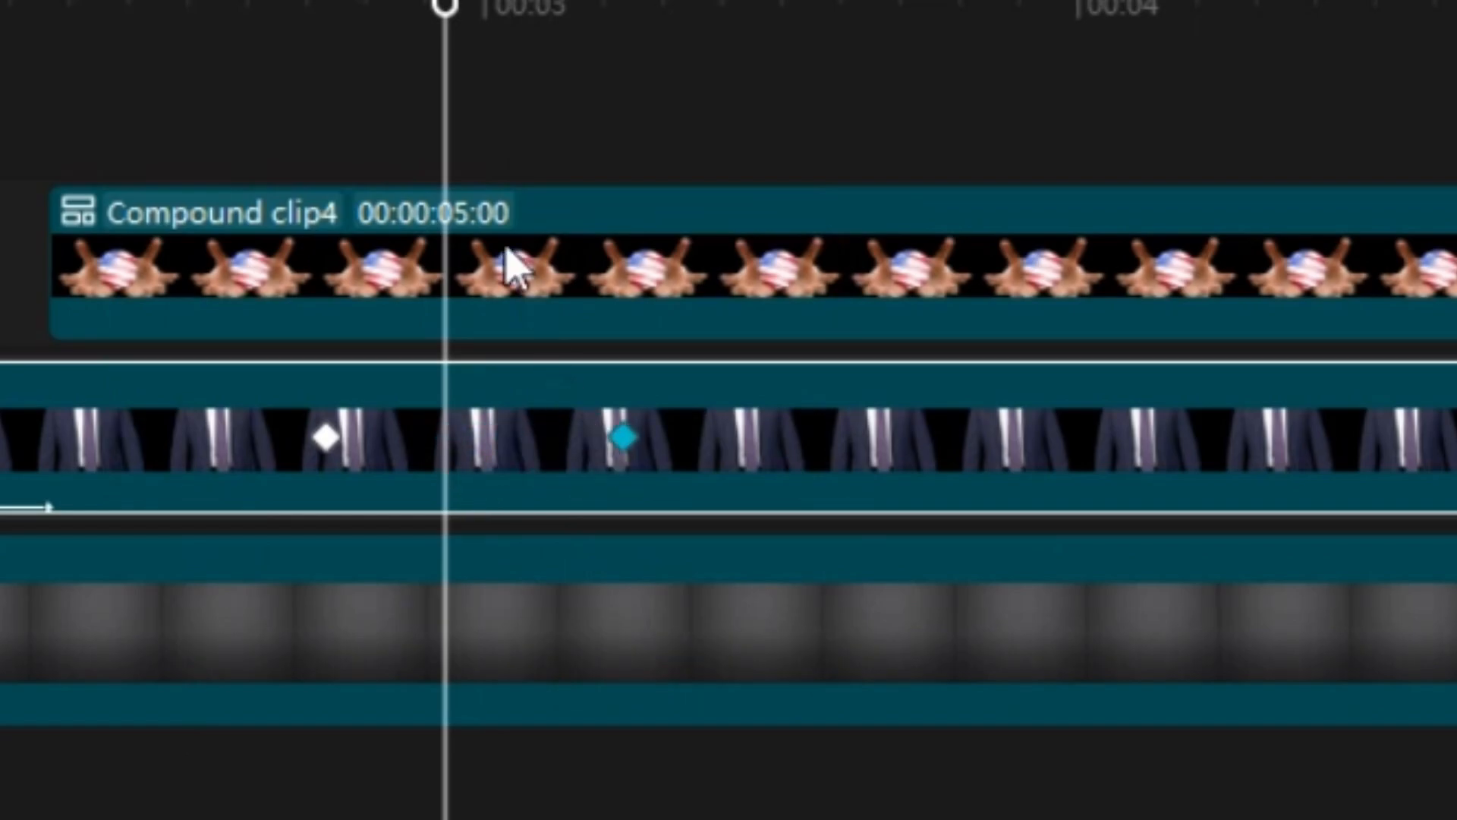
left_click(151, 177)
key("space")
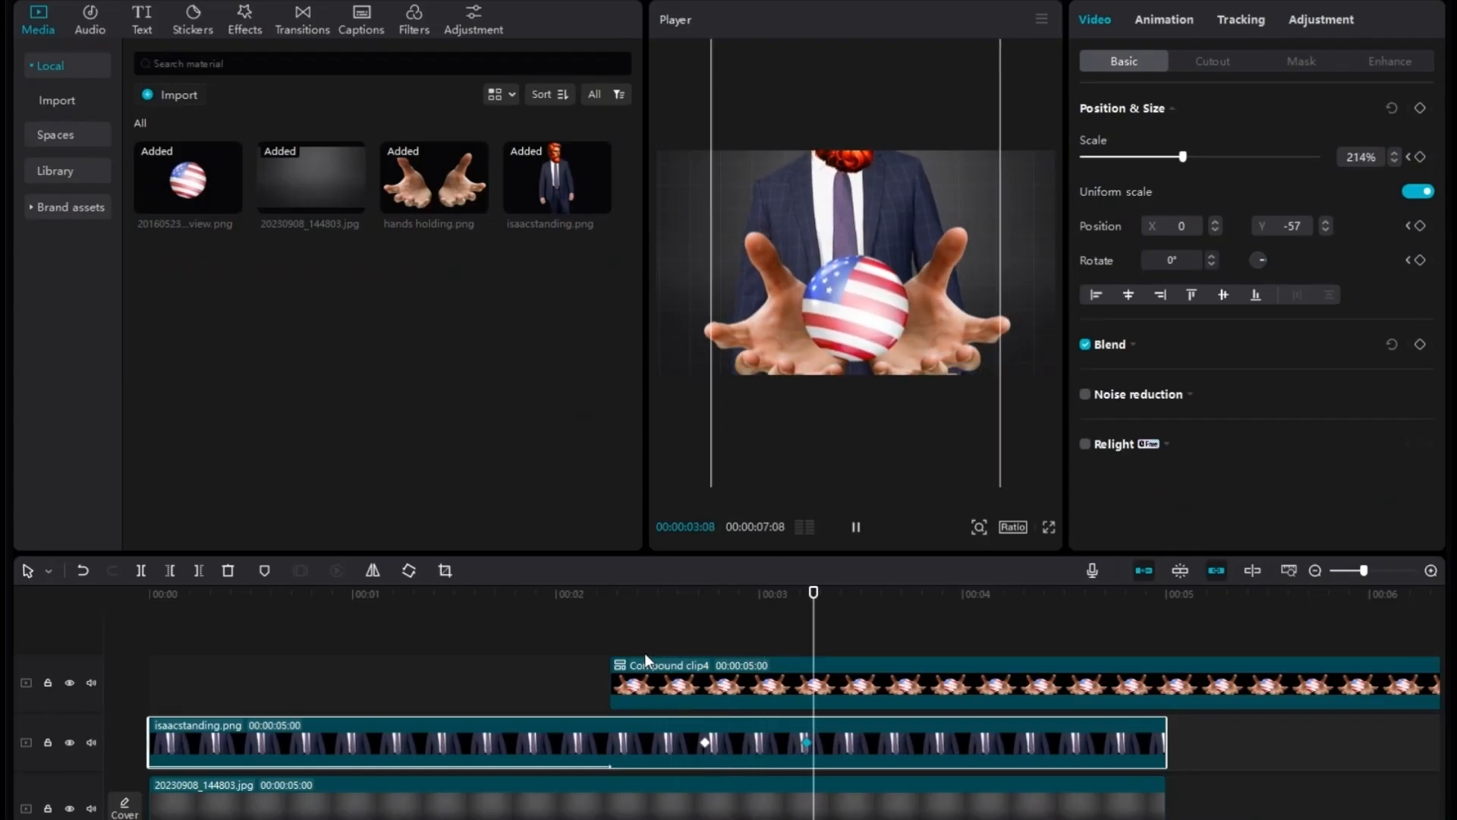
key("space")
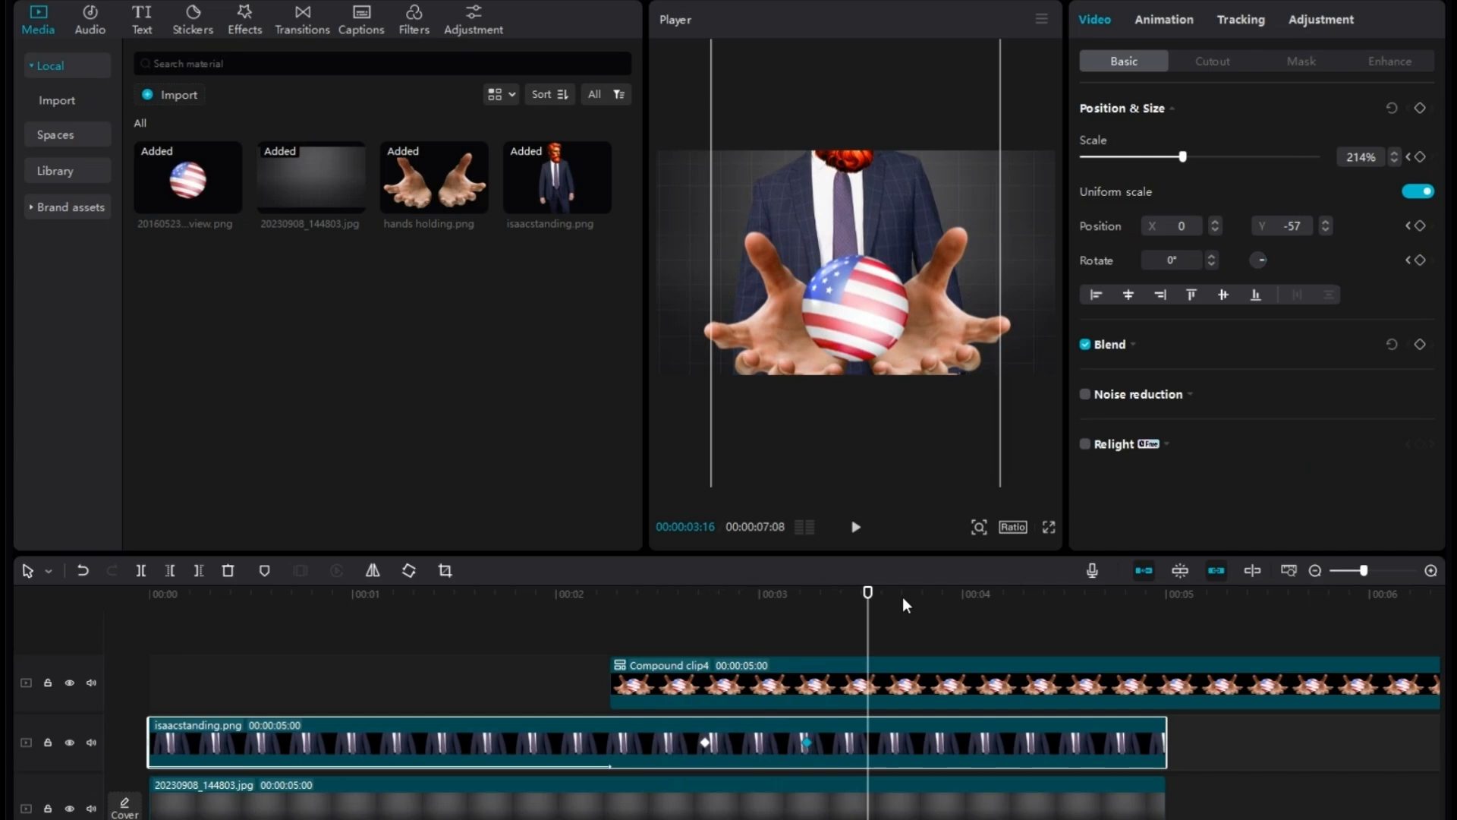
left_click_drag(869, 627, 807, 628)
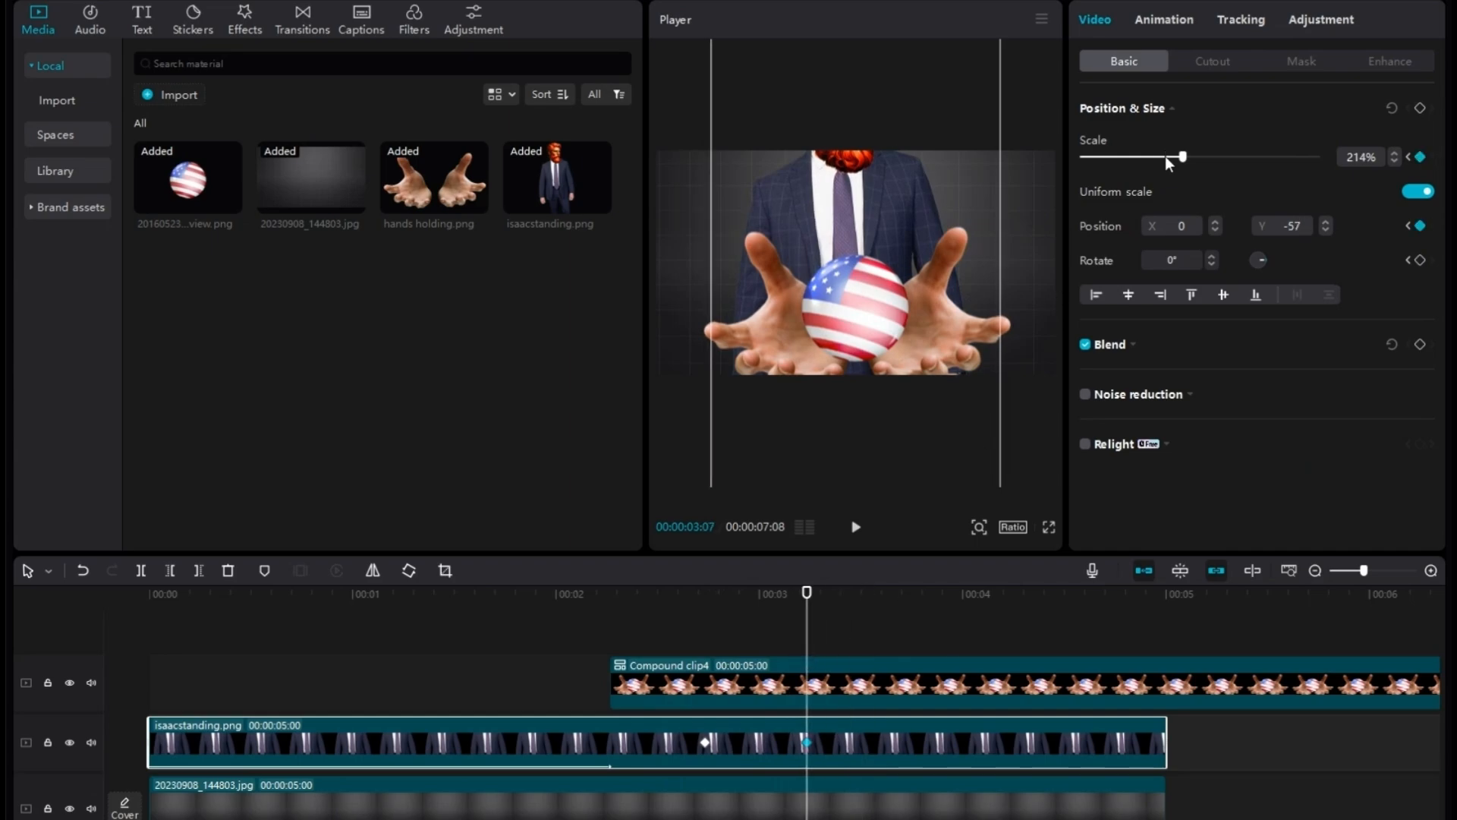
left_click_drag(1181, 156, 1175, 158)
- Apply the Edge Glow effect from the Lens category to the hands-and-ball compound clip
left_click_drag(808, 654, 773, 653)
left_click(728, 683)
left_click(245, 19)
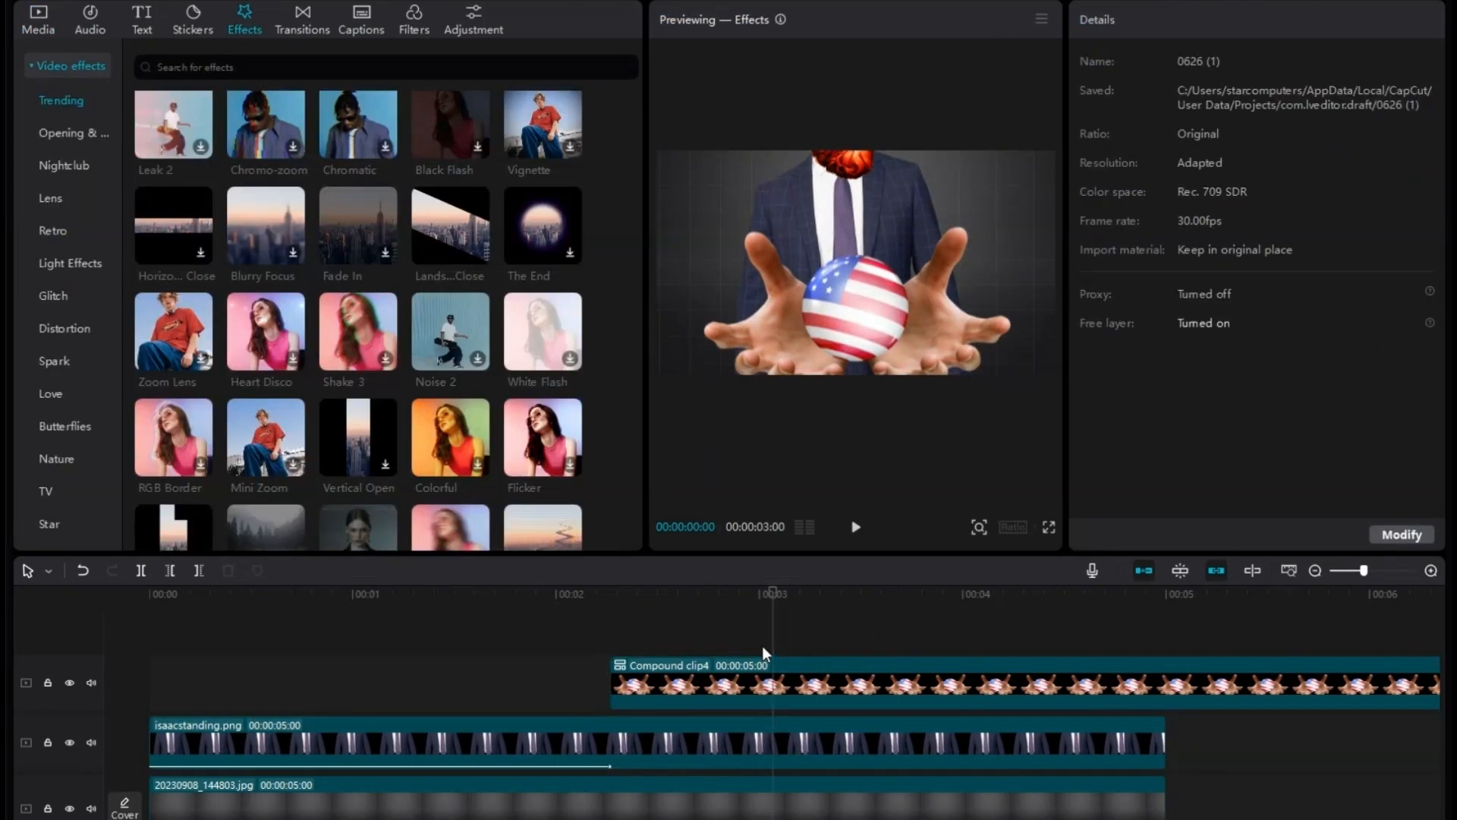
left_click(762, 645)
left_click(763, 698)
scroll(402, 313, "up", 3)
scroll(402, 313, "up", 5)
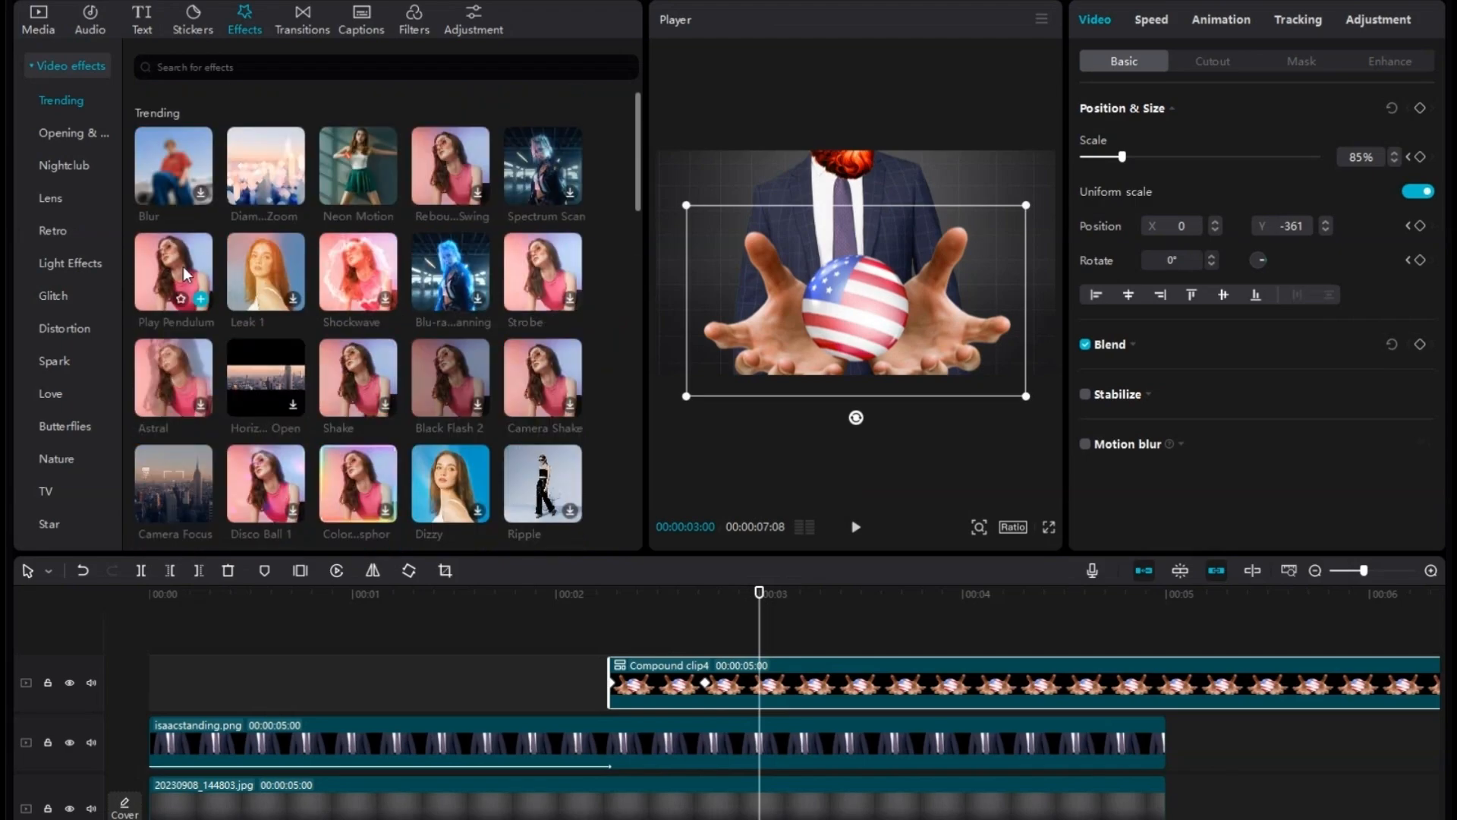
left_click(64, 195)
left_click_drag(377, 168, 841, 683)
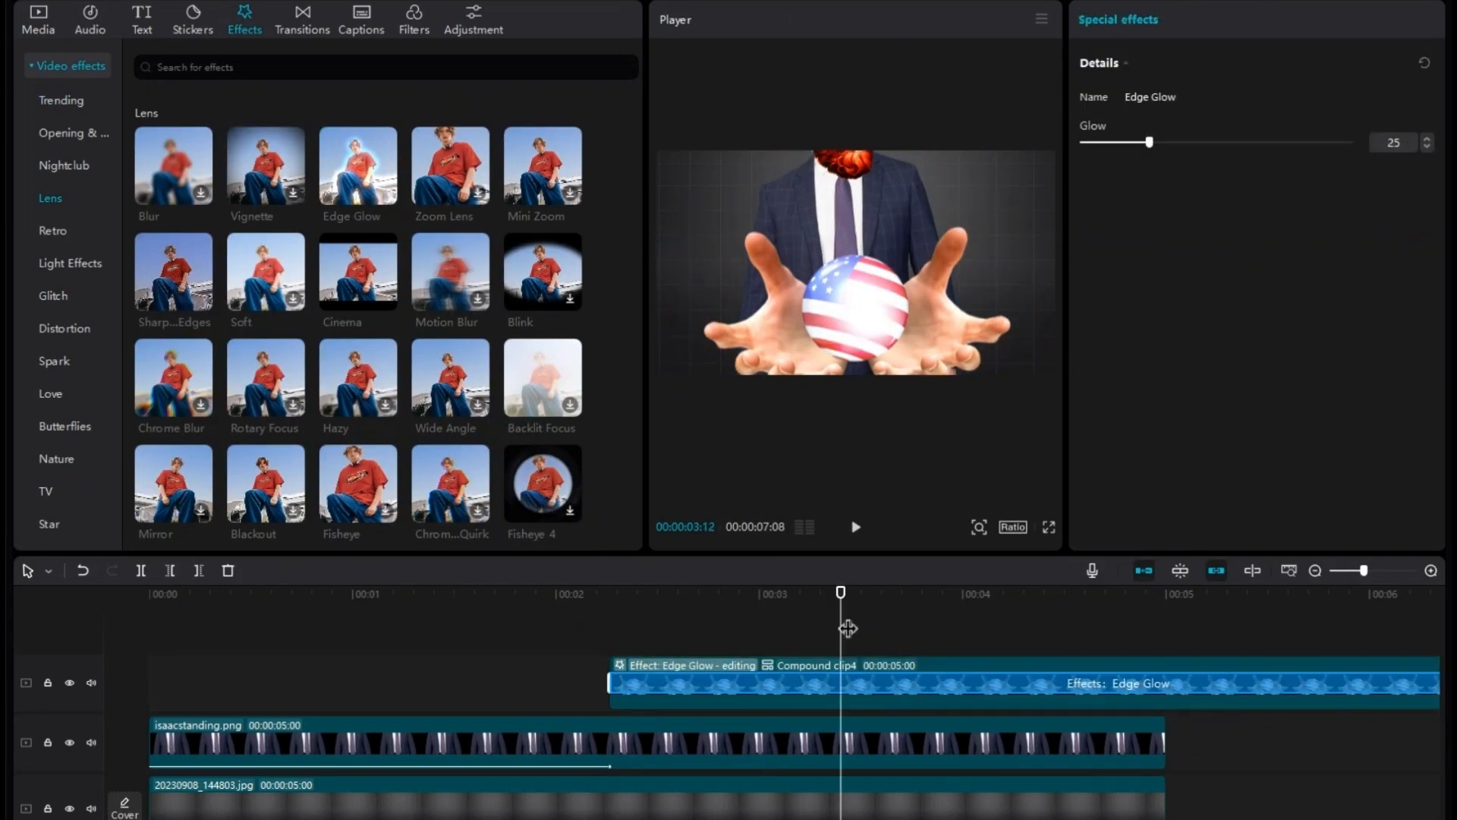
- Play the hands' entrance and lower the Edge Glow effect's glow to 17
left_click_drag(841, 625, 585, 624)
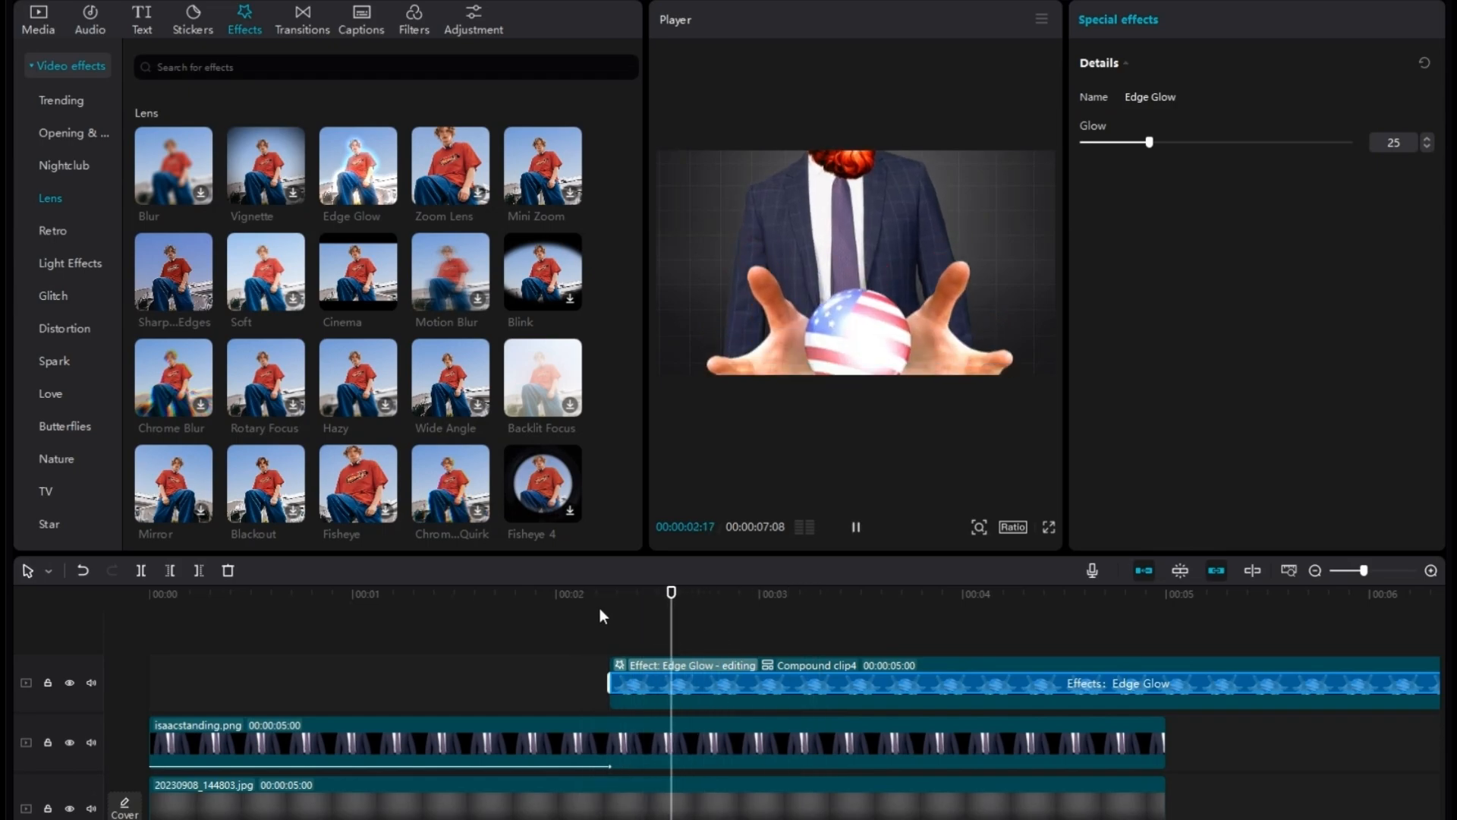
key("space")
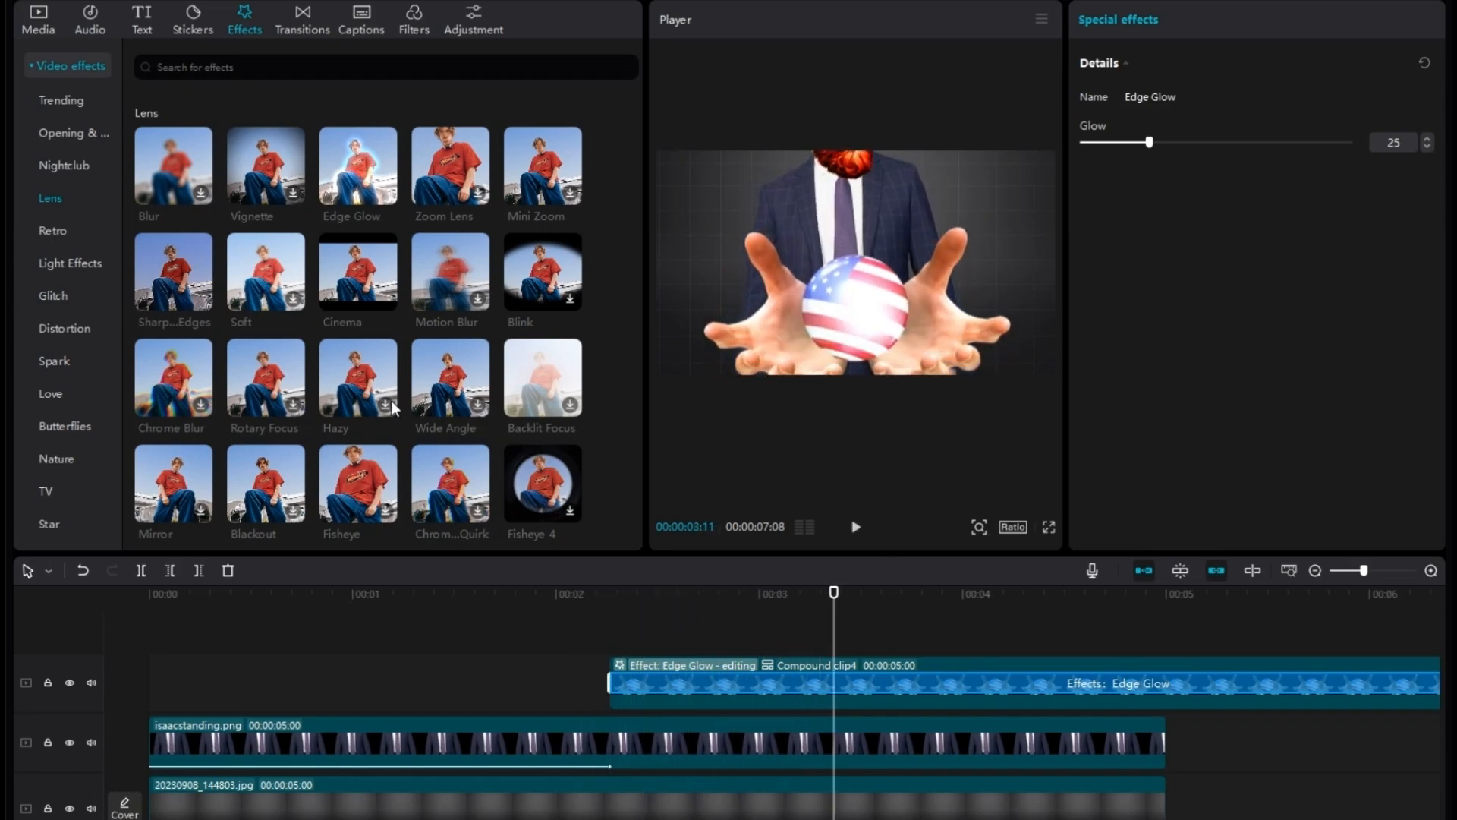
mouse_move(1140, 144)
left_mouse_down()
mouse_move(1063, 145)
mouse_move(1127, 163)
left_mouse_up()
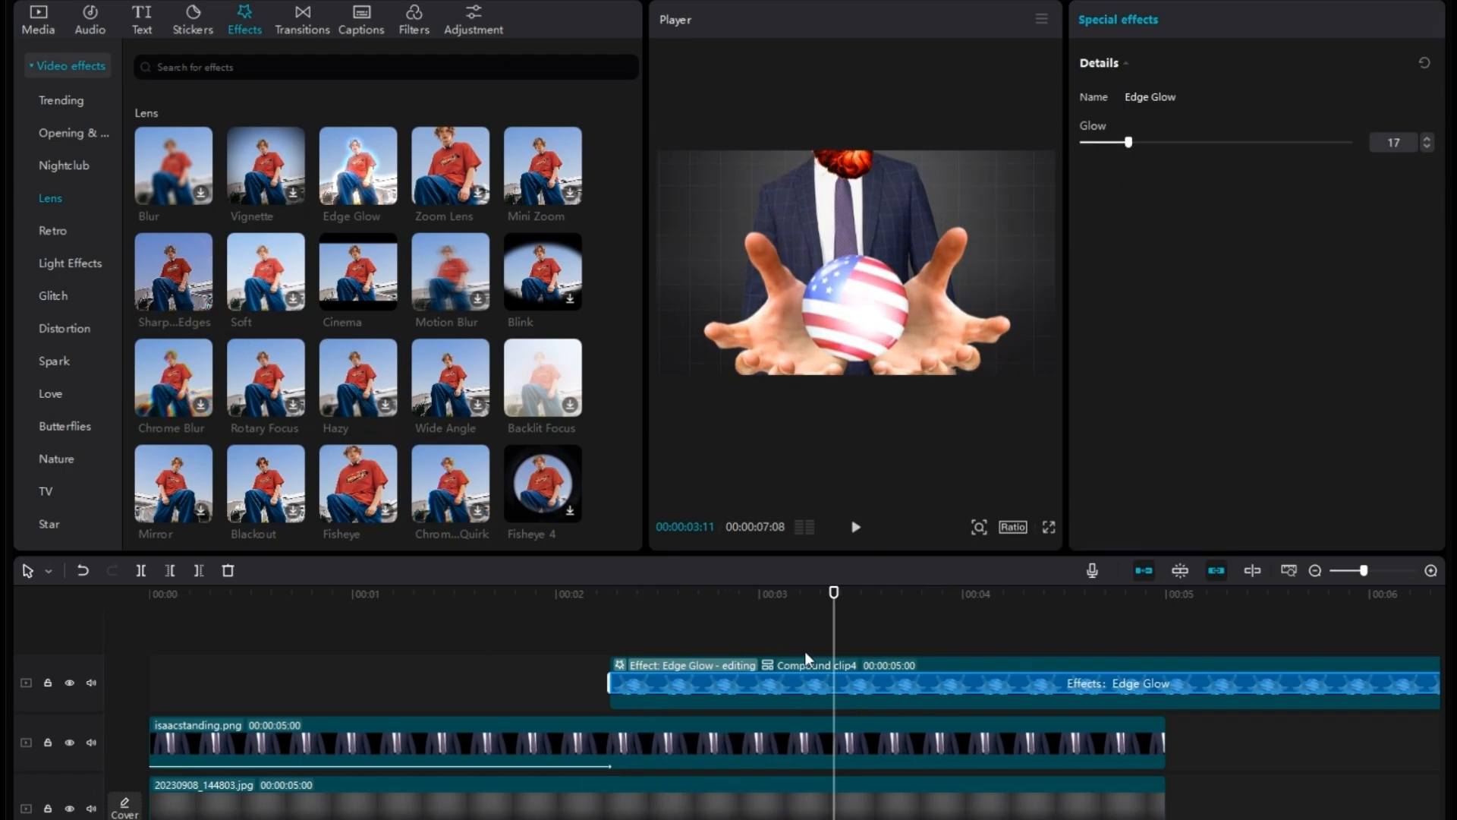
- Add the Mist effect from the Nature category on a track between the hands clip and the suited man, near the hands' start
left_click_drag(848, 621, 614, 647)
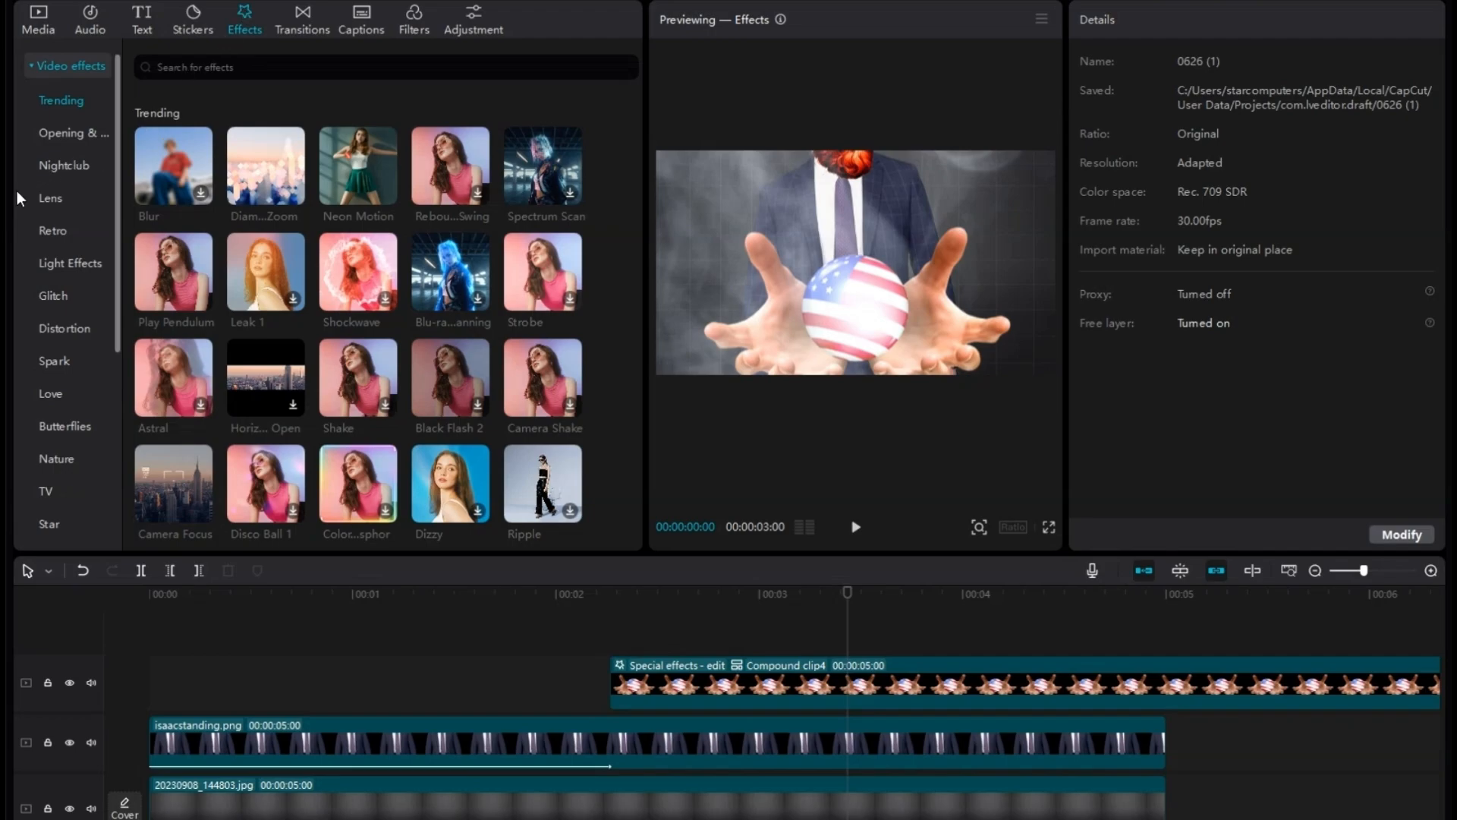
left_click(68, 461)
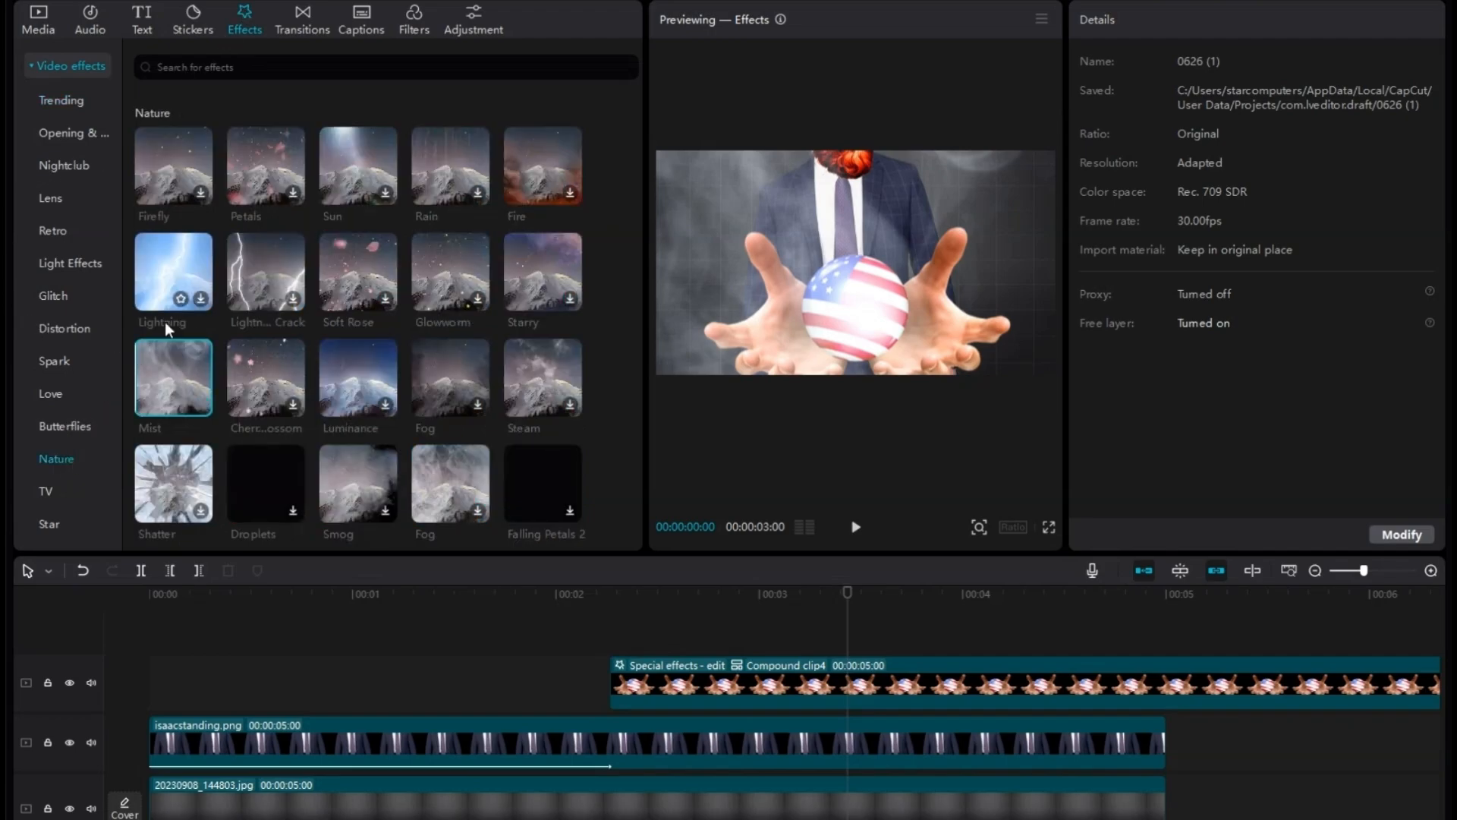
left_click_drag(162, 353, 614, 713)
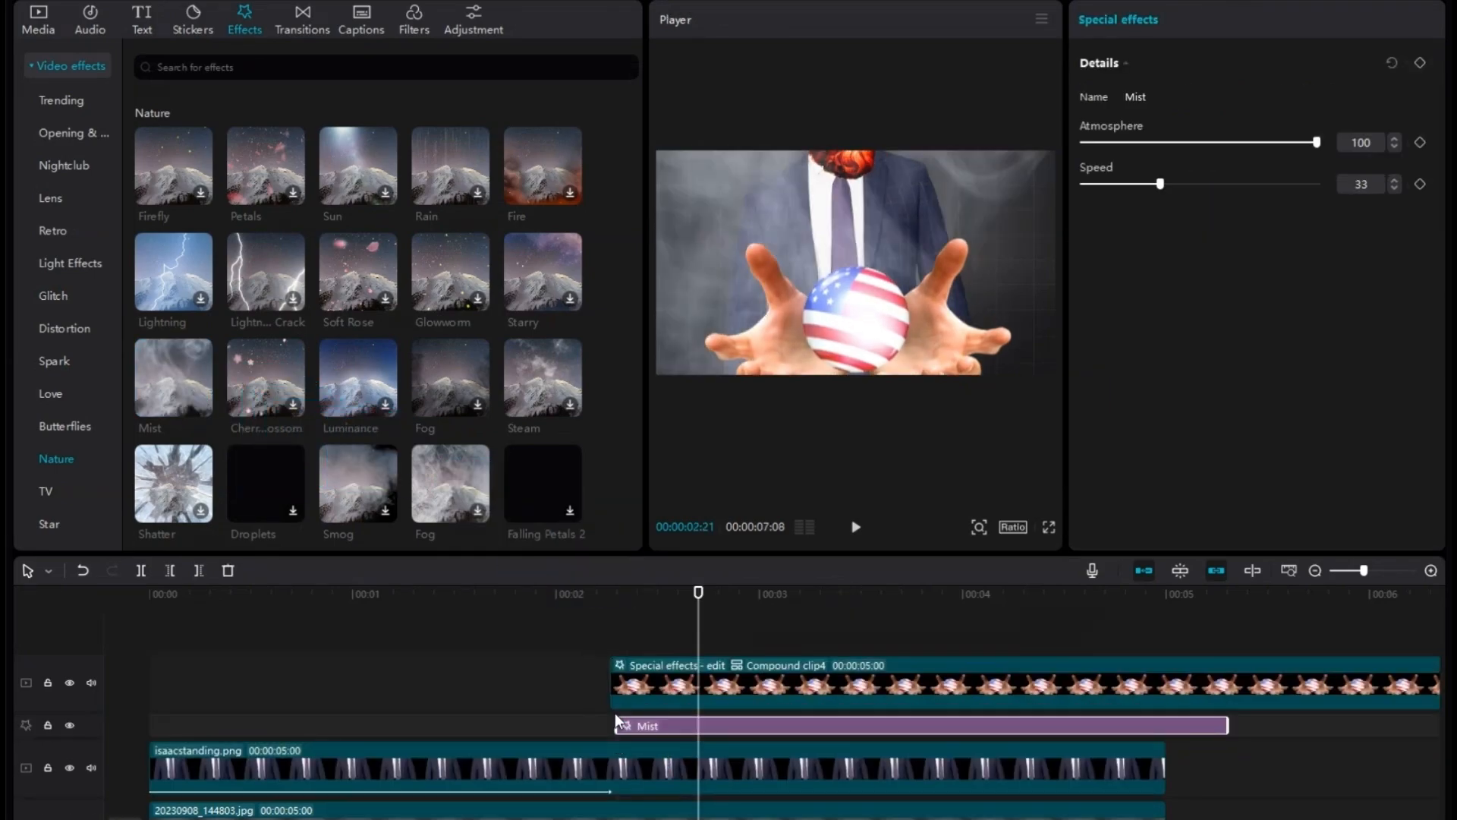
left_click(713, 613)
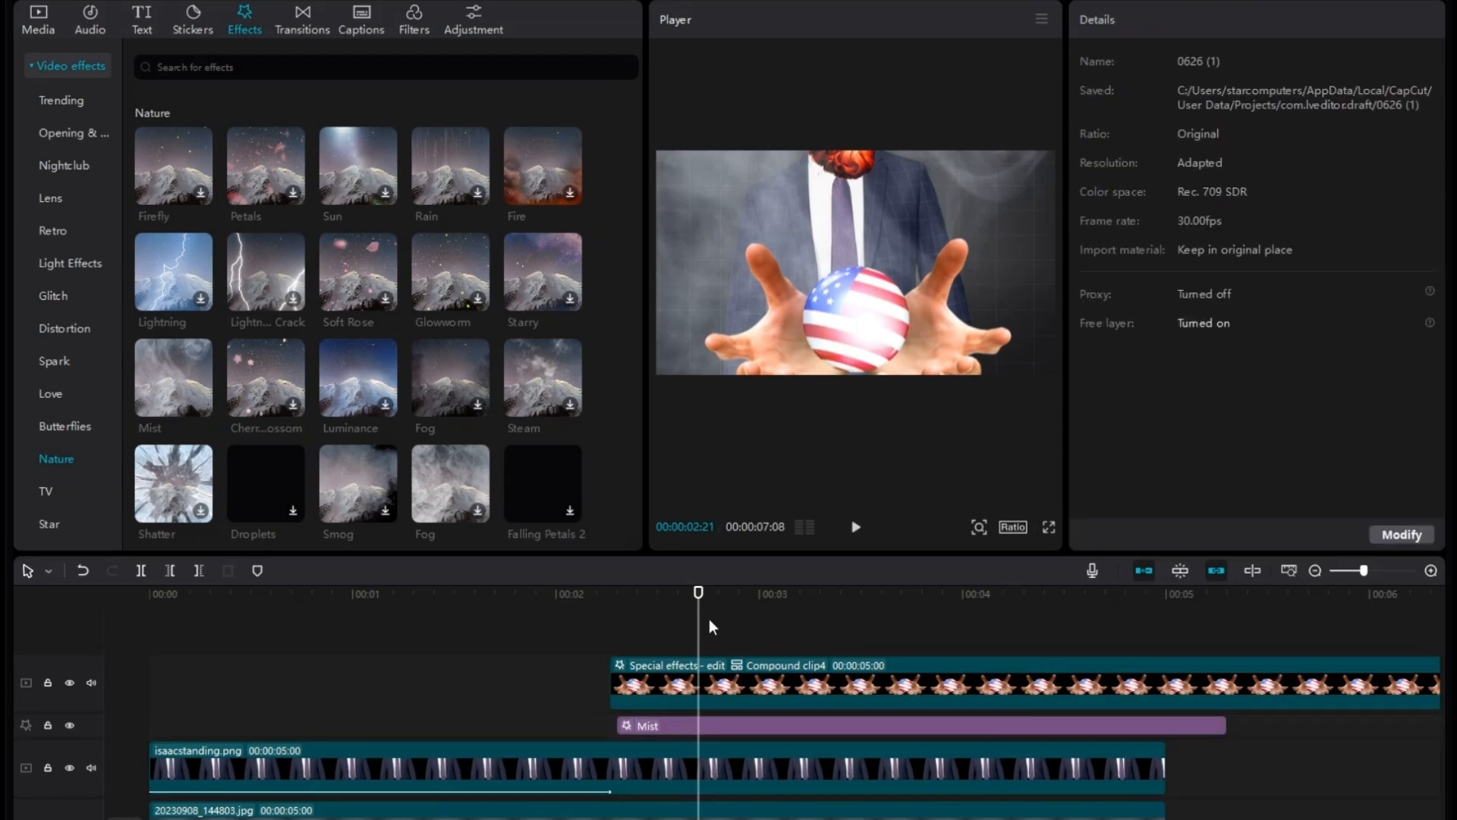
- Extend the Mist effect's start to shortly before the hands clip begins and play the scene
left_click(637, 727)
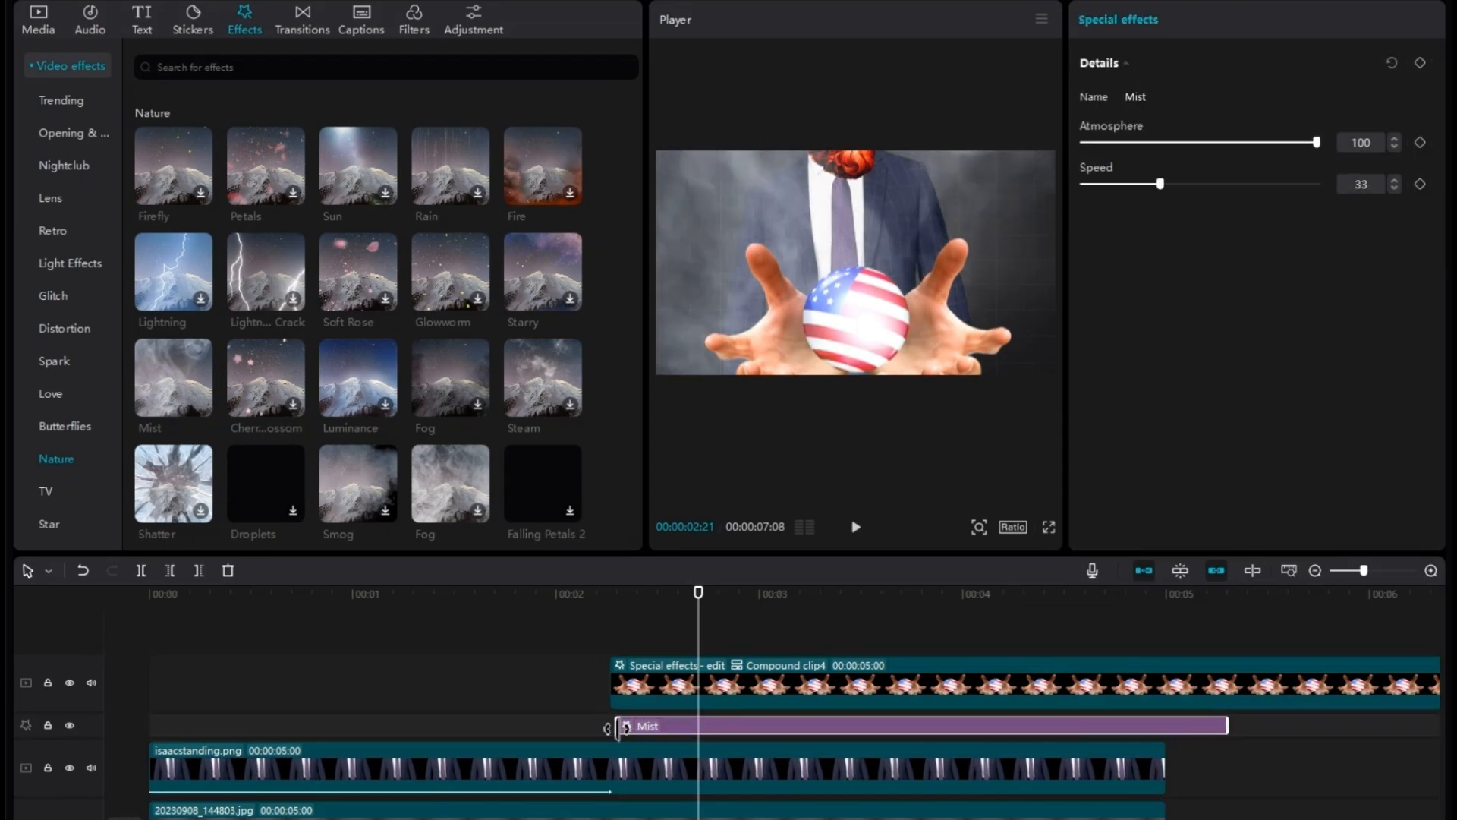
left_click_drag(618, 726, 513, 710)
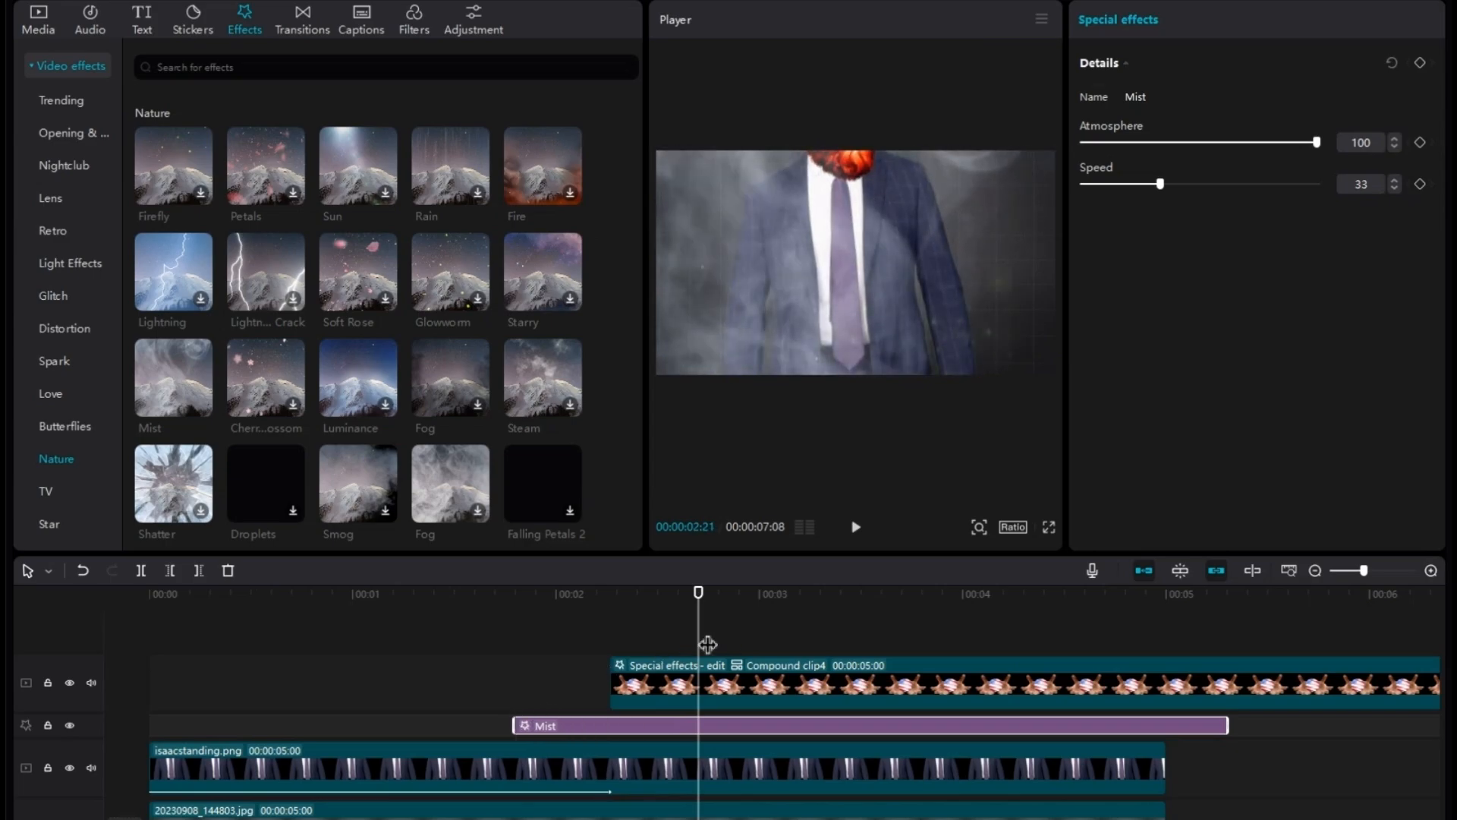
left_click_drag(700, 644, 16, 507)
key("space")
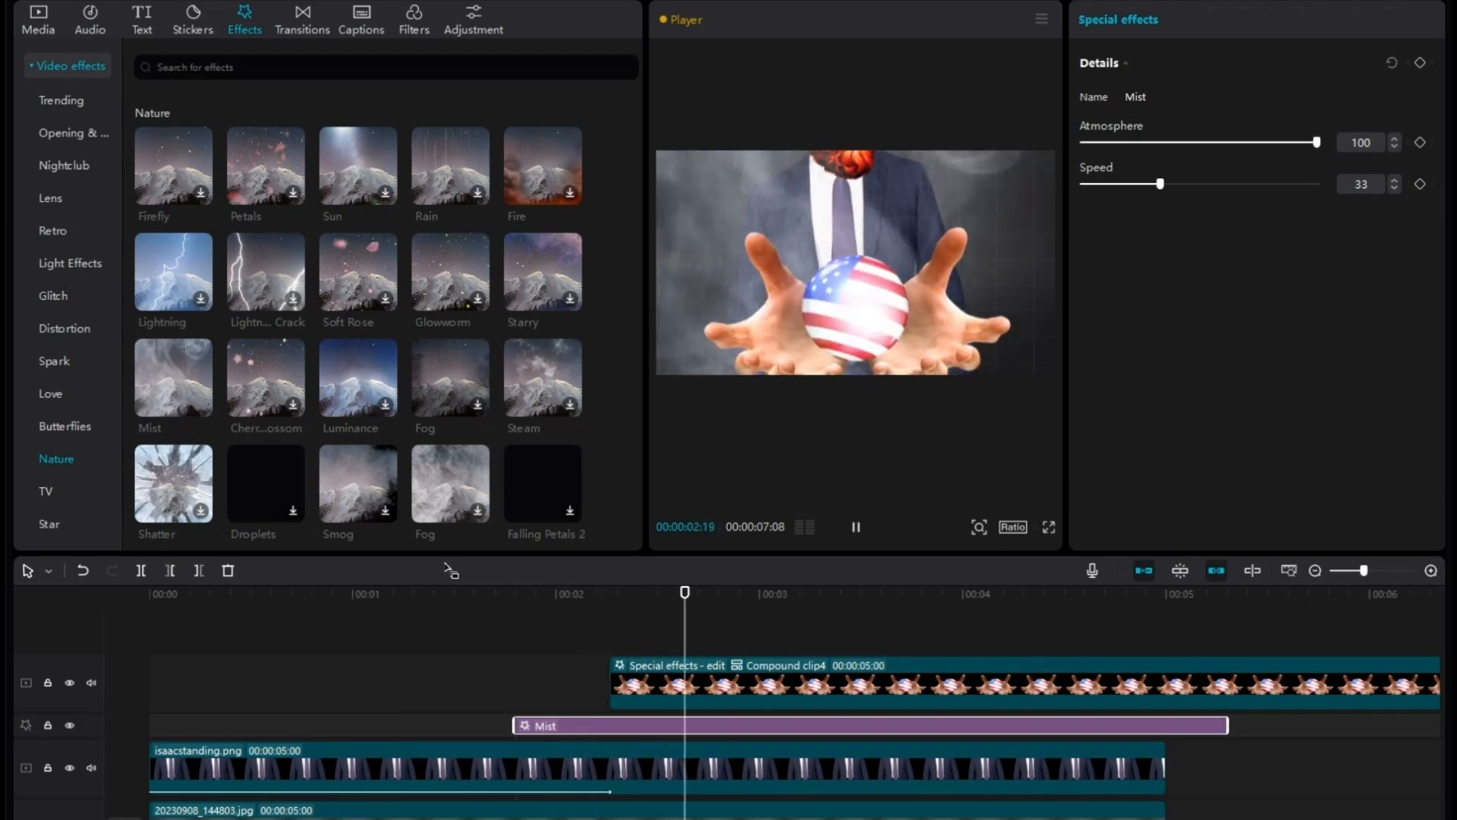
key("space")
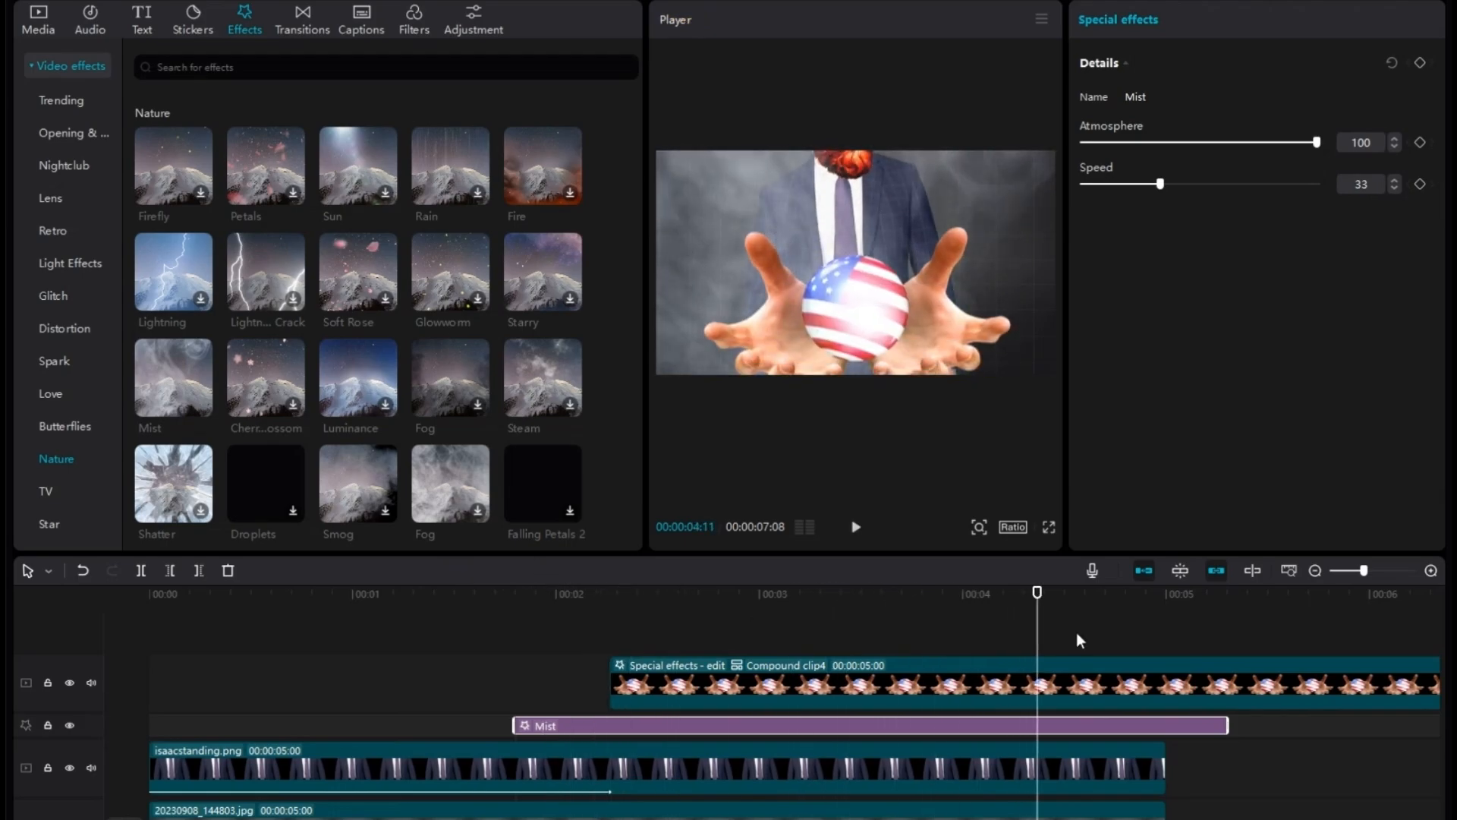
- Delay the hands compound clip's second keyframe to about 00:00:03:11 and replay the hands' entrance
left_click_drag(1041, 636, 746, 638)
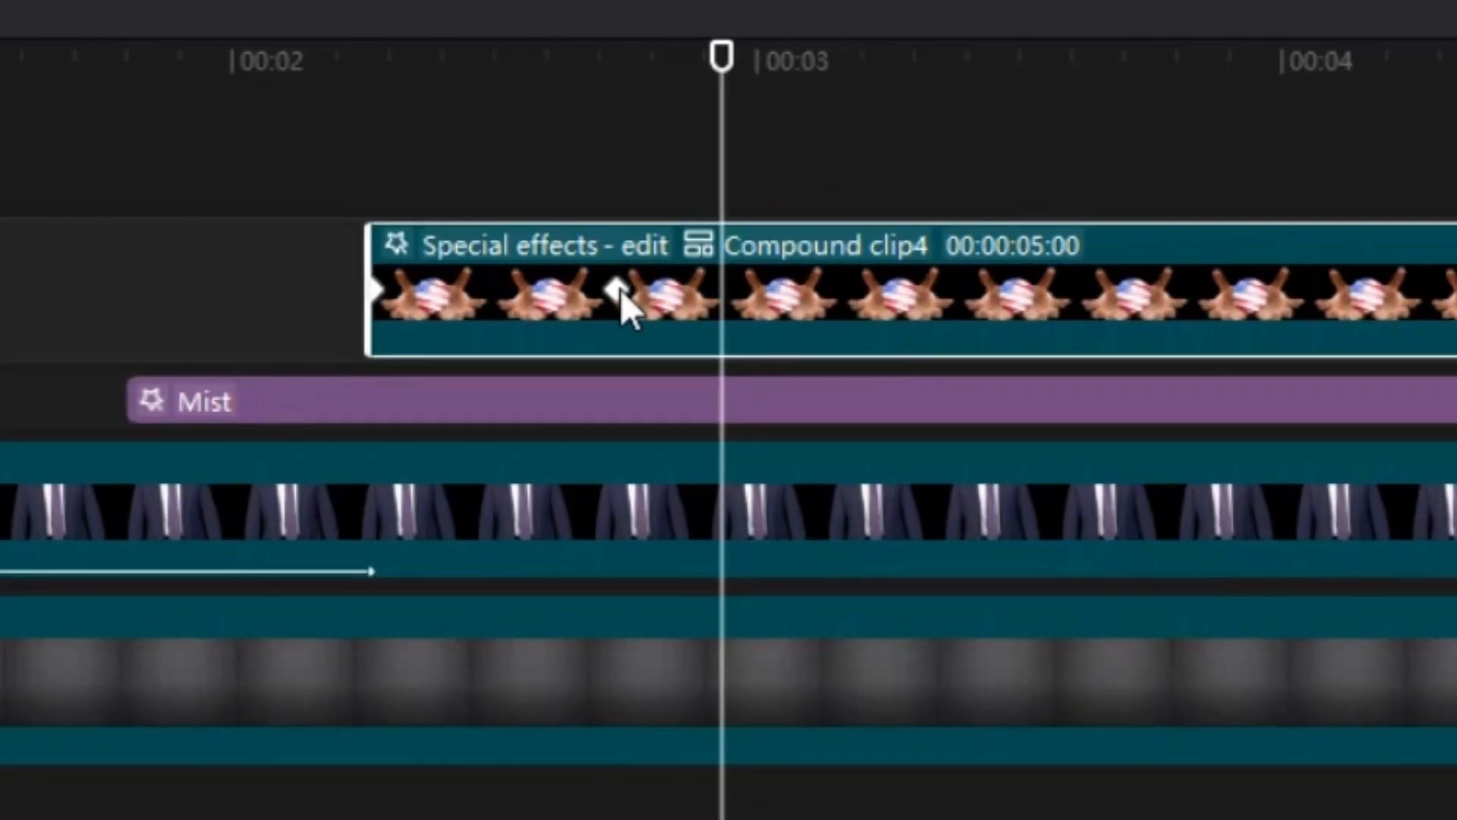
left_click_drag(621, 290, 889, 308)
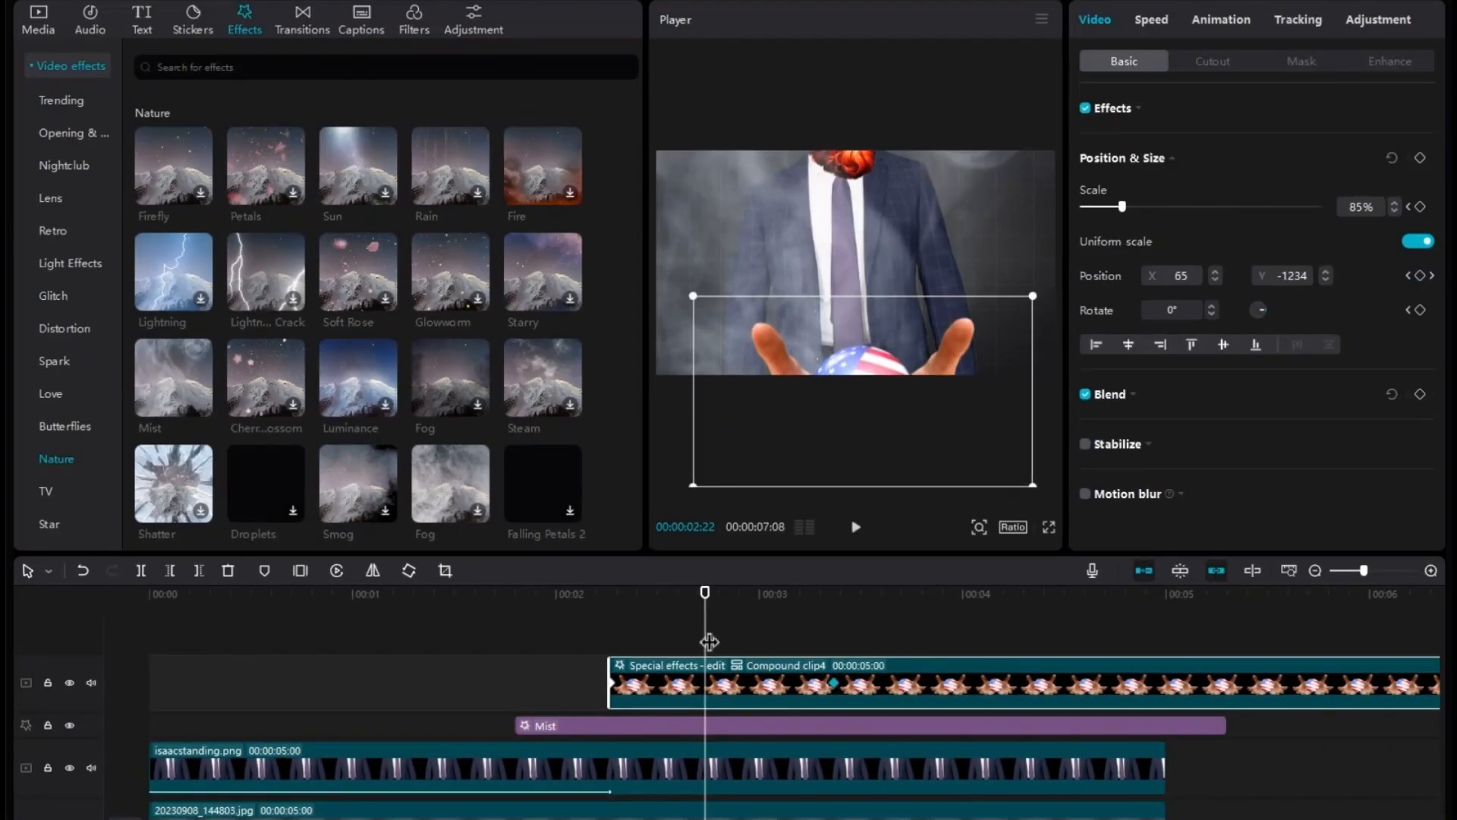
left_click_drag(709, 642, 600, 641)
key("space")
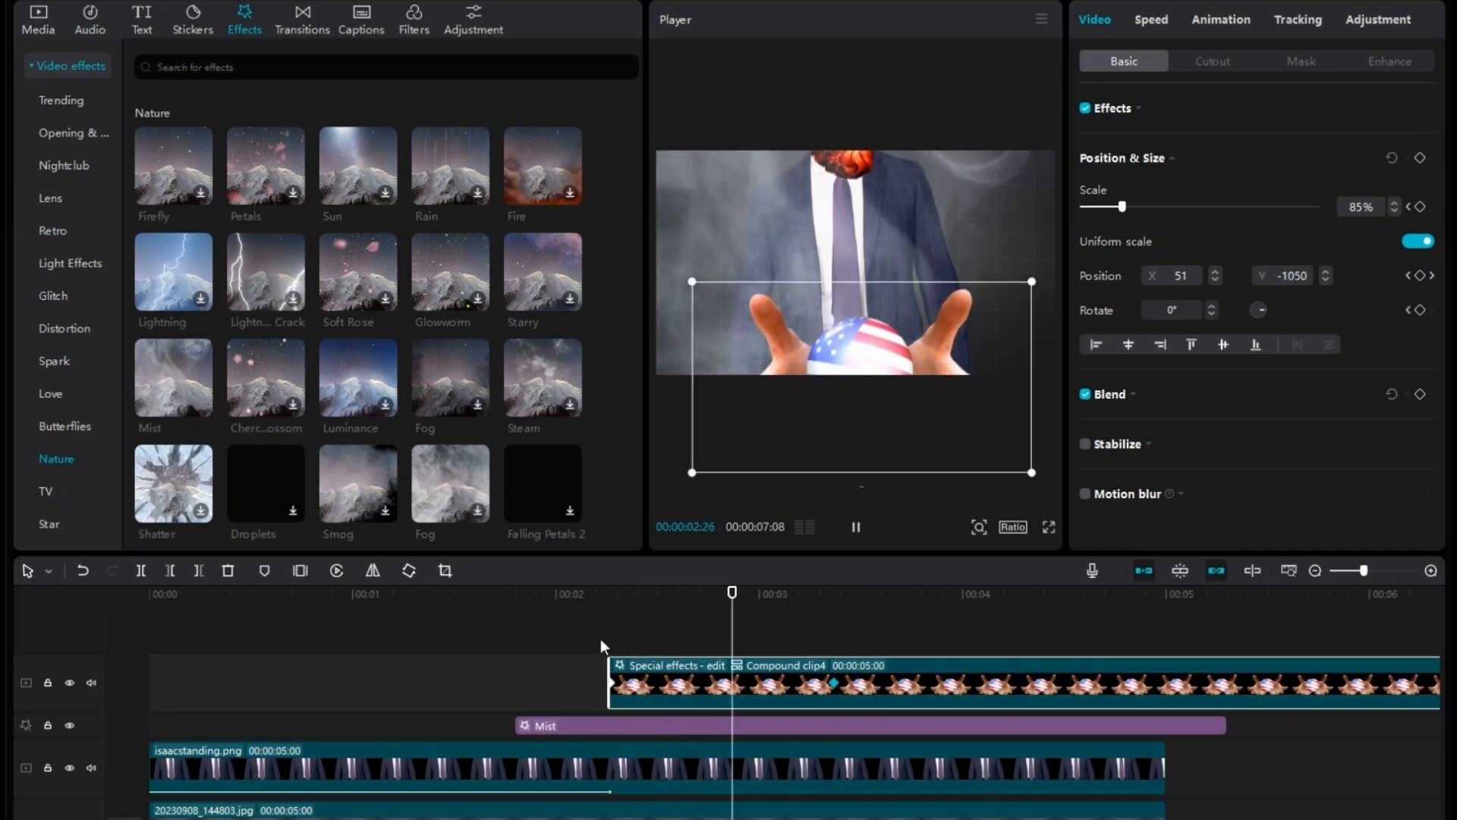
key("space")
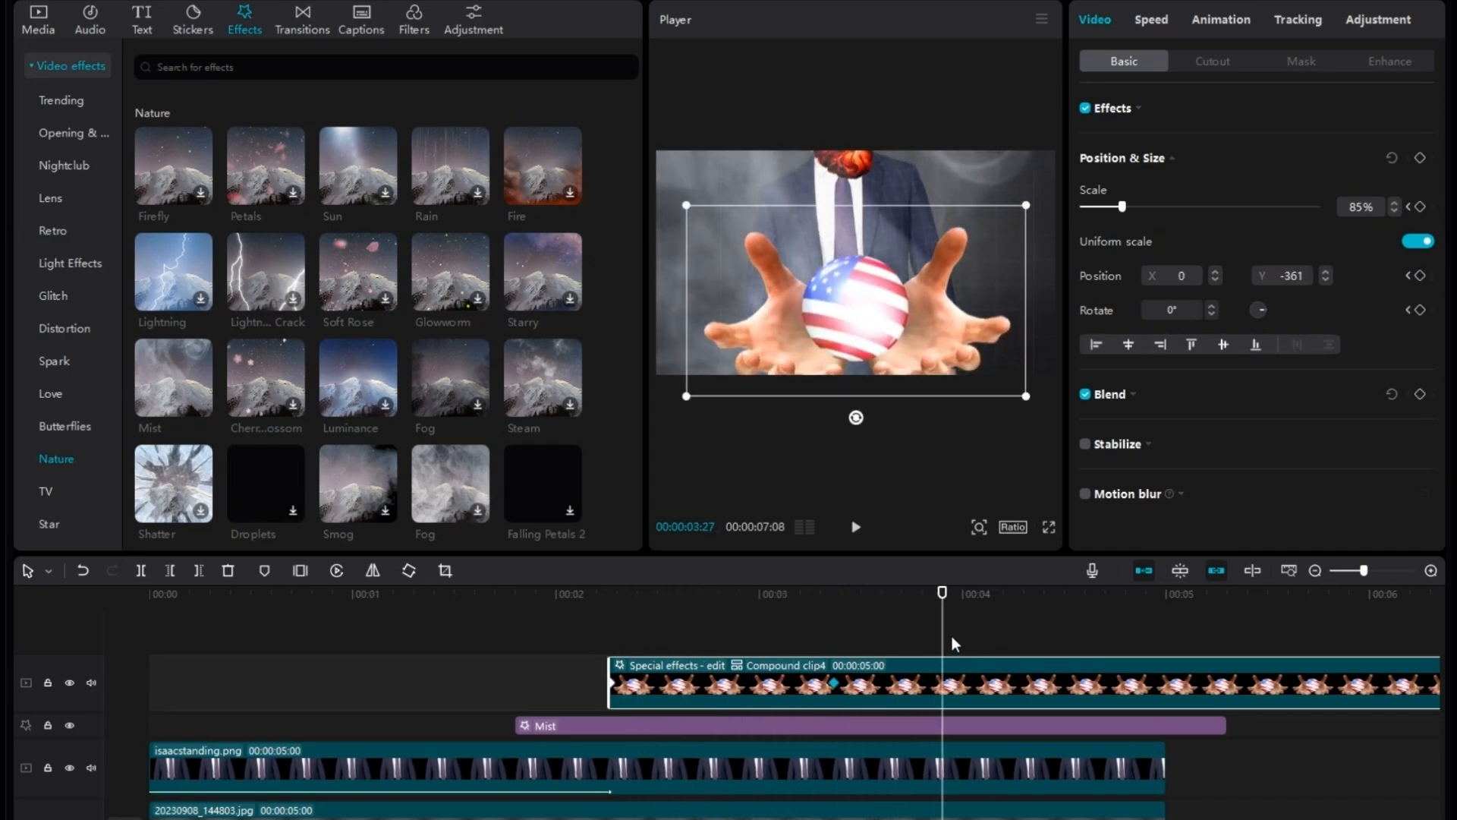
left_click_drag(943, 643, 574, 643)
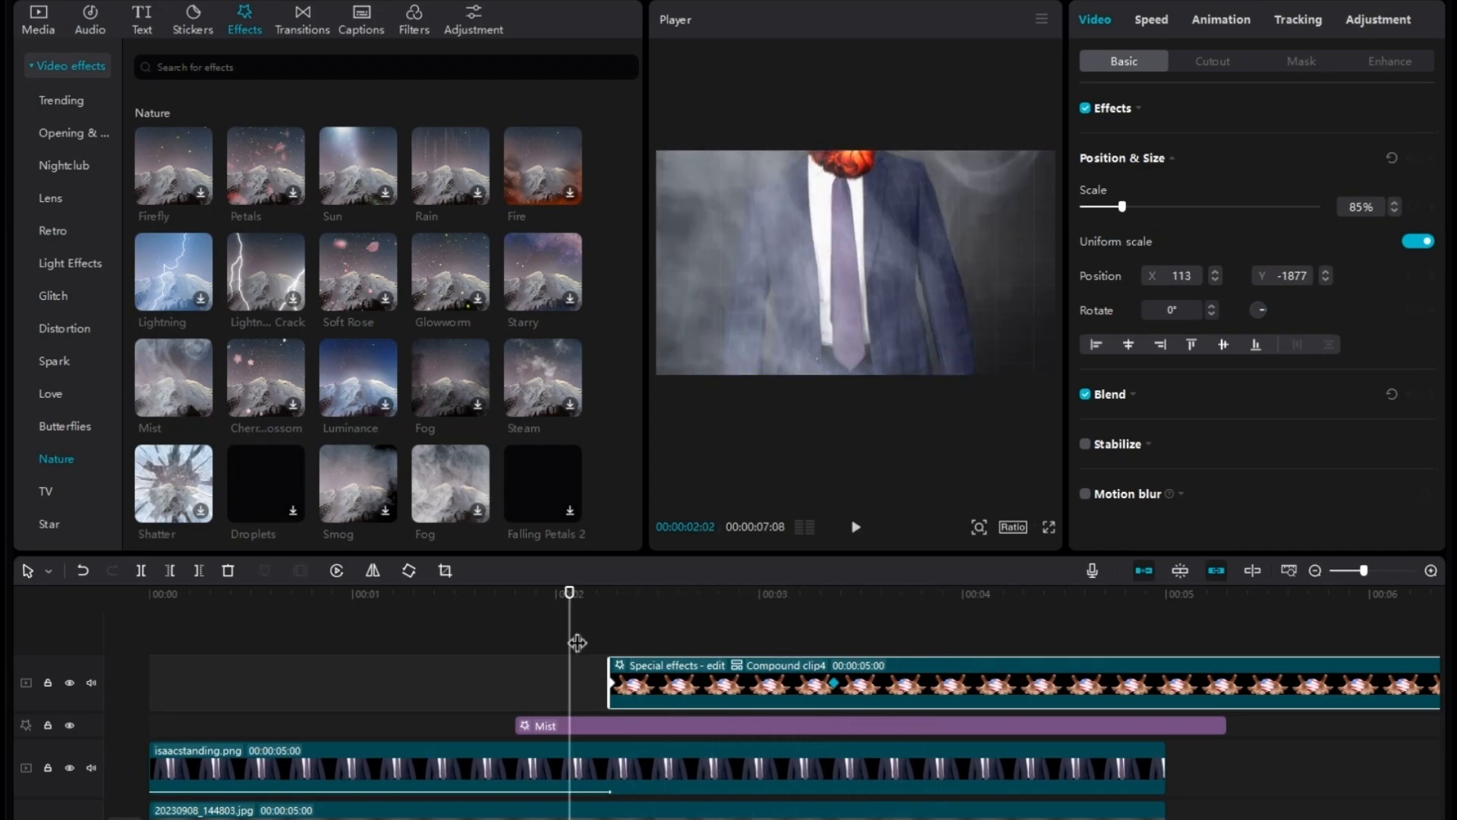
key("space")
key("space")
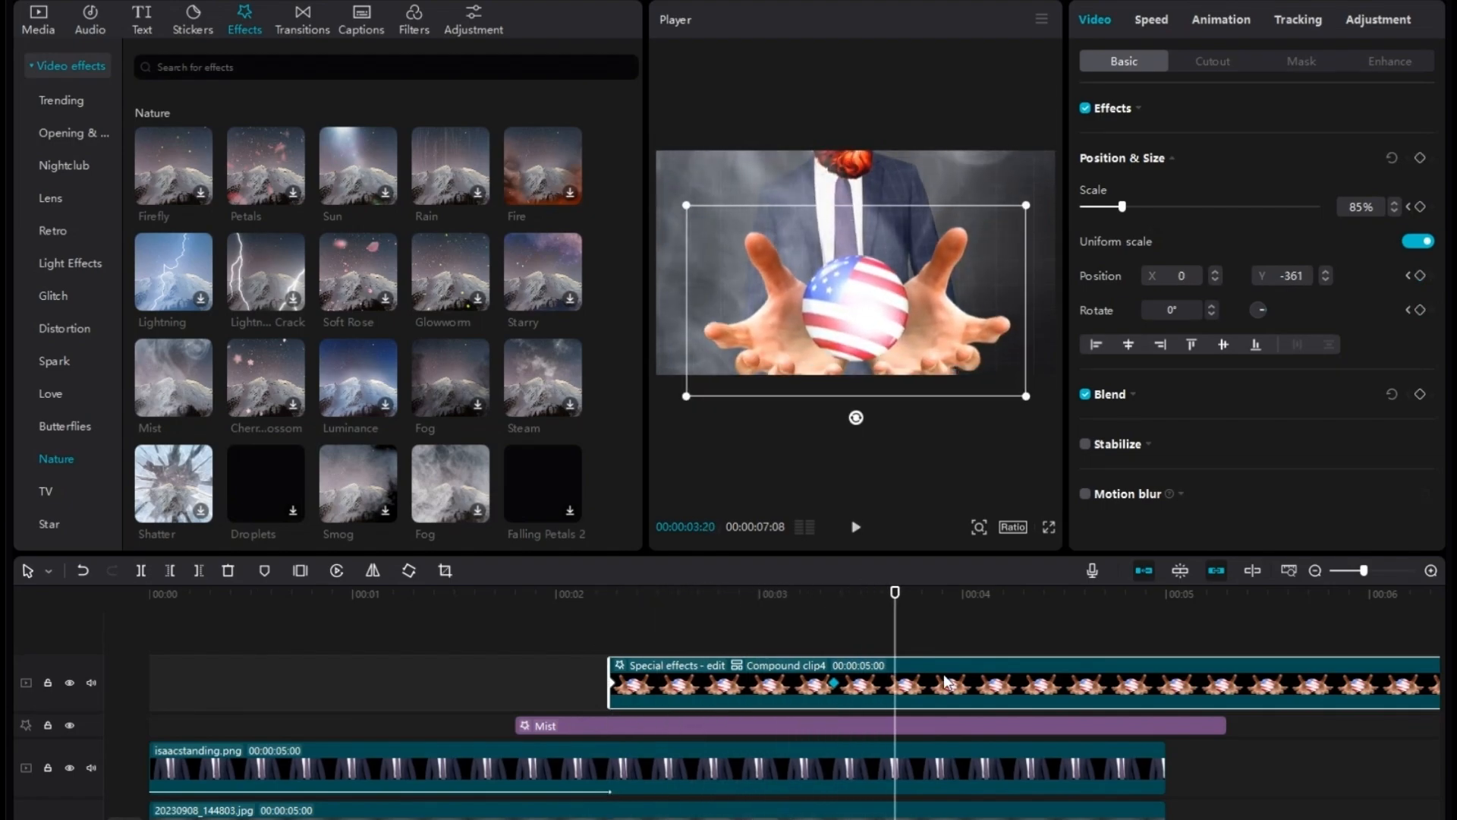
key("space")
- Trim the hands compound clip and the Mist effect to end at 00:00:05:00 and preview the scene
left_click_drag(965, 636, 43, 431)
left_click(1185, 722, "ctrl")
left_click(198, 570)
key("space")
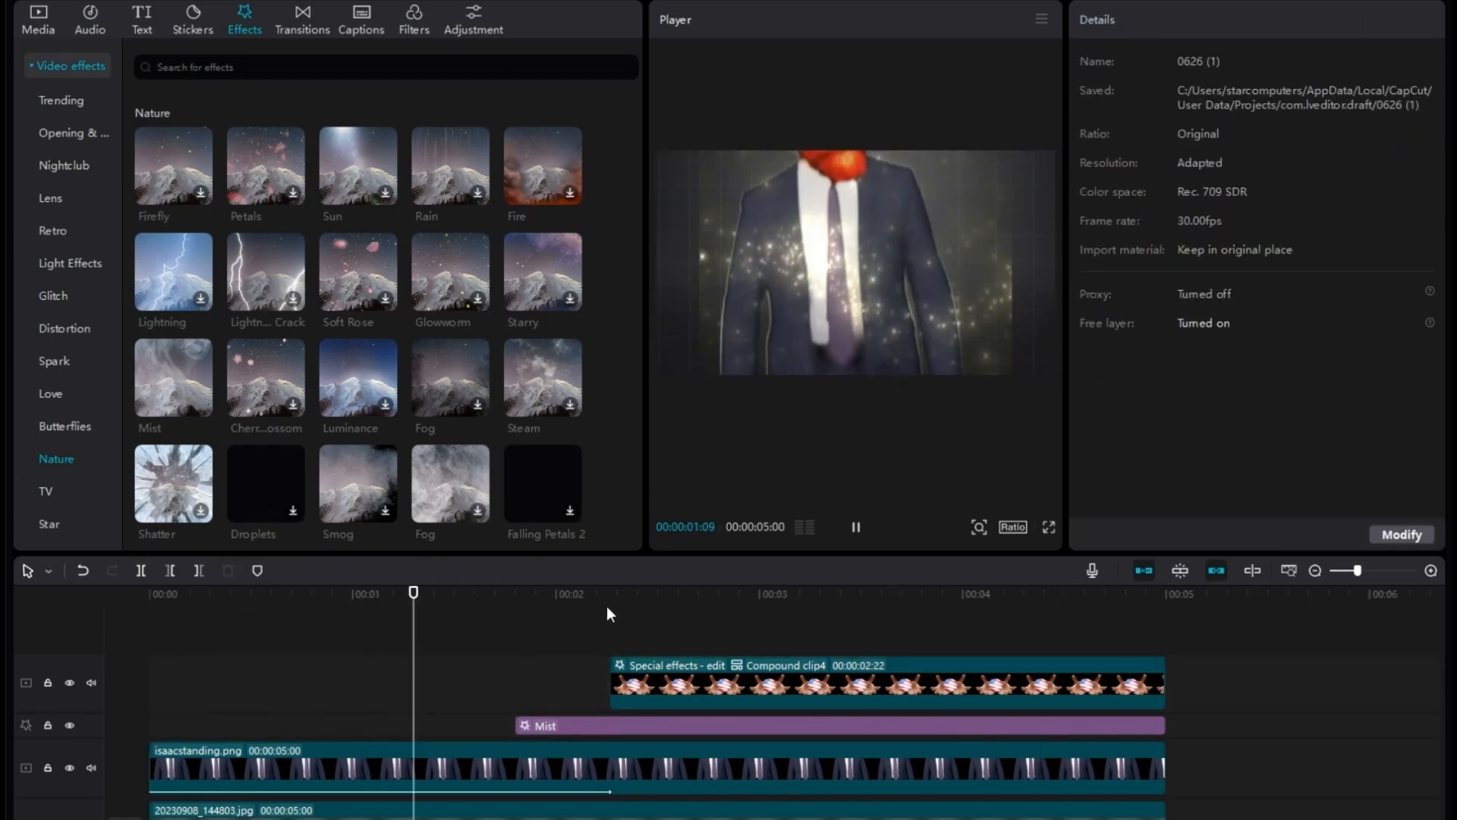
key("space")
left_click_drag(611, 615, 1167, 617)
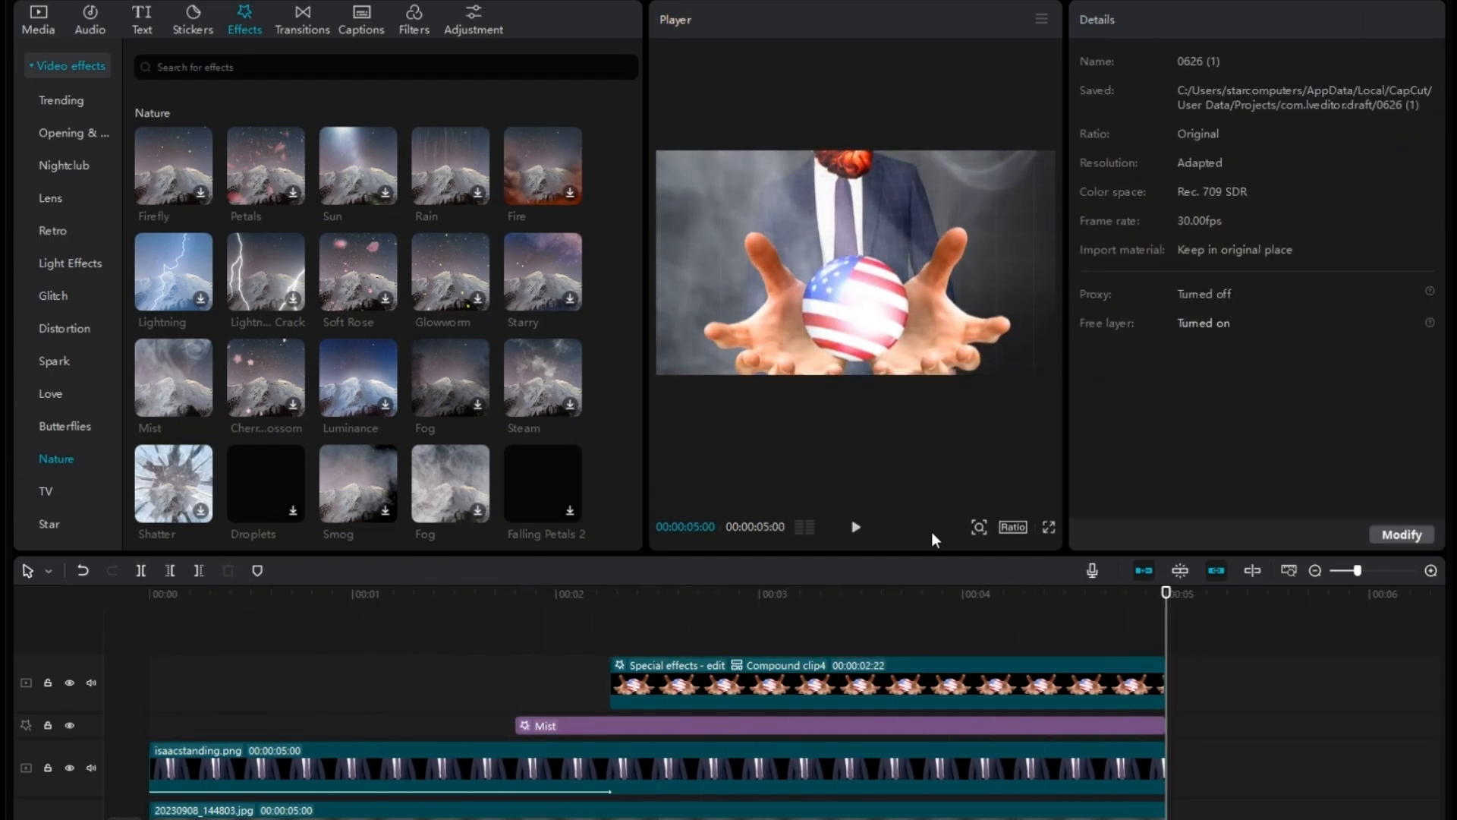
left_click(1309, 1)
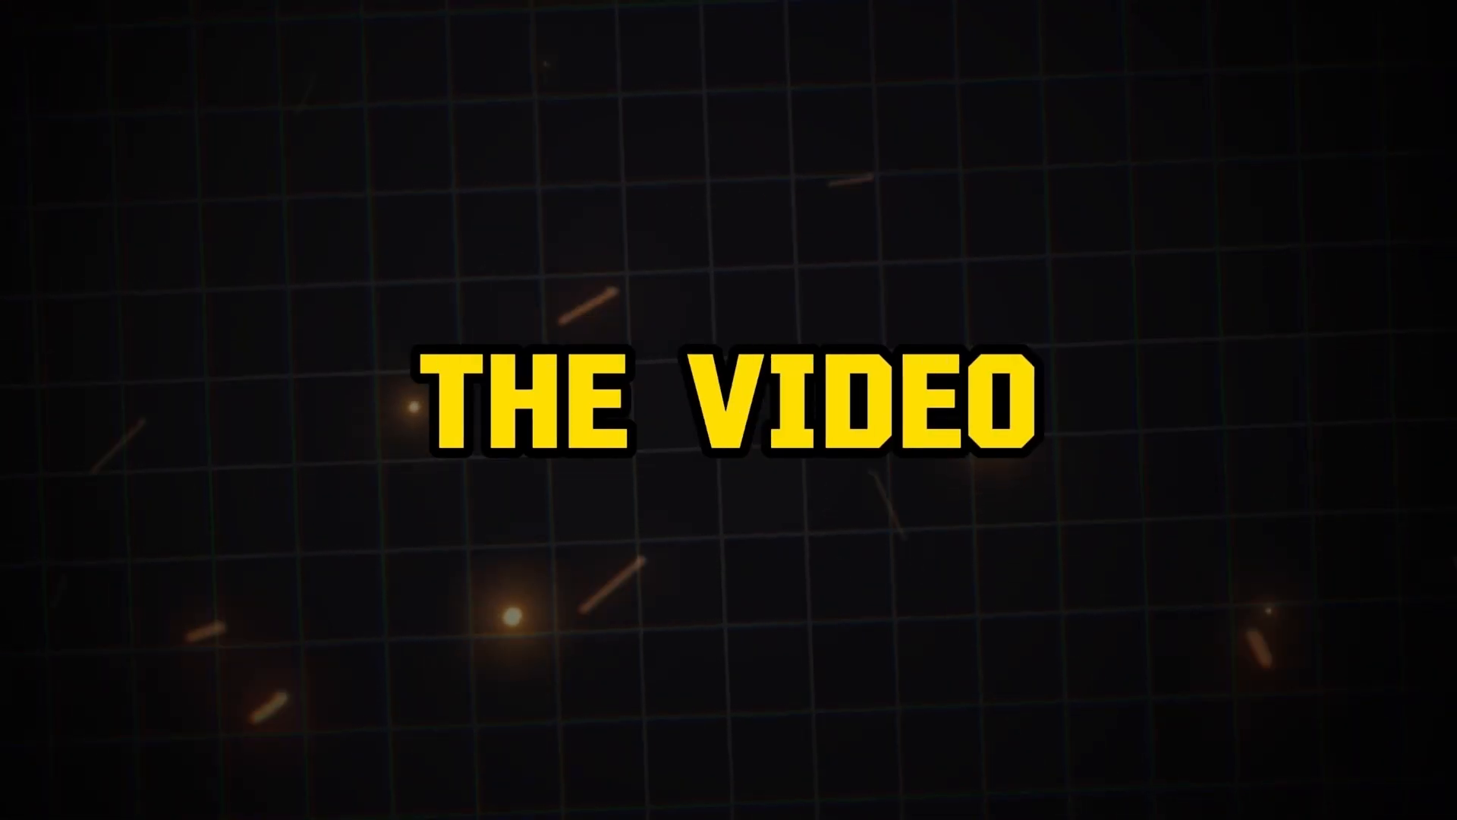
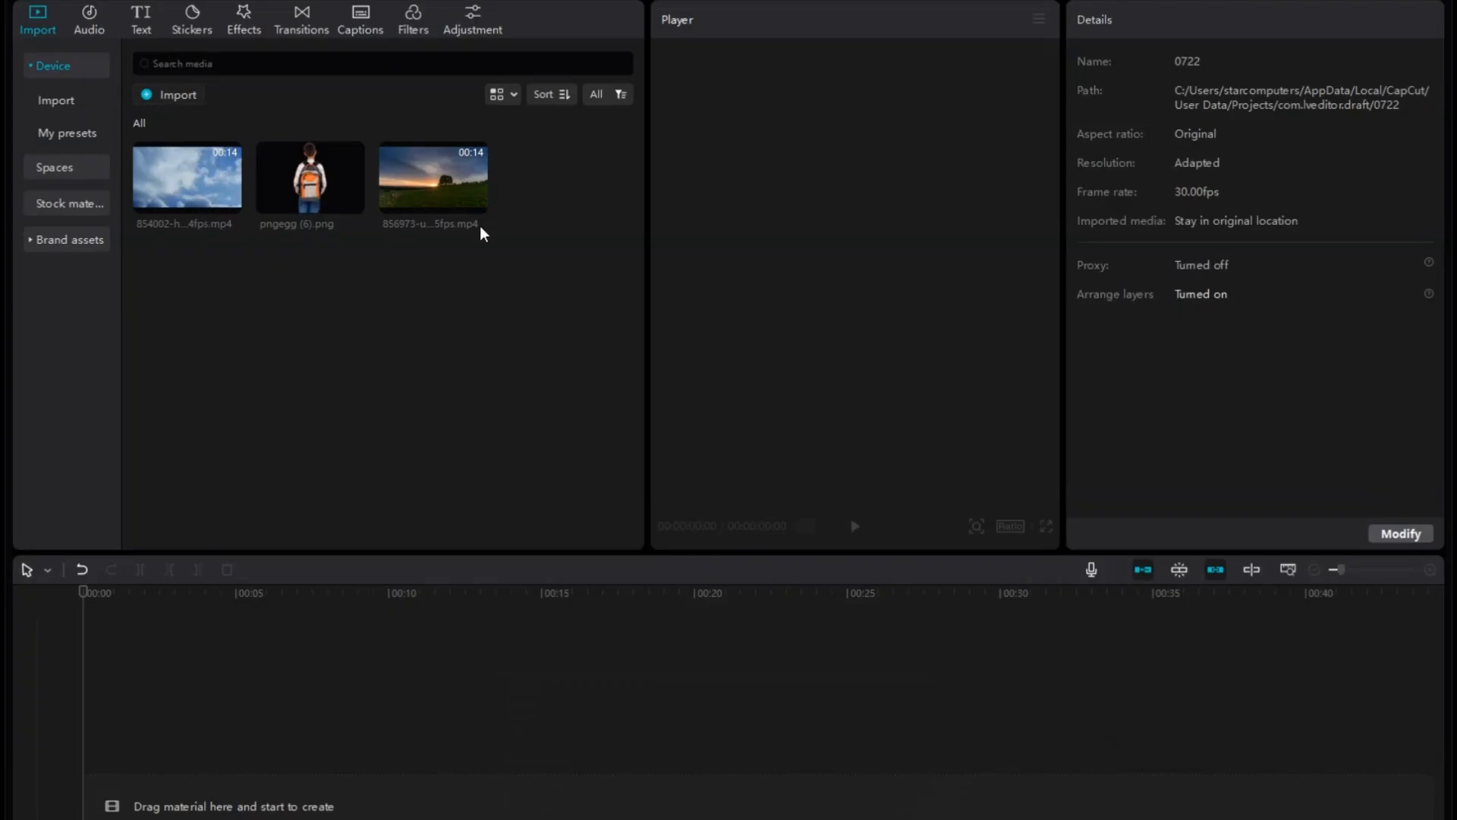
- Add the sunset field video to the timeline and place 12218-NO043S.jpg above it, extended to the video's end
left_click(475, 201)
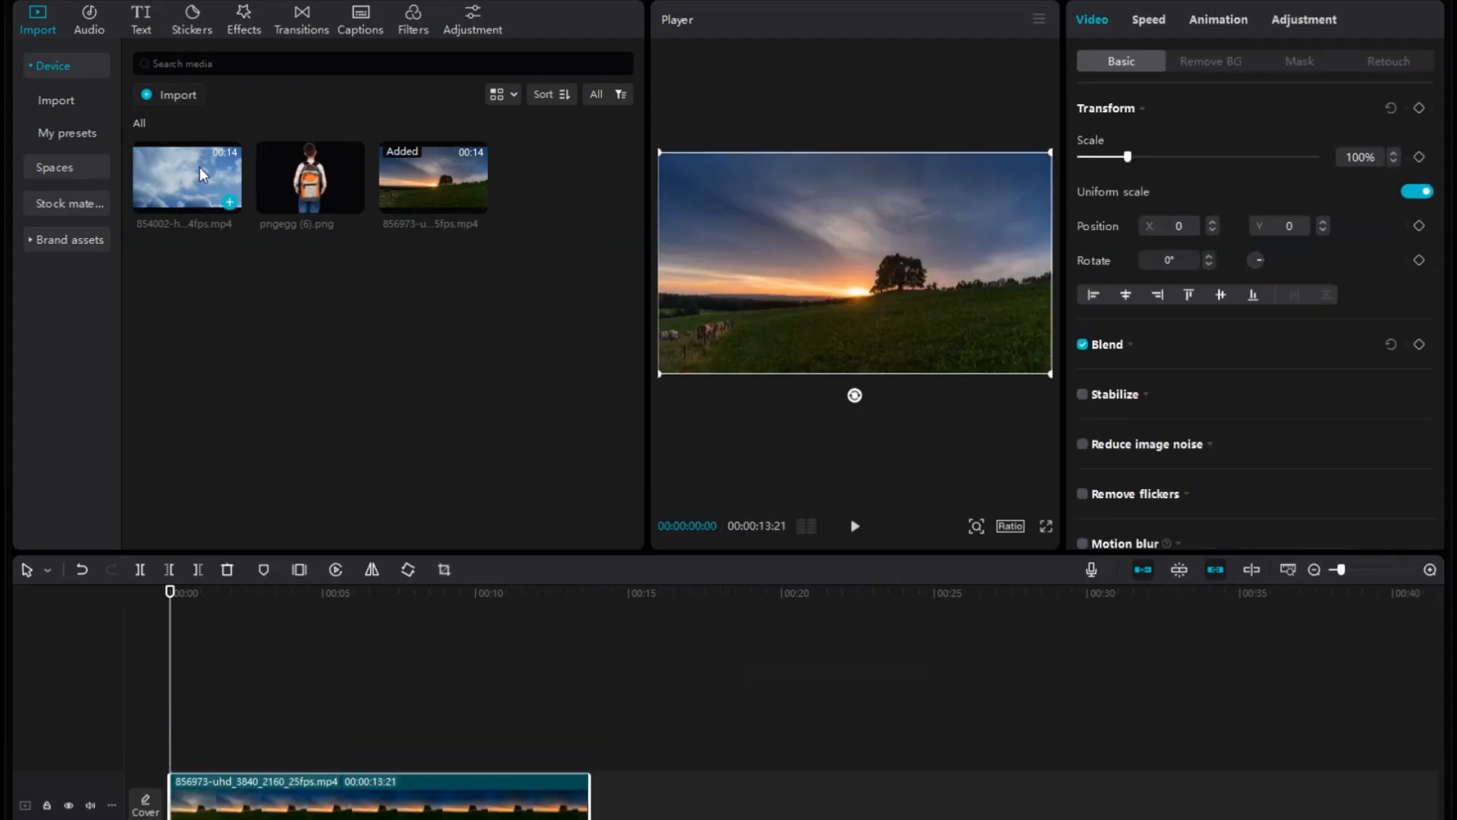
left_click_drag(200, 167, 239, 246)
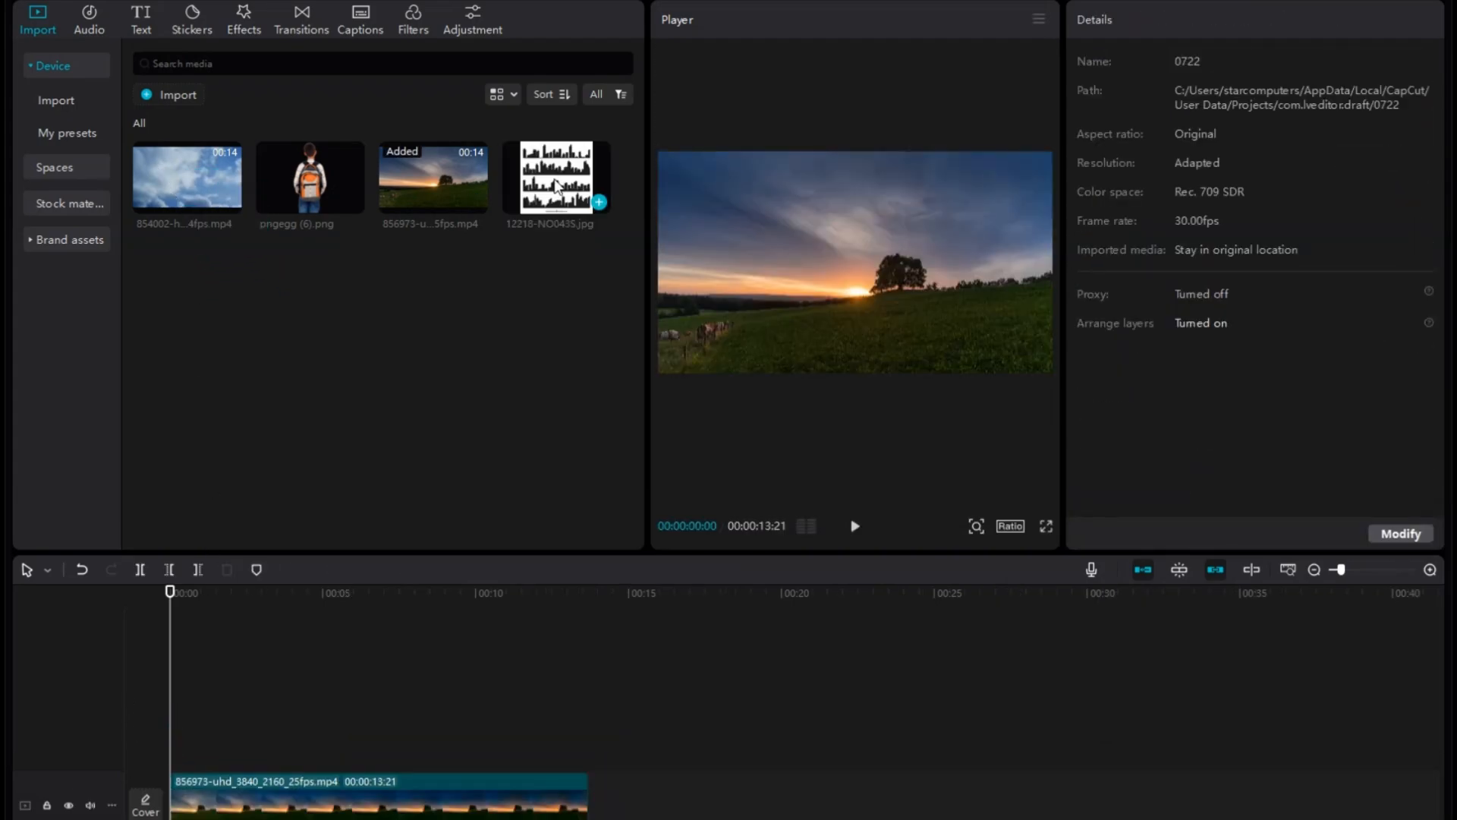
left_click_drag(556, 177, 140, 704)
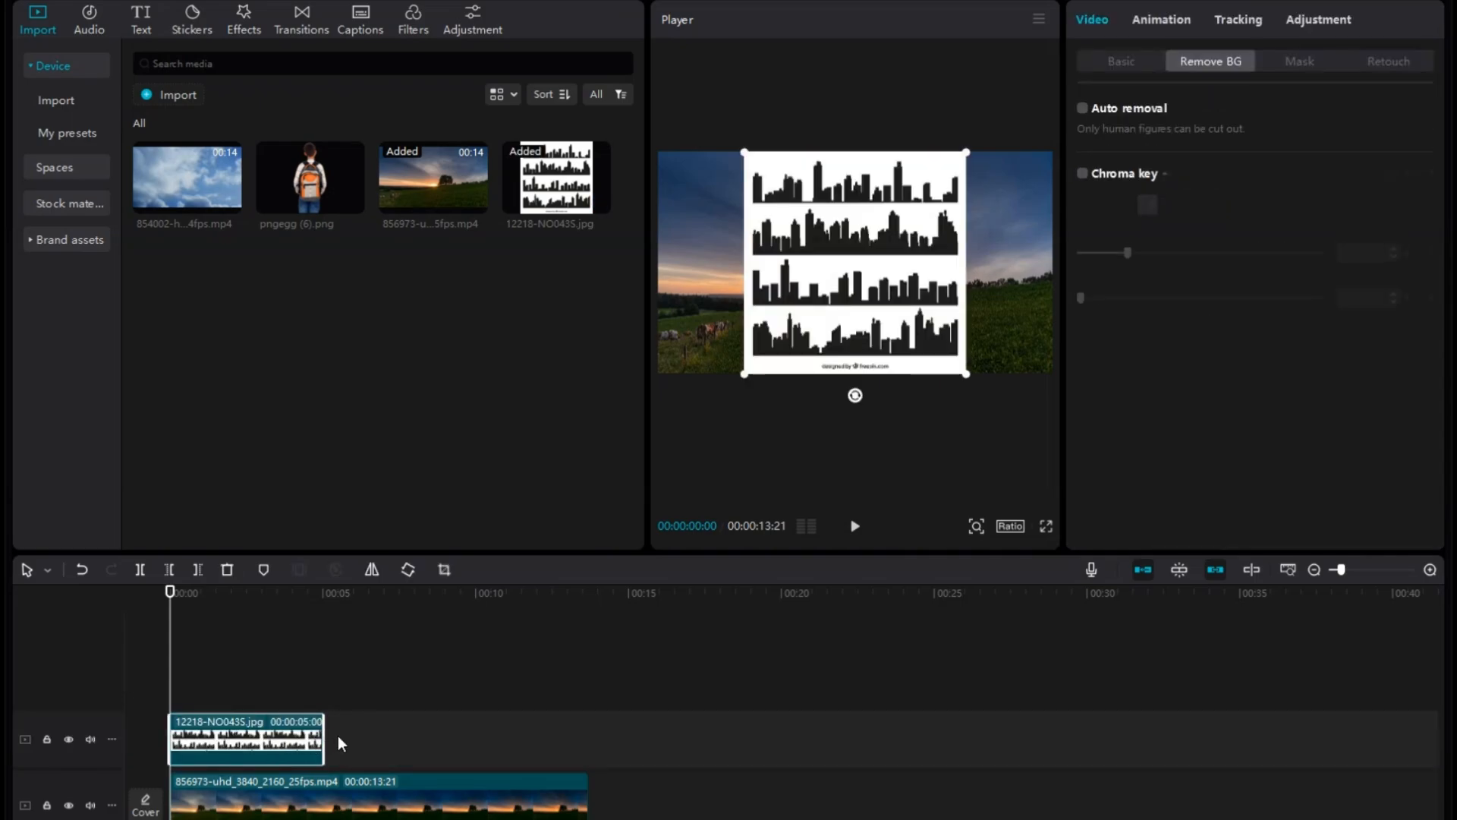
left_click_drag(385, 753, 586, 796)
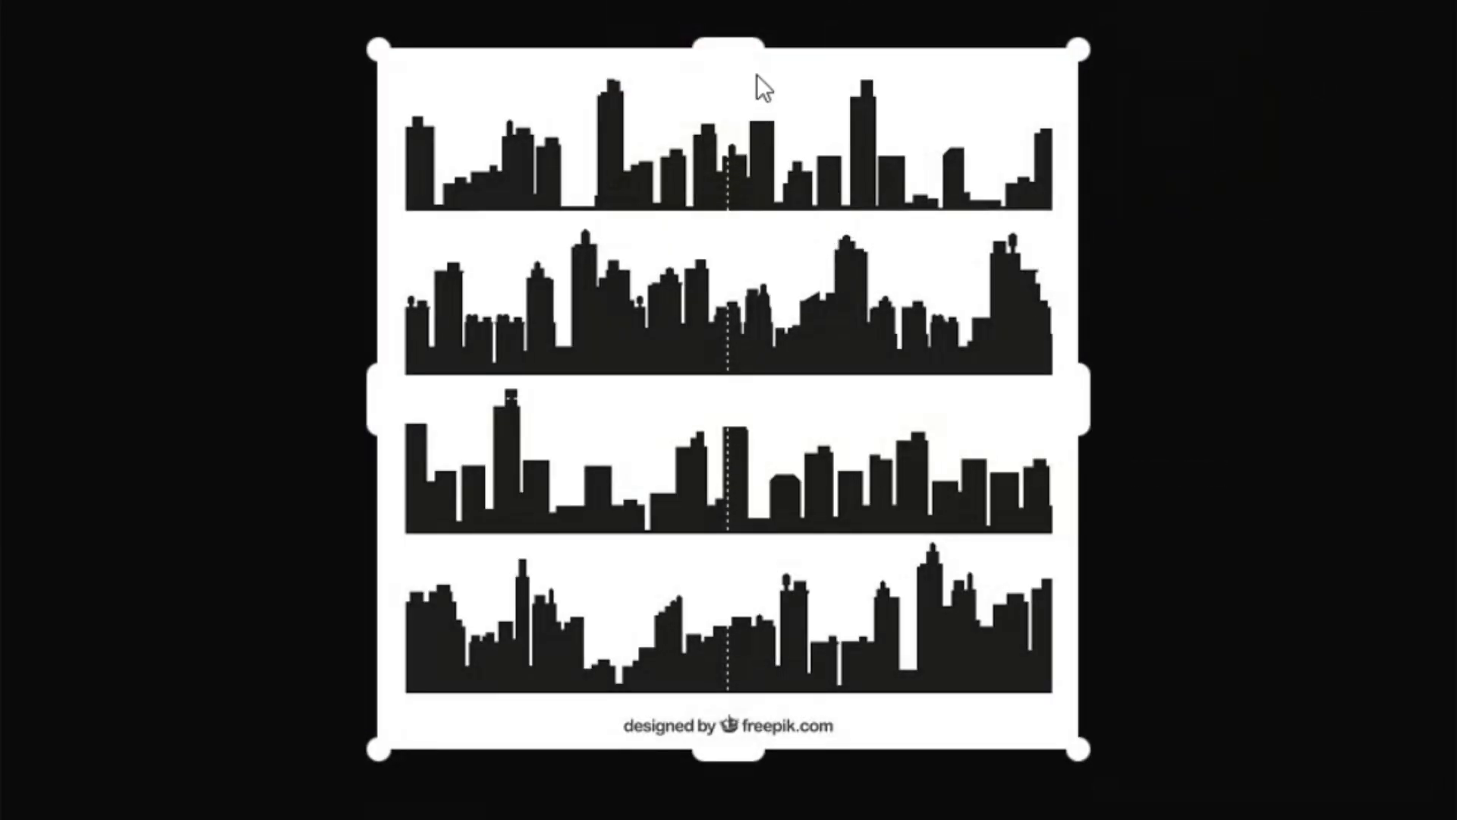
- Crop the skyline image down to its lowest silhouette row, excluding the freepik credit line
left_click_drag(757, 76, 771, 692)
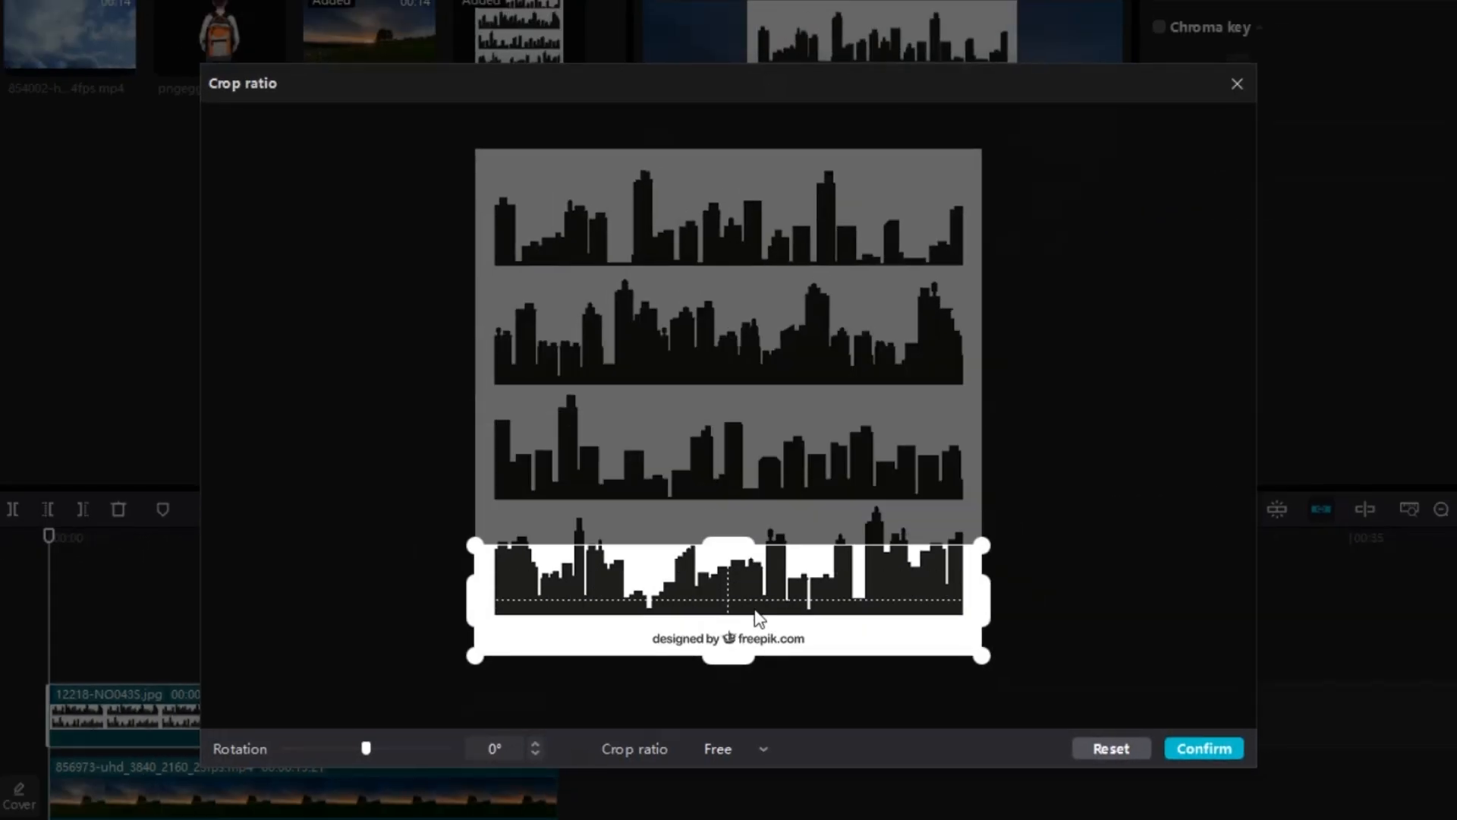
left_click_drag(759, 580, 759, 519)
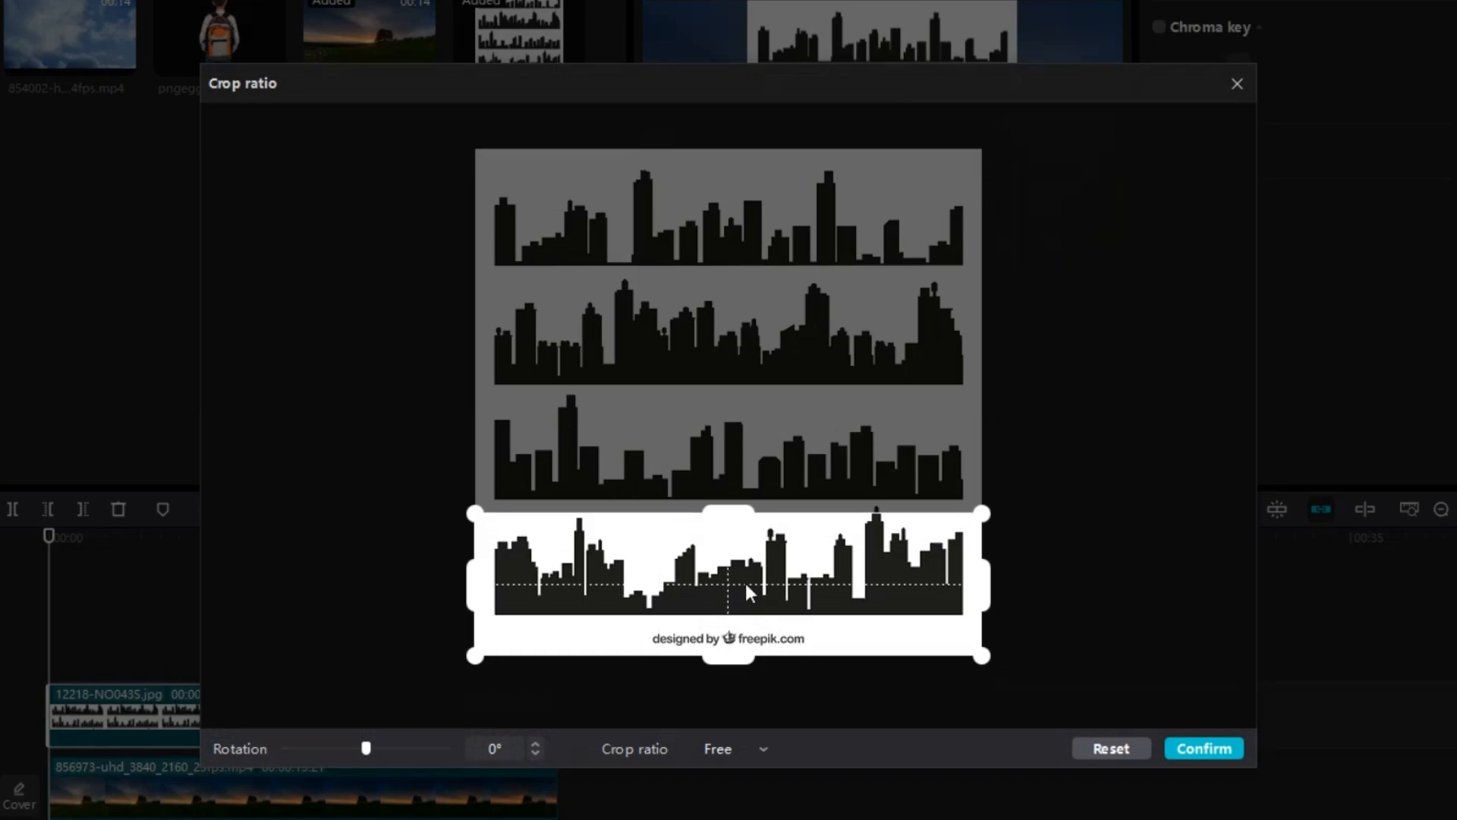
left_click_drag(735, 658, 731, 618)
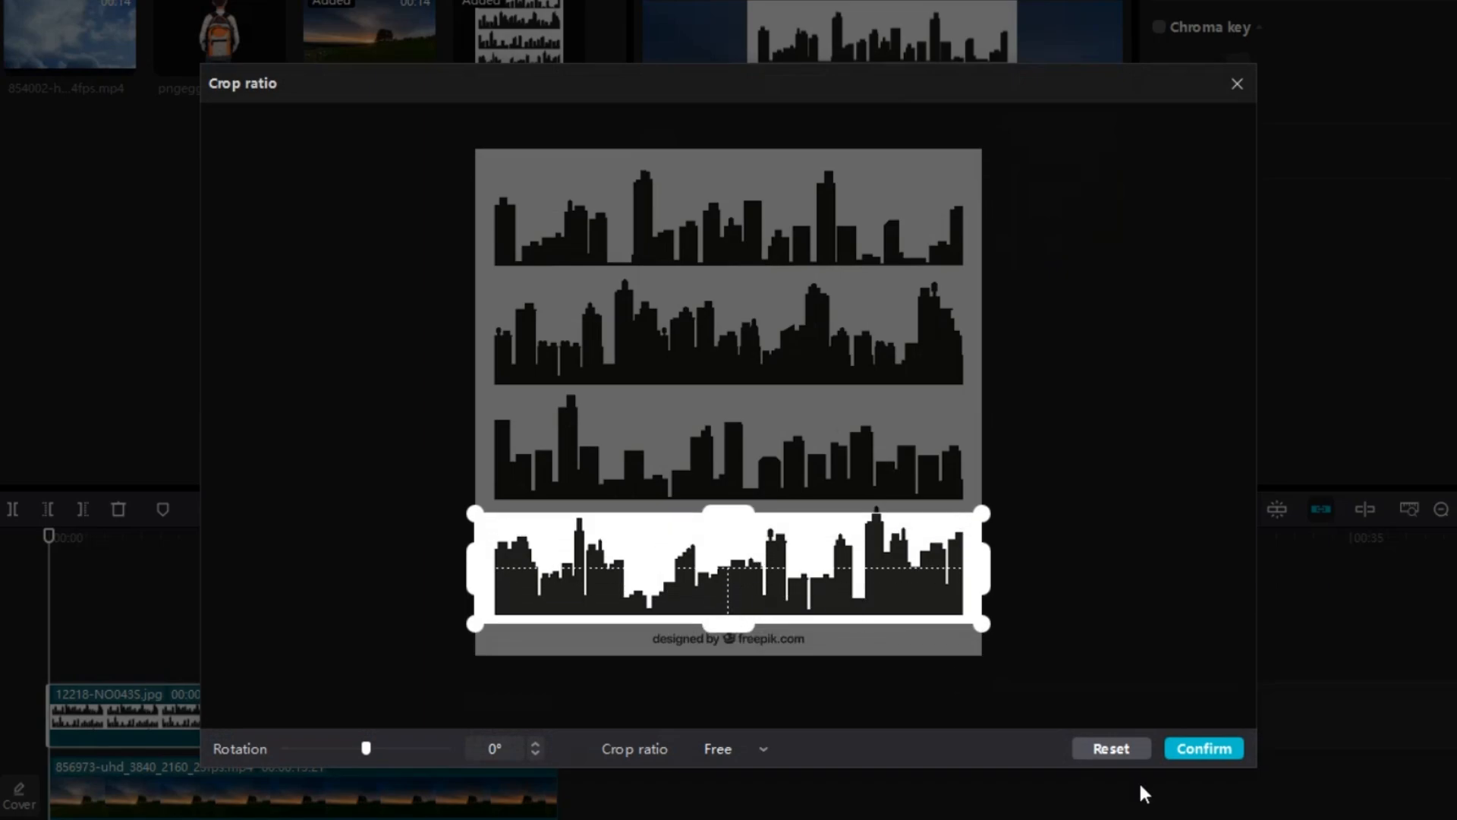
left_click(1180, 756)
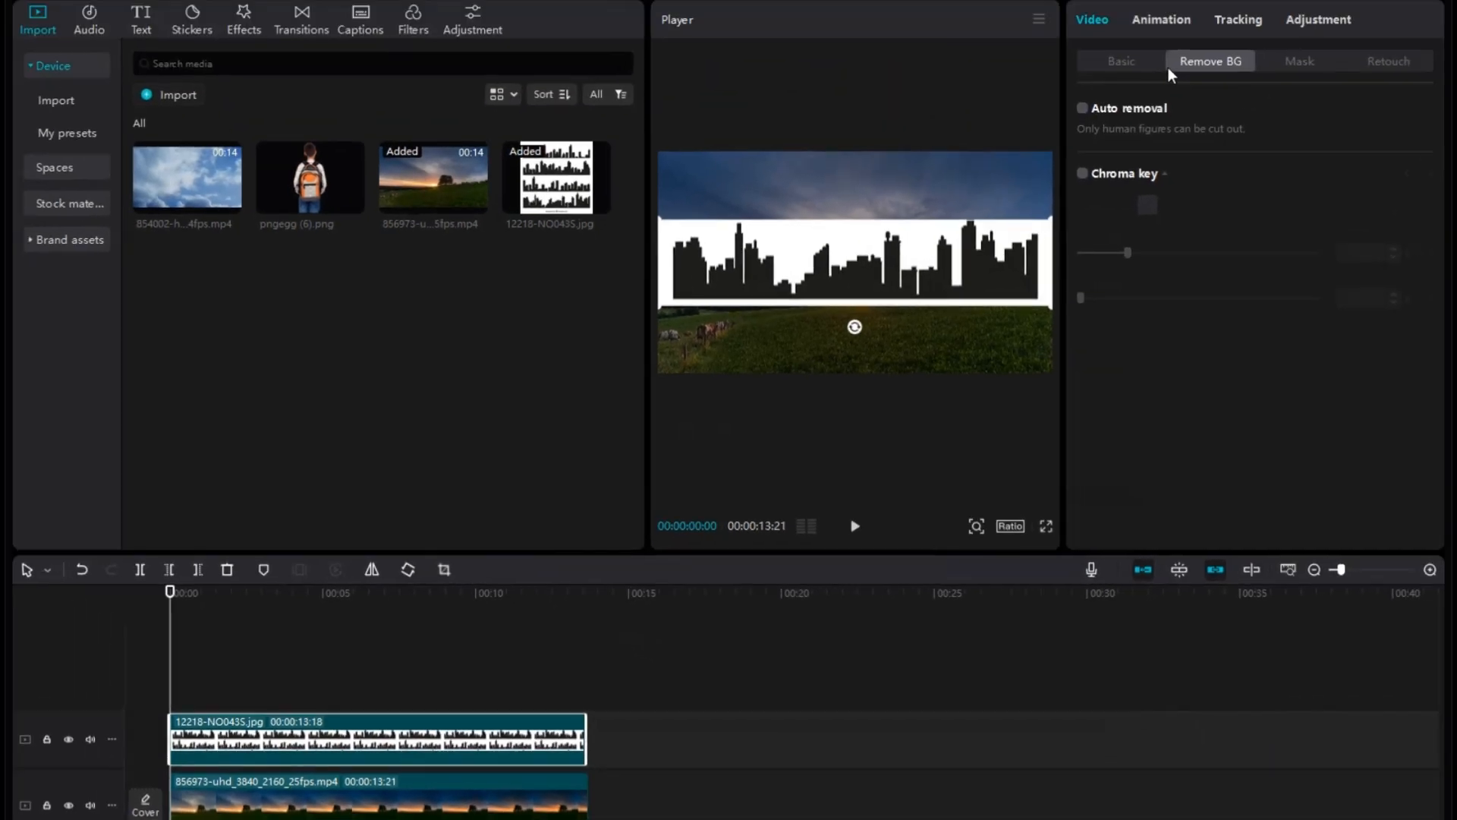
- Key out the skyline image's white background with Chroma key at intensity 100
left_click(1082, 175)
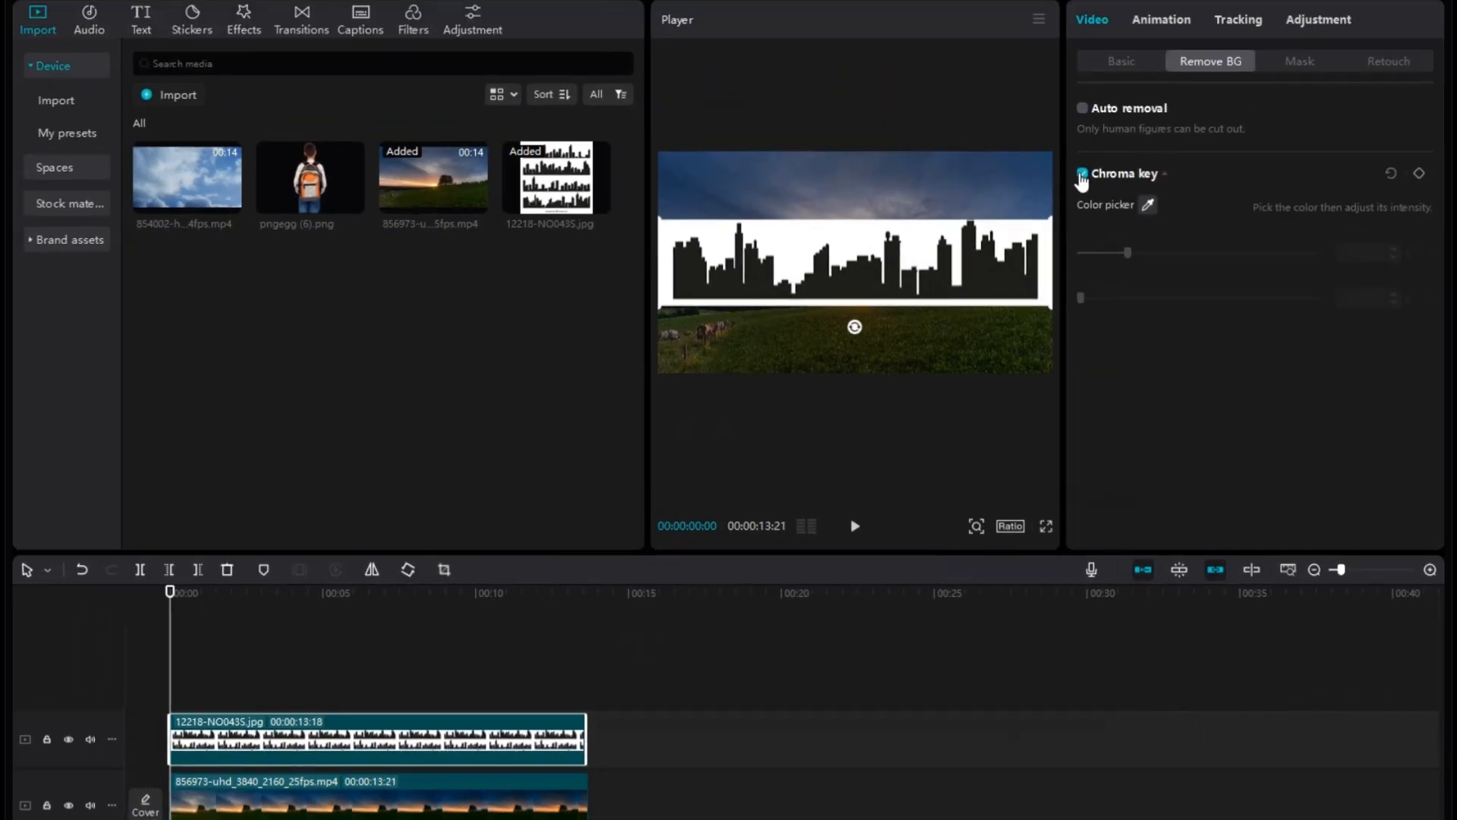
left_click(1148, 205)
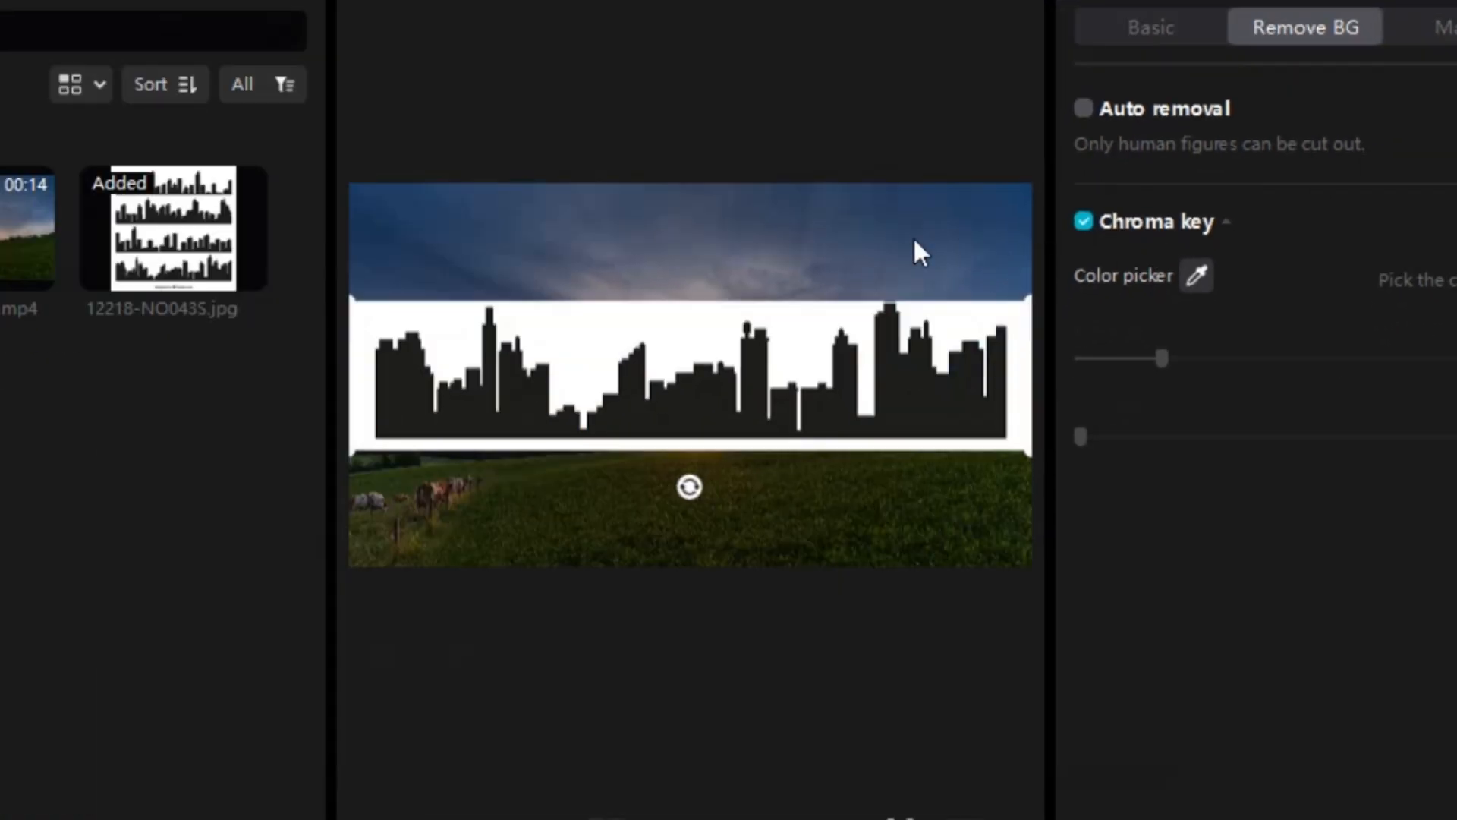
left_click_drag(677, 293, 628, 309)
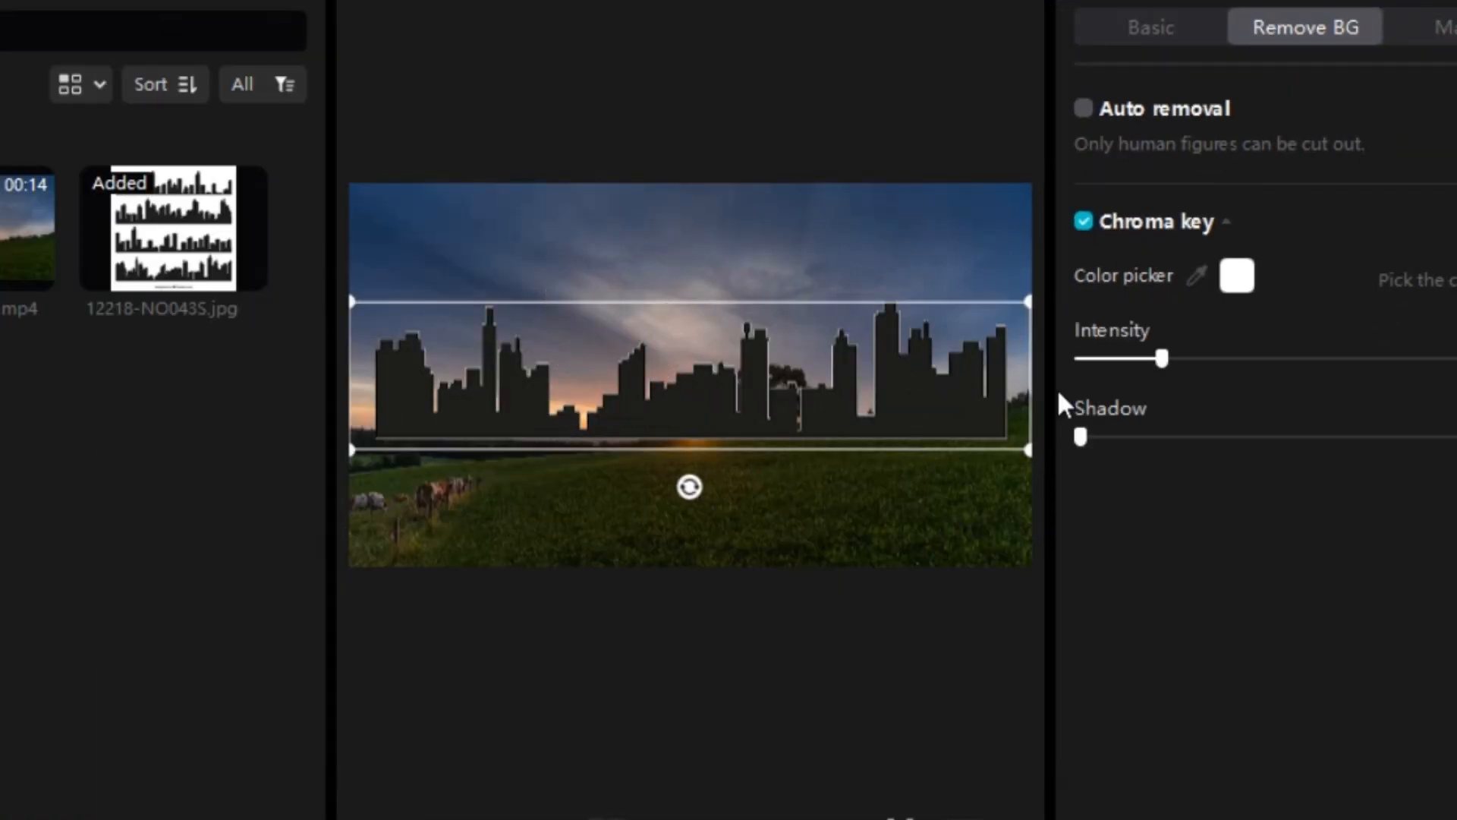
left_click_drag(1184, 359, 1454, 359)
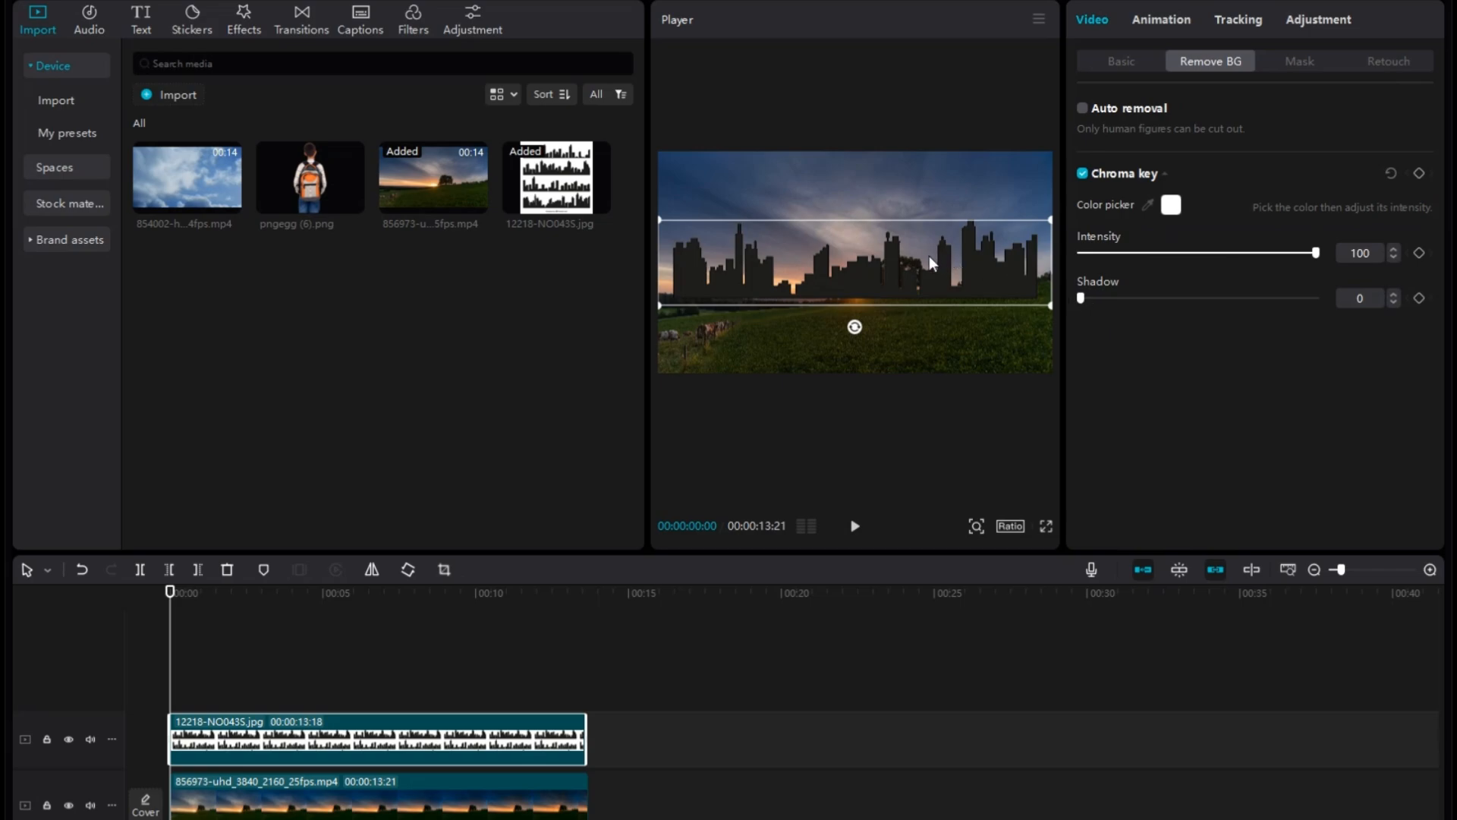
- Lower the skyline onto the sunset video's horizon, enlarge it, and fine-tune its position
left_click_drag(929, 257, 969, 299)
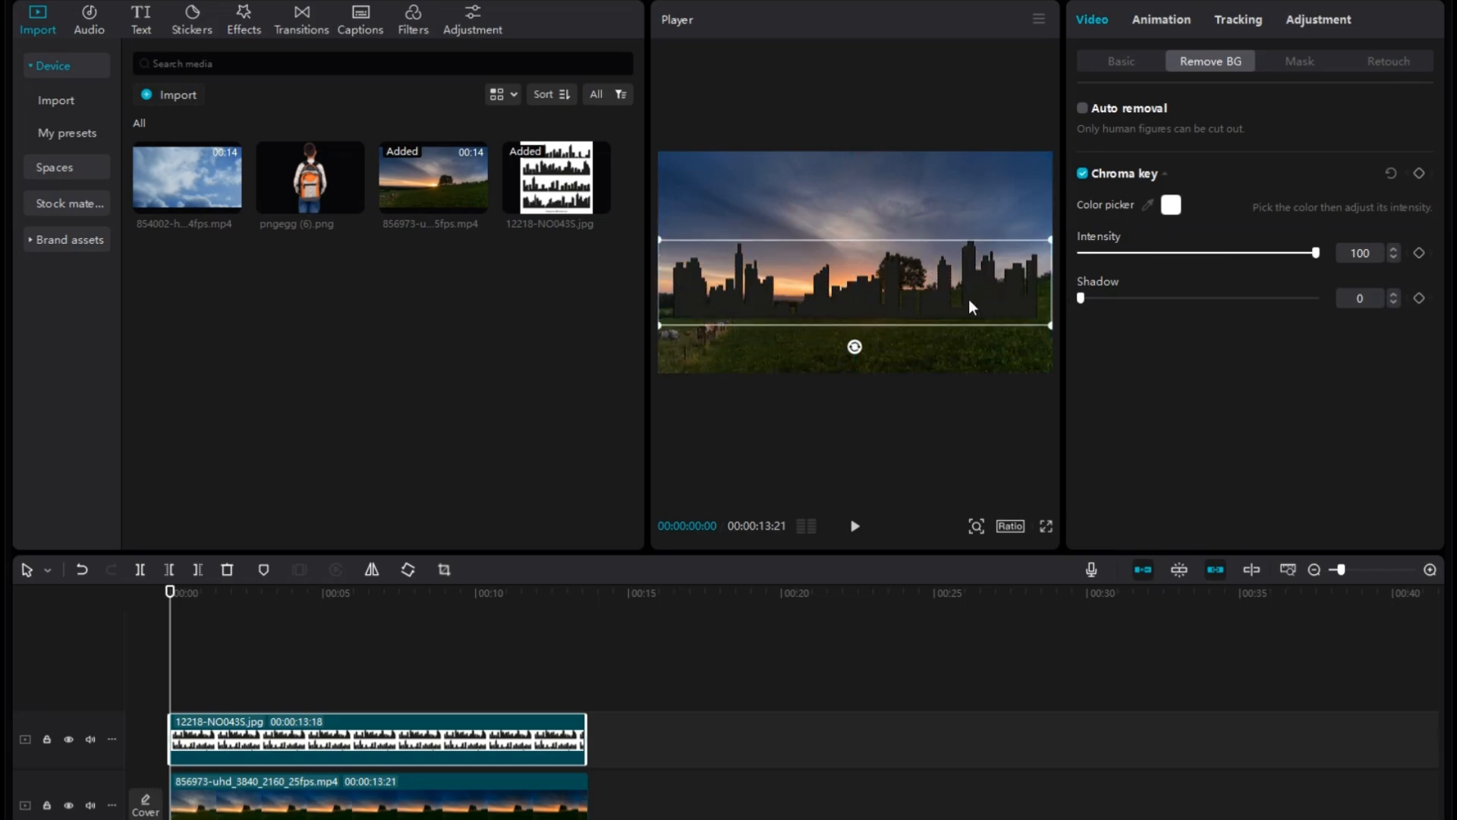
left_click_drag(1047, 321, 1119, 355)
mouse_move(955, 279)
left_mouse_down()
mouse_move(906, 289)
mouse_move(945, 294)
mouse_move(944, 326)
mouse_move(943, 255)
mouse_move(944, 271)
left_mouse_up()
left_click(904, 276)
left_click(905, 276)
- Place the cloud video on a track above the skyline and set its blend opacity to 45%
left_click_drag(191, 199, 199, 672)
left_click(446, 702)
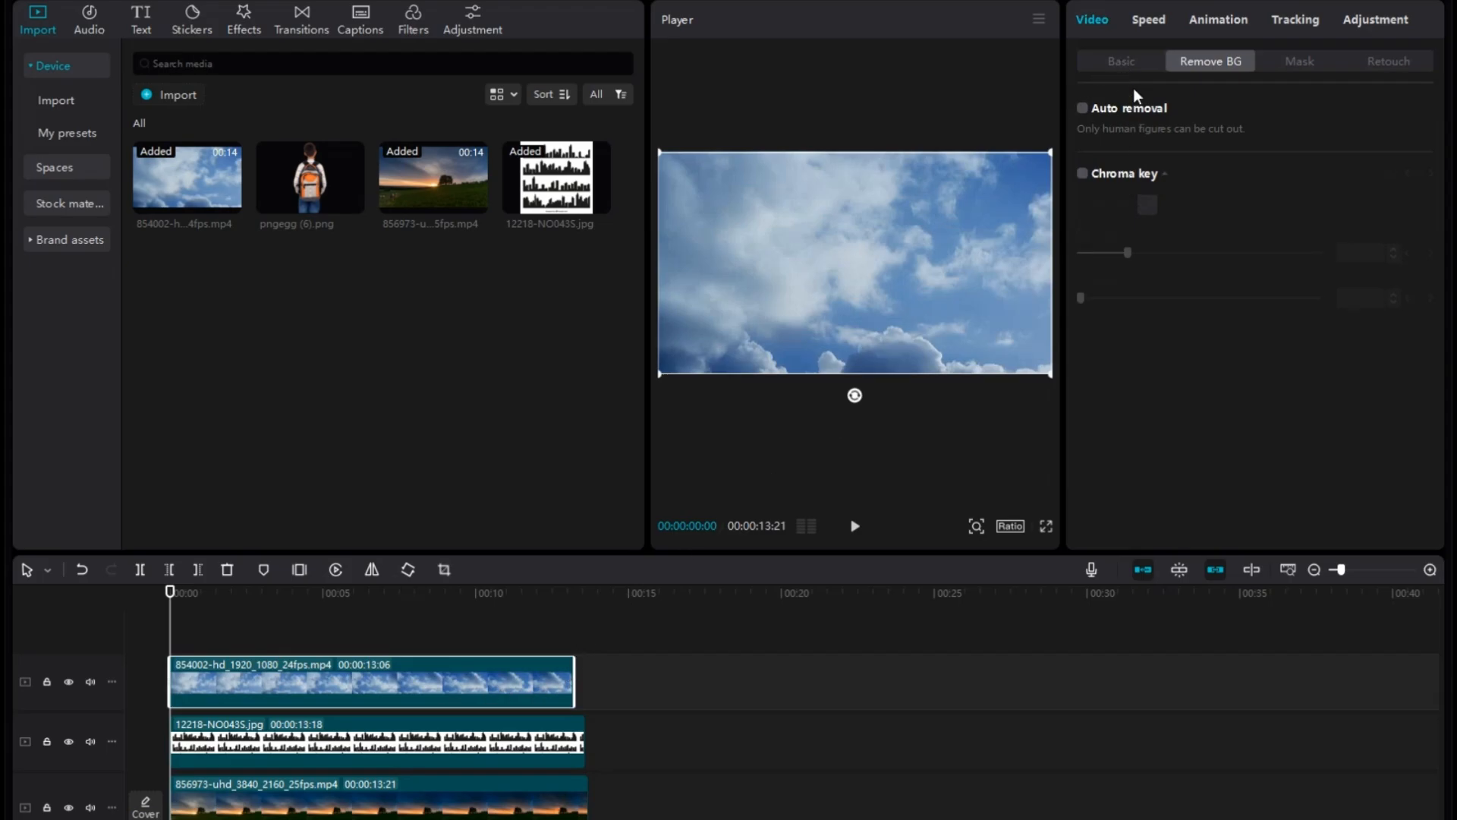
left_click(1128, 61)
scroll(1226, 348, "down", 1)
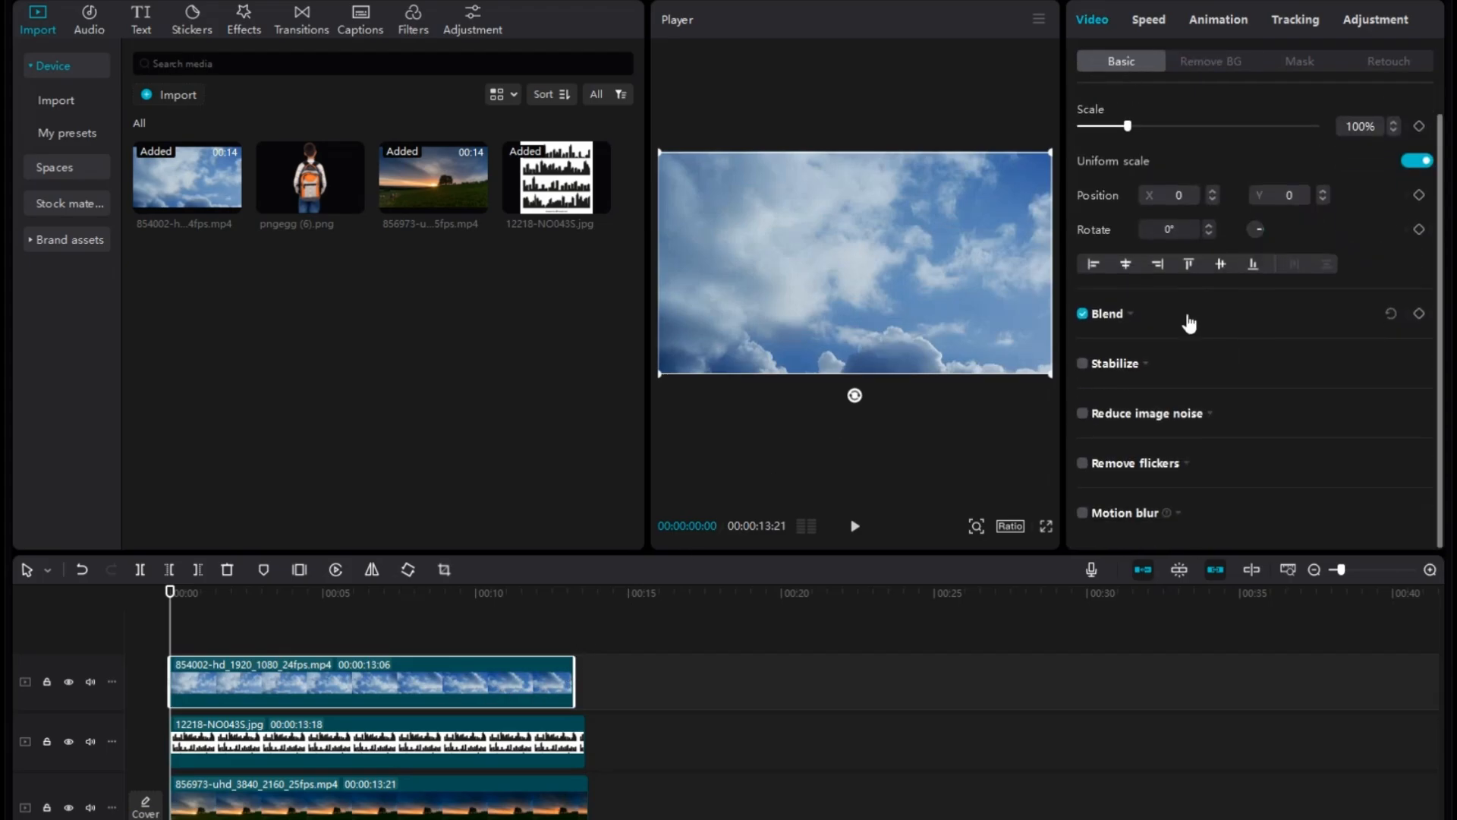
left_click(1108, 314)
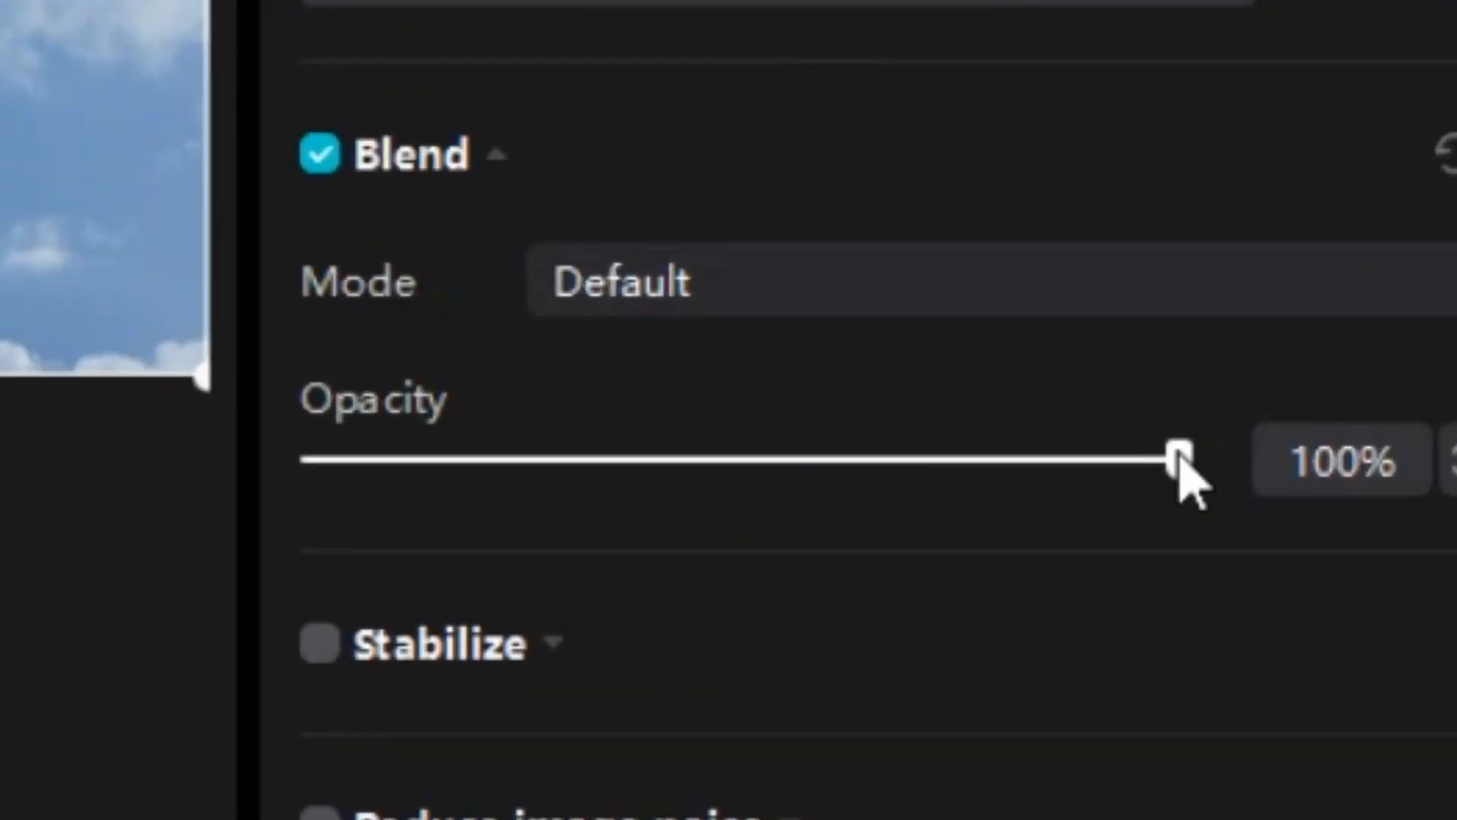
left_click_drag(1180, 464, 709, 504)
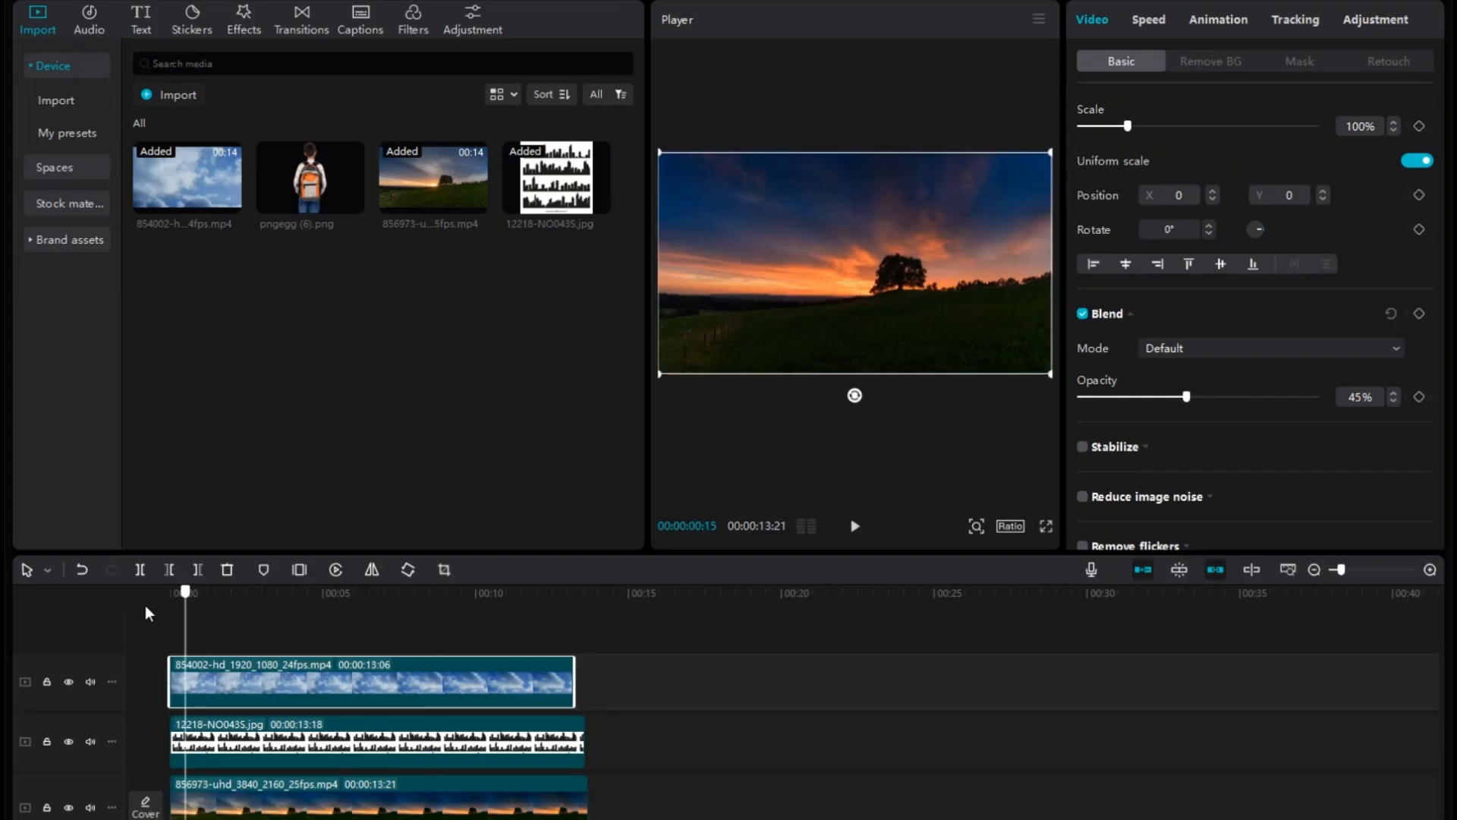
- Play the scene from its start to review the clouds, skyline and sunset together
left_click(148, 614)
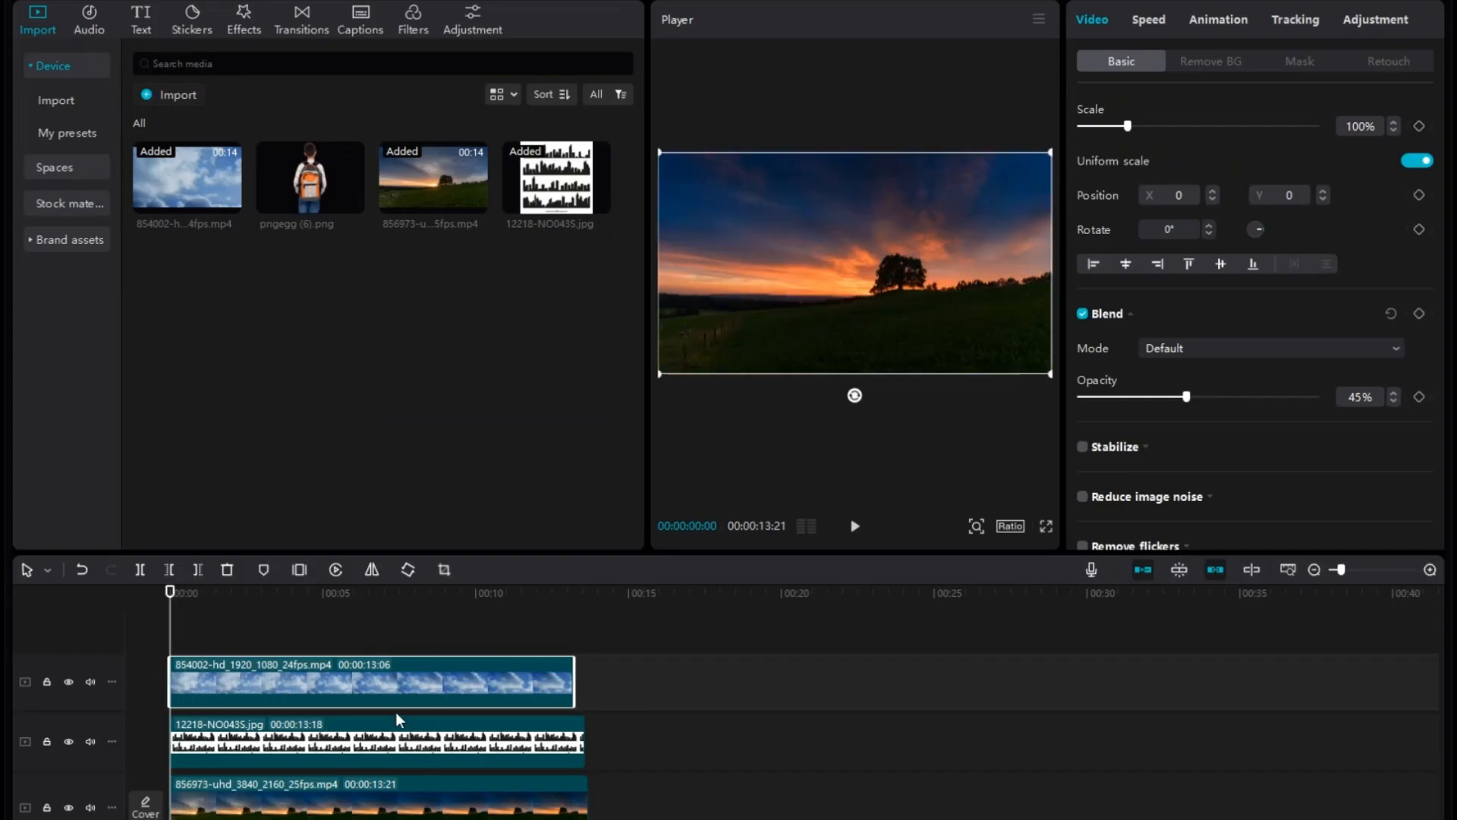
left_click(184, 730)
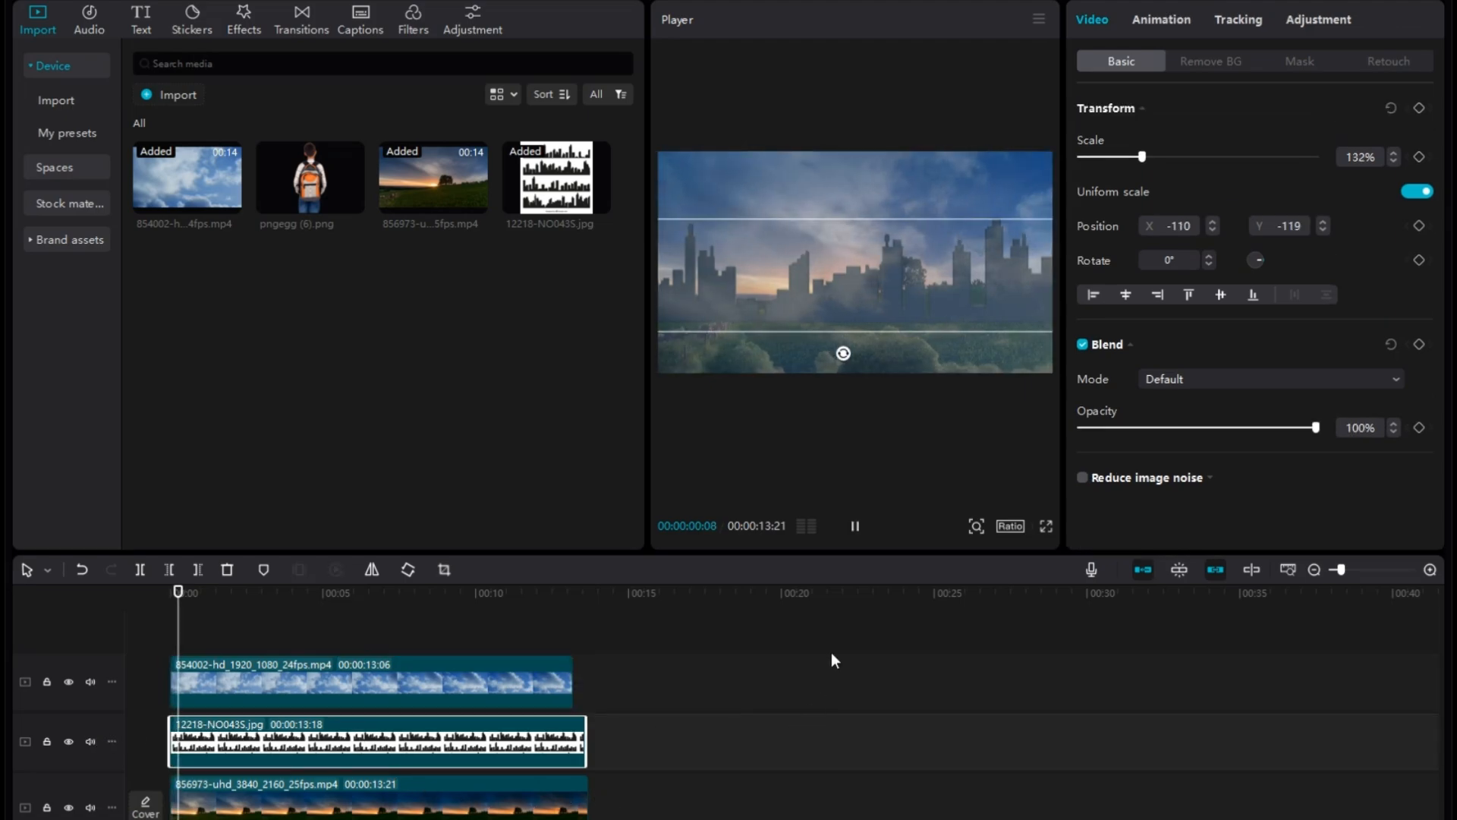
left_click(841, 614)
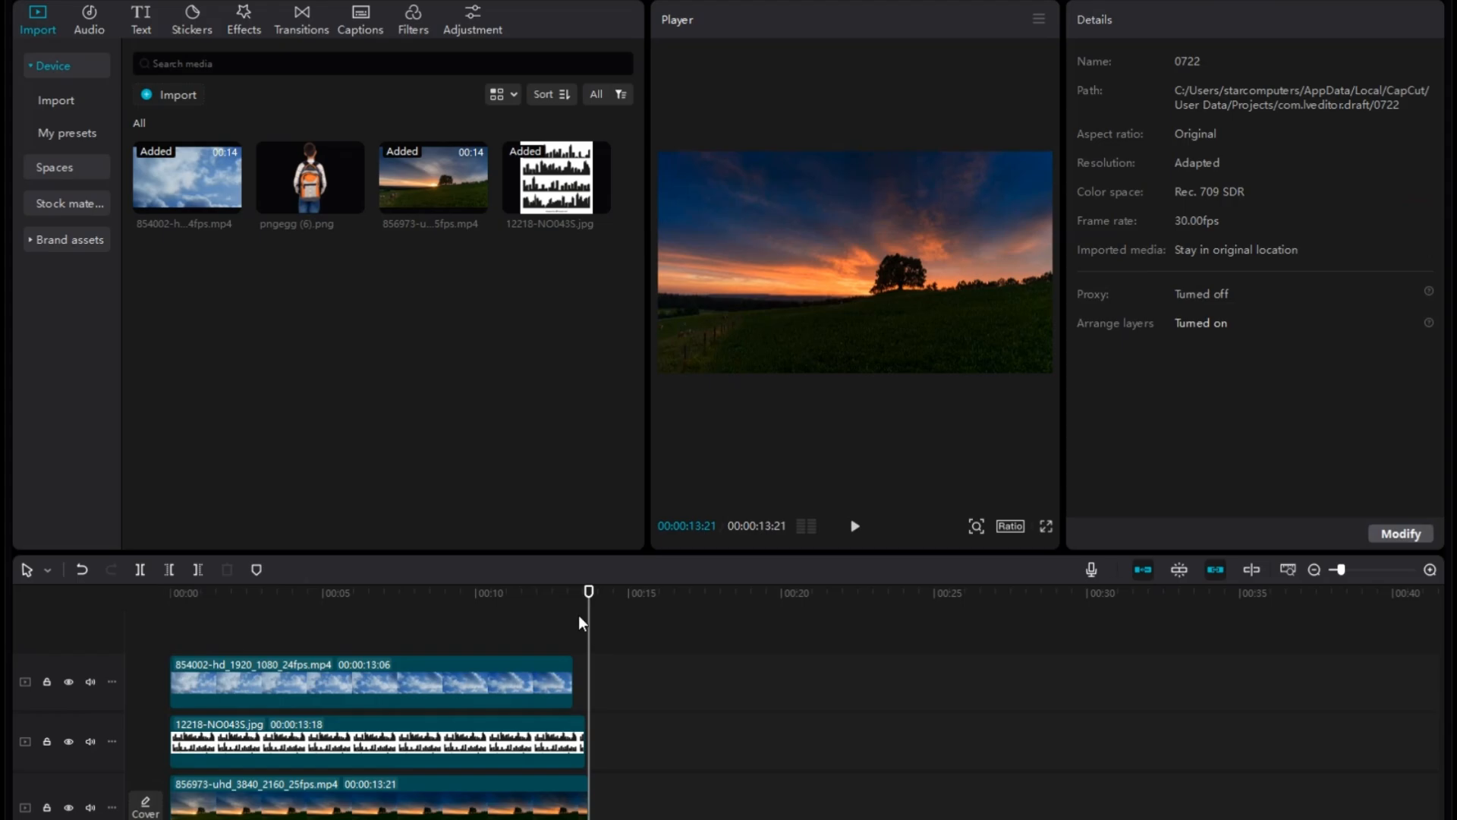
key("space")
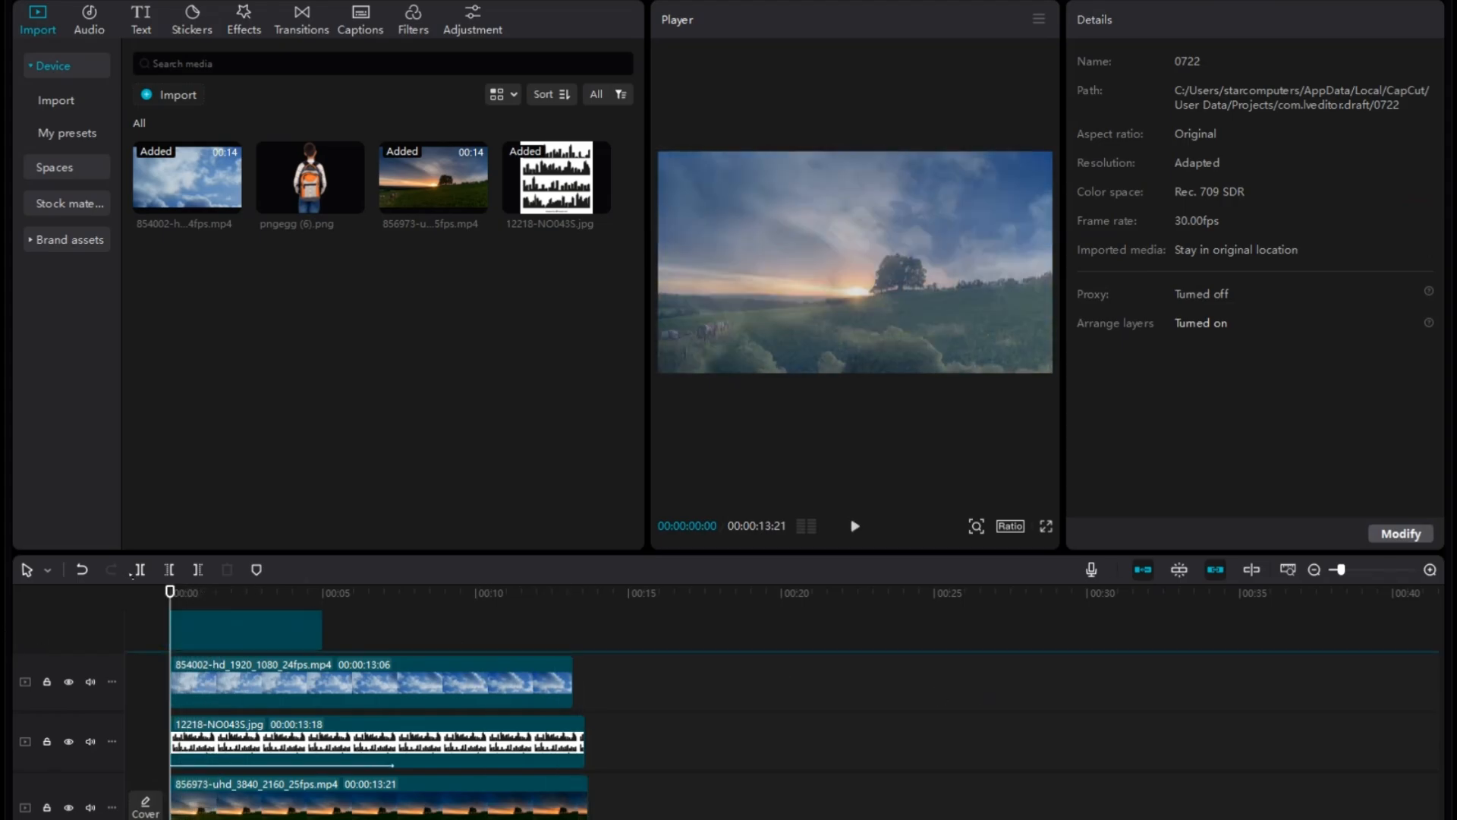
- Place the boy image pngegg (6).png on a track above the clouds and set its duration to 00:00:13:03
left_click_drag(243, 630, 243, 668)
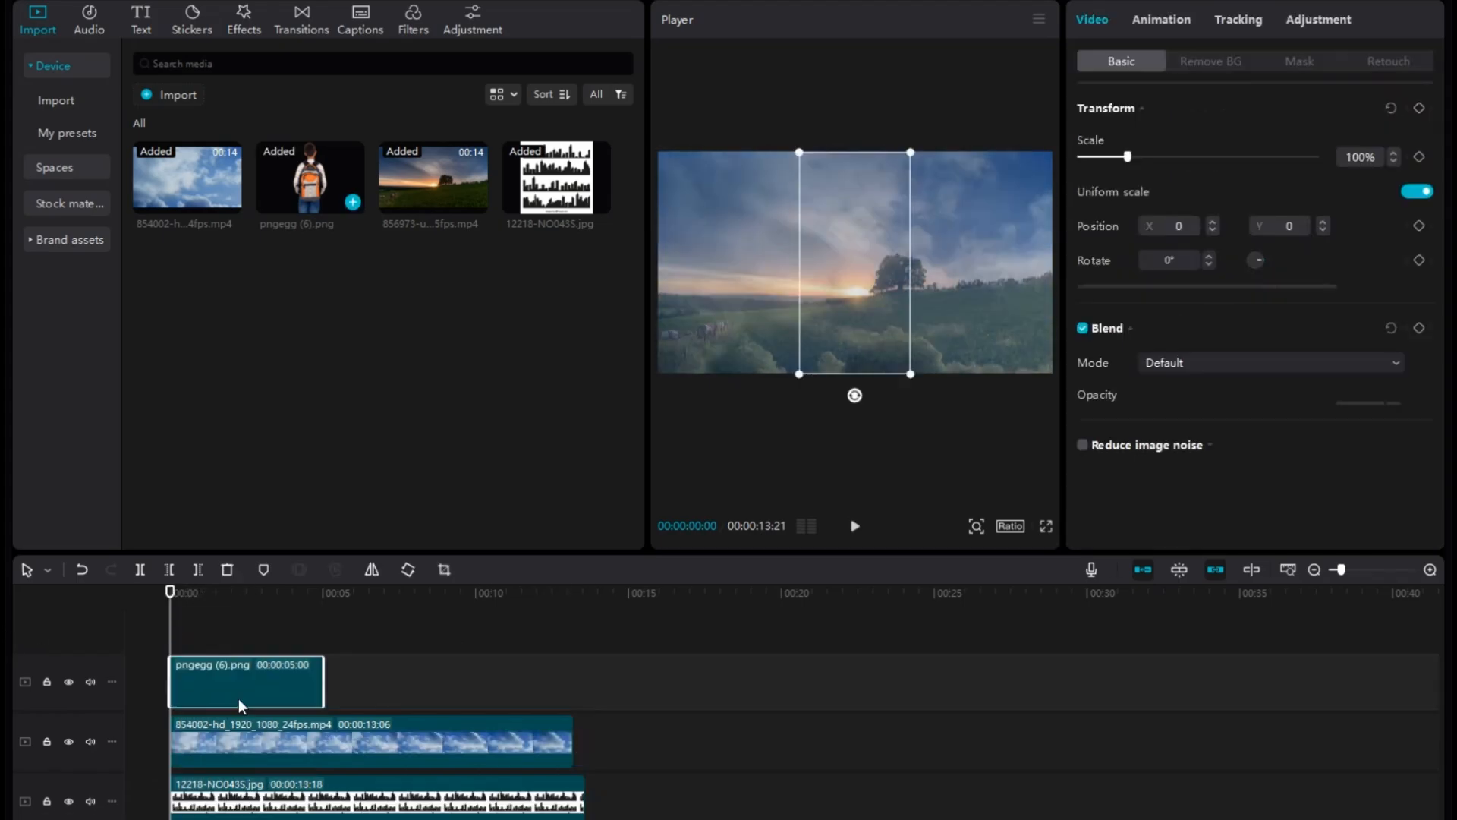
left_click_drag(339, 691, 583, 690)
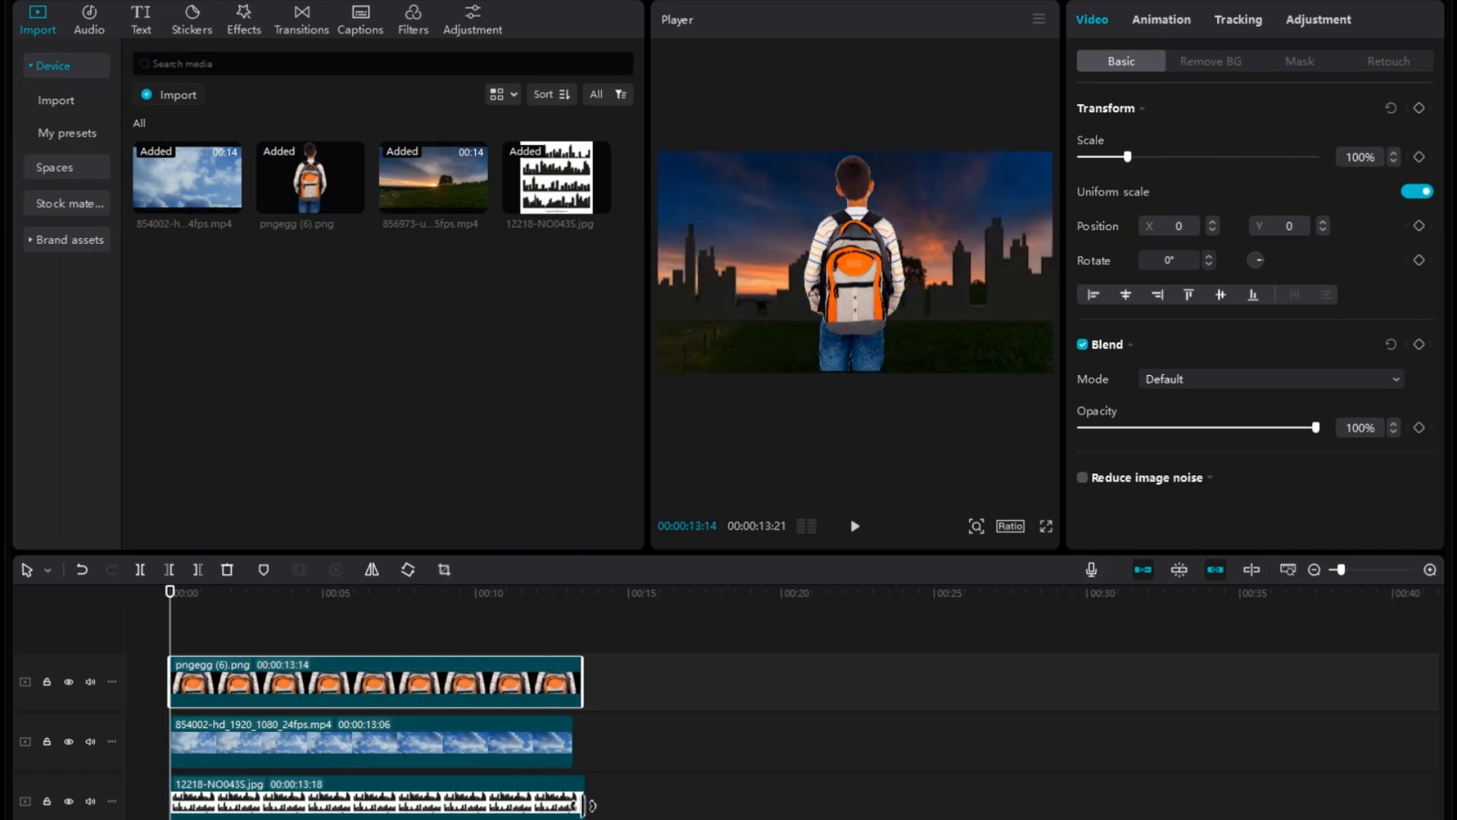
left_click(568, 750)
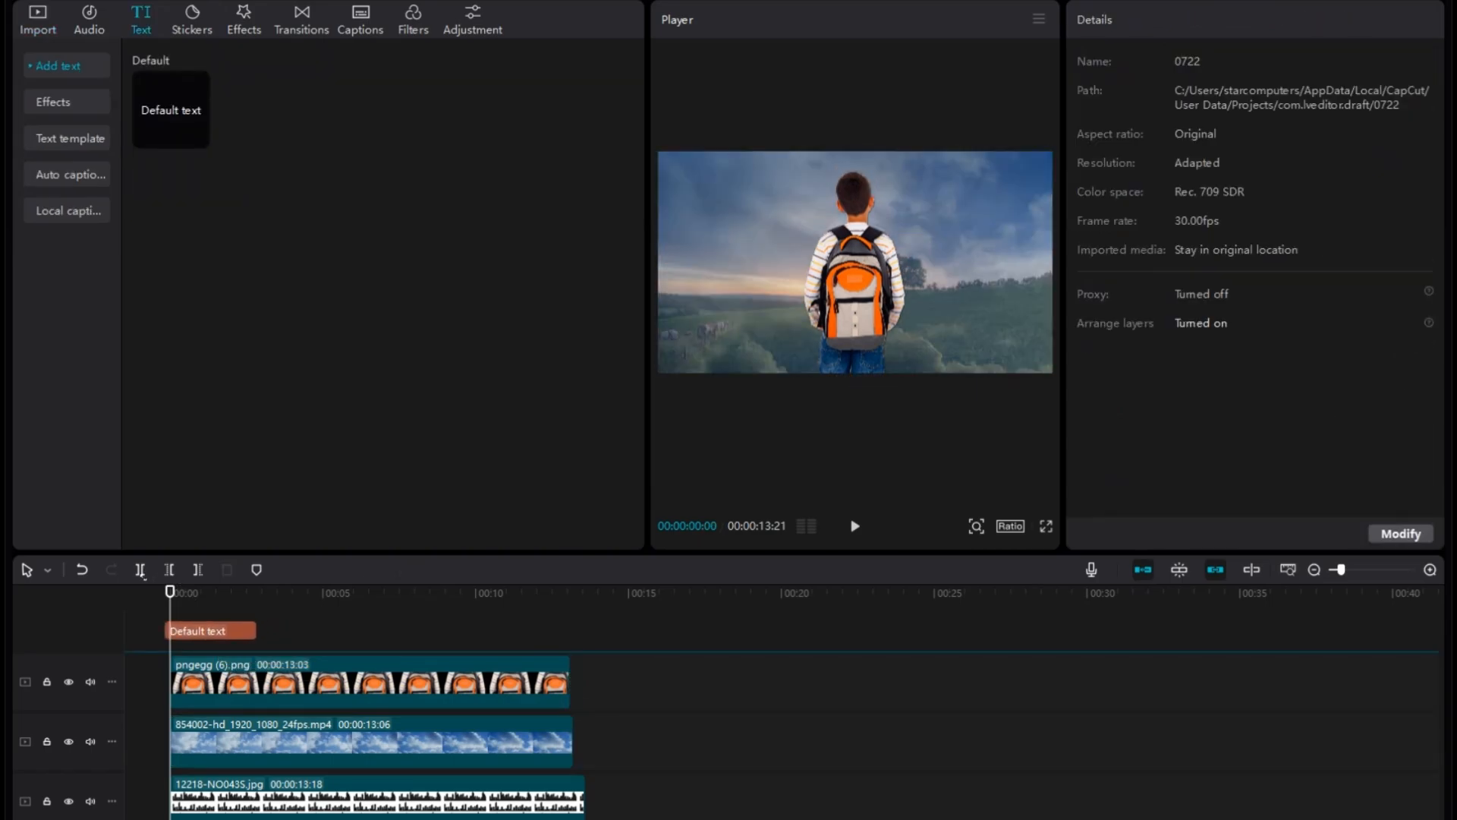
- Add a text clip above the boy image, extend it to nearly the same end point, and replace its text with "max levchin"
left_click_drag(258, 643, 565, 724)
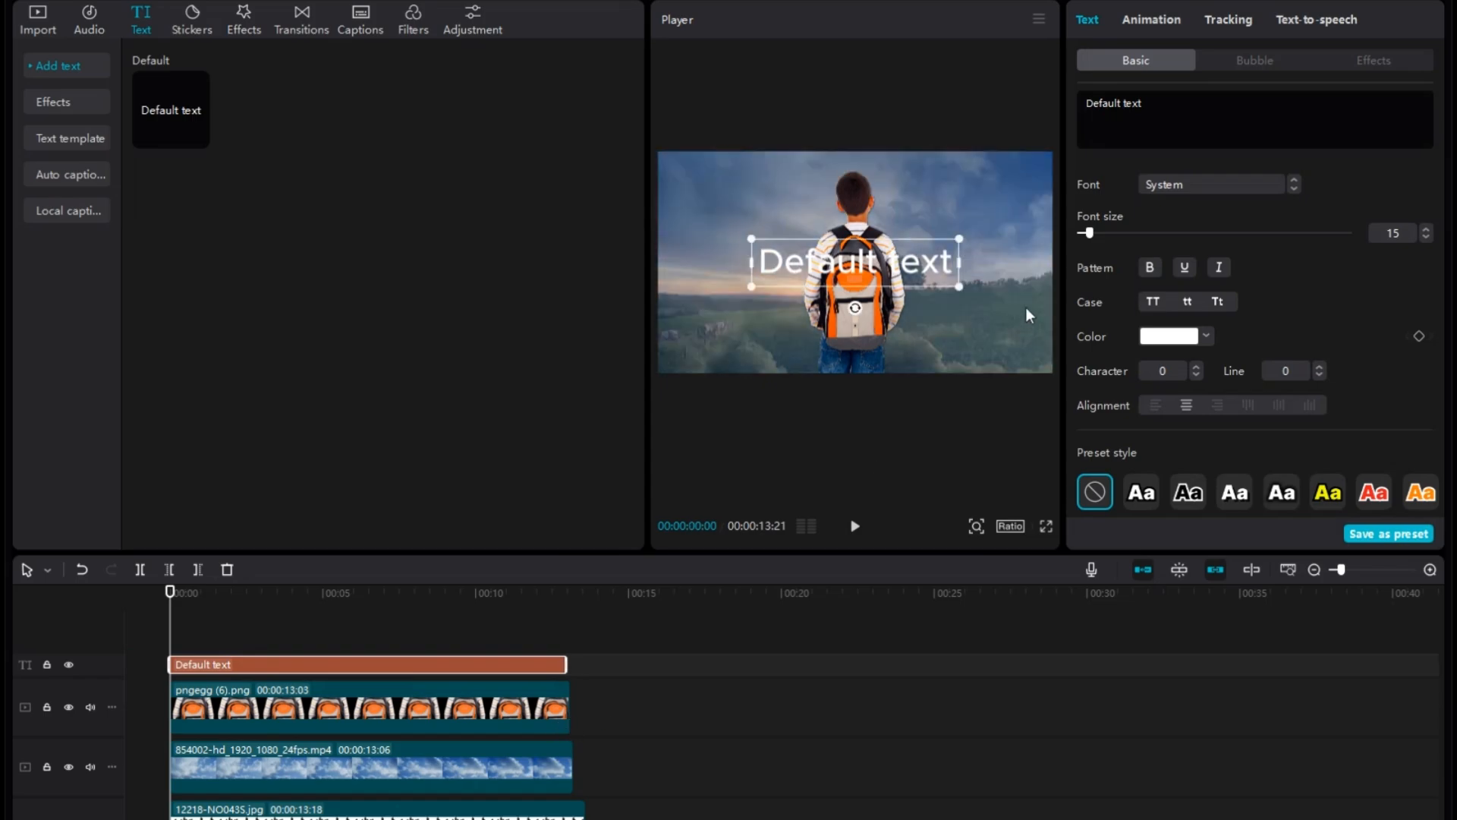
left_click_drag(1089, 104, 1221, 104)
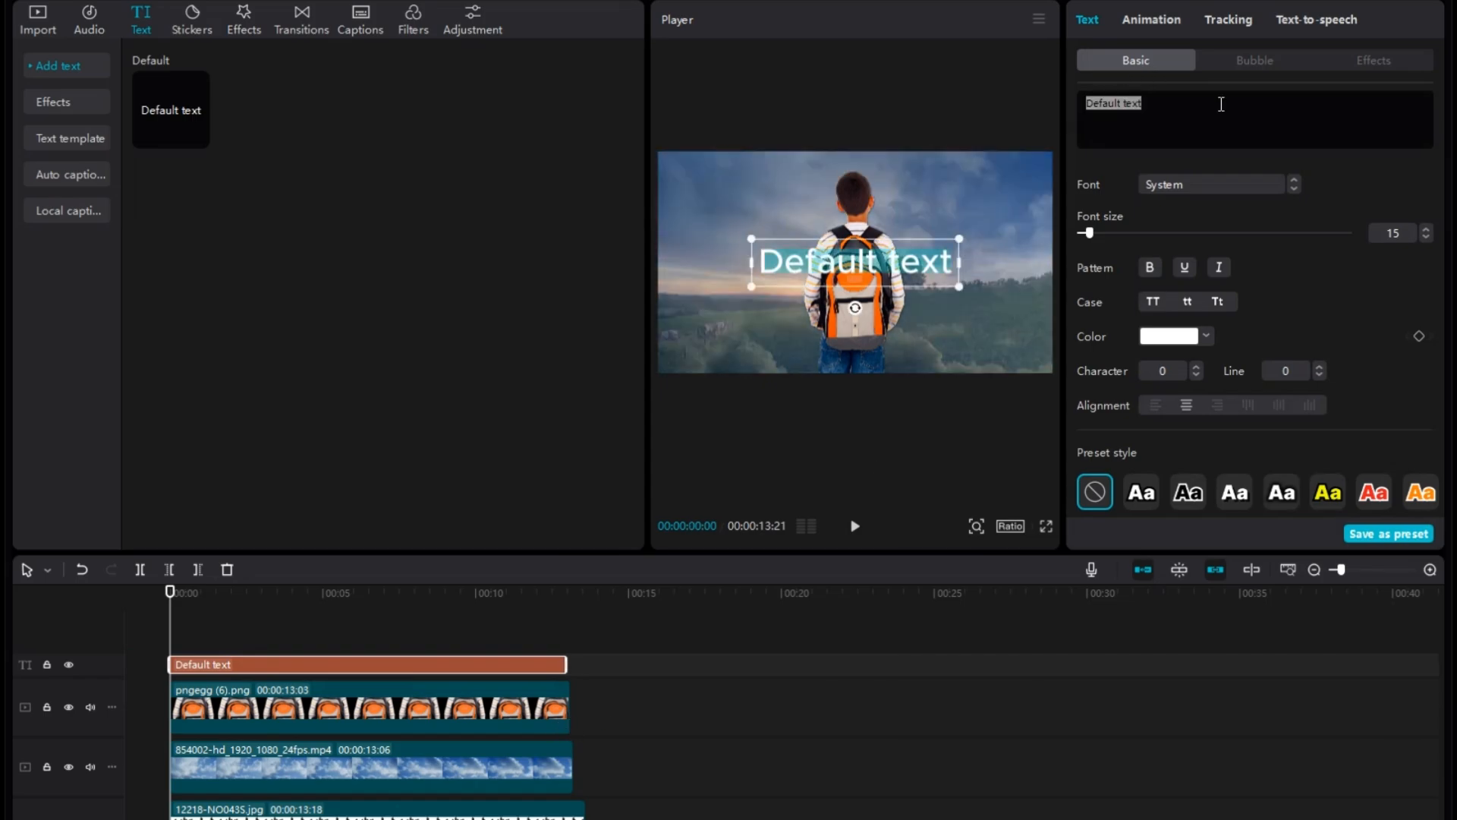
key("BackSpace")
type("m")
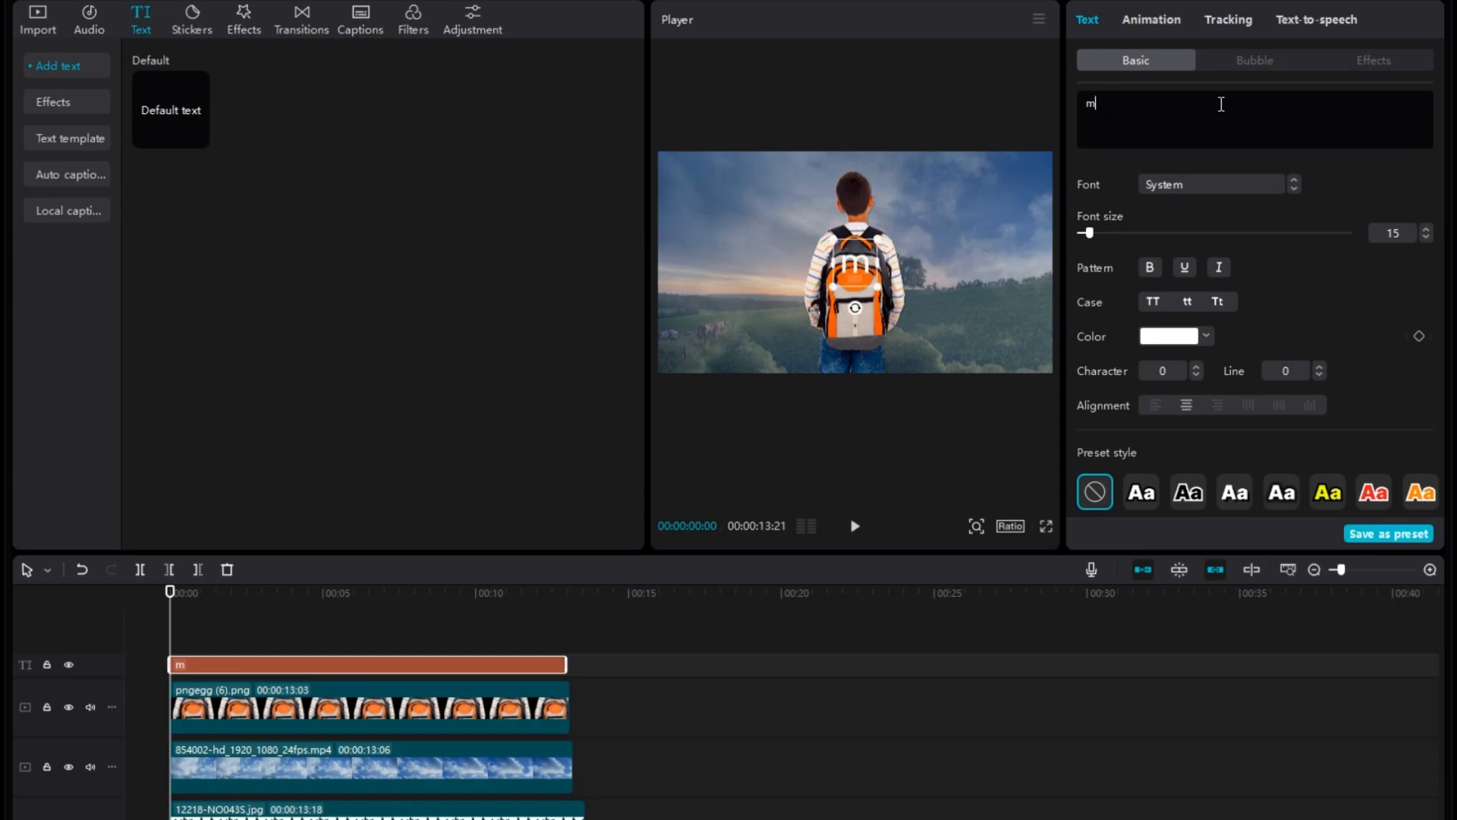
type("ax levchan")
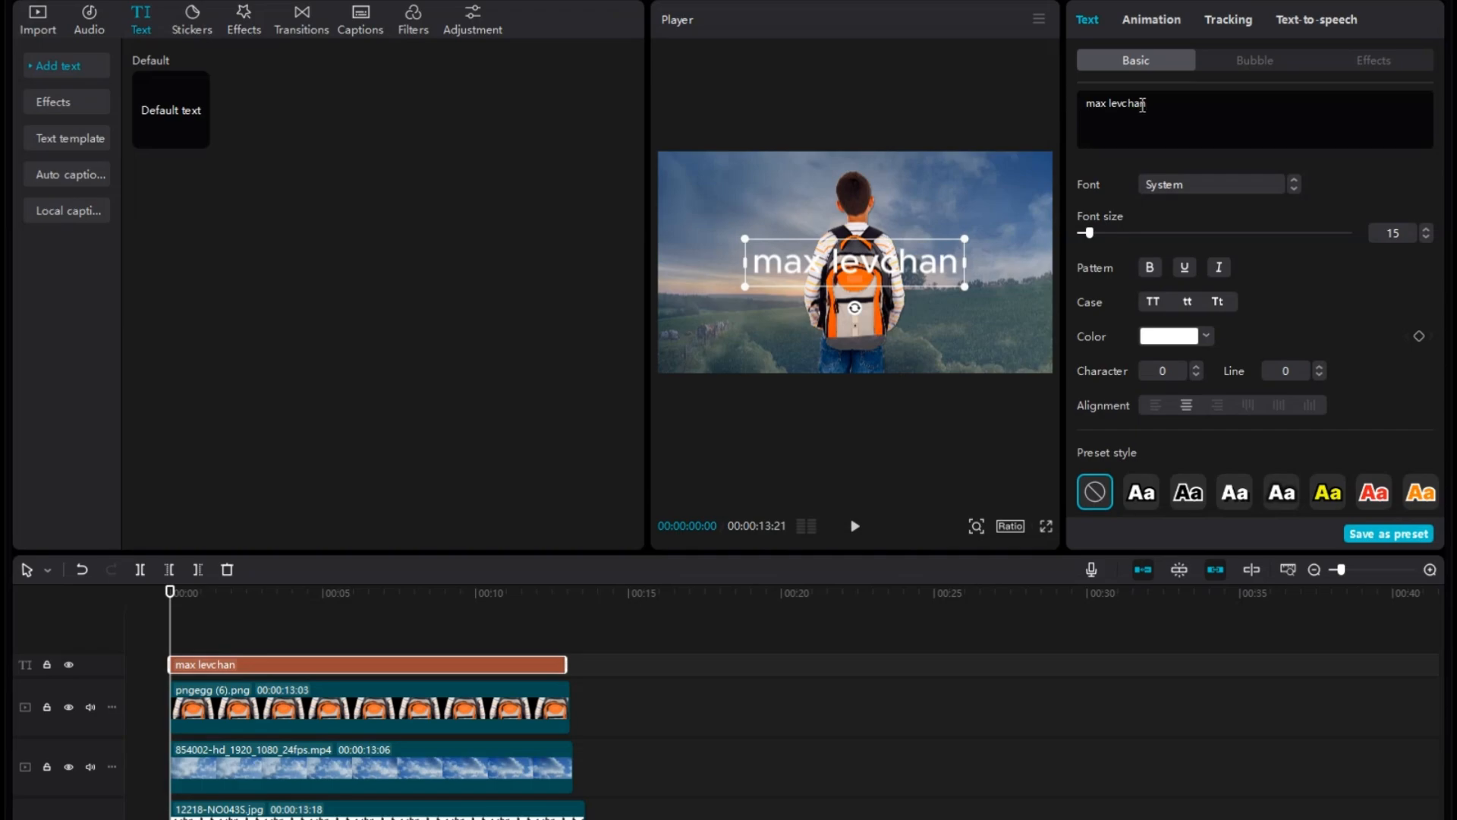
key("BackSpace")
type("i")
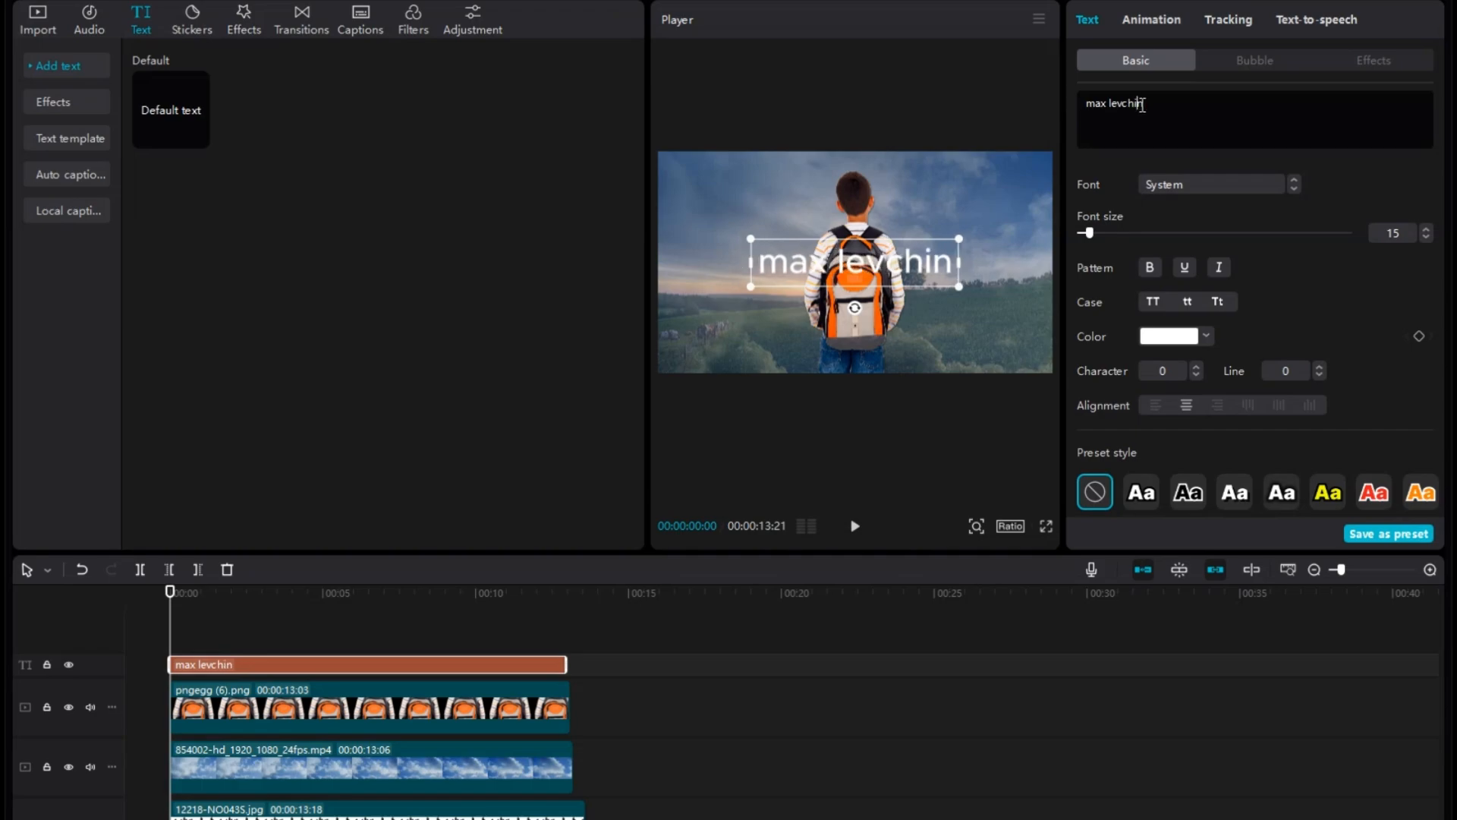
- Style the "max levchin" title in Arial Black with yellow FFDE00, and lower it slightly over the backpack
left_click(1231, 184)
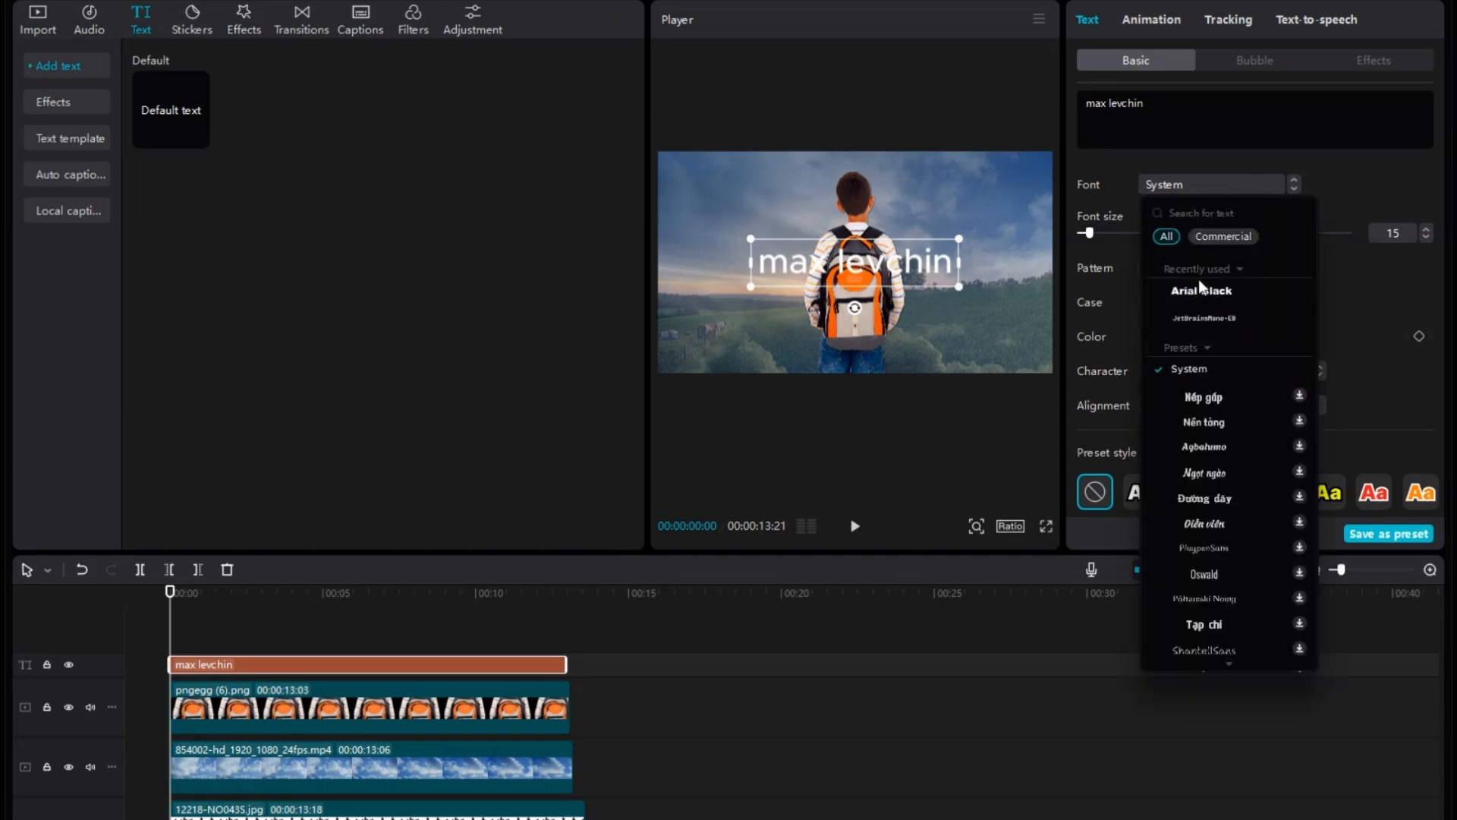
left_click(1200, 292)
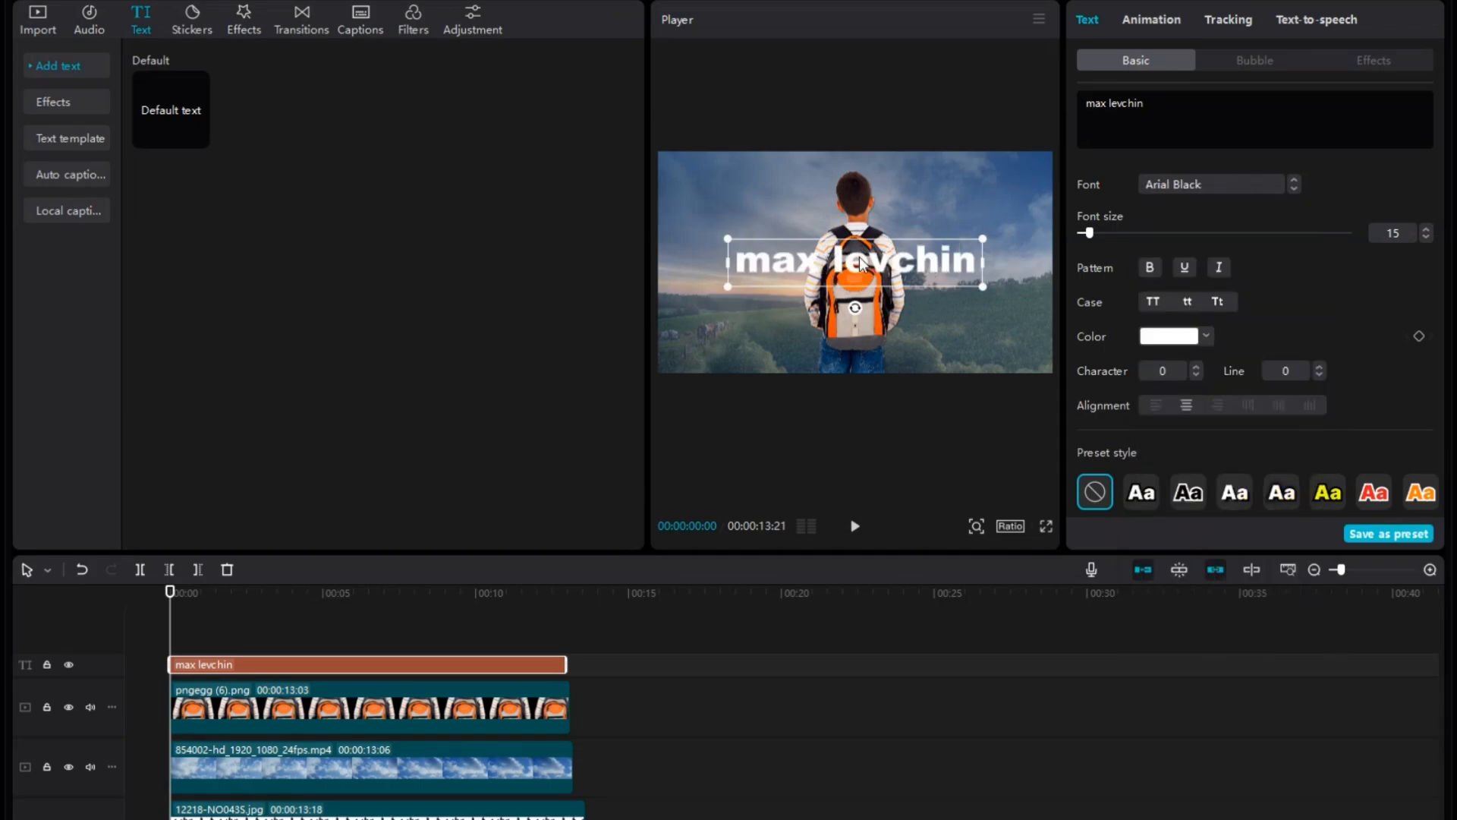
left_click_drag(860, 262, 859, 281)
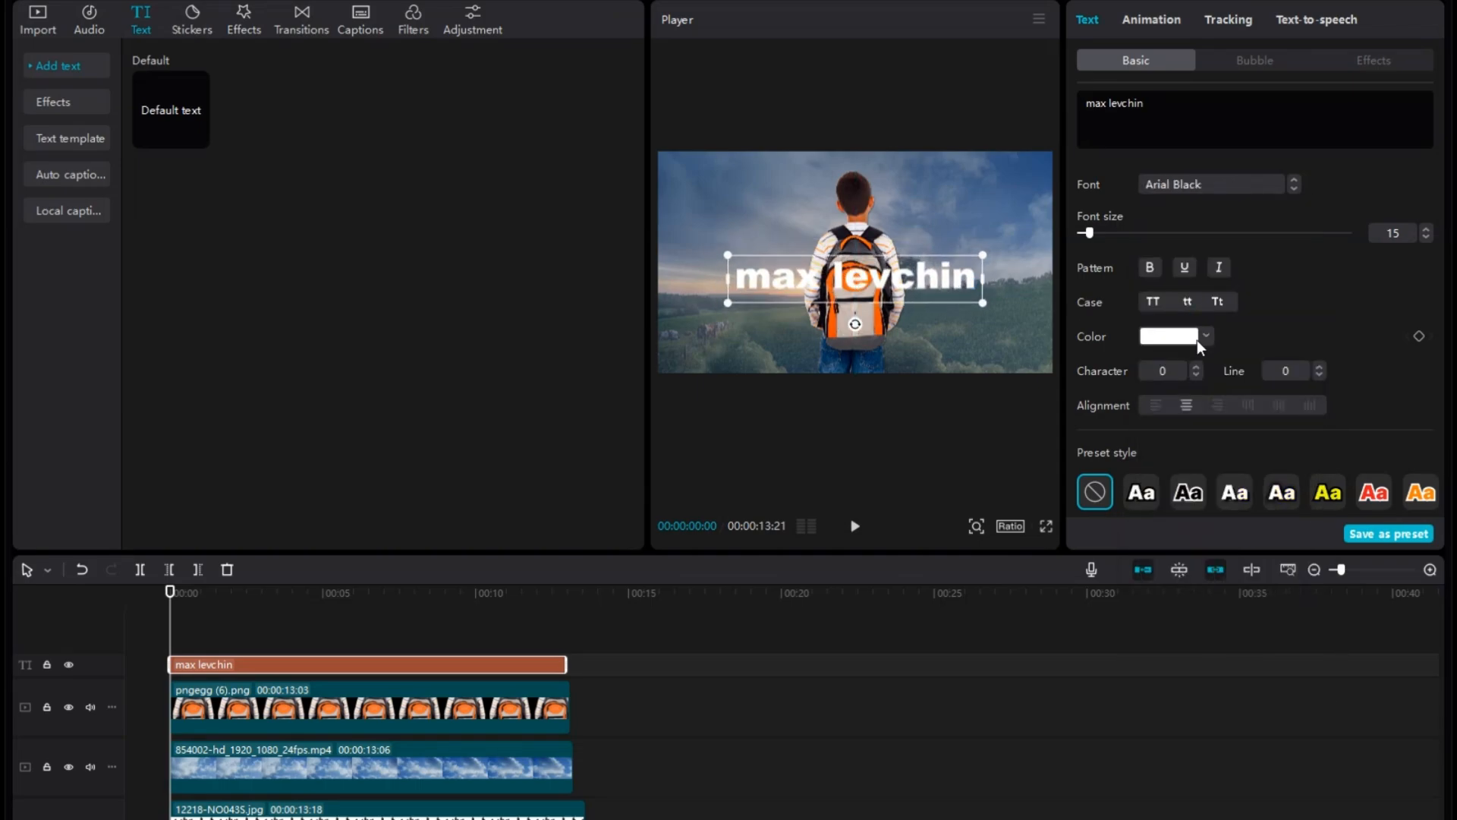
left_click(1206, 336)
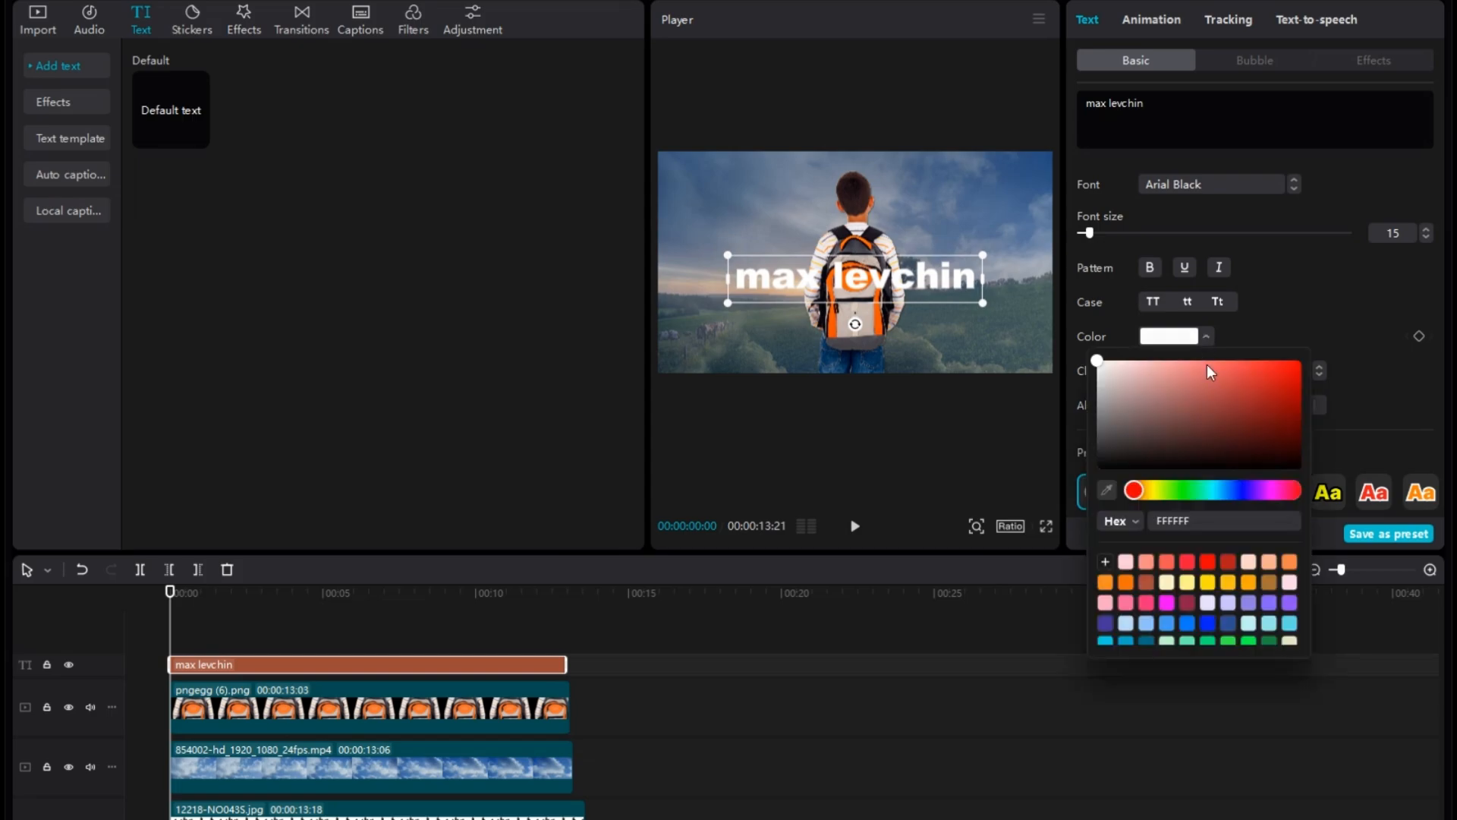
left_click(1207, 582)
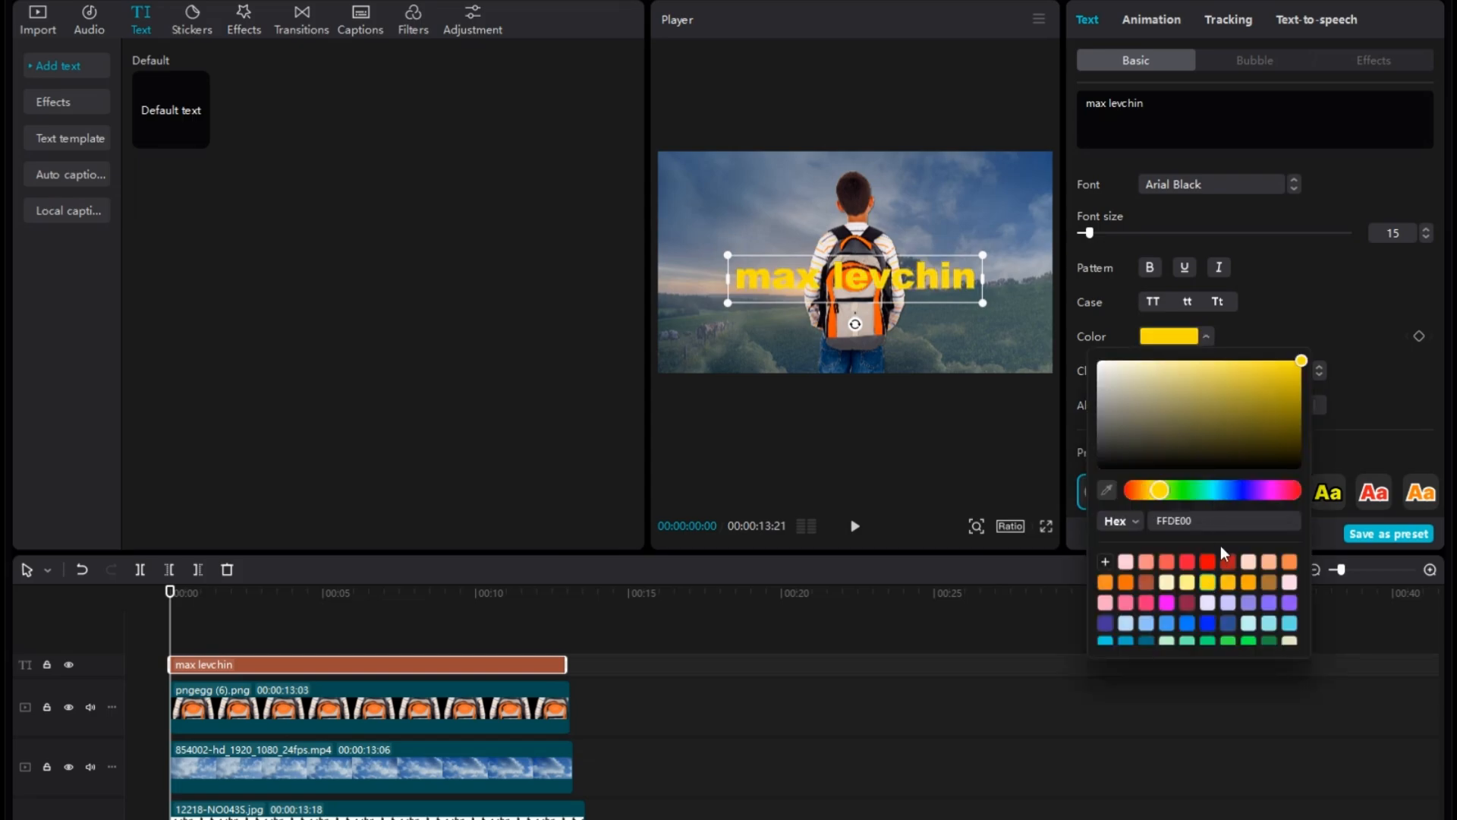
left_click(1339, 299)
- Enable a yellow glow on the title with intensity 46 and range 100
scroll(1195, 285, "down", 10)
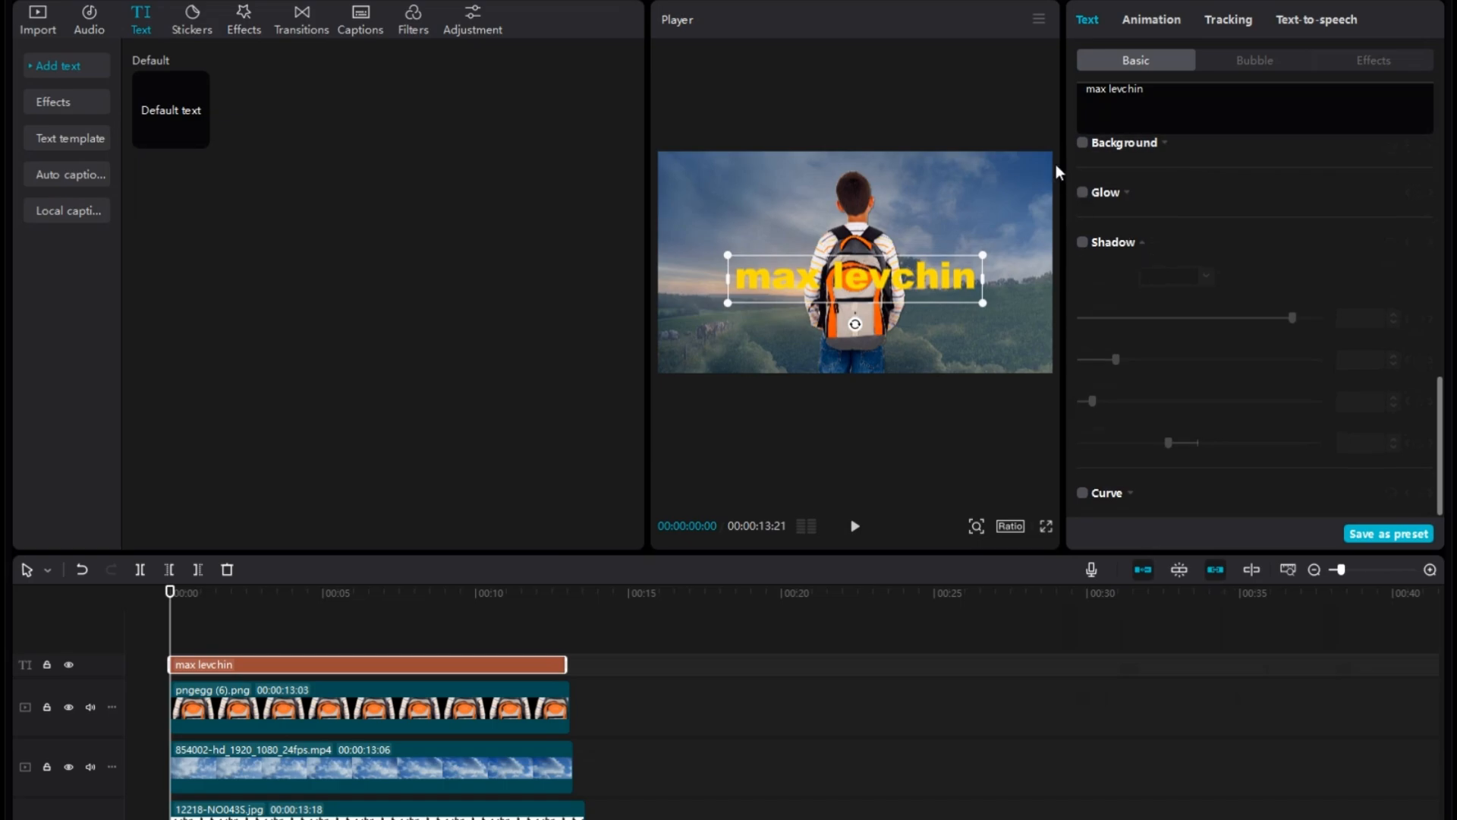
left_click(1082, 193)
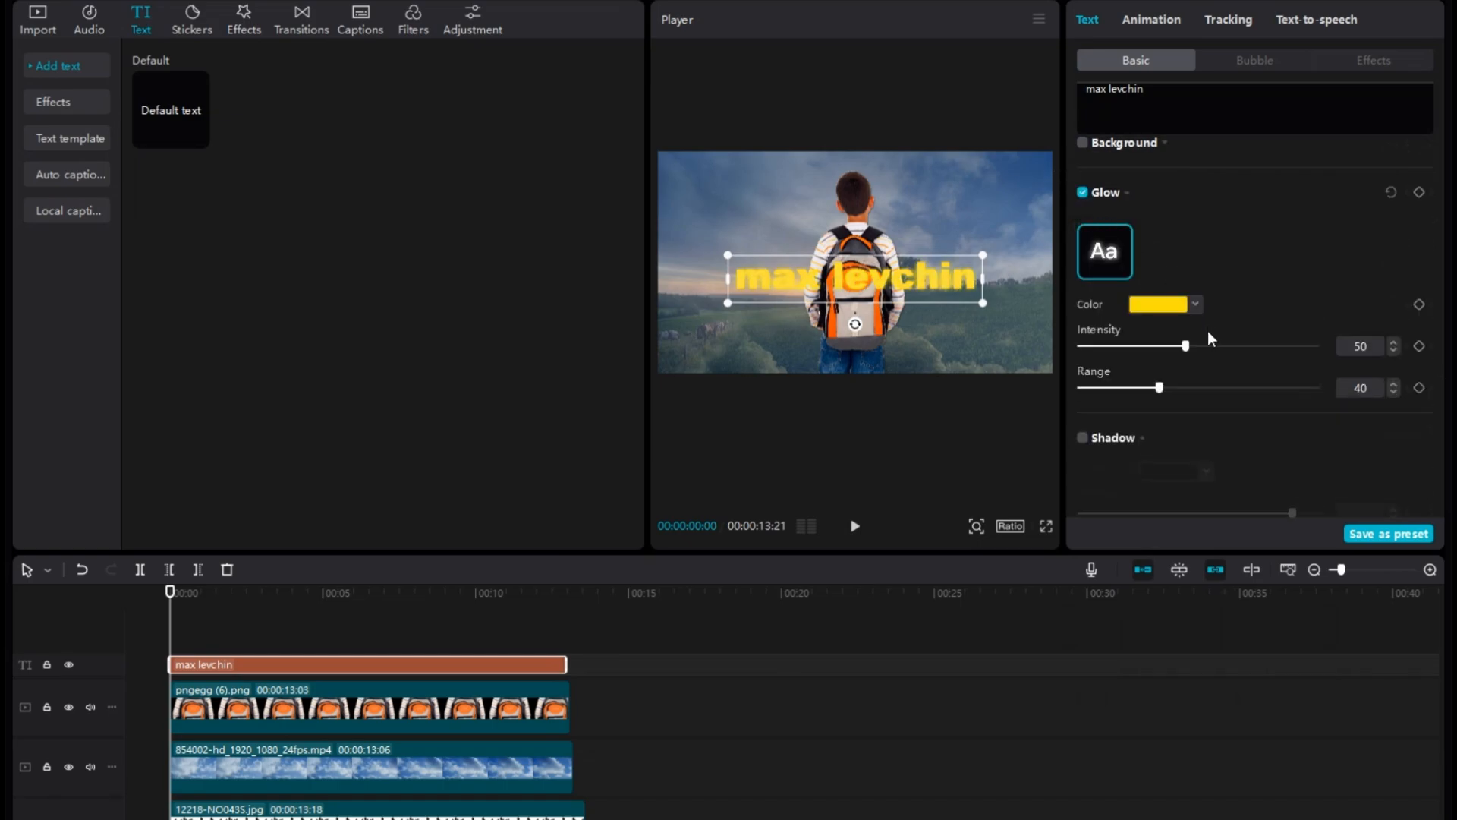
left_click_drag(1188, 348, 1271, 386)
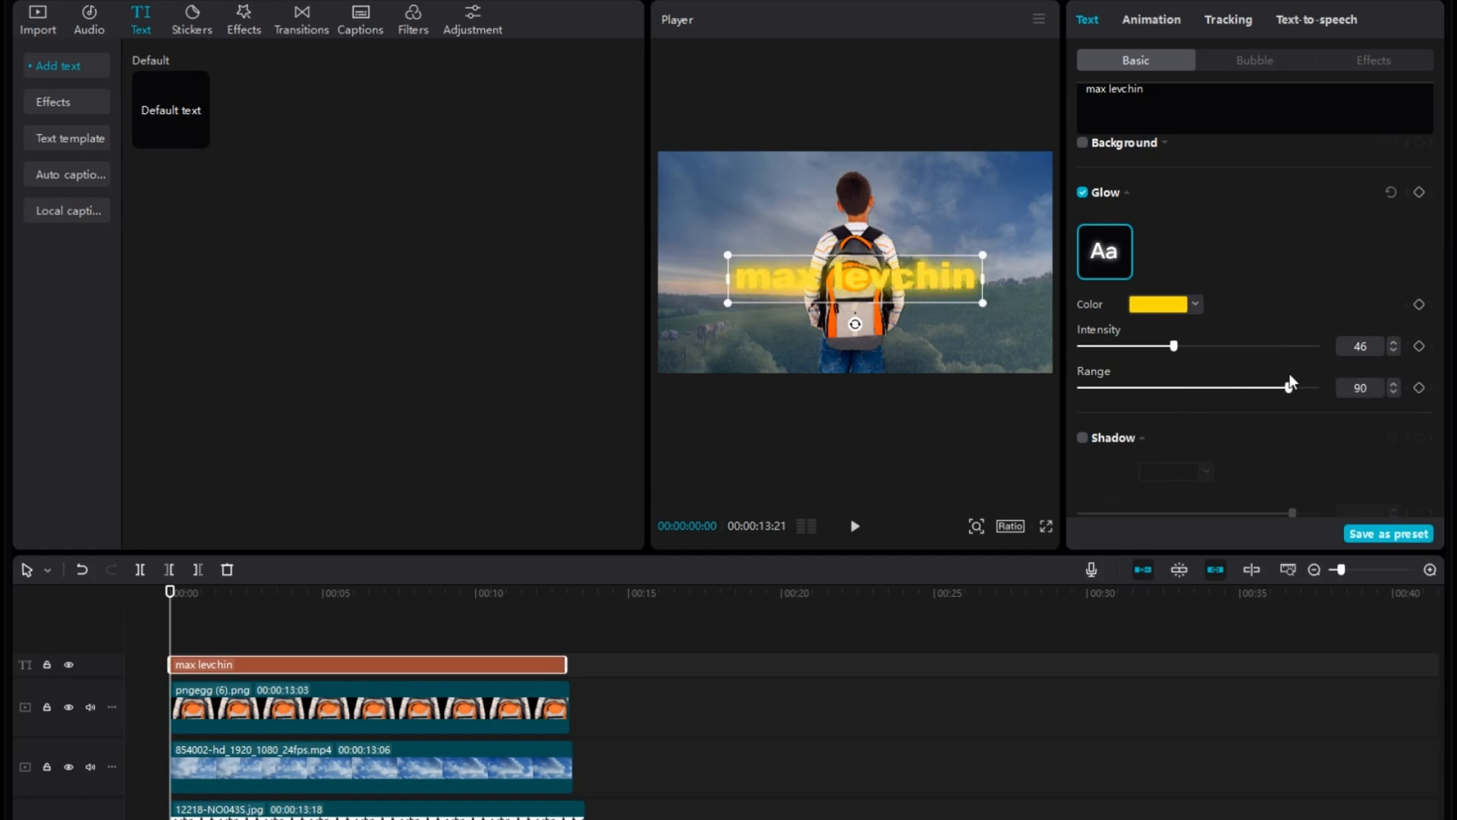
- Enlarge the glowing title across the boy's back and apply the Squeeze entrance animation with a 3.3 s duration
left_click_drag(989, 302, 1046, 312)
left_click(982, 264)
mouse_move(982, 264)
left_mouse_down()
mouse_move(978, 276)
mouse_move(992, 256)
left_mouse_up()
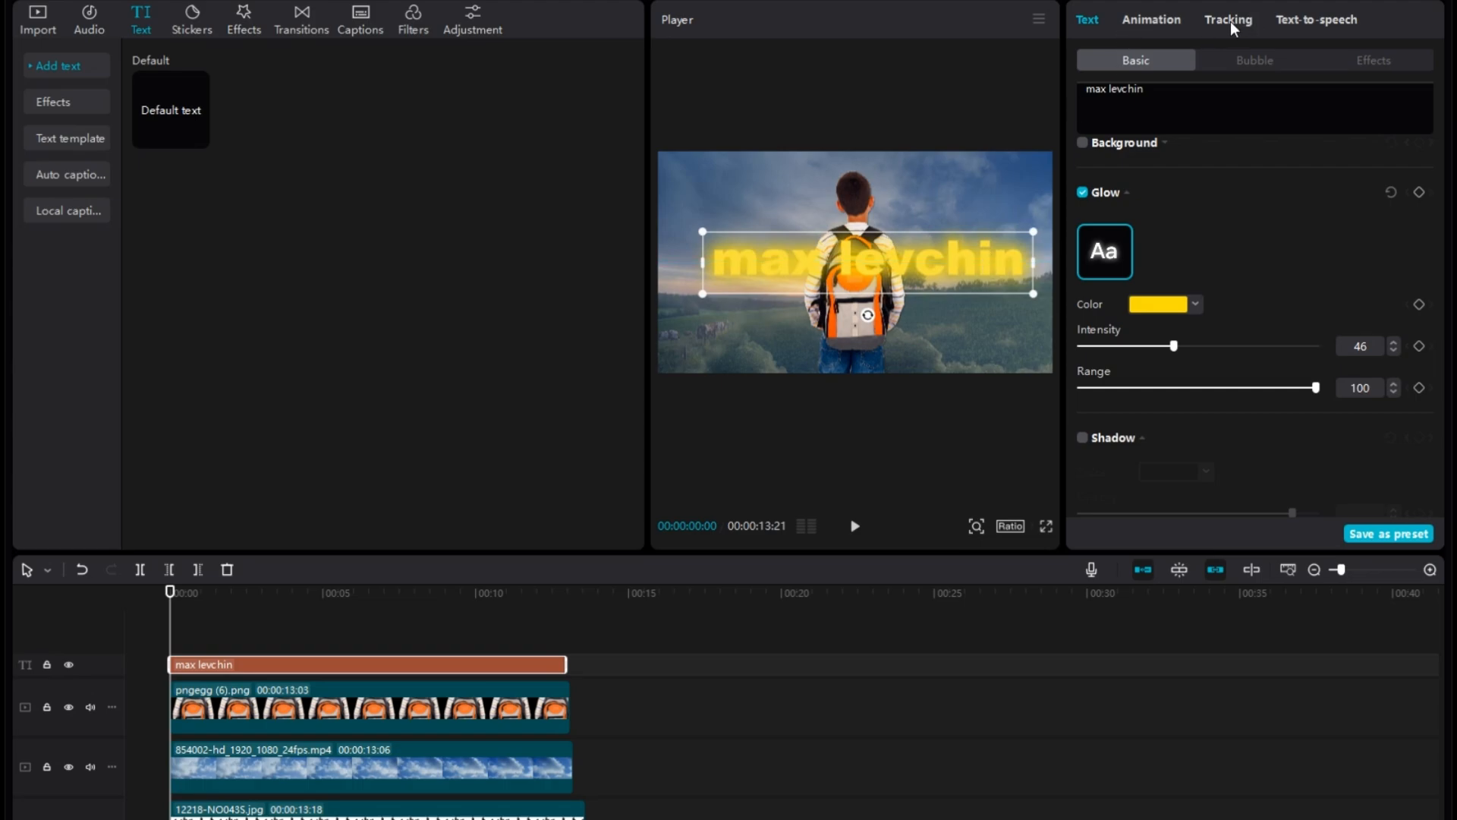
left_click(1159, 24)
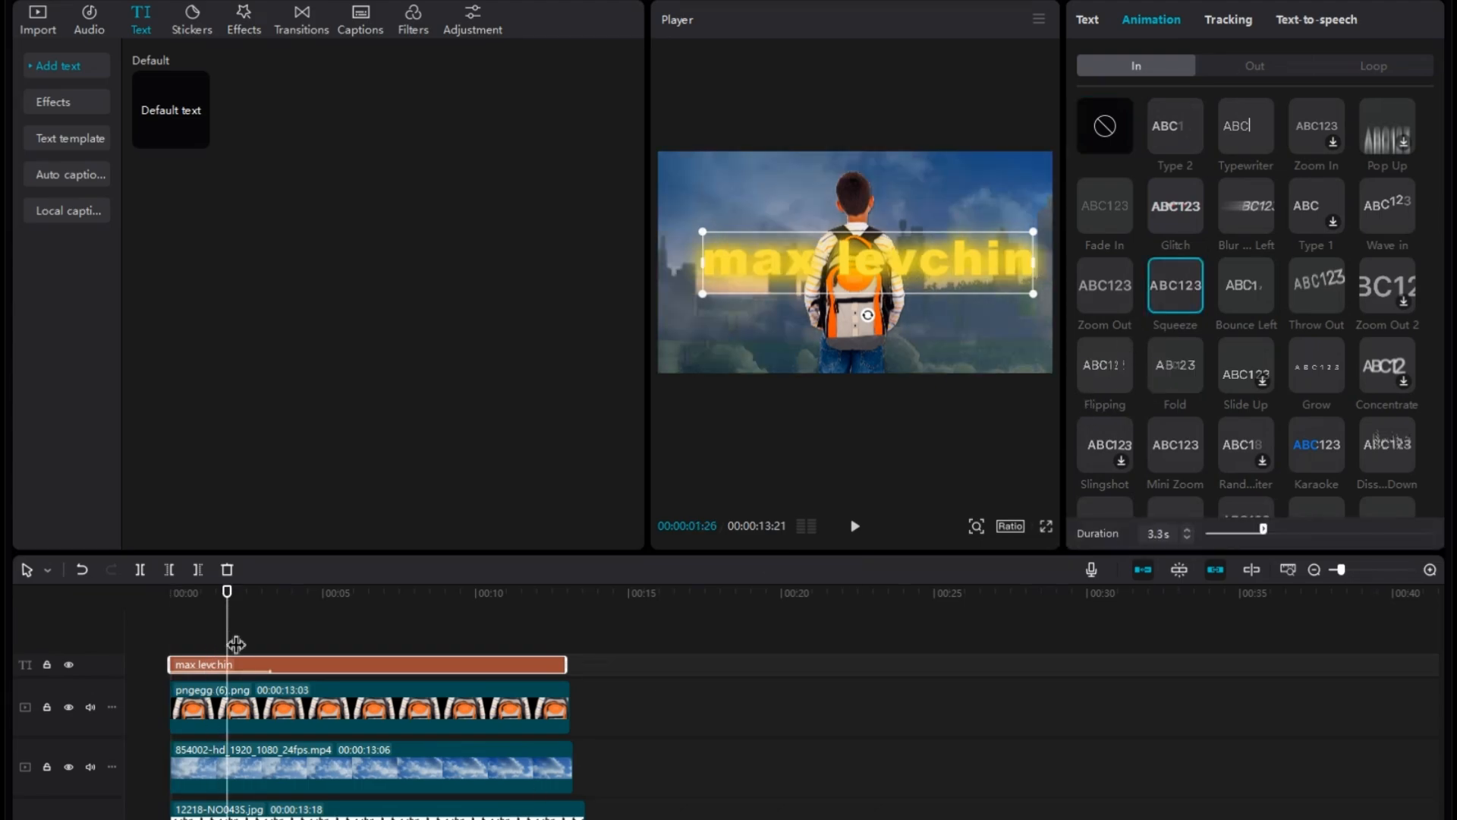
left_click(1170, 286)
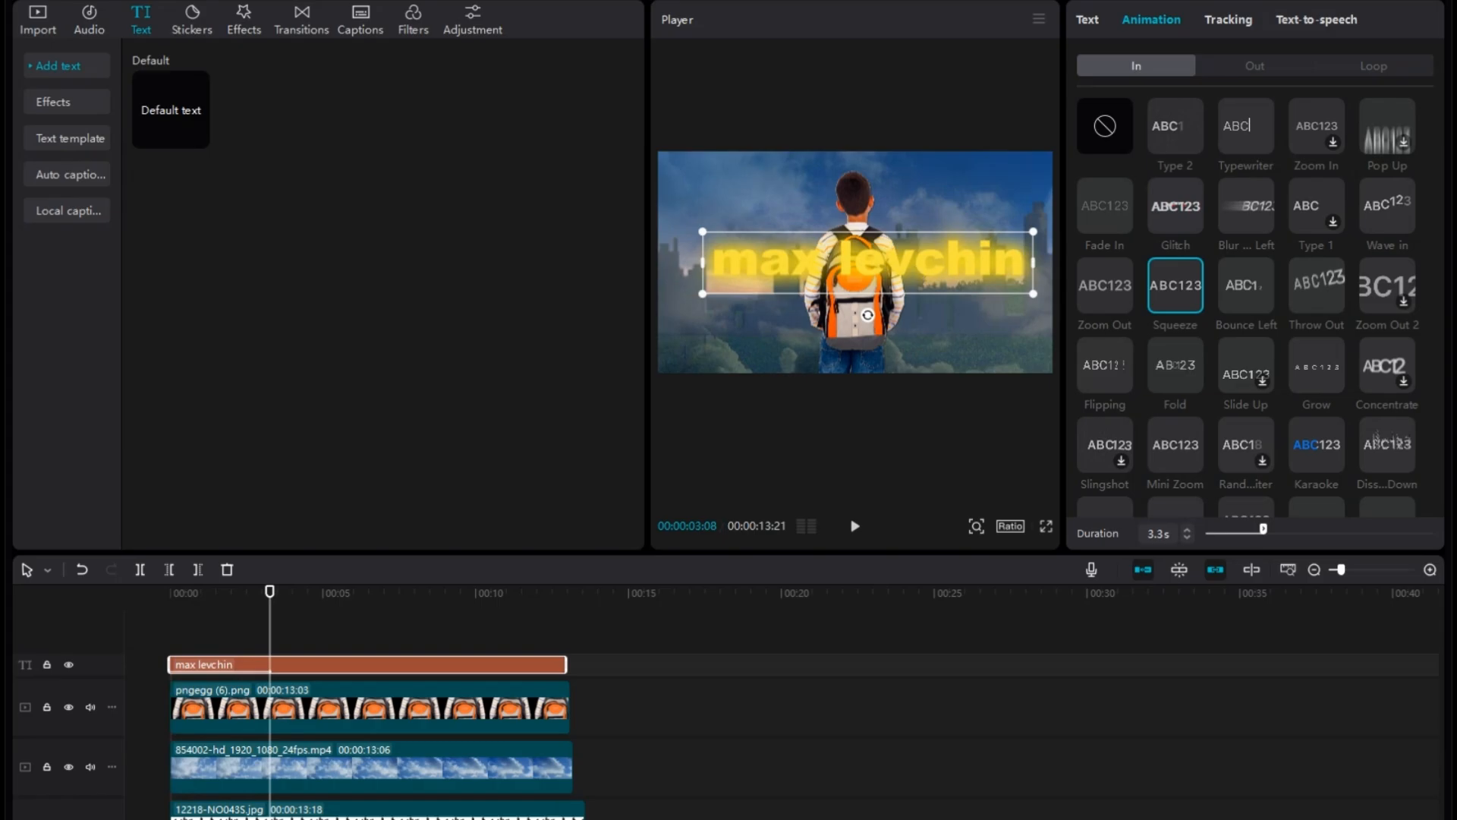
- Add a second text clip above the title clip, place it low in the frame, and set its text to "when power plant exploded"
left_click_drag(152, 103, 555, 765)
left_click_drag(848, 276, 812, 339)
key("space")
key("space")
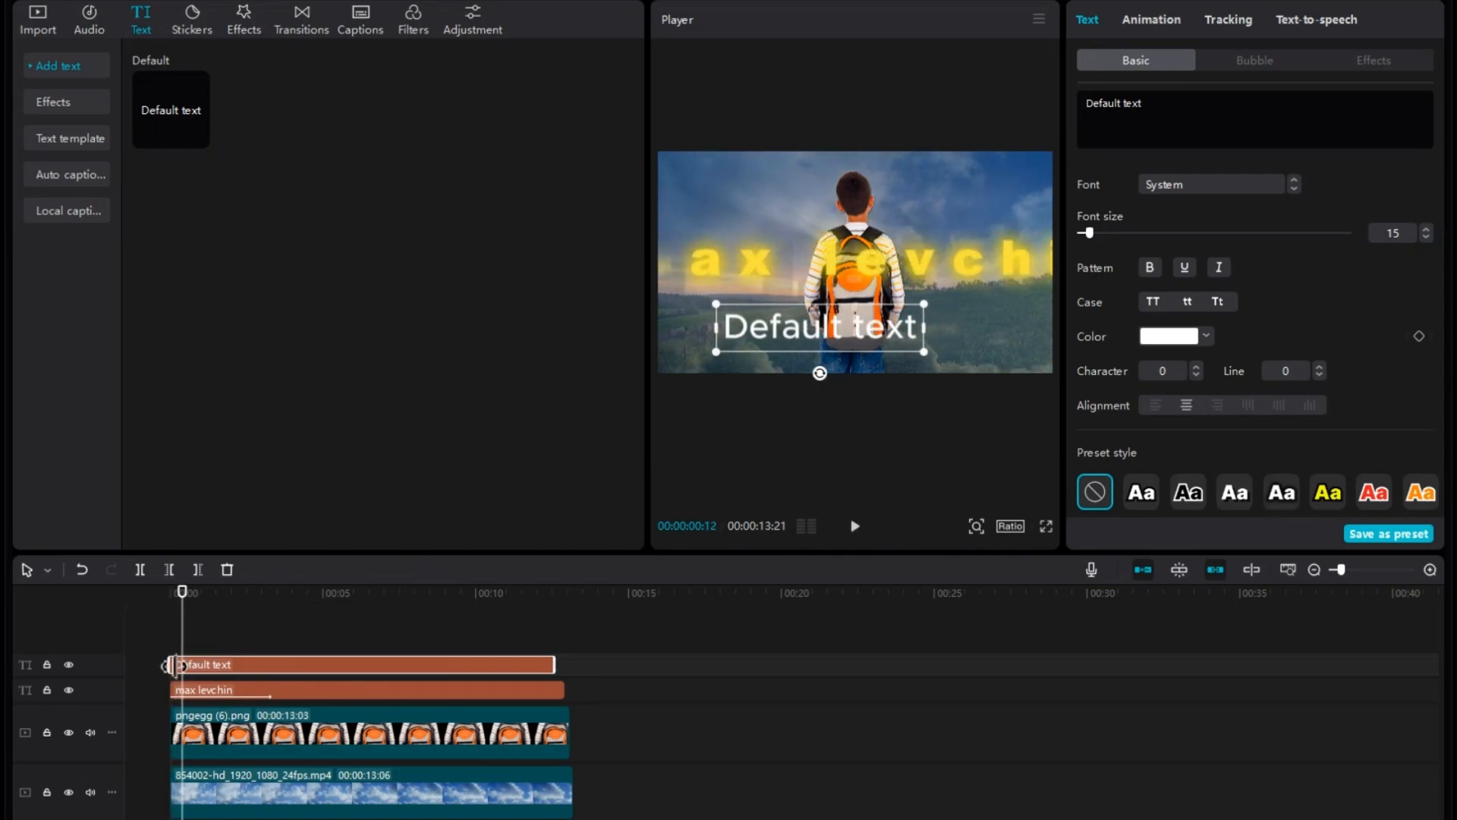
left_click(1100, 120)
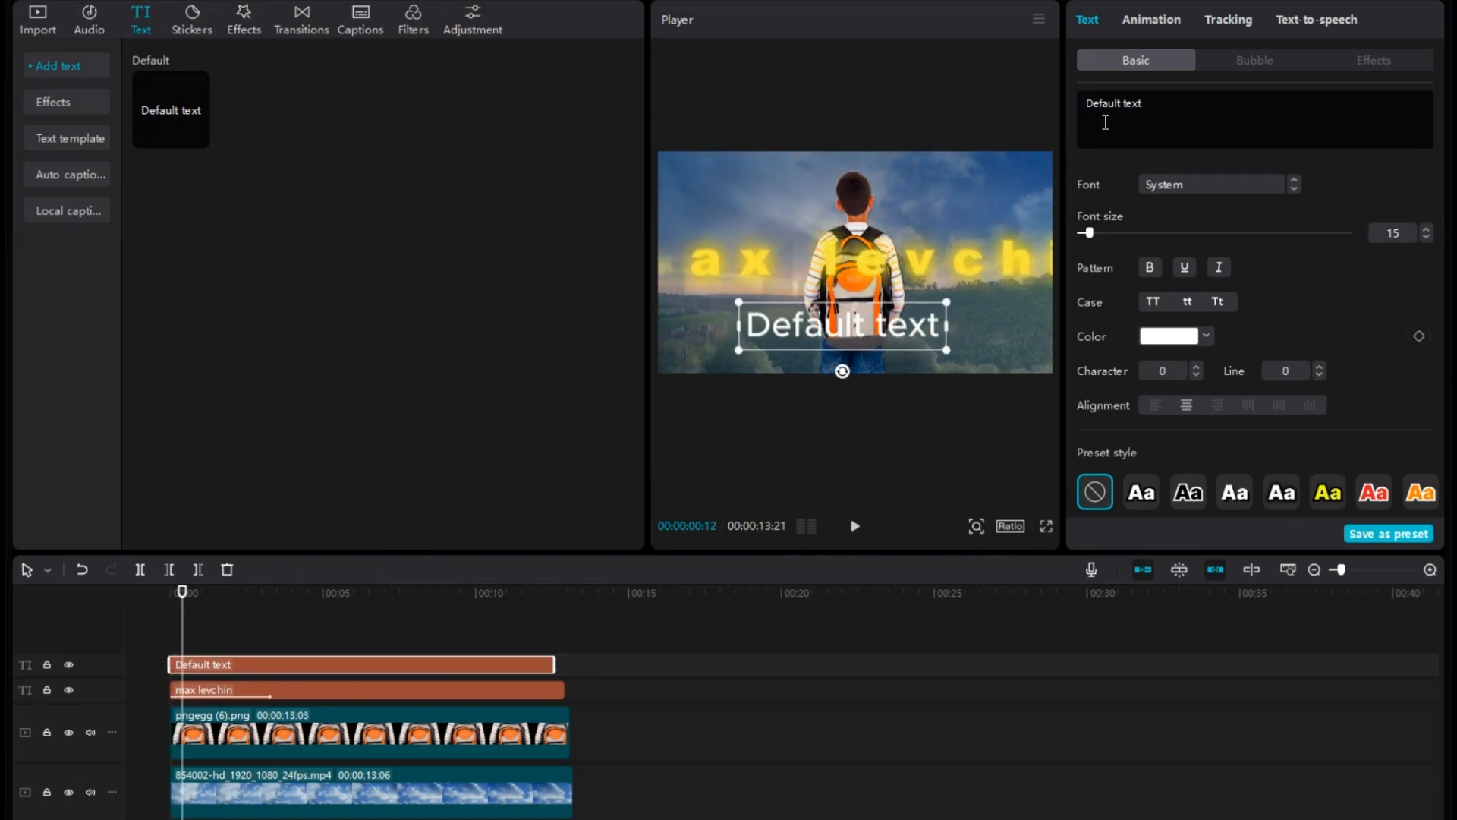
key("ctrl+a")
type("when power plant exploded")
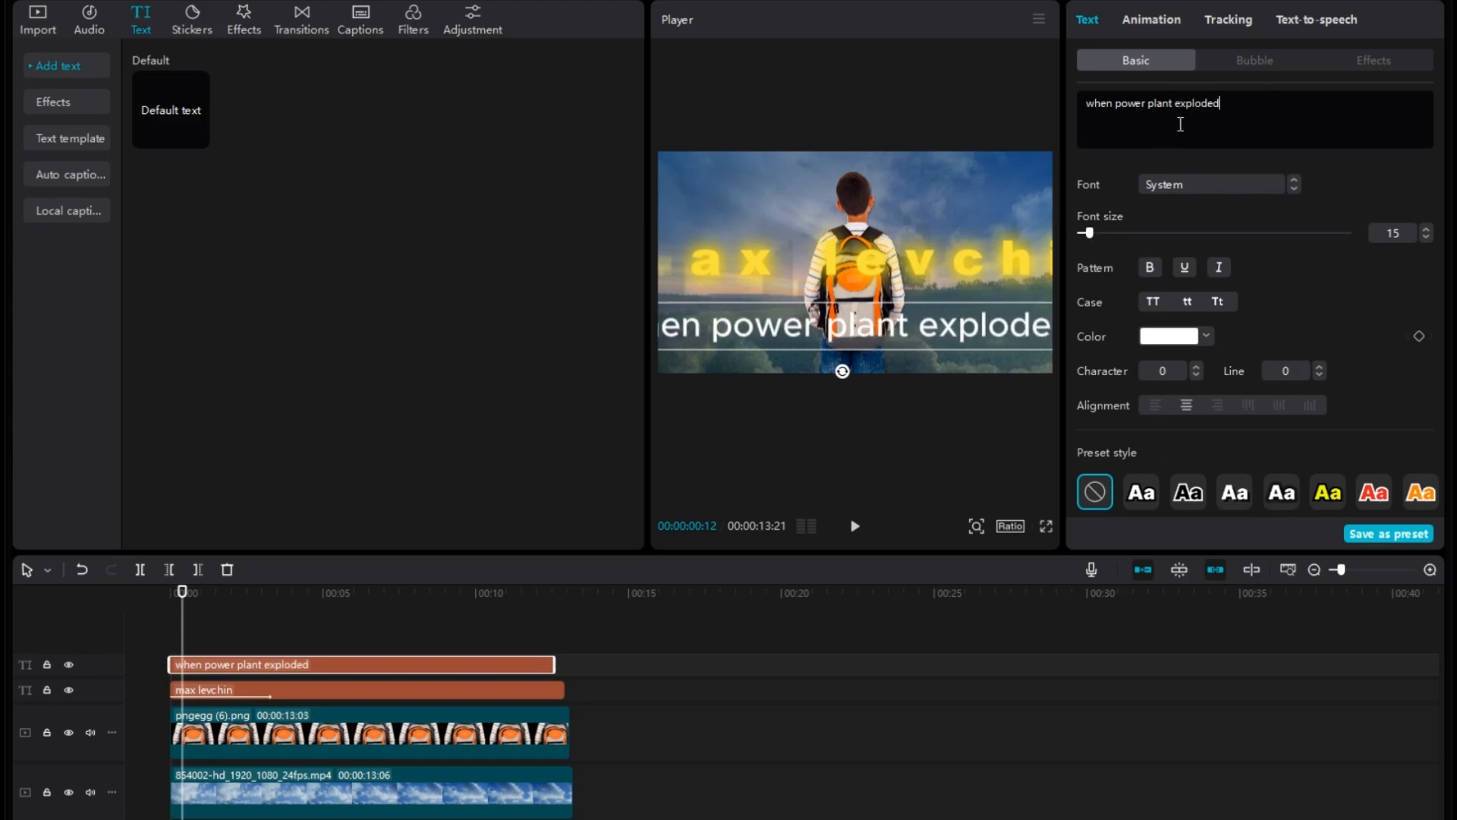
- Set the second caption's font to Arial Black, shrink it to fit the frame, and center it below the yellow title
left_click(1207, 184)
left_click(1192, 293)
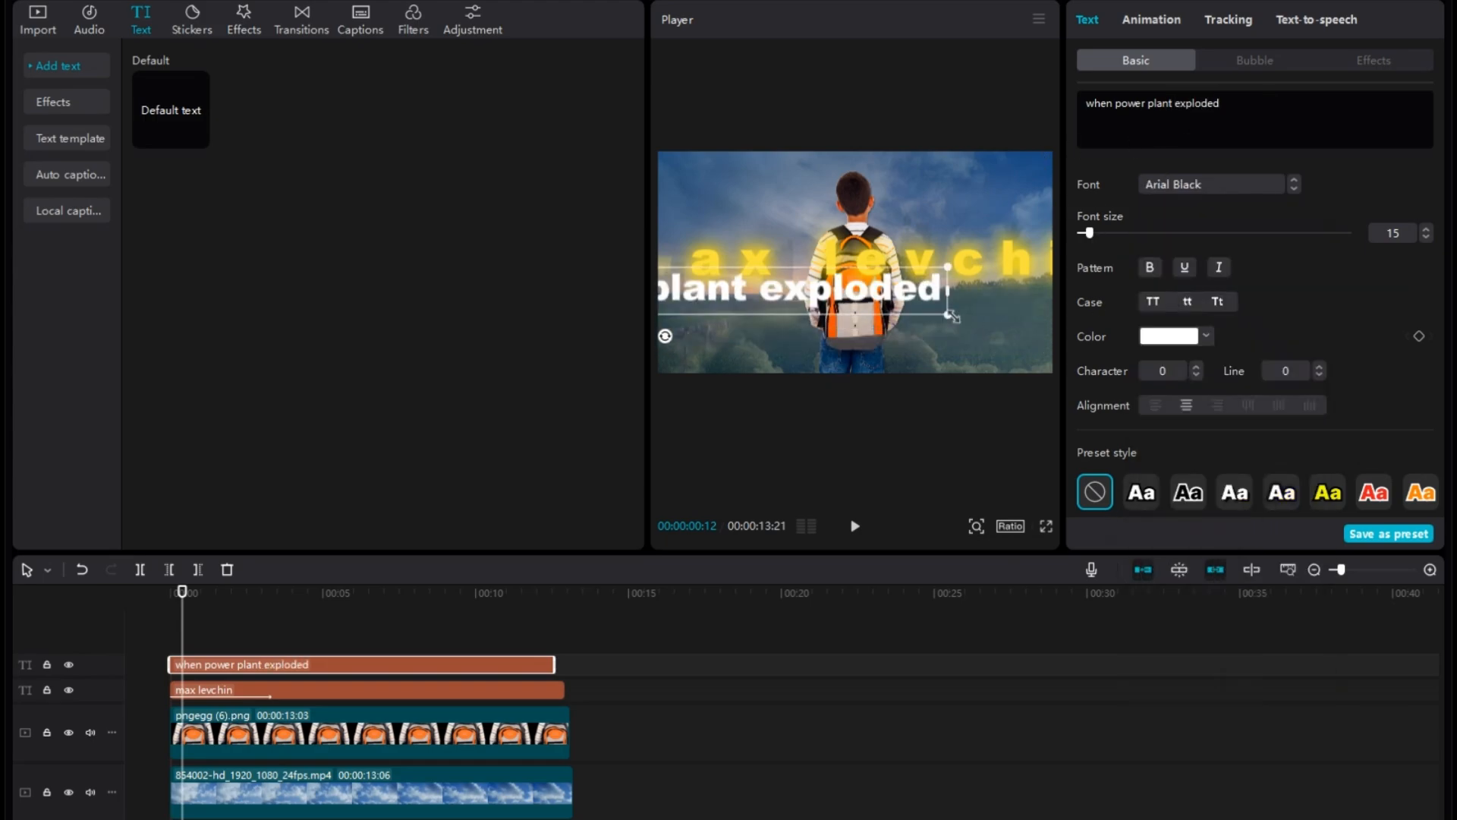
left_click_drag(930, 321, 1026, 325)
left_click_drag(730, 314, 623, 267)
left_click_drag(874, 335, 881, 328)
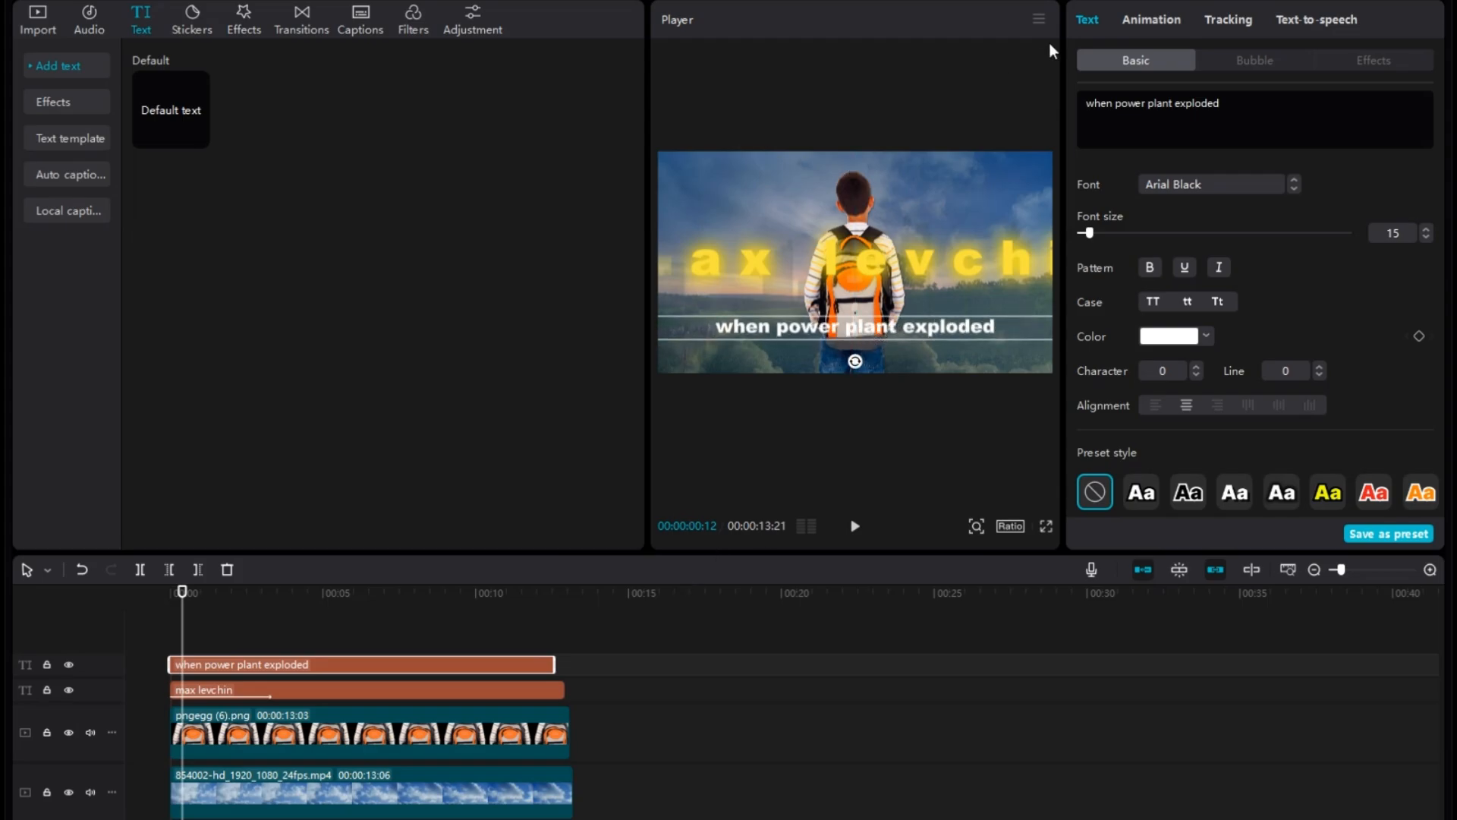
- Apply the Type 2 entrance animation to the "when power plant exploded" caption
left_click(1148, 29)
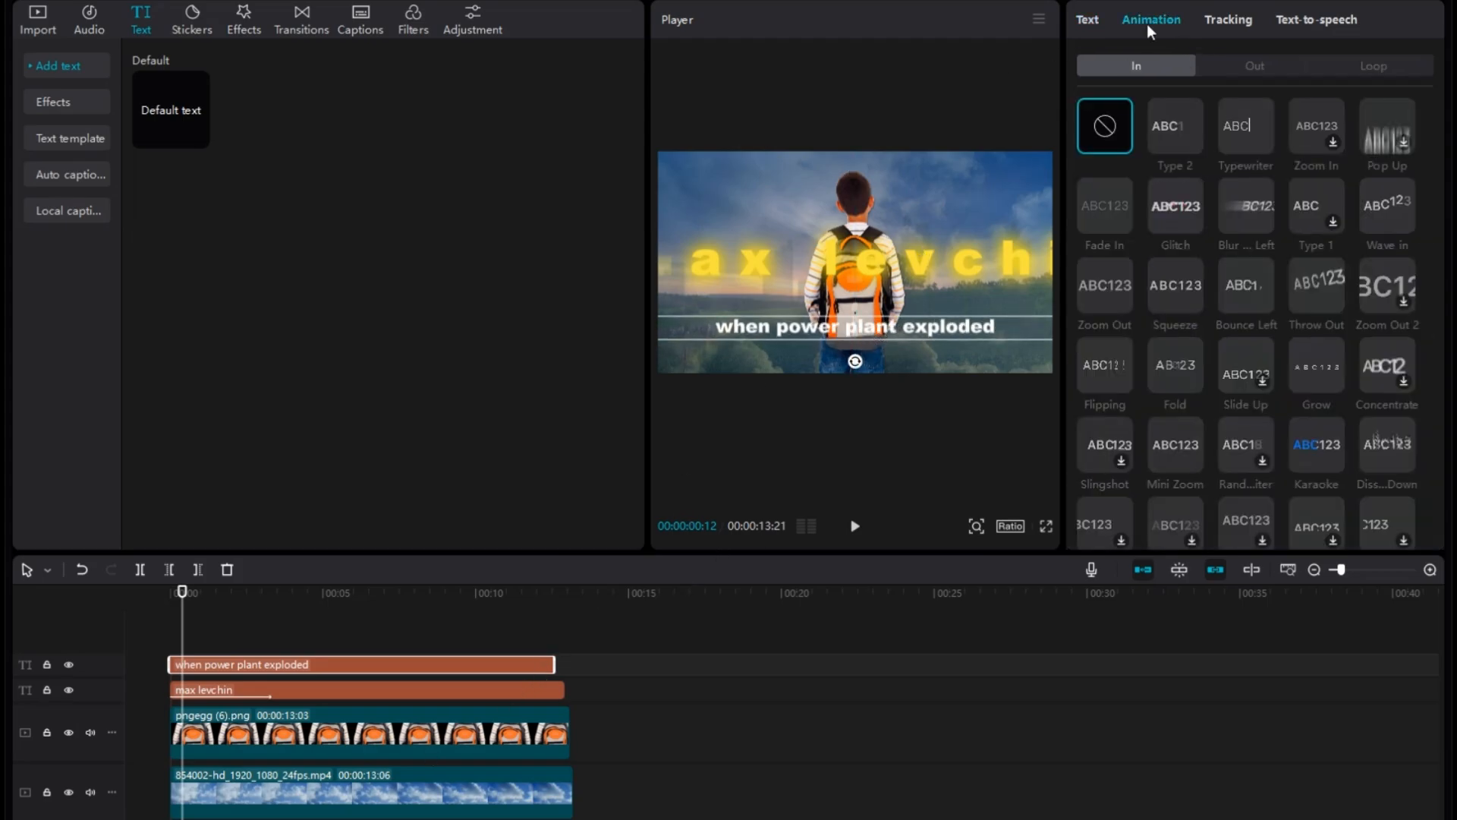
left_click(1164, 134)
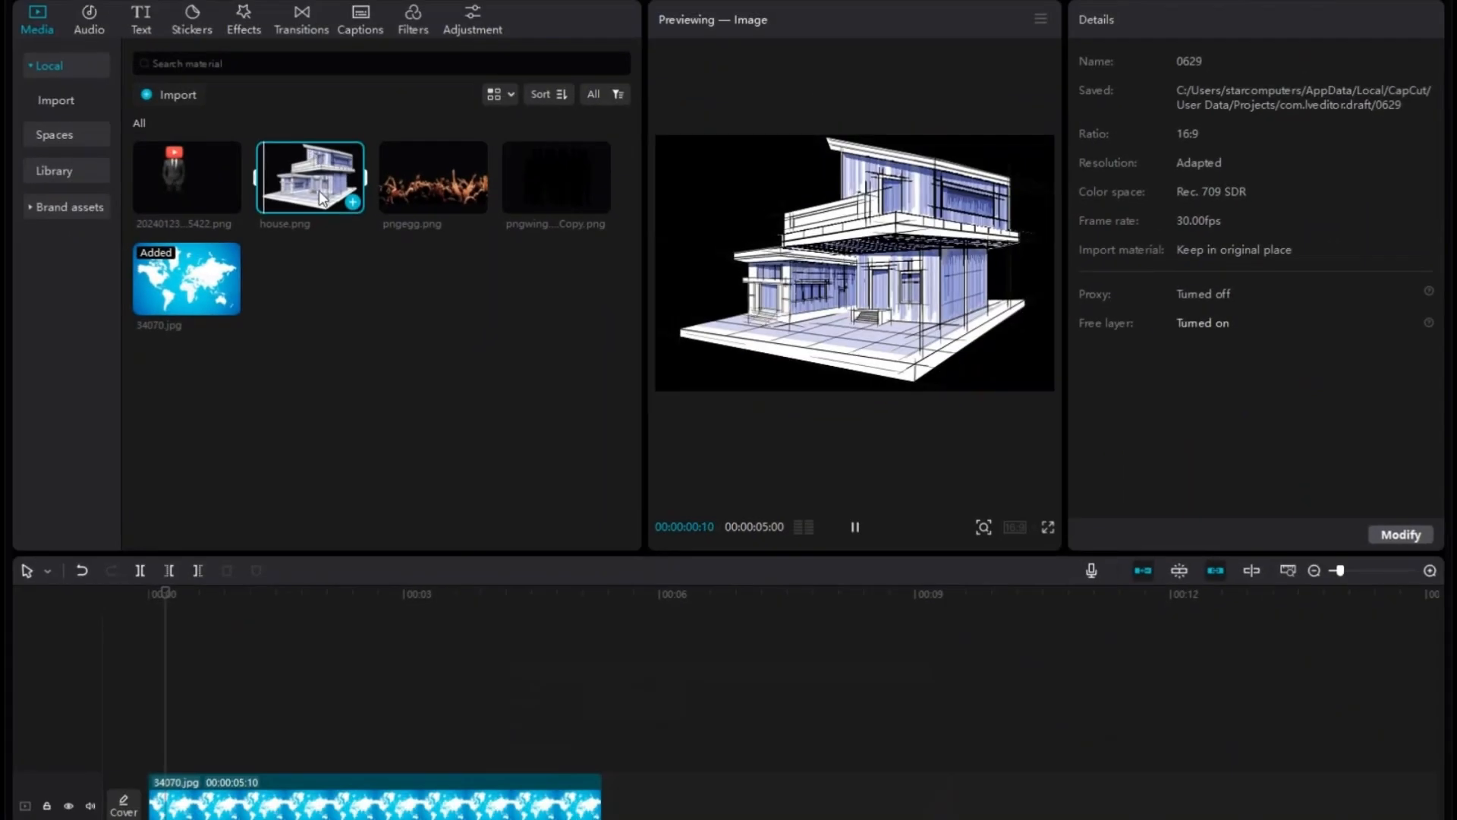
- In project 0629, place house.png above the world map at the start, scaled to 74% and positioned at X -83, Y 105
left_click_drag(310, 177, 164, 705)
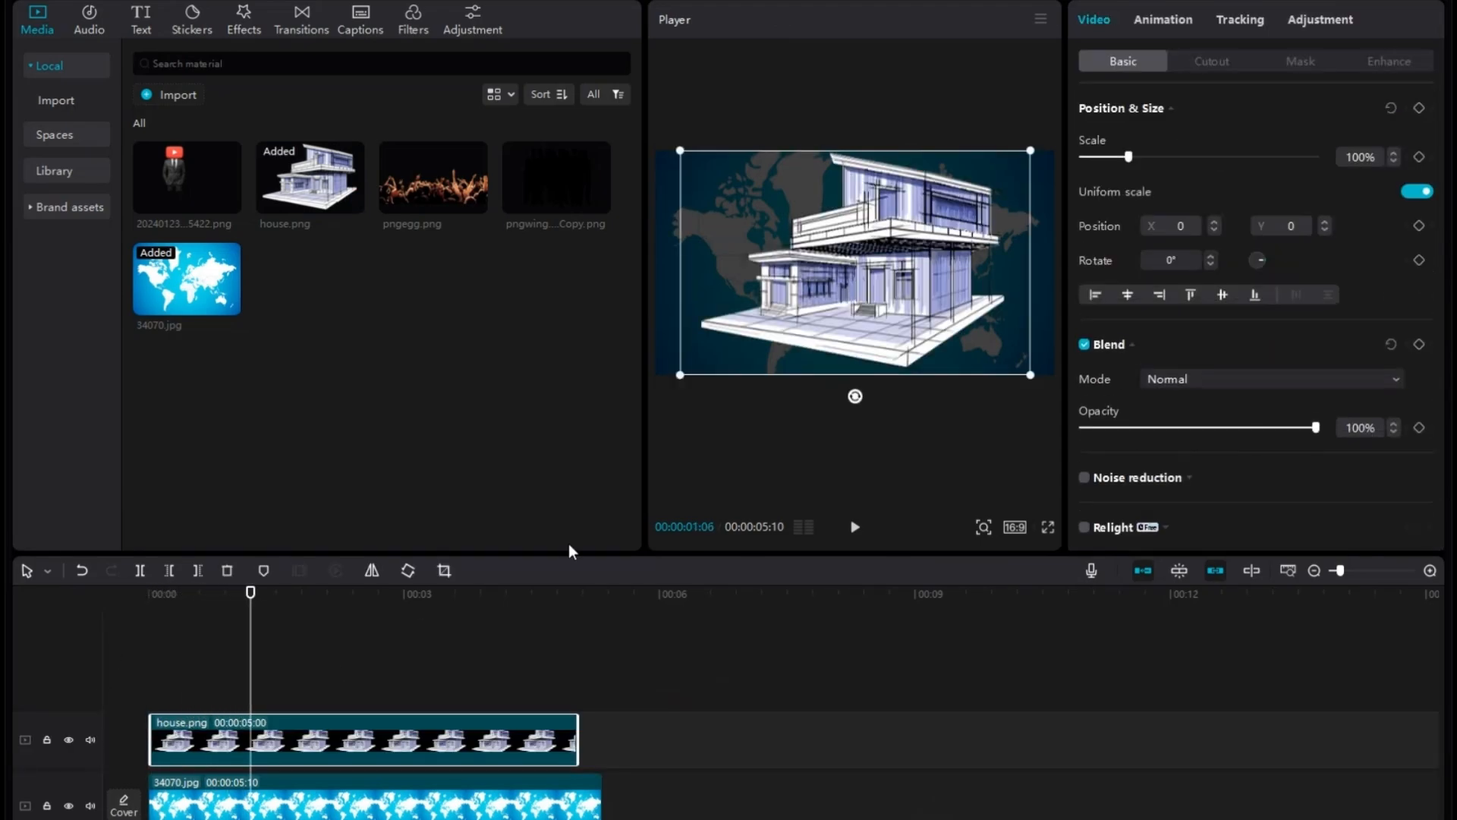
left_click_drag(990, 328, 982, 327)
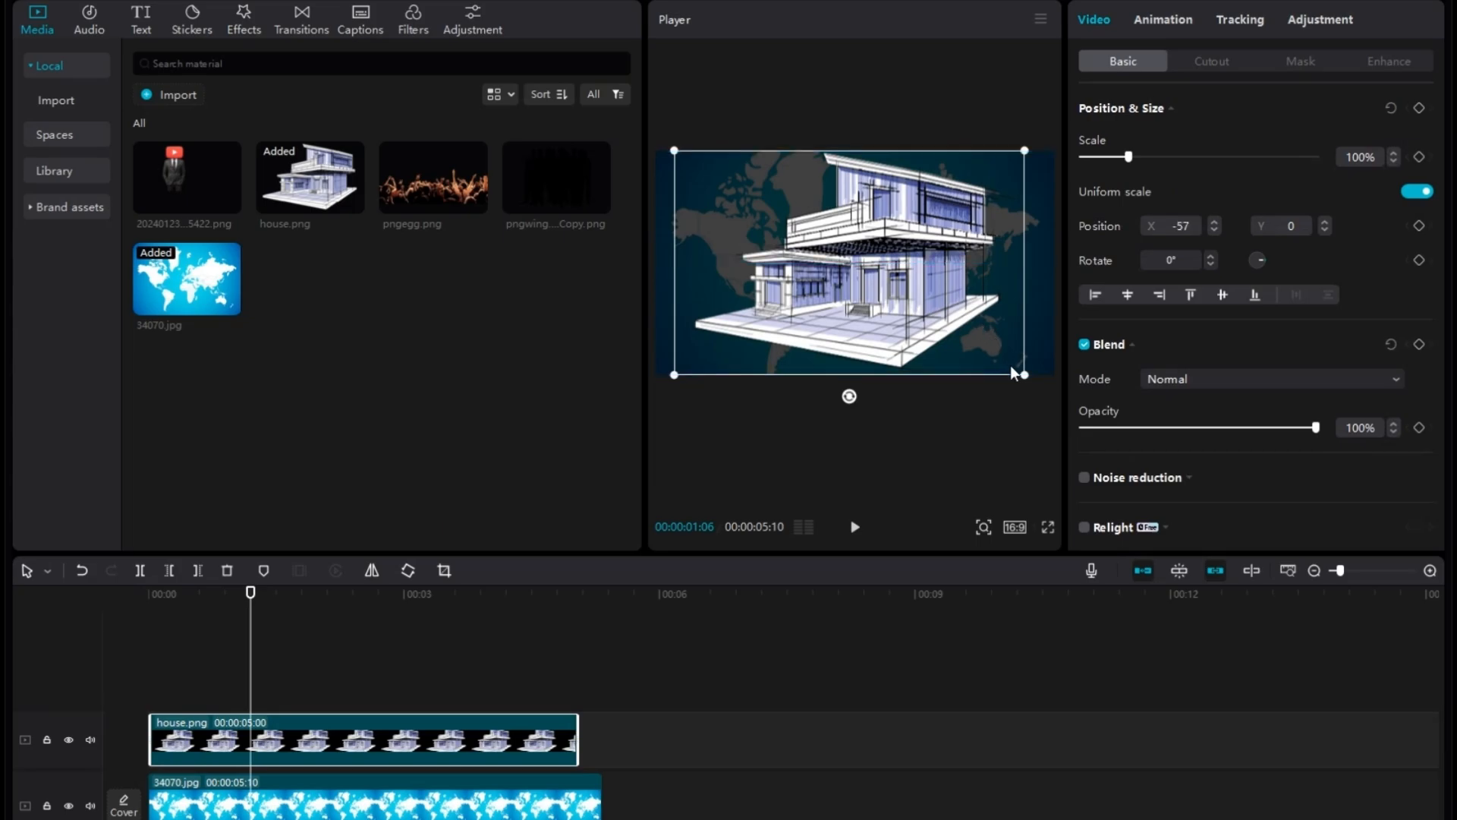
left_click_drag(1024, 374, 994, 319)
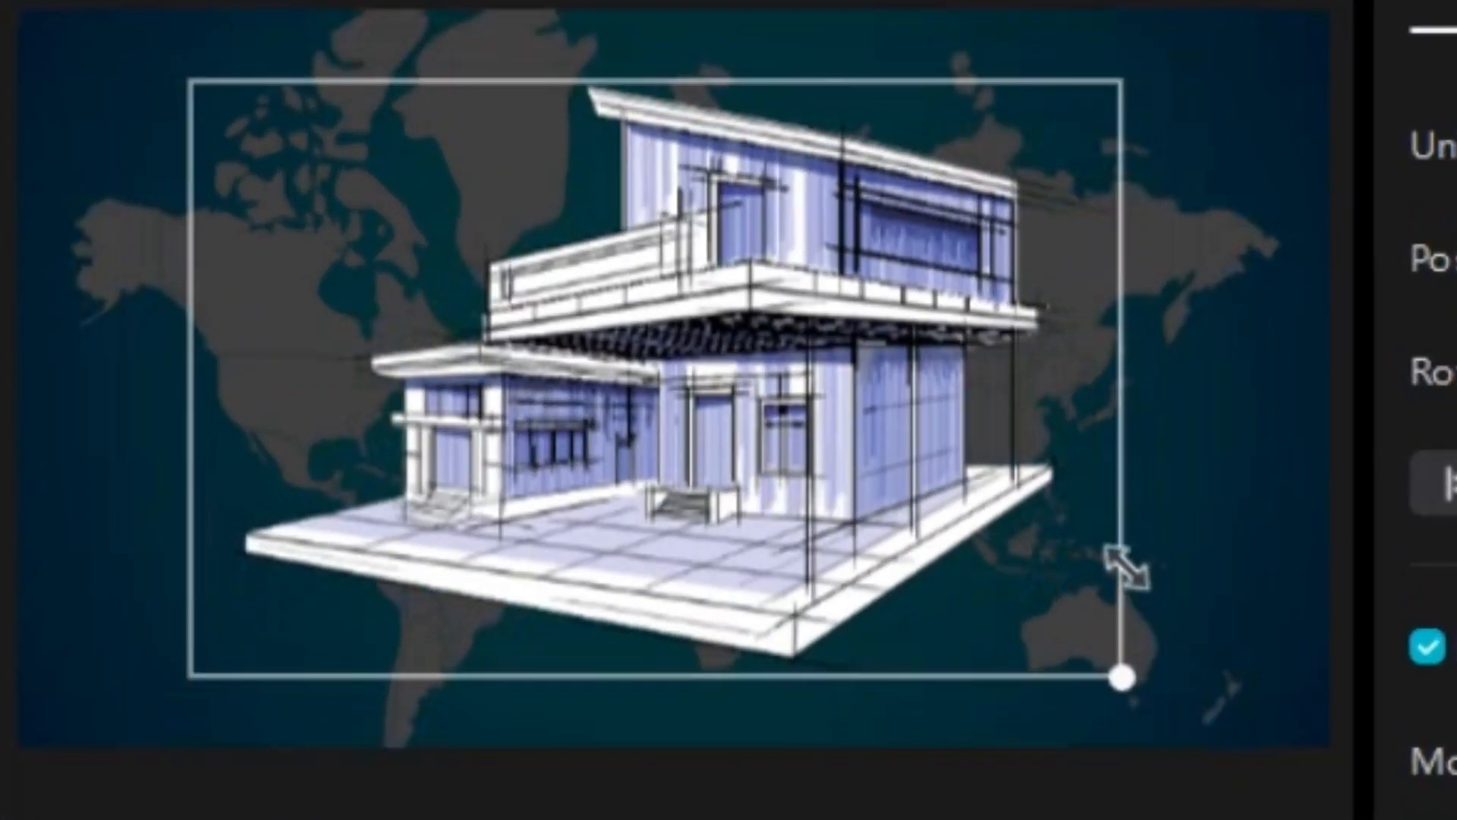
left_click_drag(1127, 565, 1092, 541)
left_click_drag(745, 511, 745, 475)
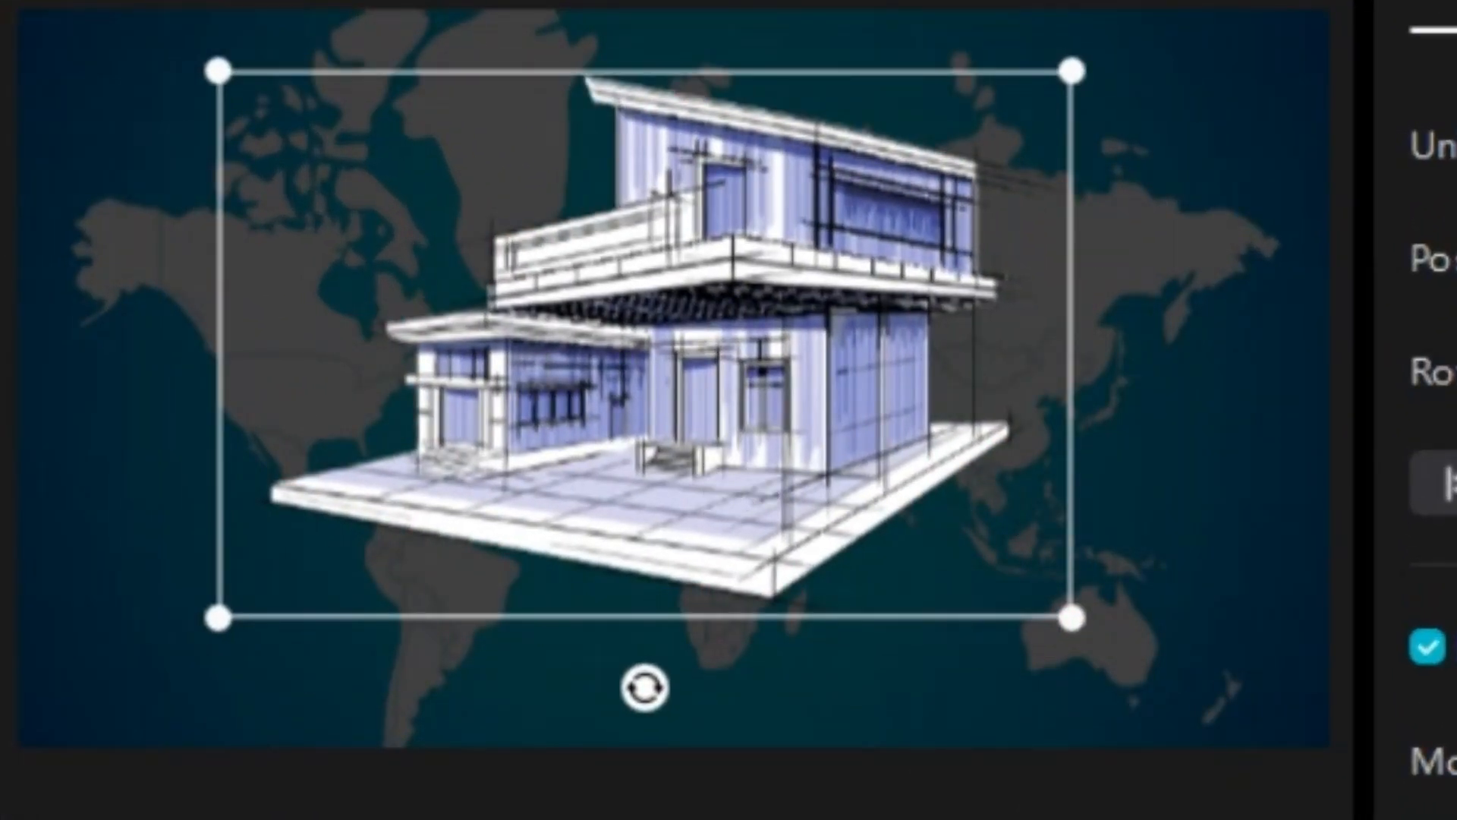
left_click(149, 593)
key("space")
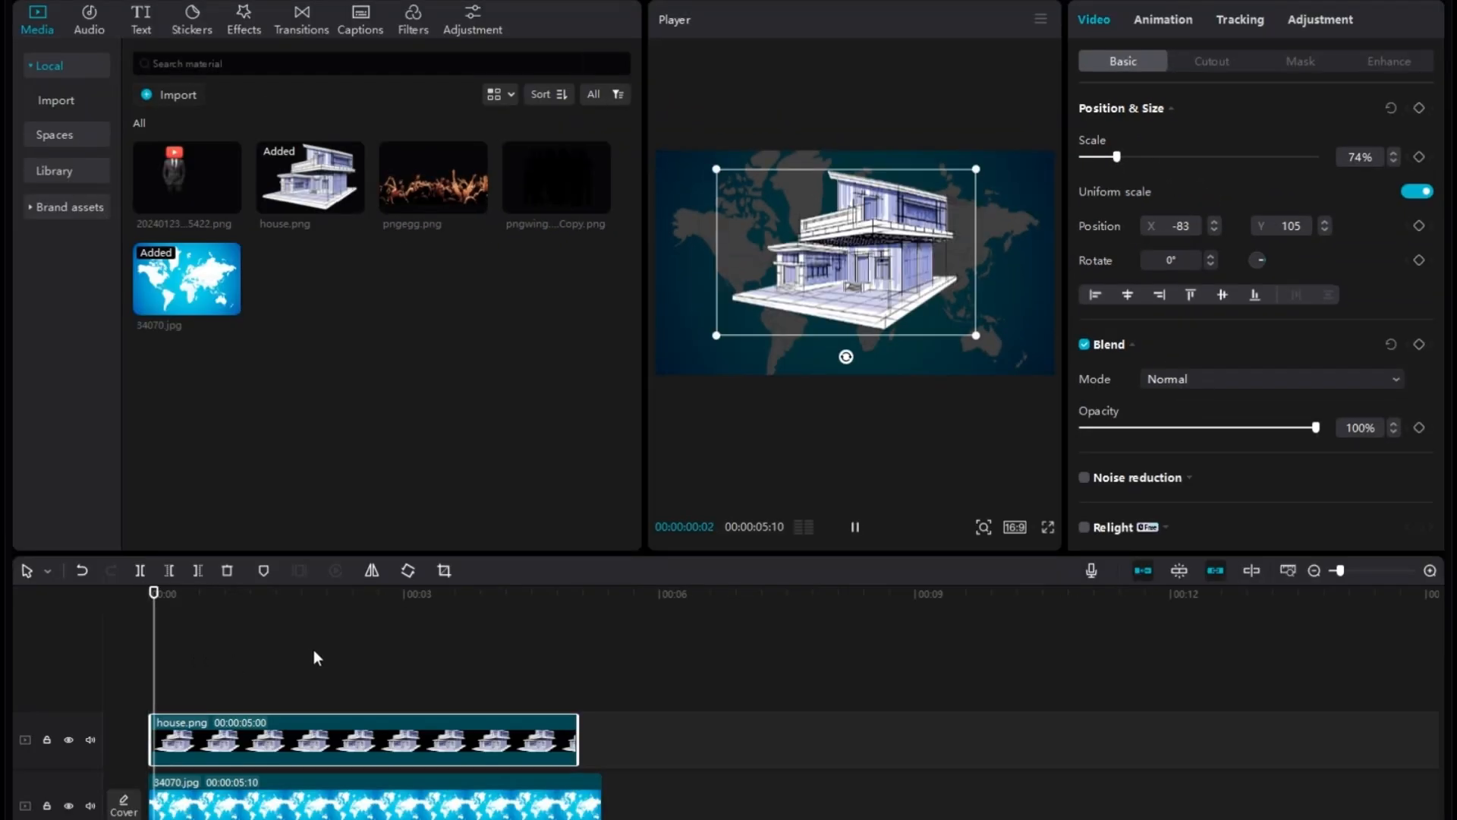
- Shift house.png slightly up and to the left to X -126, Y 165, and give it an entrance animation
key("space")
left_click_drag(785, 239, 781, 234)
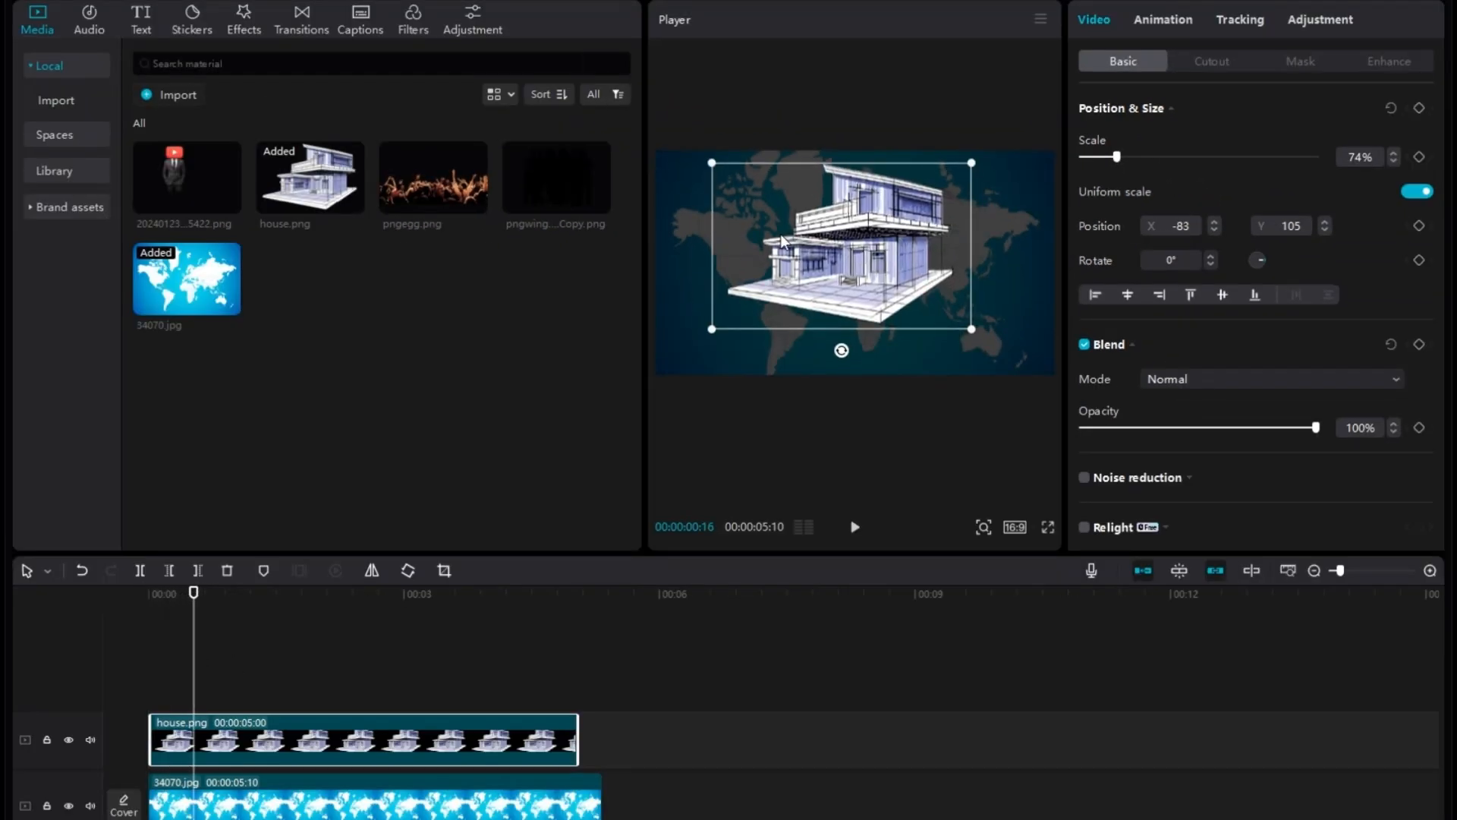
left_click_drag(199, 692, 65, 676)
key("space")
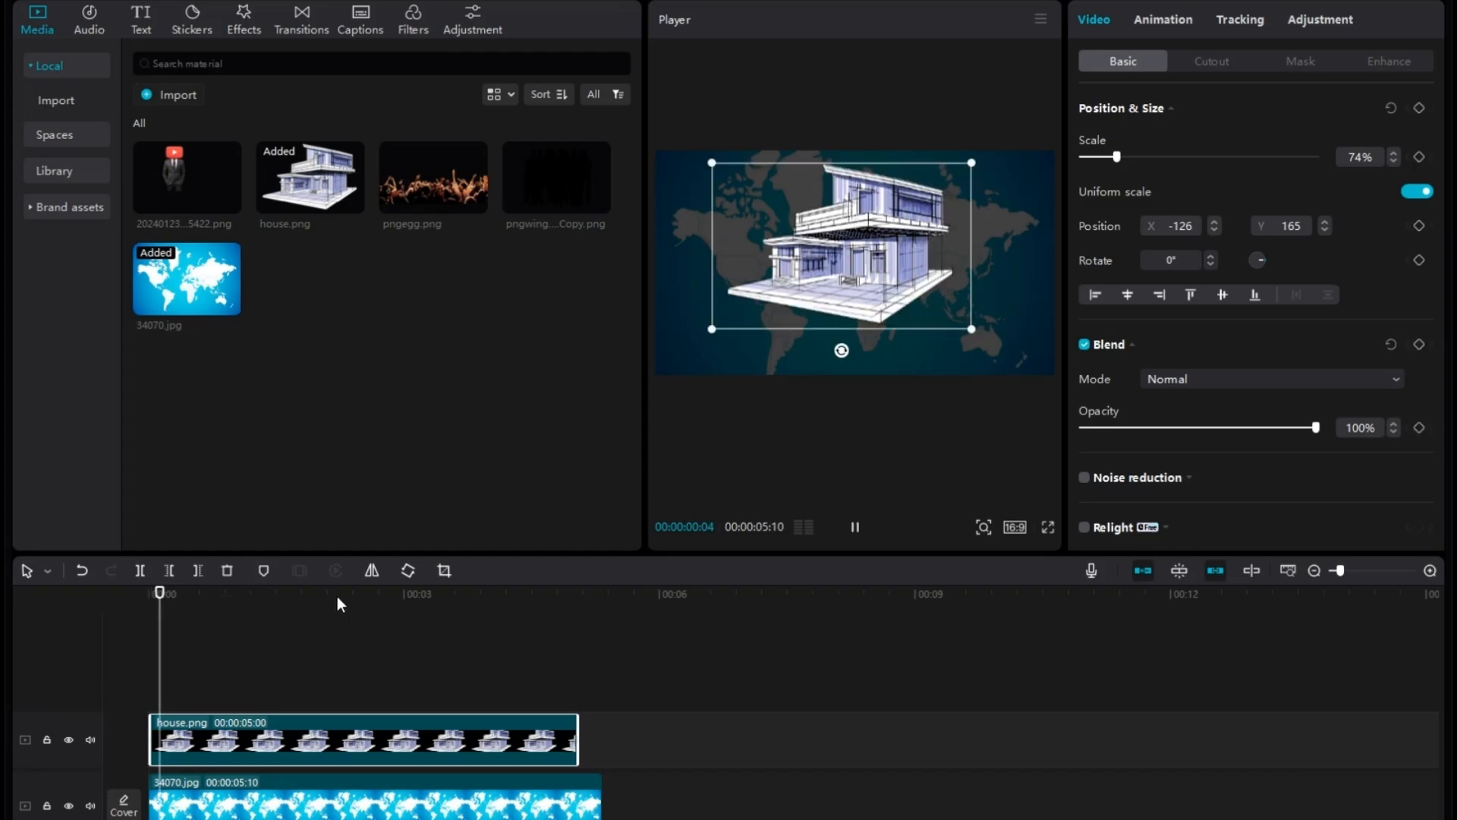
key("space")
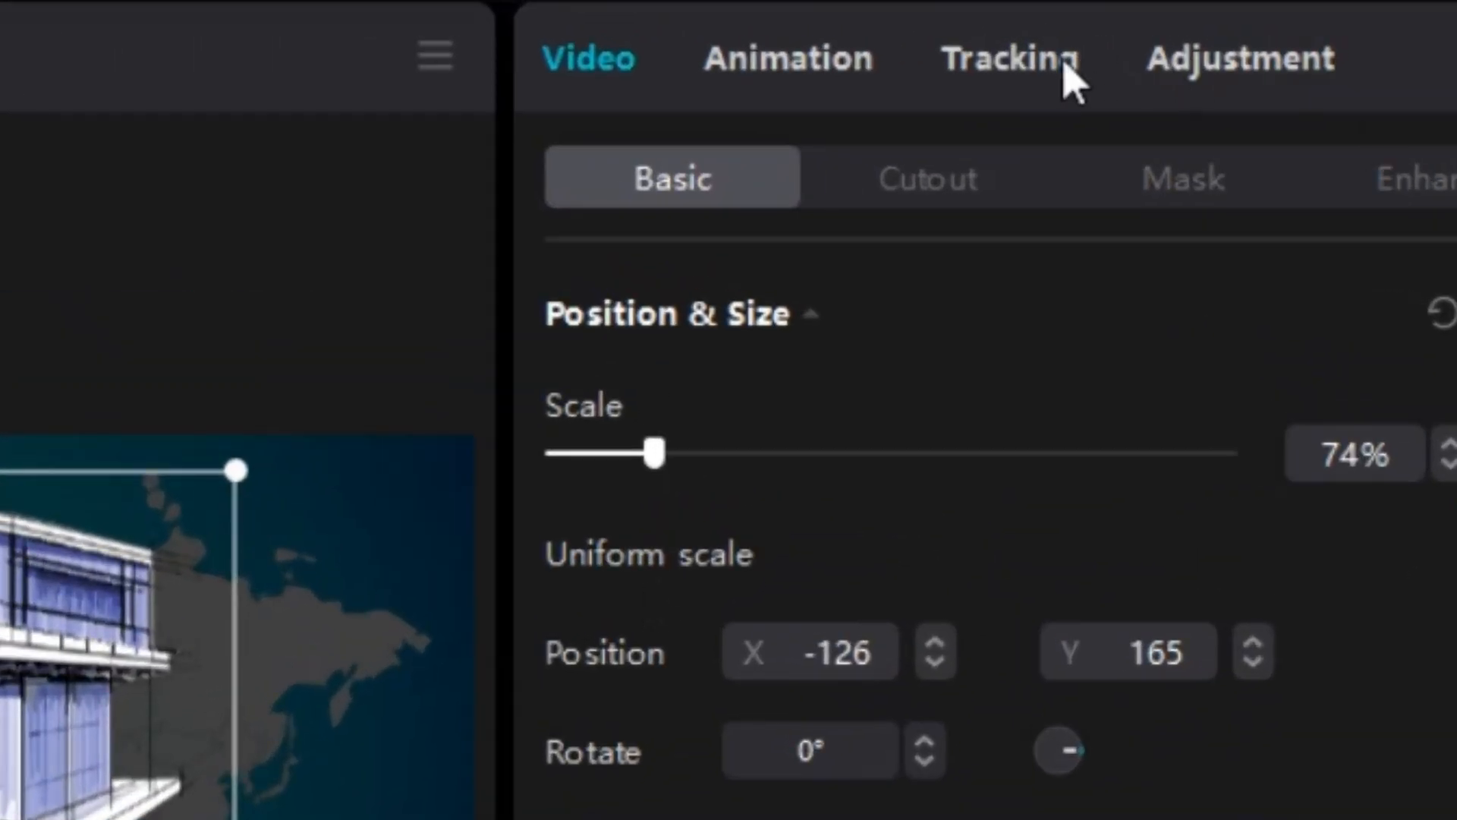
left_click(823, 82)
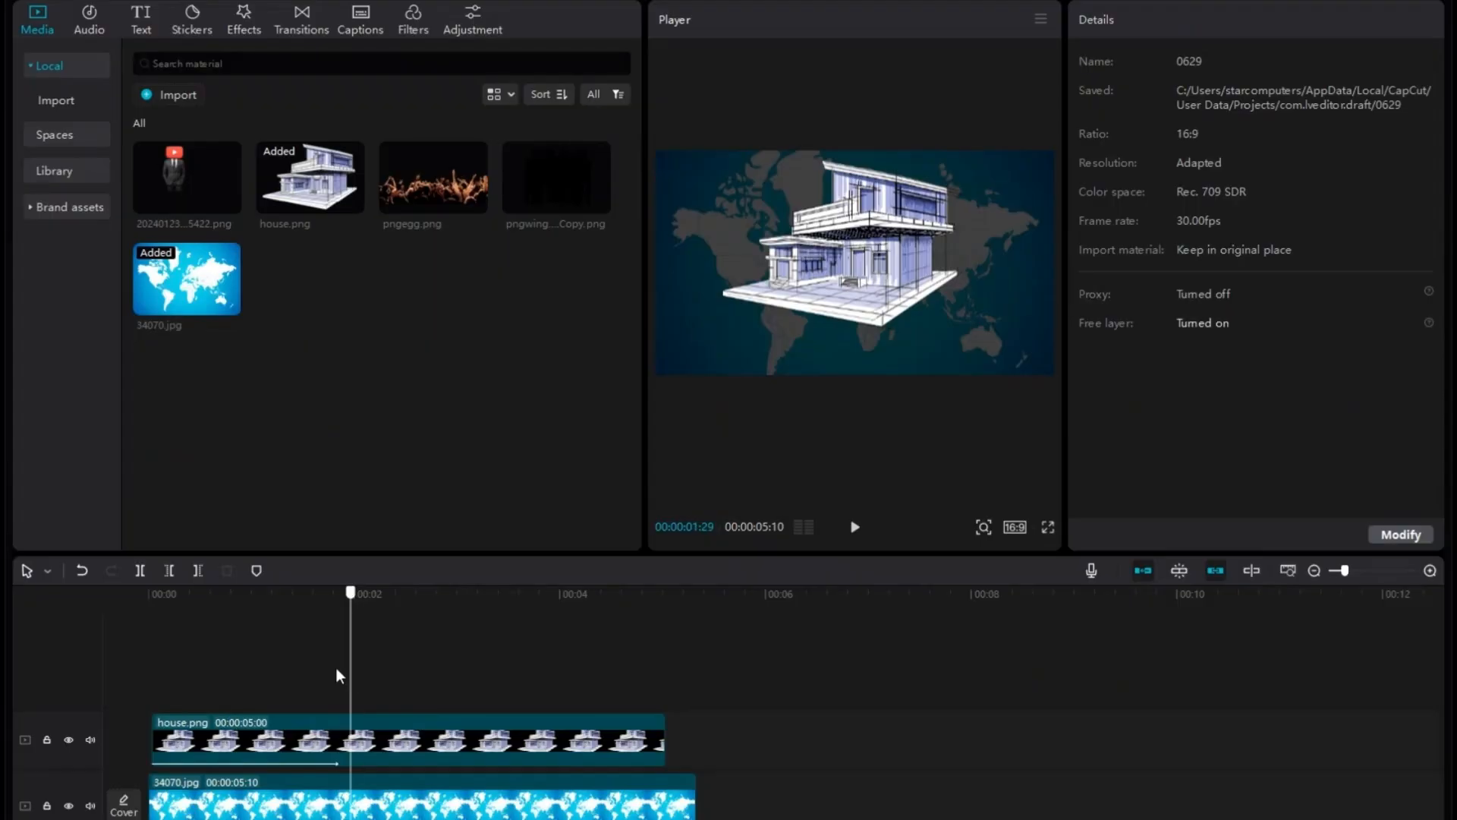
left_click_drag(335, 668, 105, 687)
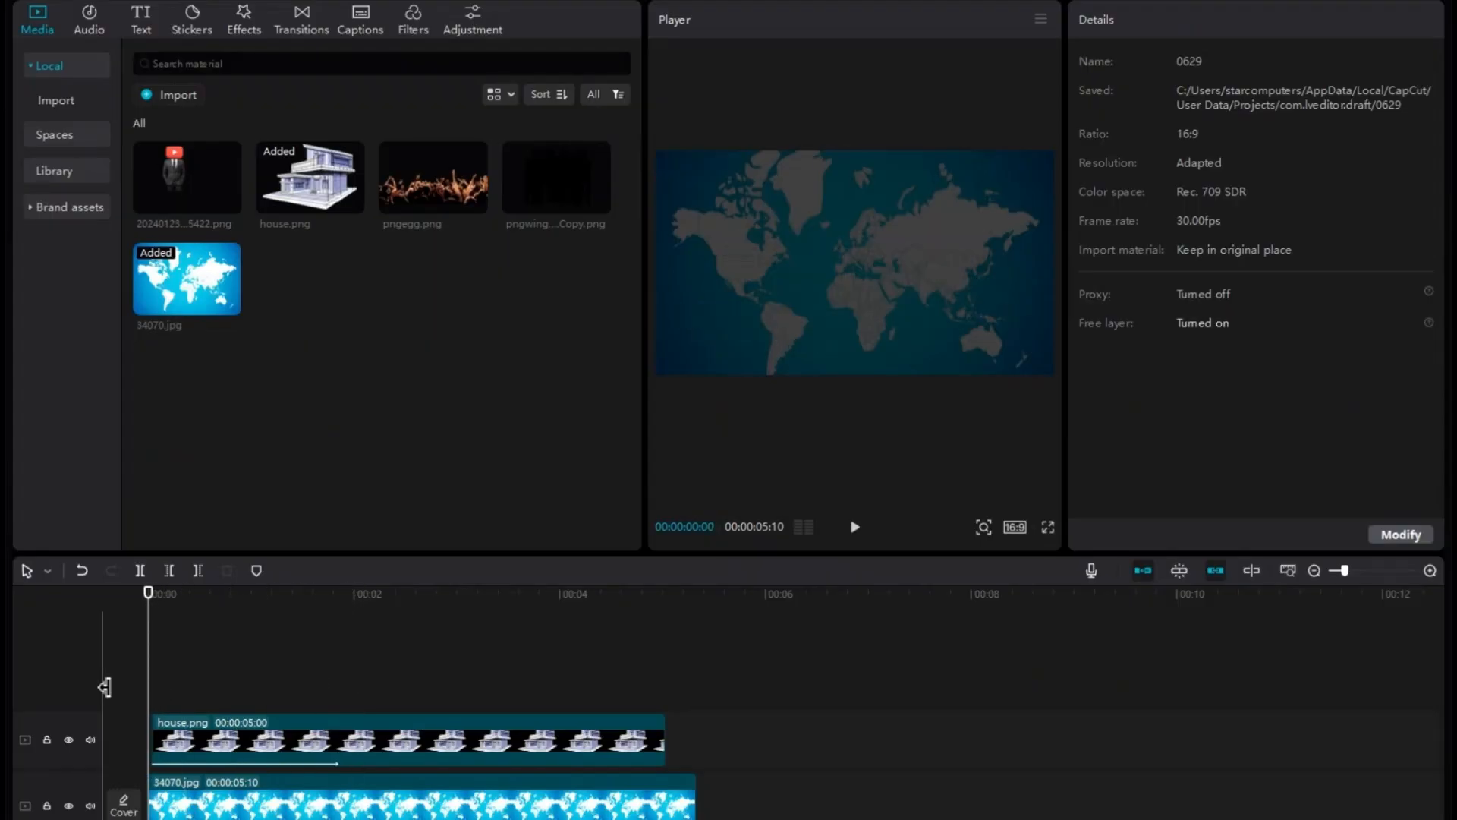
- Add pngwing.com (4) - Copy.png above the house clip before the two-second mark, scaled to 124% and positioned at X -827, Y -1302
left_click_drag(550, 170, 325, 669)
key("space")
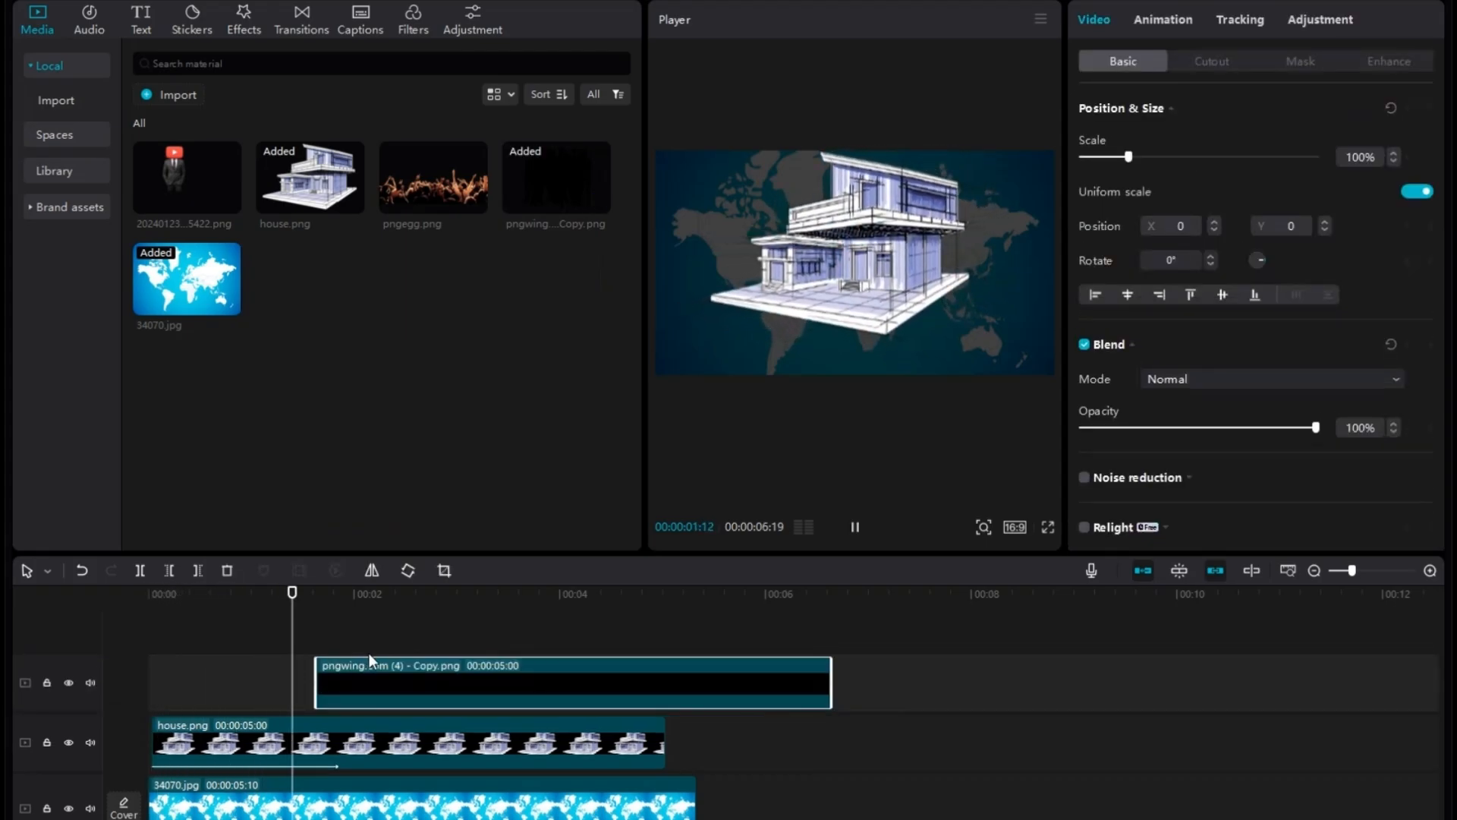
key("space")
left_click_drag(977, 382, 1003, 423)
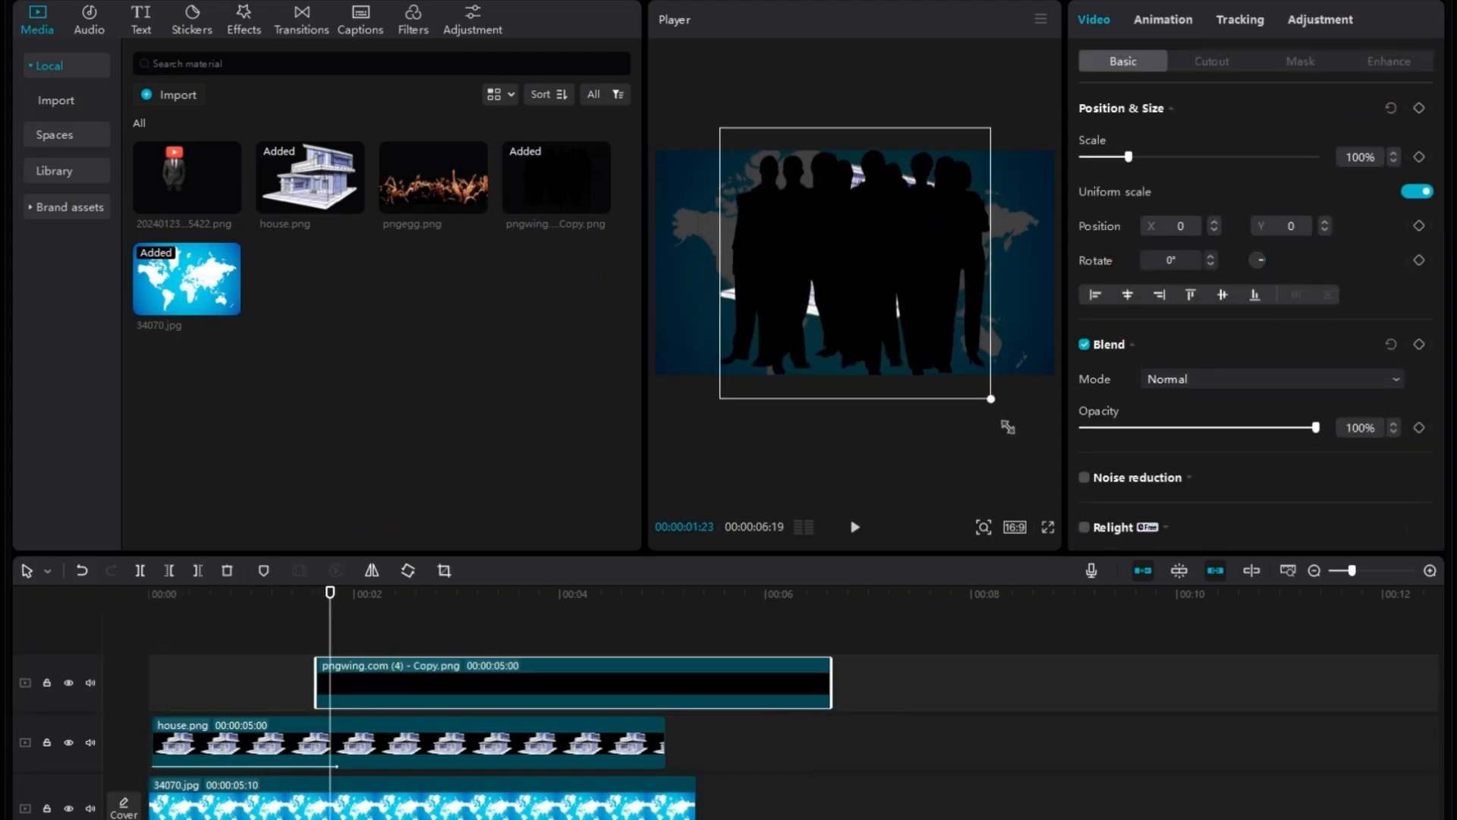
left_click_drag(946, 308, 855, 440)
- Duplicate the crowd silhouette clip and position the copy at X 1176, Y -1280 to extend the crowd across the frame
right_click(540, 687)
left_click(577, 481)
right_click(414, 624)
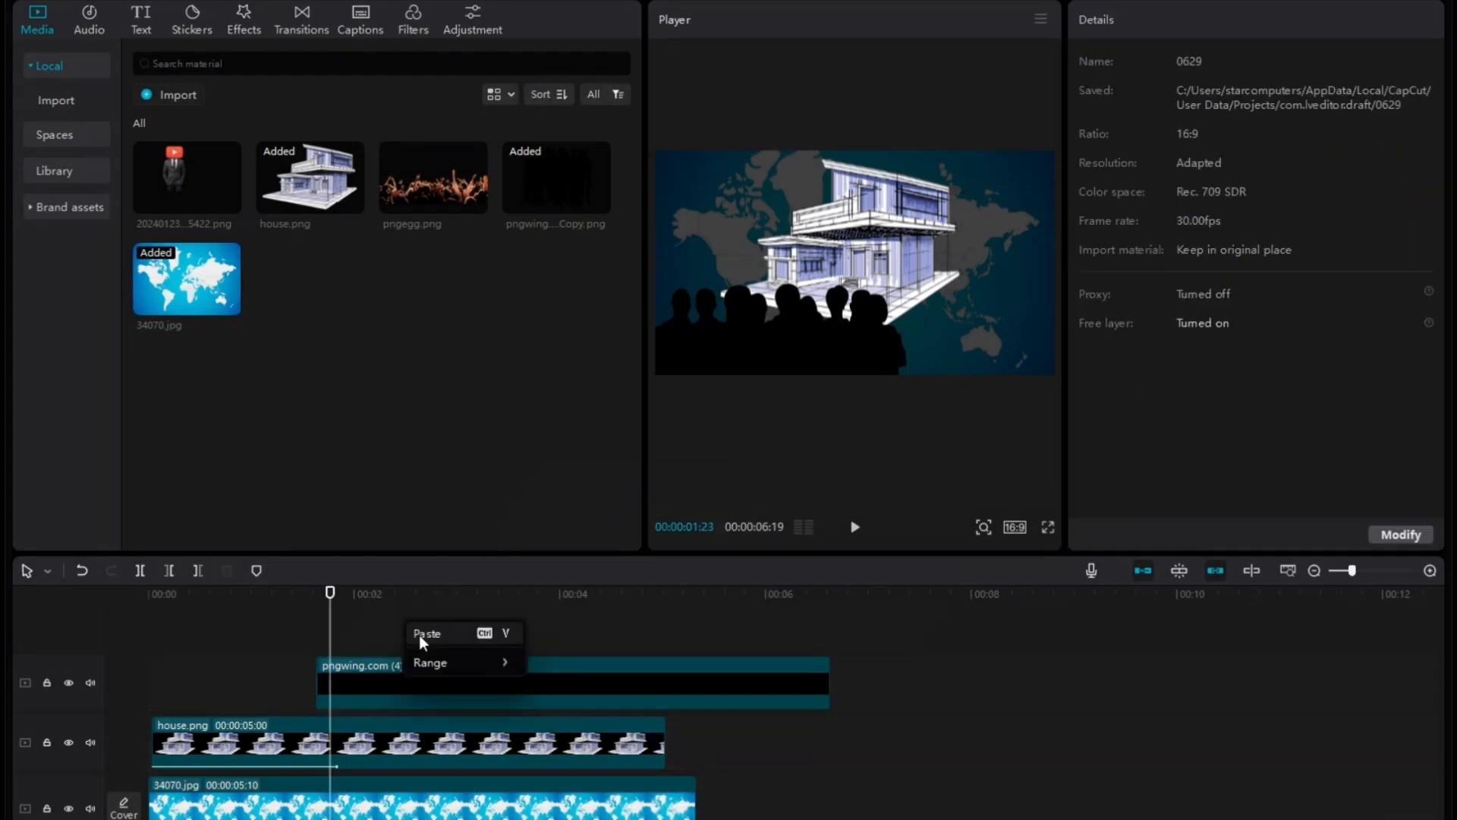
left_click(416, 634)
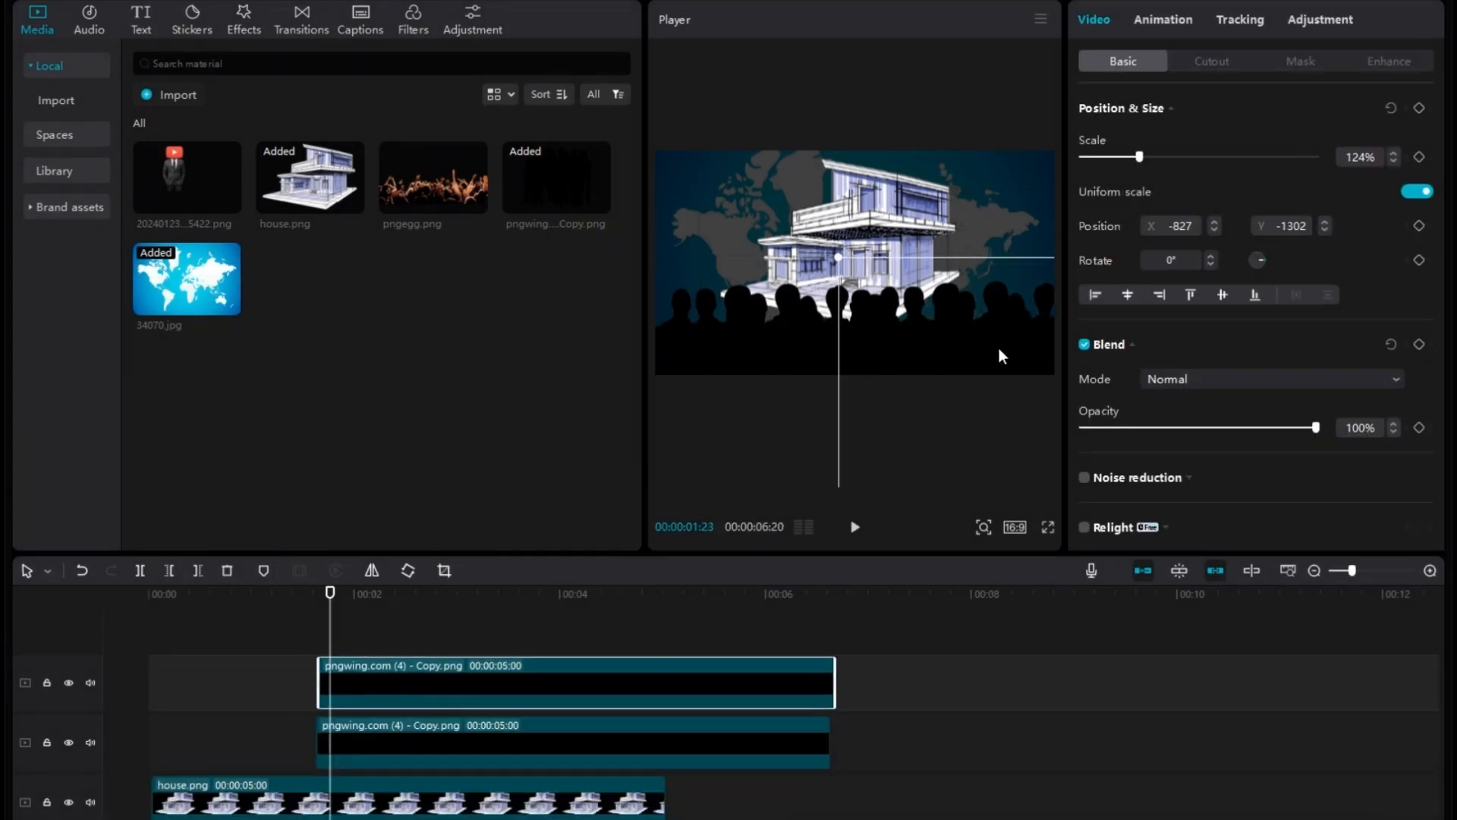
- Select both crowd silhouette clips and combine them into one compound clip
left_click(740, 595)
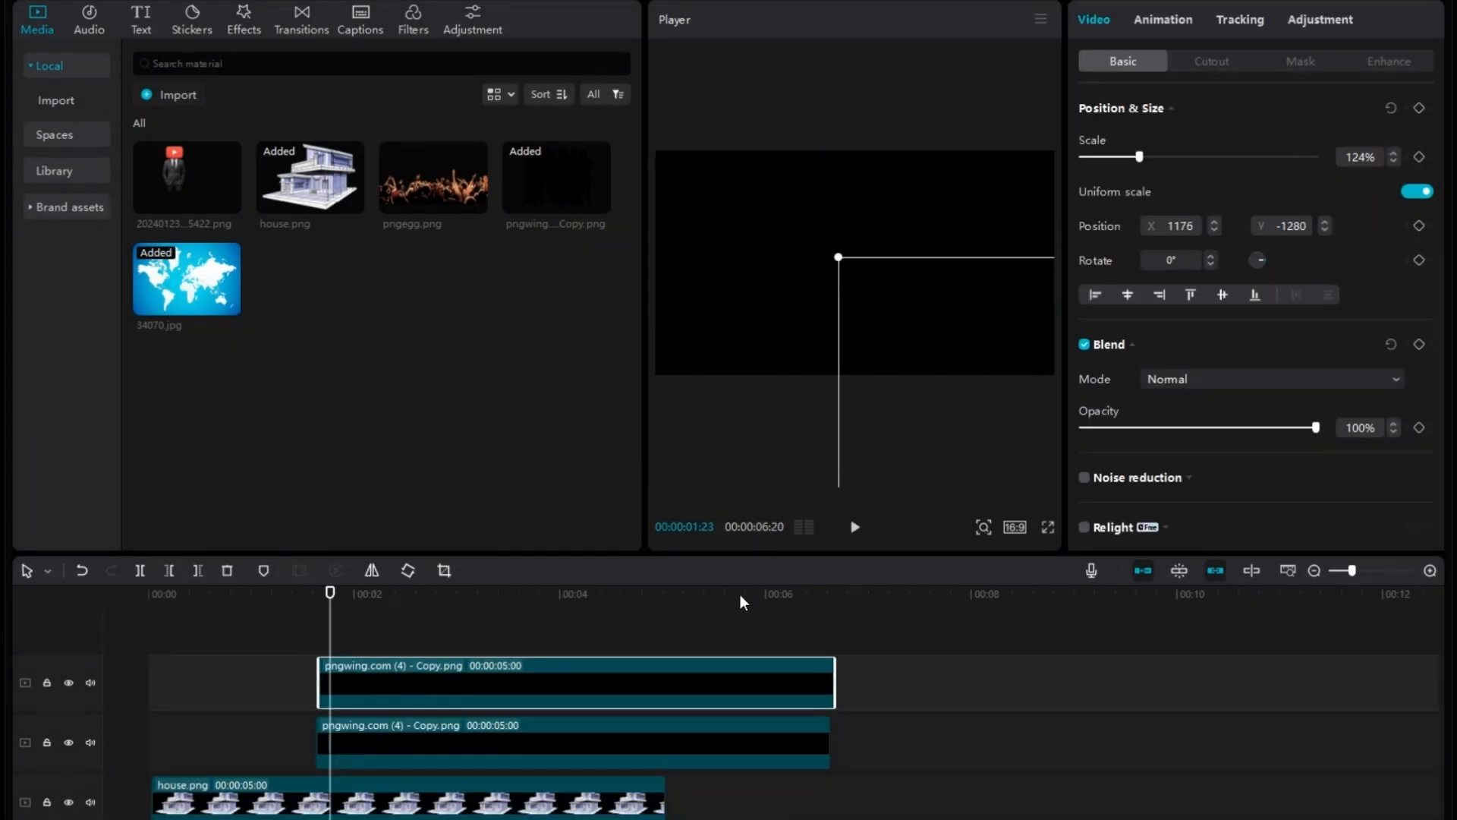
left_click_drag(844, 632, 789, 738)
right_click(776, 686)
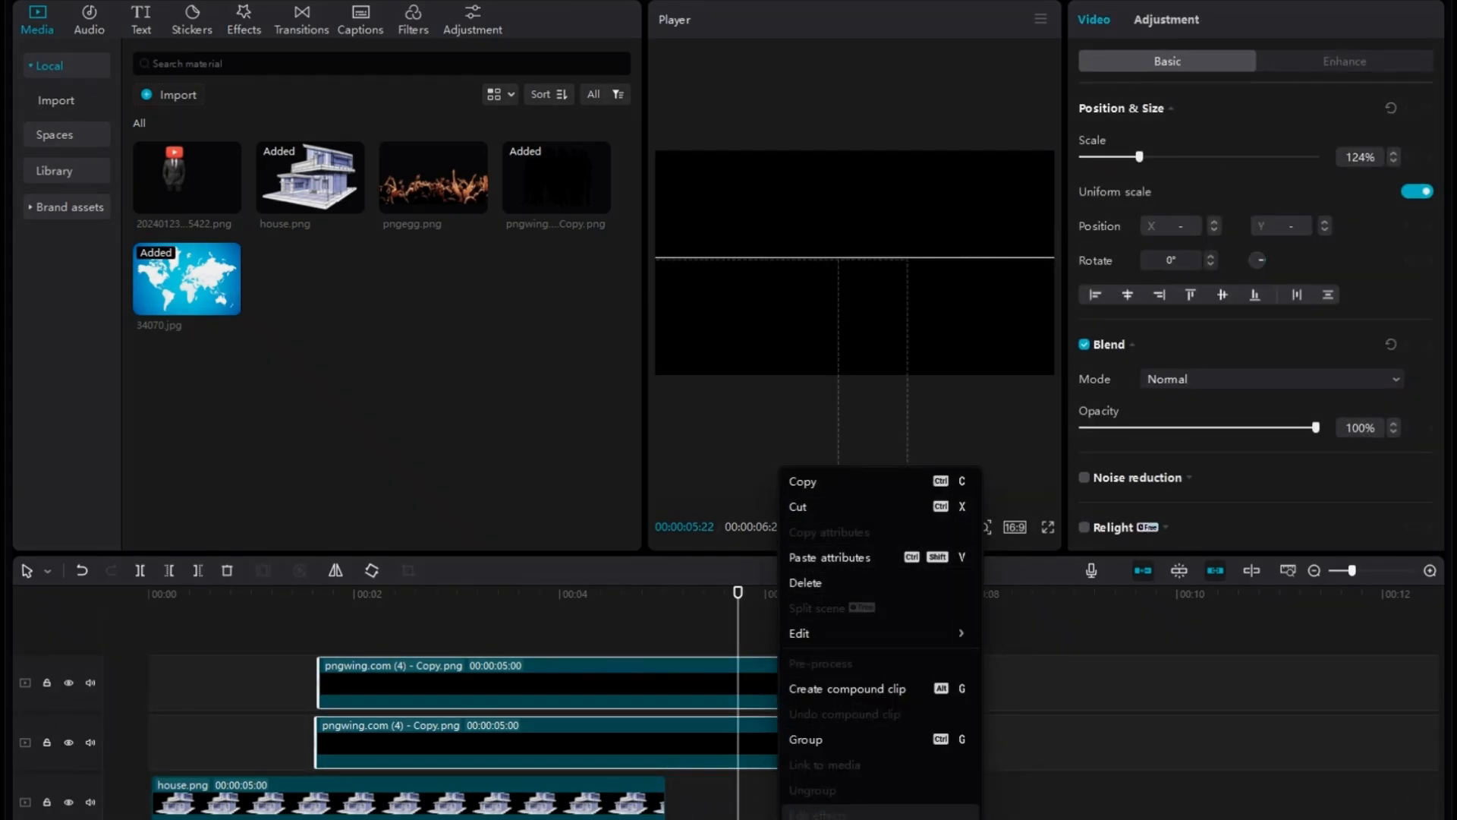
left_click(847, 688)
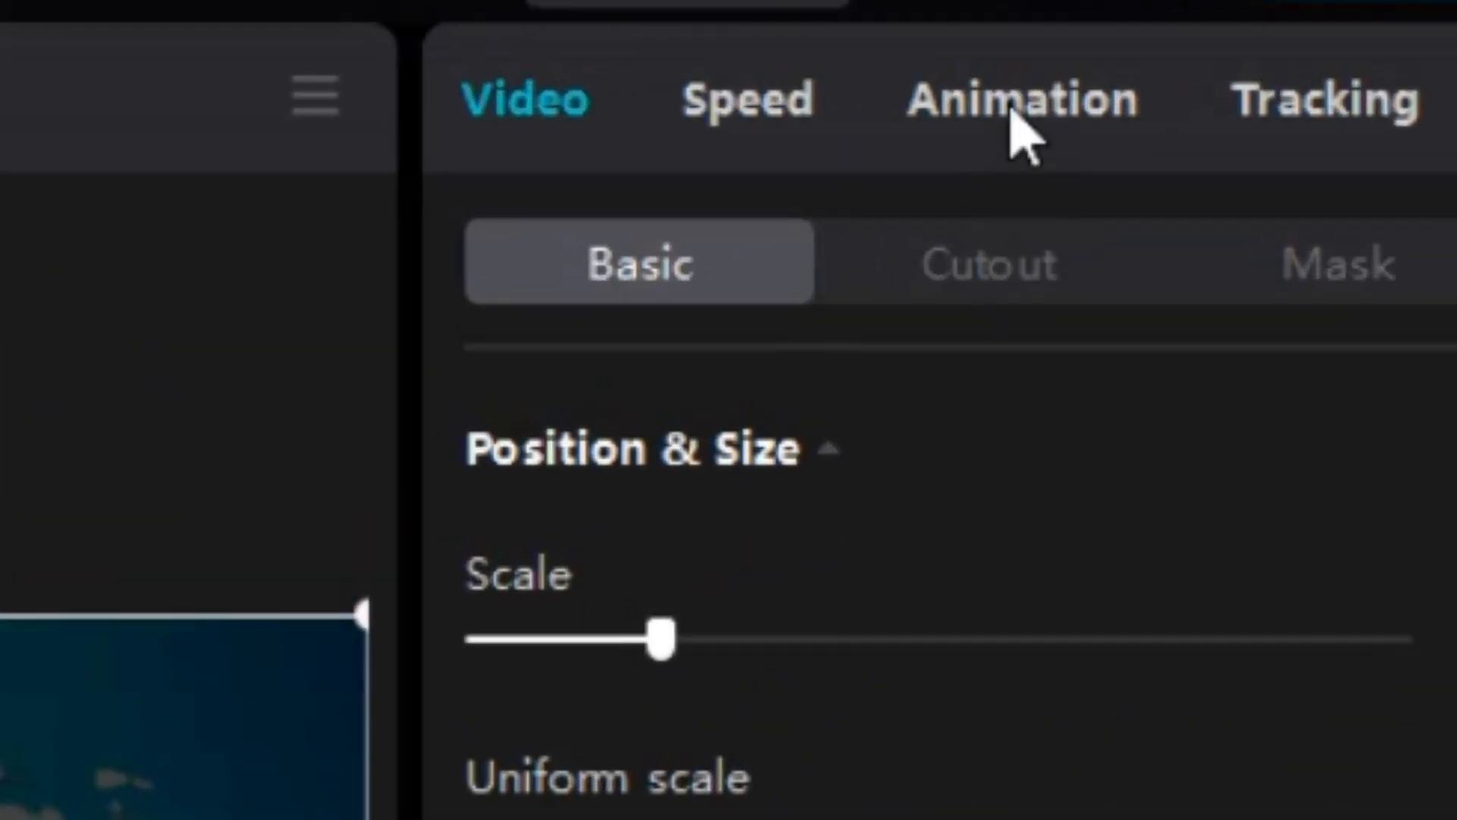
- Apply the Slide Up entrance animation to the crowd compound clip with a duration of 2.0 s
left_click(1220, 23)
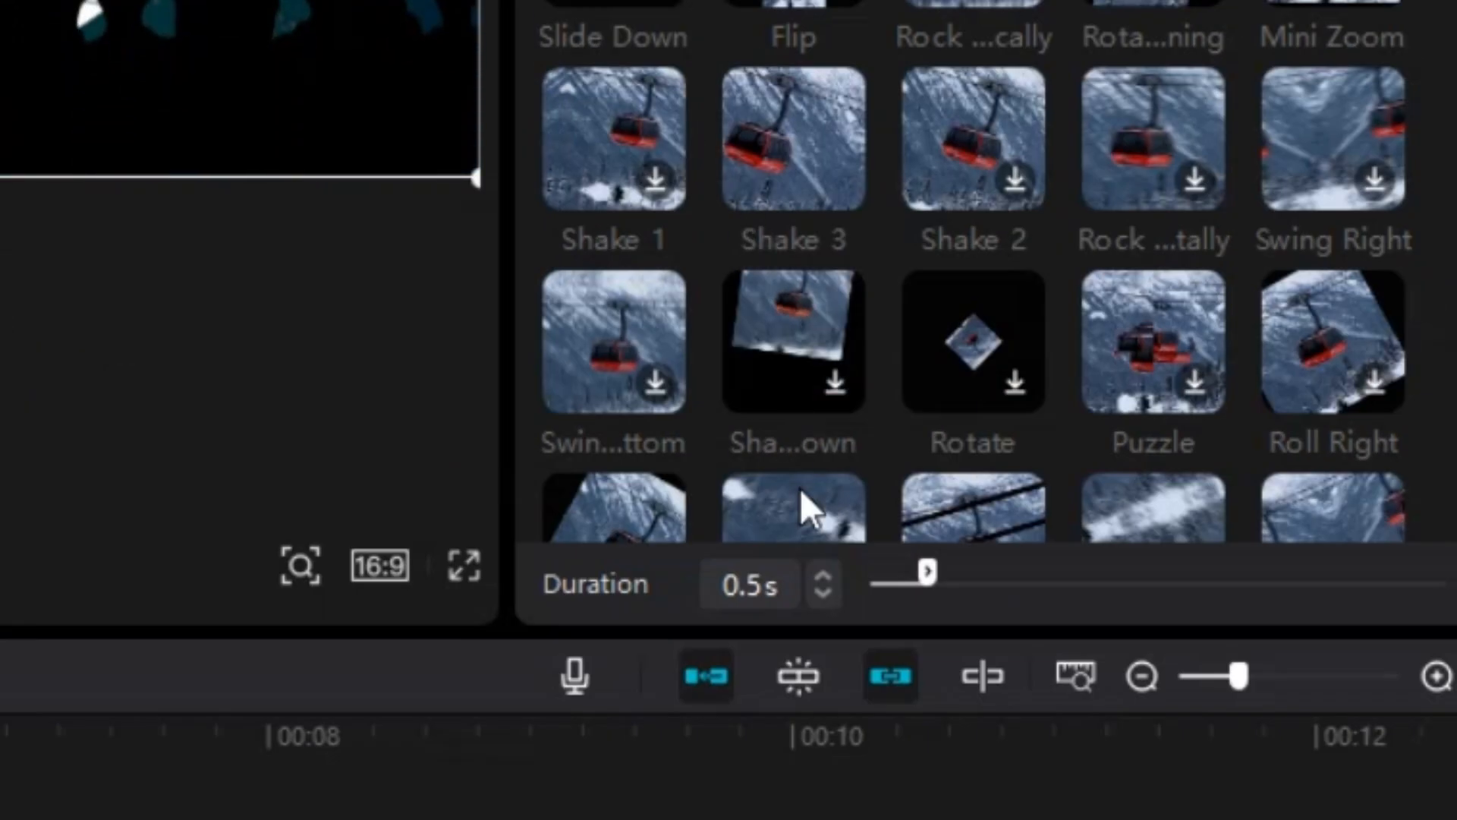
left_click_drag(931, 585, 1106, 592)
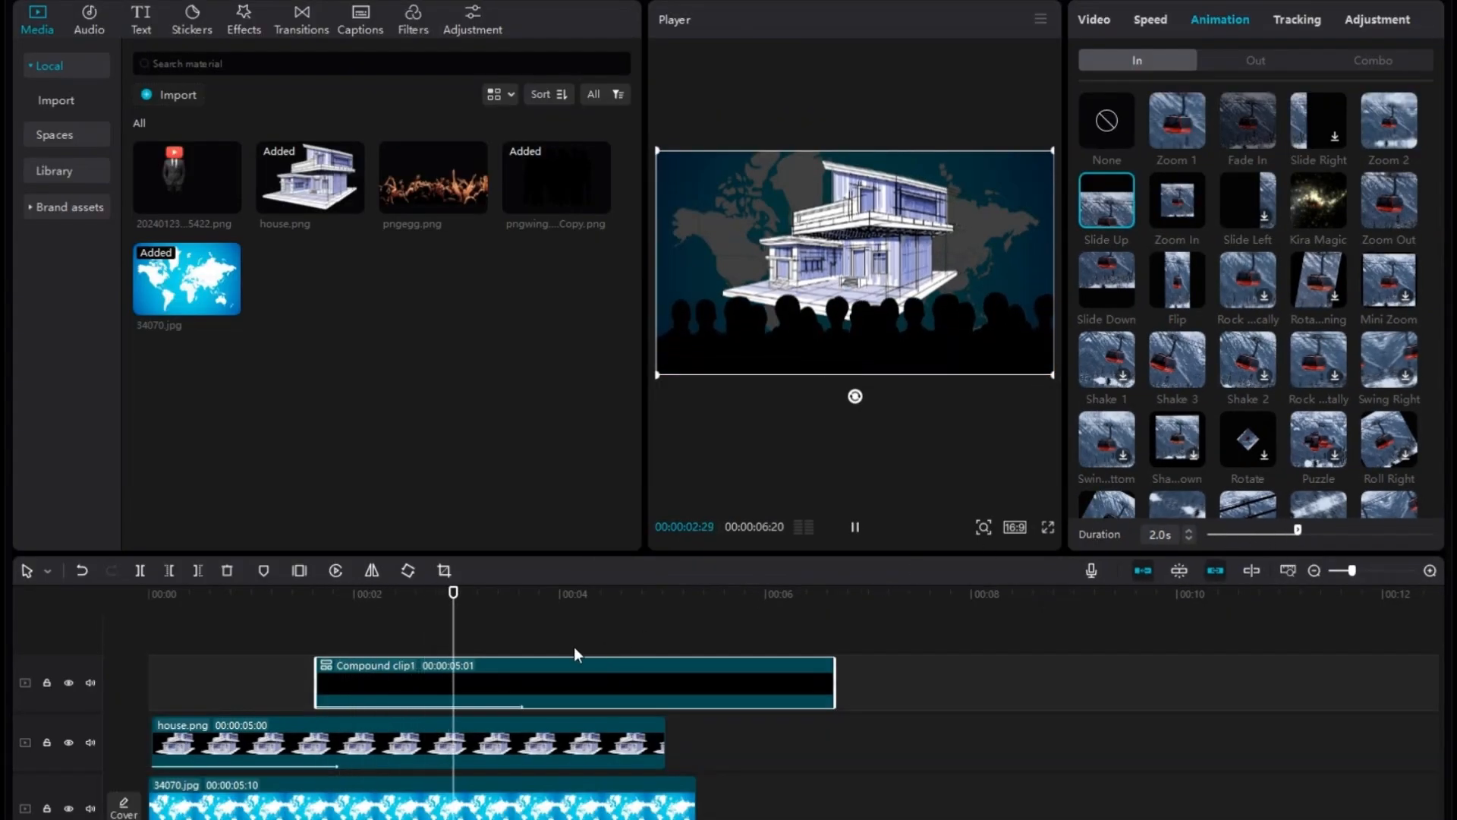
key("space")
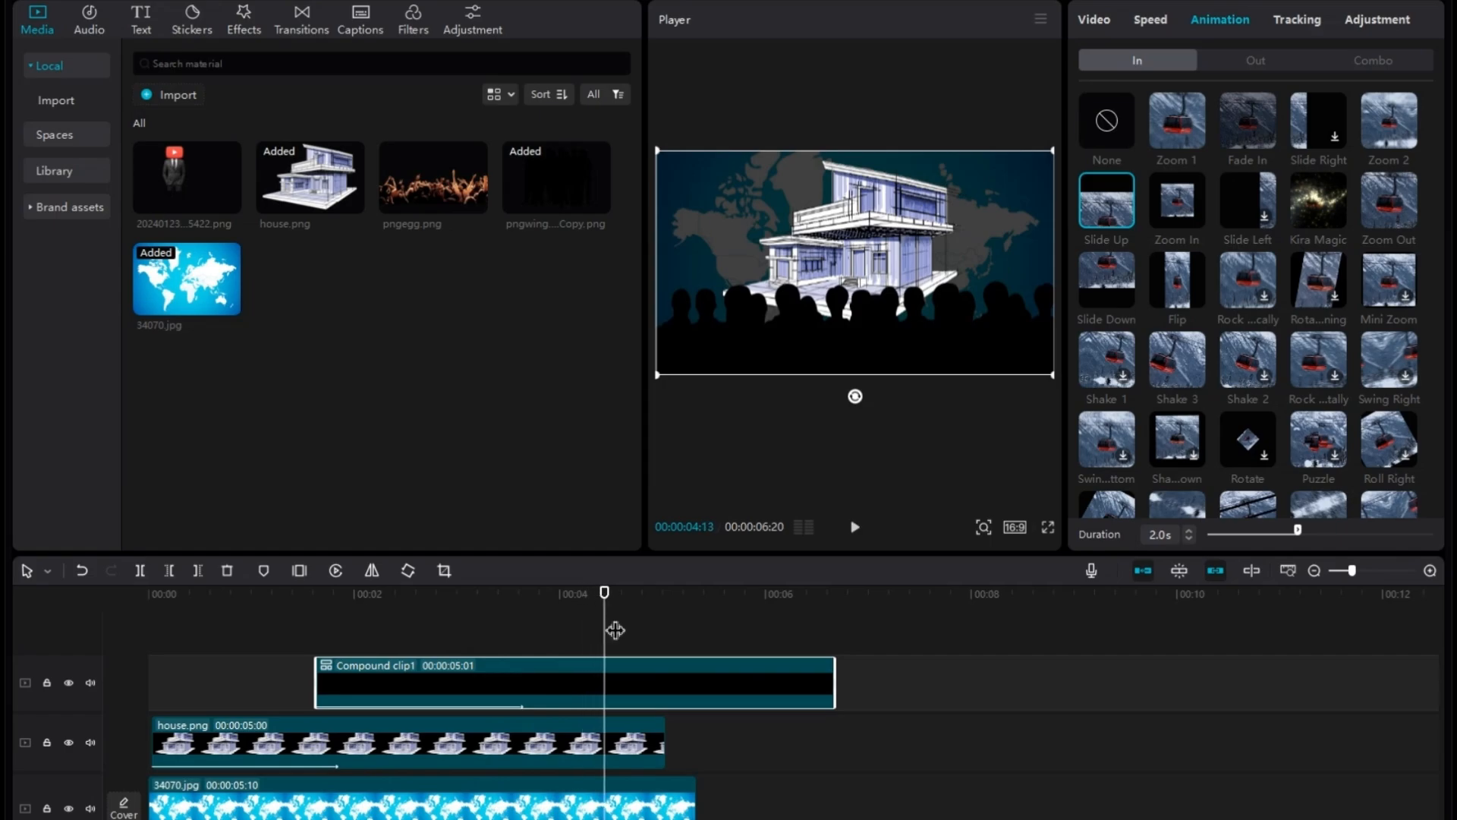
- Start the crowd compound clip just before the one-second mark, lower it to Y -152, and preview the scene
left_click_drag(615, 630, 5, 631)
key("space")
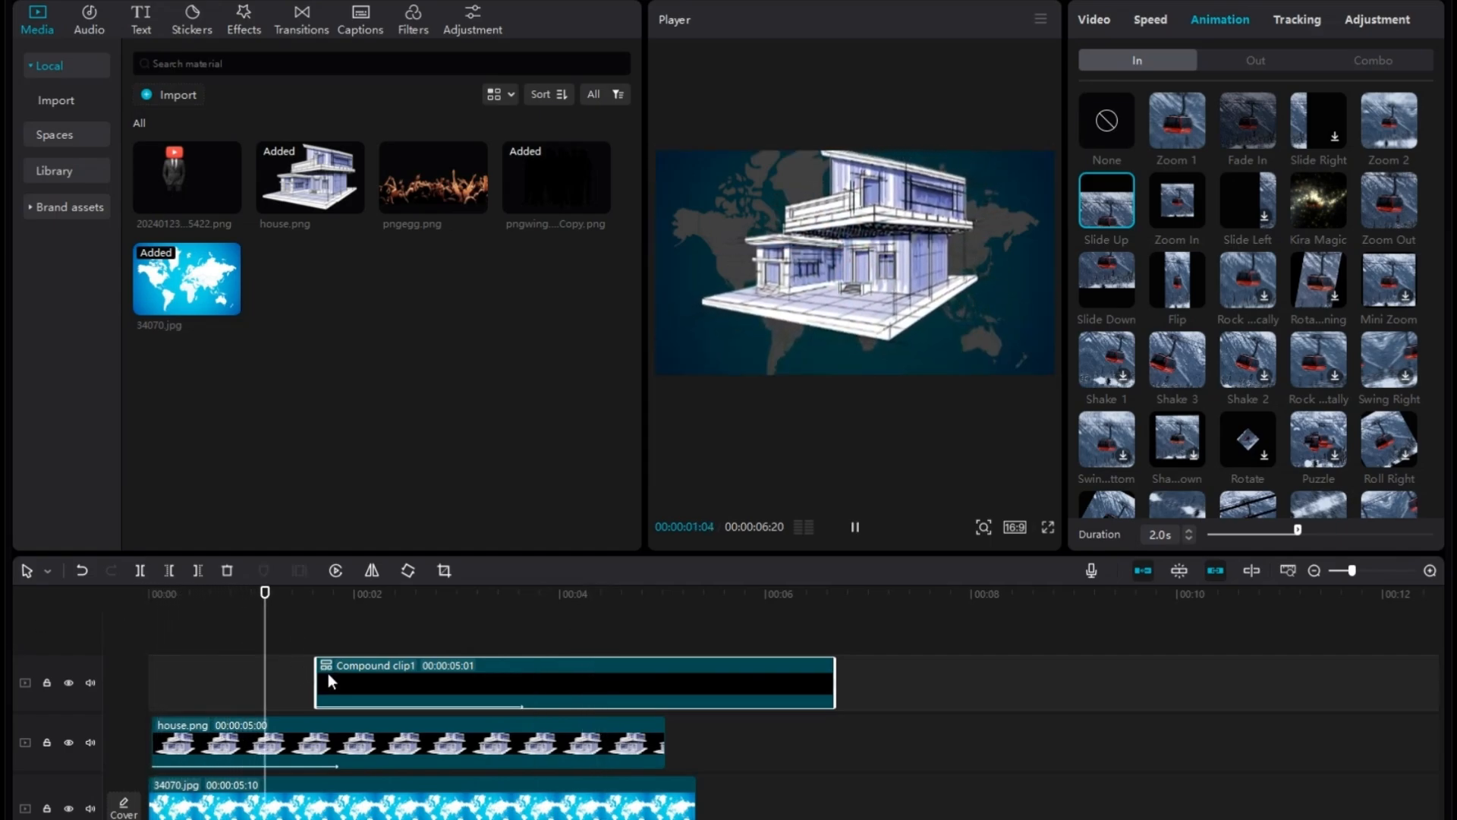
key("space")
mouse_move(328, 673)
left_mouse_down()
mouse_move(343, 686)
mouse_move(313, 694)
left_mouse_up()
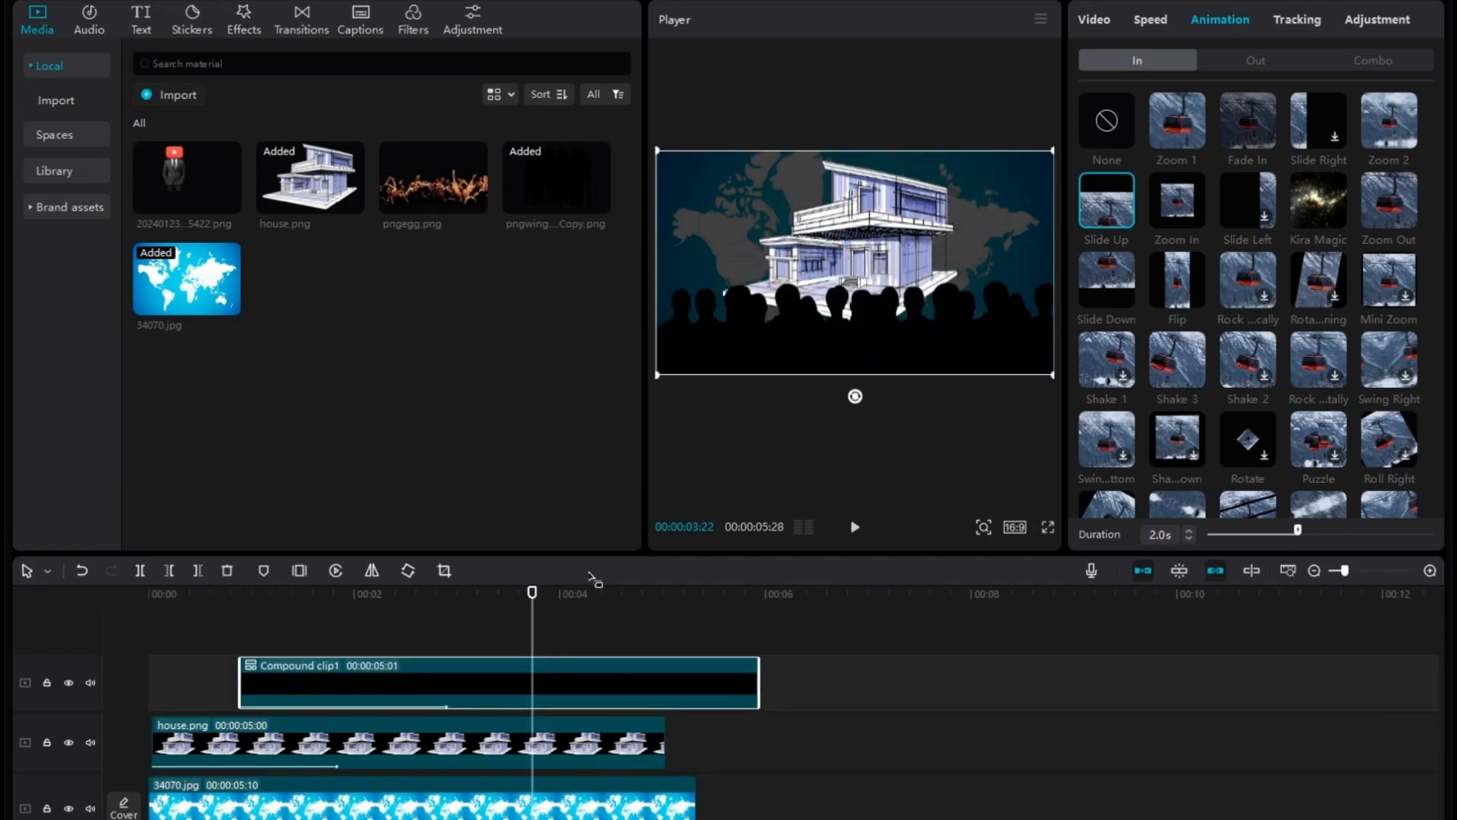
left_click_drag(792, 312, 793, 323)
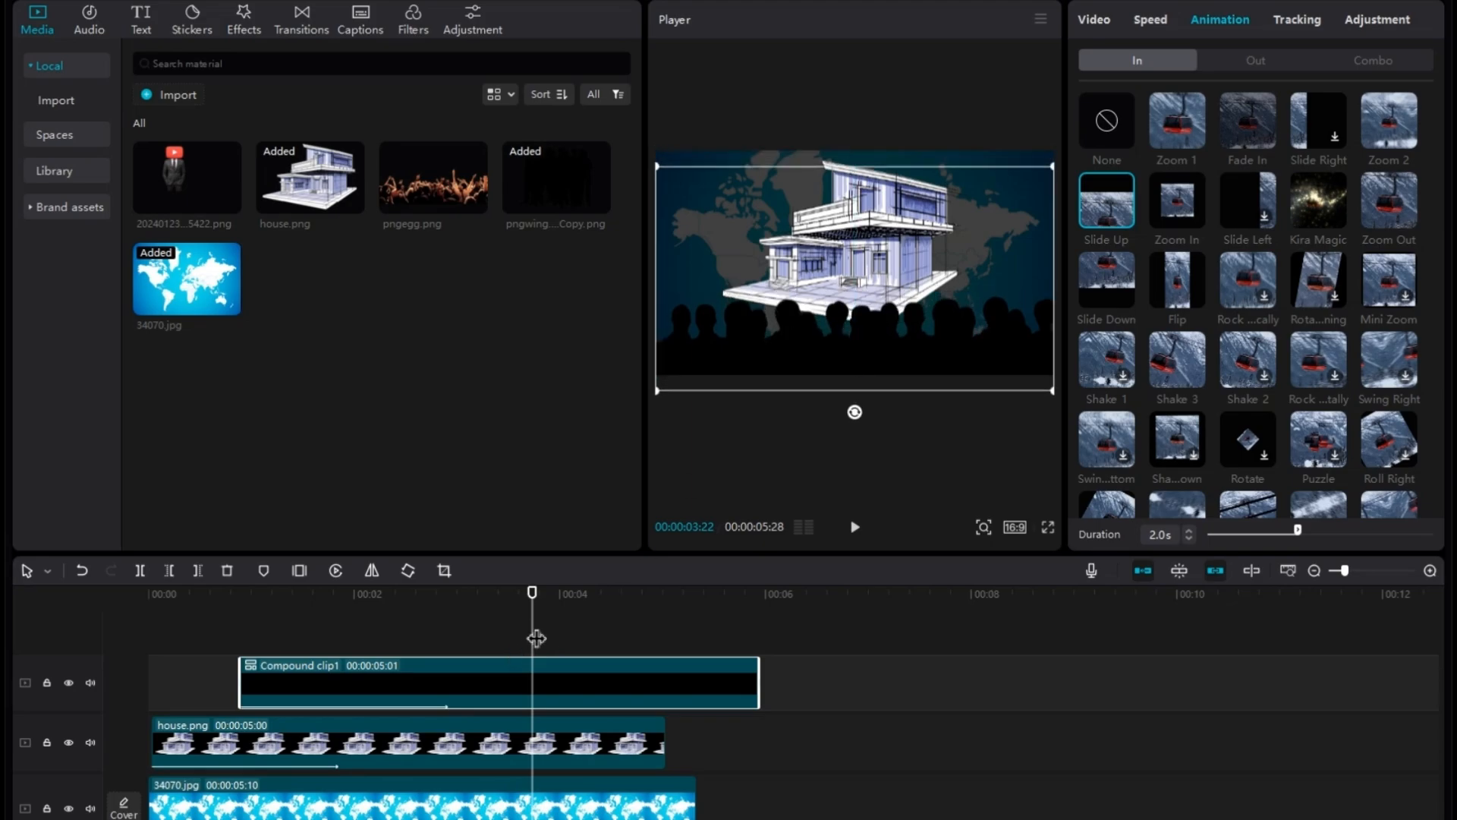
key("Home")
key("space")
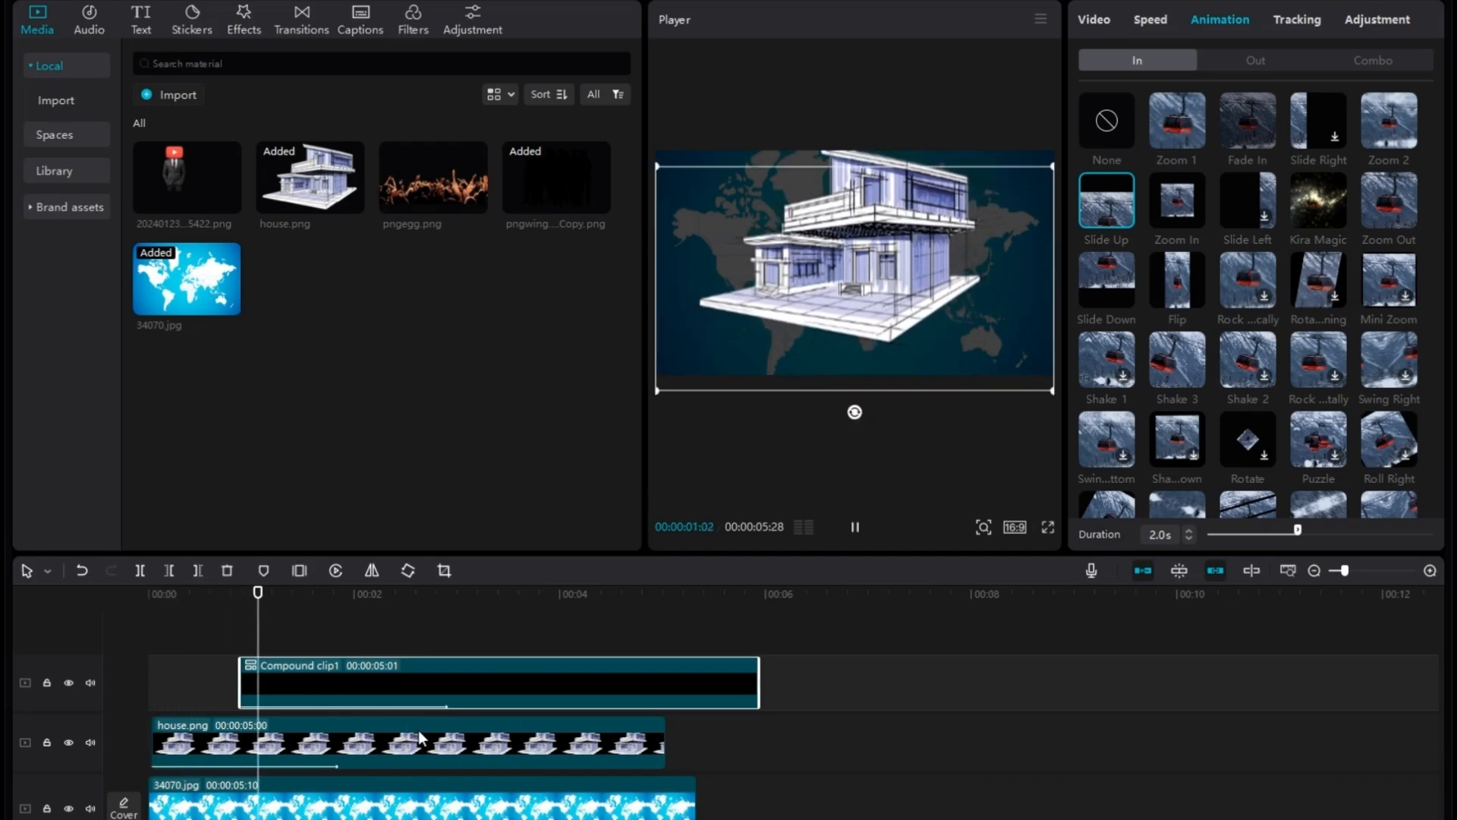
key("space")
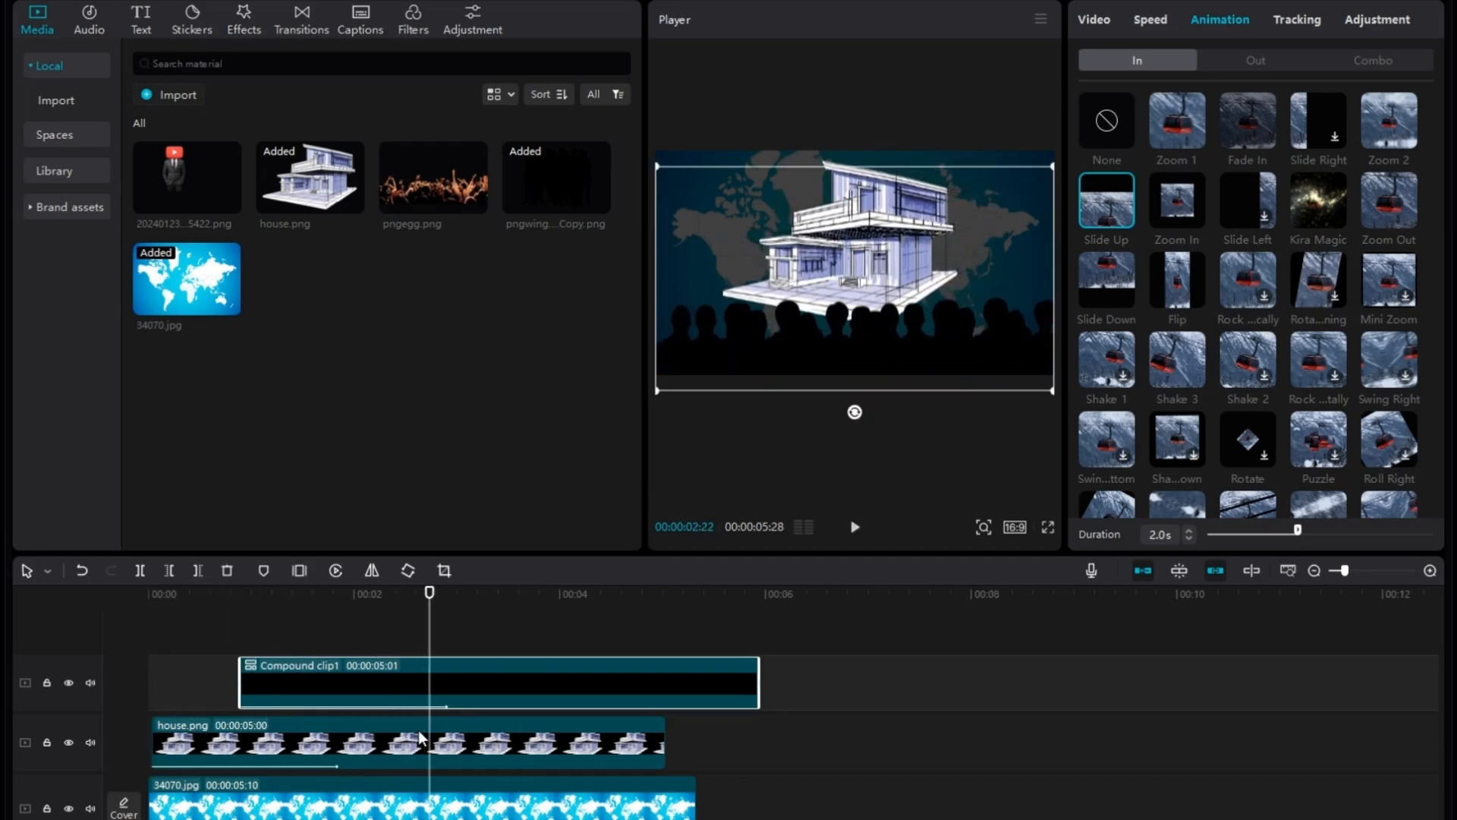
- Place 20240123_075422.png between the house and crowd layers from 00:00:02:23, scaled to 117% and positioned at X 422, Y -396
left_click(449, 674)
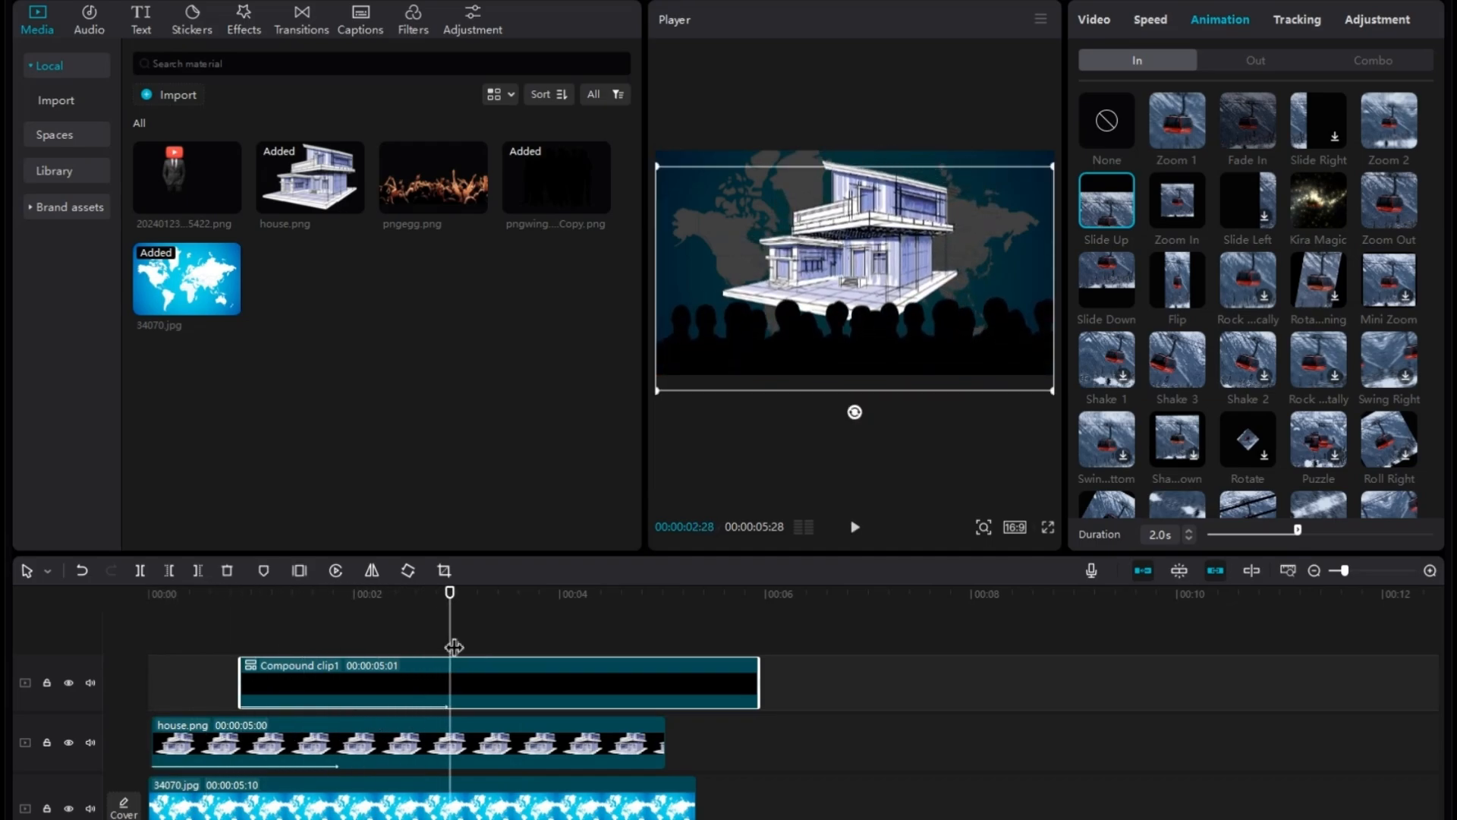
left_click_drag(191, 163, 437, 687)
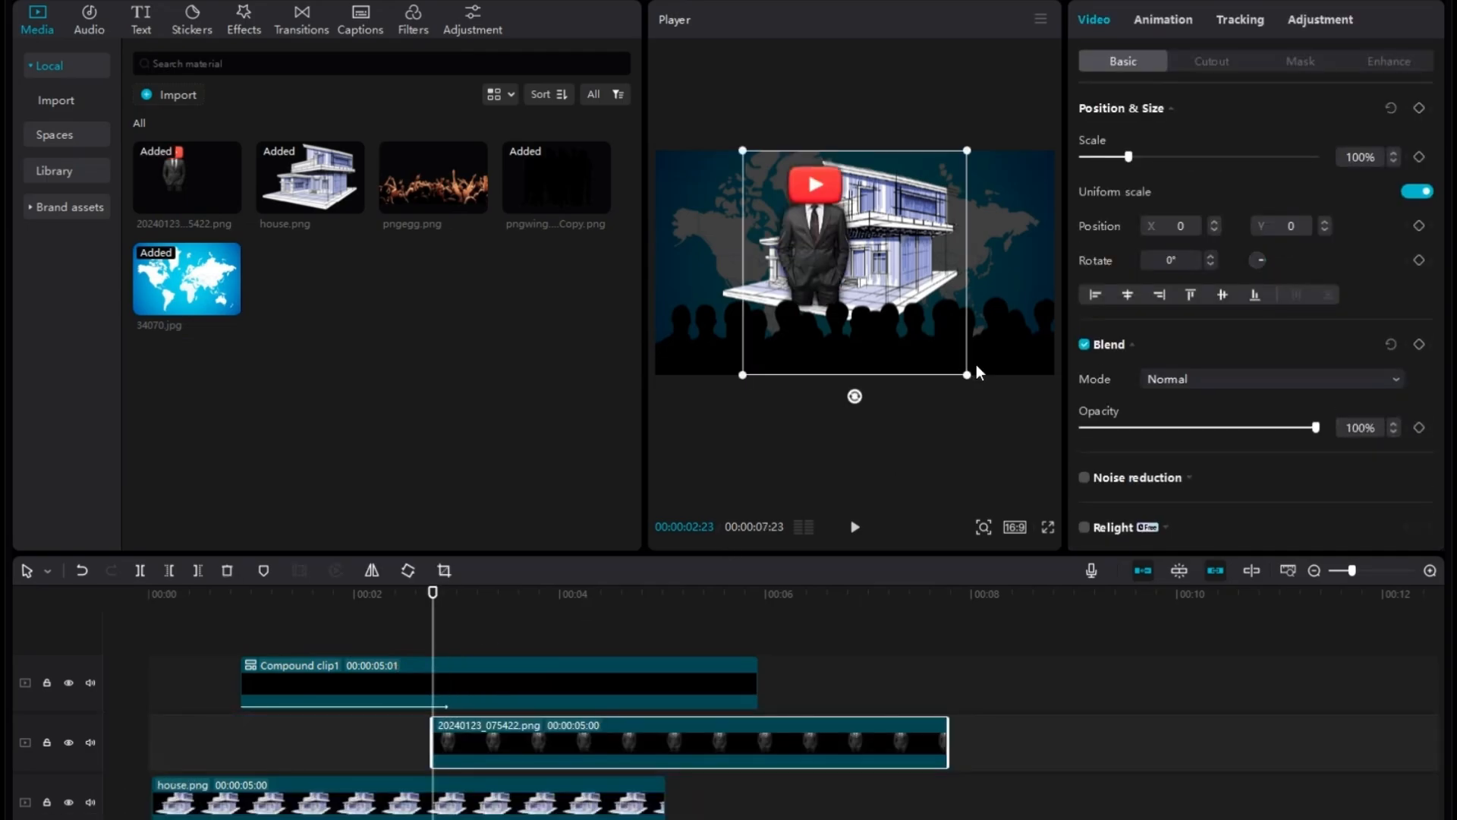
left_click_drag(973, 377, 994, 401)
left_click_drag(908, 326, 949, 366)
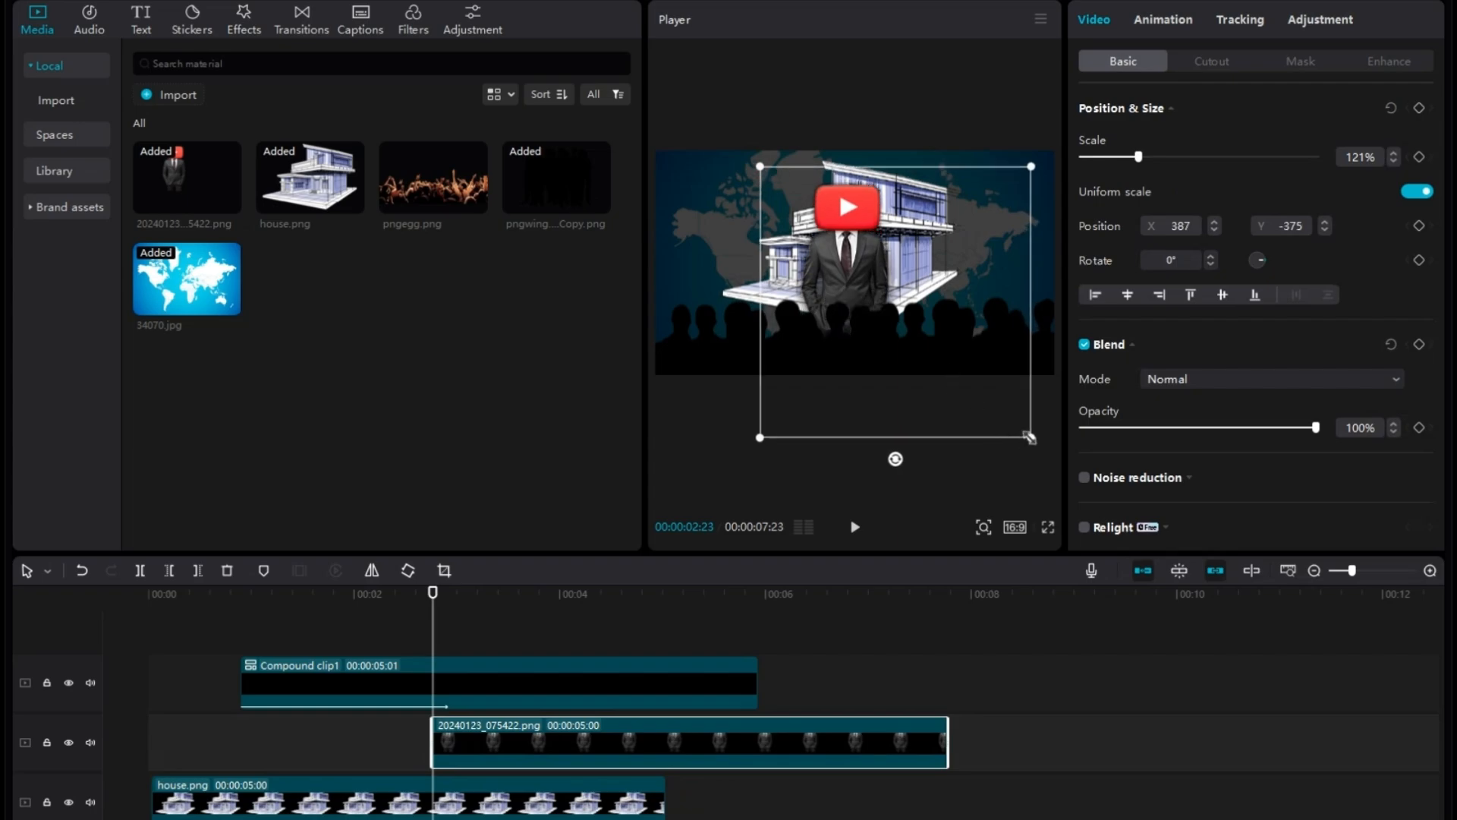
left_click_drag(1030, 438, 1019, 421)
left_click_drag(888, 331, 885, 341)
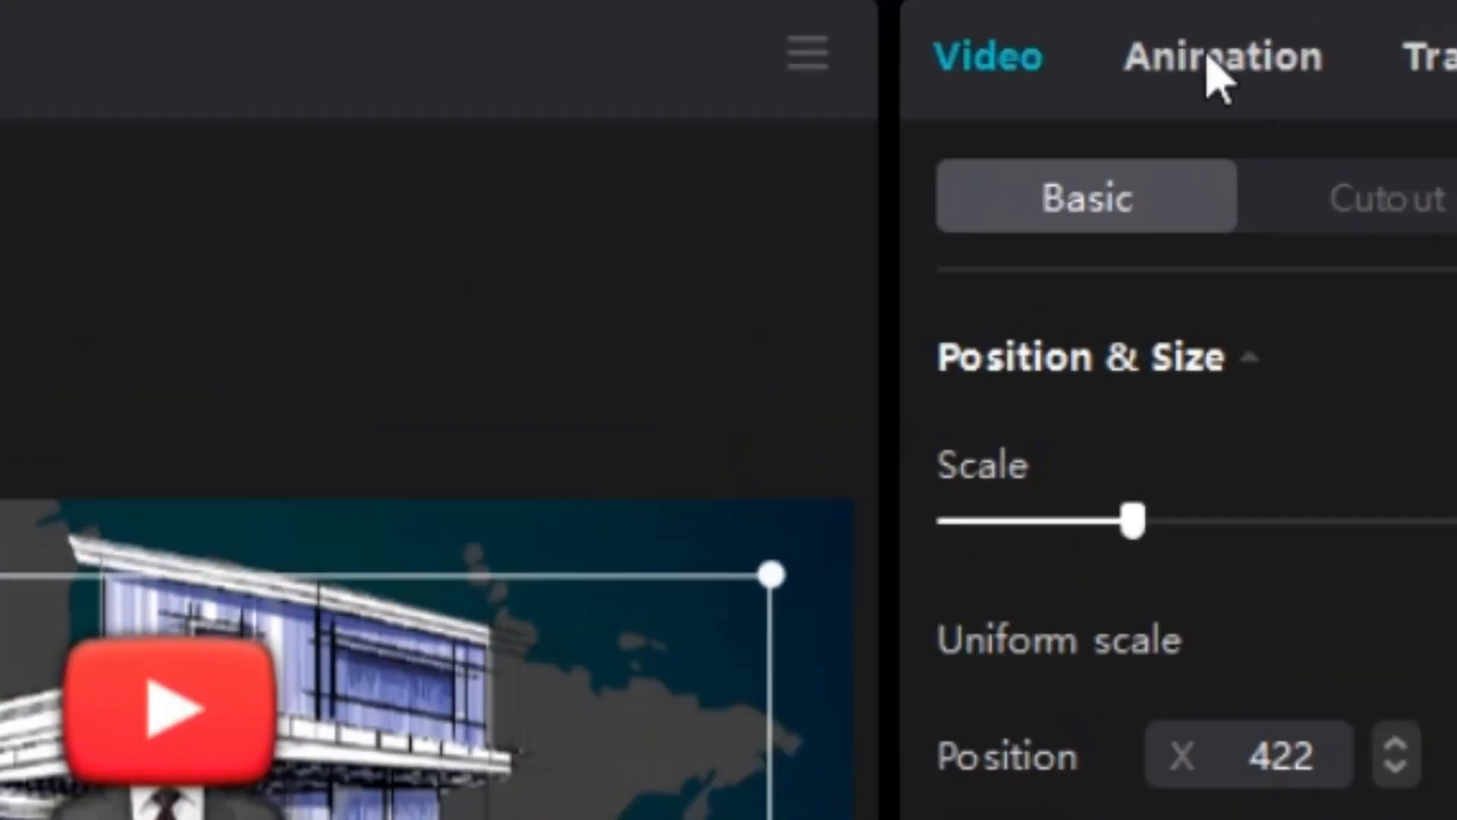
- Apply the Slide Up entrance animation to the suited figure with a duration of 1.7 s and preview it
left_click(1159, 18)
left_click(1056, 737)
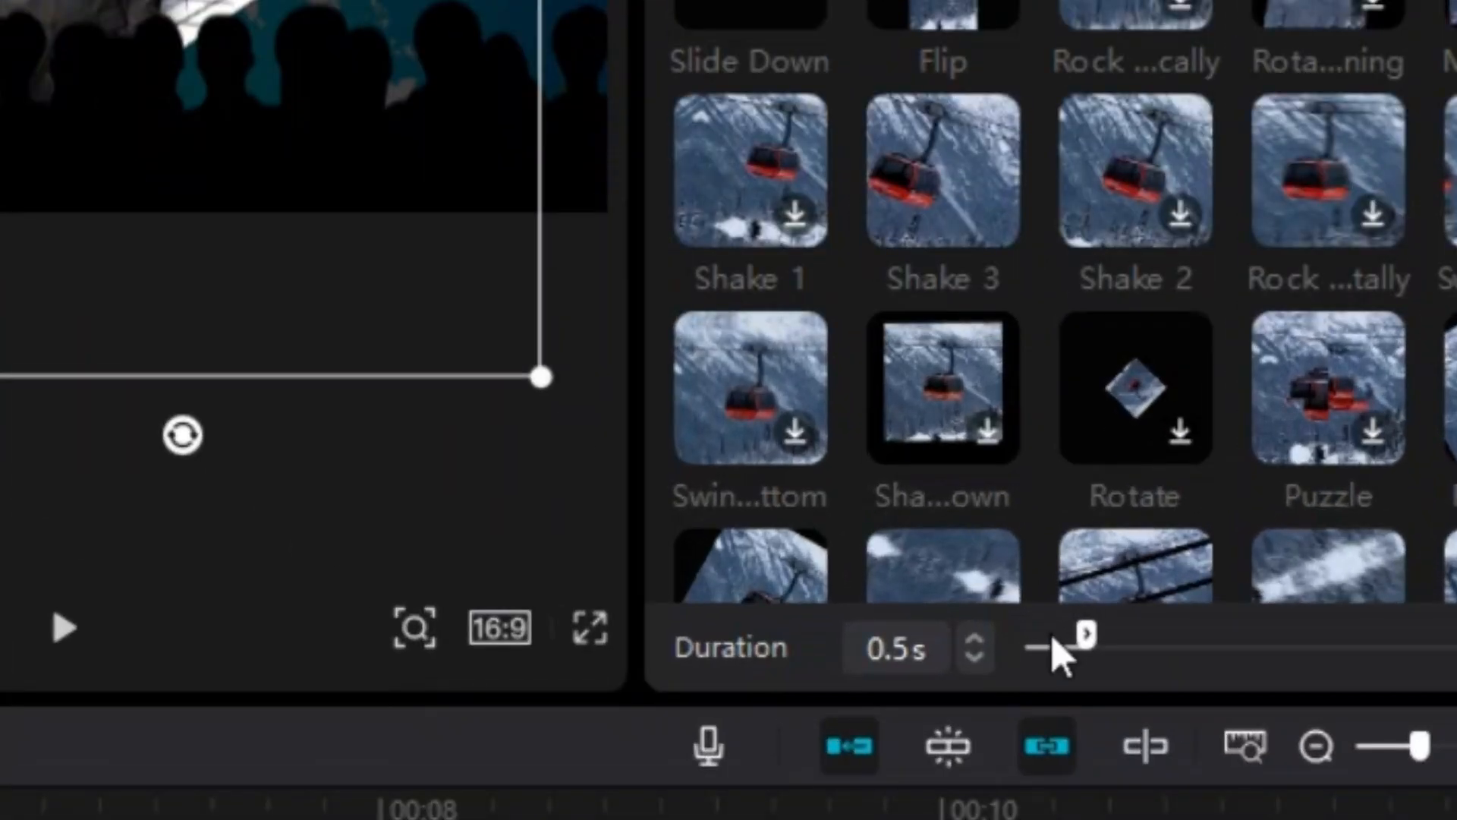
left_click_drag(1085, 636, 1231, 657)
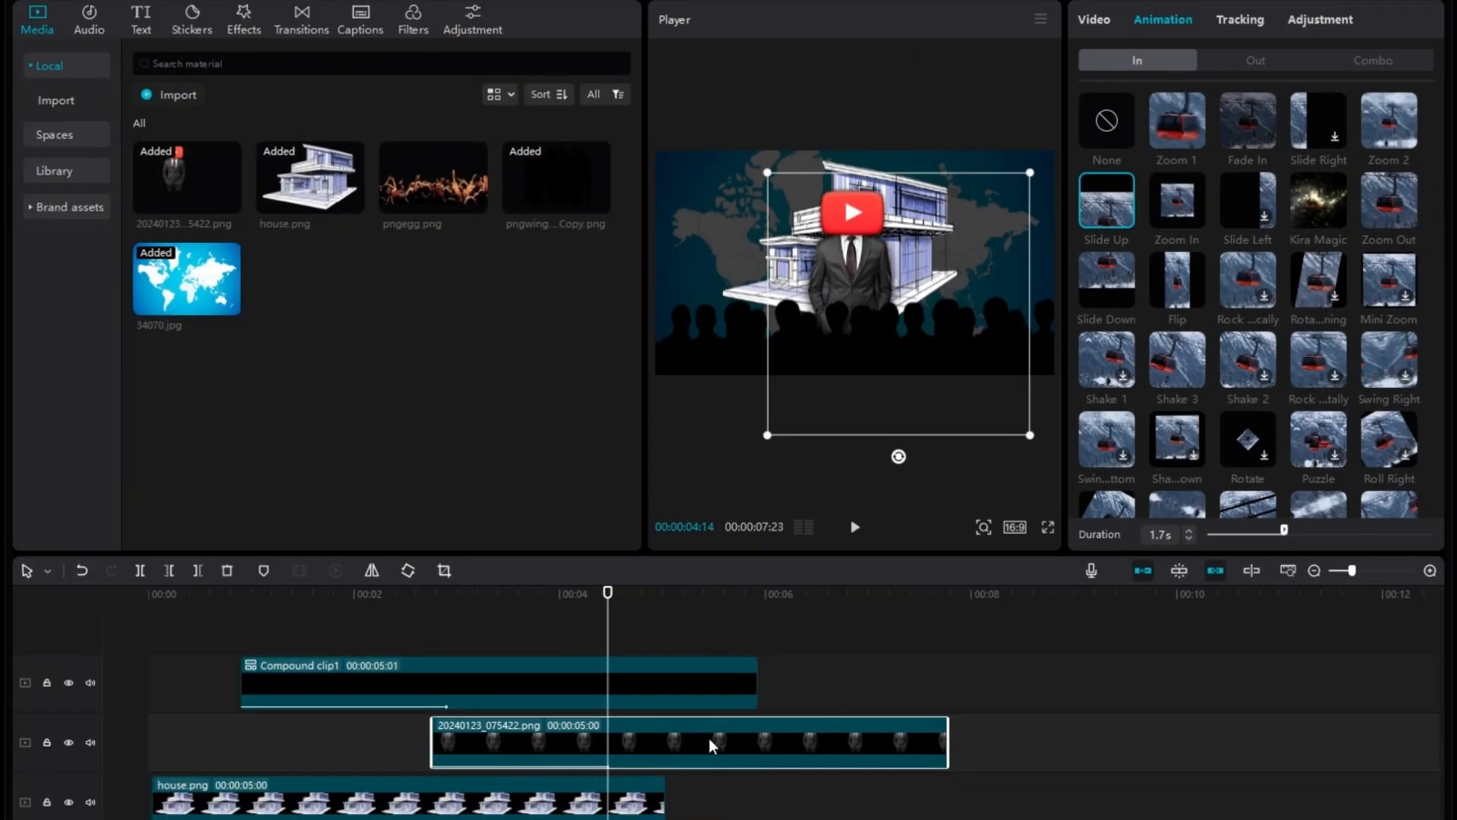
key("space")
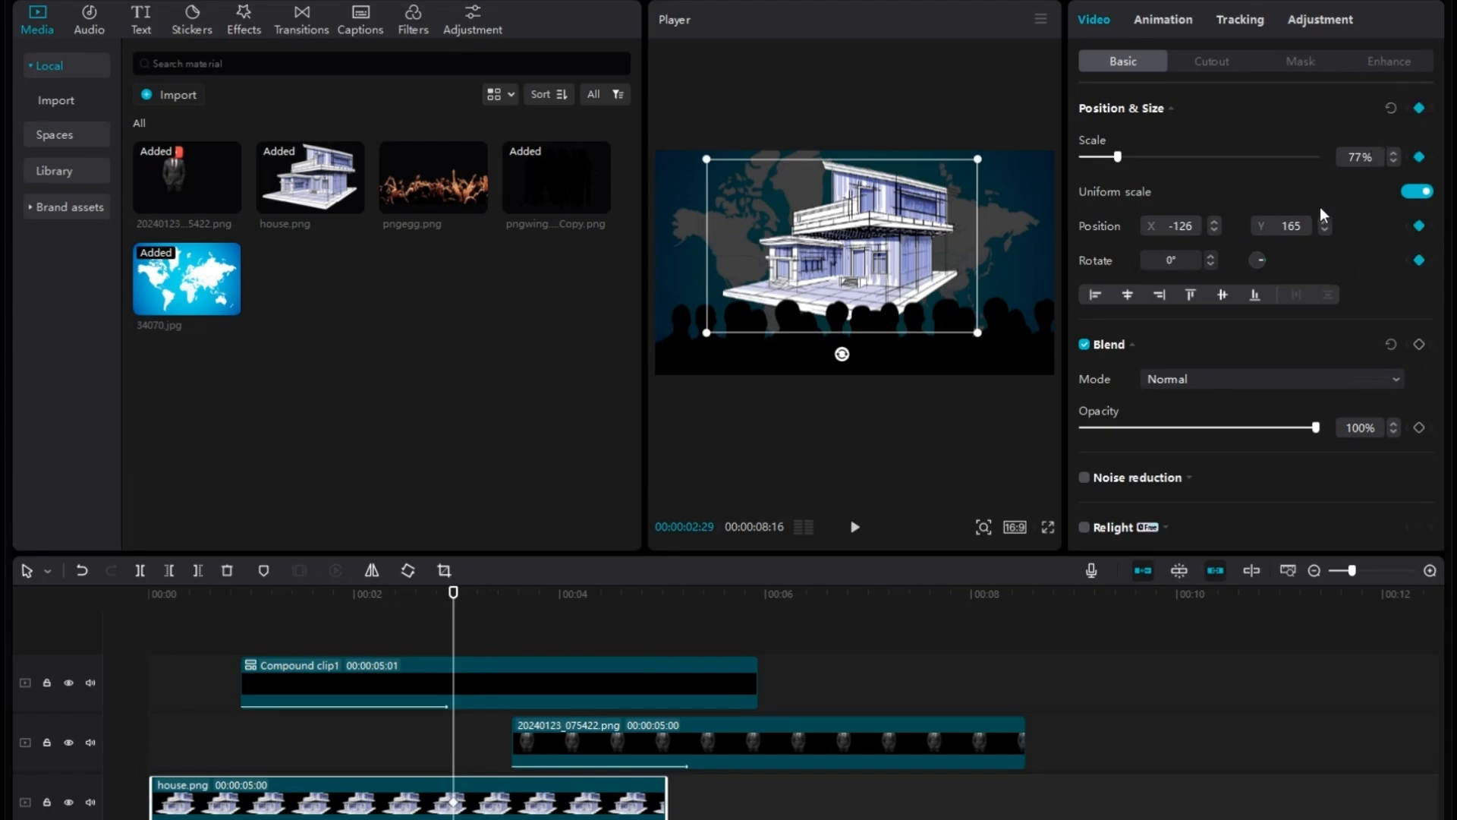
- Advance to 00:00:03:12 and keyframe the scale of house.png at 85%
key("Right")
key("Right")
key("Right")
key("Right")
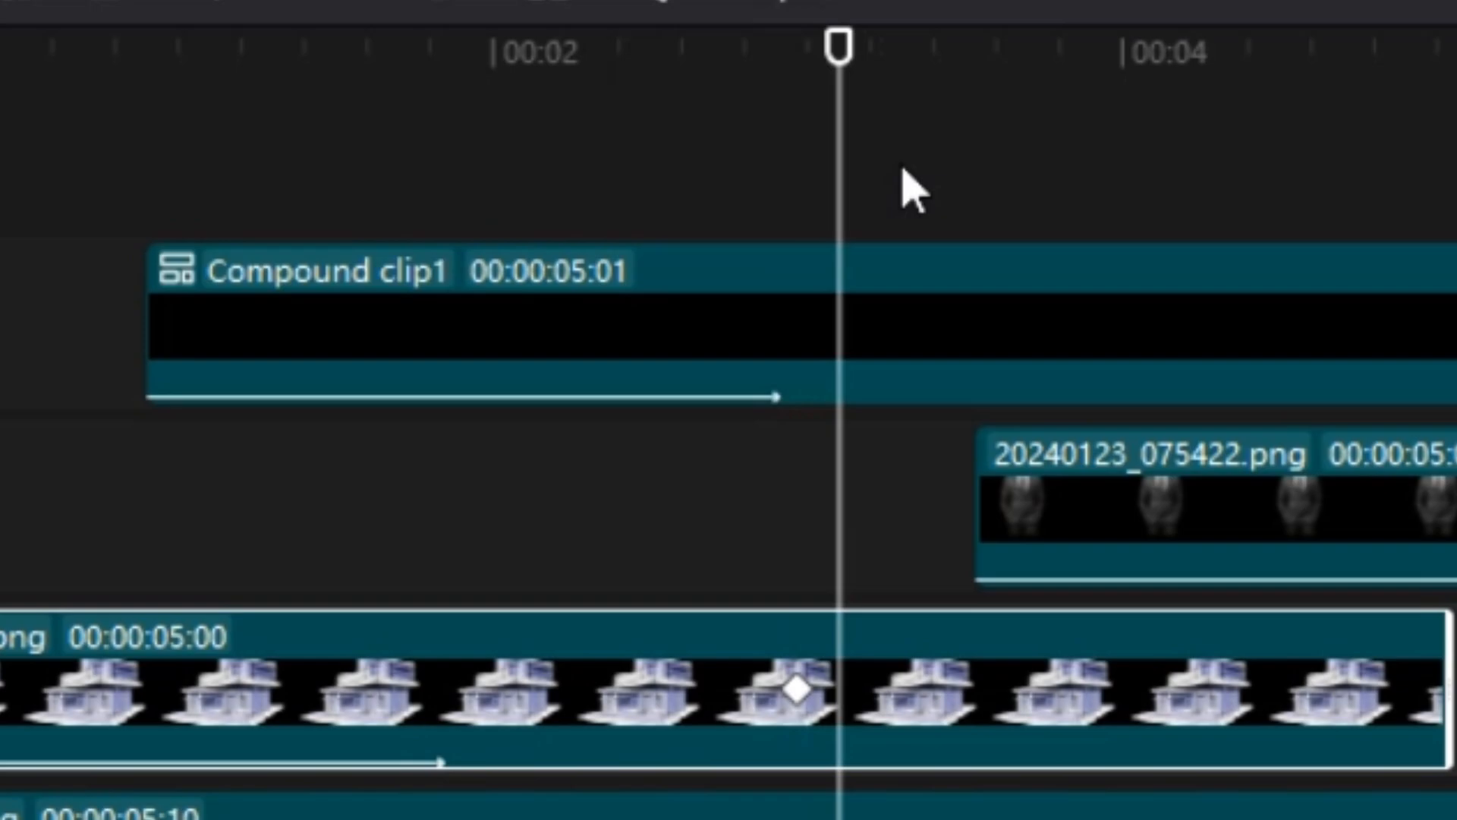
key("Right")
key("Right")
key("Right")
key("Right")
key("Right")
key("Right")
key("Right")
key("Right")
key("Right")
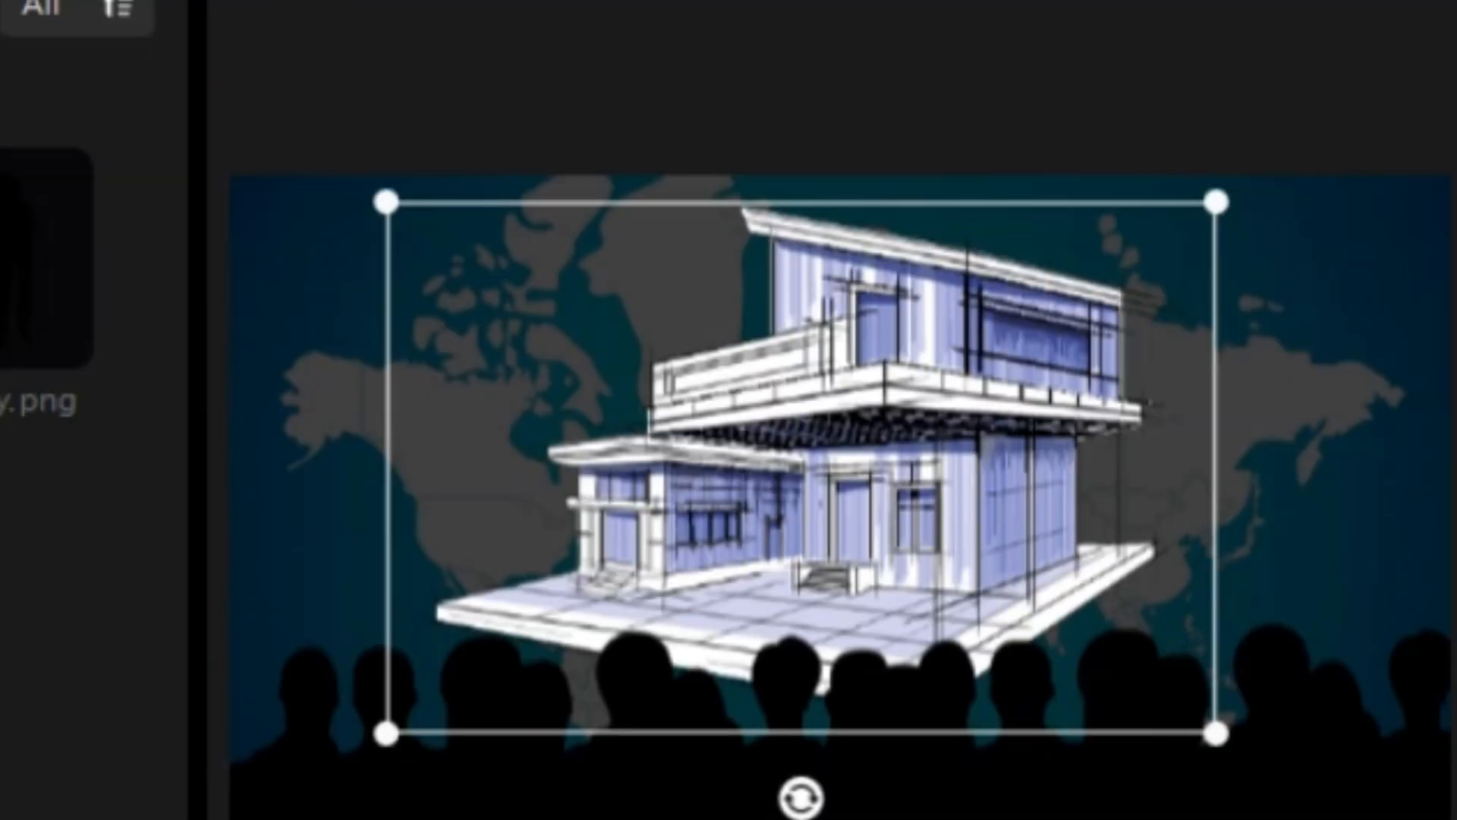
key("Right")
key("Right")
key("Right")
key("Right")
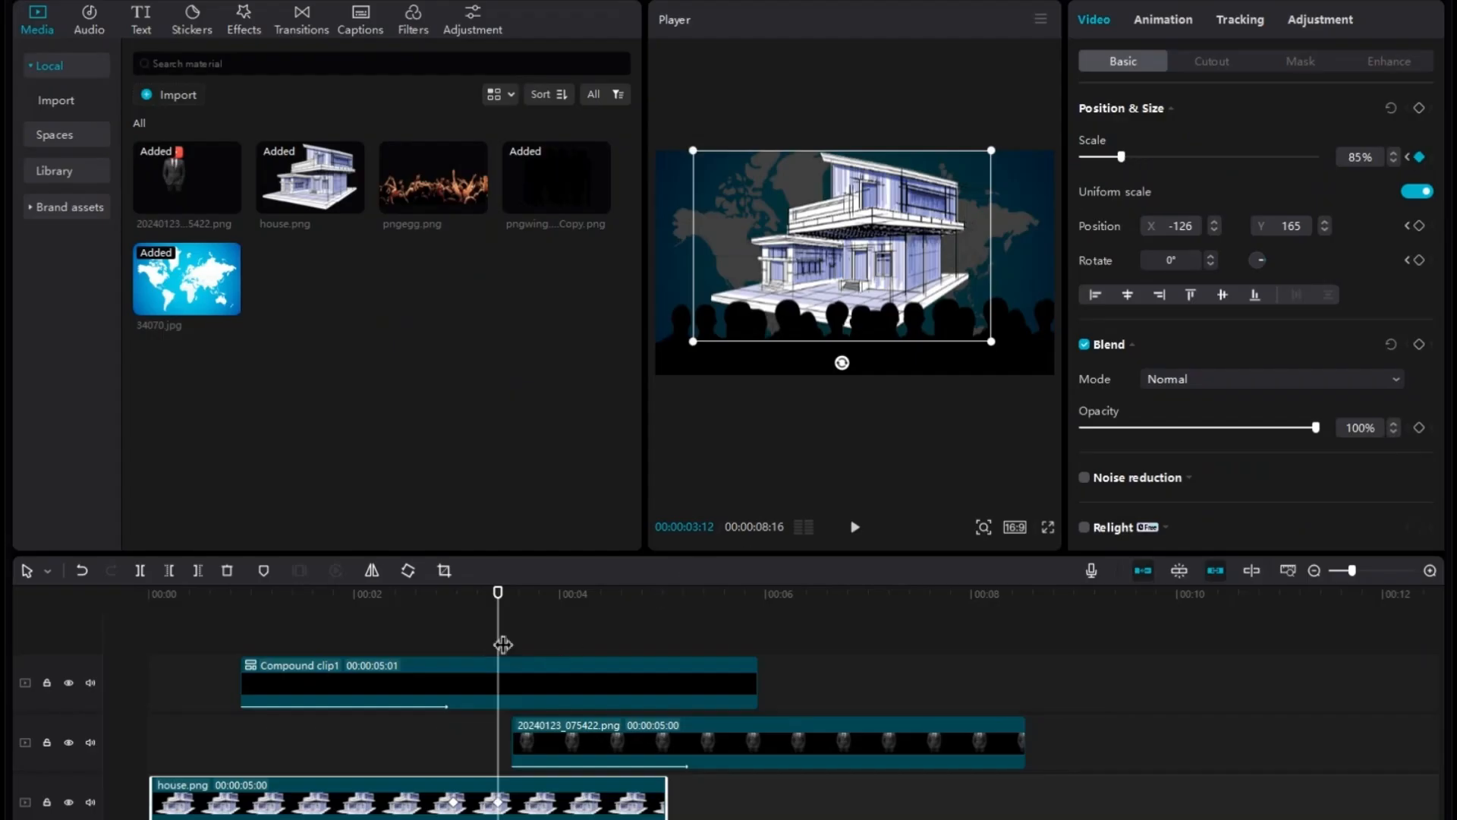
- Keyframe the crowd compound clip at 00:00:02:29, set its scale to 104% at 00:00:03:12, and preview the zoom
mouse_move(503, 645)
left_mouse_down()
mouse_move(546, 641)
mouse_move(455, 668)
mouse_move(480, 660)
left_mouse_up()
left_click(498, 671)
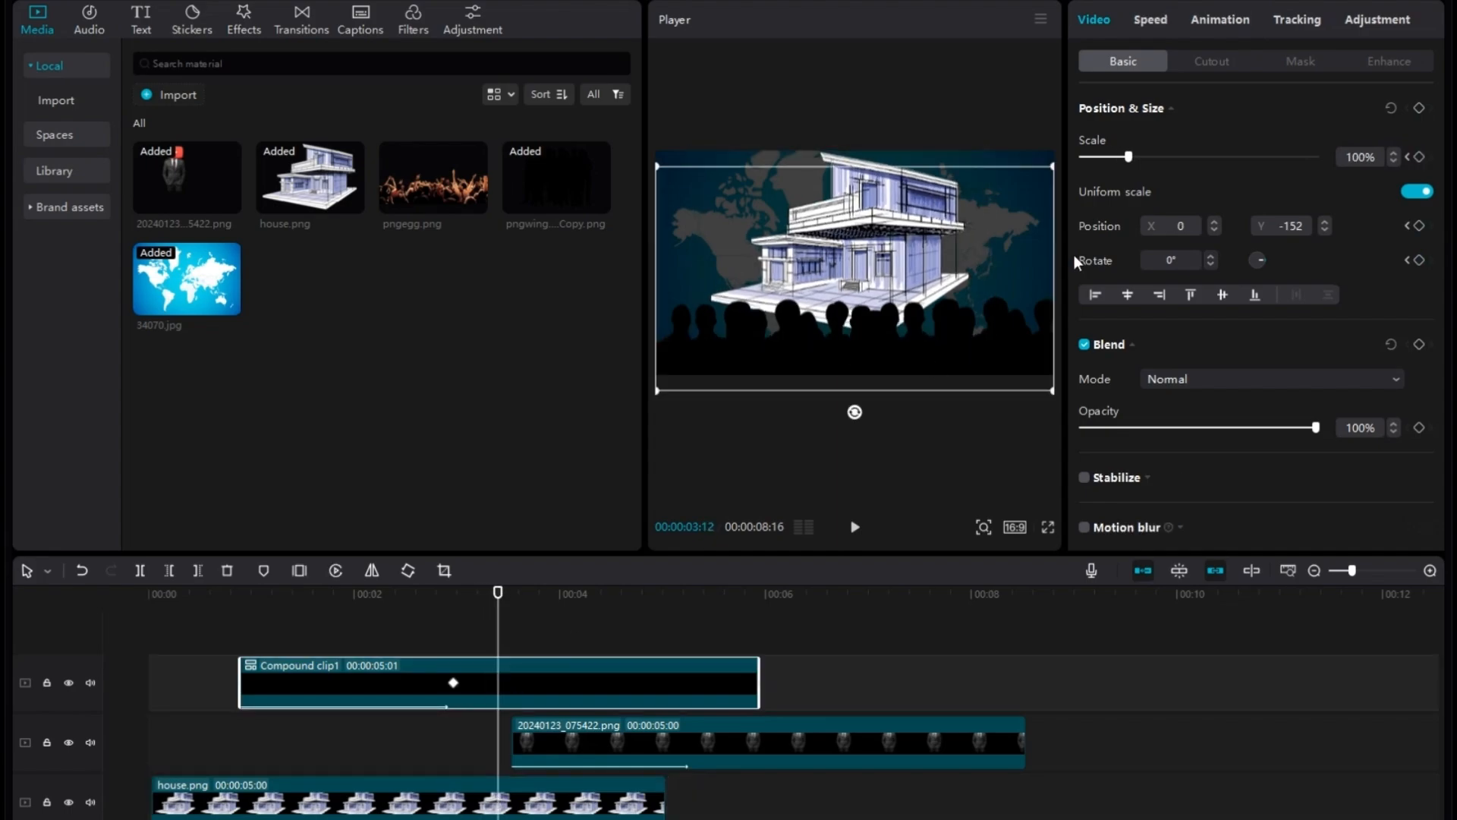
left_click_drag(1130, 158, 1129, 157)
left_click_drag(501, 628, 183, 628)
key("space")
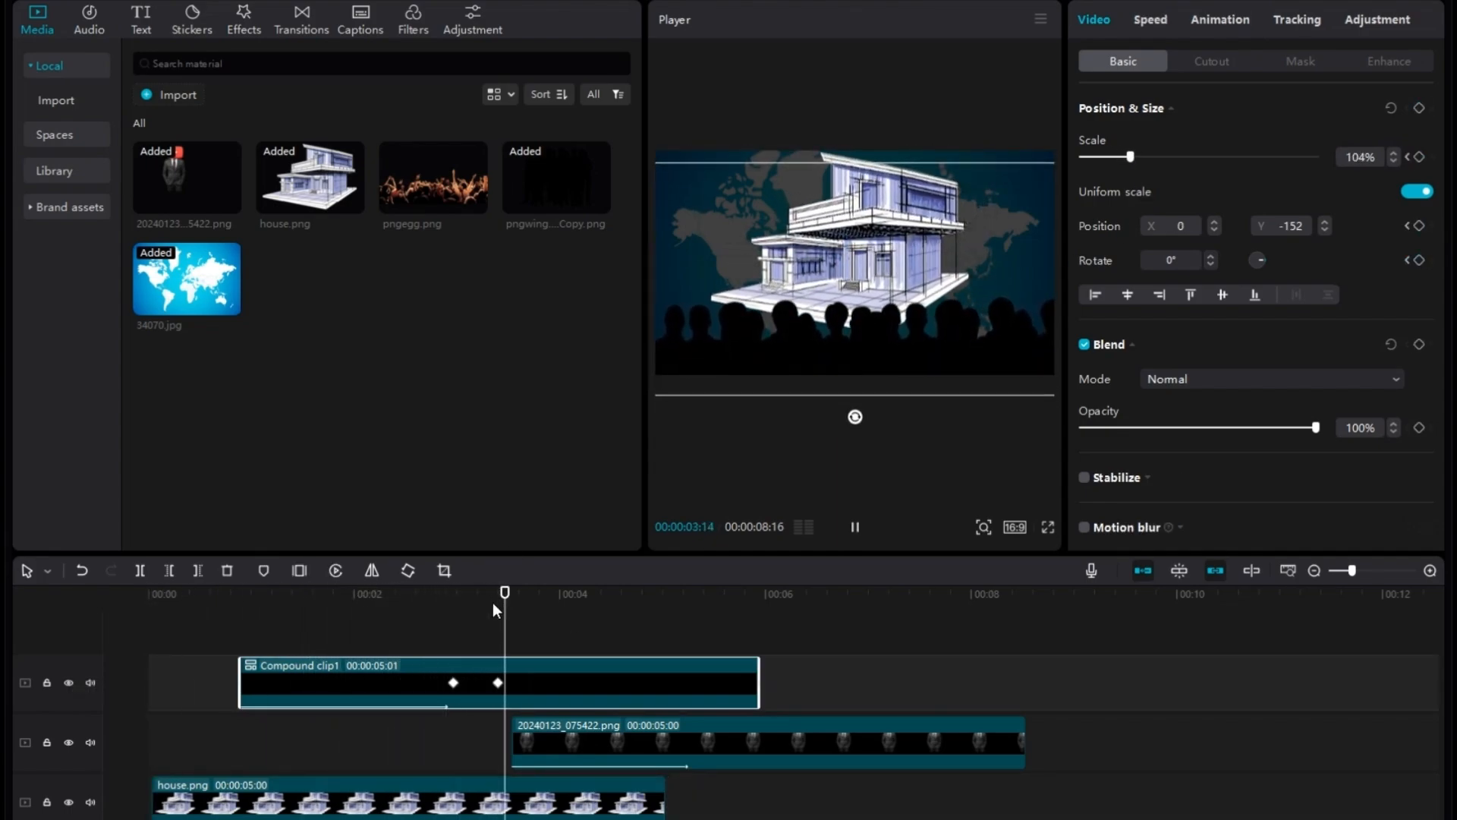
key("space")
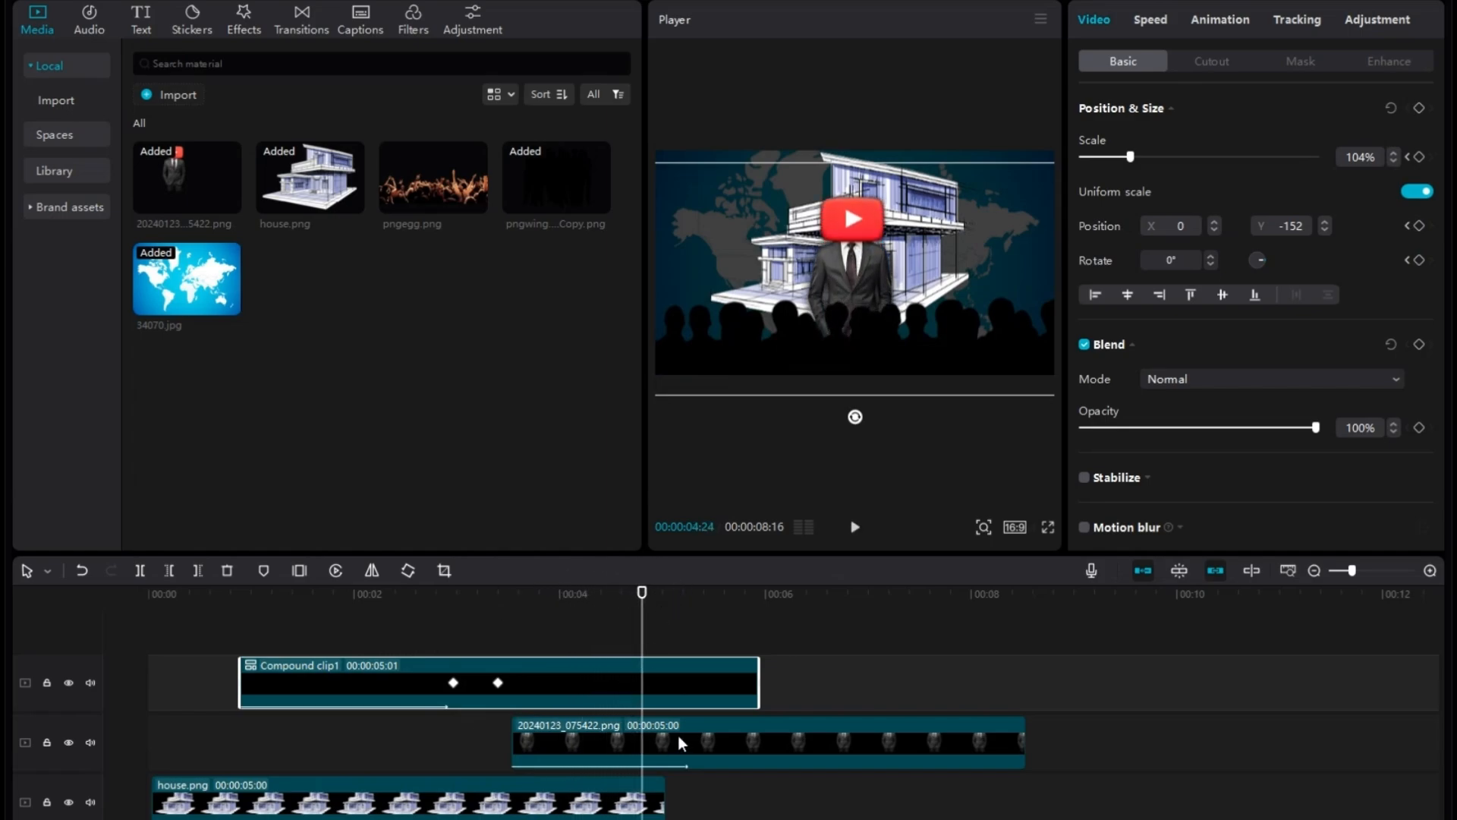
- Move the suited figure's clip earlier to start at about 3.2 seconds and preview its timing
left_click_drag(681, 742, 654, 741)
left_click_drag(642, 647, 455, 664)
key("space")
left_click_drag(550, 659, 448, 660)
key("space")
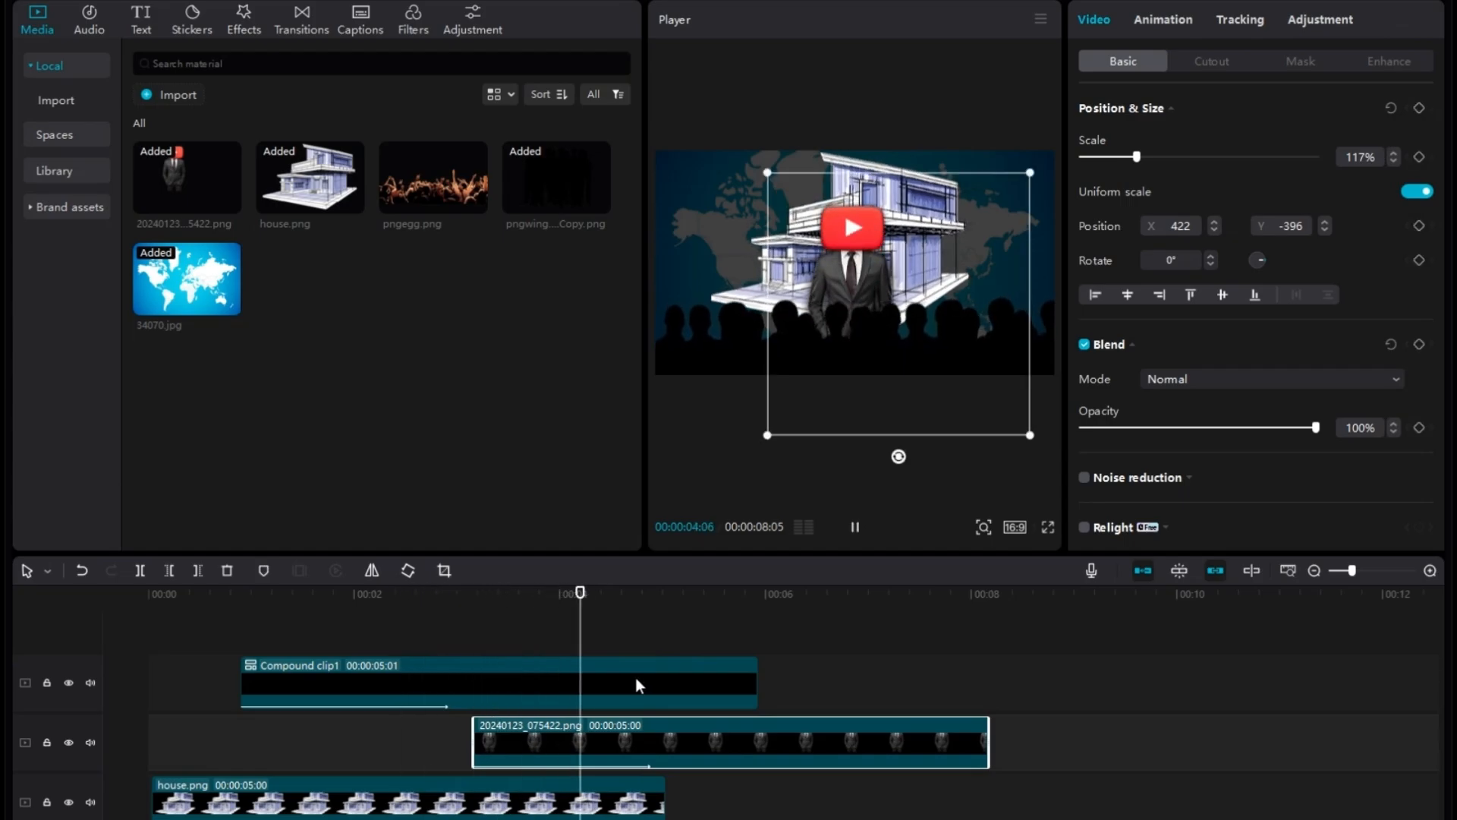
key("space")
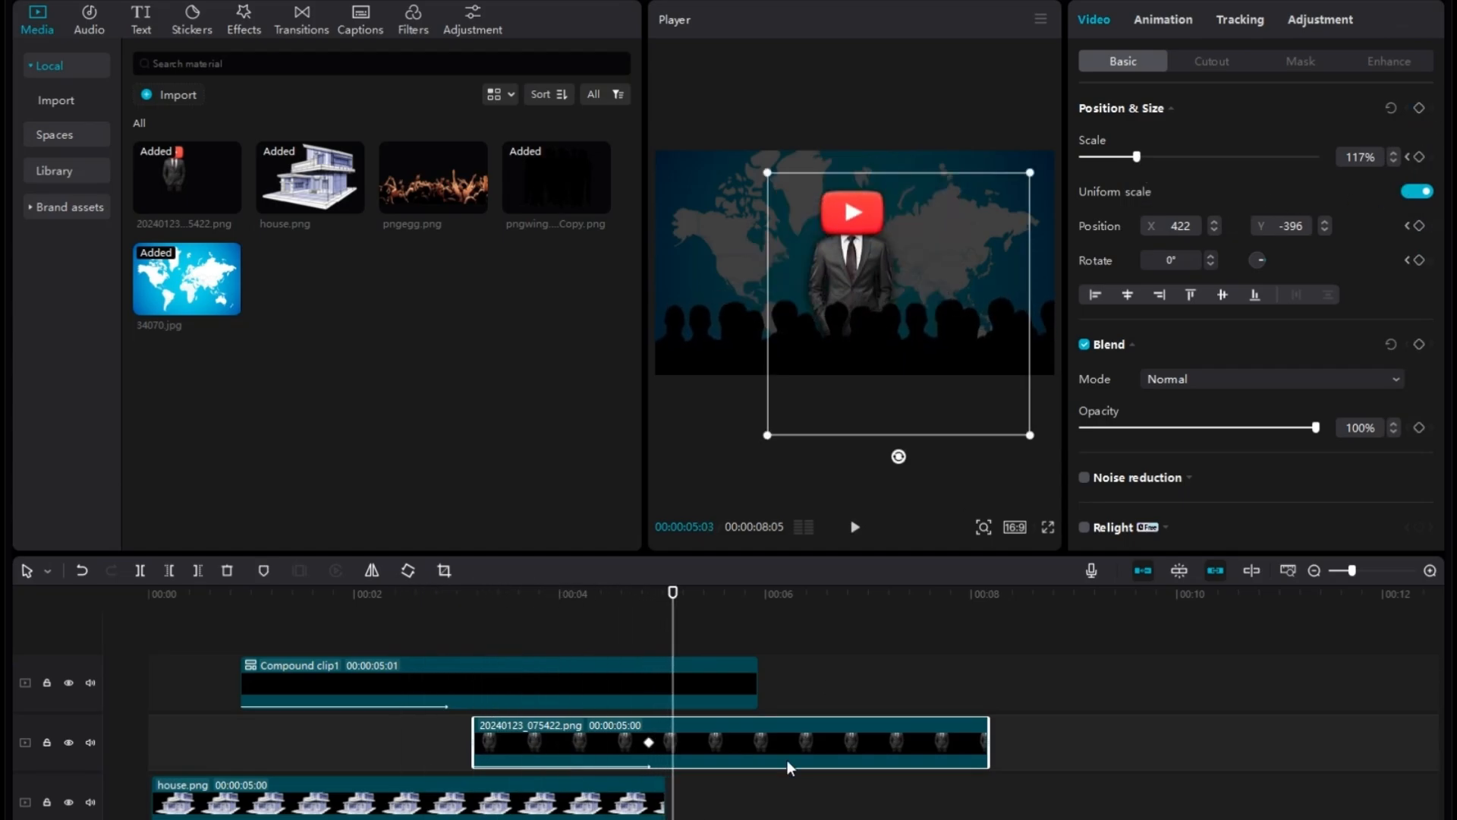
- Extend house.png to 00:00:06:12 and trim the suited figure's clip to 00:00:03:07 so both end together, then preview the timing
left_click_drag(665, 797, 808, 797)
left_click_drag(991, 726, 805, 726)
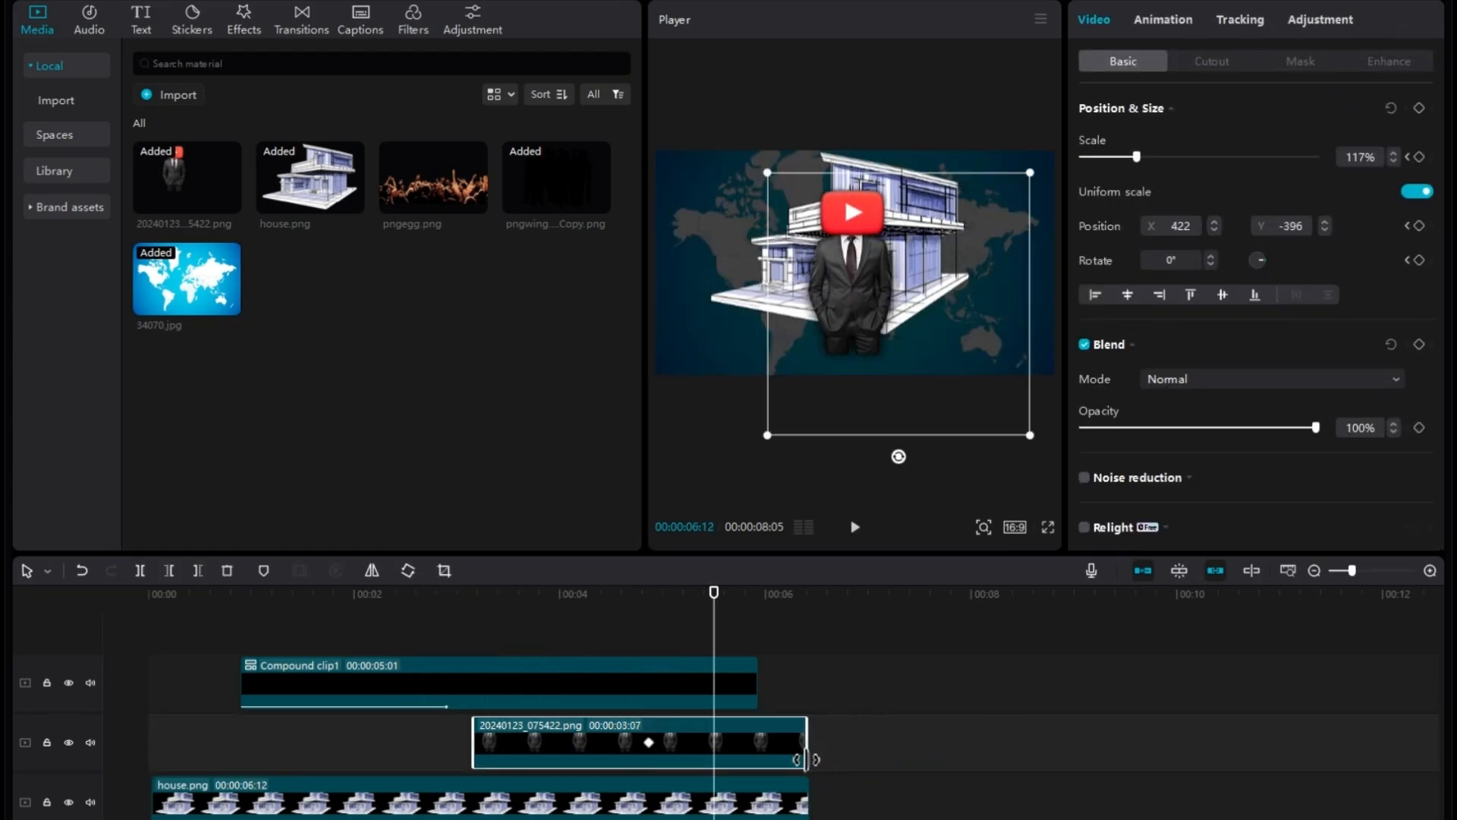
left_click(748, 687)
key("space")
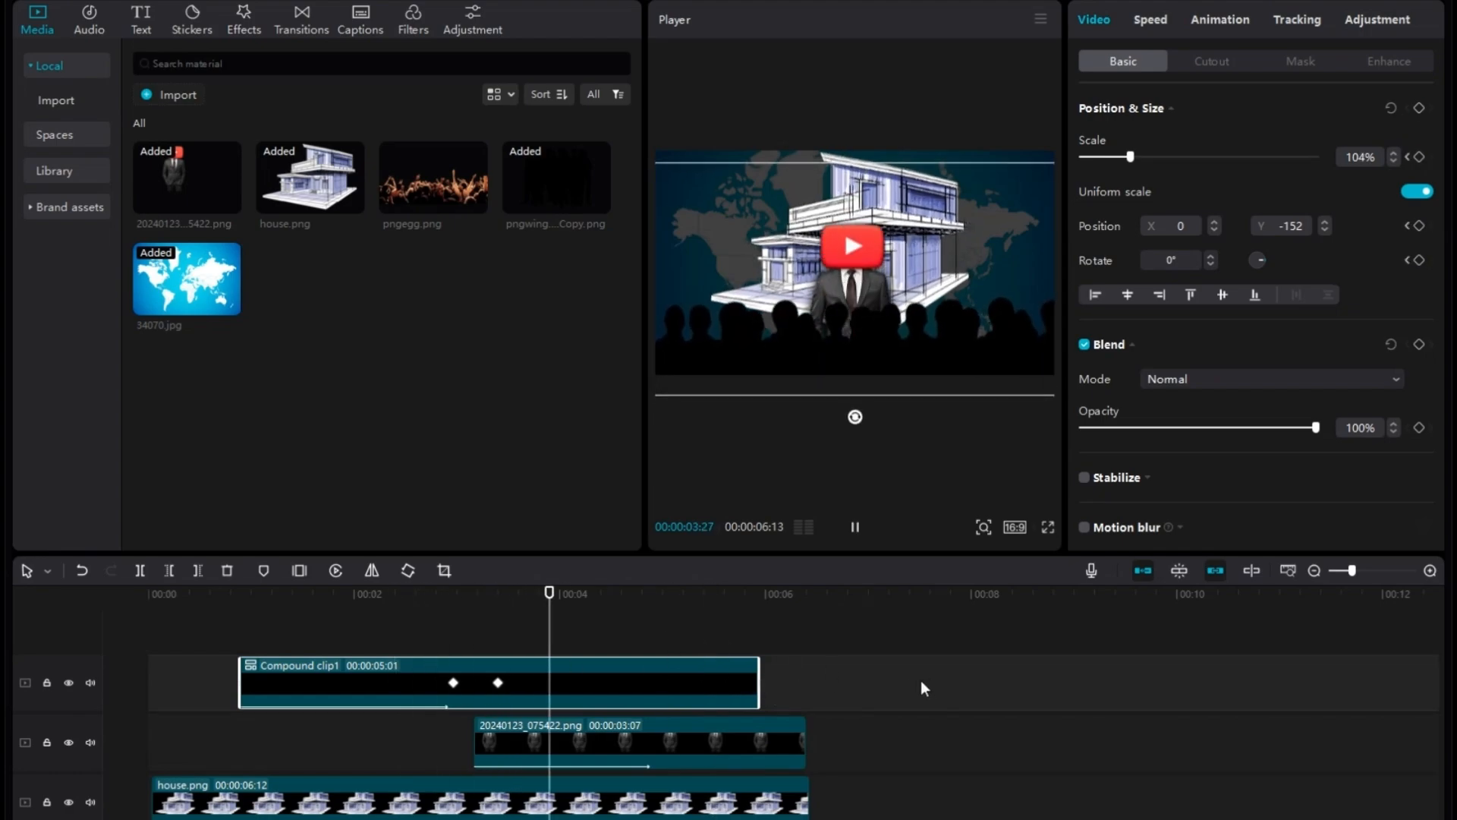
- At 00:00:05:10, keyframe the suited figure's scale at 138% and its position at X 427, Y -300
left_click(638, 740)
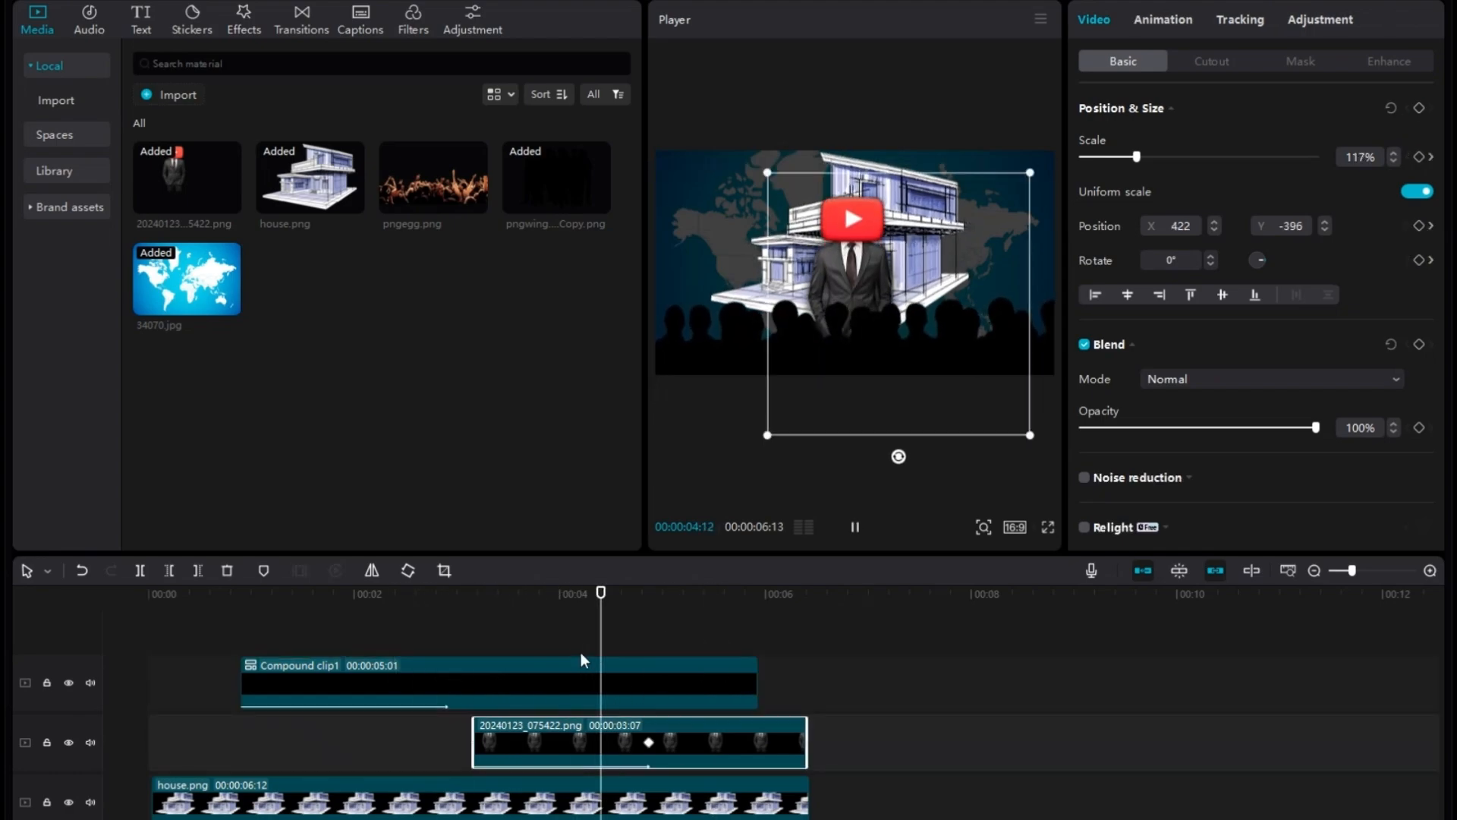
key("space")
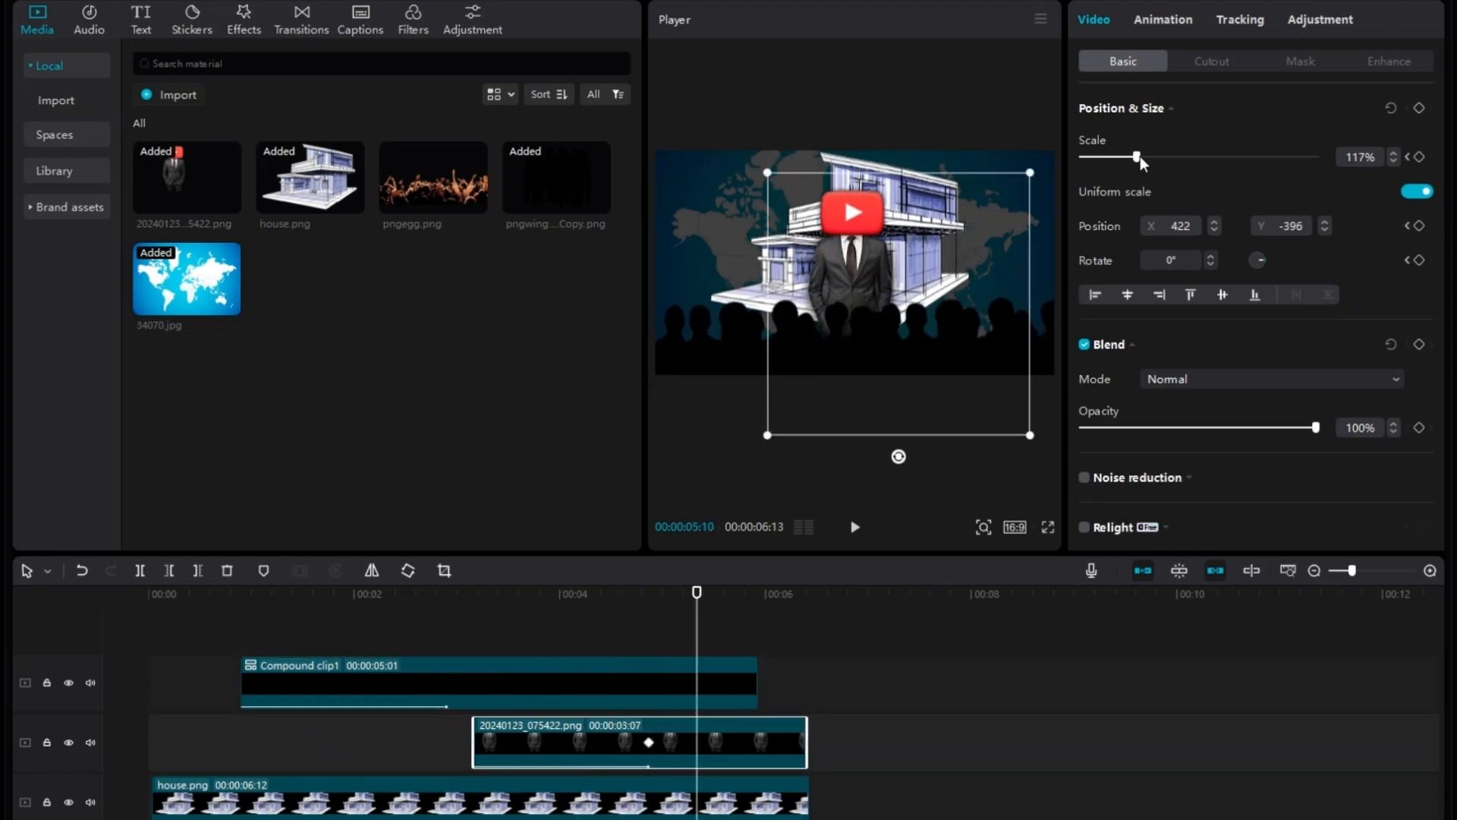
left_click_drag(1137, 156, 1146, 156)
left_click_drag(926, 287, 942, 285)
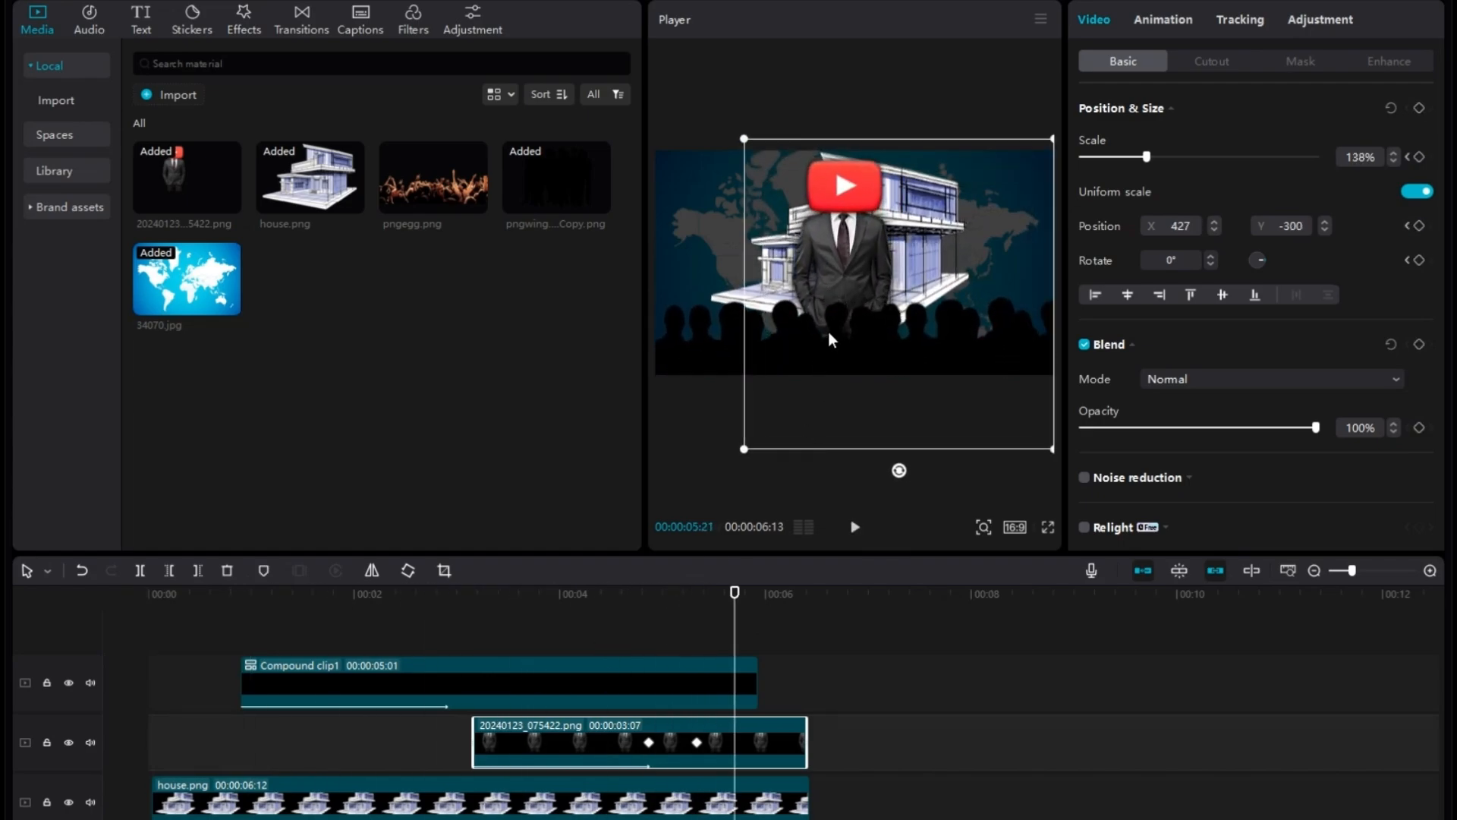
- Return to 00:00:05:10, move the suited figure's keyframed position to X 514, Y -305, and preview the zoom from the start
key("Left")
key("Left")
key("Left")
key("Left")
key("Left")
key("Left")
key("Left")
key("Left")
key("Left")
key("Left")
key("Left")
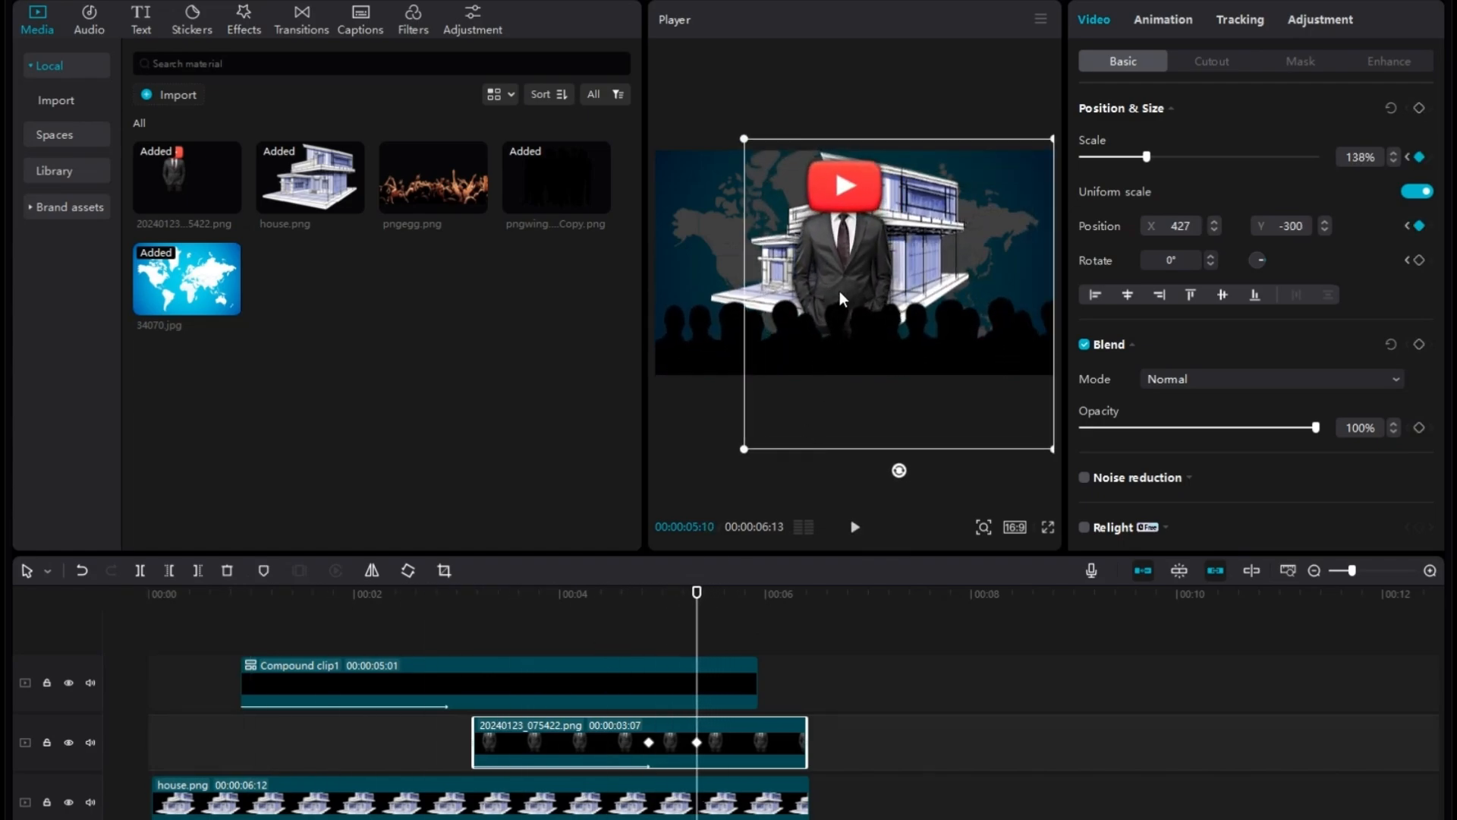
left_click_drag(839, 290, 847, 290)
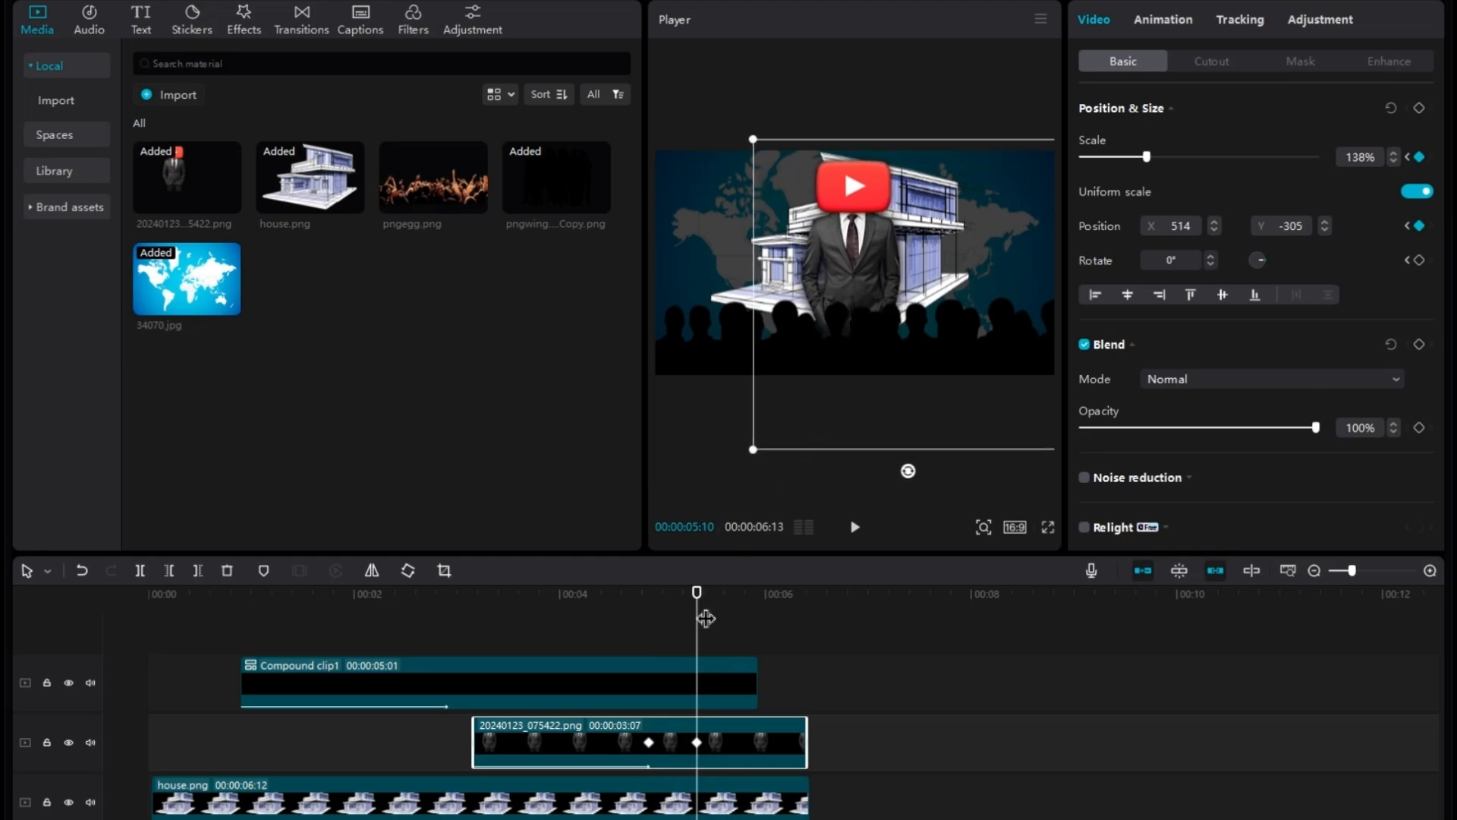
key("Home")
key("space")
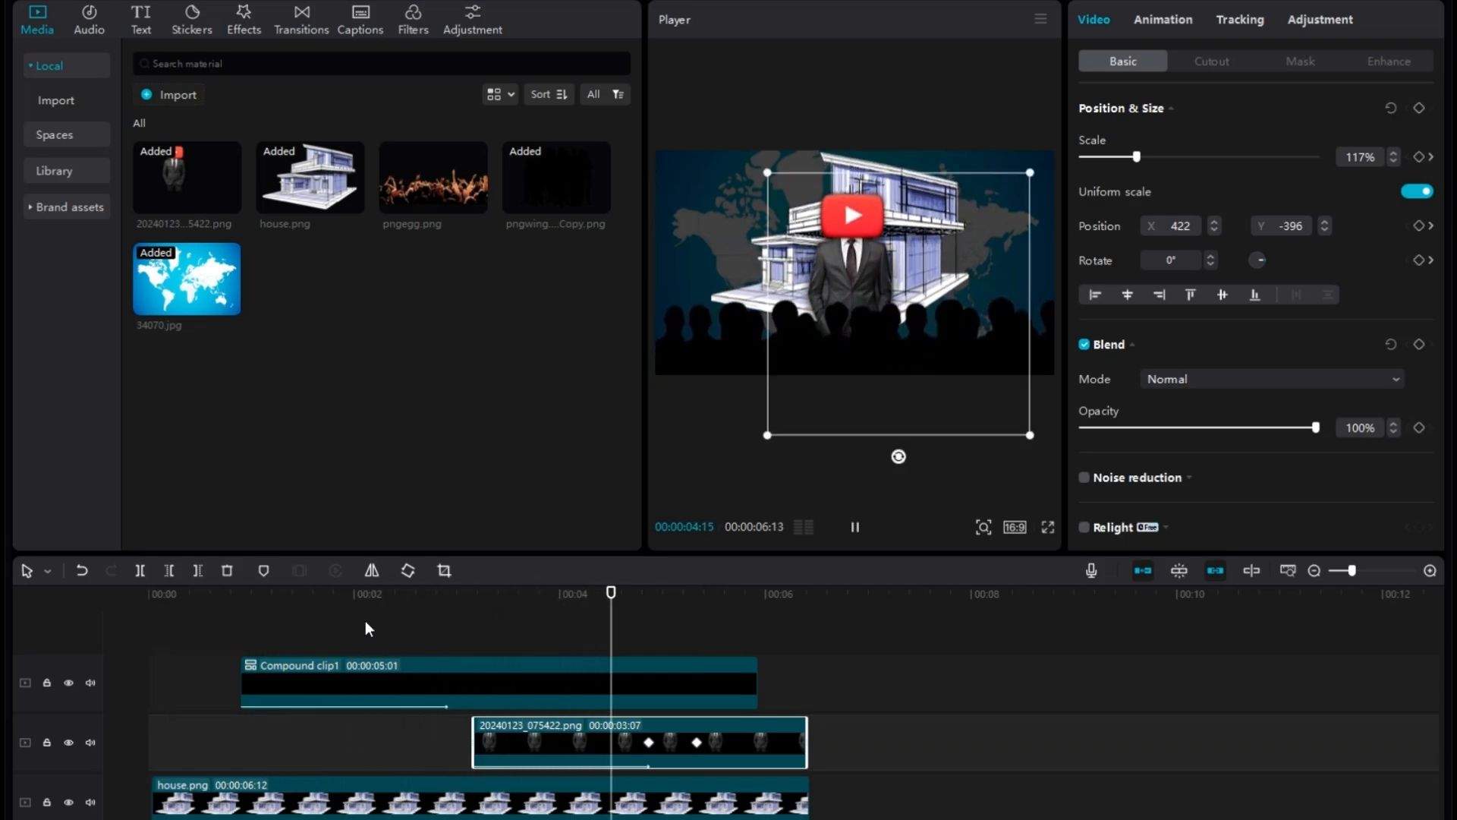
key("space")
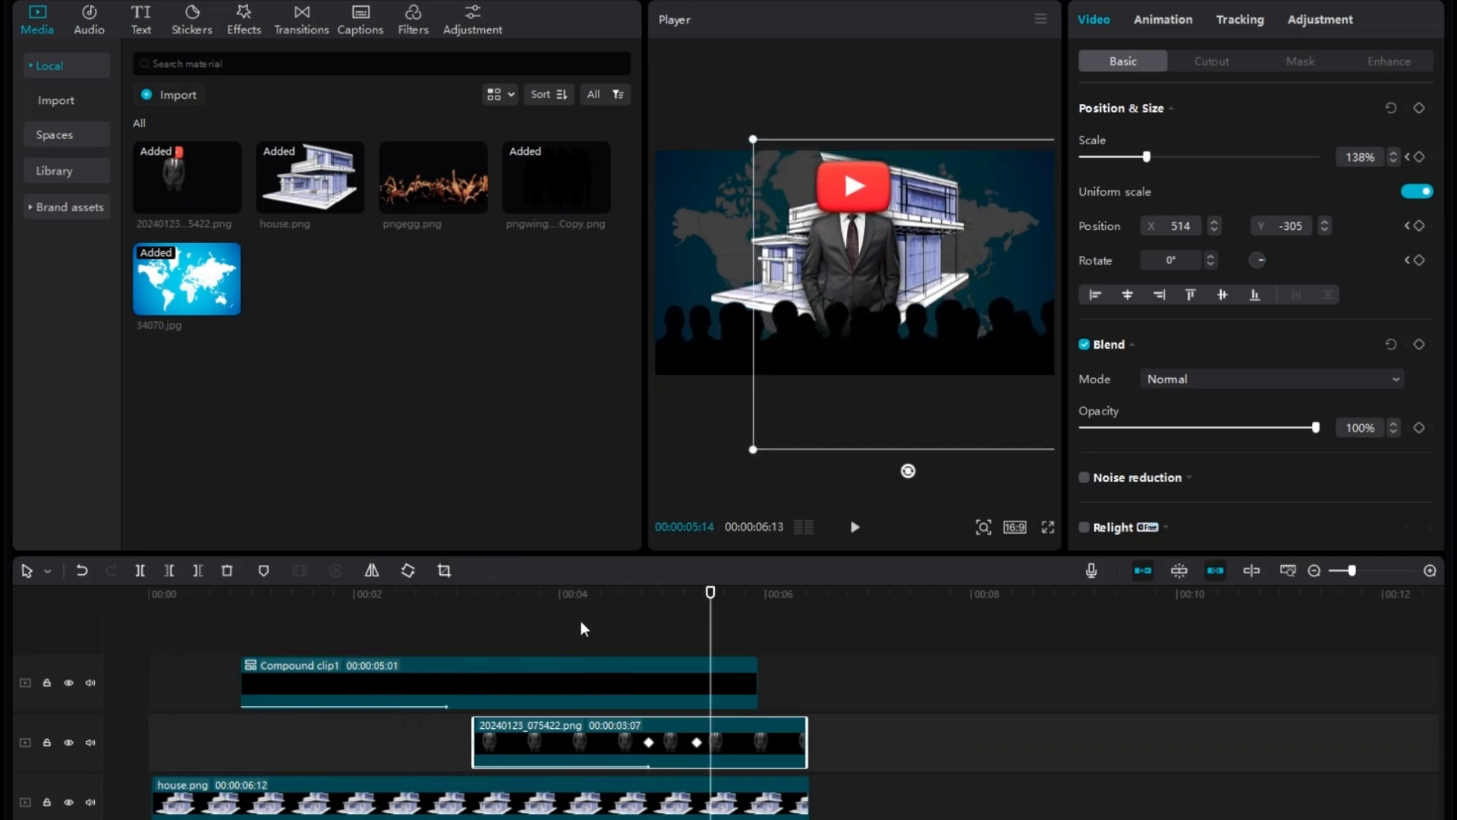